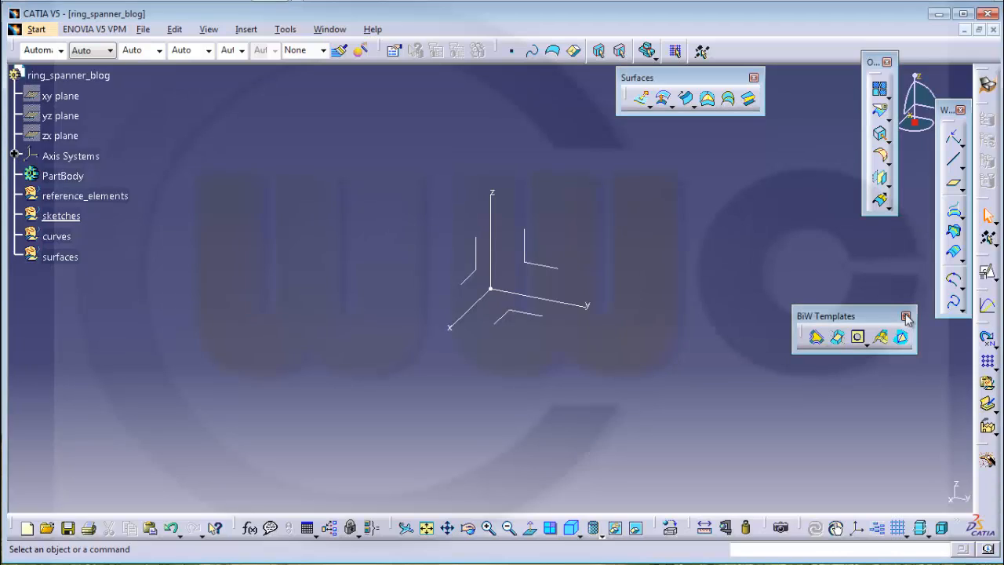
Hide the BiW Templates tools and start a positioned sketch on the XY plane of the absolute axis system
{"action": "left_click", "coordinate": [906, 316]}
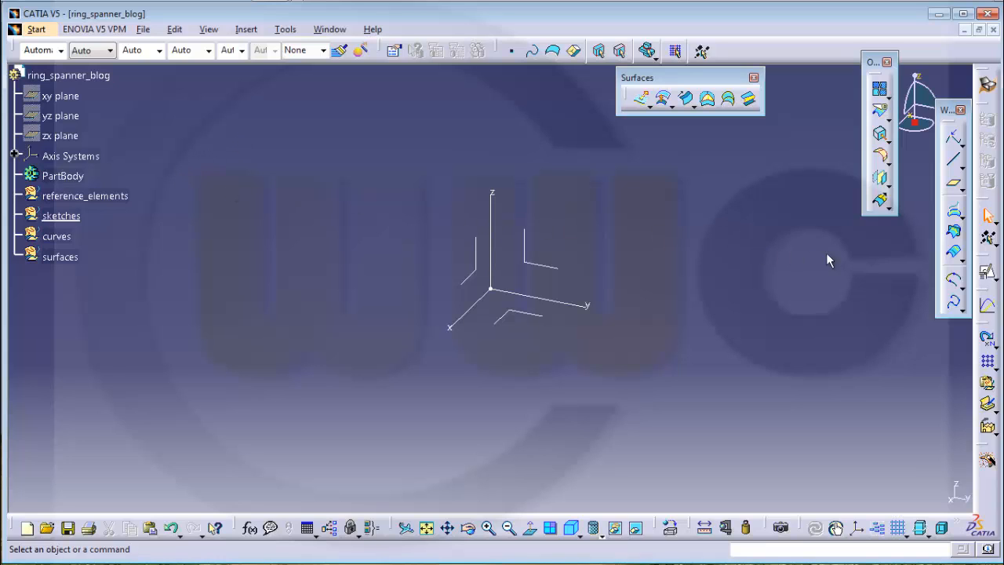
{"action": "left_click", "coordinate": [985, 275]}
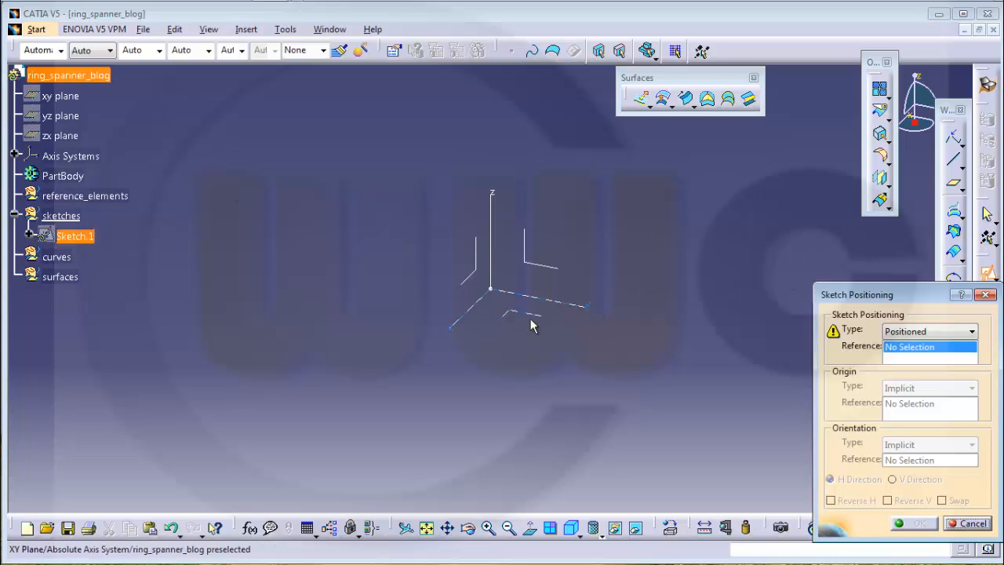
{"action": "left_click", "coordinate": [532, 317]}
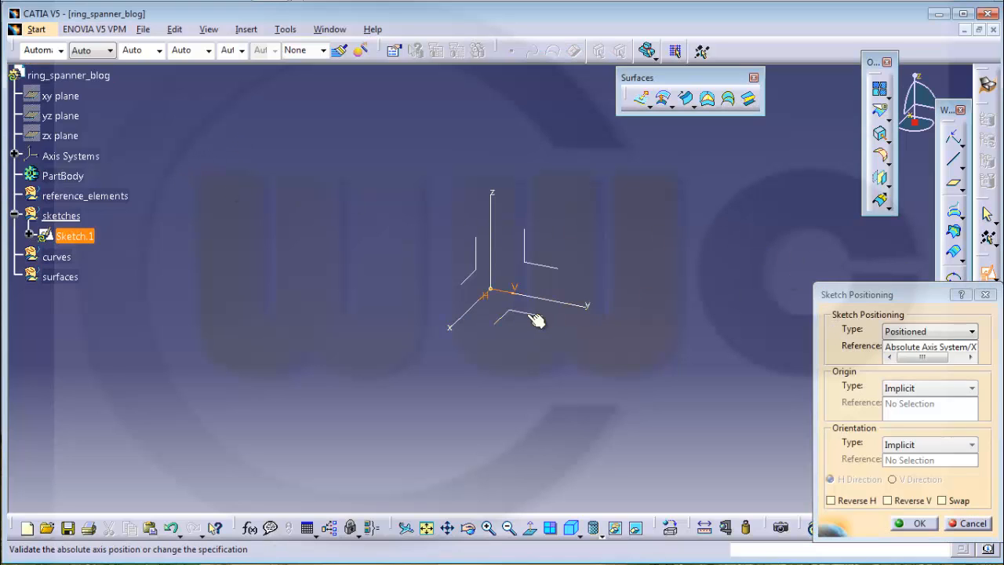
{"action": "left_click", "coordinate": [913, 523]}
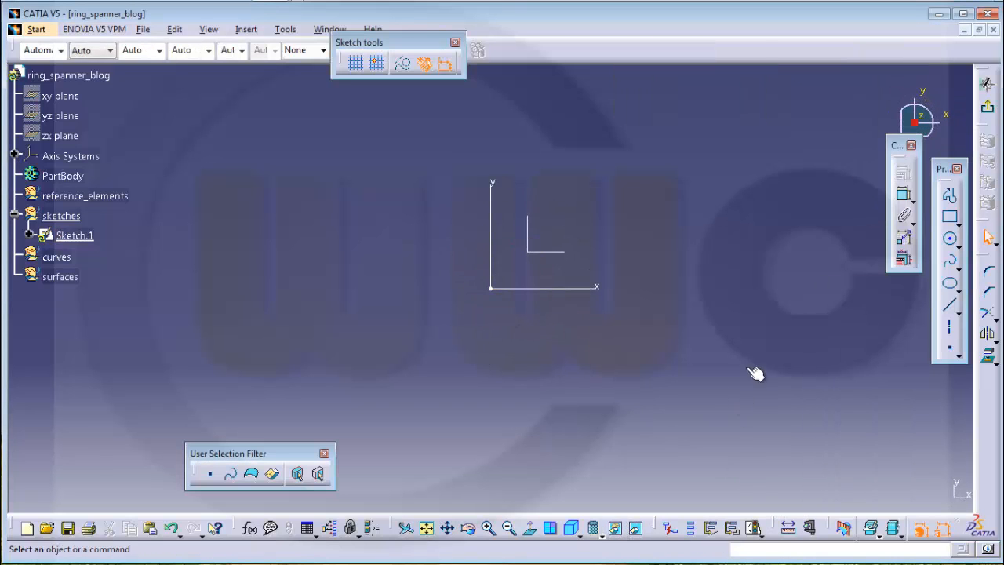
Sketch a circle about 78 mm in diameter, centred about 78 mm along x and 51 mm along y from the origin
{"action": "left_click", "coordinate": [951, 240]}
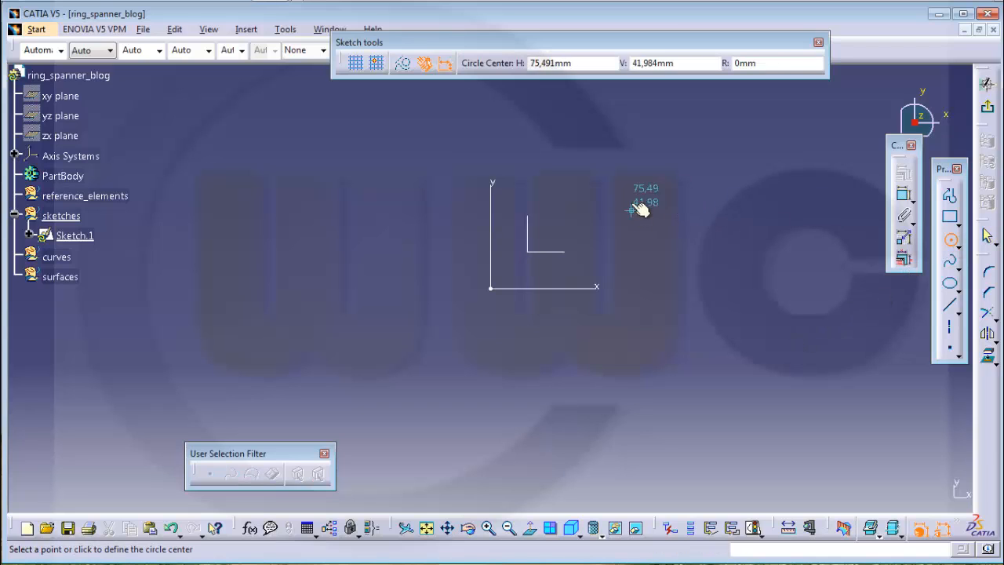
{"action": "left_click", "coordinate": [635, 192]}
{"action": "left_click", "coordinate": [697, 229]}
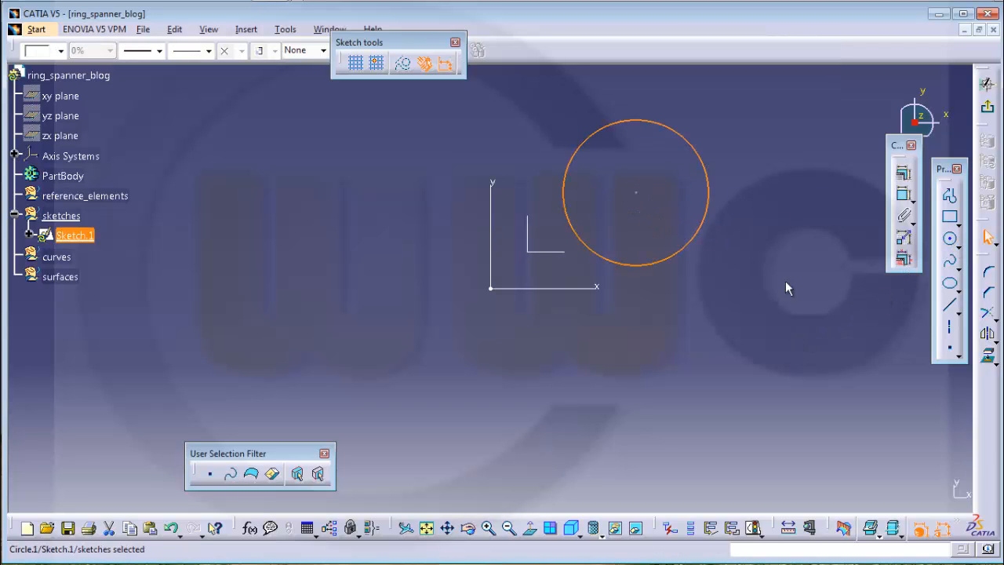
Constrain the circle's centre to be coincident with both the sketch's x axis and y axis
{"action": "left_click", "coordinate": [903, 193]}
{"action": "left_click", "coordinate": [639, 195]}
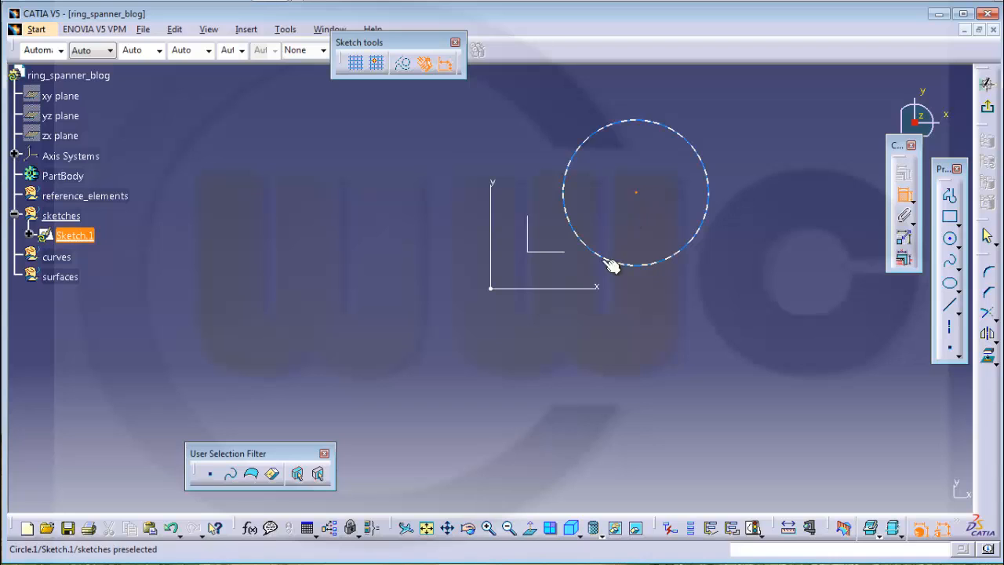
{"action": "left_click", "coordinate": [595, 288]}
{"action": "right_click", "coordinate": [682, 298]}
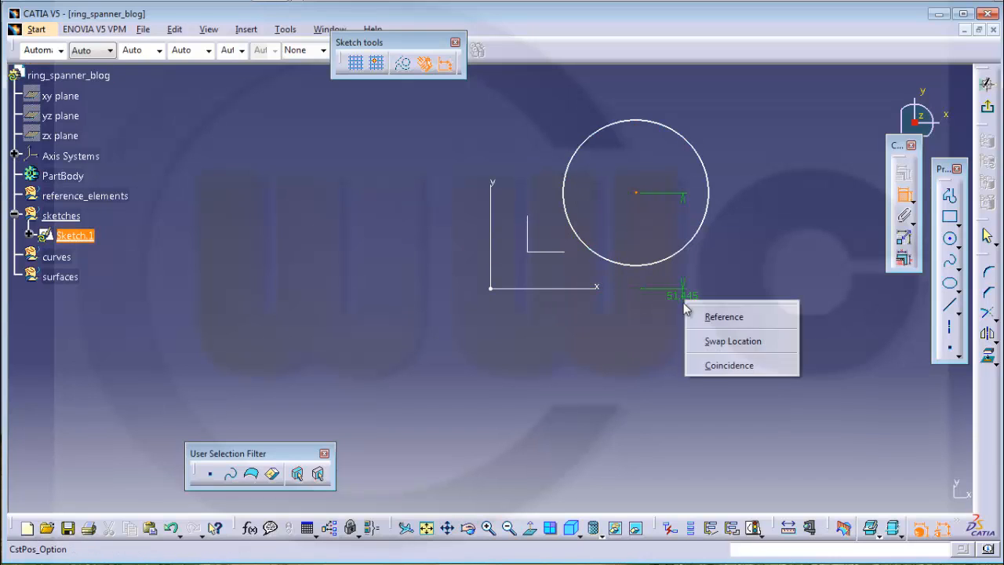
{"action": "left_click", "coordinate": [723, 366]}
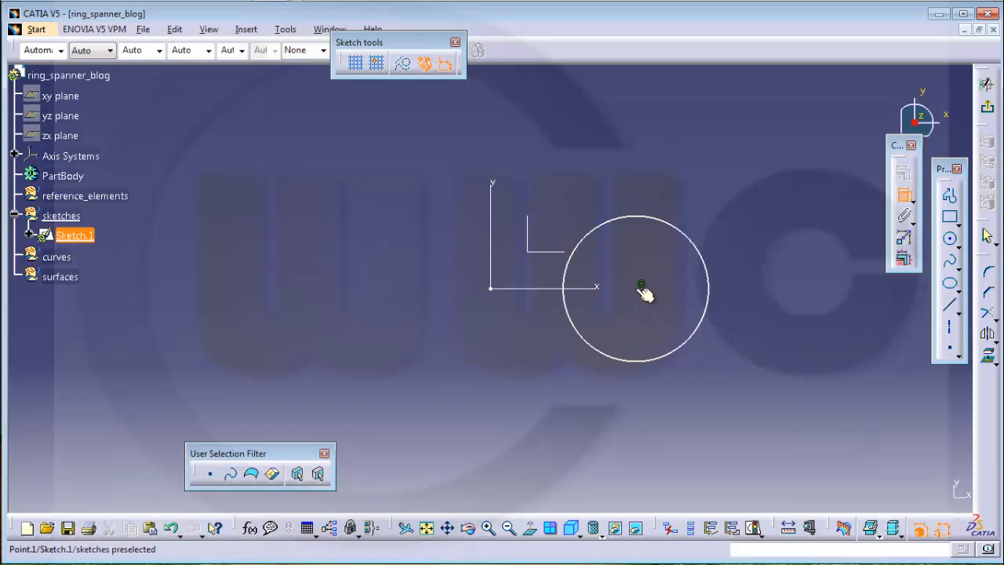
{"action": "left_click", "coordinate": [642, 285]}
{"action": "left_click", "coordinate": [492, 189]}
{"action": "right_click", "coordinate": [588, 147]}
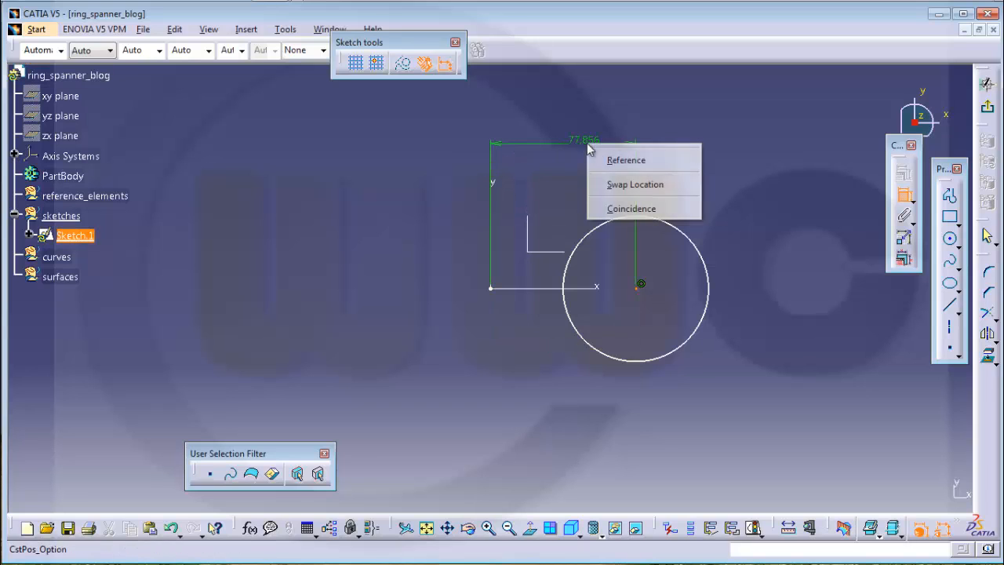
{"action": "left_click", "coordinate": [654, 207]}
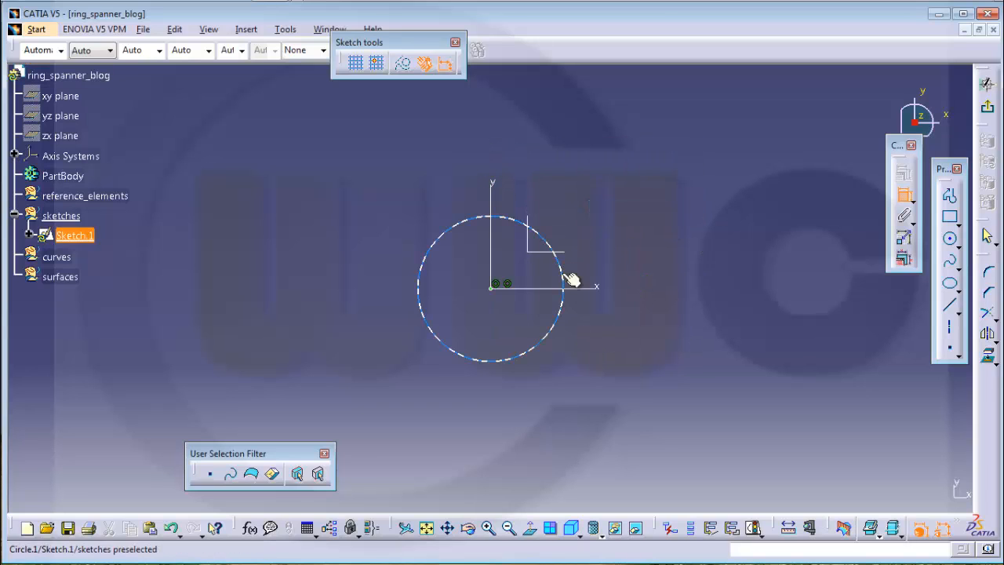
Dimension the circle with a diameter of 35 mm and exit the sketch
{"action": "left_click", "coordinate": [565, 274]}
{"action": "left_click", "coordinate": [665, 242]}
{"action": "double_click", "coordinate": [666, 240]}
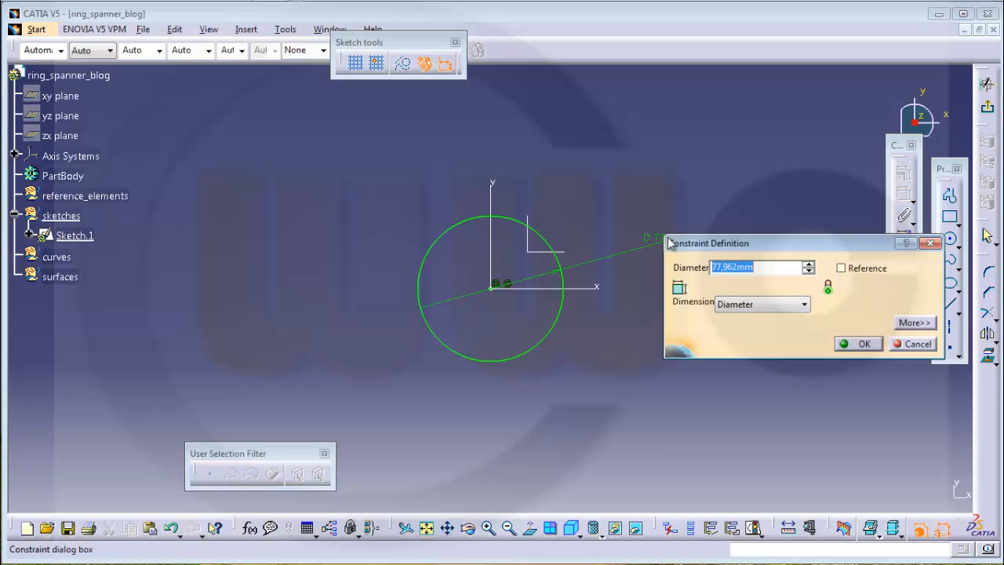
{"action": "type", "text": "35"}
{"action": "key", "text": "Return"}
{"action": "left_click", "coordinate": [988, 112]}
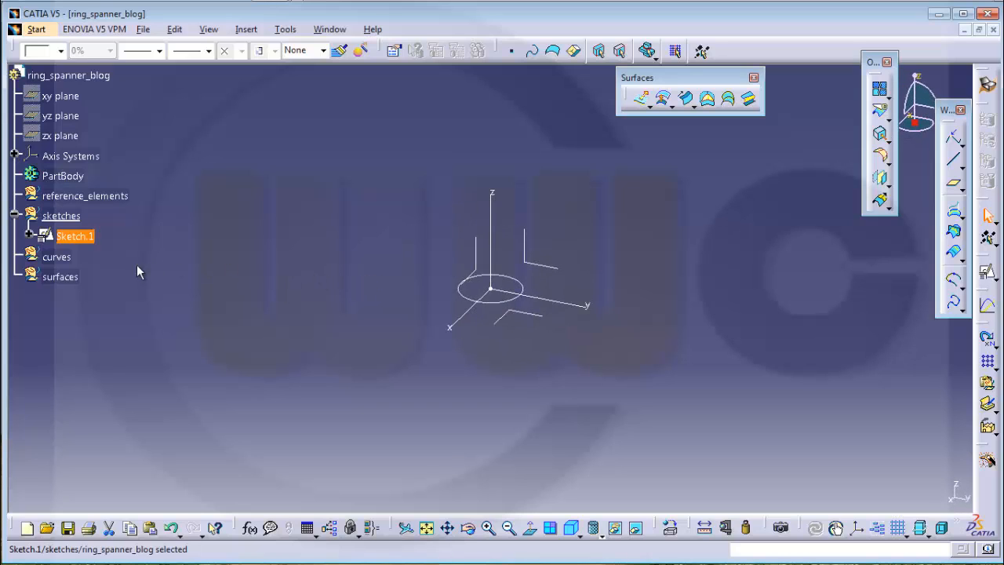
Make reference_elements the in-work object and create a plane offset 7 mm above the XY plane
{"action": "right_click", "coordinate": [107, 196]}
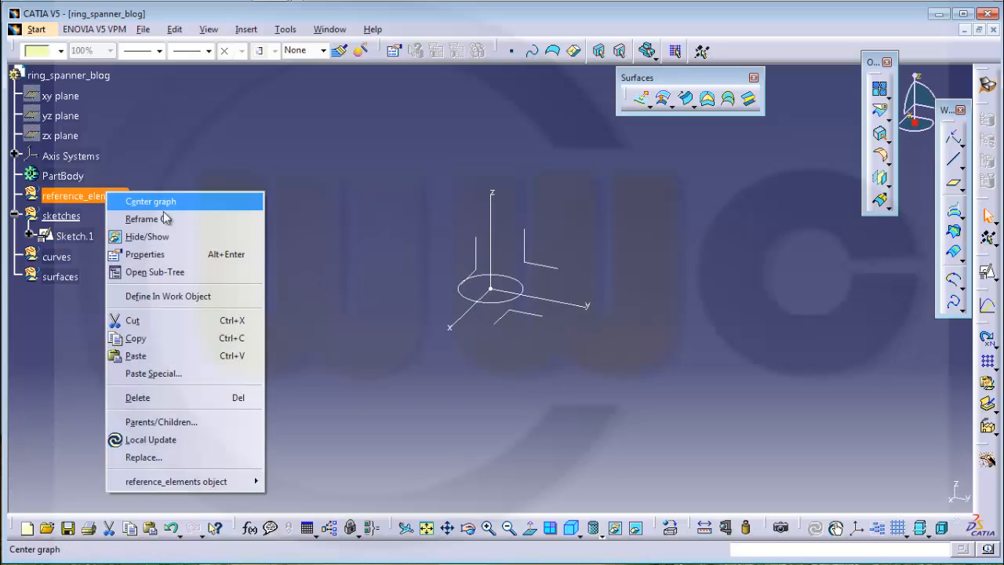
{"action": "left_click", "coordinate": [170, 295]}
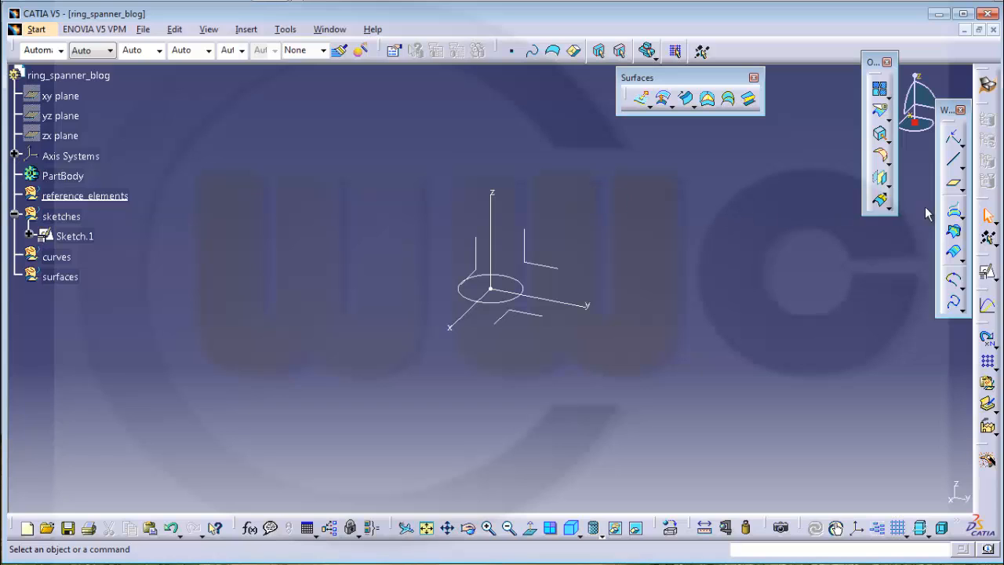
{"action": "left_click", "coordinate": [954, 188]}
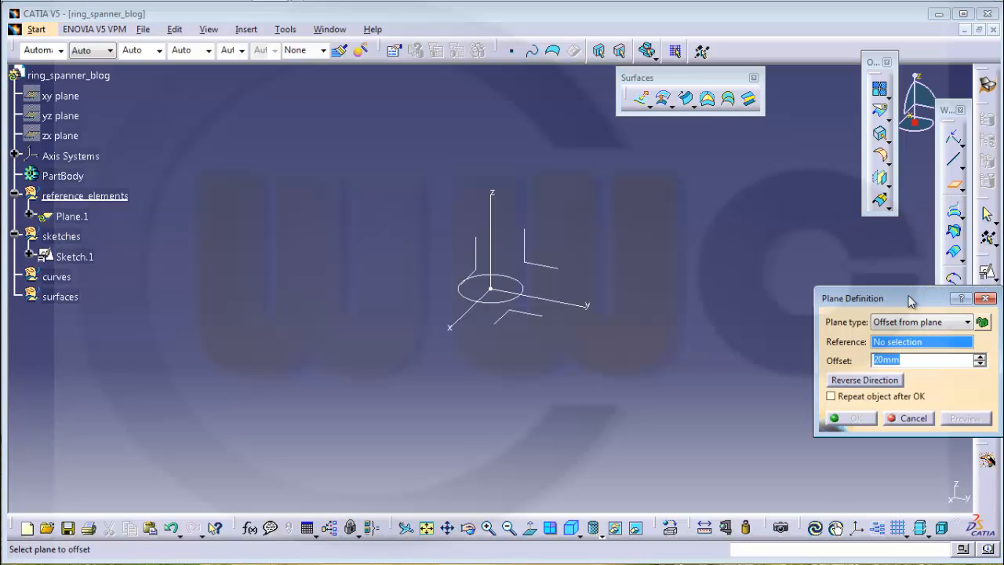
{"action": "left_click_drag", "start_coordinate": [909, 296], "coordinate": [776, 258]}
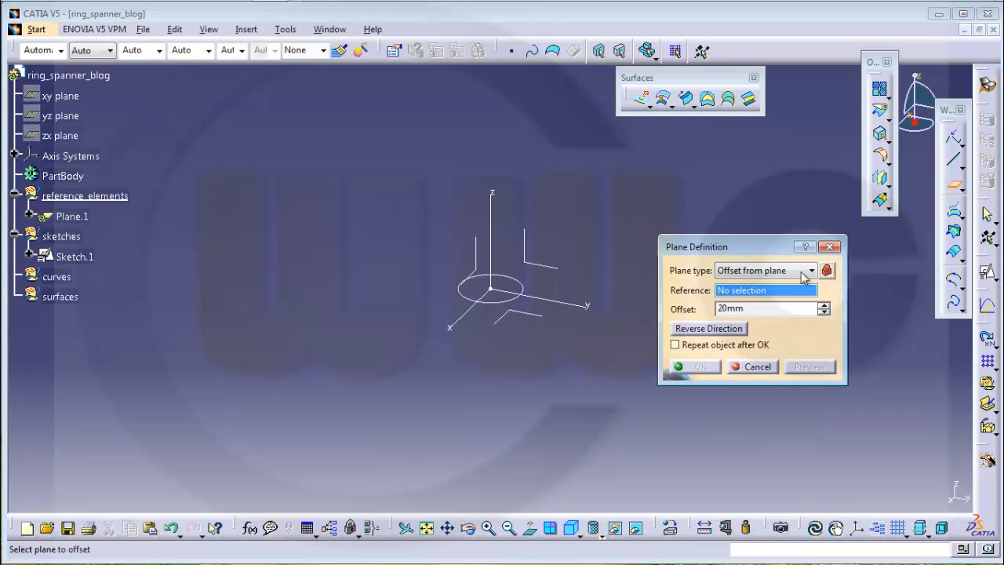
{"action": "left_click", "coordinate": [541, 322]}
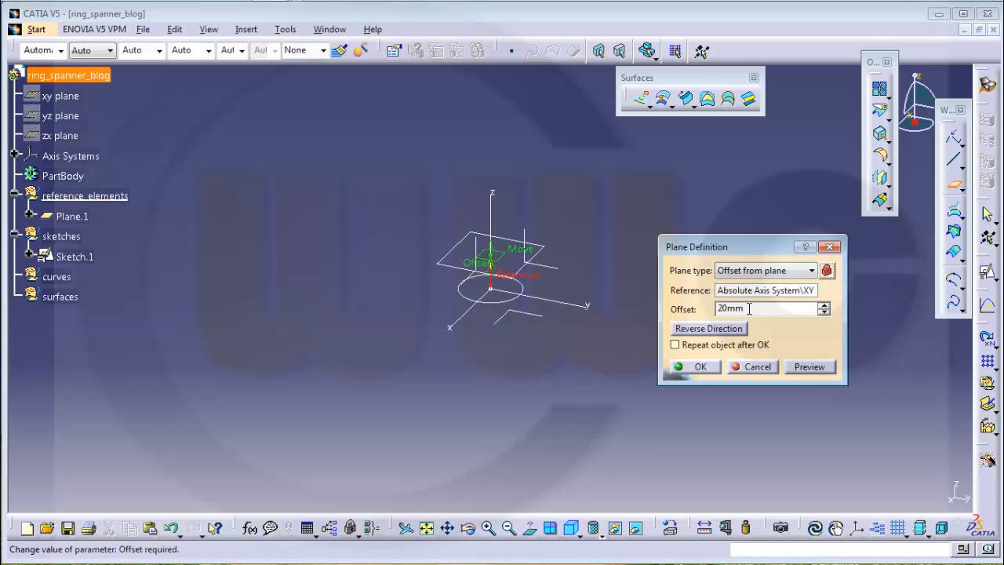
{"action": "type", "text": "0"}
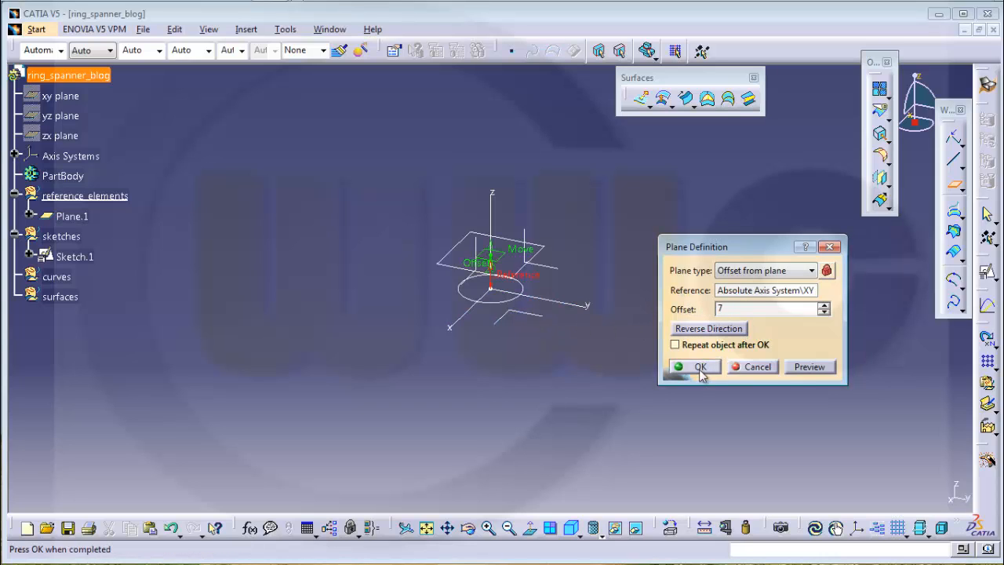
{"action": "left_click", "coordinate": [697, 366]}
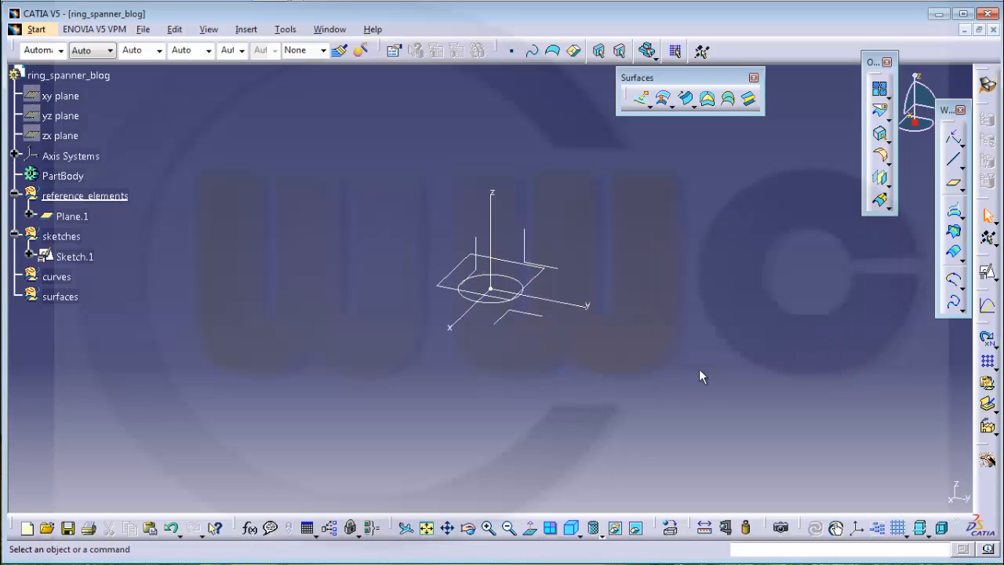
Create a second plane offset 7 mm from the XY plane in the reversed direction, below the circle
{"action": "left_click", "coordinate": [954, 182]}
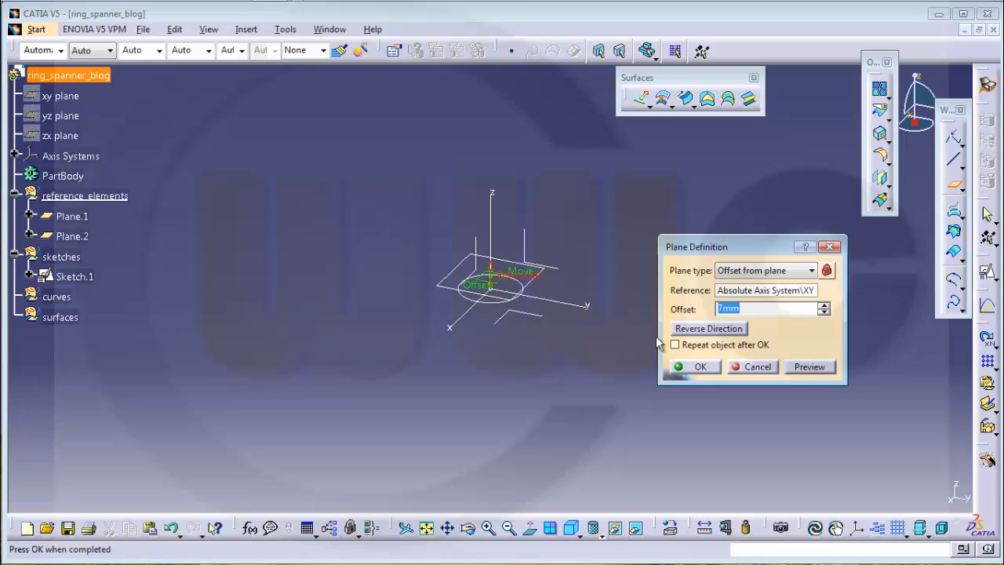
{"action": "left_click", "coordinate": [697, 329]}
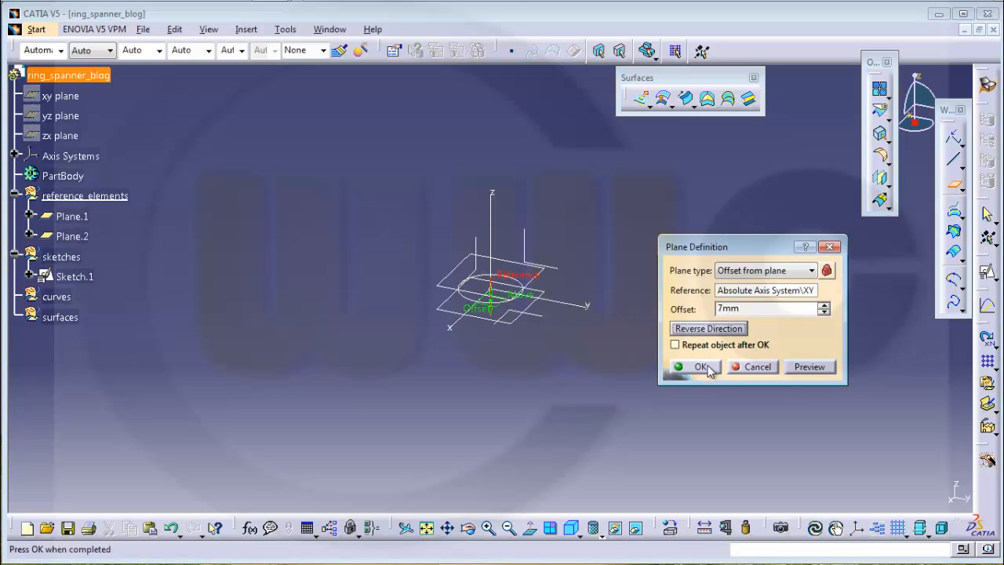
{"action": "left_click", "coordinate": [698, 366]}
{"action": "middle_click_drag", "start_coordinate": [635, 354], "coordinate": [552, 348]}
{"action": "middle_click_drag", "start_coordinate": [568, 277], "coordinate": [607, 302]}
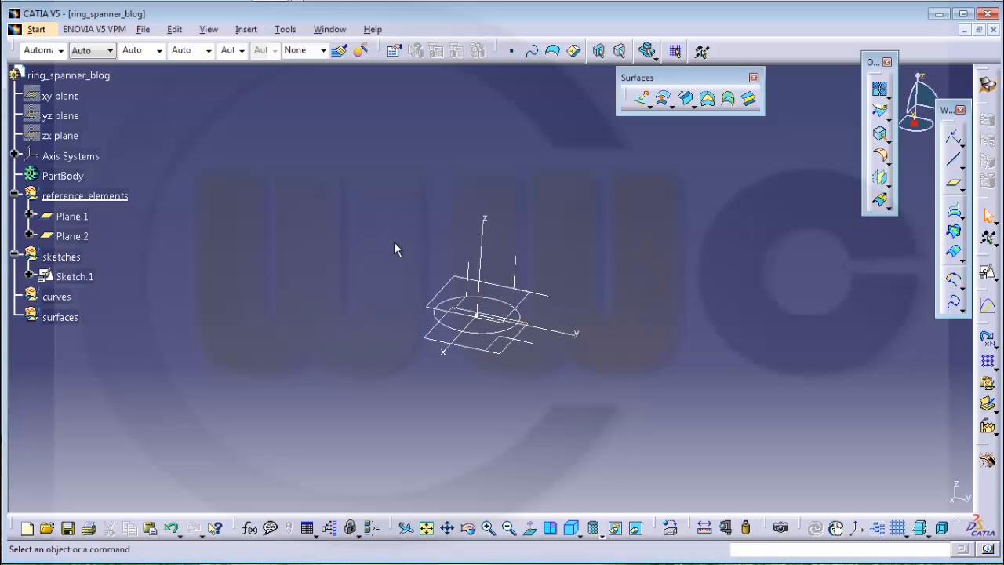
Make curves the in-work object and split the circle sketch with the YZ plane, keeping both sides
{"action": "right_click", "coordinate": [62, 299]}
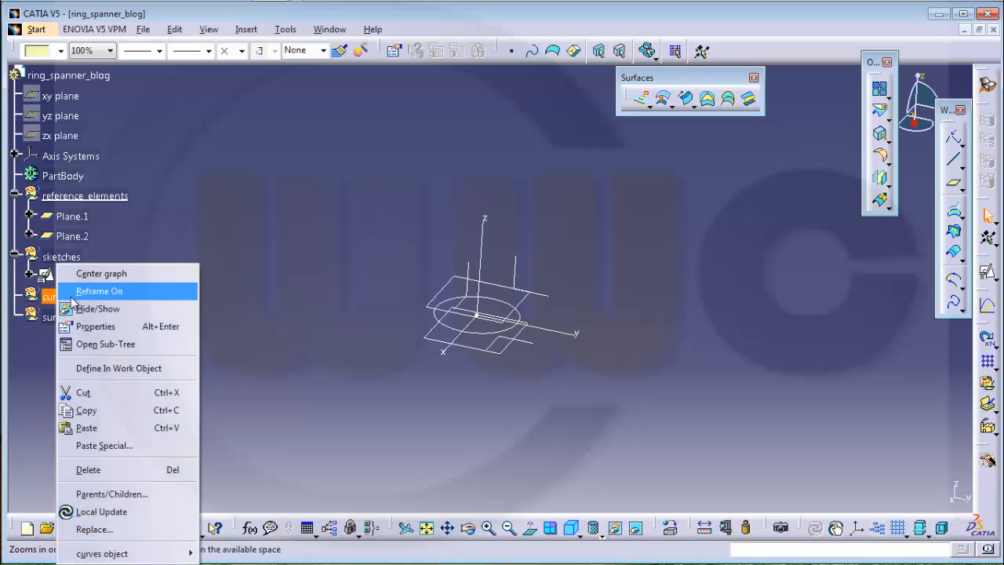
{"action": "left_click", "coordinate": [109, 369]}
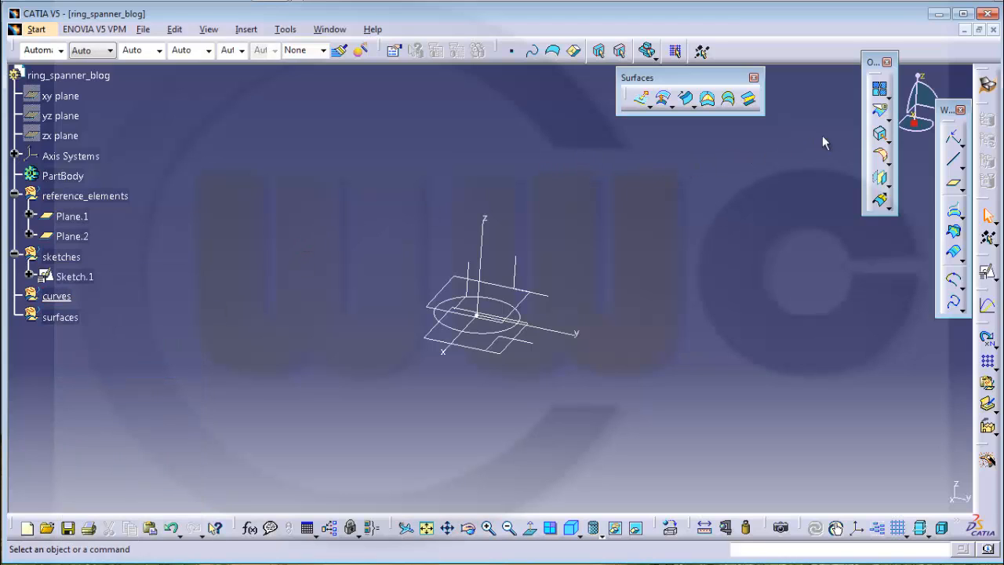
{"action": "left_click", "coordinate": [879, 110]}
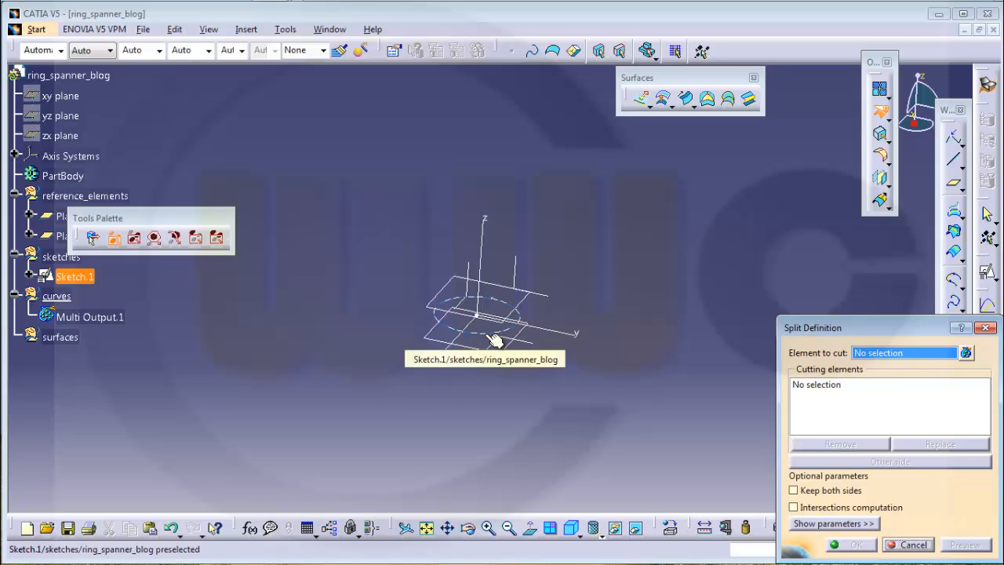
{"action": "left_click", "coordinate": [494, 339]}
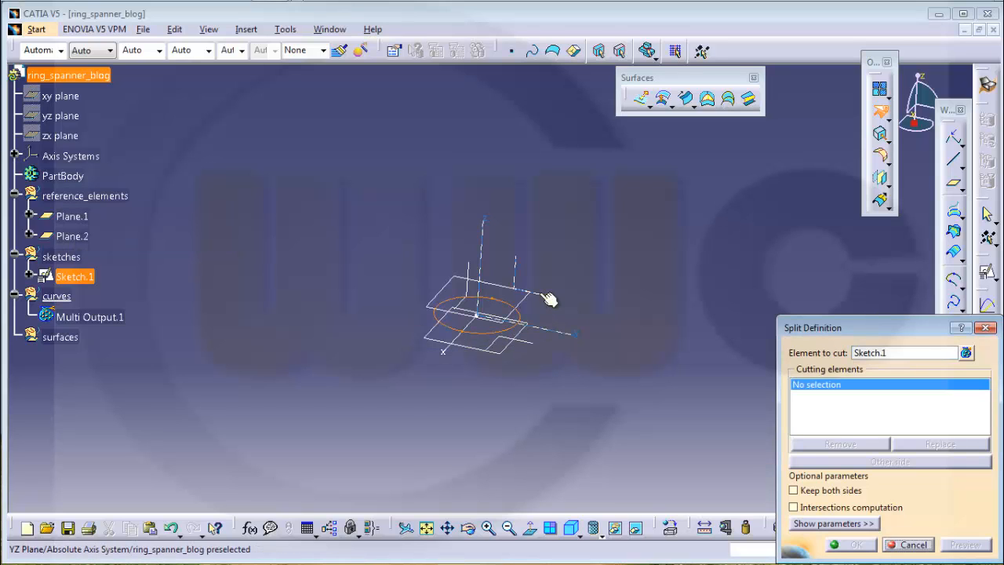
{"action": "left_click", "coordinate": [547, 299]}
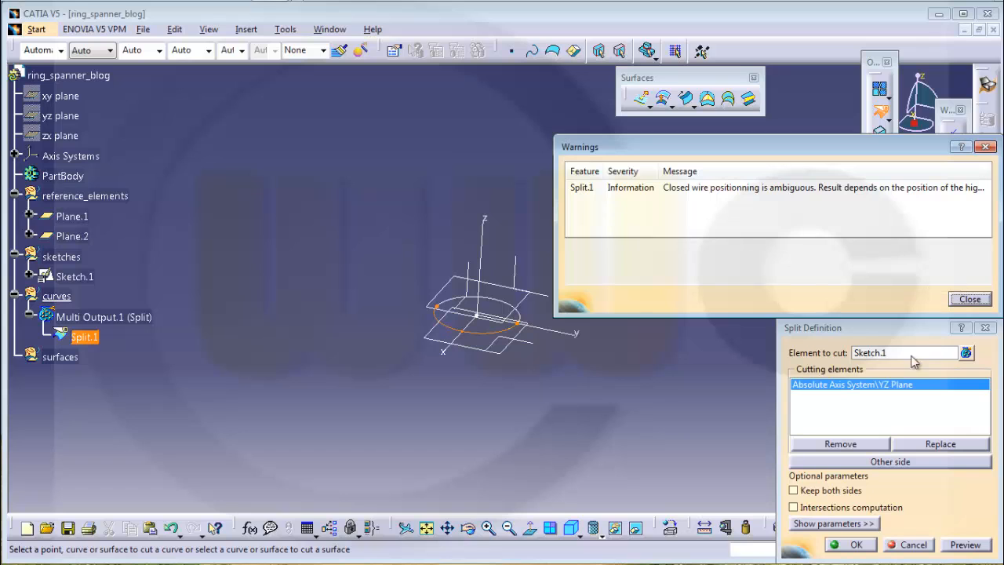
{"action": "left_click", "coordinate": [970, 299]}
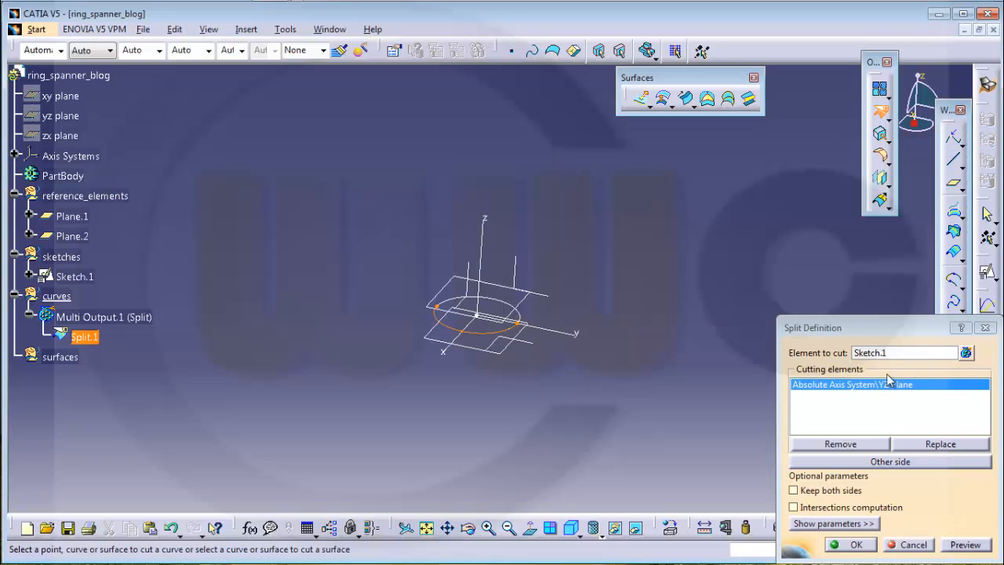
{"action": "left_click", "coordinate": [795, 490]}
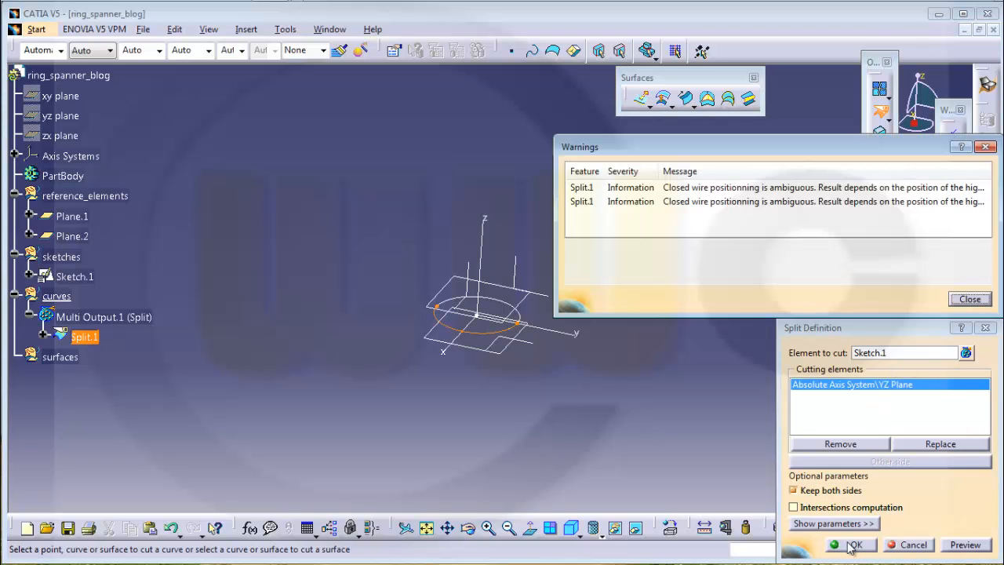
{"action": "left_click", "coordinate": [970, 299]}
{"action": "left_click", "coordinate": [854, 545]}
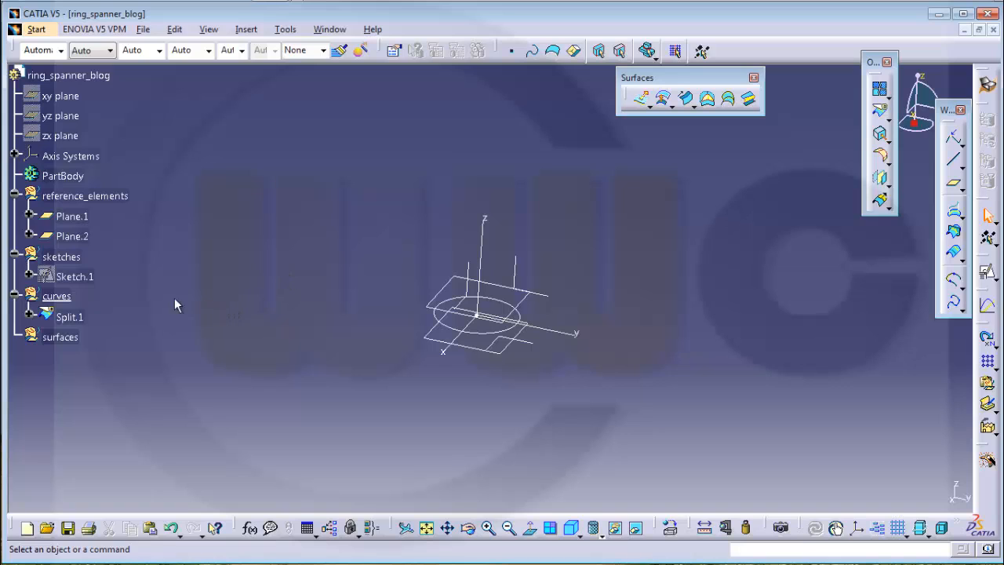
Make surfaces the in-work object and start a line-profile sweep with draft direction, using the split curve as guide and the XY plane as direction
{"action": "right_click", "coordinate": [56, 337]}
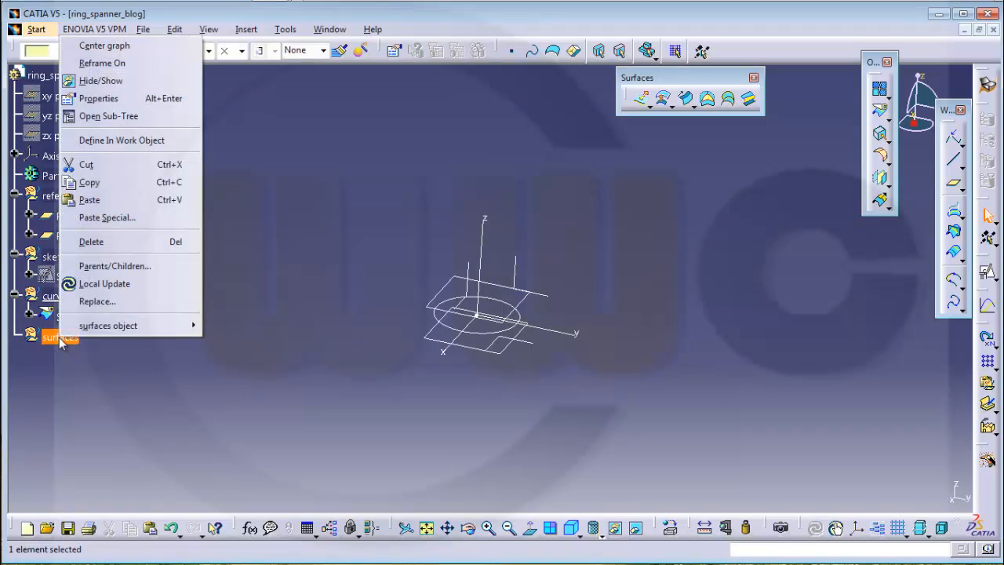
{"action": "left_click", "coordinate": [139, 142]}
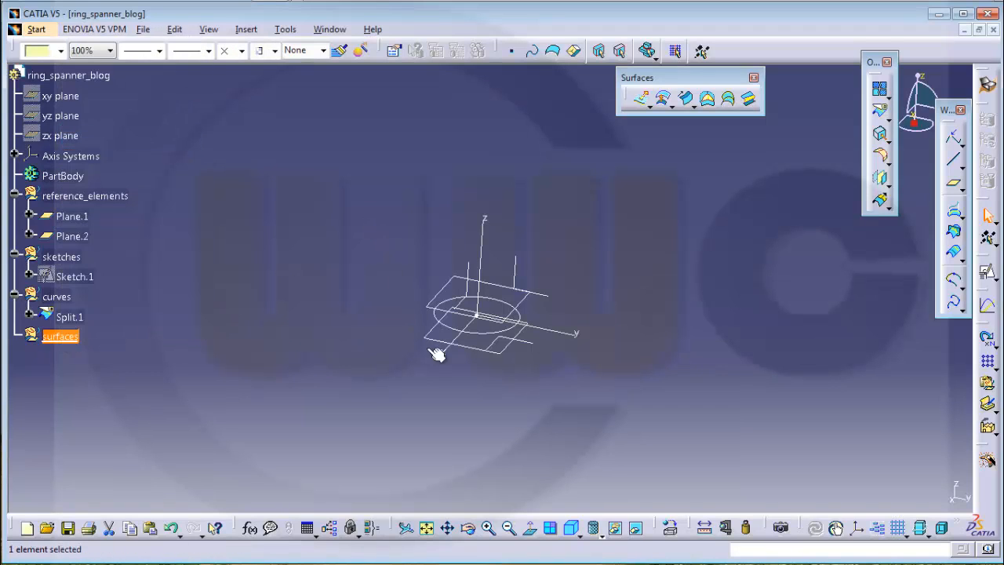
{"action": "middle_click_drag", "start_coordinate": [437, 354], "coordinate": [493, 331]}
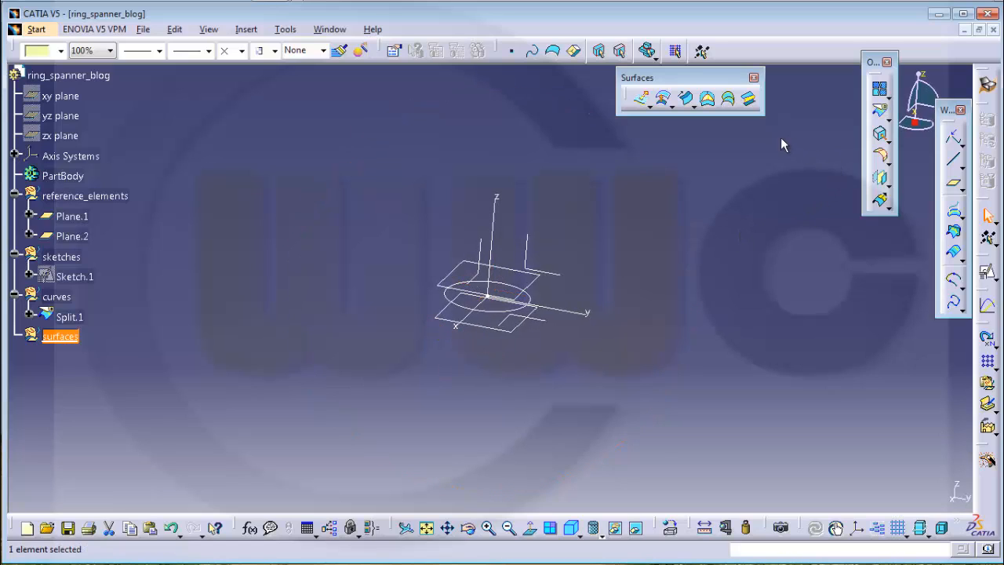
{"action": "left_click", "coordinate": [685, 99]}
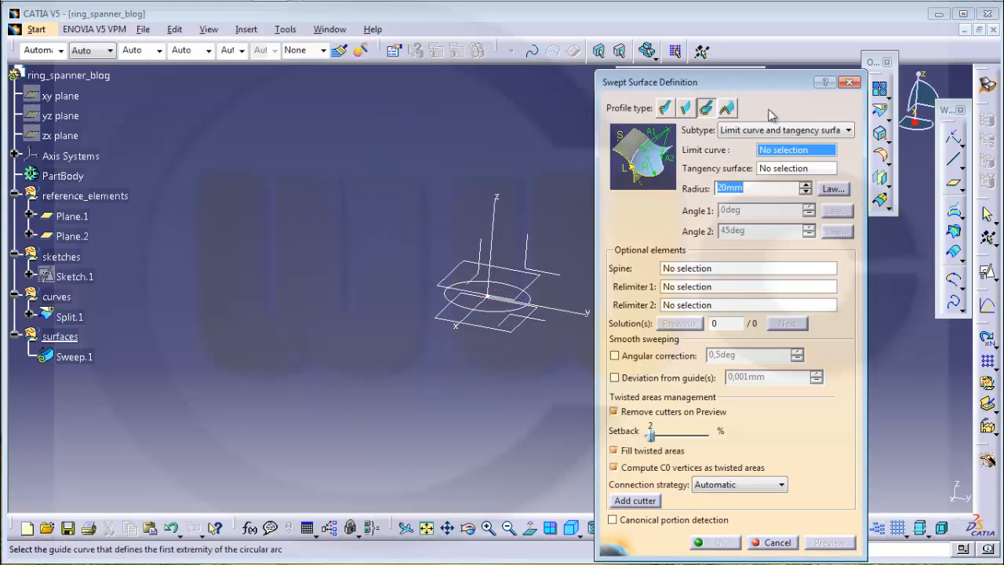
{"action": "left_click", "coordinate": [686, 108]}
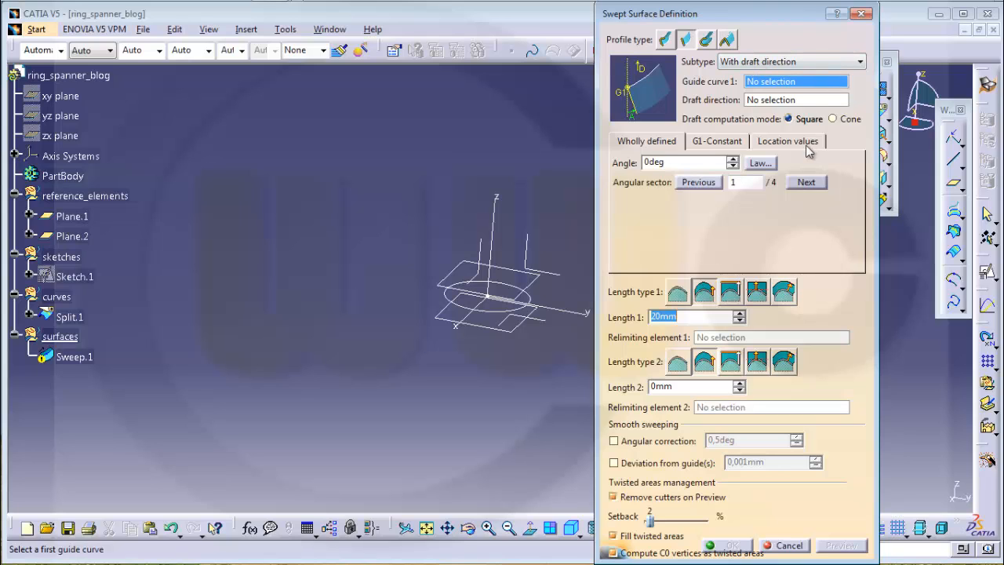
{"action": "left_click", "coordinate": [512, 318]}
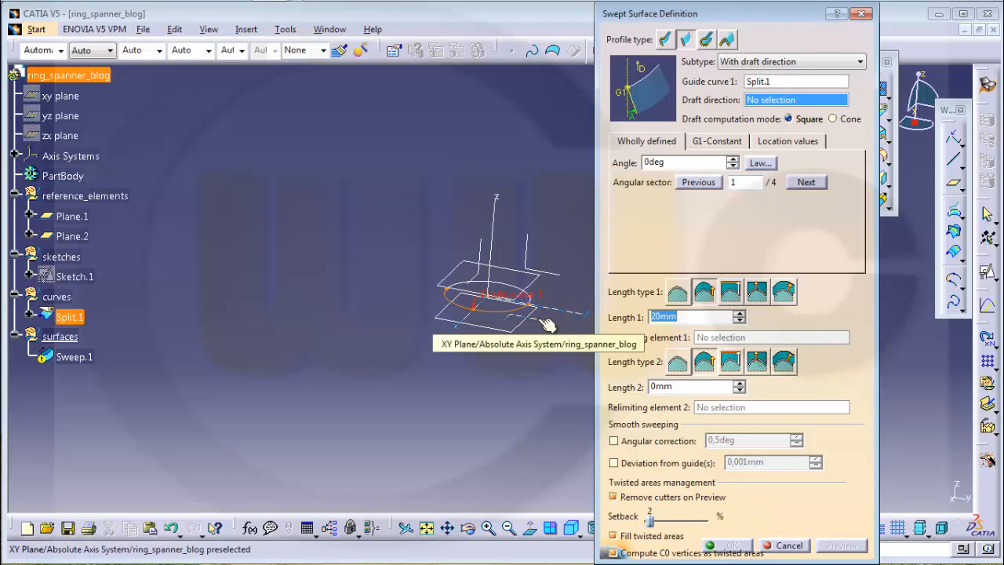
{"action": "left_click", "coordinate": [546, 325]}
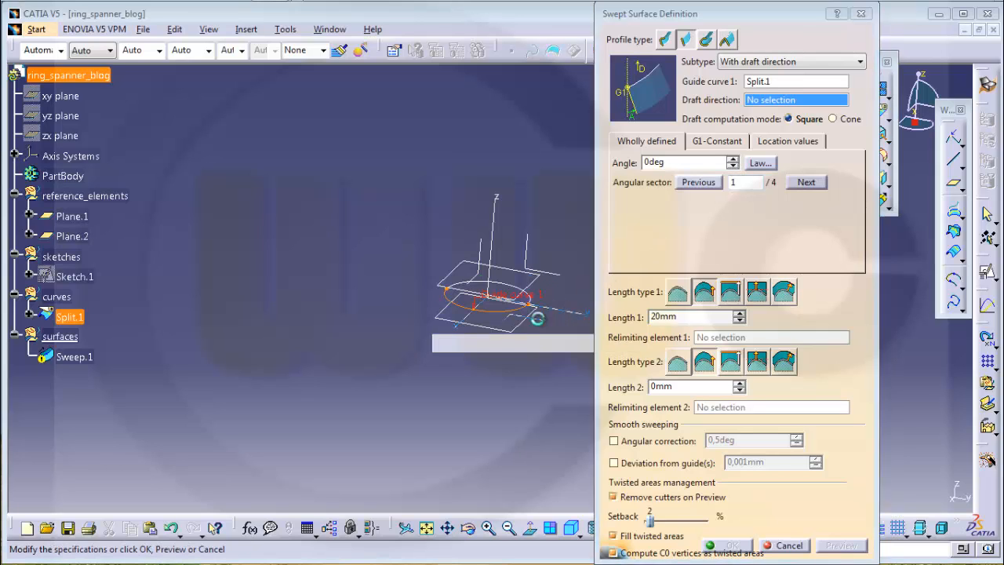
Set the sweep's draft angle to 15 deg in angular sector 4 and give it a linear law from 15 deg to -15 deg
{"action": "double_click", "coordinate": [696, 163]}
{"action": "type", "text": "1"}
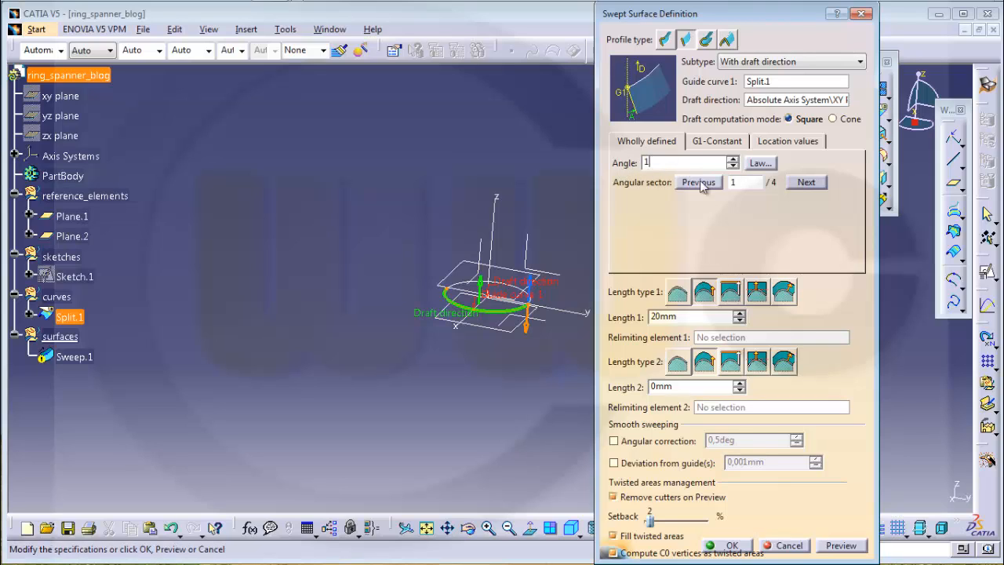
{"action": "type", "text": "5"}
{"action": "left_click", "coordinate": [709, 185]}
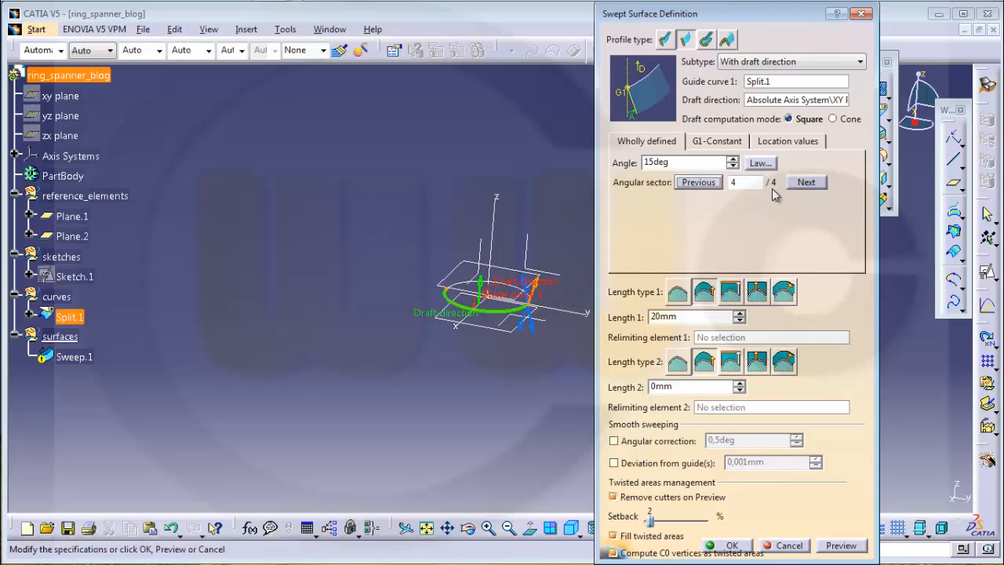
{"action": "left_click", "coordinate": [760, 165]}
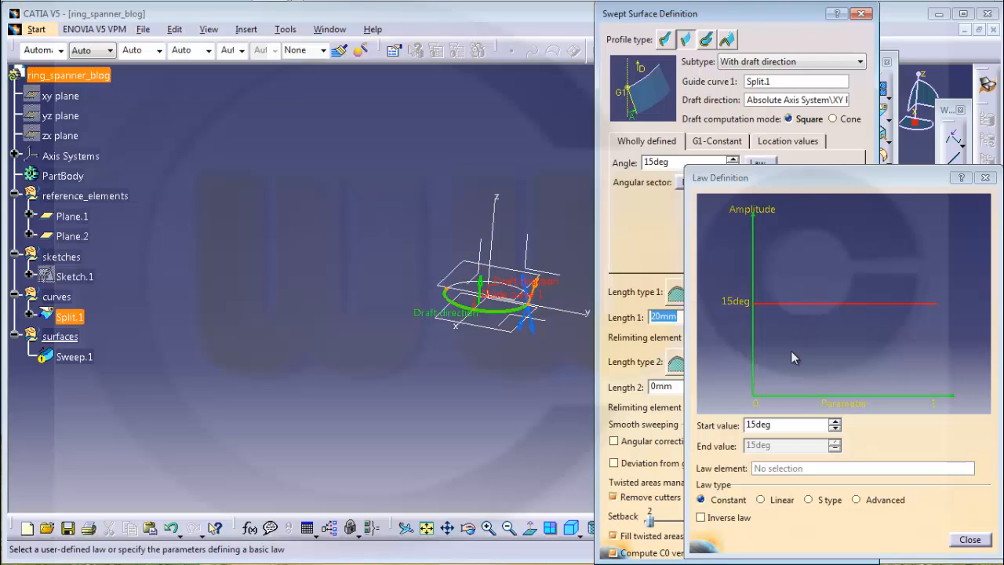
{"action": "left_click", "coordinate": [760, 499]}
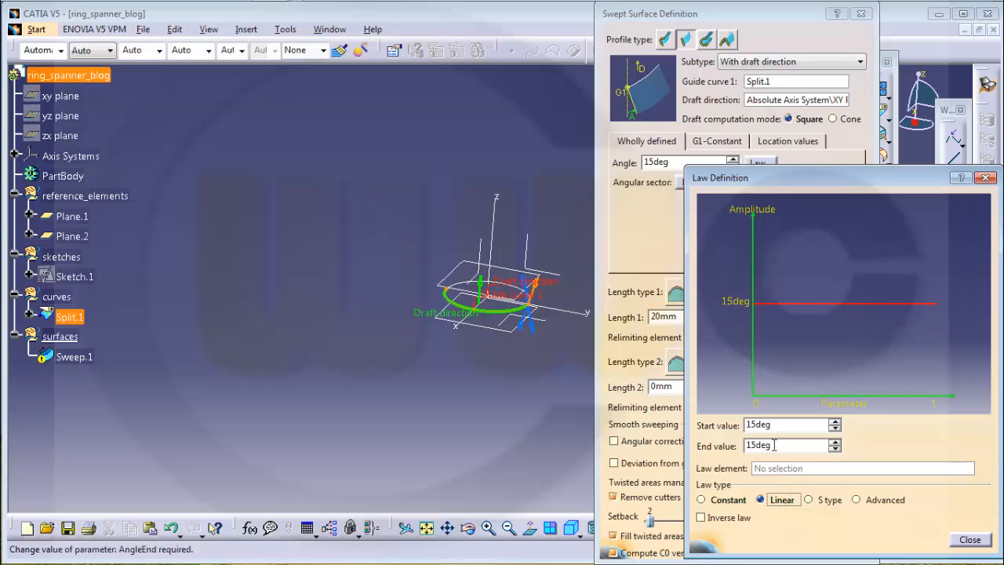
{"action": "type", "text": "-15"}
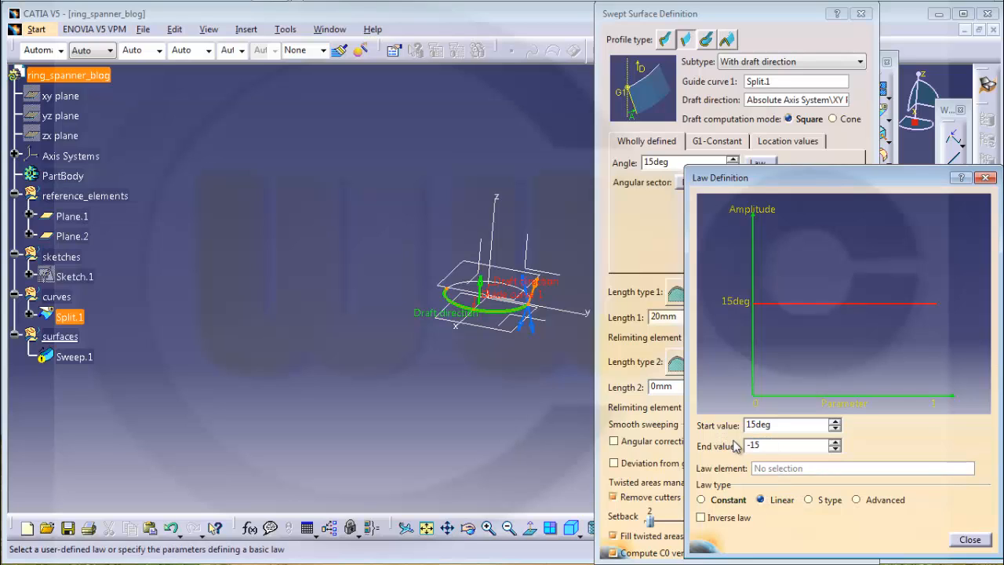
{"action": "key", "text": "Tab"}
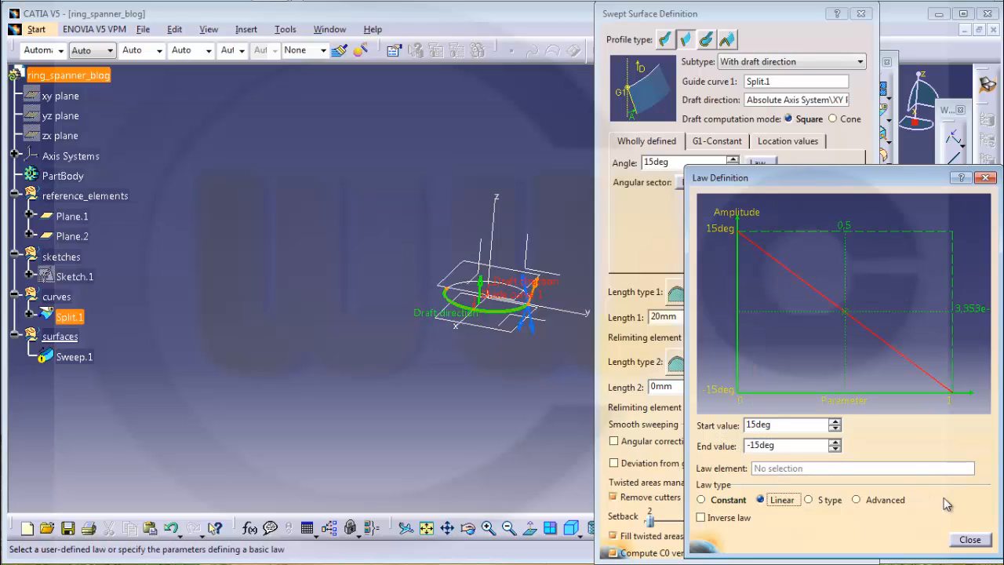
{"action": "left_click", "coordinate": [971, 540]}
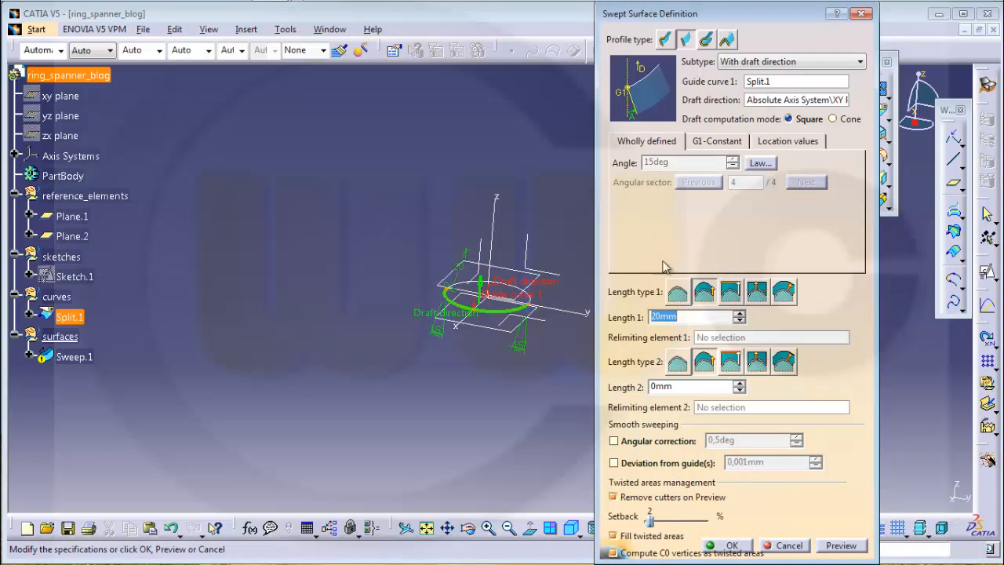
Limit the sweep's first length up to the upper offset plane and create the surface
{"action": "left_click", "coordinate": [732, 291]}
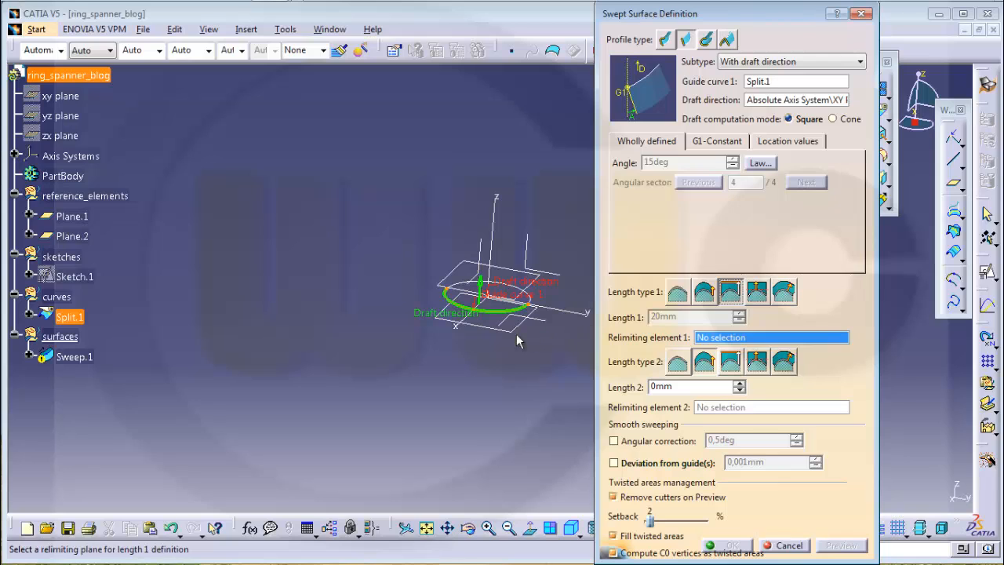
{"action": "left_click", "coordinate": [530, 283]}
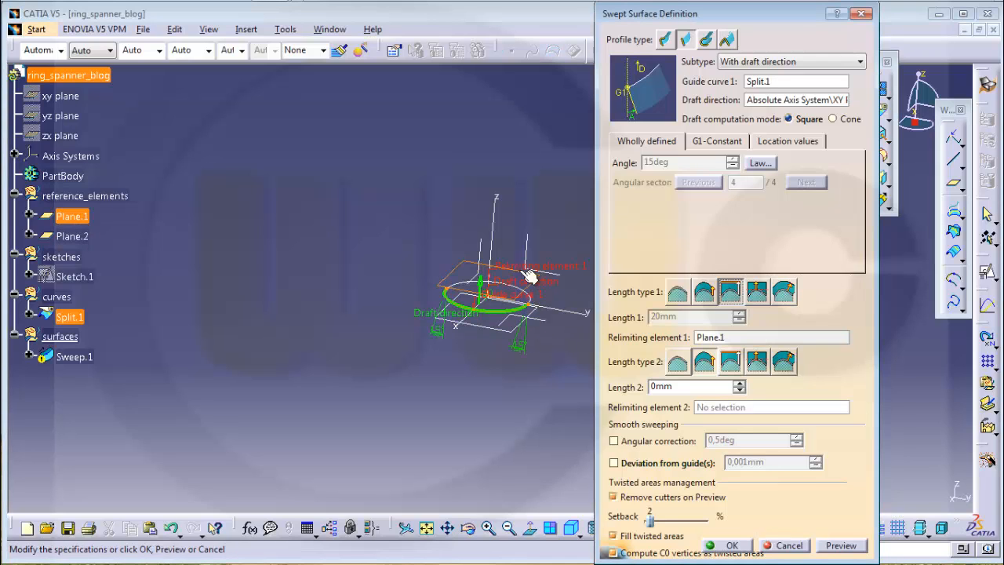
{"action": "left_click", "coordinate": [839, 545]}
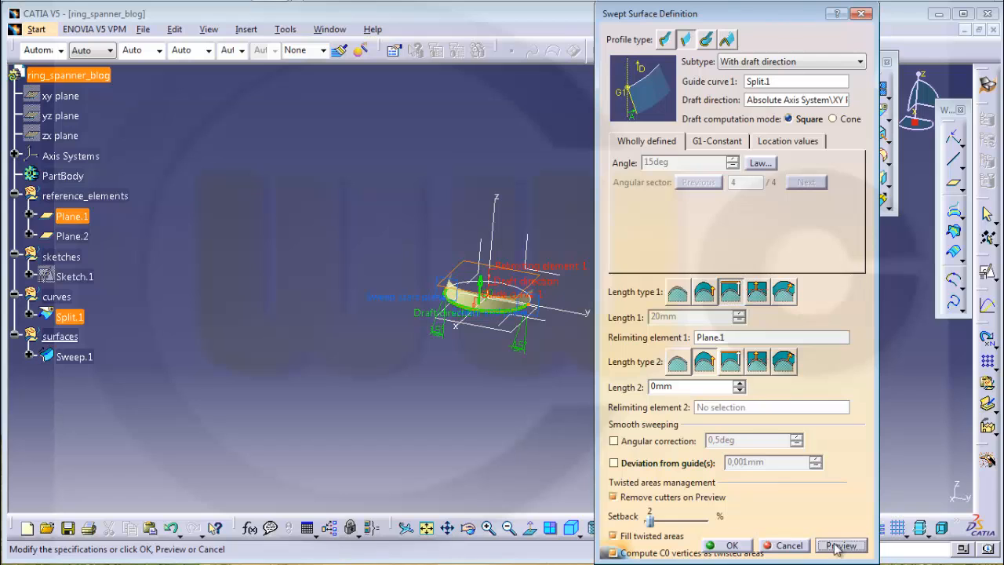
{"action": "left_click", "coordinate": [726, 545]}
Sweep a second drafted surface from the split curve with the XY plane as draft direction, angular sector 2, down to the lower offset plane
{"action": "middle_click_drag", "start_coordinate": [533, 406], "coordinate": [558, 376]}
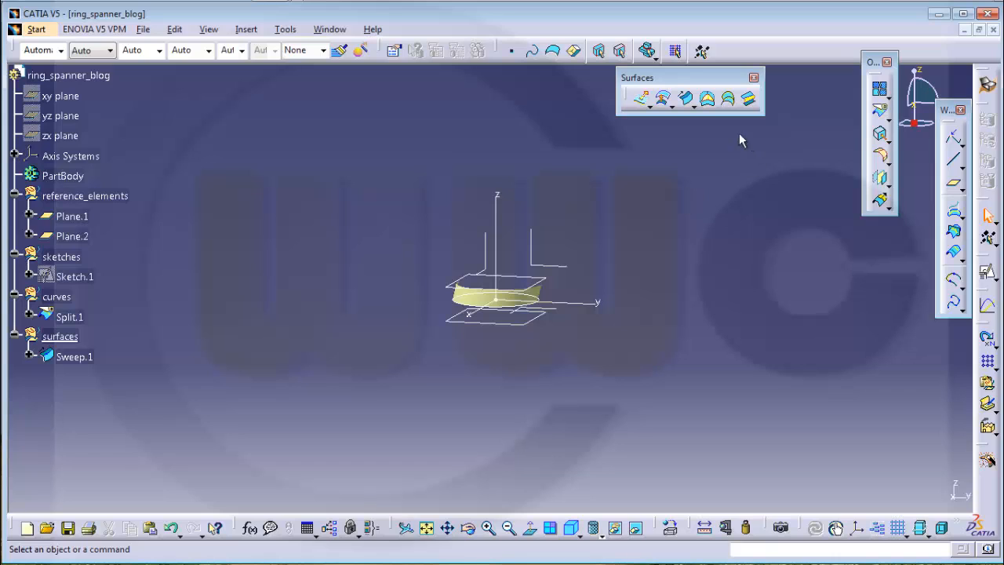
{"action": "left_click", "coordinate": [687, 99]}
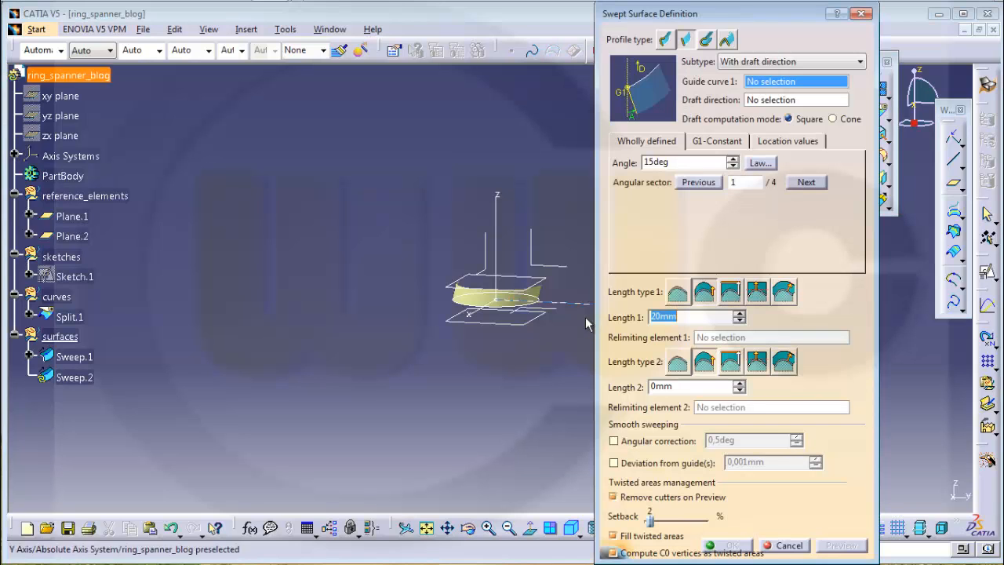
{"action": "left_click", "coordinate": [533, 311]}
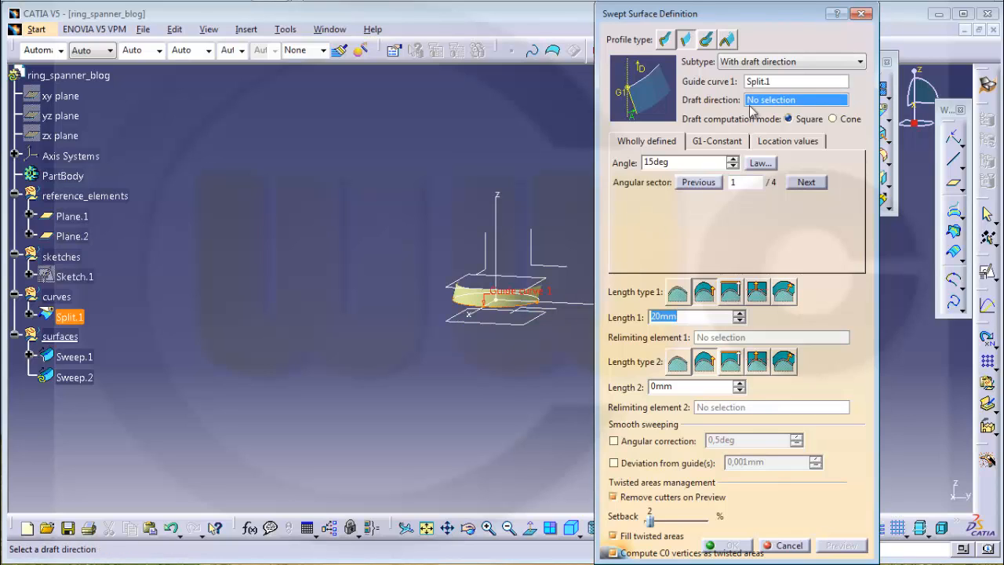
{"action": "left_click", "coordinate": [559, 313]}
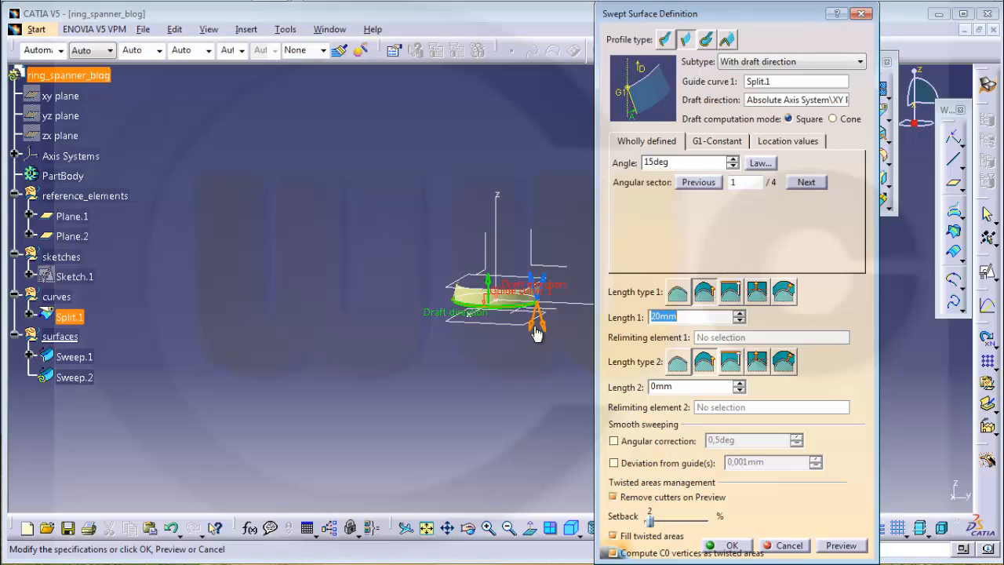
{"action": "left_click", "coordinate": [534, 329]}
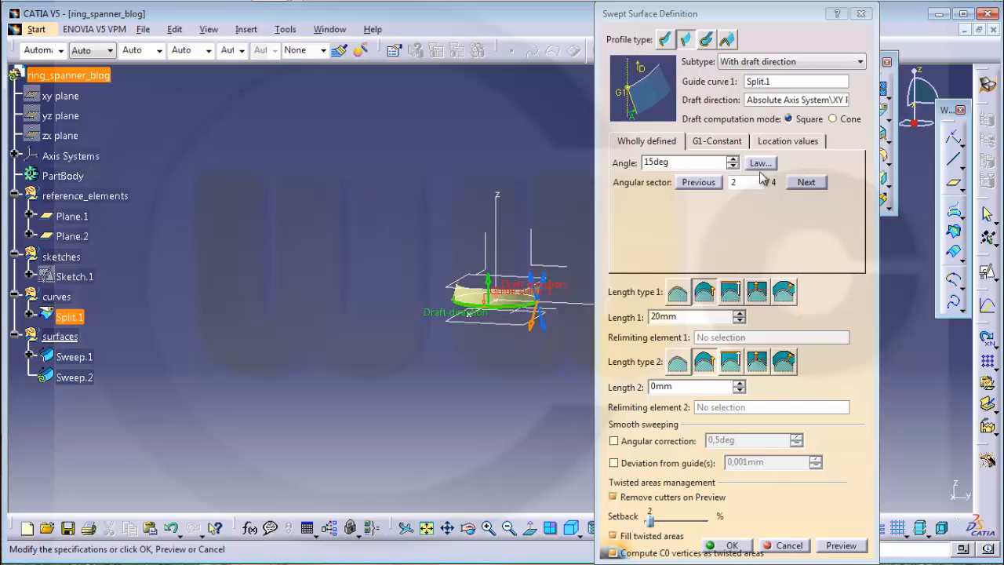
{"action": "left_click", "coordinate": [730, 292]}
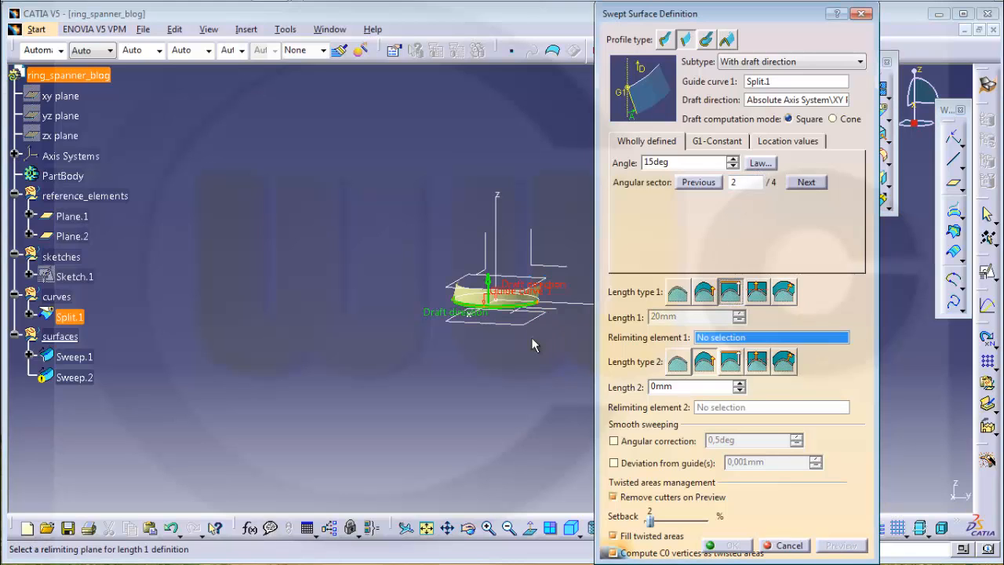
{"action": "left_click", "coordinate": [522, 329]}
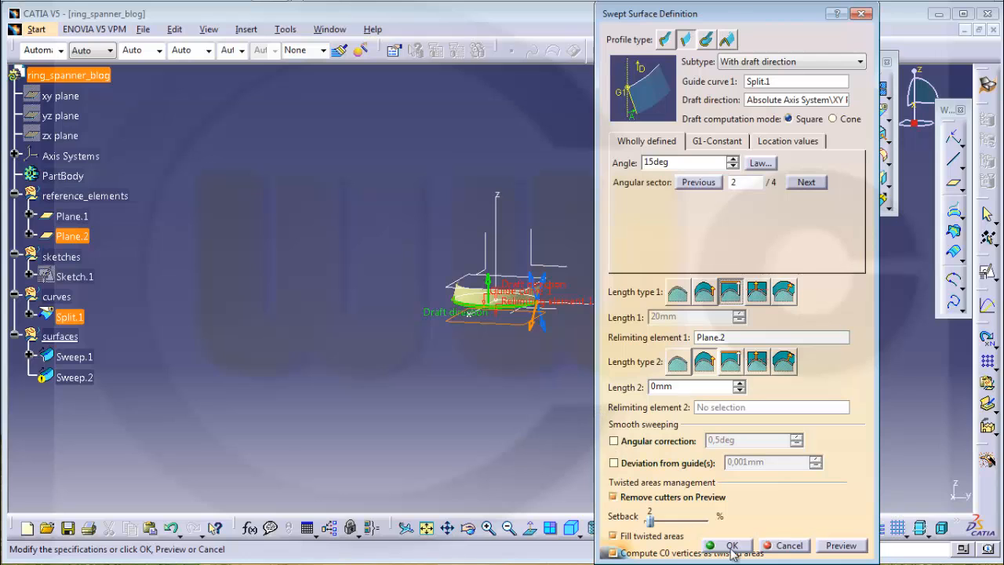
{"action": "left_click", "coordinate": [836, 545]}
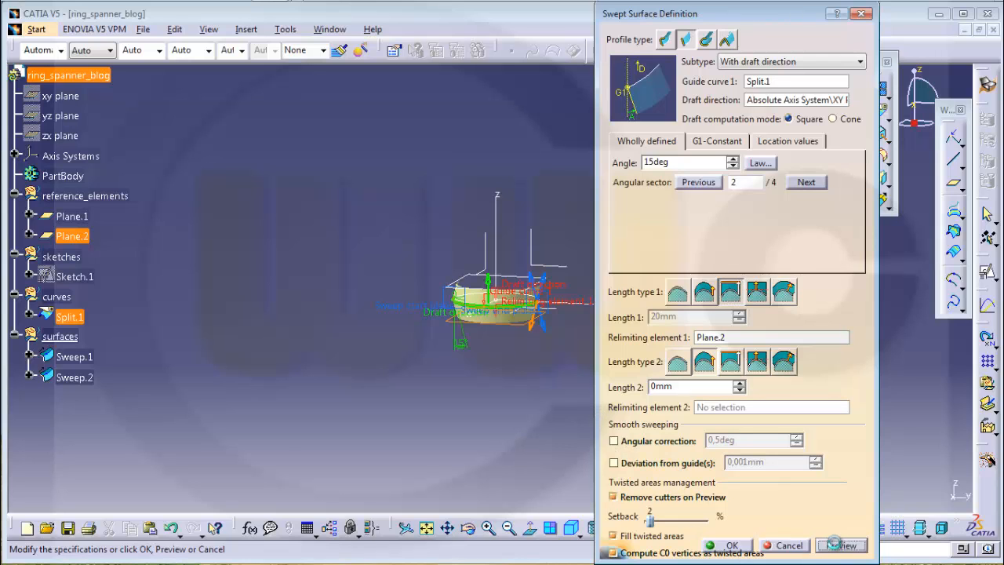
{"action": "left_click", "coordinate": [732, 546]}
Mirror the upper swept surface about the YZ plane with Symmetry
{"action": "middle_click_drag", "start_coordinate": [376, 375], "coordinate": [636, 285]}
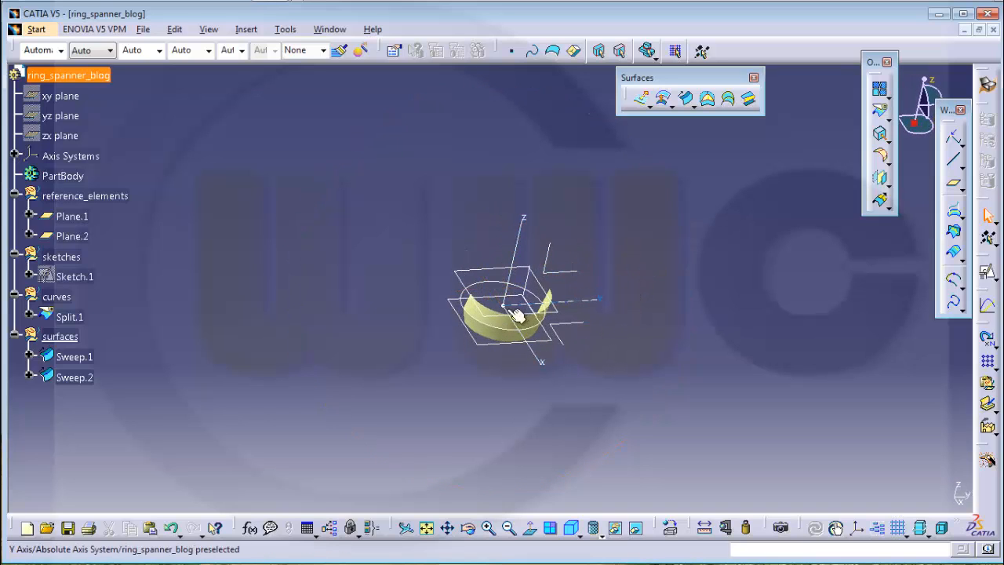
{"action": "left_click", "coordinate": [509, 343]}
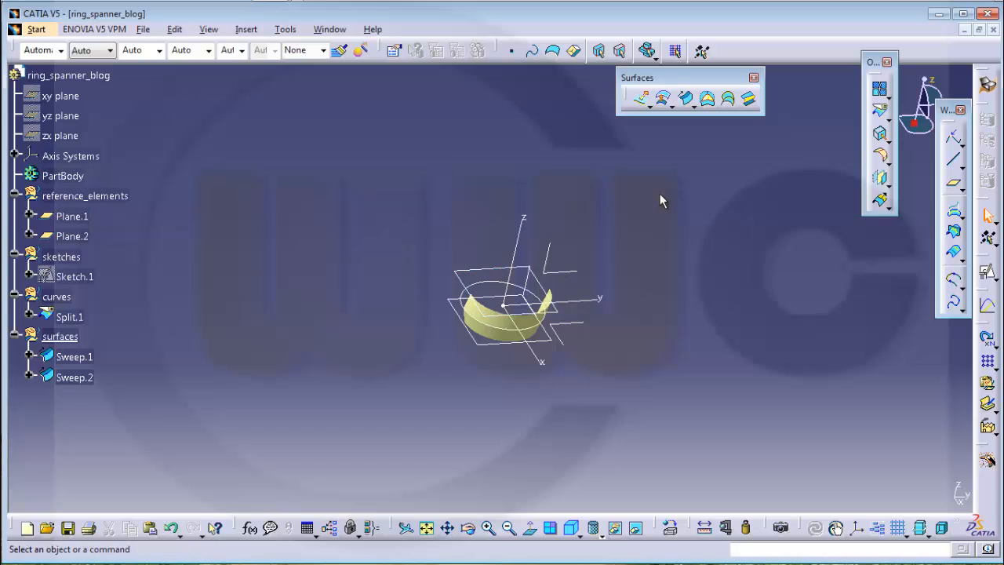
{"action": "left_click", "coordinate": [881, 181]}
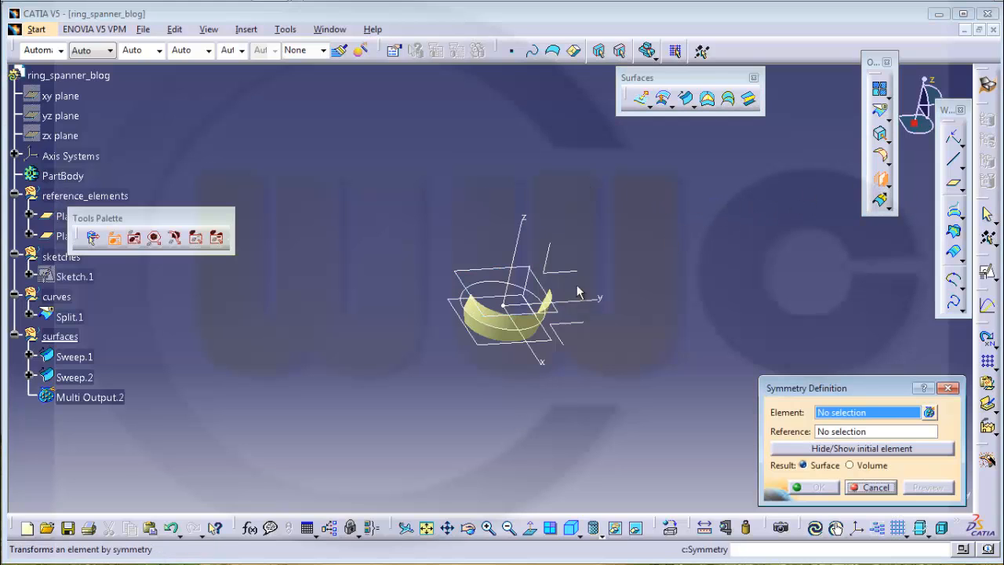
{"action": "left_click", "coordinate": [509, 327]}
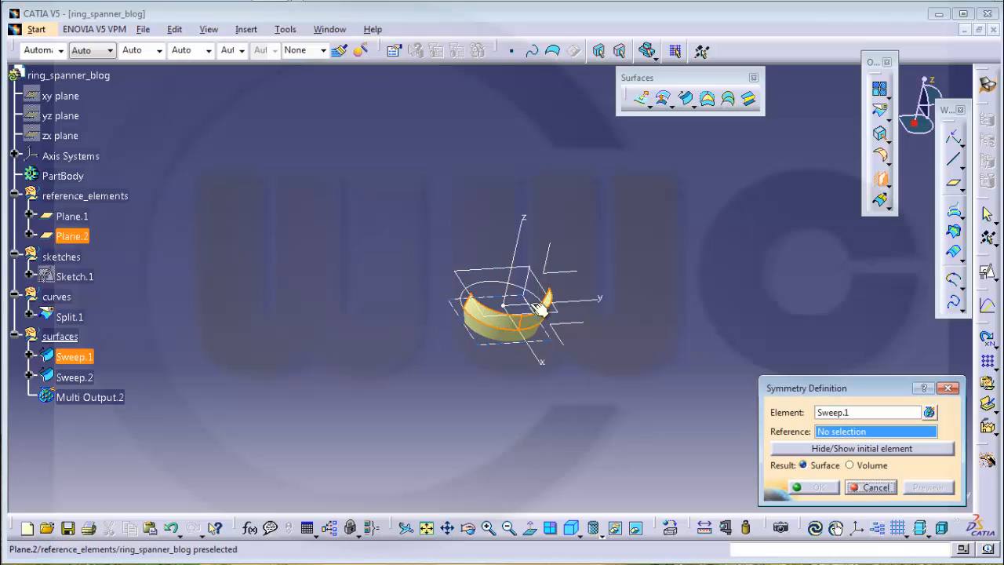
{"action": "left_click", "coordinate": [573, 278]}
{"action": "left_click", "coordinate": [822, 487]}
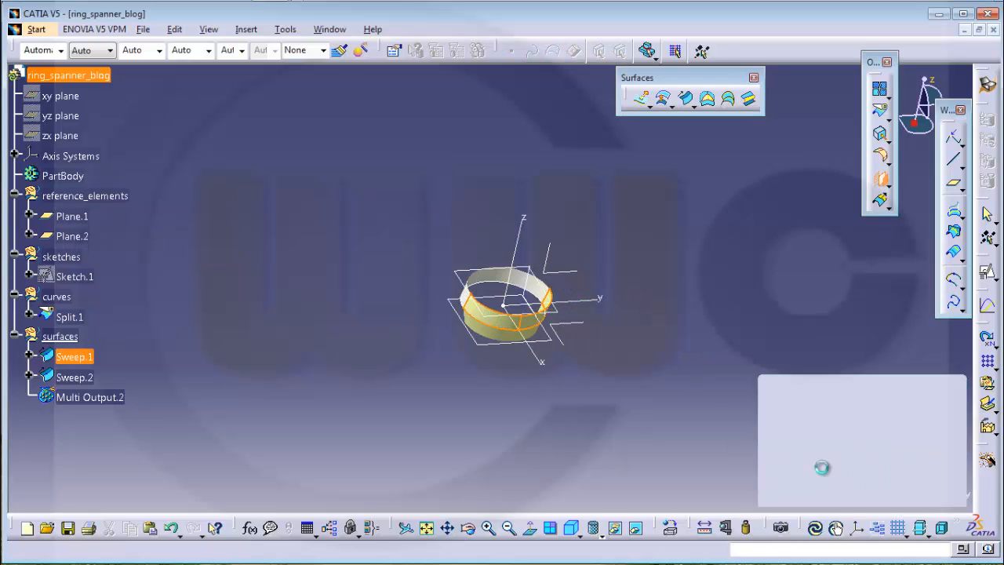
Mirror the lower swept surface about the YZ plane with Symmetry
{"action": "left_click", "coordinate": [496, 335]}
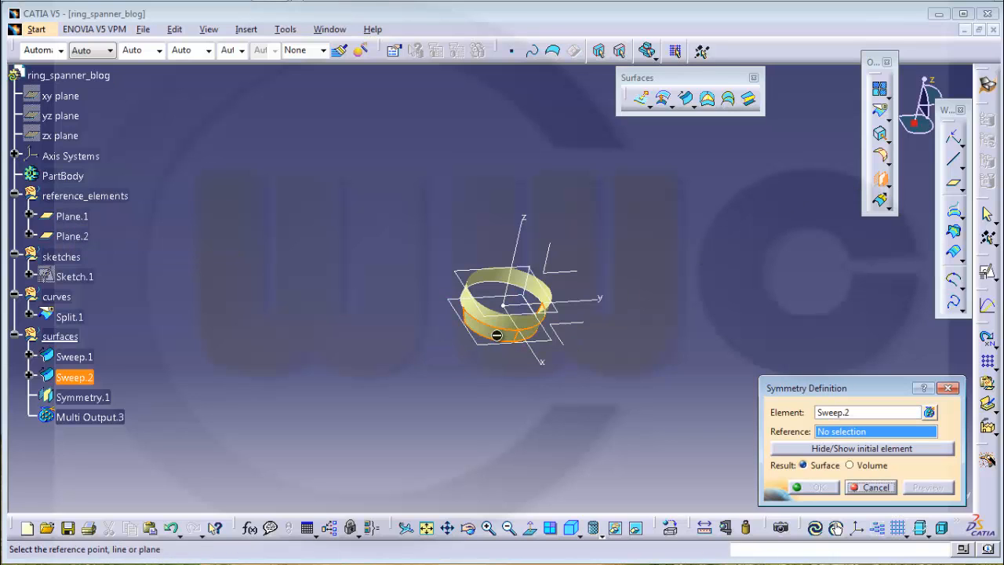
{"action": "left_click", "coordinate": [573, 276]}
{"action": "left_click", "coordinate": [818, 488]}
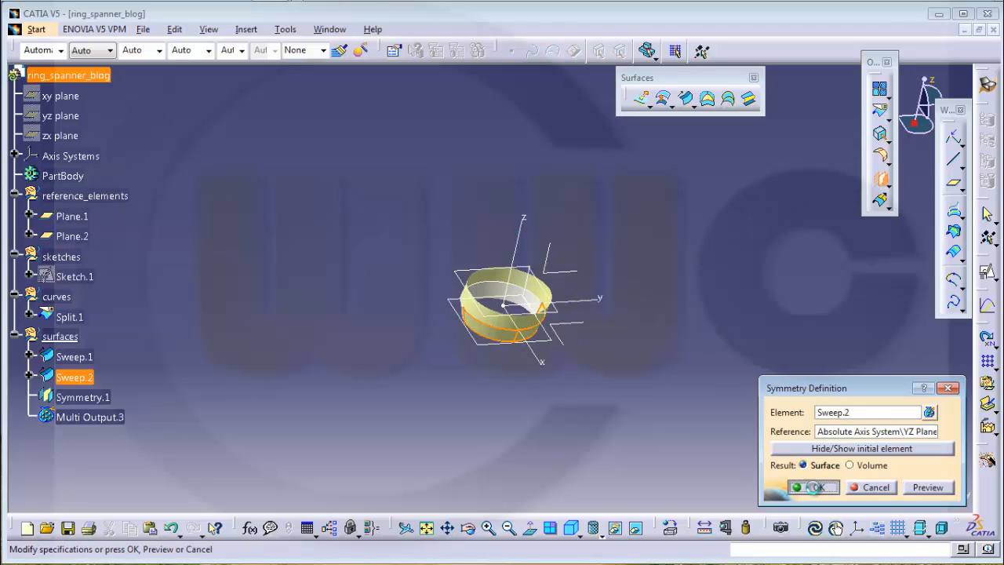
Open a new positioned sketch on the YZ plane, keeping the implicit origin and orientation
{"action": "middle_click_drag", "start_coordinate": [383, 340], "coordinate": [576, 336]}
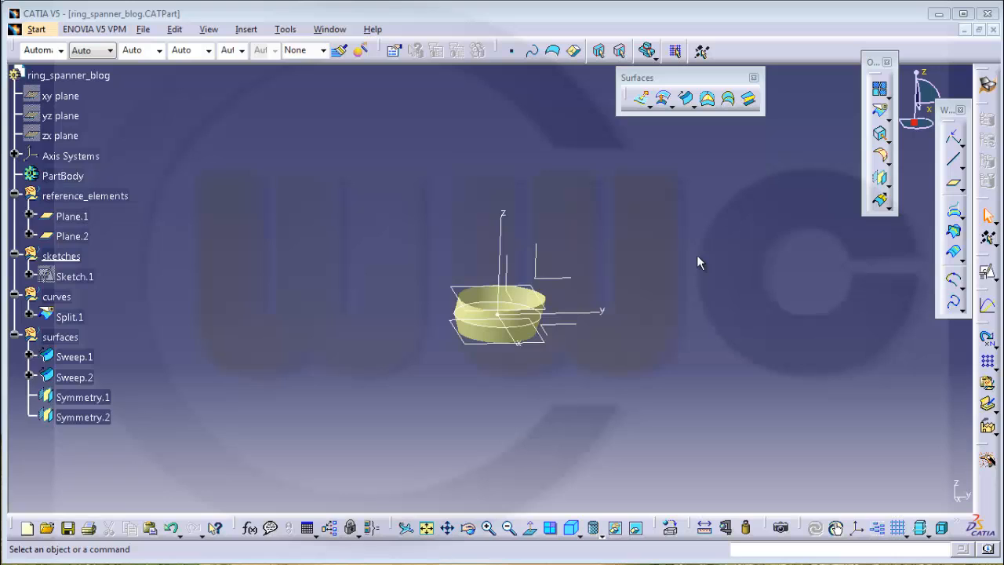
{"action": "left_click", "coordinate": [987, 271]}
{"action": "left_click", "coordinate": [565, 280]}
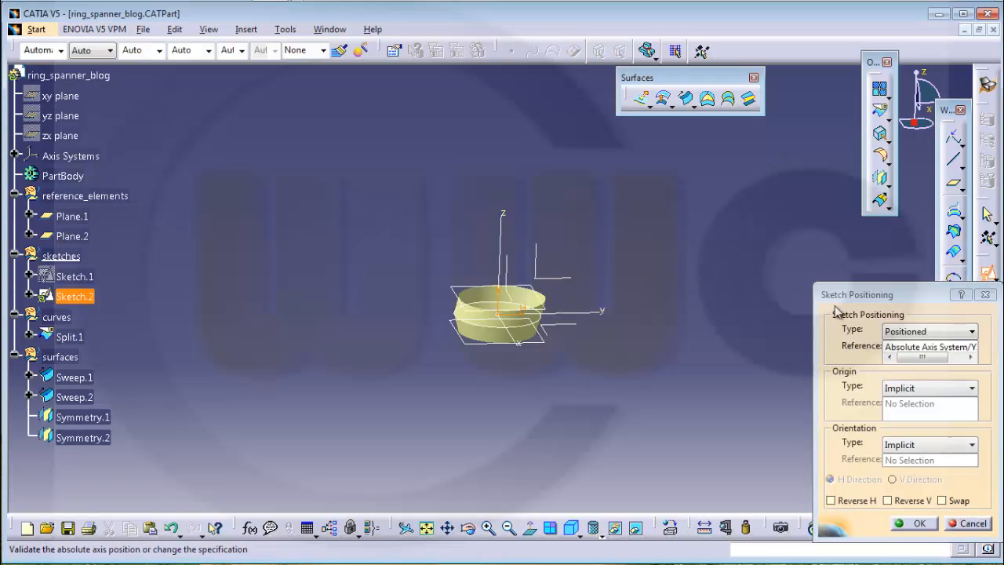
{"action": "left_click", "coordinate": [902, 523]}
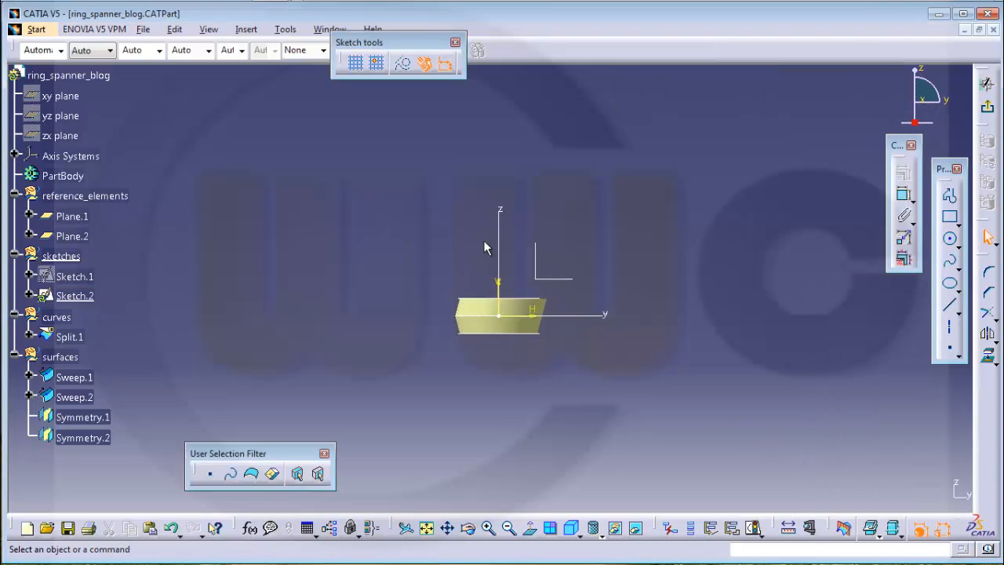
Hide the sketch axes and draw an open five-segment stepped profile rising from below the ring through about (27, -12), (40, 13) and (87, 17) mm
{"action": "left_click_drag", "start_coordinate": [542, 327], "coordinate": [545, 328]}
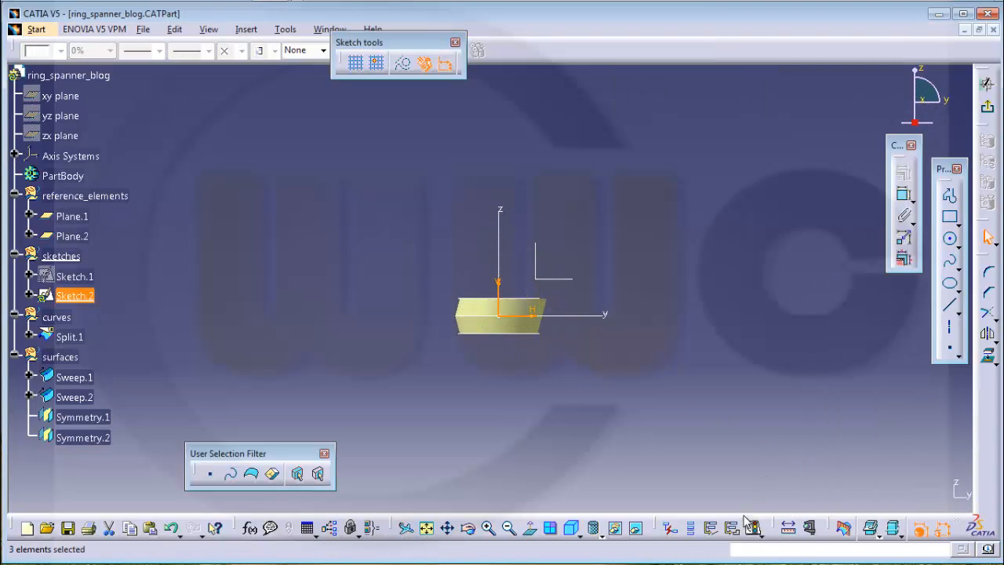
{"action": "left_click", "coordinate": [617, 531]}
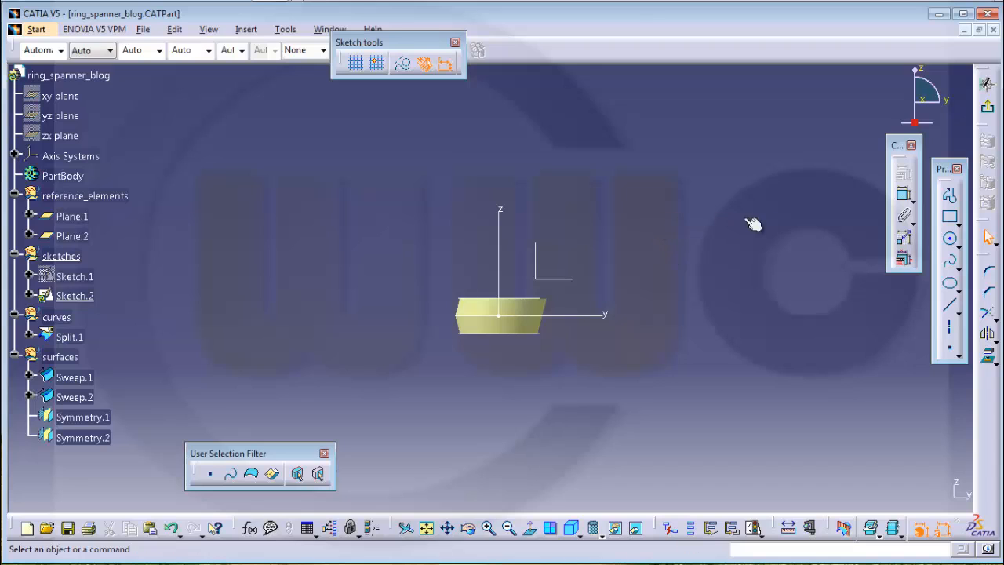
{"action": "left_click", "coordinate": [949, 200]}
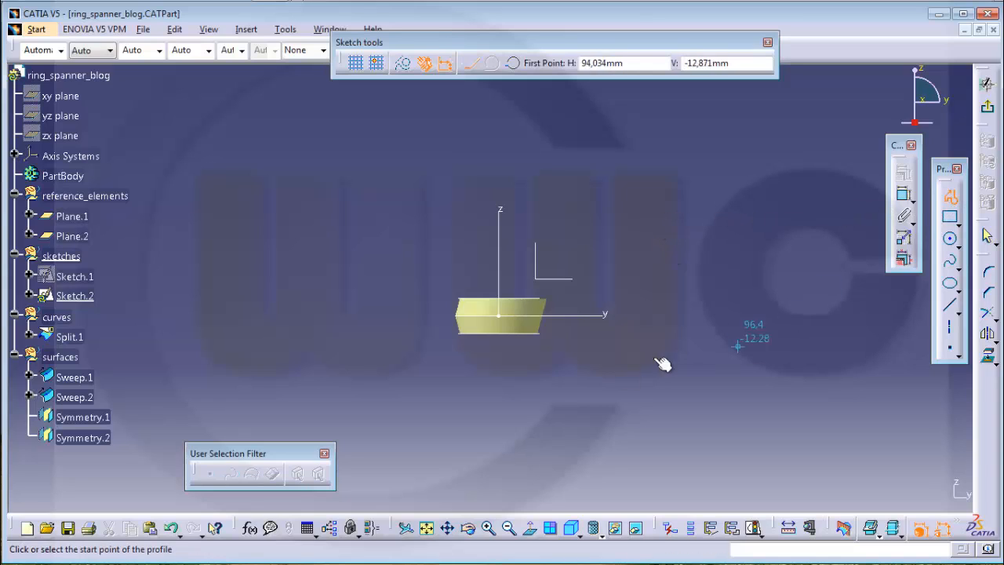
{"action": "left_click", "coordinate": [516, 353]}
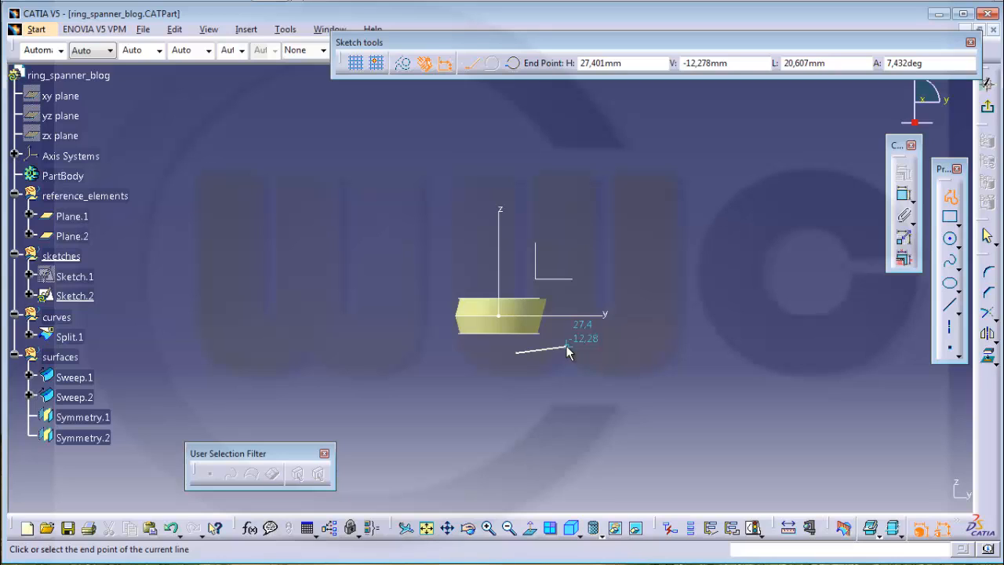
{"action": "left_click", "coordinate": [567, 346]}
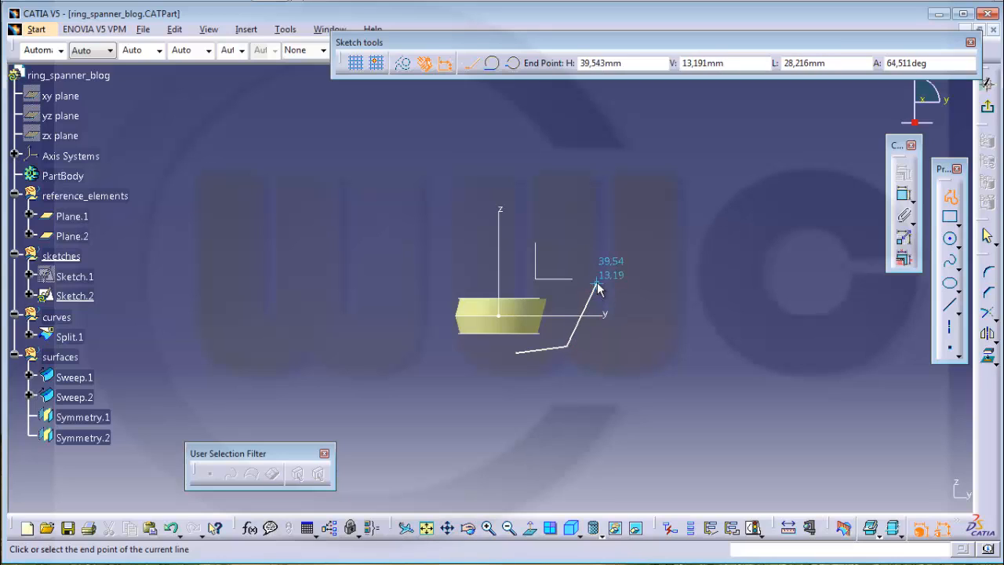
{"action": "left_click", "coordinate": [596, 283]}
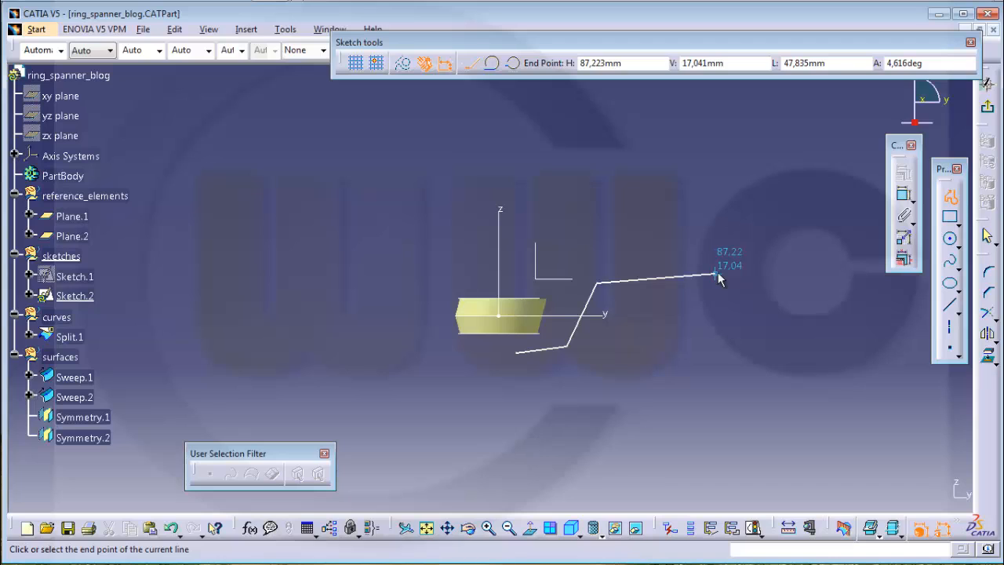
{"action": "left_click", "coordinate": [715, 274]}
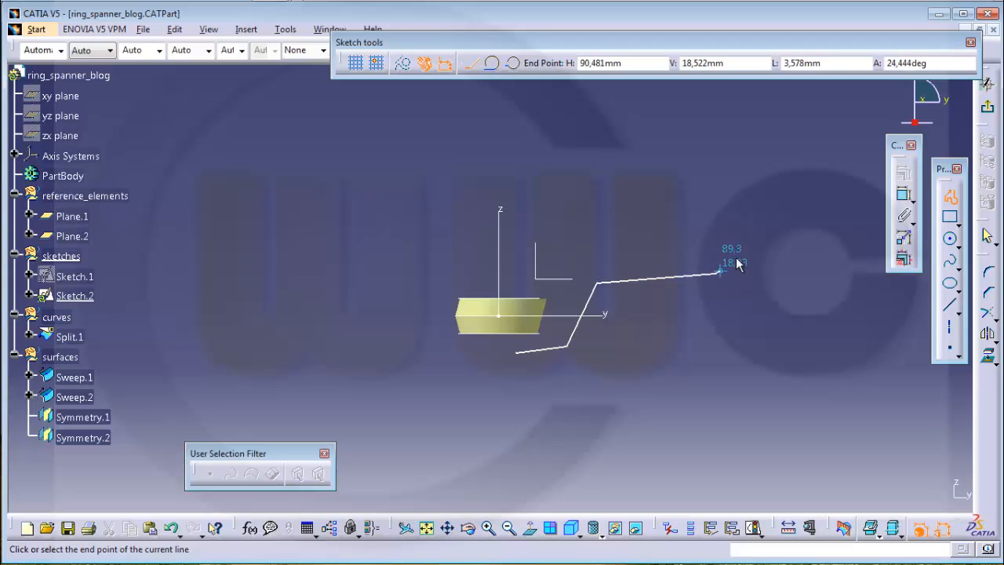
{"action": "left_click", "coordinate": [751, 229]}
{"action": "double_click", "coordinate": [823, 229]}
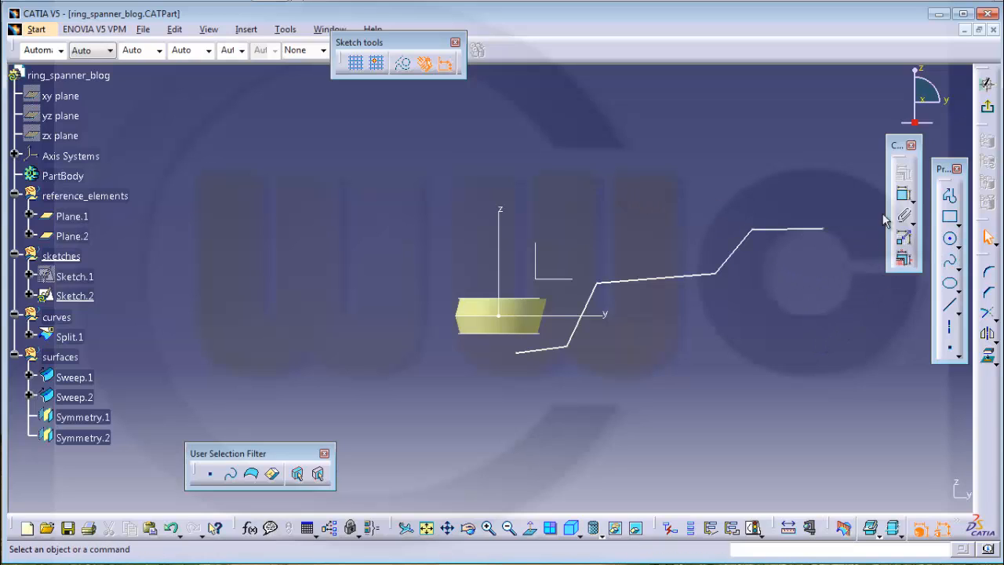
Constrain the lowest profile line parallel to the horizontal axis at a distance of 7 mm
{"action": "left_click", "coordinate": [903, 194]}
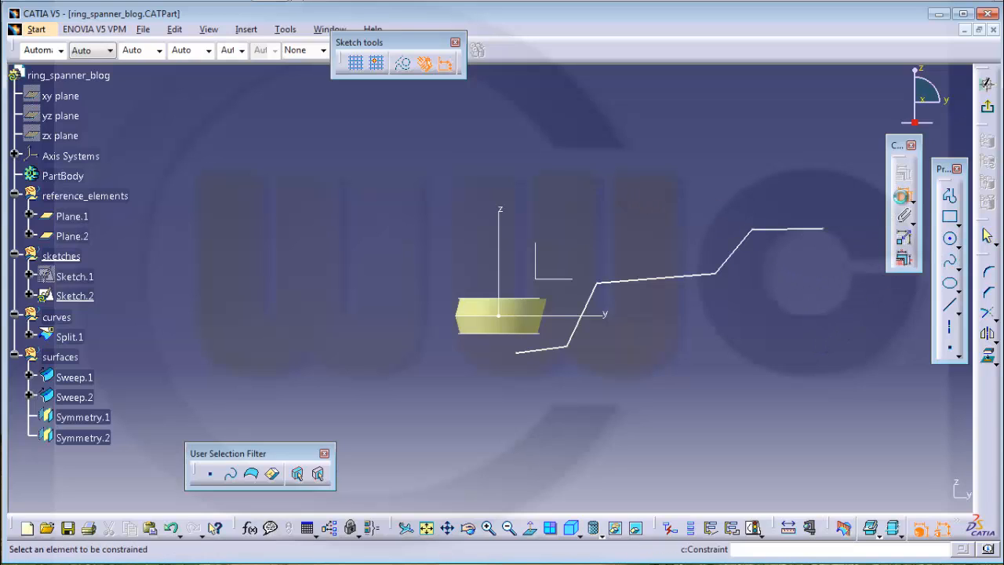
{"action": "left_click", "coordinate": [616, 323]}
{"action": "left_click", "coordinate": [544, 351]}
{"action": "right_click", "coordinate": [554, 371]}
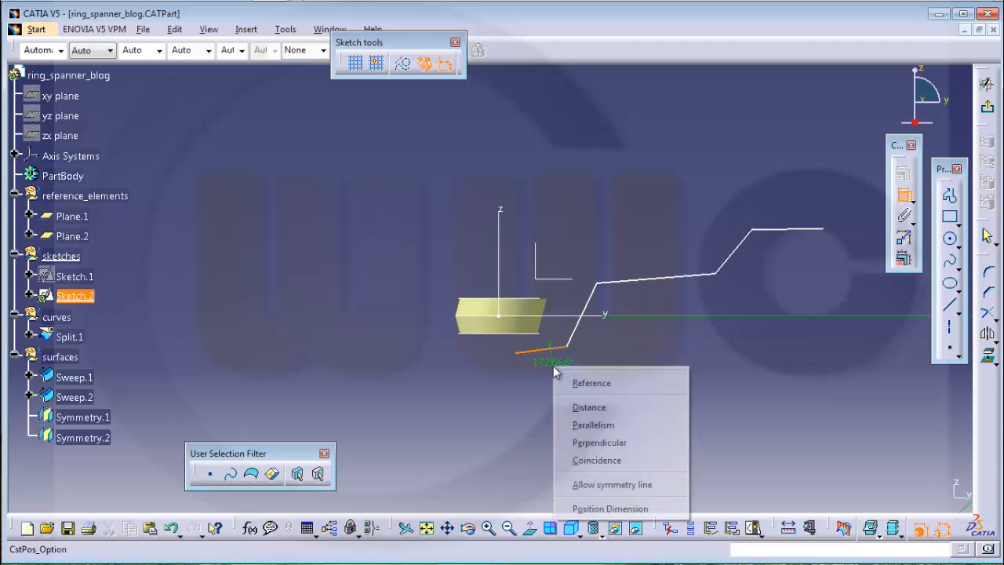
{"action": "left_click", "coordinate": [600, 424]}
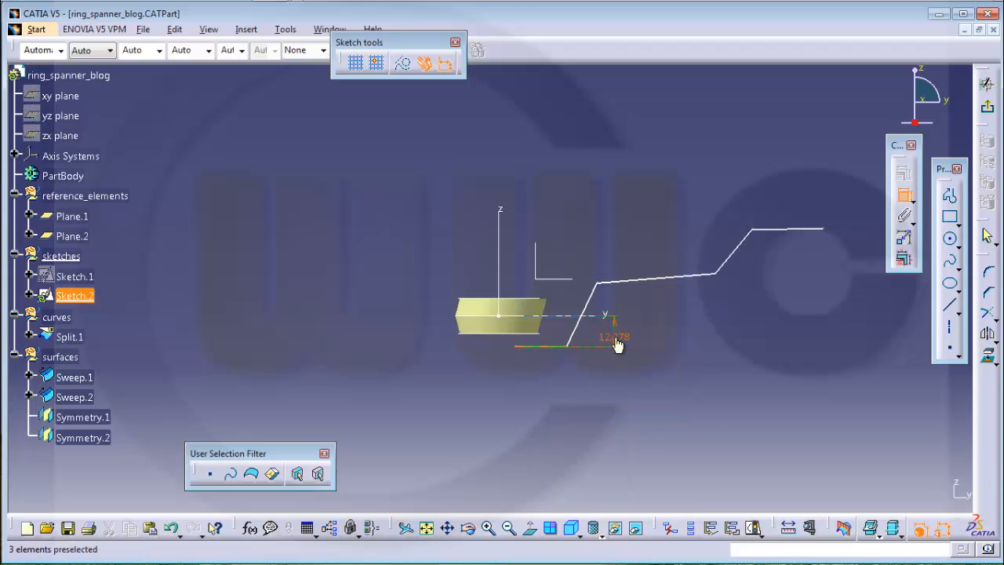
{"action": "double_click", "coordinate": [616, 340]}
{"action": "type", "text": "7"}
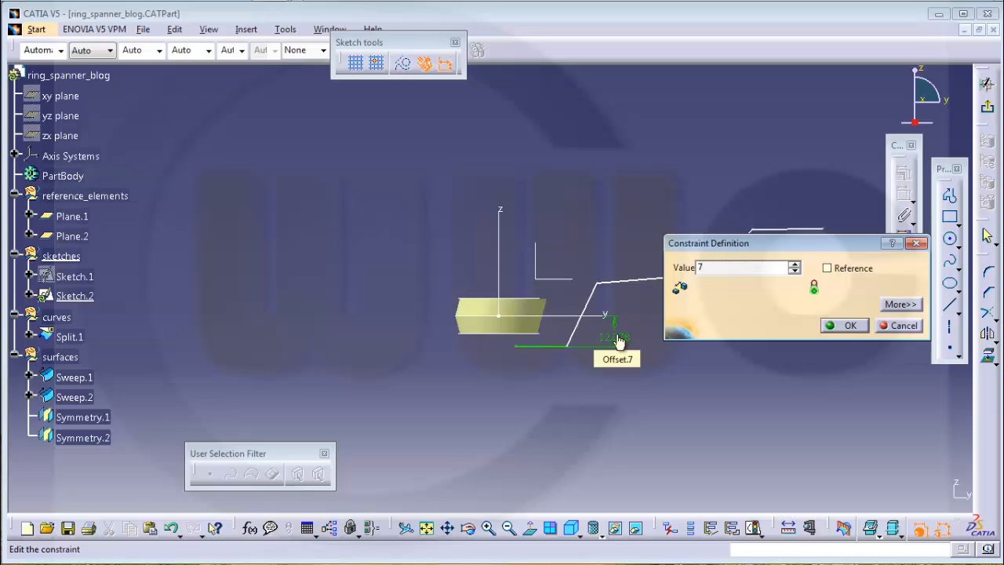
{"action": "key", "text": "Return"}
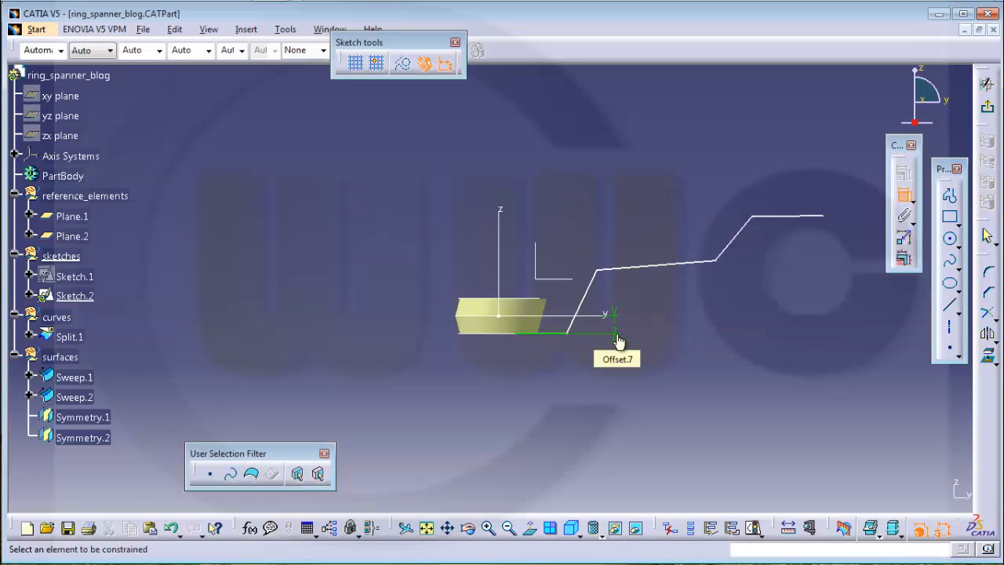
Dimension the vertical distance between the endpoints of the profile's first sloped segment and set it to 33.5 mm
{"action": "left_click", "coordinate": [566, 334]}
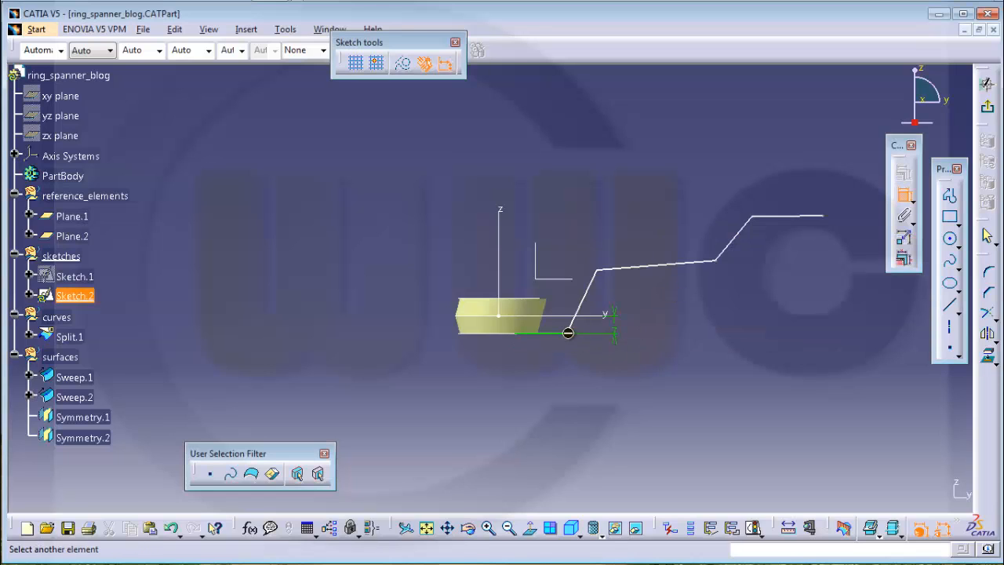
{"action": "left_click", "coordinate": [601, 272]}
{"action": "right_click", "coordinate": [639, 300]}
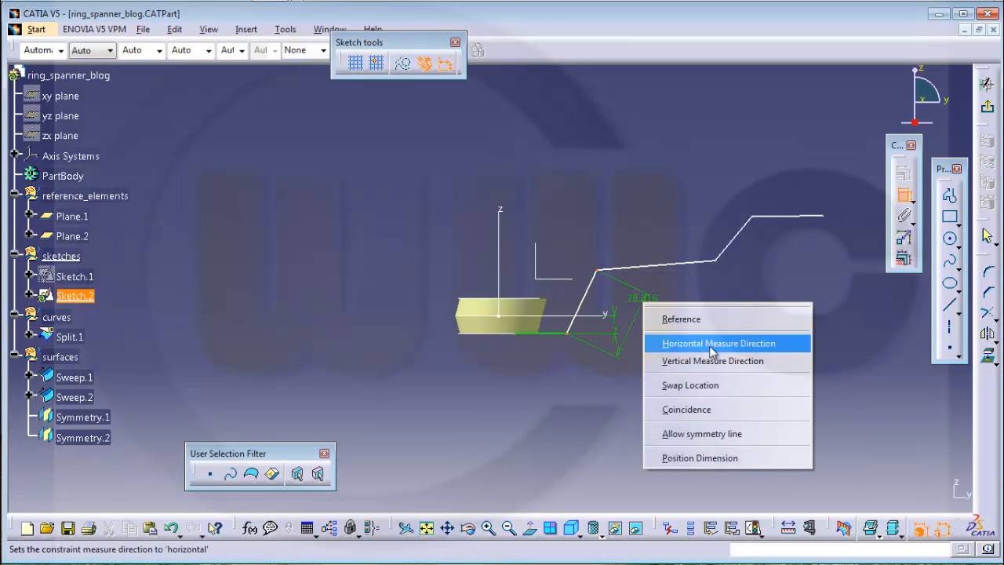
{"action": "left_click", "coordinate": [705, 361]}
{"action": "left_click", "coordinate": [369, 312]}
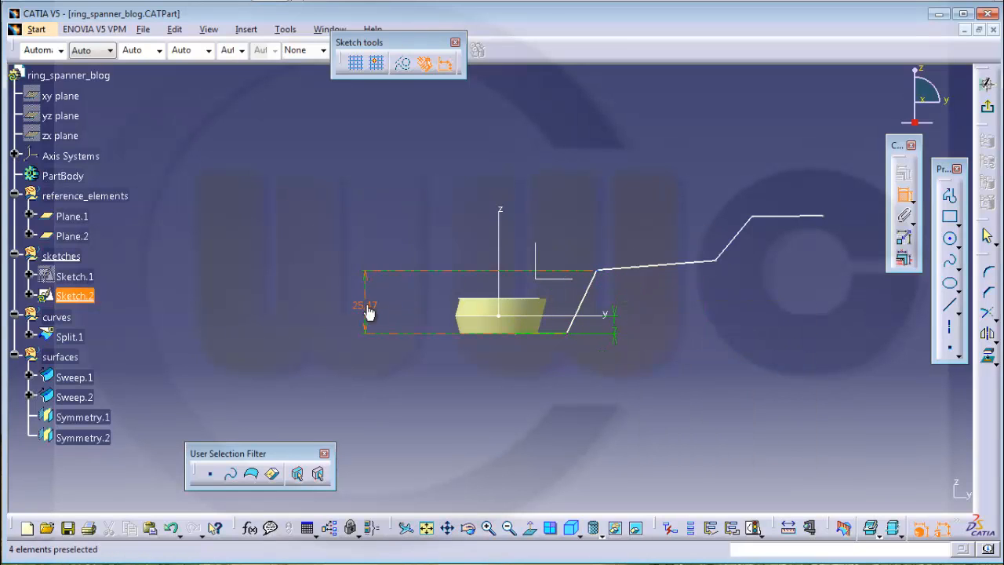
{"action": "double_click", "coordinate": [368, 312]}
{"action": "type", "text": "3"}
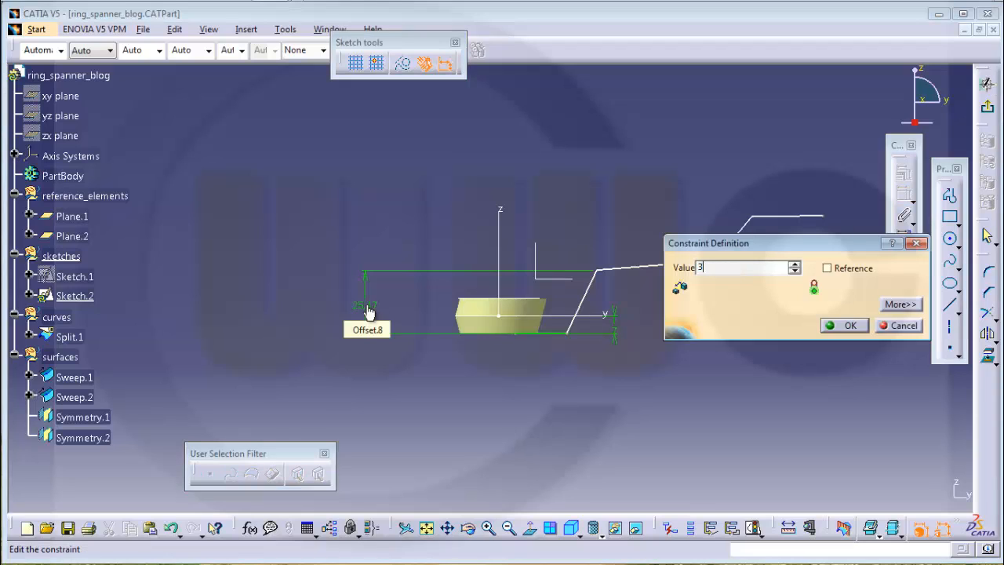
{"action": "type", "text": "3,5"}
{"action": "key", "text": "Return"}
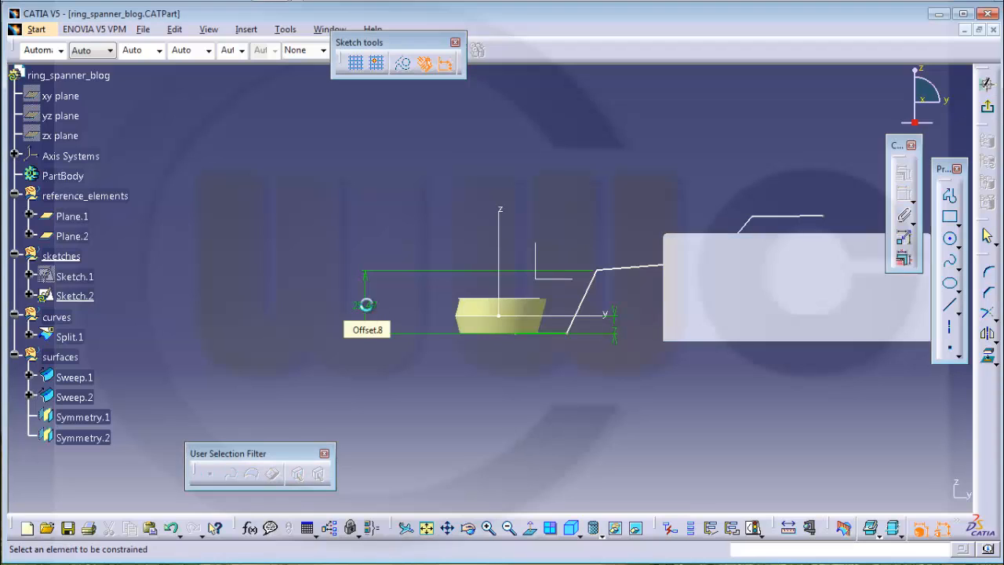
Constrain the angle between the first steep segment and the lowest profile line to 75 degrees
{"action": "left_click", "coordinate": [588, 275]}
{"action": "left_click", "coordinate": [562, 333]}
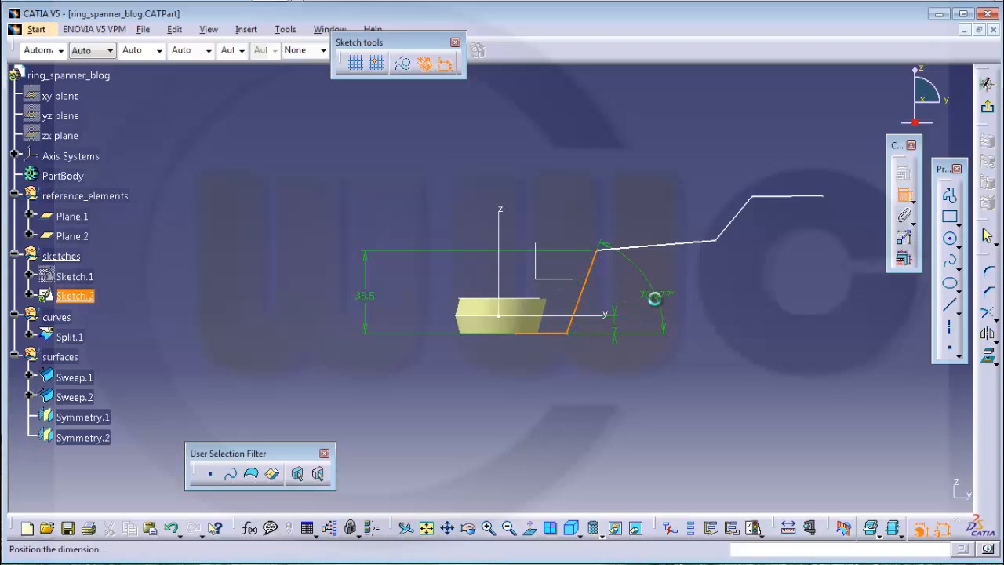
{"action": "left_click", "coordinate": [654, 296]}
{"action": "double_click", "coordinate": [657, 298]}
{"action": "type", "text": "7"}
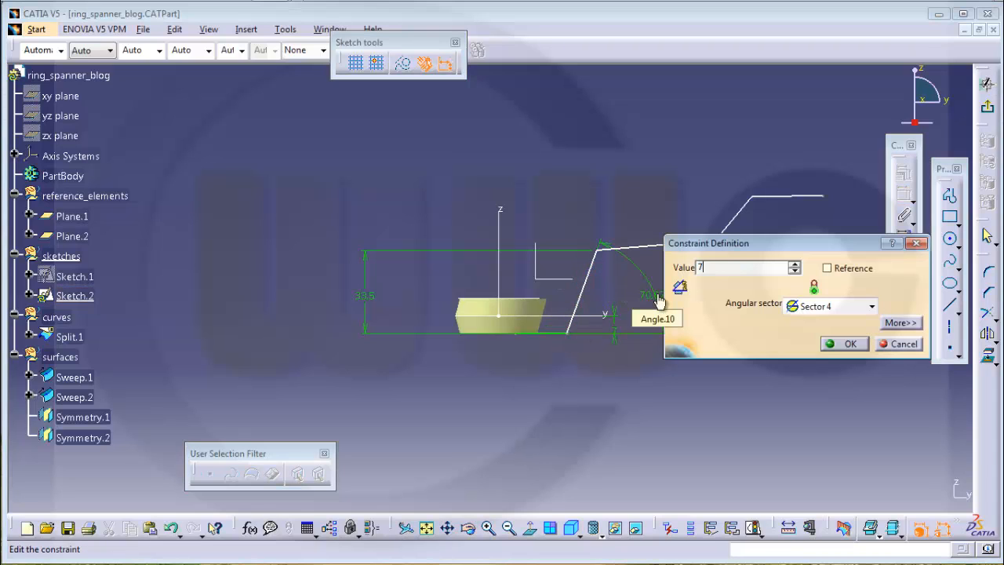
{"action": "type", "text": "5"}
{"action": "key", "text": "Return"}
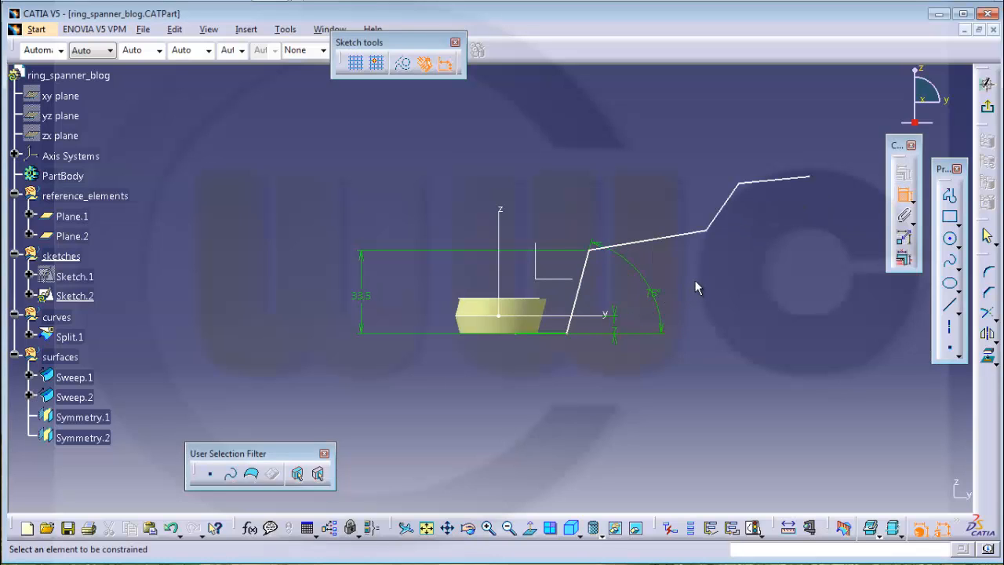
Constrain the angle between the long middle segment and the lowest profile line to 5 degrees
{"action": "left_click", "coordinate": [668, 237]}
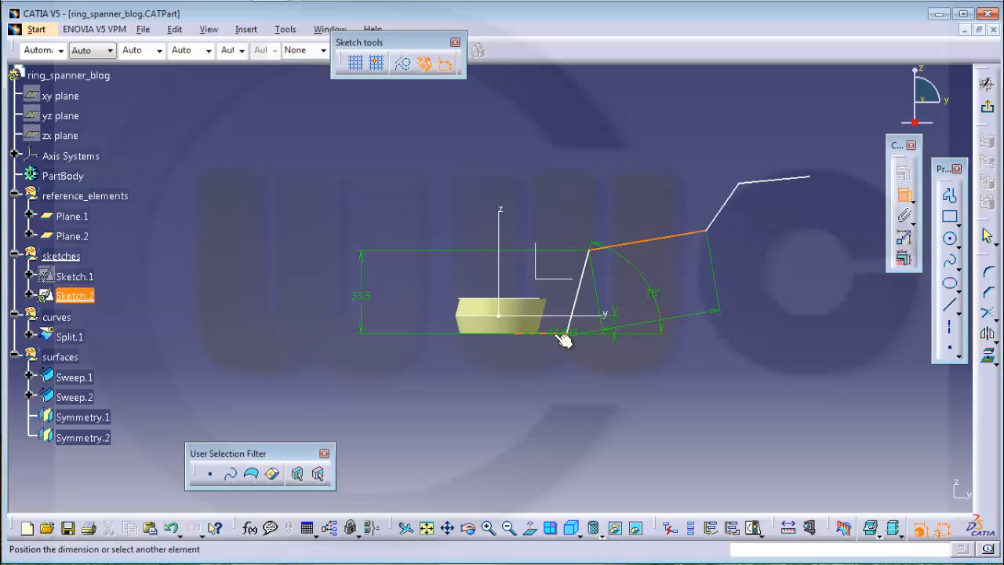
{"action": "left_click", "coordinate": [690, 281]}
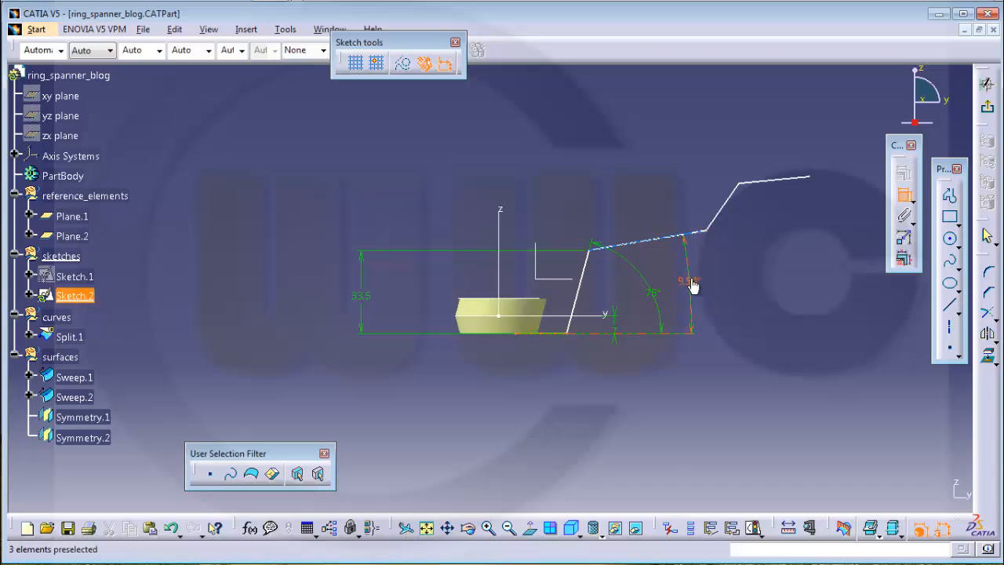
{"action": "double_click", "coordinate": [690, 279]}
{"action": "type", "text": "5"}
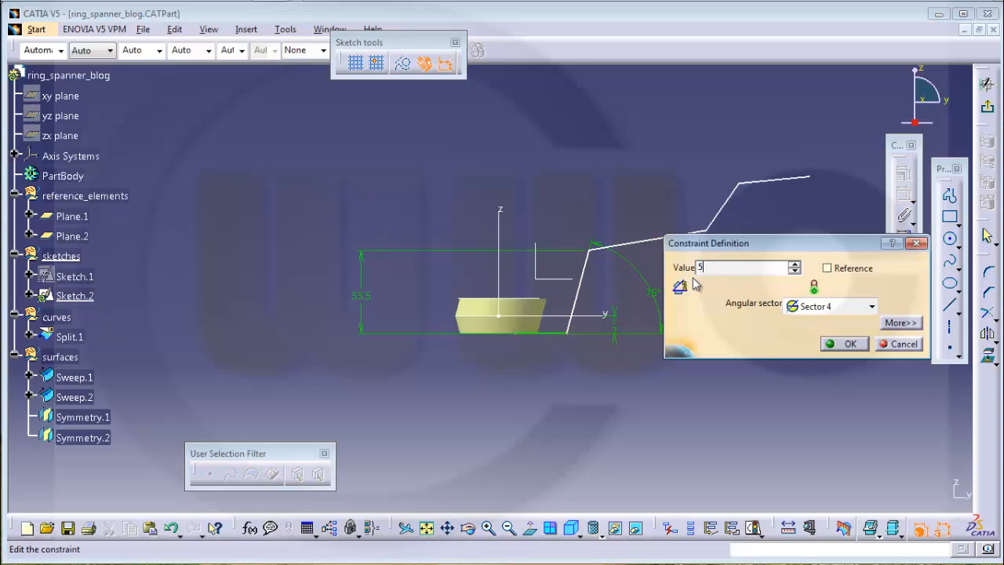
{"action": "key", "text": "Return"}
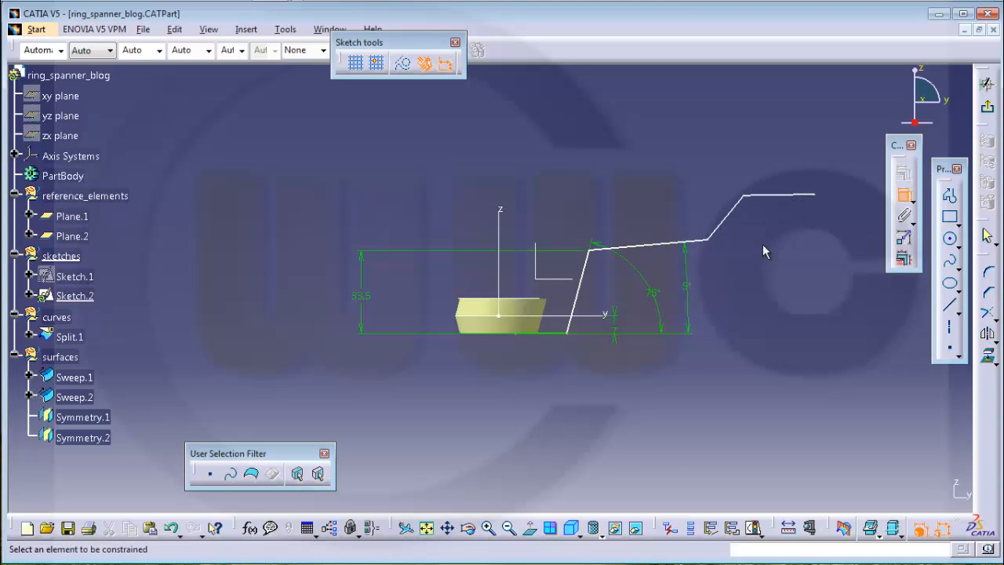
Make the uppermost profile line parallel to the lowest profile line
{"action": "left_click", "coordinate": [784, 195]}
{"action": "left_click", "coordinate": [562, 334]}
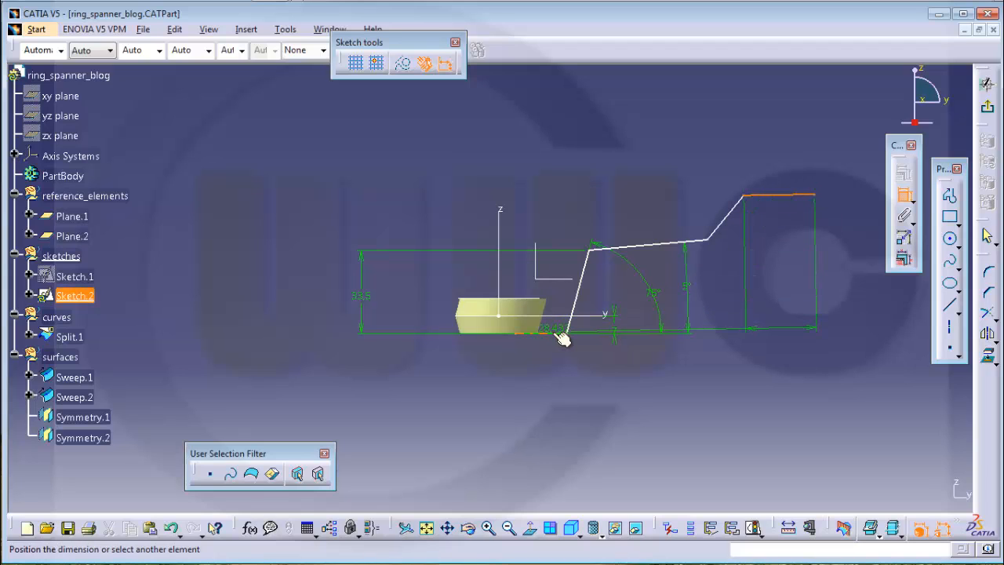
{"action": "right_click", "coordinate": [830, 291]}
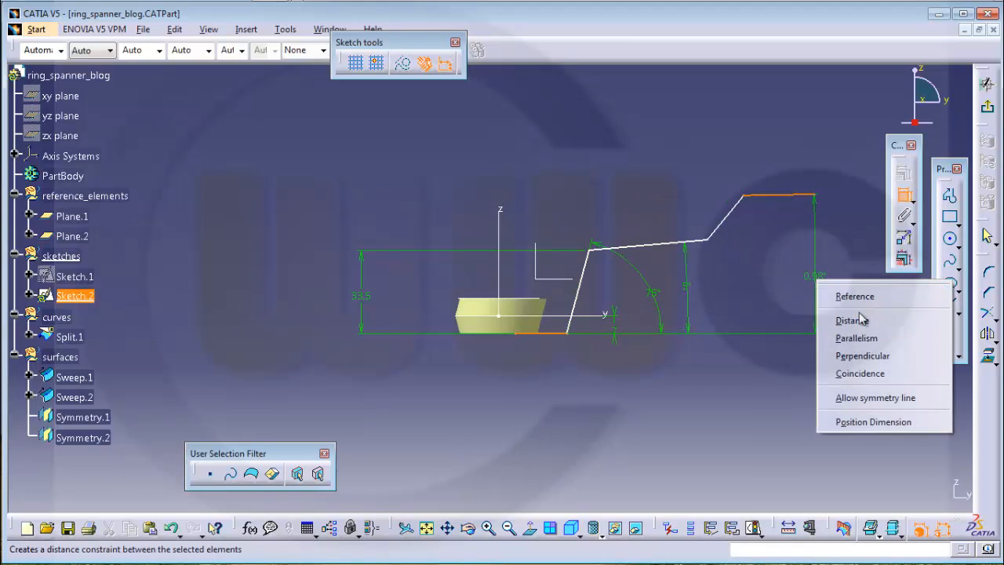
{"action": "left_click", "coordinate": [857, 338]}
{"action": "left_click", "coordinate": [836, 271]}
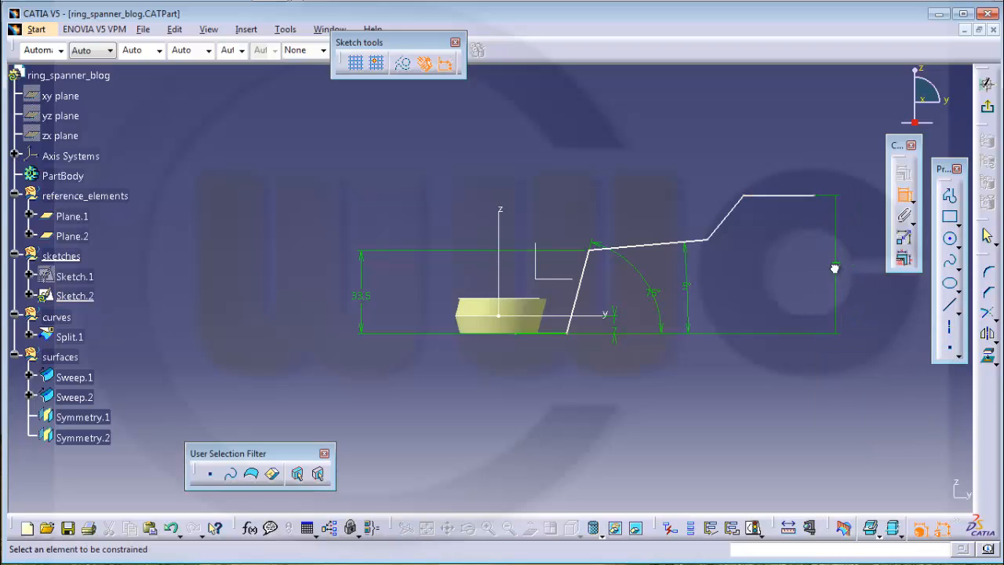
Constrain the angle between the second steep segment and the lowest profile line to 75 degrees
{"action": "left_click", "coordinate": [725, 221]}
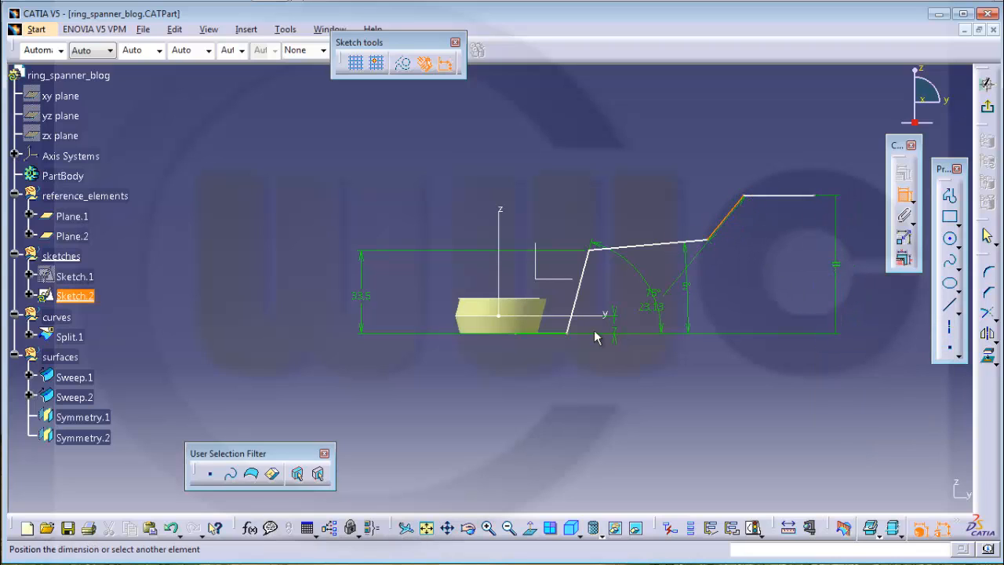
{"action": "left_click", "coordinate": [558, 334]}
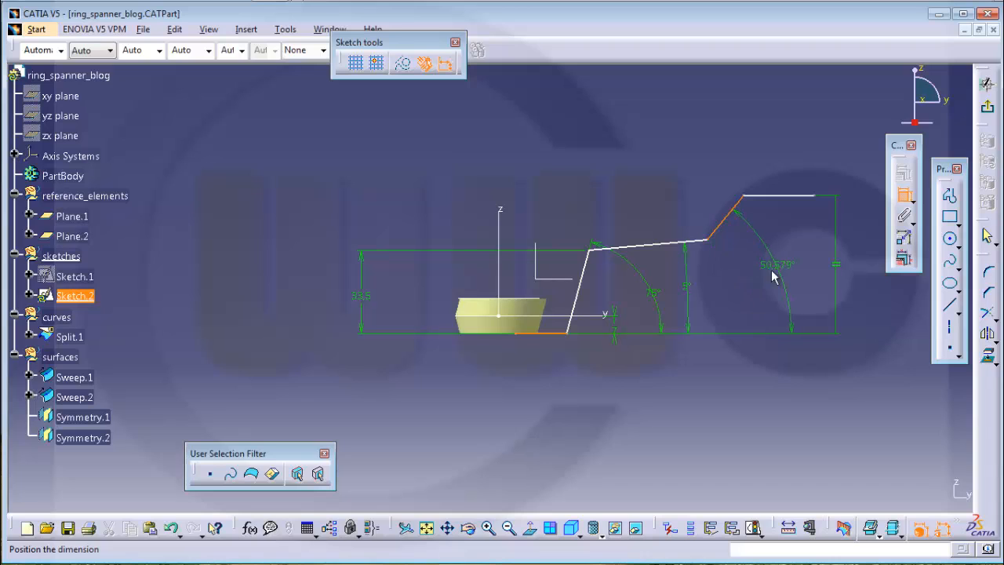
{"action": "left_click", "coordinate": [761, 274]}
{"action": "double_click", "coordinate": [765, 271]}
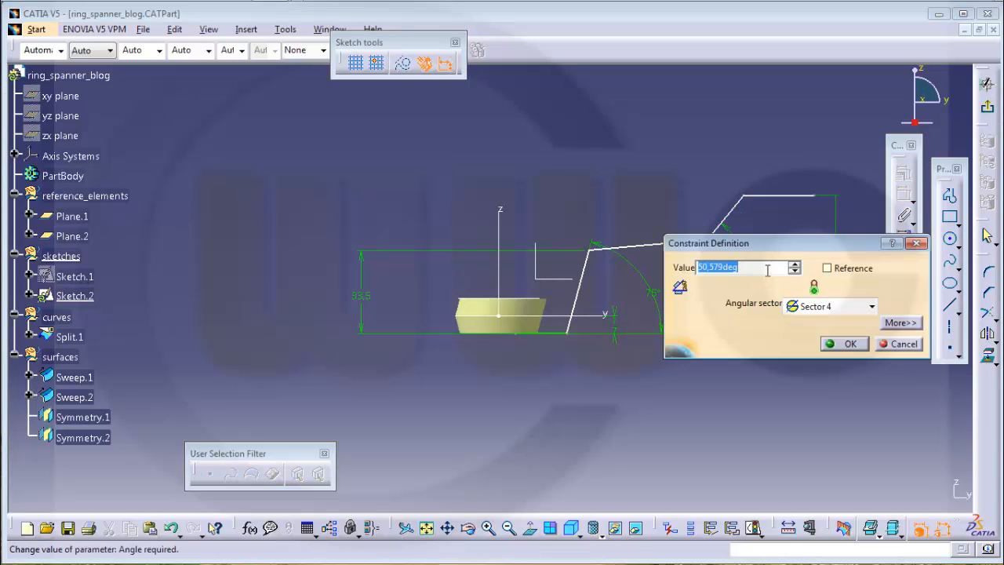
{"action": "type", "text": "75"}
{"action": "key", "text": "Return"}
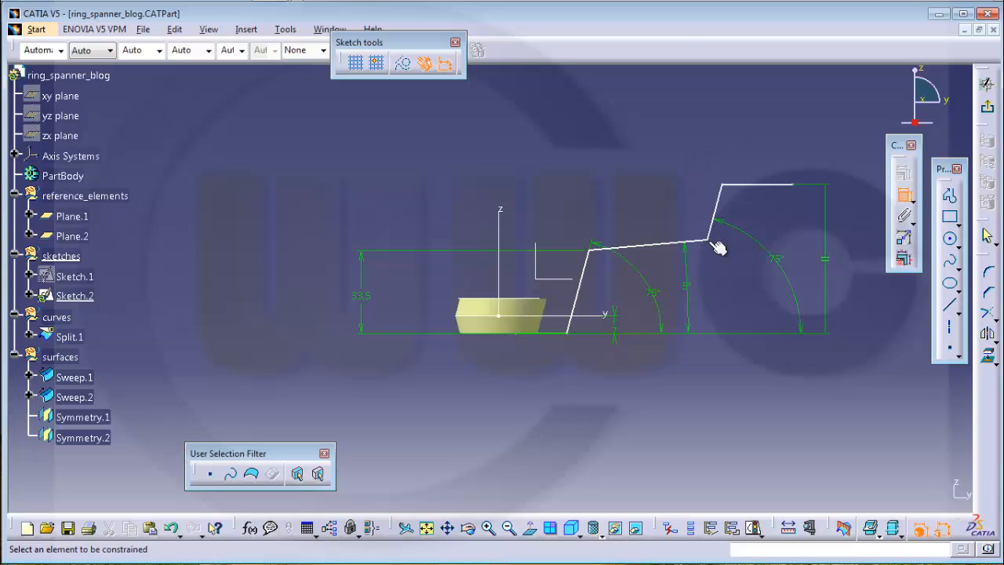
Constrain the vertical distance between the upper end of the long middle segment and the uppermost profile line to 33.5 mm
{"action": "left_click", "coordinate": [710, 242]}
{"action": "left_click", "coordinate": [761, 186]}
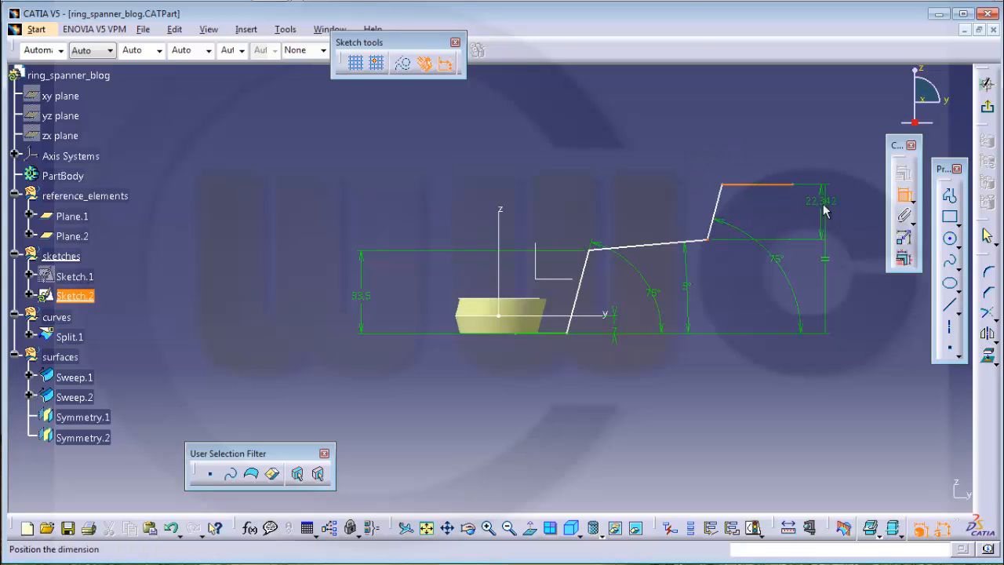
{"action": "left_click", "coordinate": [801, 208]}
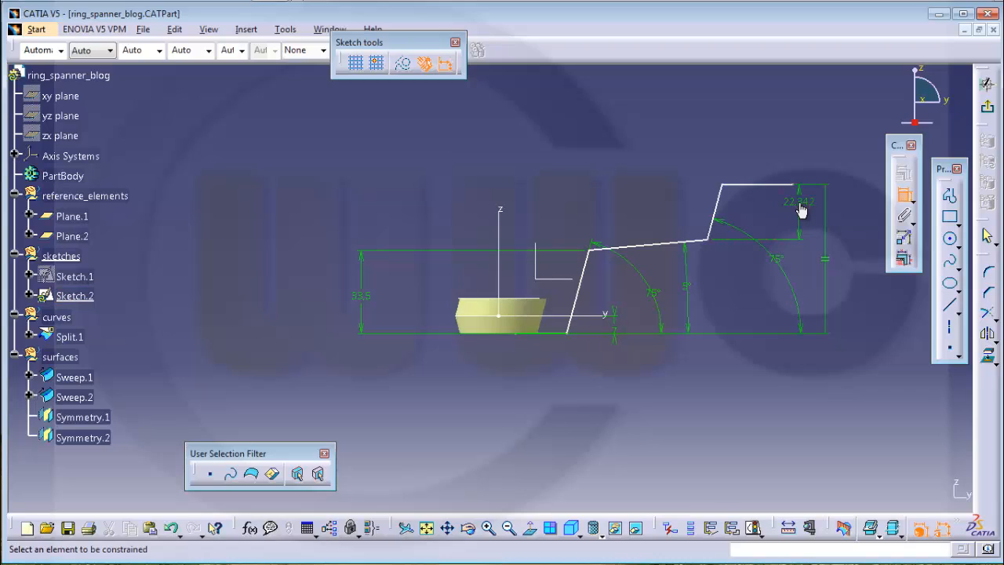
{"action": "double_click", "coordinate": [800, 207]}
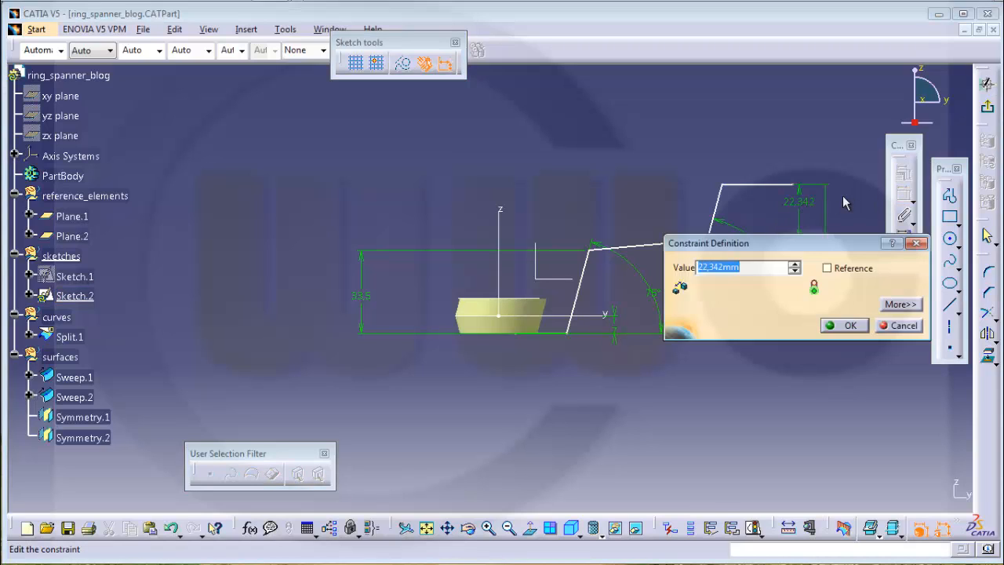
{"action": "type", "text": "33,5"}
{"action": "key", "text": "Return"}
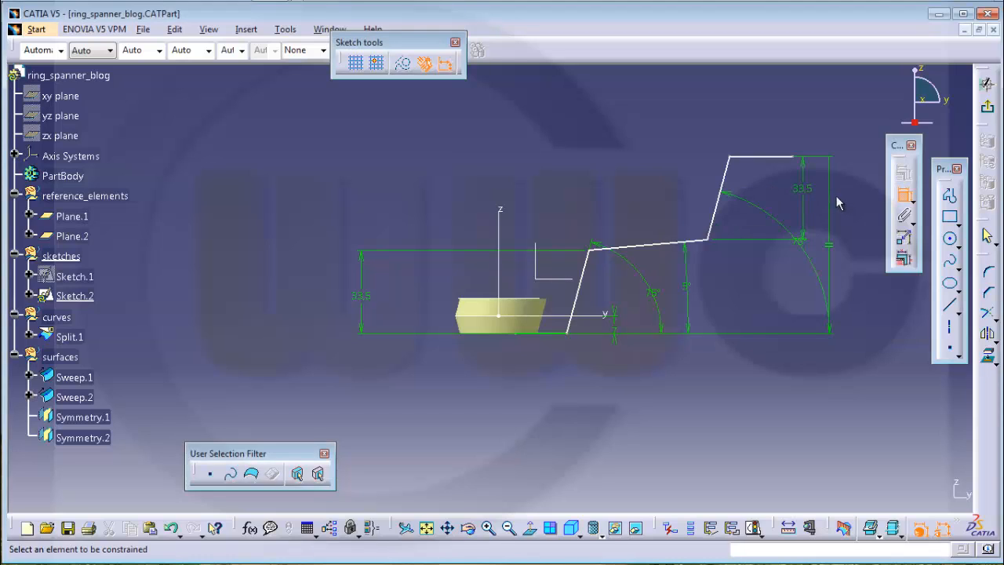
Constrain the horizontal distance between the profile's start point and the uppermost line's free end to 325-17,5-20 (287.5 mm)
{"action": "left_click", "coordinate": [903, 195]}
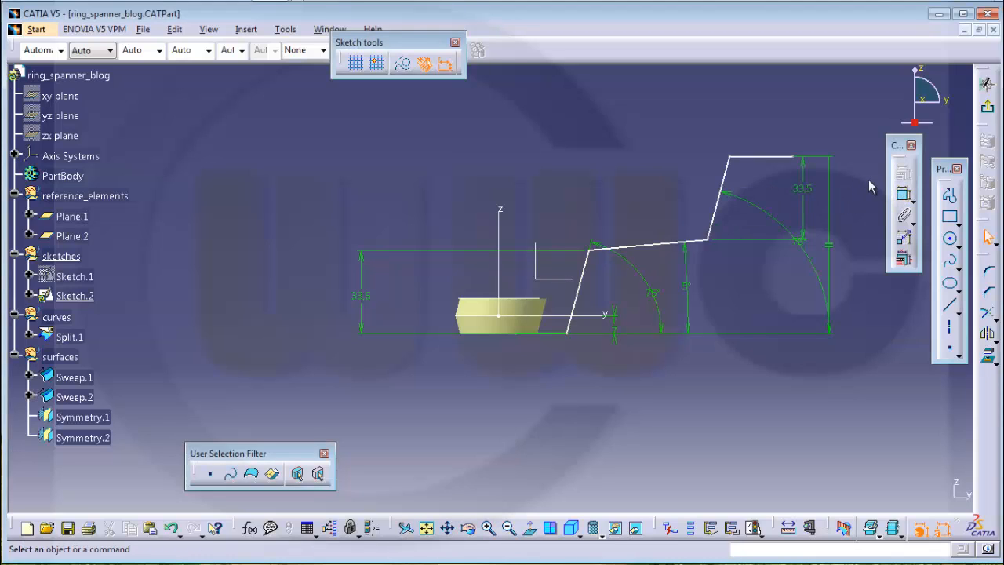
{"action": "left_click", "coordinate": [903, 194]}
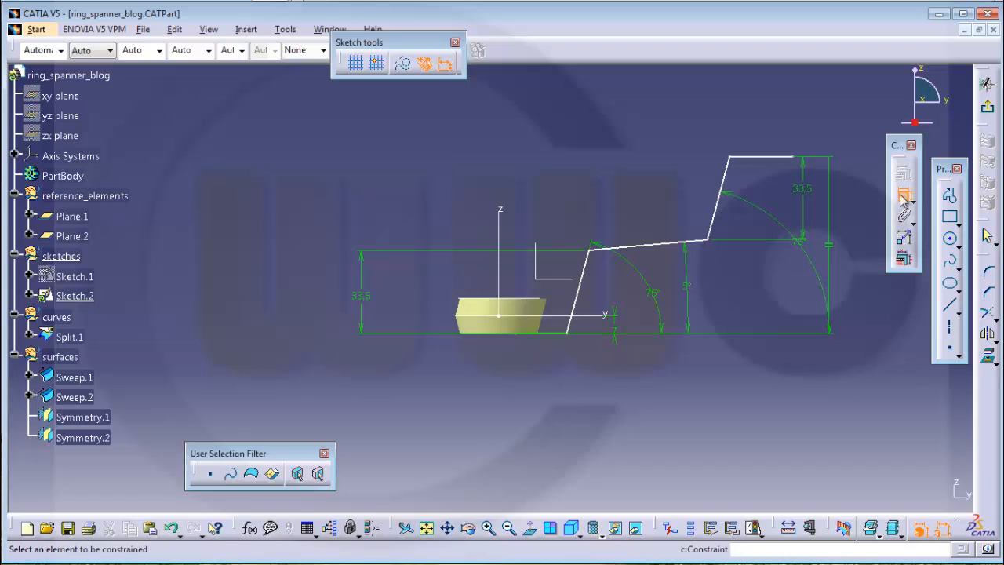
{"action": "left_click", "coordinate": [798, 159]}
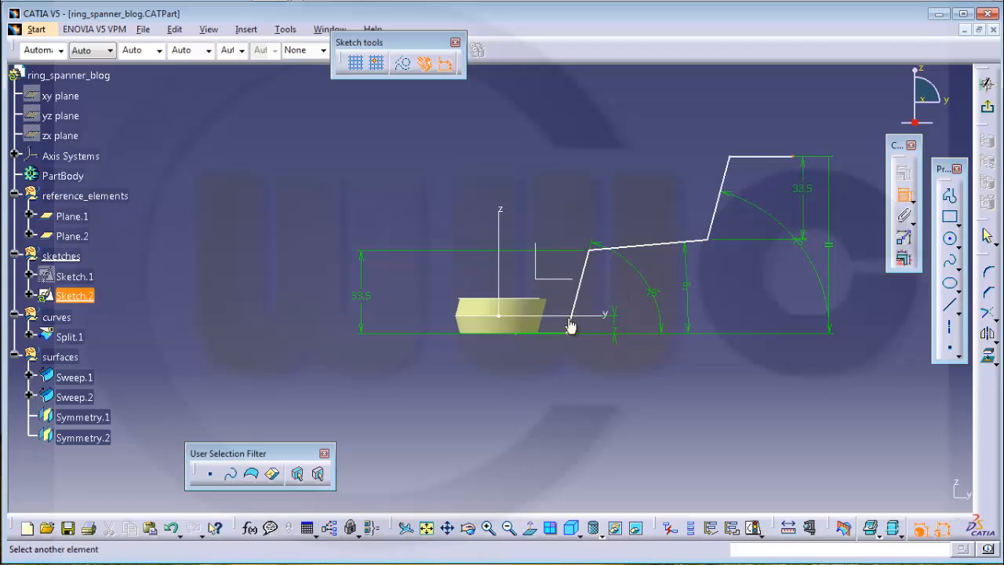
{"action": "left_click", "coordinate": [521, 339]}
{"action": "right_click", "coordinate": [636, 127]}
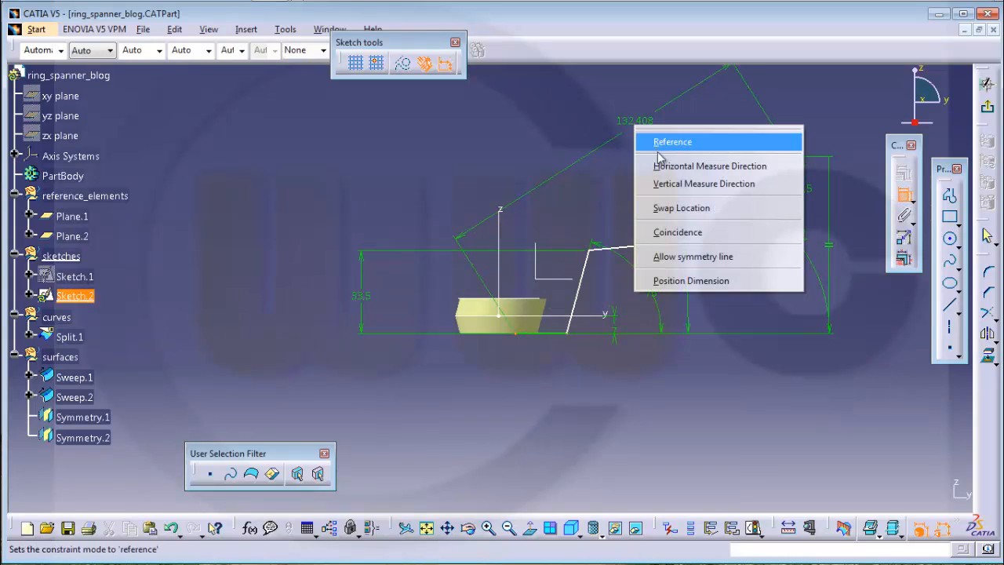
{"action": "left_click", "coordinate": [659, 165]}
{"action": "left_click", "coordinate": [626, 115]}
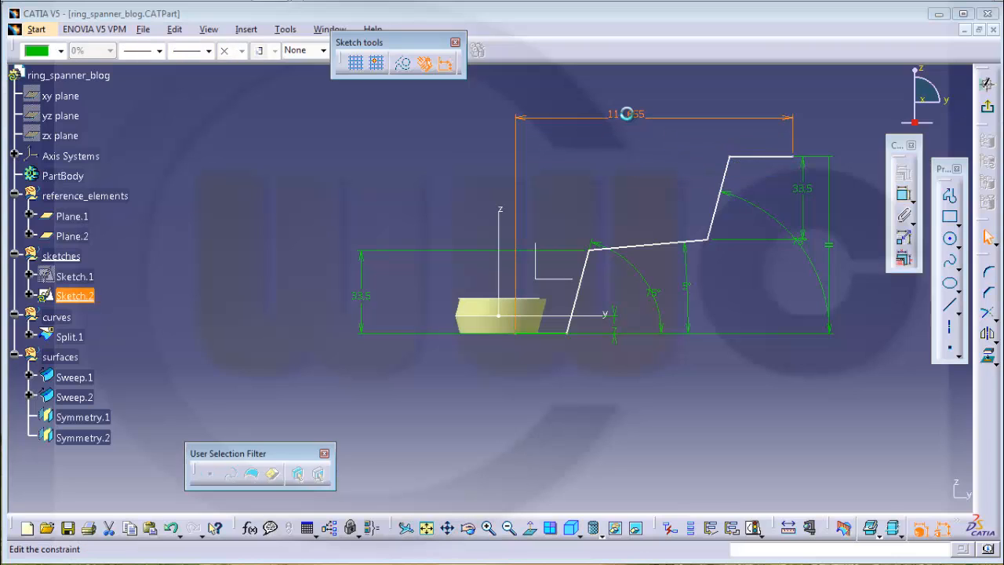
{"action": "double_click", "coordinate": [625, 114]}
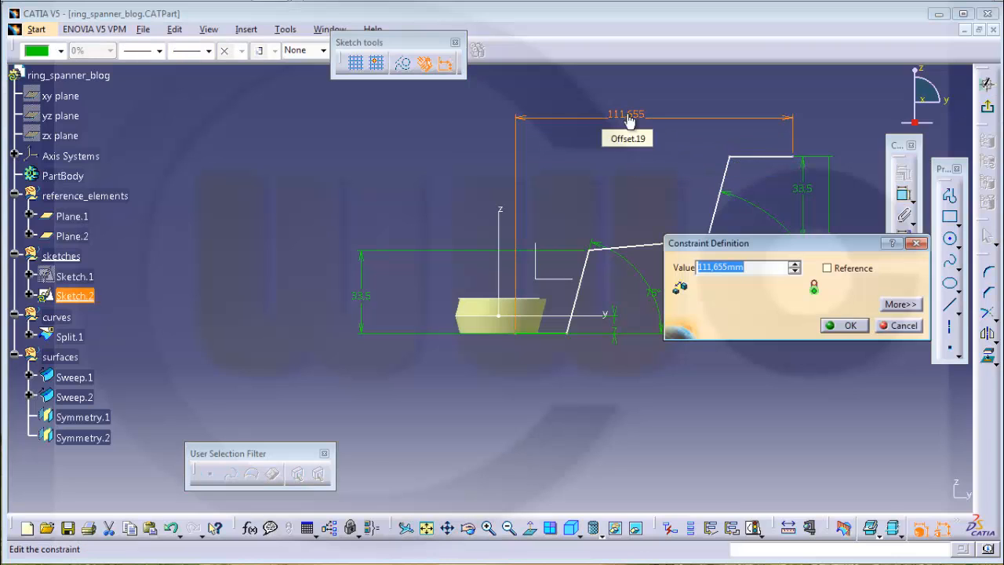
{"action": "type", "text": "325-17,5-20"}
{"action": "key", "text": "Return"}
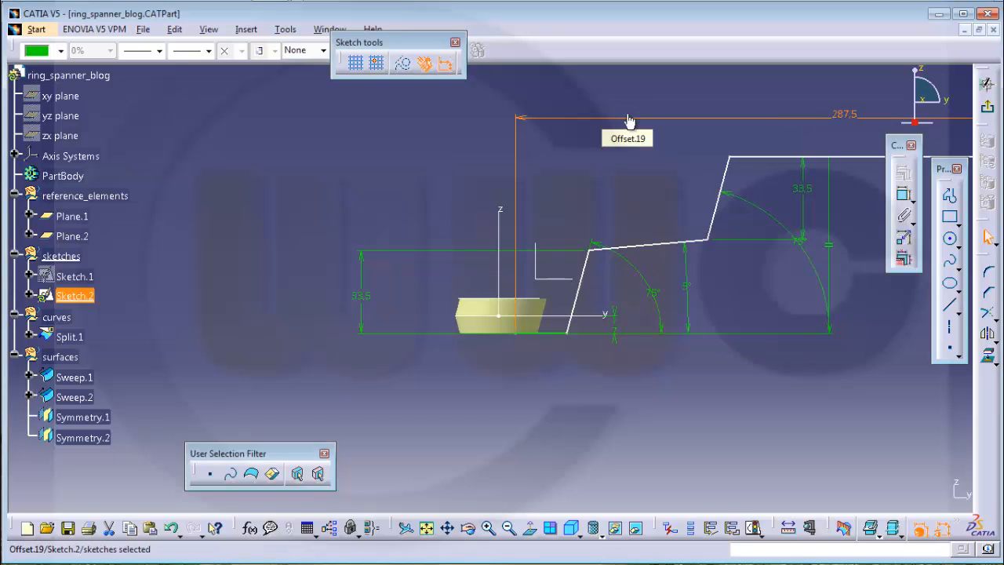
Try to dimension the distance between the profile's start point and the Z axis
{"action": "middle_click_drag", "start_coordinate": [684, 190], "coordinate": [607, 193]}
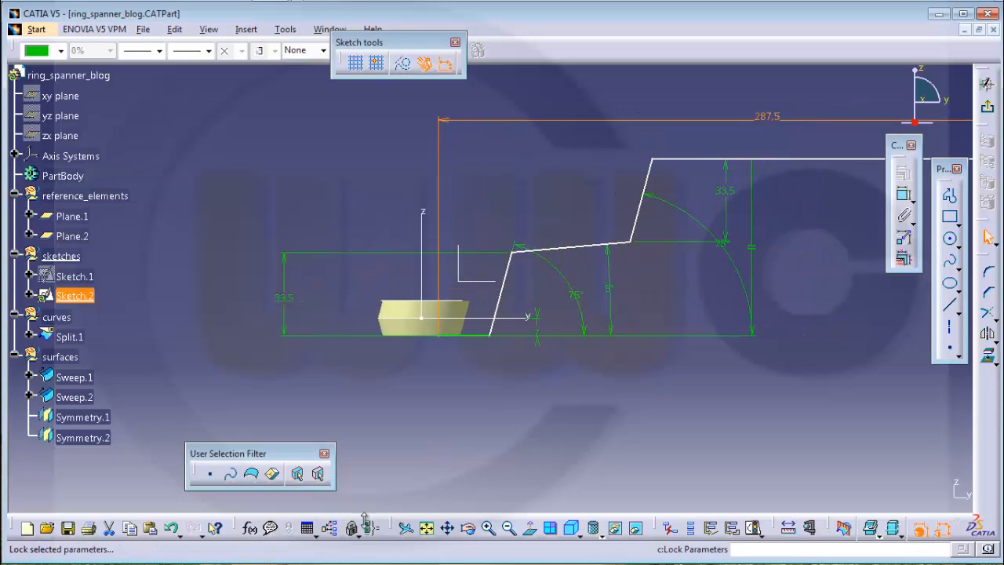
{"action": "left_click", "coordinate": [426, 528]}
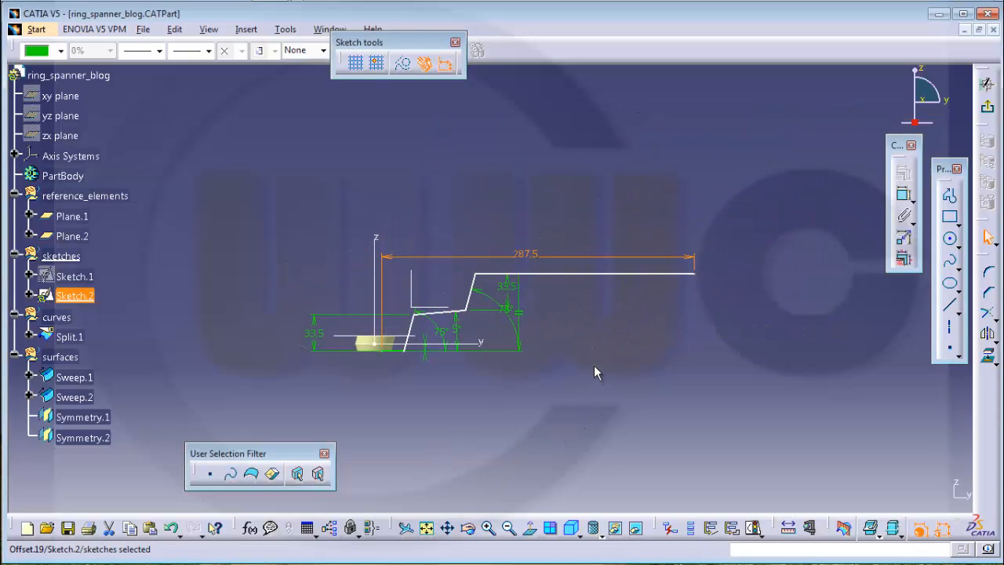
{"action": "mouse_move", "coordinate": [594, 372]}
{"action": "middle_mouse_down", "text": "ctrl"}
{"action": "mouse_move", "coordinate": [593, 318]}
{"action": "mouse_move", "coordinate": [651, 202]}
{"action": "mouse_move", "coordinate": [657, 233]}
{"action": "middle_mouse_up", "text": "ctrl"}
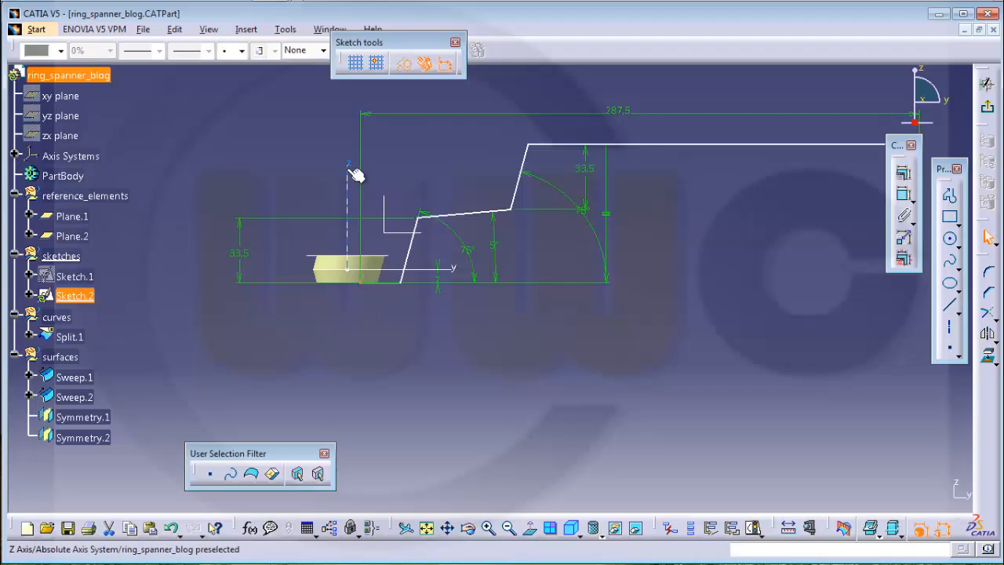
{"action": "left_click", "coordinate": [903, 196]}
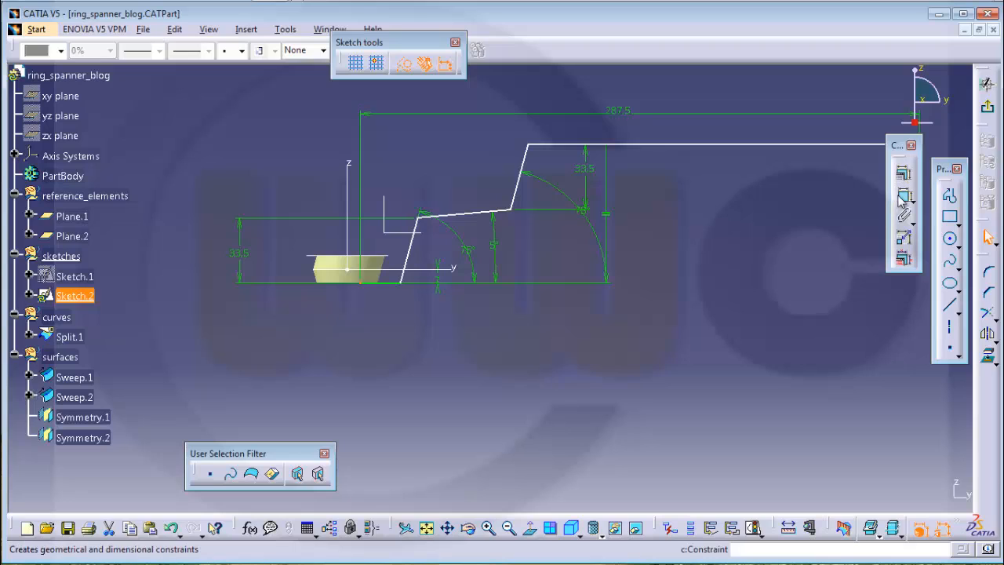
{"action": "left_click", "coordinate": [357, 167]}
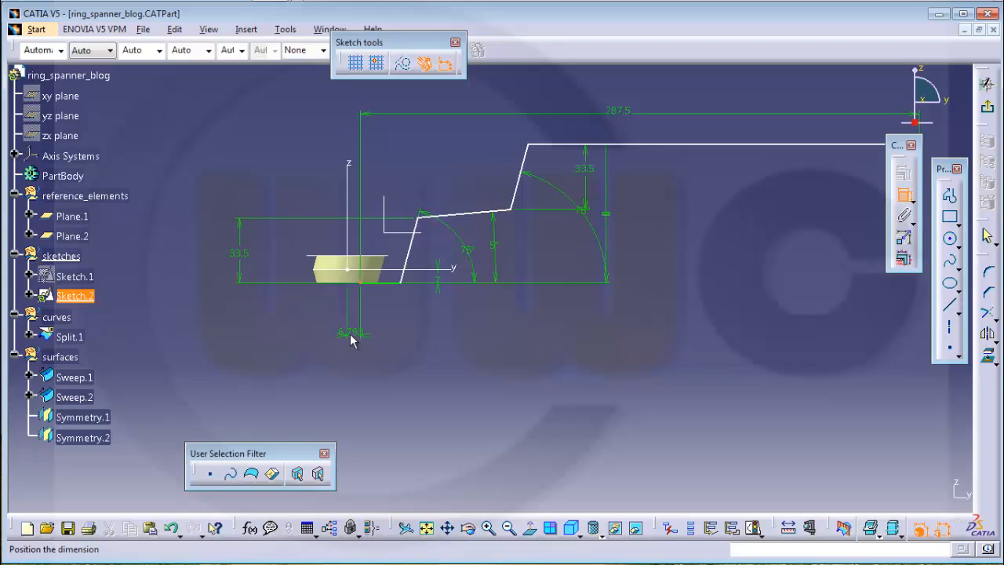
{"action": "left_click", "coordinate": [351, 339]}
{"action": "left_click", "coordinate": [350, 333]}
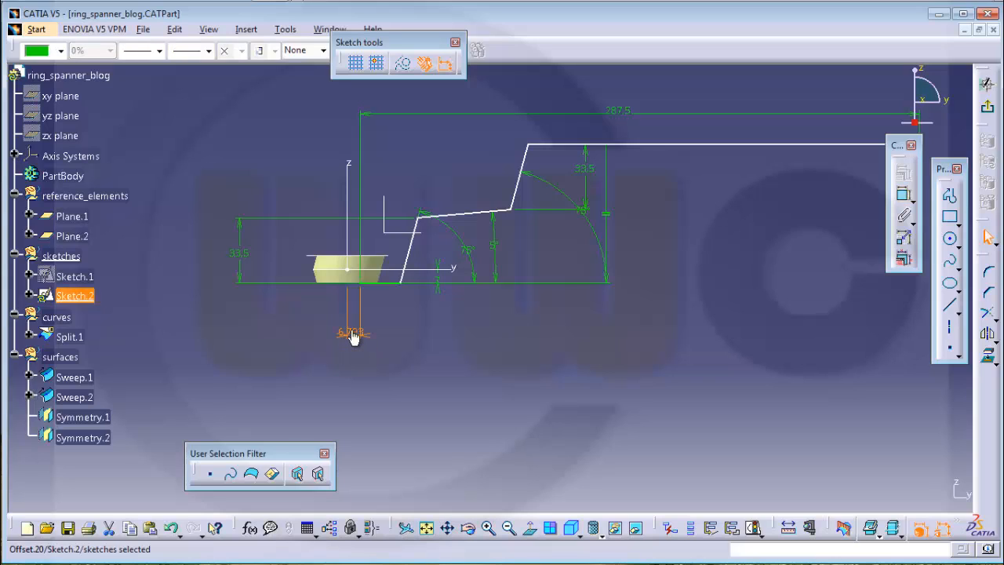
{"action": "left_click", "coordinate": [359, 331]}
{"action": "key", "text": "Delete"}
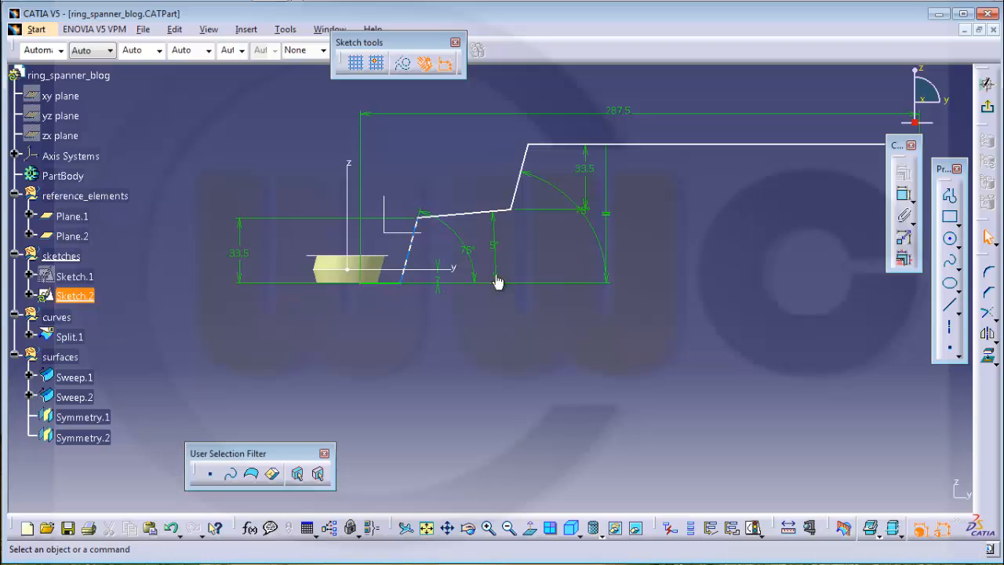
Make the start point of the lowest profile line coincident with the Z axis
{"action": "left_click", "coordinate": [902, 198]}
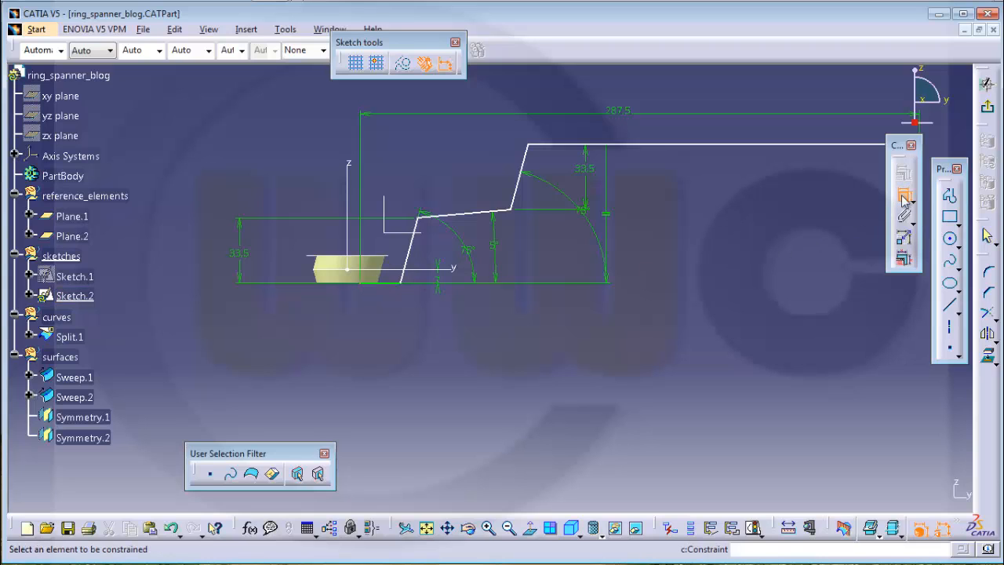
{"action": "left_click", "coordinate": [371, 283]}
{"action": "left_click", "coordinate": [355, 167]}
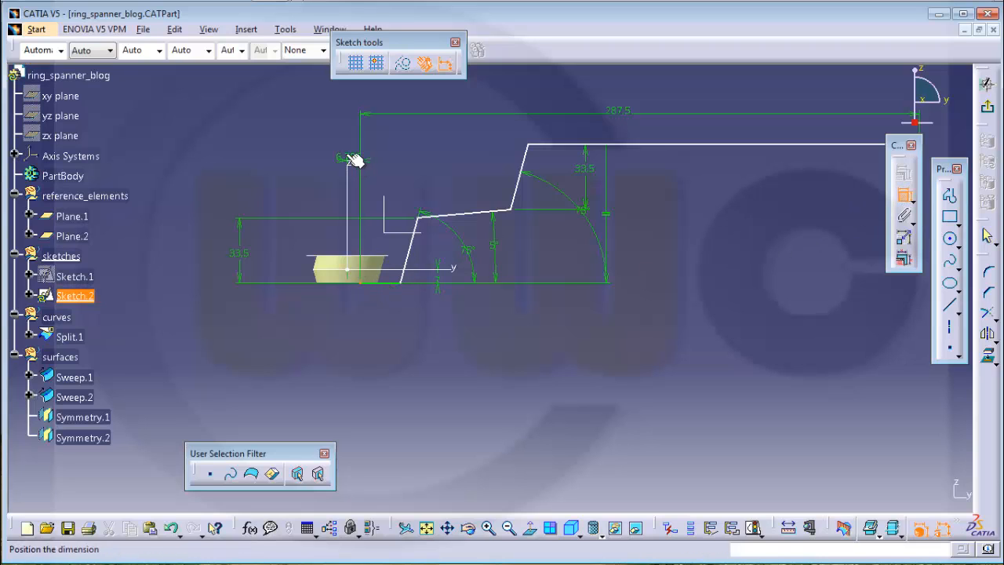
{"action": "right_click", "coordinate": [348, 159]}
{"action": "left_click", "coordinate": [396, 218]}
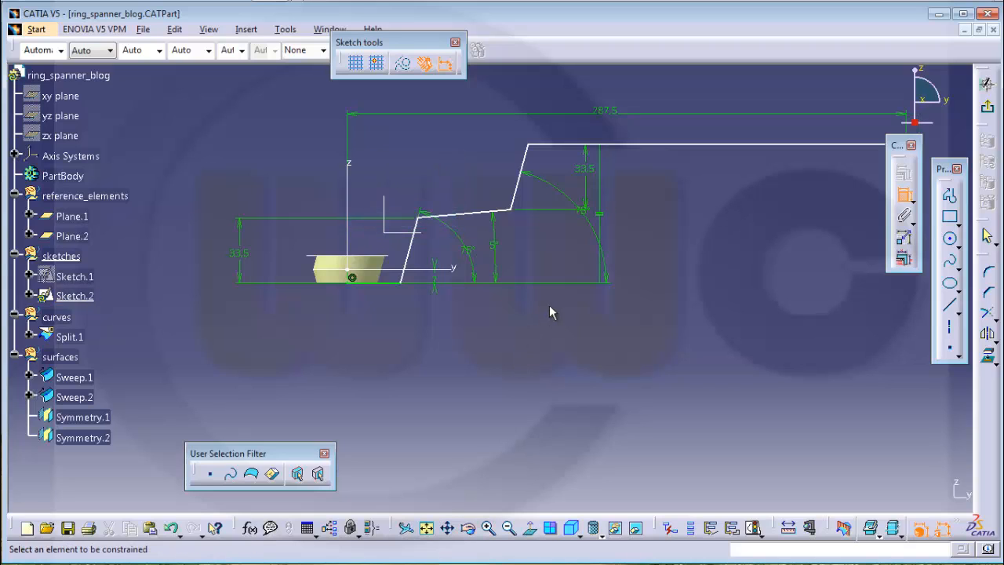
Place a point on the first steep segment and convert it to a construction element
{"action": "left_click", "coordinate": [952, 353]}
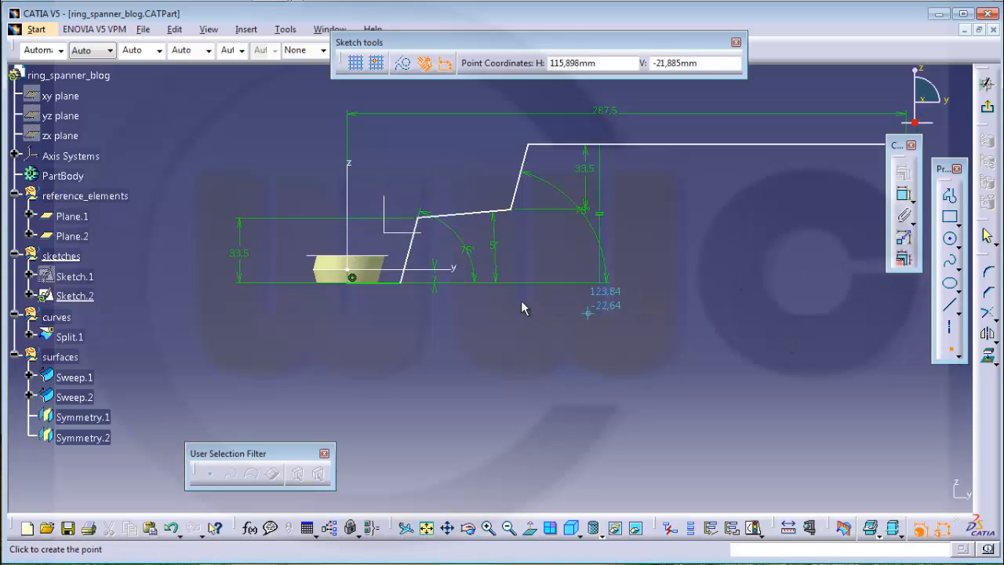
{"action": "left_click", "coordinate": [410, 256]}
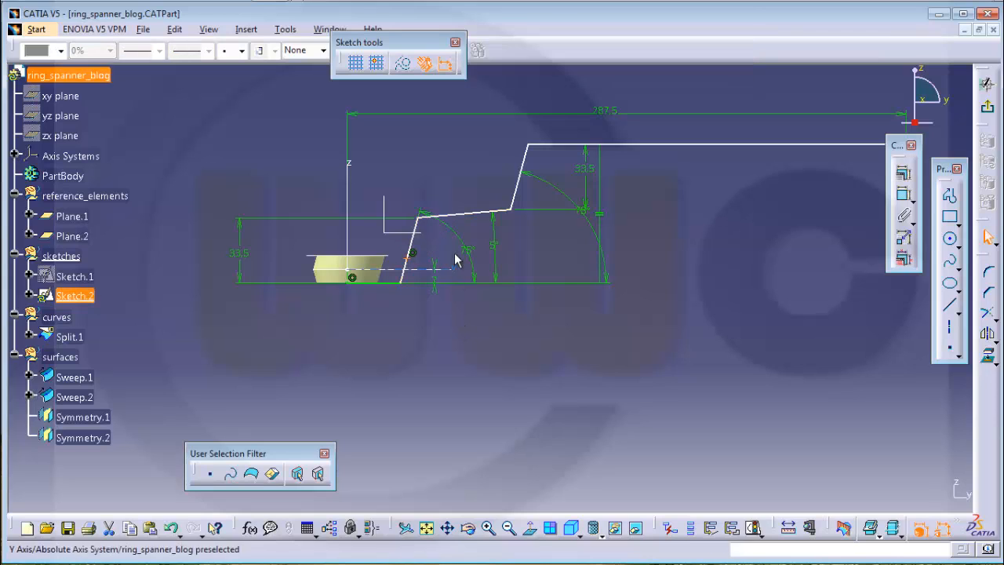
{"action": "left_click", "coordinate": [402, 63]}
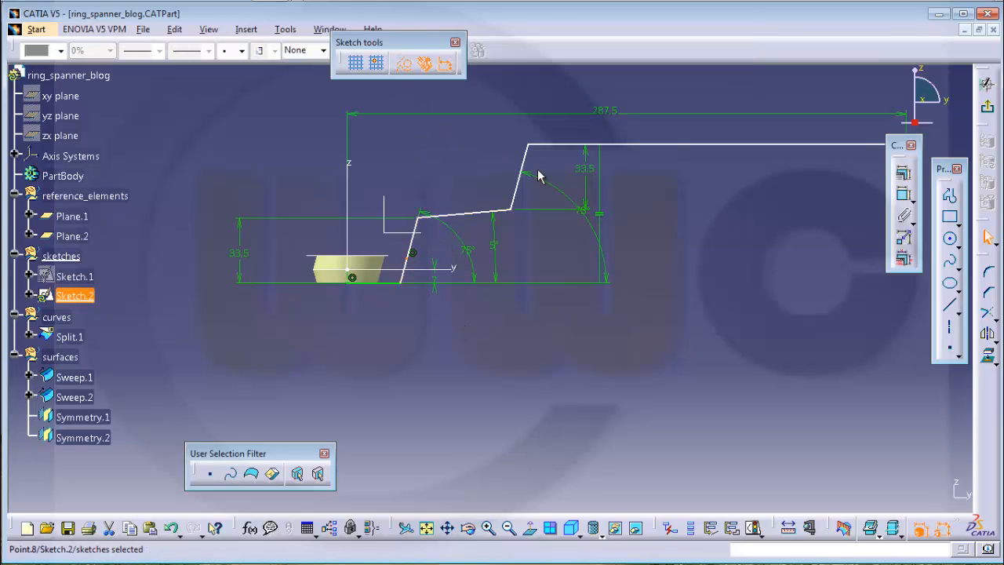
Make the construction point on the first steep segment coincident with the Y axis
{"action": "left_click", "coordinate": [903, 194]}
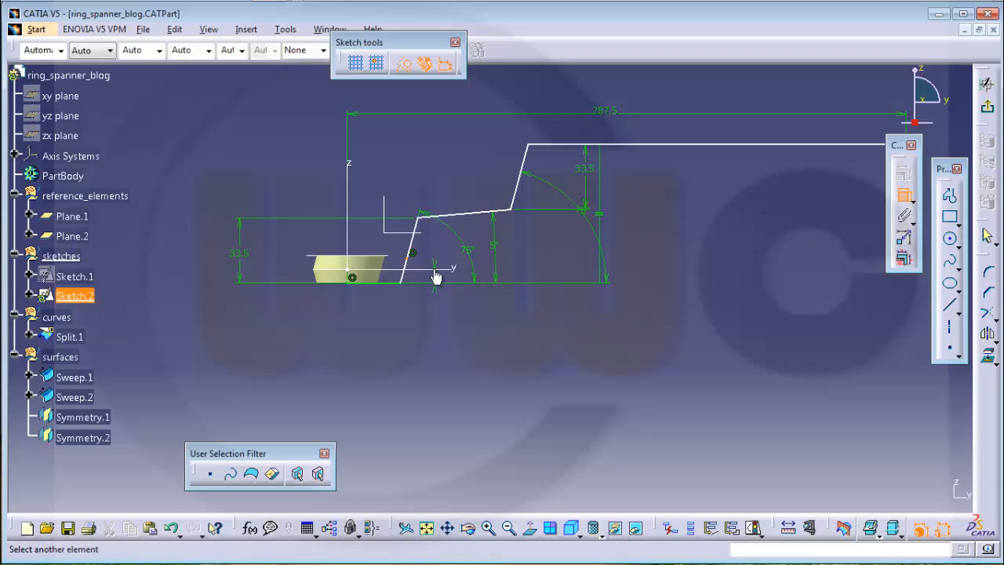
{"action": "left_click", "coordinate": [462, 272]}
{"action": "right_click", "coordinate": [451, 257]}
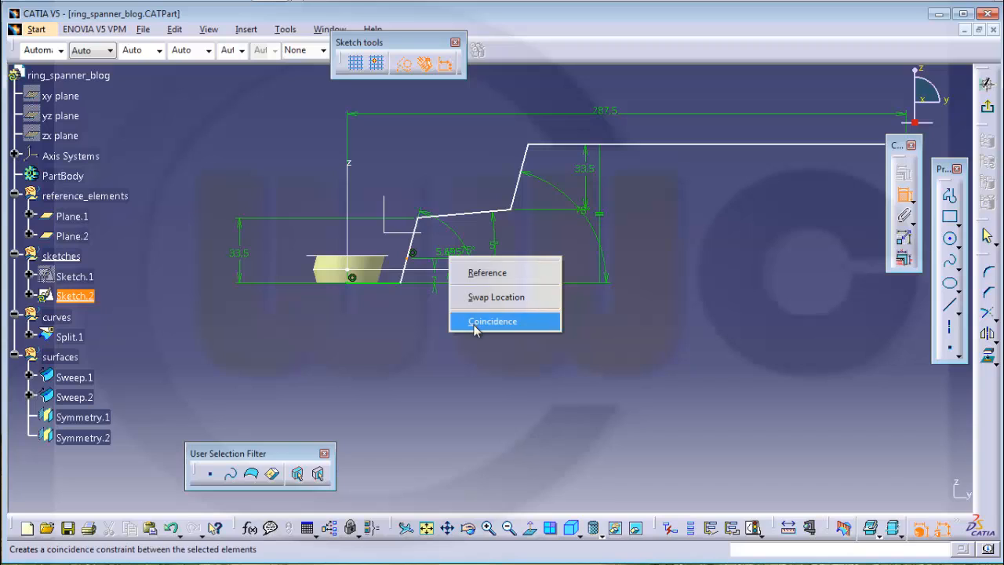
{"action": "left_click", "coordinate": [471, 320]}
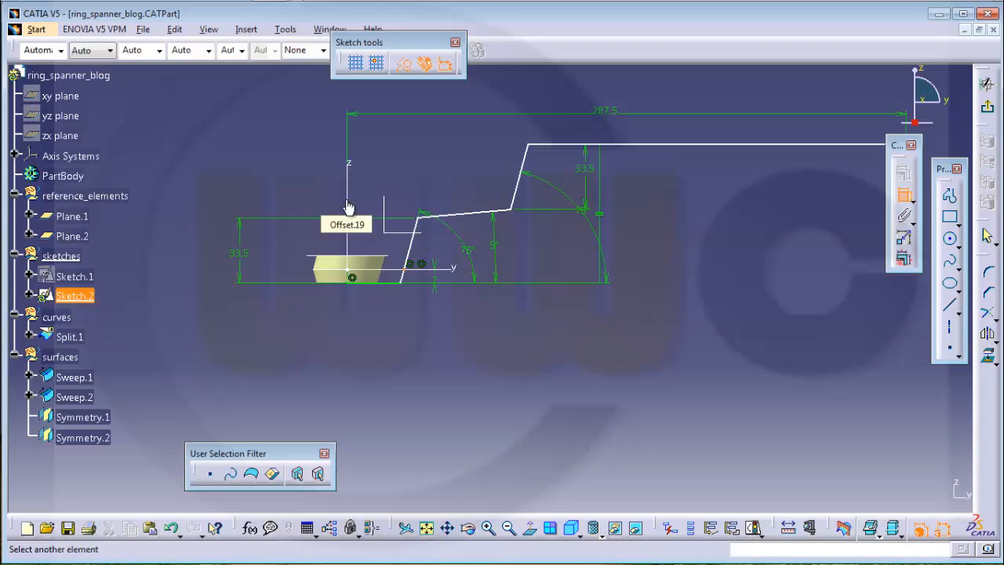
Constrain the distance between the construction point on the first steep segment and the Z axis to 17.5 mm
{"action": "left_click", "coordinate": [360, 223]}
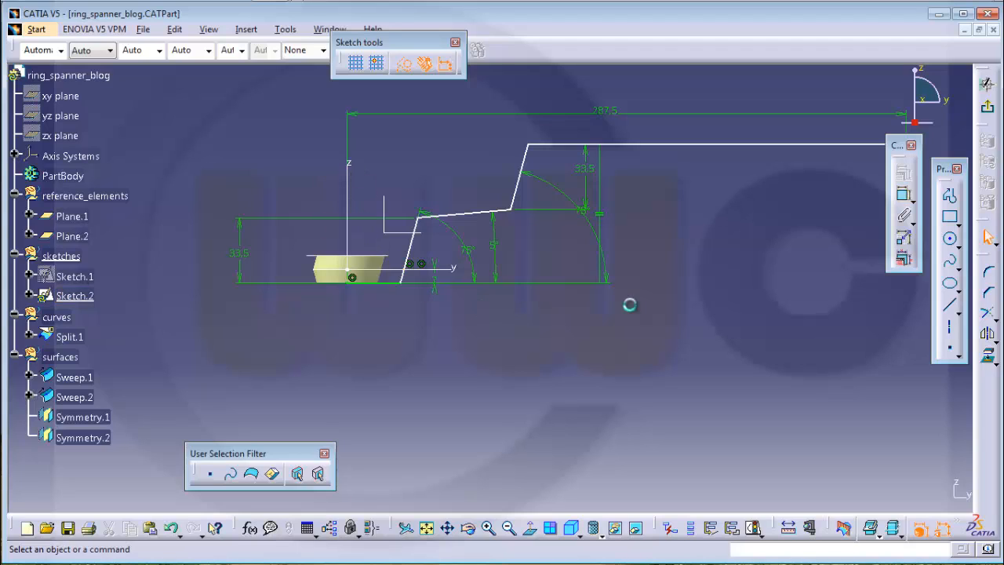
{"action": "left_click", "coordinate": [903, 193]}
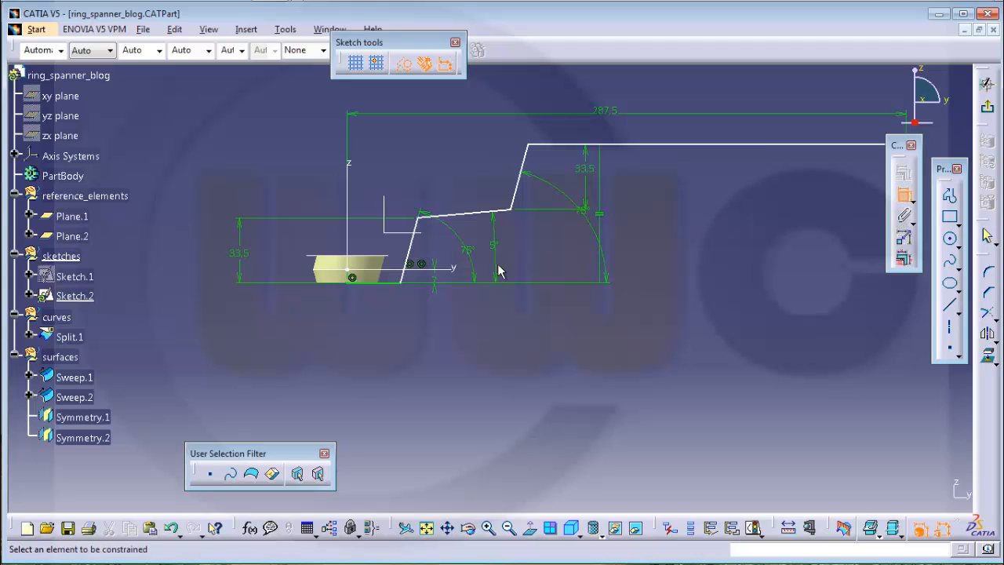
{"action": "left_click", "coordinate": [403, 274]}
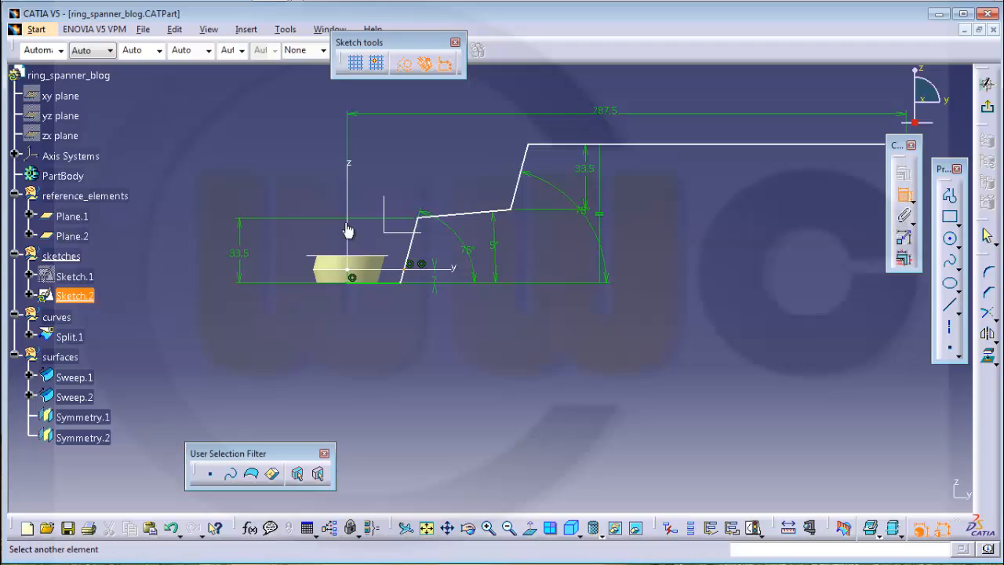
{"action": "mouse_move", "coordinate": [355, 168]}
{"action": "middle_mouse_down"}
{"action": "mouse_move", "coordinate": [370, 173]}
{"action": "mouse_move", "coordinate": [381, 246]}
{"action": "middle_mouse_up"}
{"action": "left_click", "coordinate": [427, 180]}
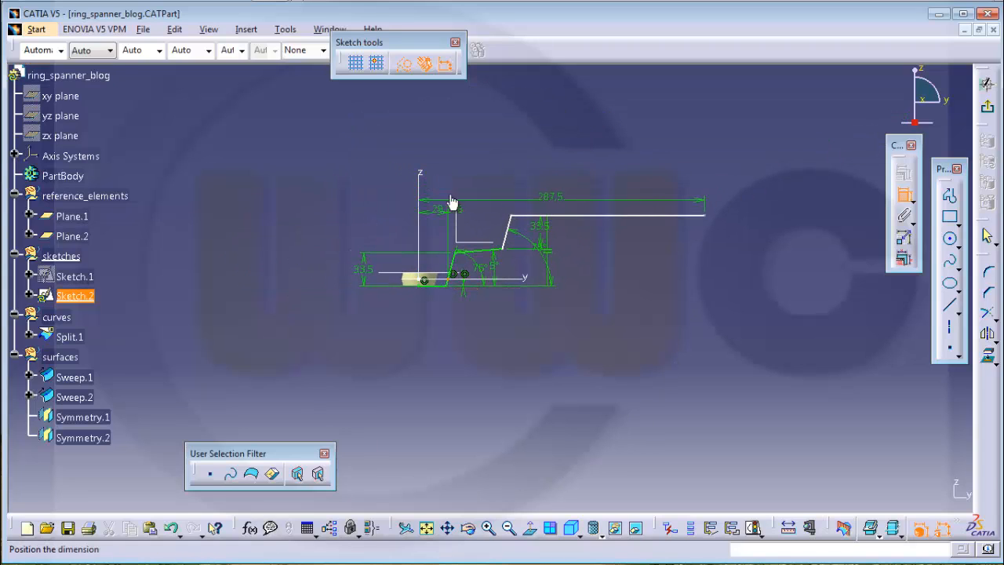
{"action": "left_click", "coordinate": [434, 153]}
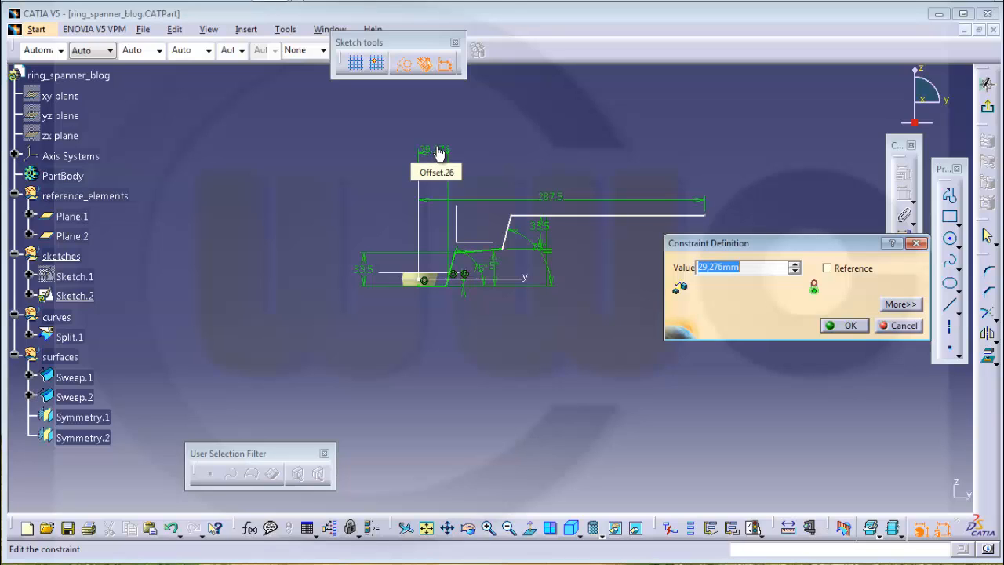
{"action": "type", "text": "17,5"}
{"action": "key", "text": "Return"}
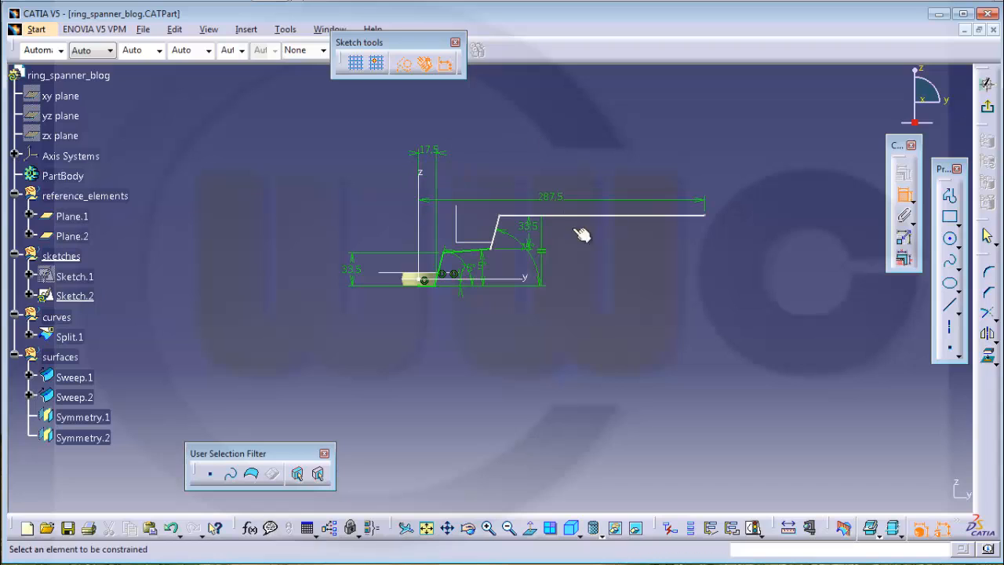
Constrain the length of the uppermost horizontal profile line to 20 mm
{"action": "left_click", "coordinate": [638, 197]}
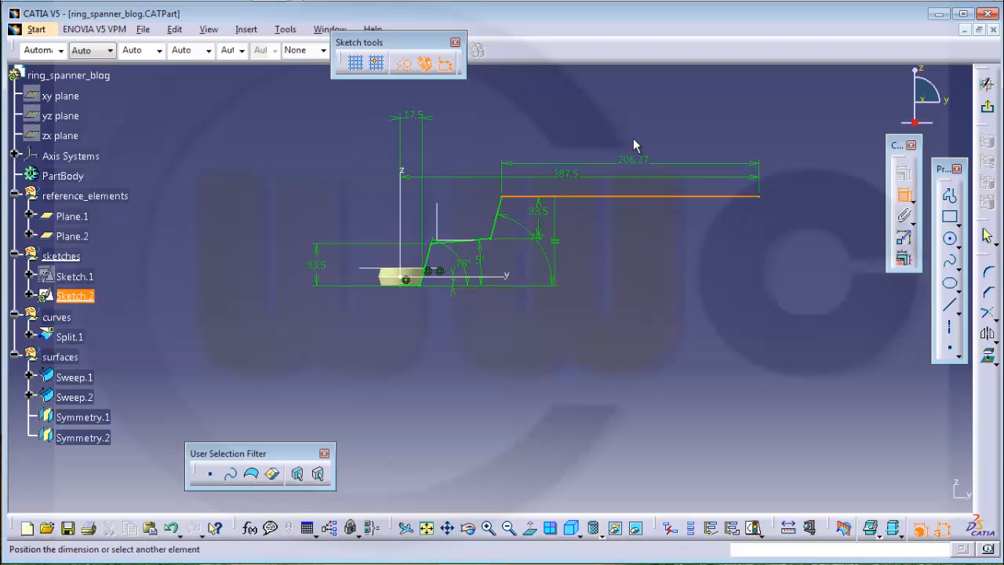
{"action": "left_click", "coordinate": [633, 139]}
{"action": "double_click", "coordinate": [633, 139]}
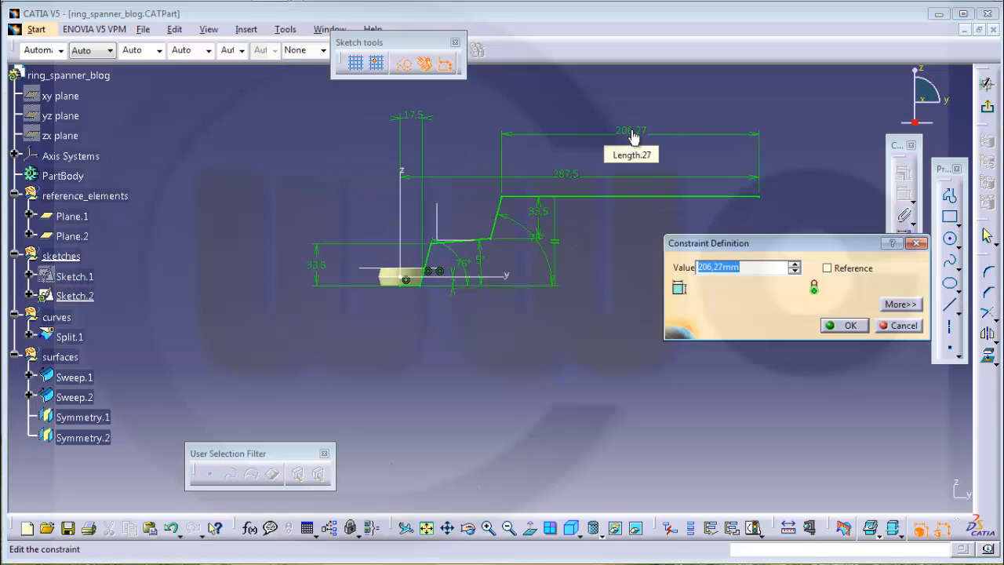
{"action": "type", "text": "20"}
{"action": "key", "text": "Return"}
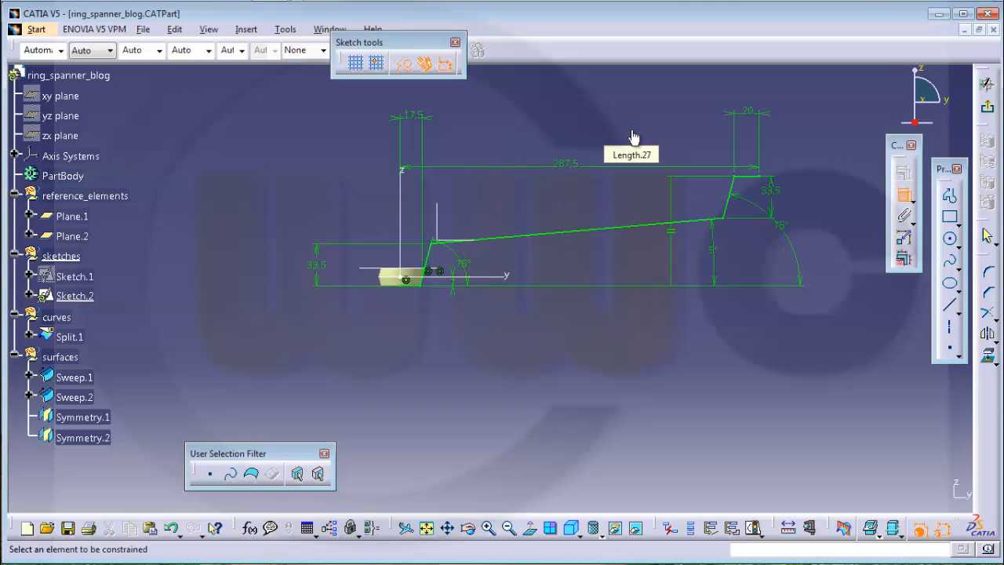
Add a corner between the lowest profile line and the first steep segment, and switch off construction element mode
{"action": "mouse_move", "coordinate": [579, 226]}
{"action": "middle_mouse_down"}
{"action": "mouse_move", "coordinate": [562, 247]}
{"action": "mouse_move", "coordinate": [543, 226]}
{"action": "middle_mouse_up"}
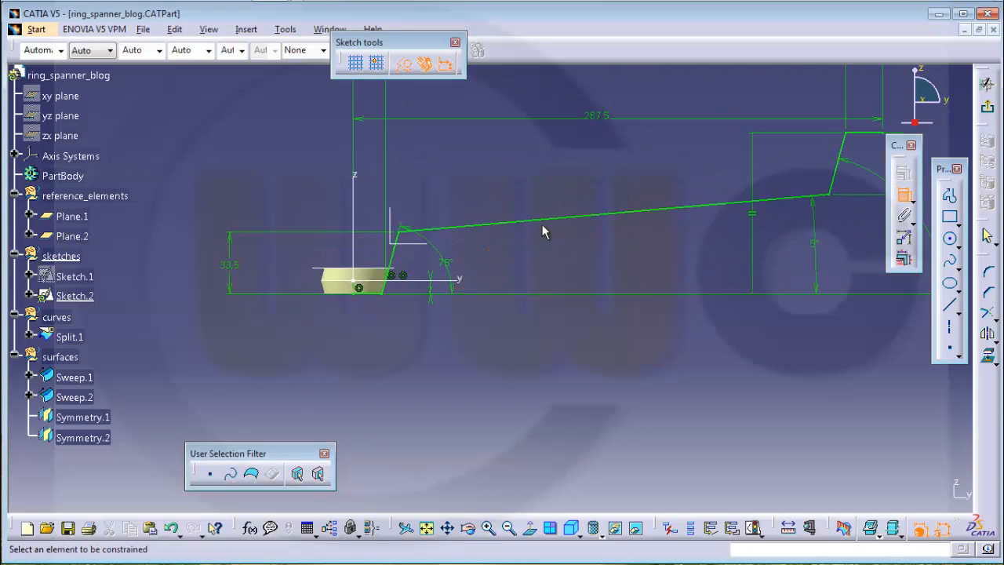
{"action": "middle_click", "coordinate": [542, 270]}
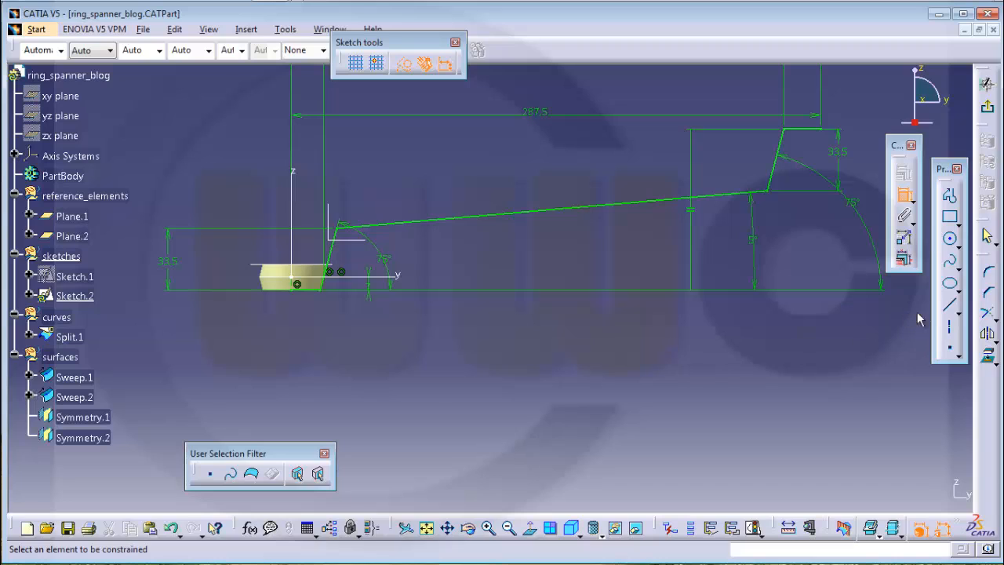
{"action": "left_click", "coordinate": [987, 271]}
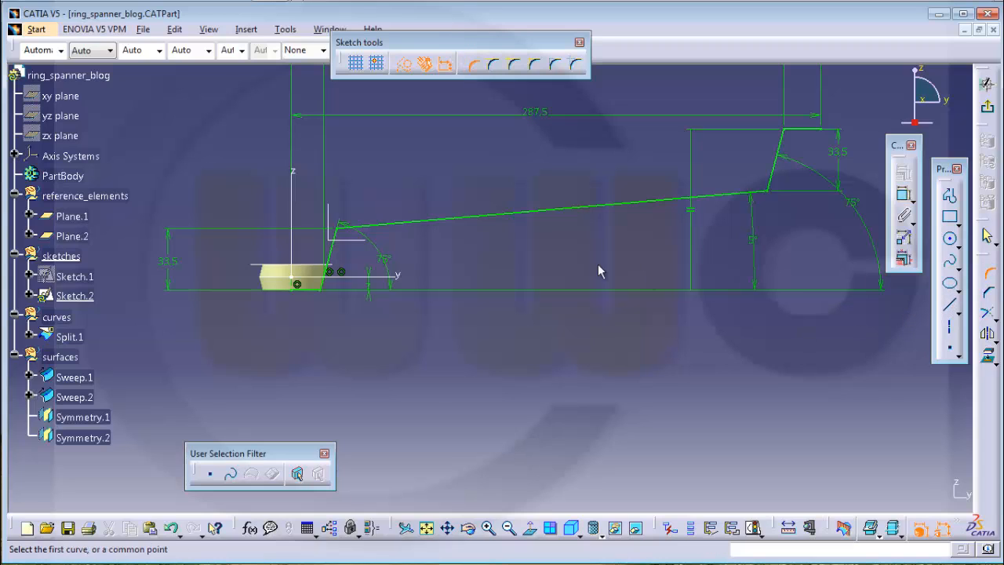
{"action": "left_click", "coordinate": [325, 290]}
{"action": "left_click", "coordinate": [326, 280]}
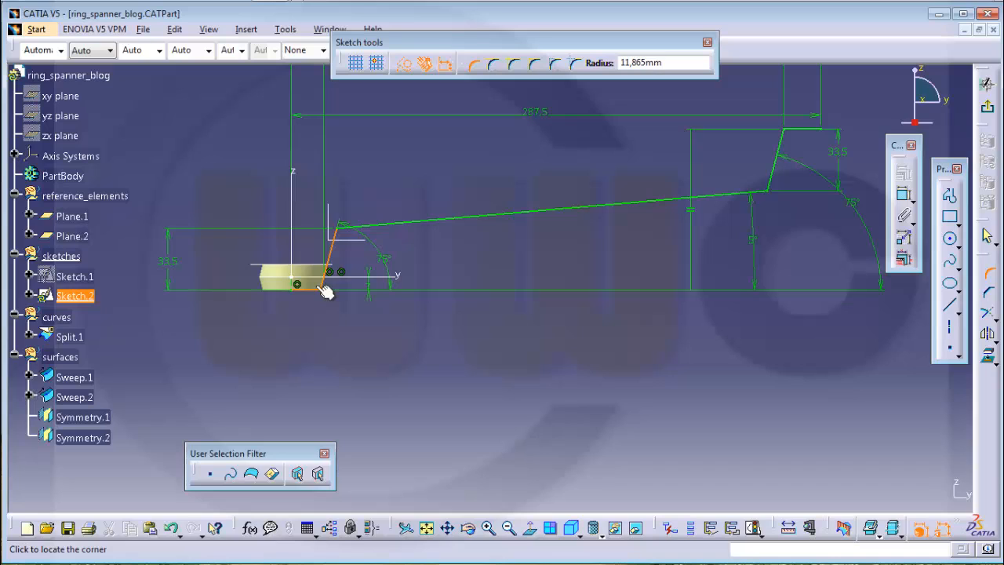
{"action": "left_click", "coordinate": [323, 288]}
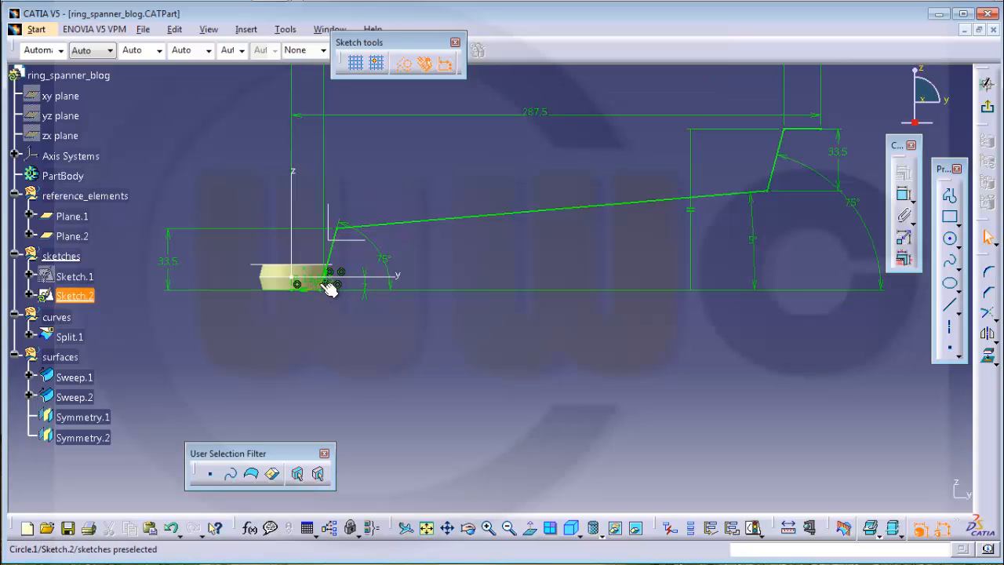
{"action": "left_click", "coordinate": [402, 63]}
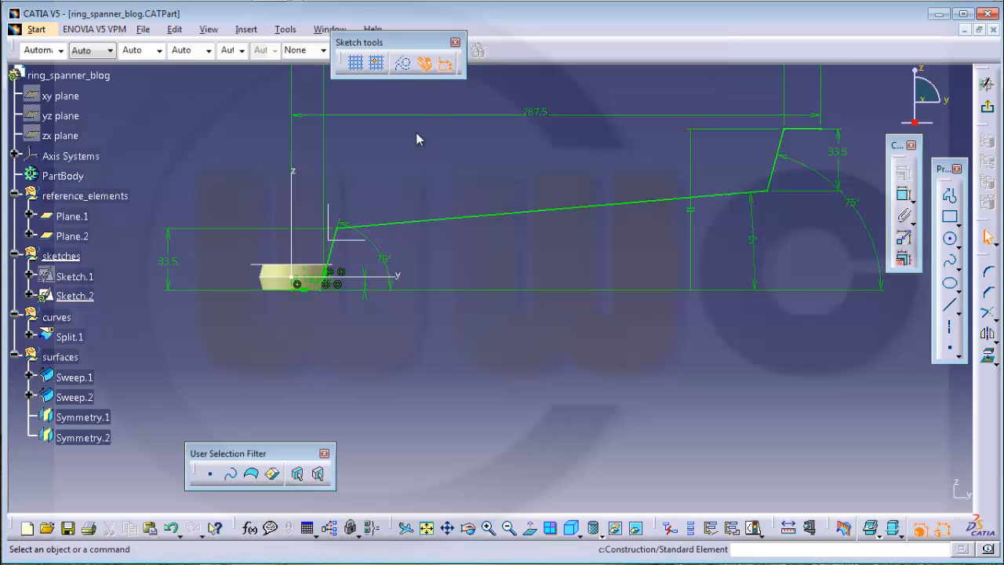
Set the radius of the corner at the base of the first steep segment to 1 mm
{"action": "mouse_move", "coordinate": [371, 310]}
{"action": "middle_mouse_down"}
{"action": "mouse_move", "coordinate": [372, 238]}
{"action": "mouse_move", "coordinate": [547, 193]}
{"action": "middle_mouse_up"}
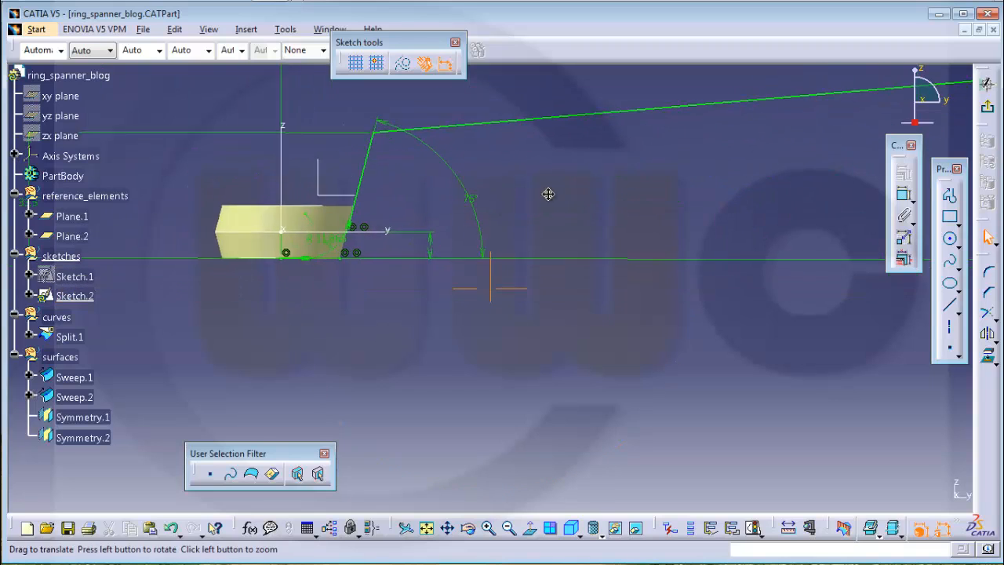
{"action": "left_click", "coordinate": [335, 258]}
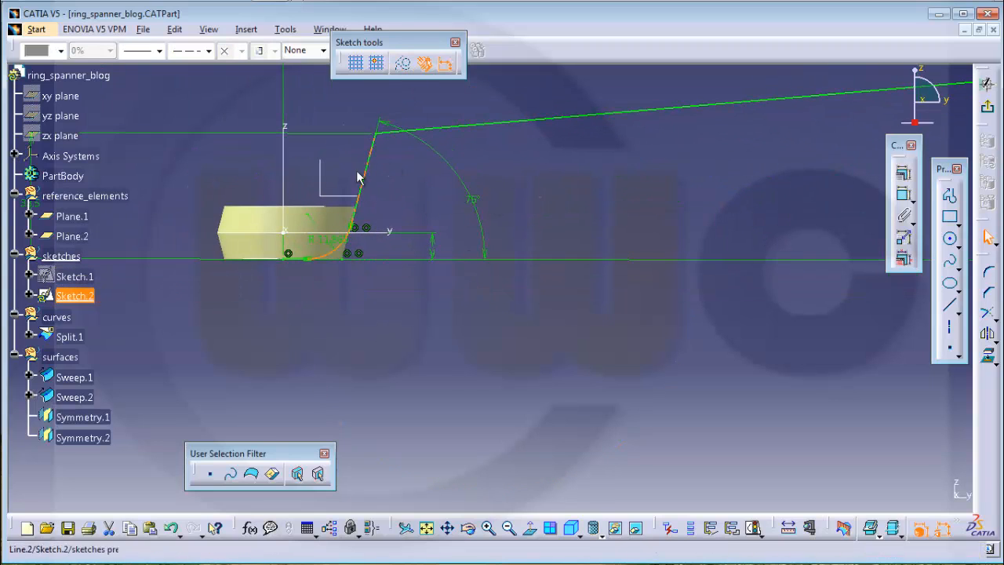
{"action": "double_click", "coordinate": [327, 248]}
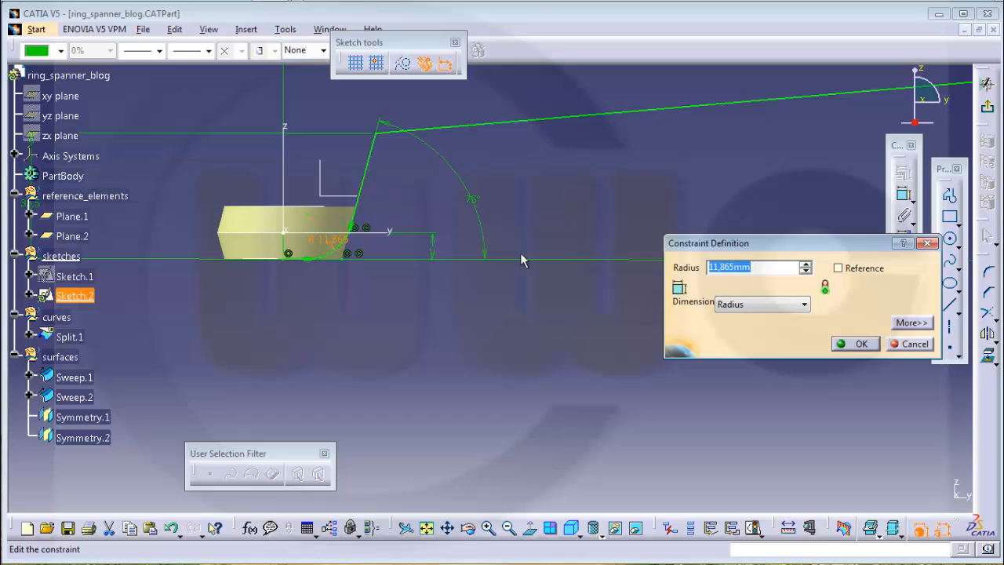
{"action": "type", "text": "1"}
{"action": "key", "text": "Return"}
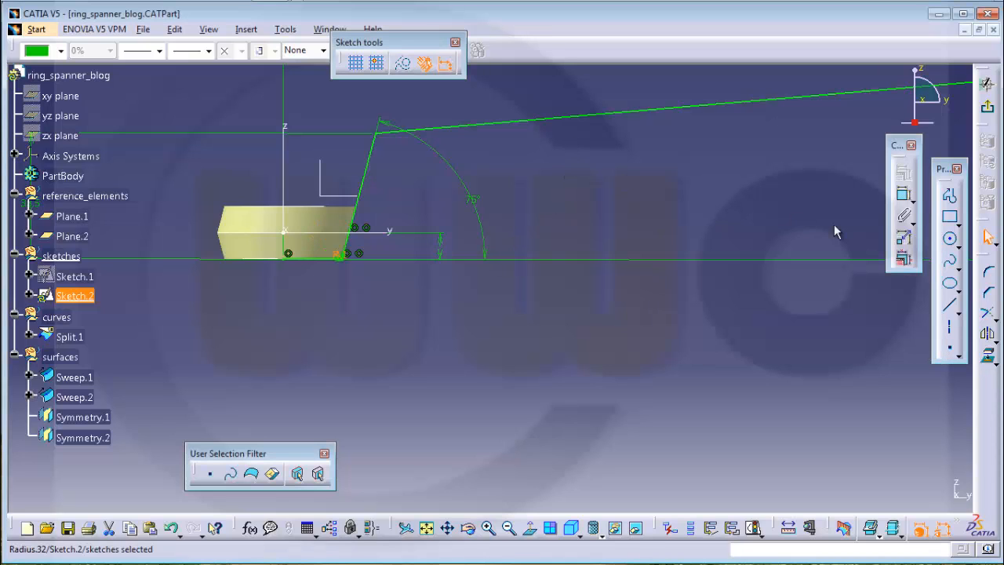
Round the corner between the first steep segment and the long sloping line with a 12.5 mm radius
{"action": "left_click", "coordinate": [989, 272]}
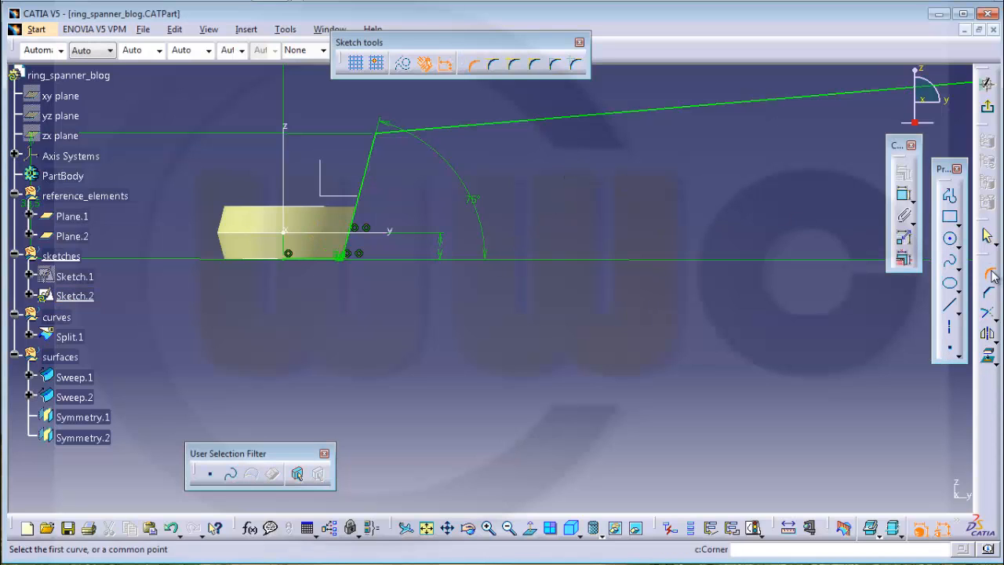
{"action": "left_click", "coordinate": [382, 150]}
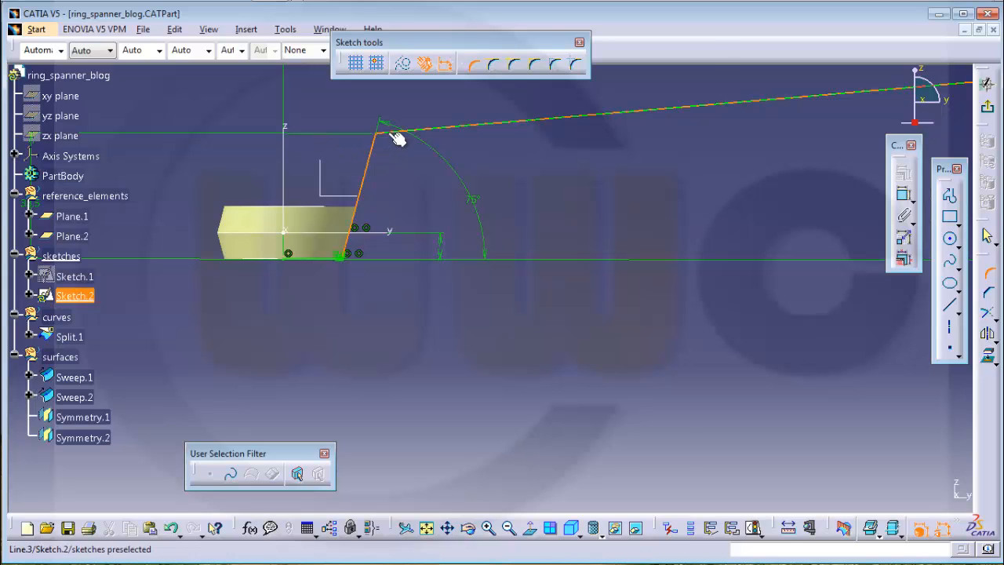
{"action": "left_click", "coordinate": [398, 138]}
{"action": "left_click", "coordinate": [394, 151]}
{"action": "double_click", "coordinate": [400, 151]}
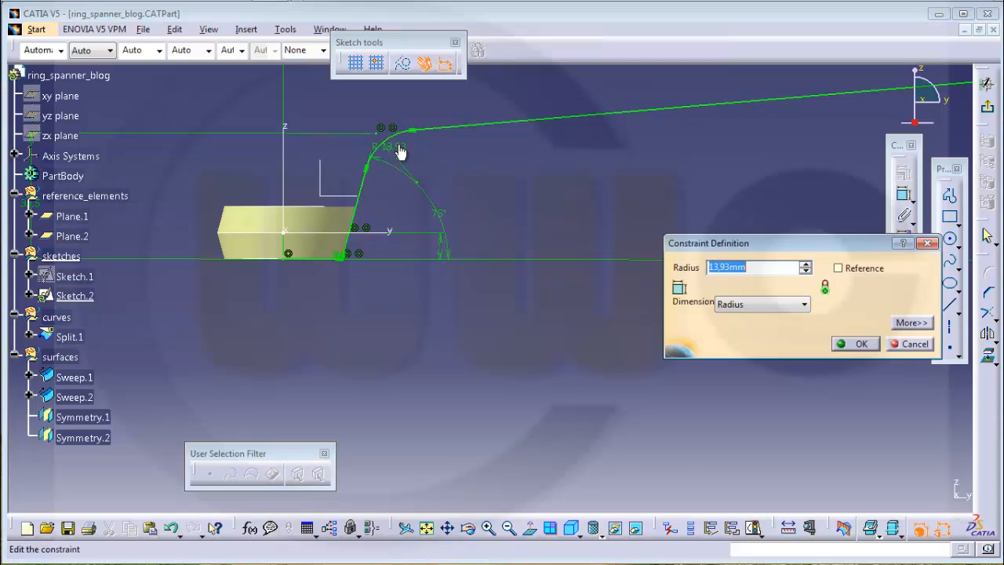
{"action": "type", "text": "12,5"}
{"action": "key", "text": "Return"}
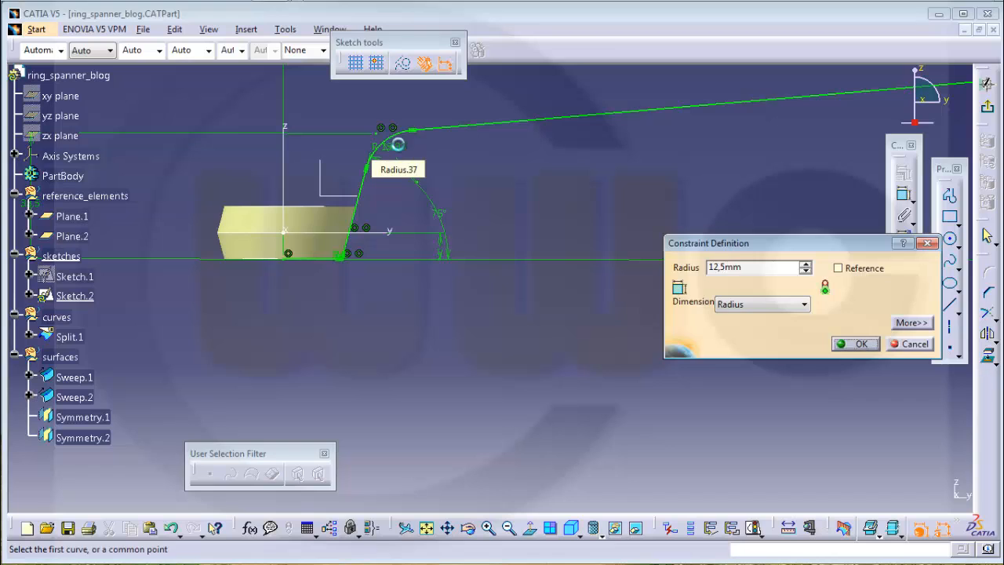
Round the corner between the long sloping line and the second steep segment with an 18 mm radius
{"action": "middle_click_drag", "start_coordinate": [641, 184], "coordinate": [200, 325]}
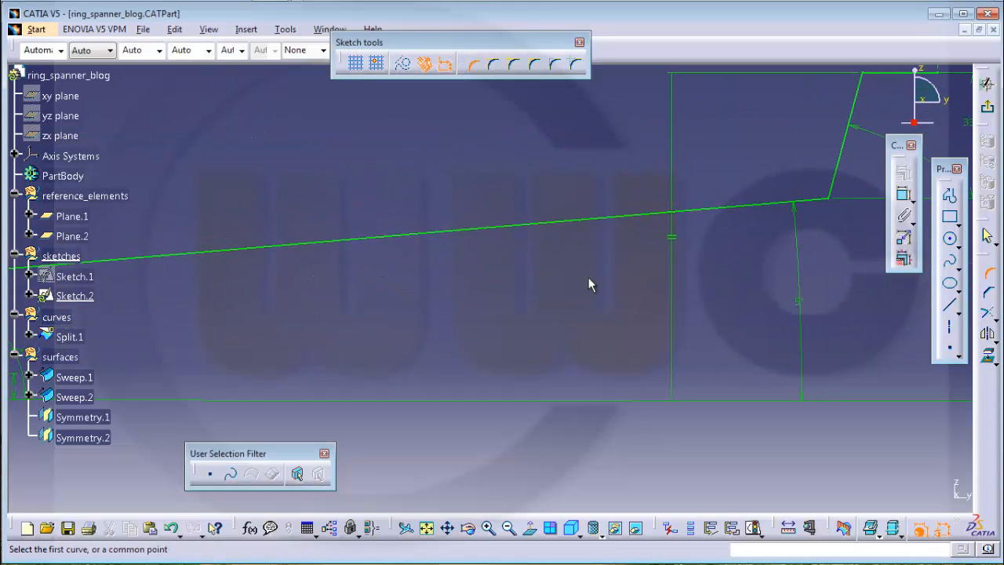
{"action": "middle_click_drag", "start_coordinate": [618, 268], "coordinate": [495, 280]}
{"action": "left_click", "coordinate": [689, 214]}
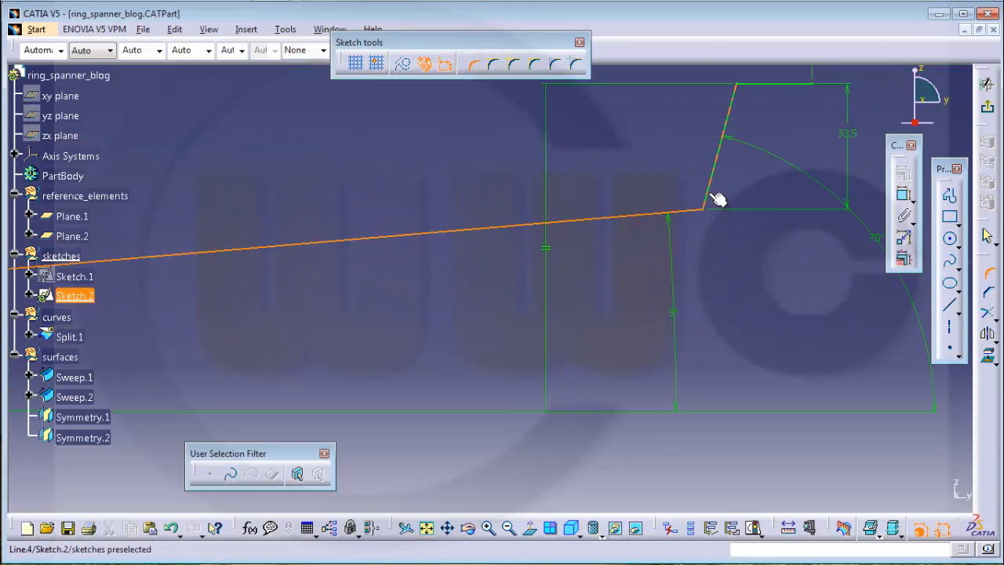
{"action": "left_click", "coordinate": [710, 197]}
{"action": "left_click", "coordinate": [697, 194]}
{"action": "double_click", "coordinate": [694, 192]}
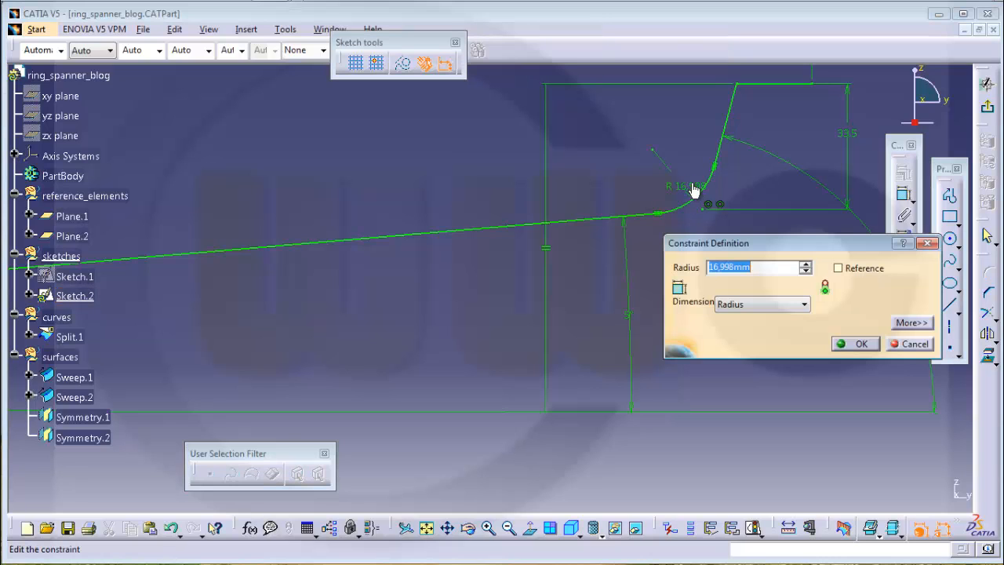
{"action": "type", "text": "18"}
{"action": "key", "text": "Return"}
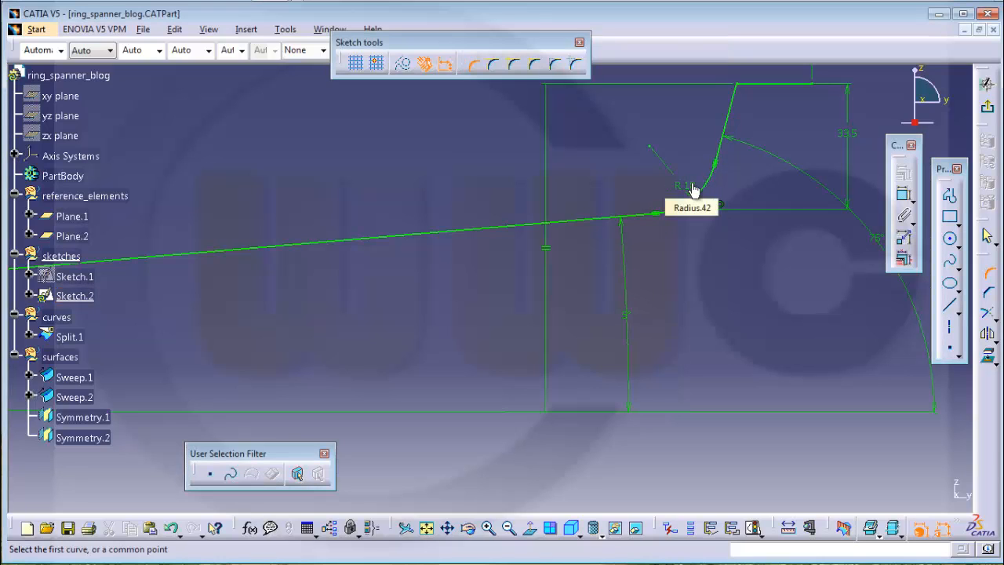
Exit the handle profile sketch to examine the curve in 3D, and reopen it for editing
{"action": "mouse_move", "coordinate": [652, 250]}
{"action": "middle_mouse_down"}
{"action": "mouse_move", "coordinate": [640, 299]}
{"action": "mouse_move", "coordinate": [726, 267]}
{"action": "middle_mouse_up"}
{"action": "mouse_move", "coordinate": [547, 232]}
{"action": "middle_mouse_down"}
{"action": "mouse_move", "coordinate": [618, 231]}
{"action": "mouse_move", "coordinate": [615, 248]}
{"action": "middle_mouse_up"}
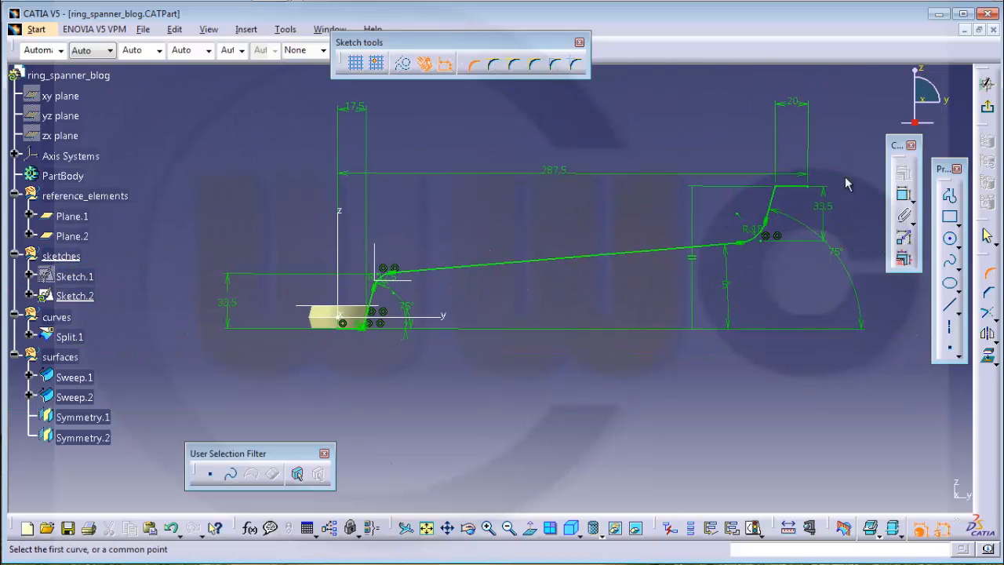
{"action": "left_click", "coordinate": [987, 105]}
{"action": "left_click", "coordinate": [634, 325]}
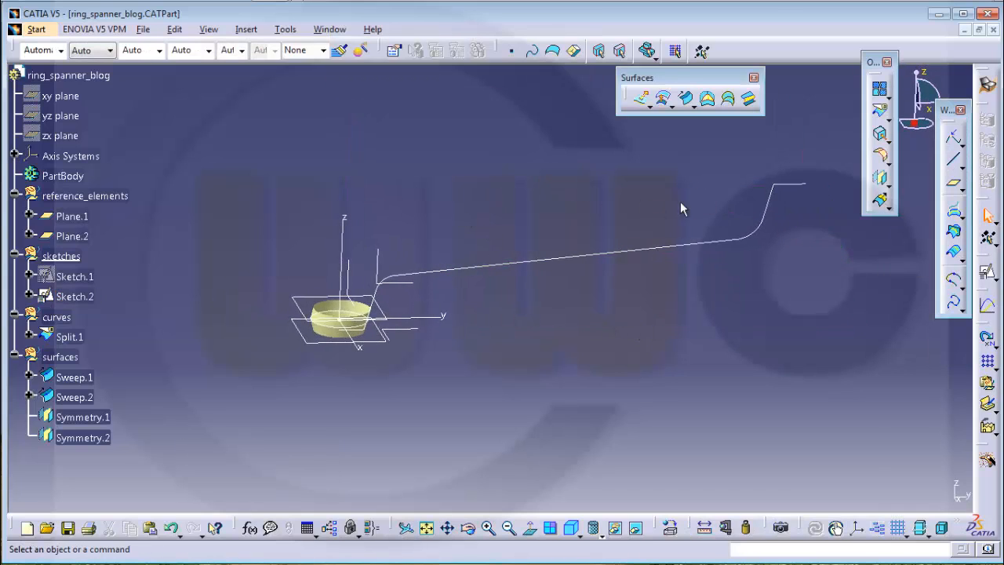
{"action": "middle_click_drag", "start_coordinate": [746, 273], "coordinate": [704, 291]}
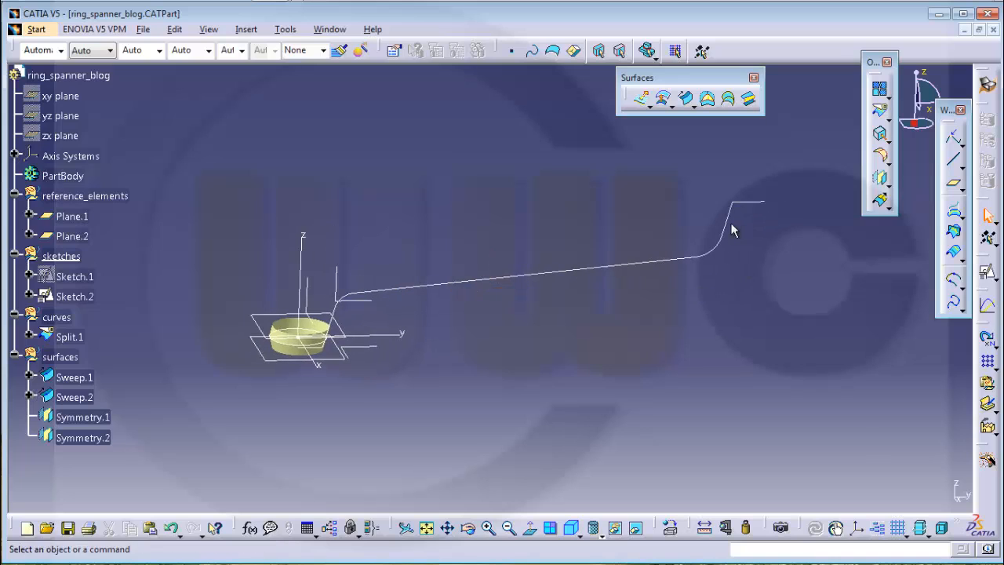
{"action": "double_click", "coordinate": [74, 296]}
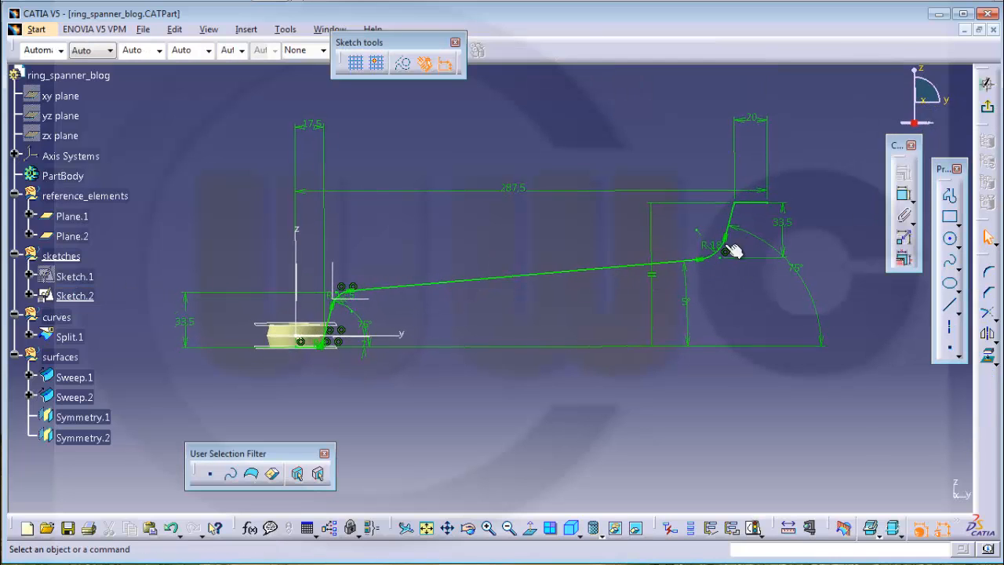
Round the corner between the second steep segment and the uppermost line to 5 mm, converting that line's length constraint into a distance
{"action": "left_click", "coordinate": [991, 278]}
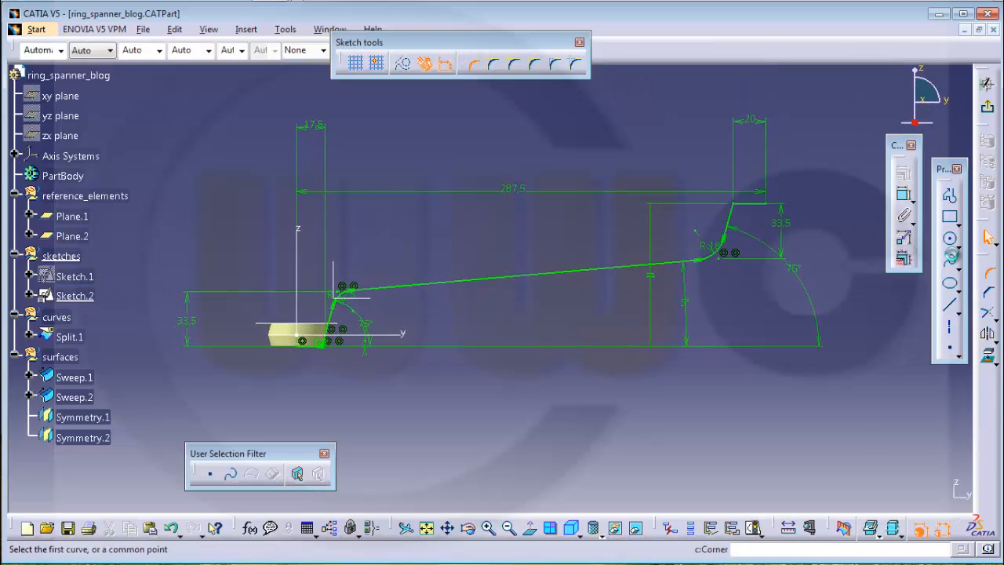
{"action": "left_click", "coordinate": [738, 212]}
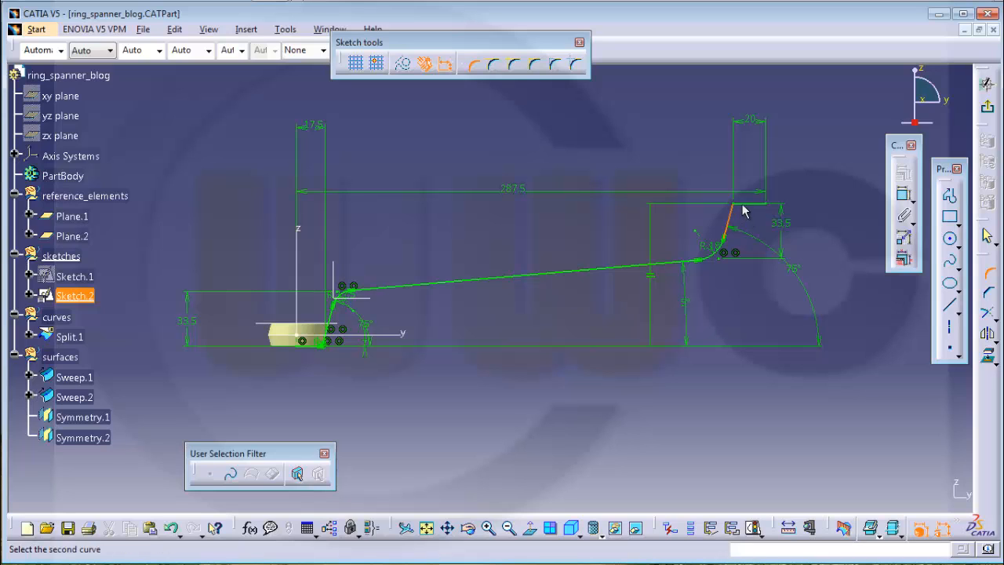
{"action": "left_click", "coordinate": [748, 208]}
{"action": "left_click", "coordinate": [744, 220]}
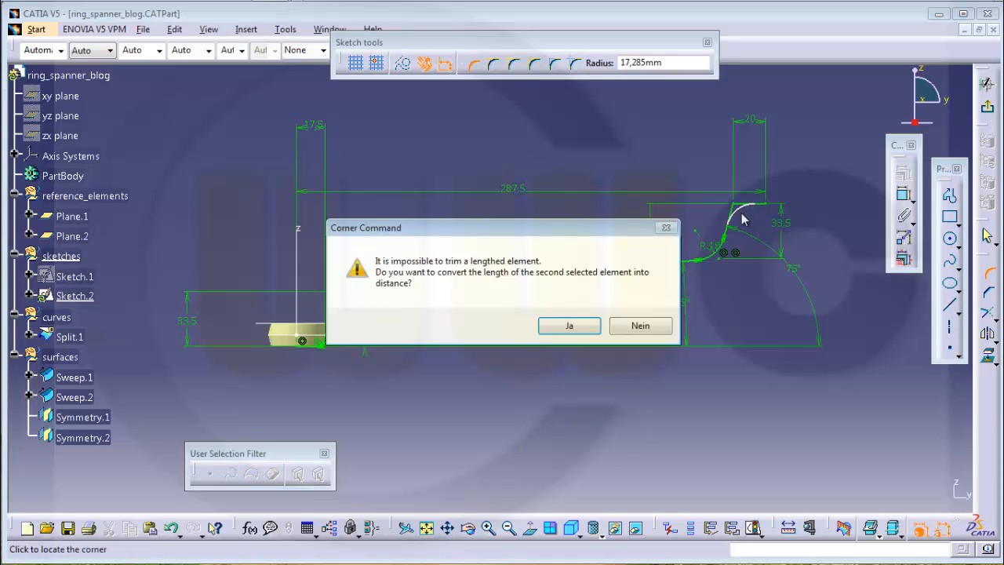
{"action": "left_click", "coordinate": [582, 327]}
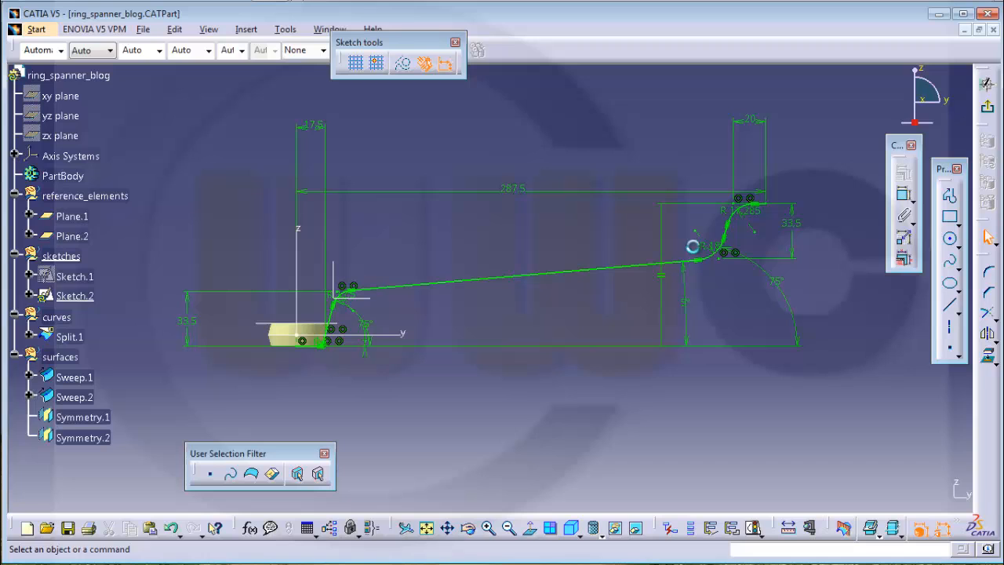
{"action": "left_click", "coordinate": [752, 216]}
{"action": "double_click", "coordinate": [751, 217]}
{"action": "type", "text": "5"}
{"action": "key", "text": "Return"}
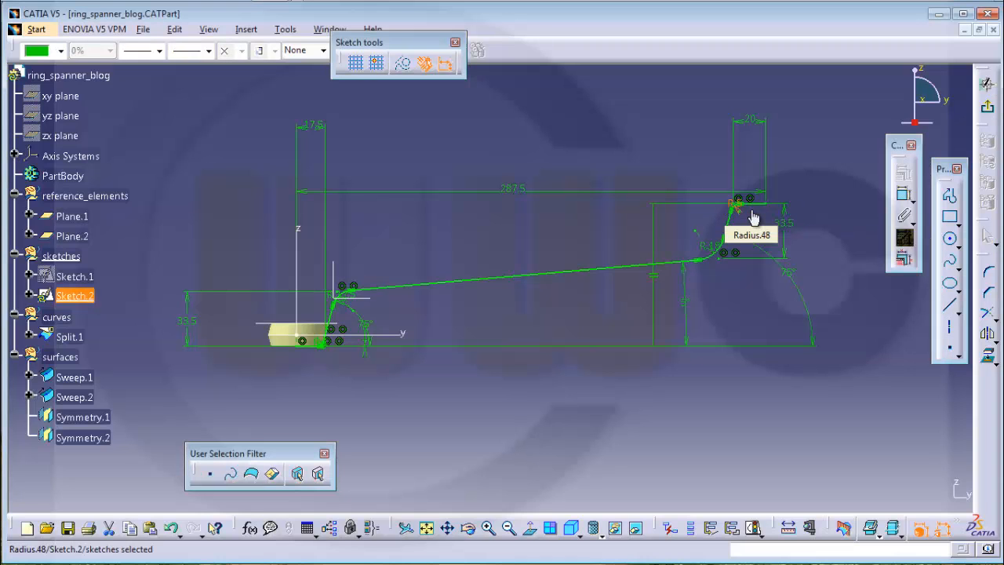
{"action": "left_click", "coordinate": [792, 172]}
Exit the sketch and paste a copy of Sketch.2 into the sketches geometrical set
{"action": "mouse_move", "coordinate": [794, 226]}
{"action": "middle_mouse_down"}
{"action": "mouse_move", "coordinate": [778, 229]}
{"action": "mouse_move", "coordinate": [822, 186]}
{"action": "mouse_move", "coordinate": [760, 242]}
{"action": "mouse_move", "coordinate": [617, 300]}
{"action": "mouse_move", "coordinate": [614, 276]}
{"action": "middle_mouse_up"}
{"action": "left_click", "coordinate": [990, 109]}
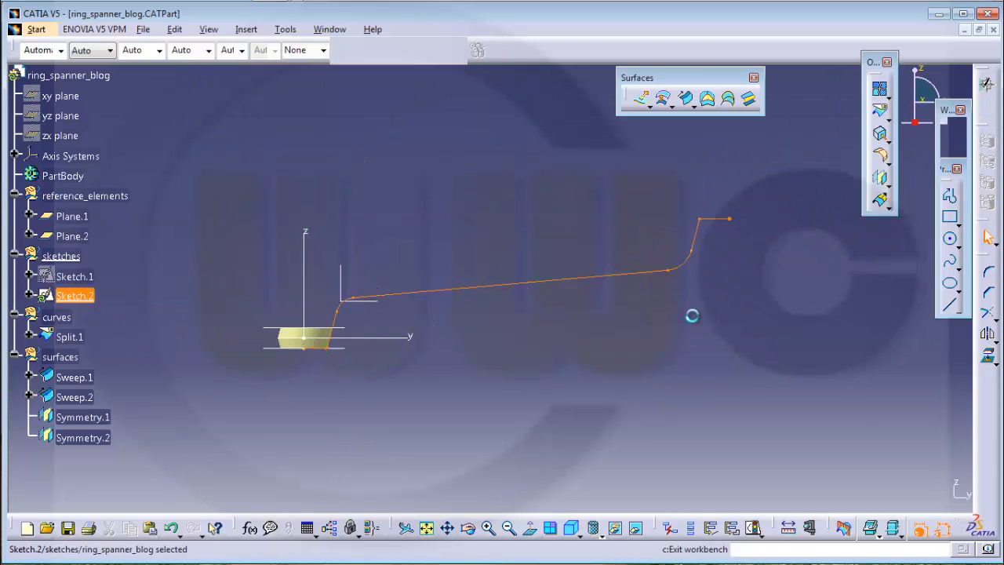
{"action": "left_click", "coordinate": [76, 298]}
{"action": "right_click", "coordinate": [76, 298]}
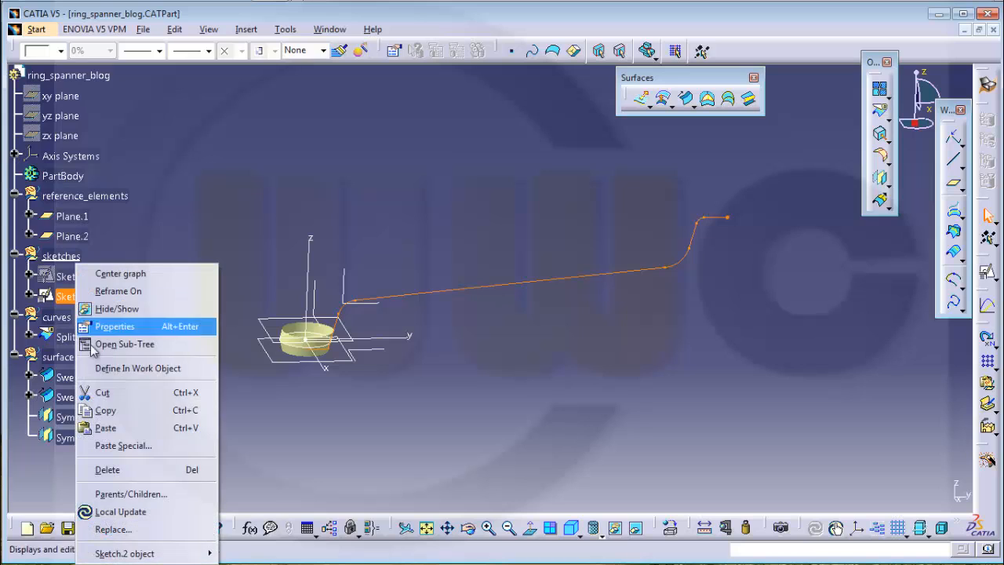
{"action": "left_click", "coordinate": [96, 408]}
{"action": "right_click", "coordinate": [72, 259]}
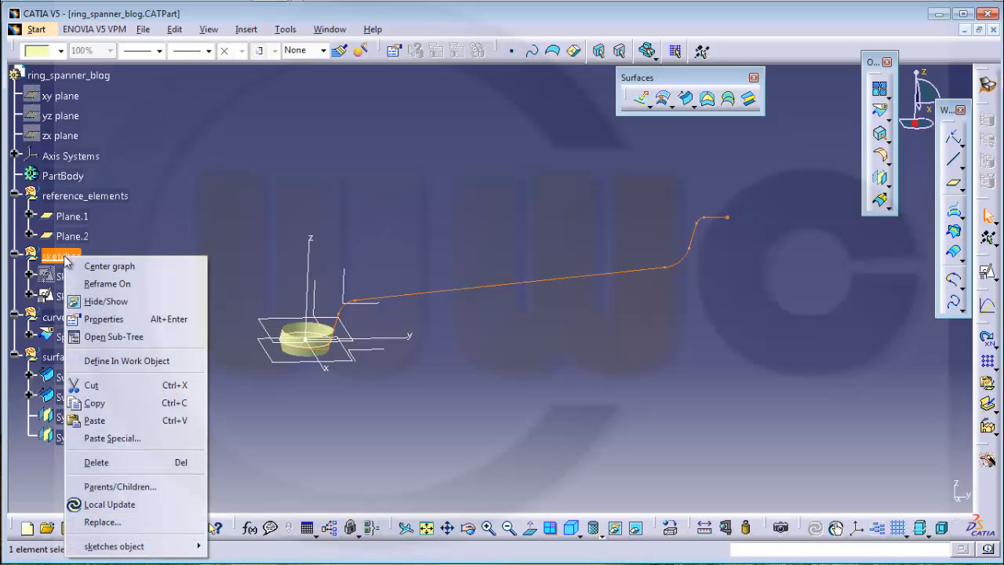
{"action": "left_click", "coordinate": [94, 419]}
{"action": "left_click", "coordinate": [577, 348]}
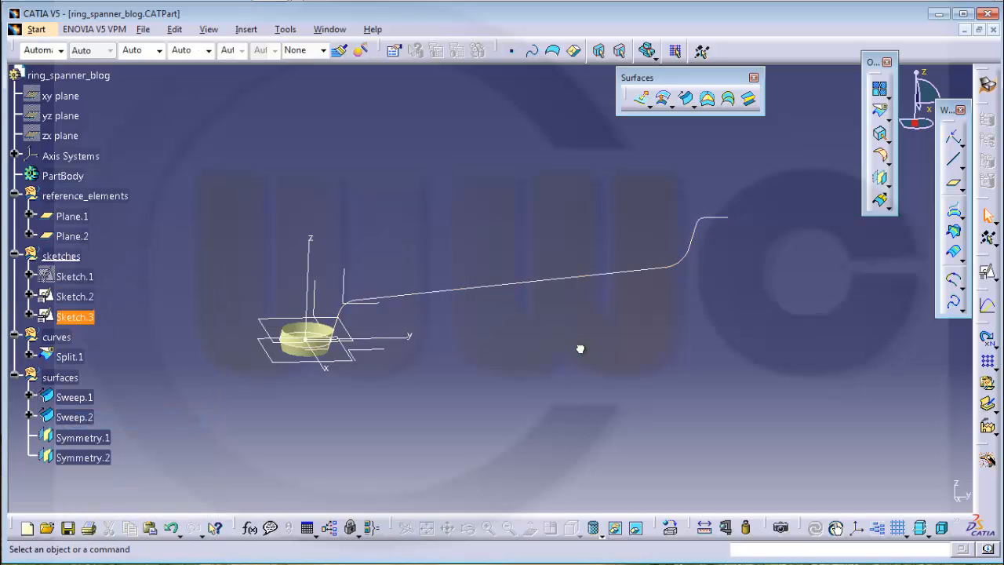
Reopen Sketch.2 and convert the lower steep segment and its adjoining rounded corner to construction geometry, restricting the selection to curves
{"action": "middle_click_drag", "start_coordinate": [502, 306], "coordinate": [506, 286]}
{"action": "double_click", "coordinate": [74, 296]}
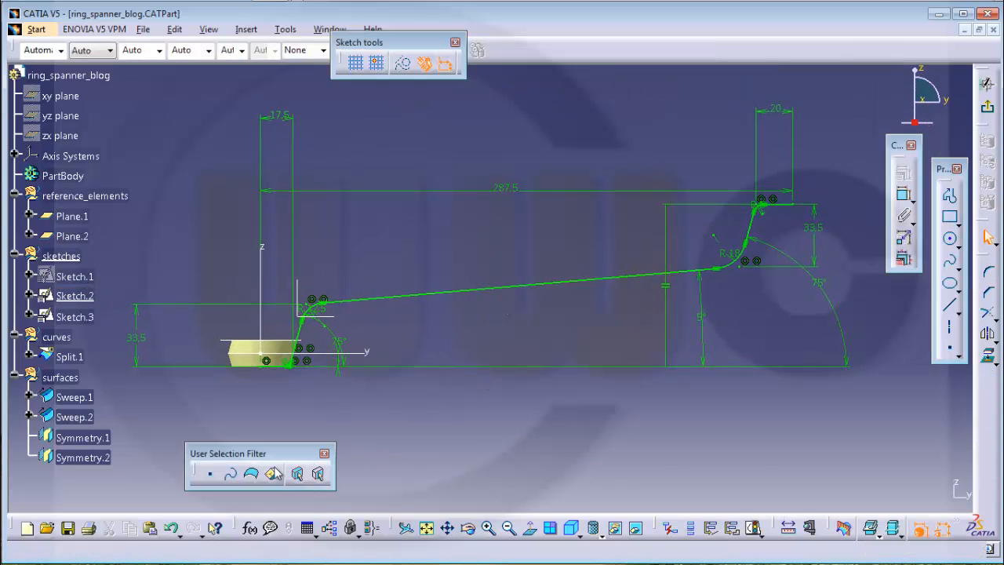
{"action": "left_click", "coordinate": [230, 475]}
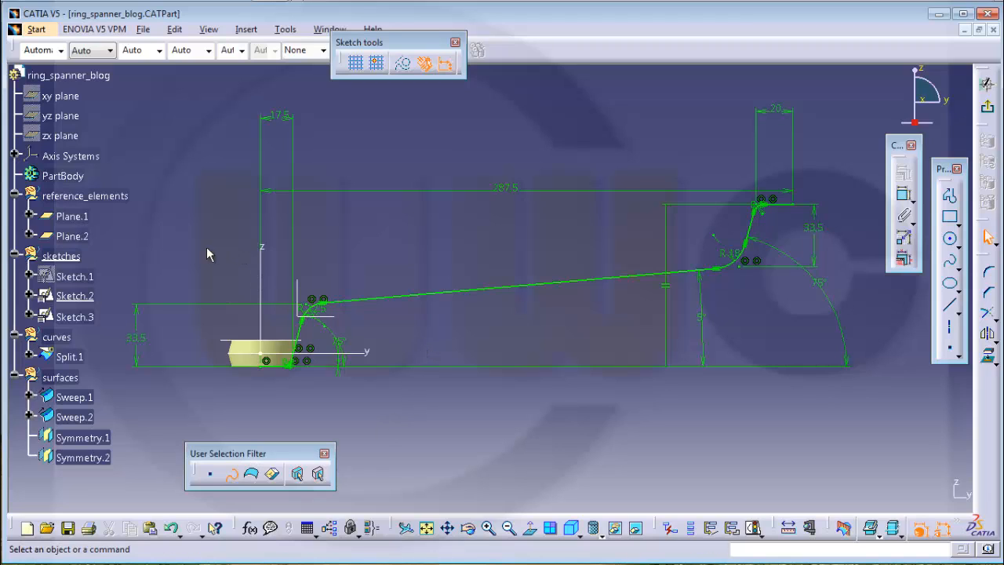
{"action": "mouse_move", "coordinate": [194, 245]}
{"action": "left_mouse_down"}
{"action": "mouse_move", "coordinate": [271, 339]}
{"action": "mouse_move", "coordinate": [388, 396]}
{"action": "mouse_move", "coordinate": [387, 381]}
{"action": "left_mouse_up"}
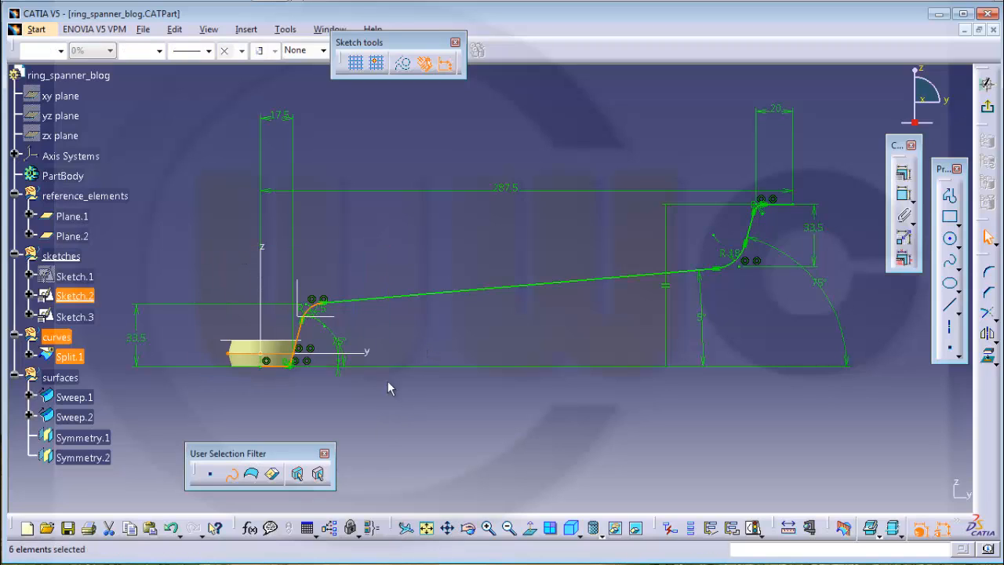
{"action": "left_click", "coordinate": [405, 66]}
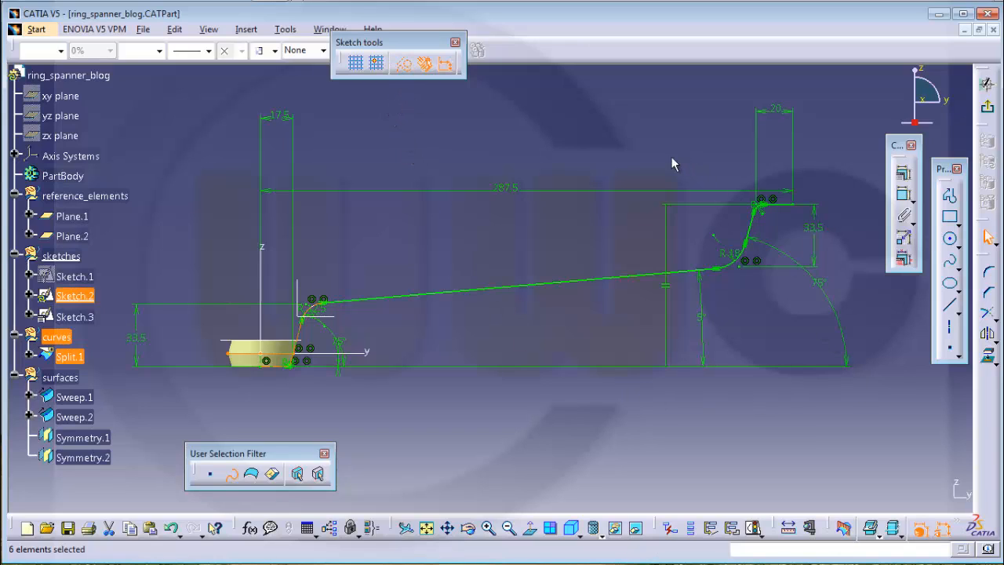
Convert the upper steep segment, the uppermost line and their rounded corners to construction geometry, and exit the sketch
{"action": "left_click_drag", "start_coordinate": [671, 163], "coordinate": [823, 307]}
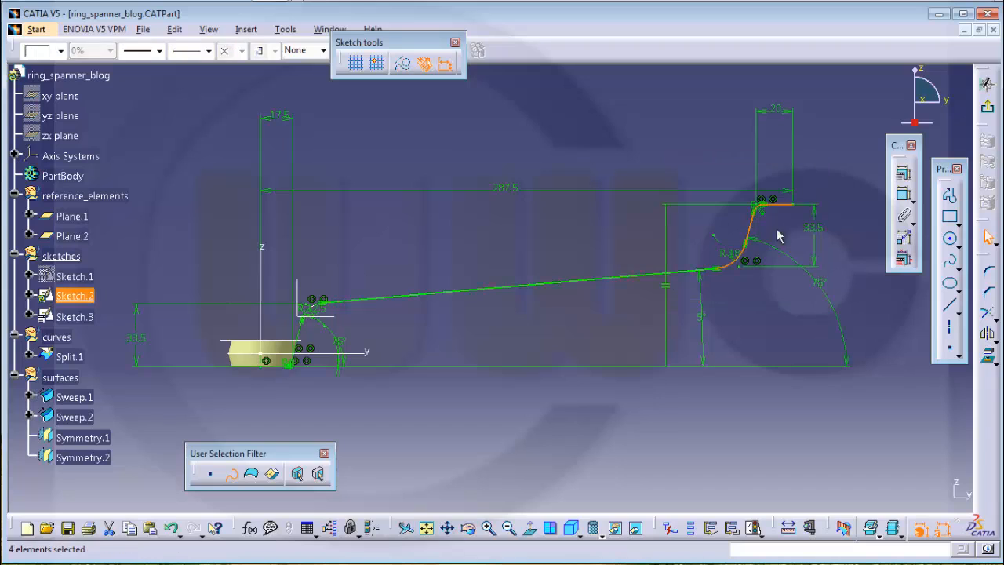
{"action": "left_click", "coordinate": [404, 65]}
{"action": "left_click", "coordinate": [652, 124]}
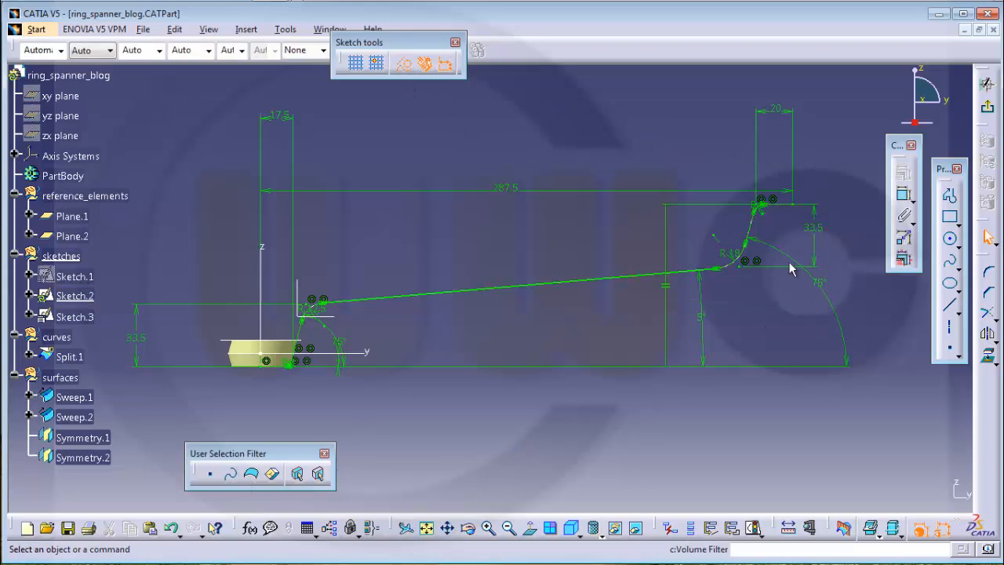
{"action": "left_click", "coordinate": [986, 107]}
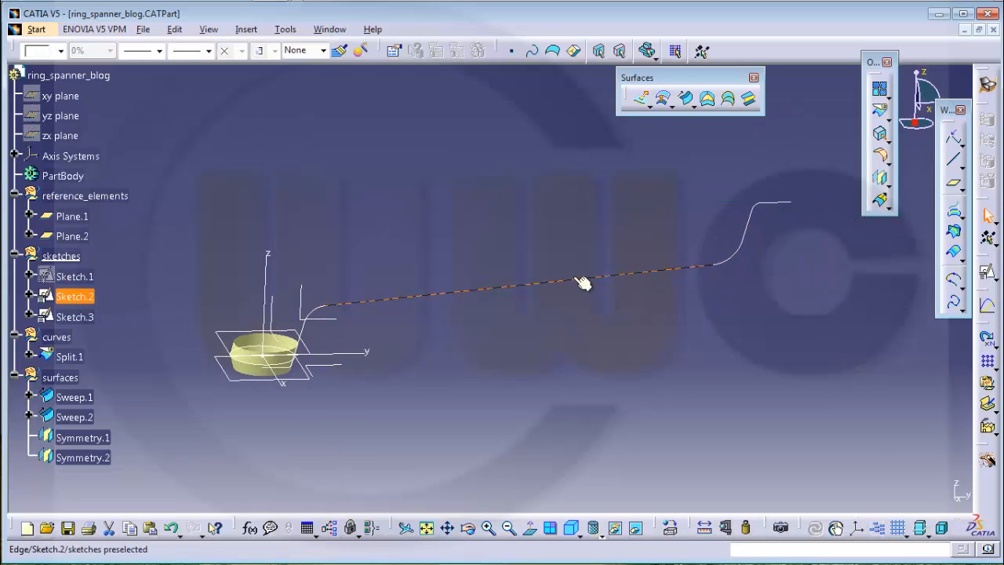
{"action": "middle_click_drag", "start_coordinate": [508, 349], "coordinate": [545, 334]}
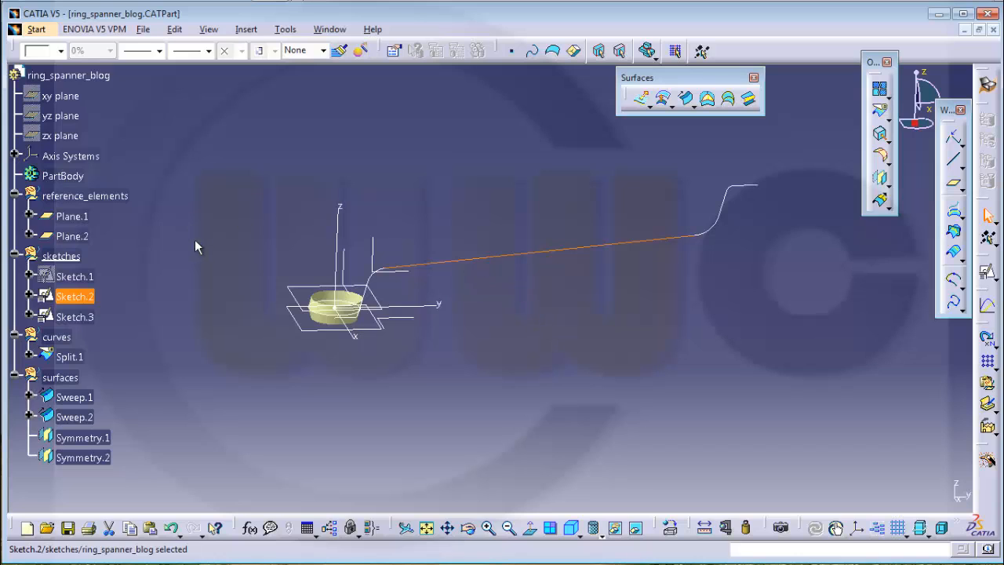
Define the surfaces geometrical set as the in-work object
{"action": "left_click", "coordinate": [194, 239]}
{"action": "left_click", "coordinate": [88, 299]}
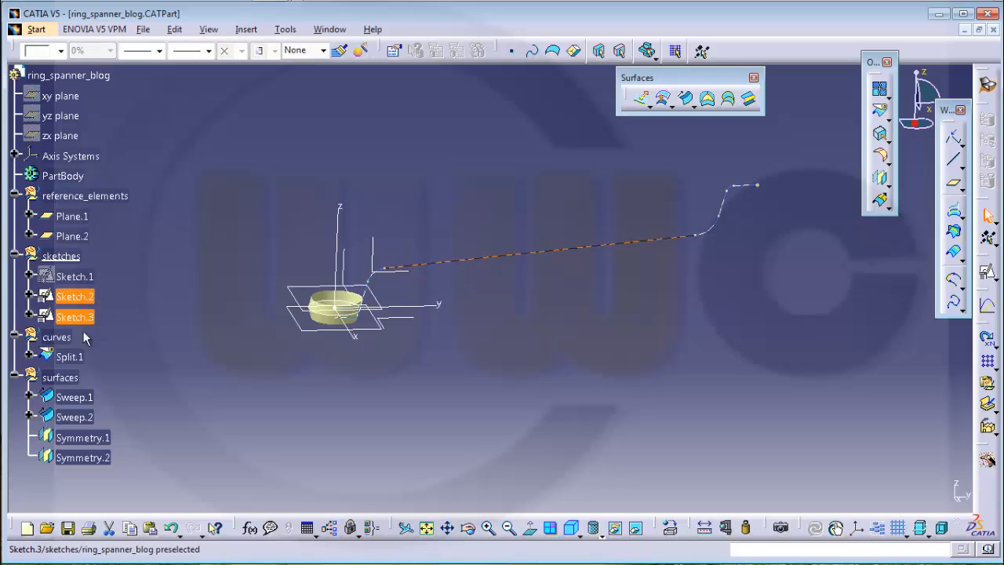
{"action": "right_click", "coordinate": [69, 378]}
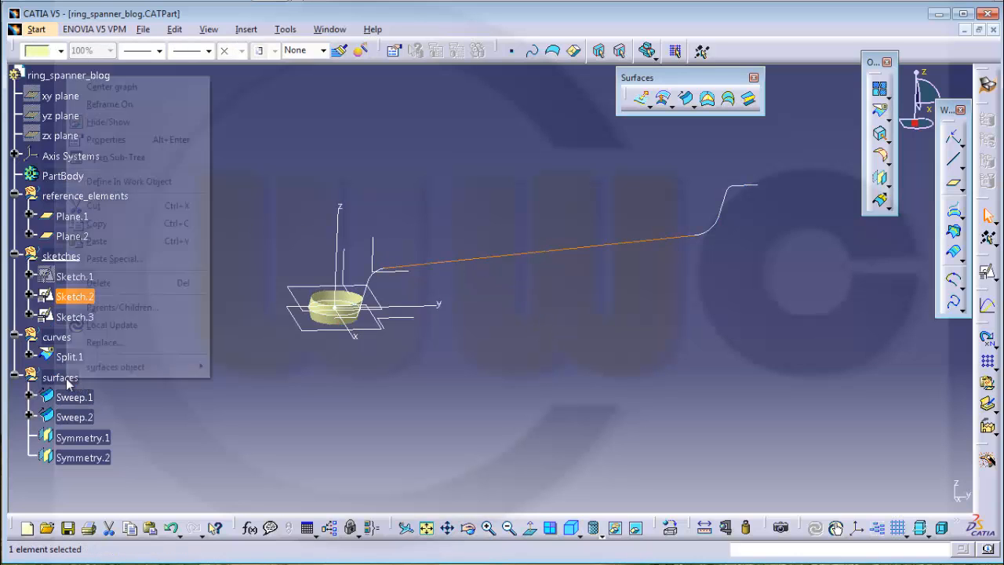
{"action": "left_click", "coordinate": [145, 188]}
{"action": "left_click", "coordinate": [546, 348]}
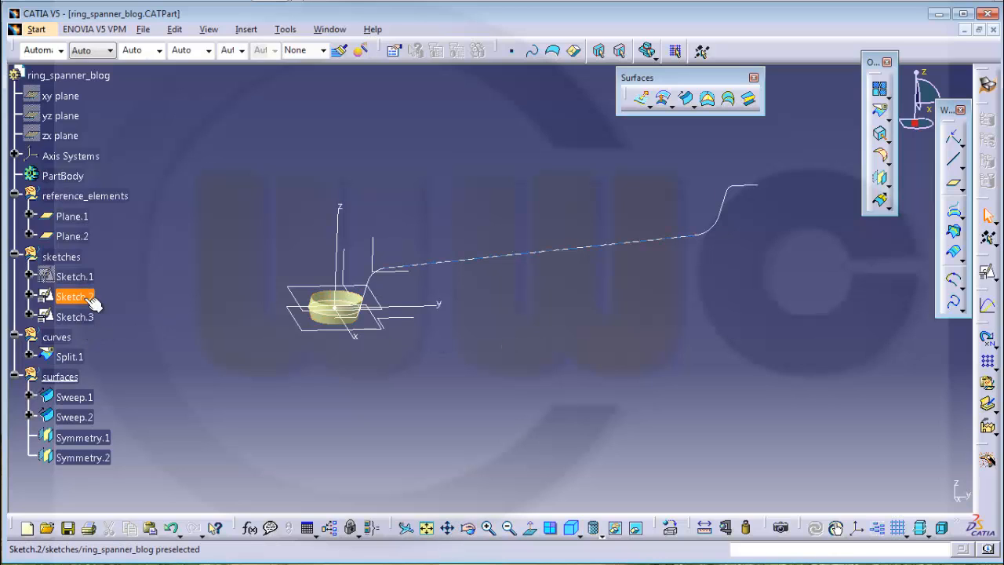
Extrude Sketch.2 as a surface along the sketch normal, 17 mm with mirrored extent
{"action": "left_click", "coordinate": [90, 298]}
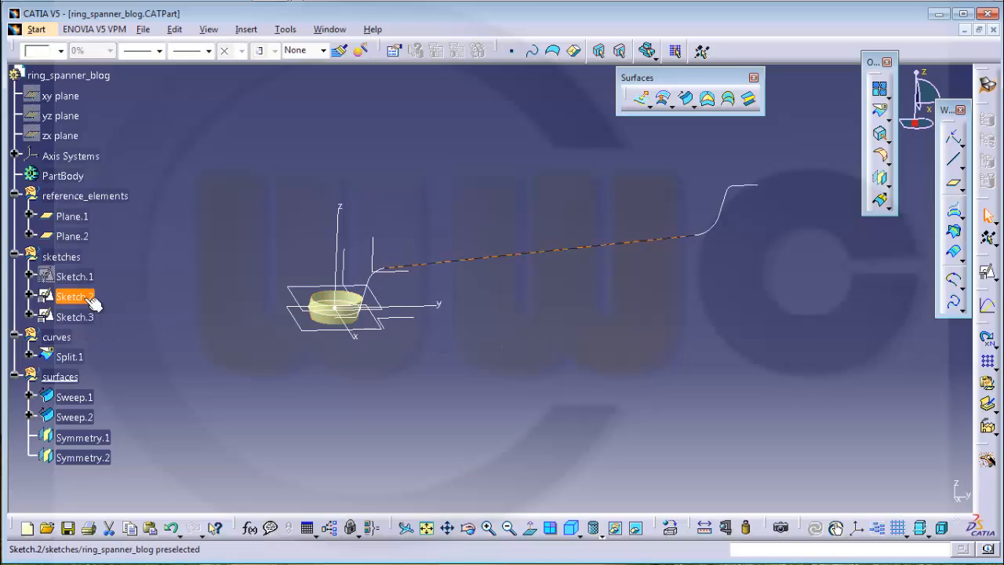
{"action": "left_click", "coordinate": [642, 99]}
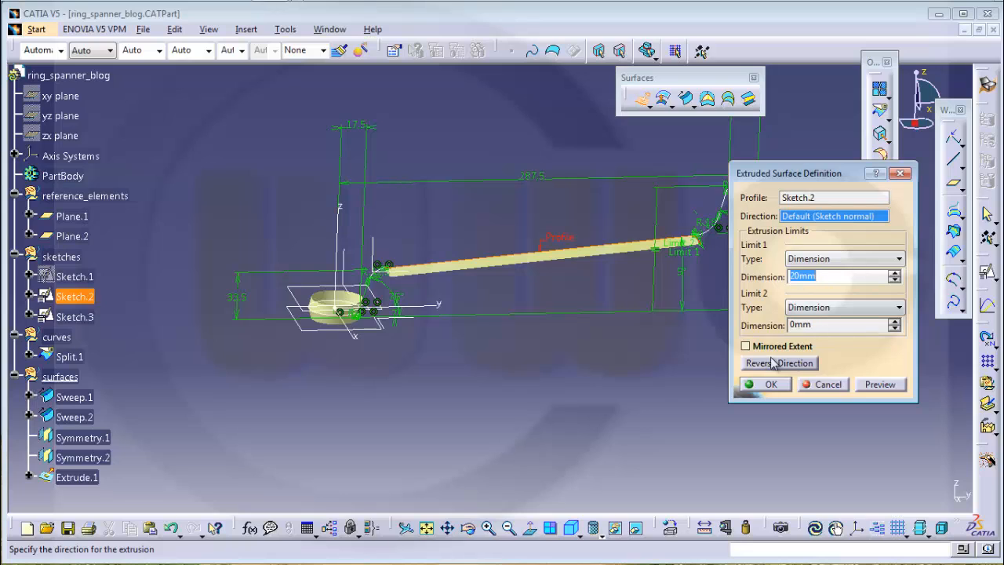
{"action": "left_click", "coordinate": [746, 345]}
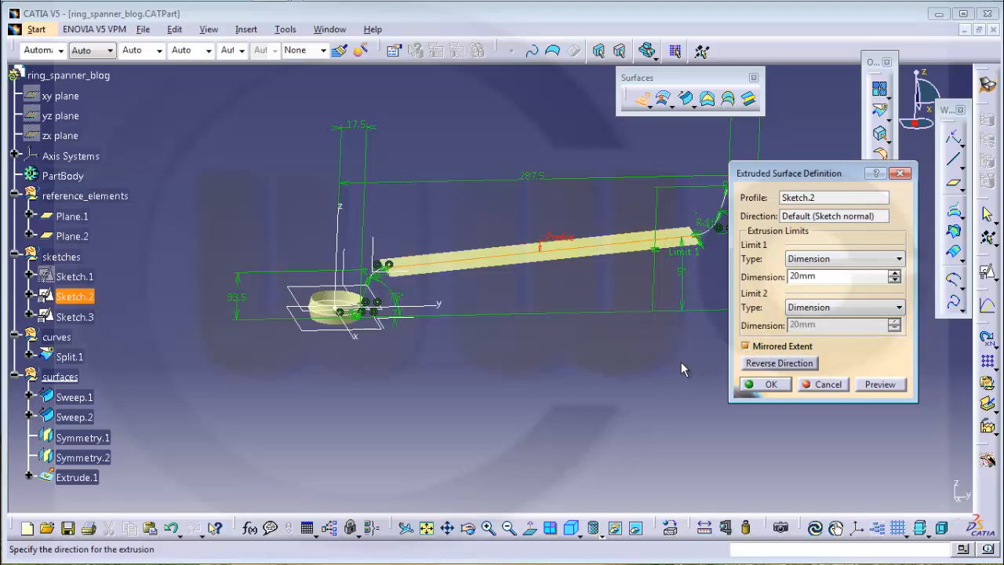
{"action": "left_click_drag", "start_coordinate": [843, 276], "coordinate": [773, 280]}
{"action": "type", "text": "17"}
{"action": "key", "text": "Return"}
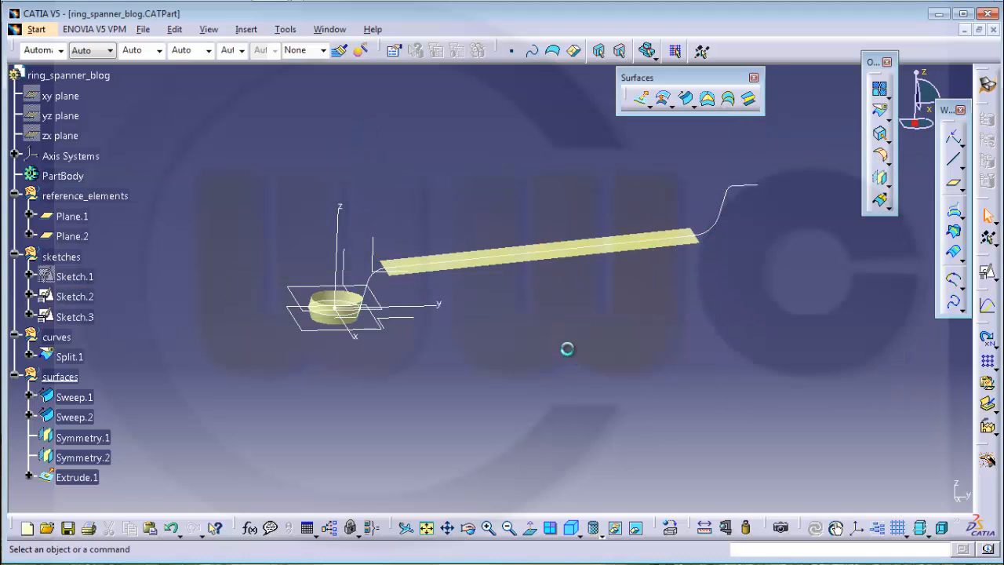
Set up a circular sweep by limit curve and tangency surface, using the extruded strip's long lower edge and Extrude.1
{"action": "middle_click_drag", "start_coordinate": [563, 318], "coordinate": [587, 321]}
{"action": "middle_click_drag", "start_coordinate": [506, 226], "coordinate": [617, 278]}
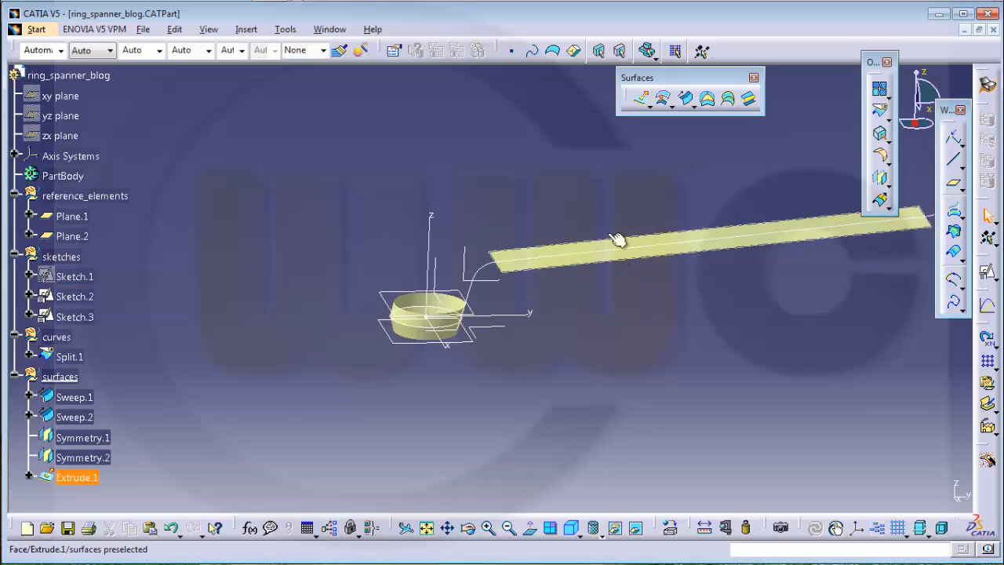
{"action": "middle_click_drag", "start_coordinate": [661, 202], "coordinate": [647, 169]}
{"action": "left_click", "coordinate": [660, 203]}
{"action": "left_click", "coordinate": [685, 97]}
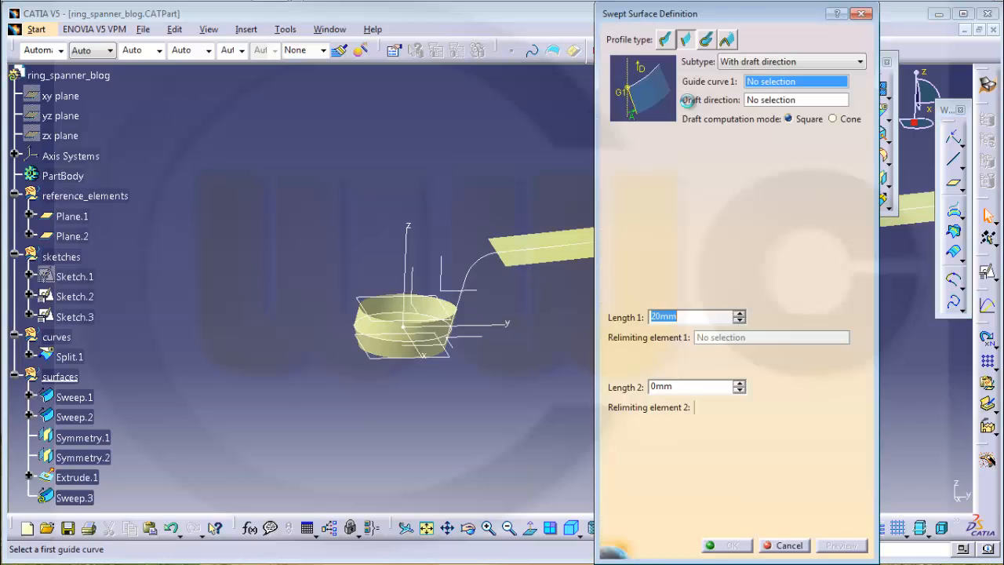
{"action": "middle_click_drag", "start_coordinate": [580, 172], "coordinate": [335, 161]}
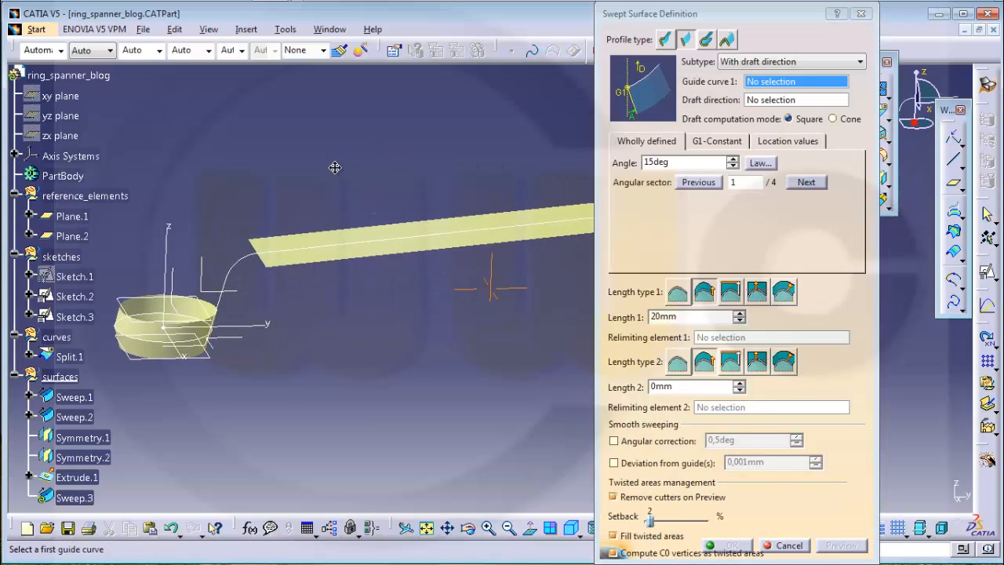
{"action": "left_click", "coordinate": [706, 40]}
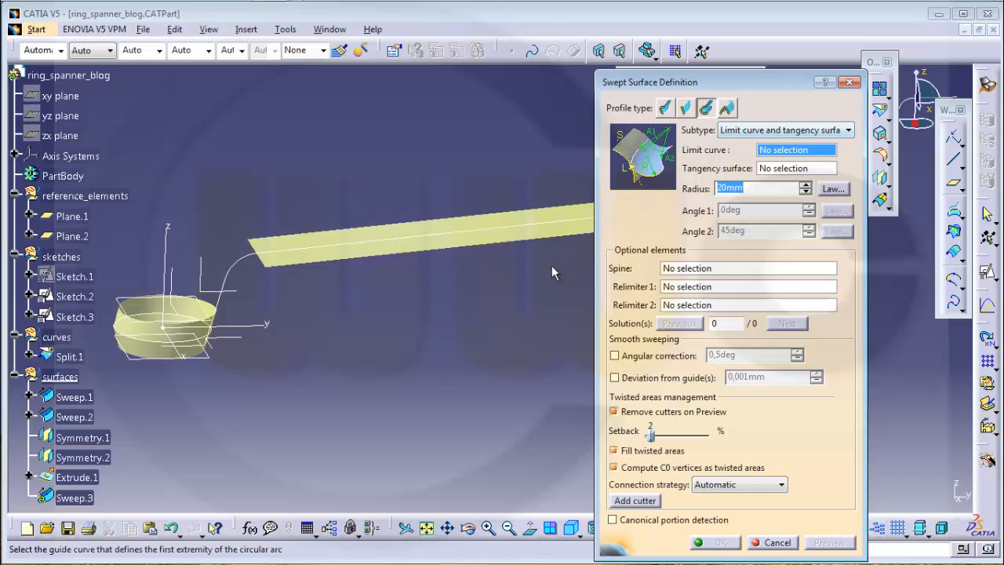
{"action": "left_click", "coordinate": [461, 247]}
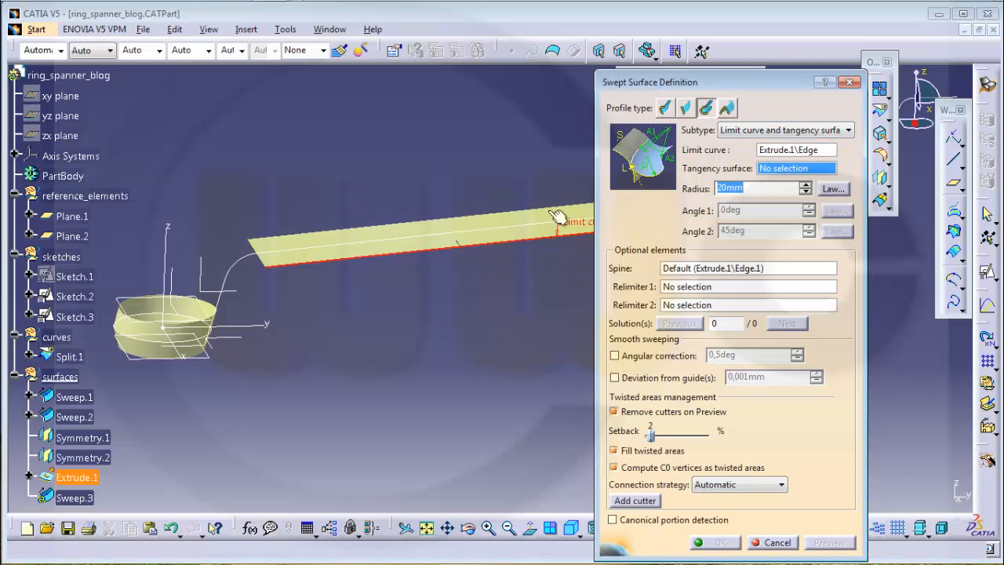
{"action": "left_click", "coordinate": [494, 228]}
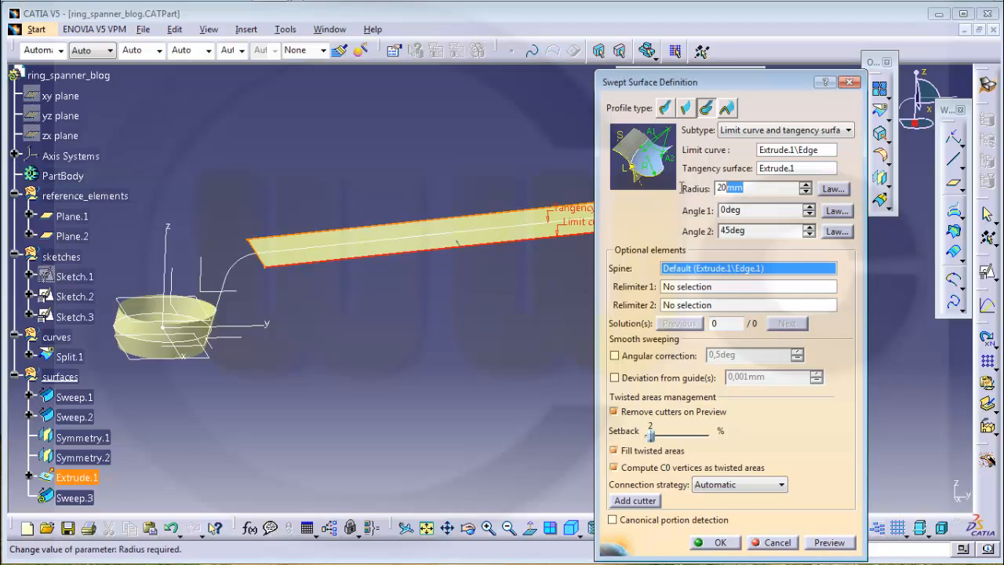
Set the sweep's radius to 4.5 mm and its second angle to 90 degrees, and preview the surface
{"action": "type", "text": "4,5"}
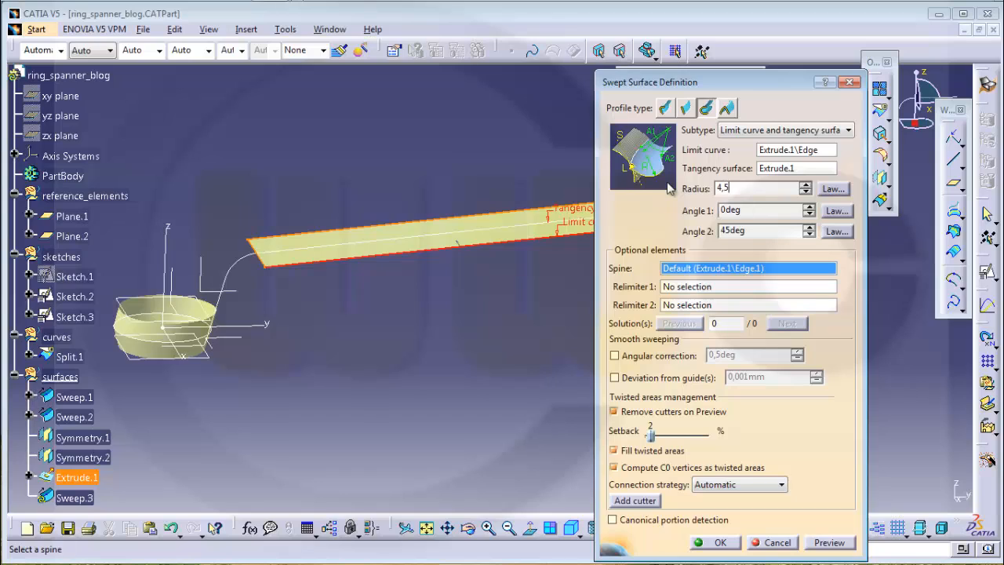
{"action": "left_click", "coordinate": [752, 230]}
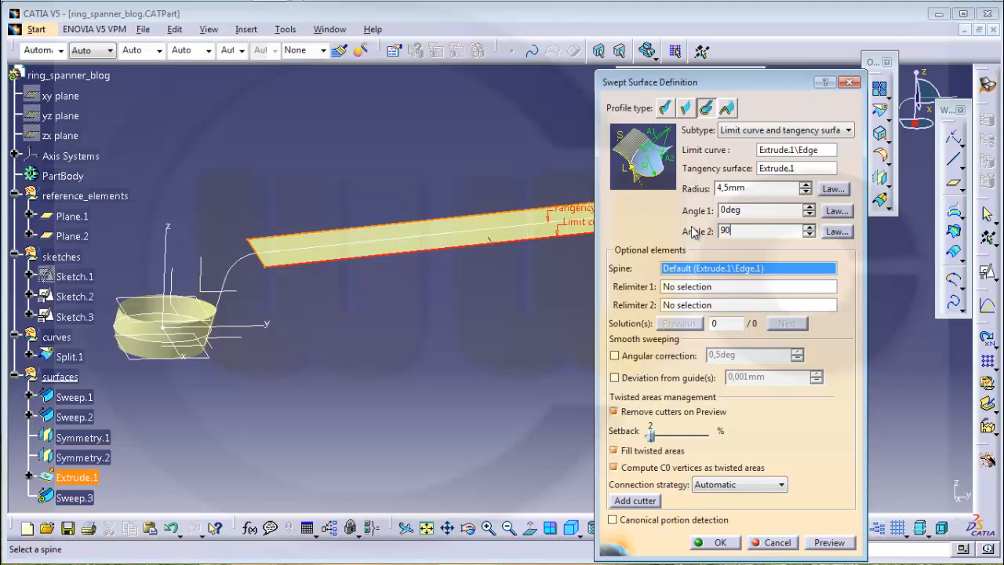
{"action": "key", "text": "Tab"}
{"action": "middle_click_drag", "start_coordinate": [557, 354], "coordinate": [613, 353]}
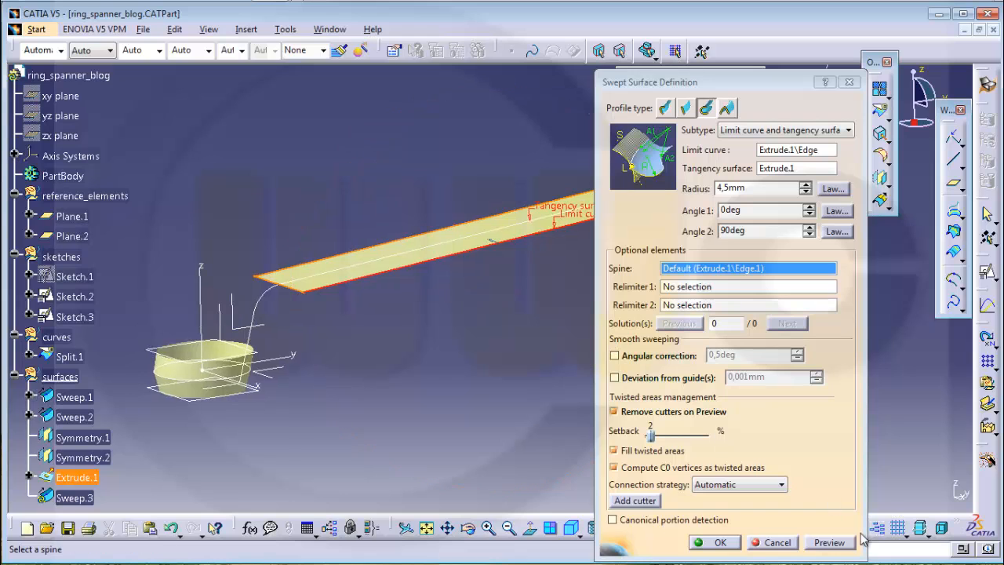
{"action": "left_click", "coordinate": [829, 541]}
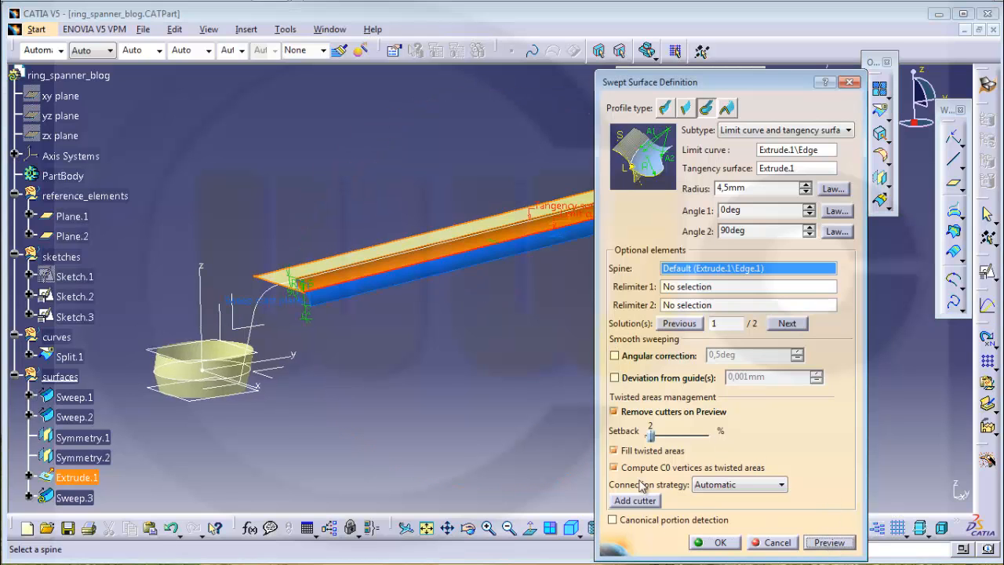
Change the sweep's second angle to -90 degrees, preview it and create the swept surface
{"action": "middle_click_drag", "start_coordinate": [502, 353], "coordinate": [447, 262]}
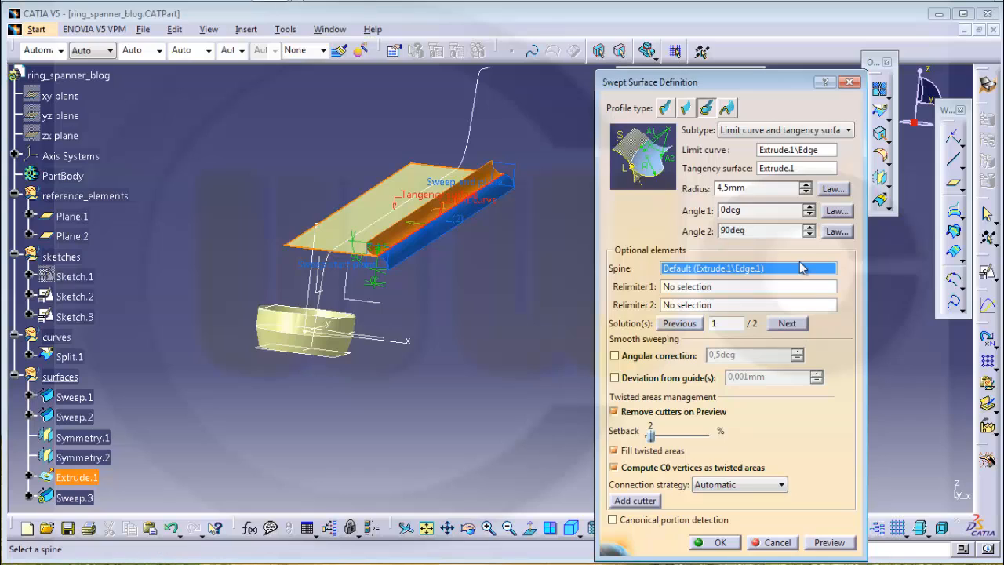
{"action": "key", "text": "Tab"}
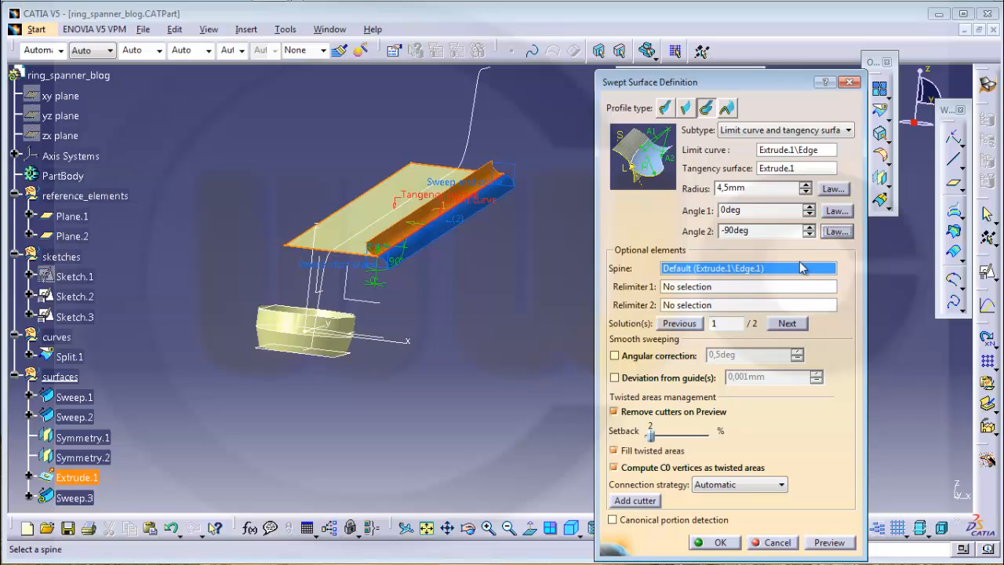
{"action": "left_click", "coordinate": [831, 543]}
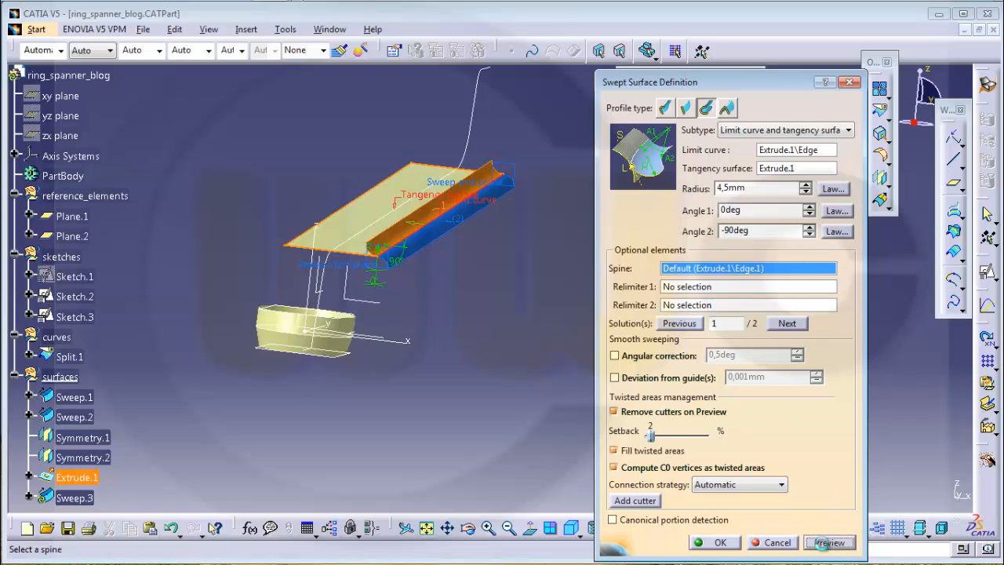
{"action": "middle_click_drag", "start_coordinate": [473, 316], "coordinate": [487, 255]}
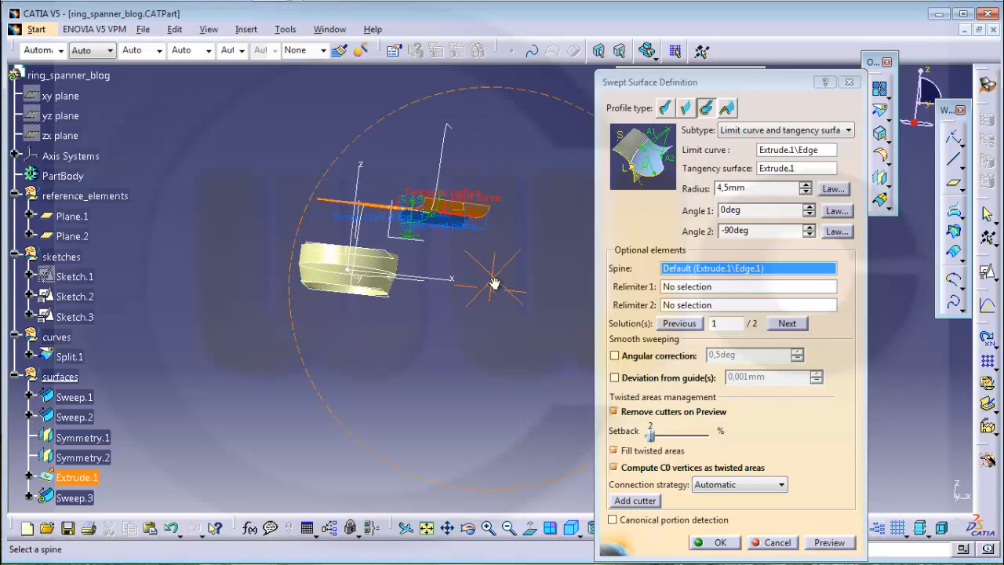
{"action": "left_click", "coordinate": [719, 543]}
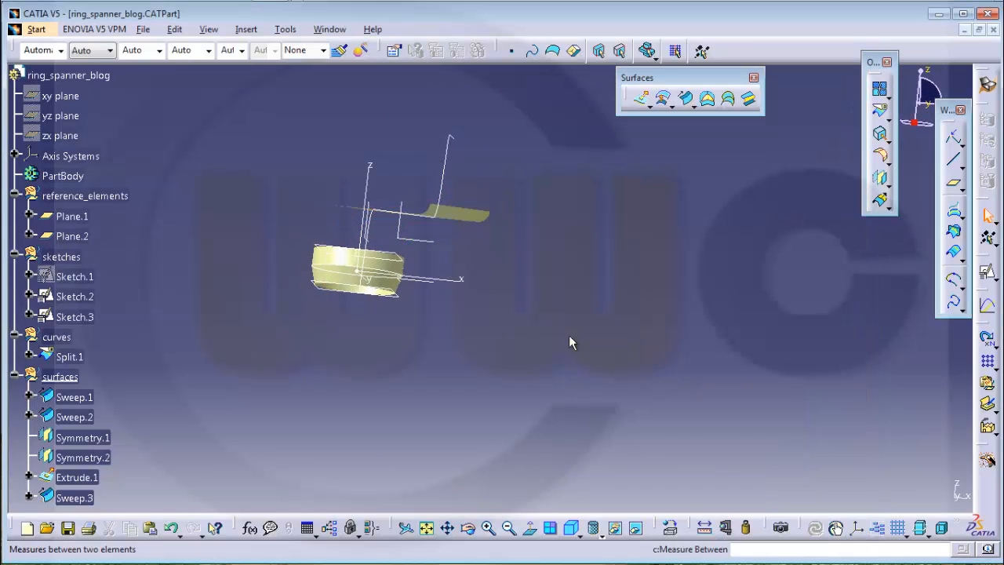
{"action": "middle_click_drag", "start_coordinate": [569, 339], "coordinate": [634, 321]}
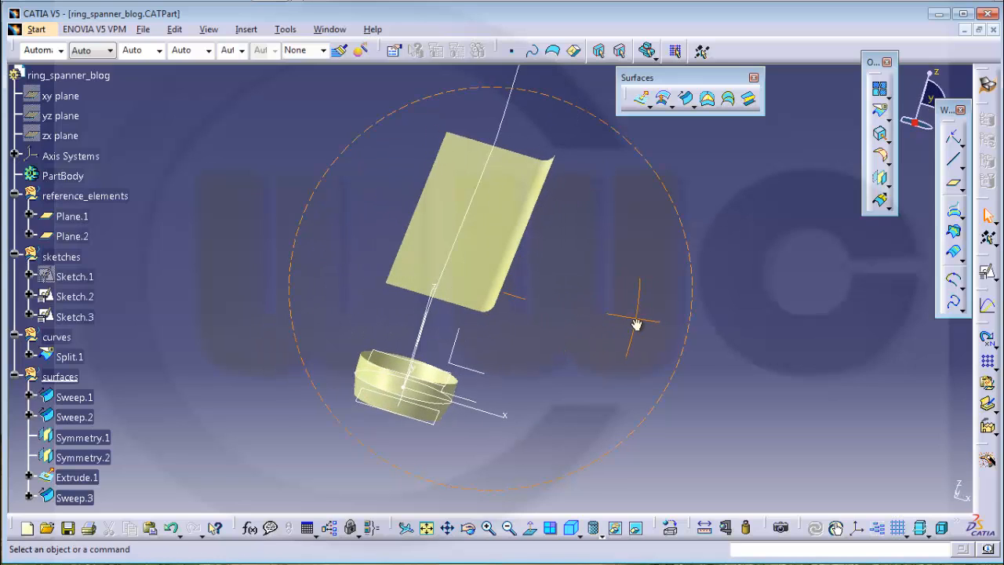
{"action": "left_click", "coordinate": [879, 177]}
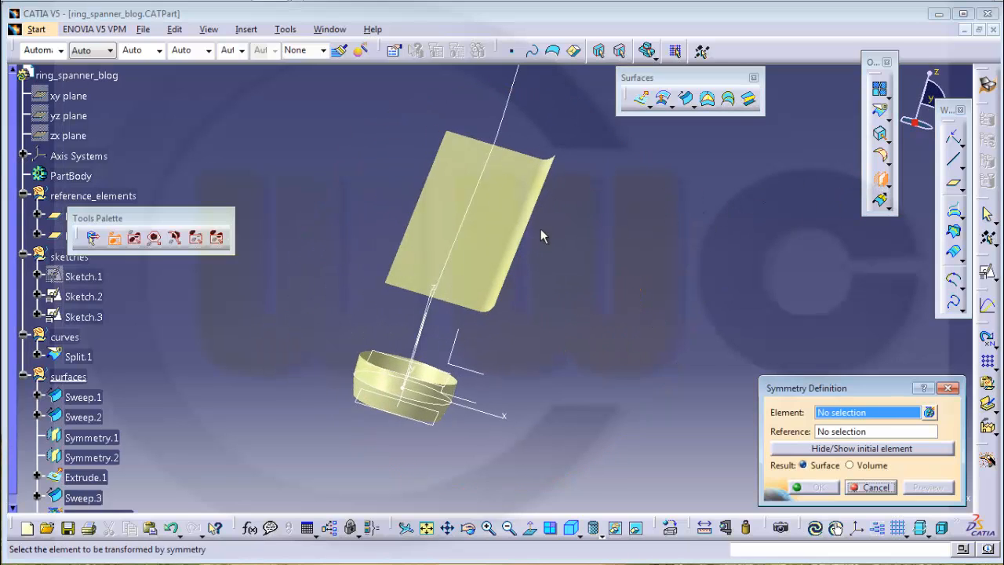
{"action": "left_click", "coordinate": [529, 232]}
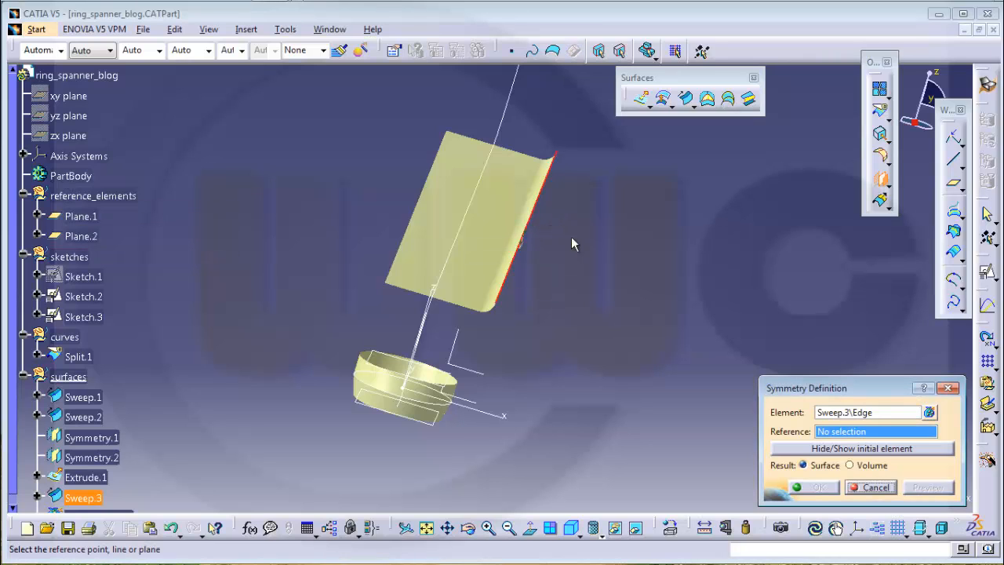
{"action": "left_click", "coordinate": [874, 487]}
Mirror the swept edge surface Sweep.3 about the absolute axis system's YZ plane with a Symmetry
{"action": "middle_click_drag", "start_coordinate": [815, 259], "coordinate": [610, 268]}
{"action": "scroll", "coordinate": [143, 279], "scroll_direction": "down", "scroll_amount": 3}
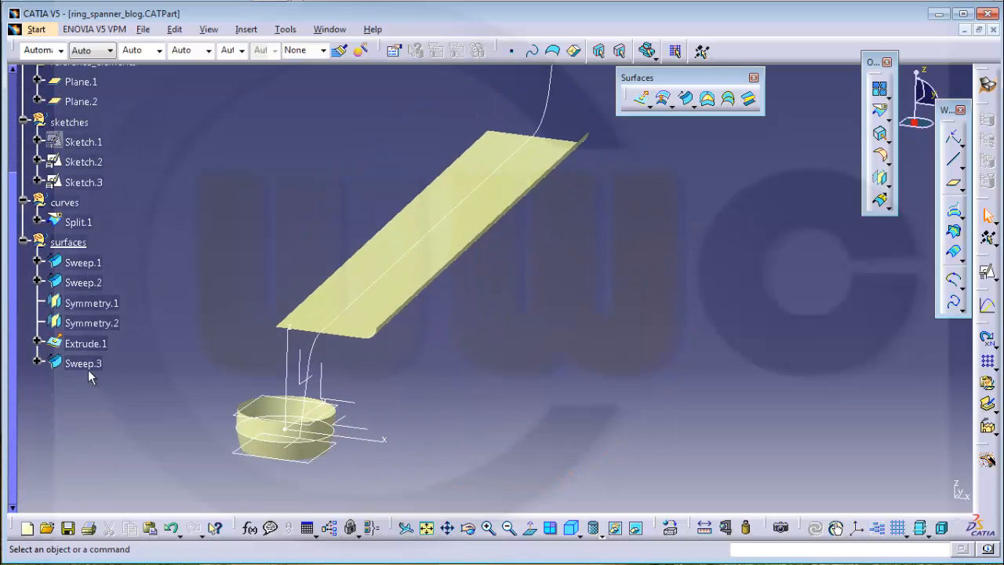
{"action": "left_click", "coordinate": [881, 182]}
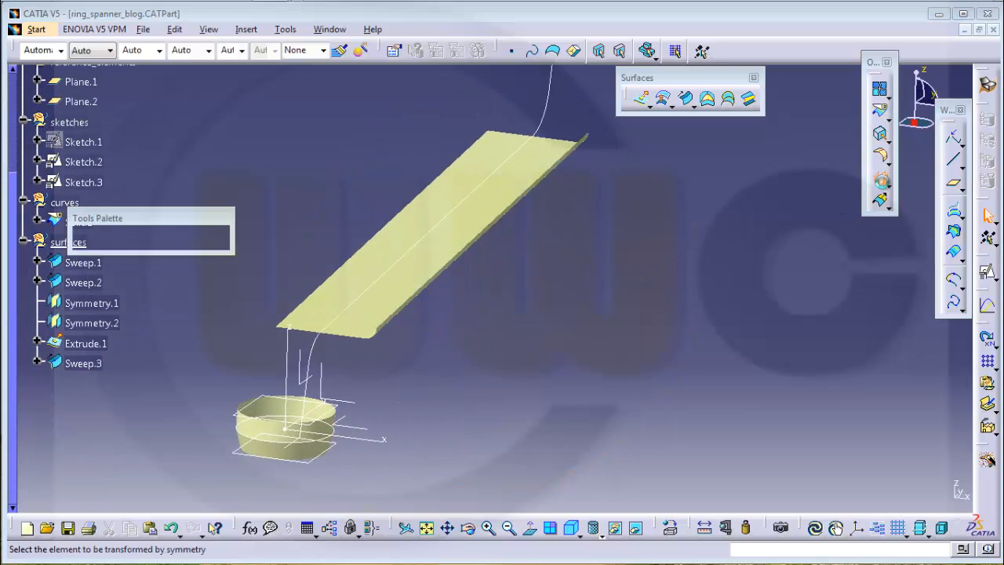
{"action": "left_click", "coordinate": [87, 364]}
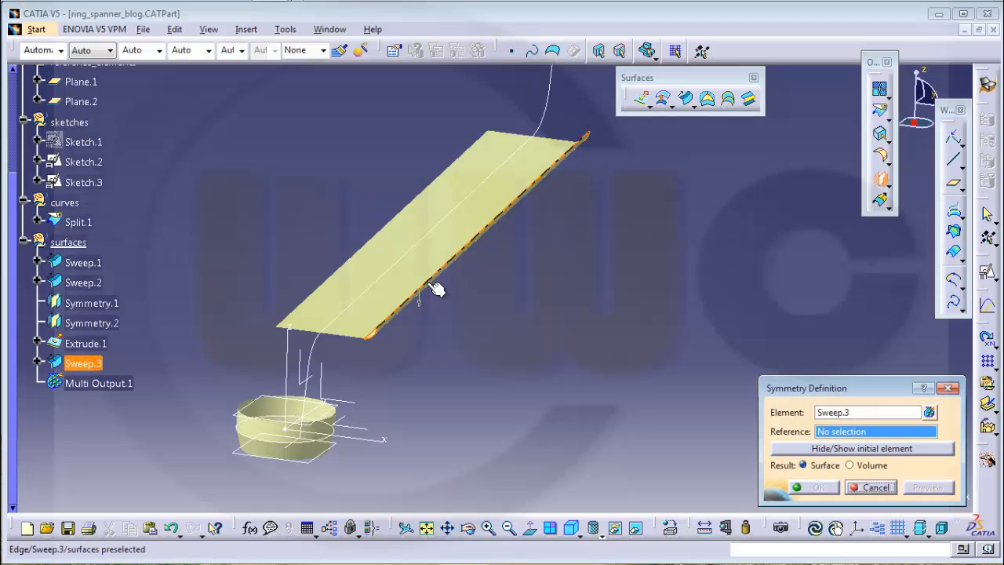
{"action": "left_click", "coordinate": [310, 374]}
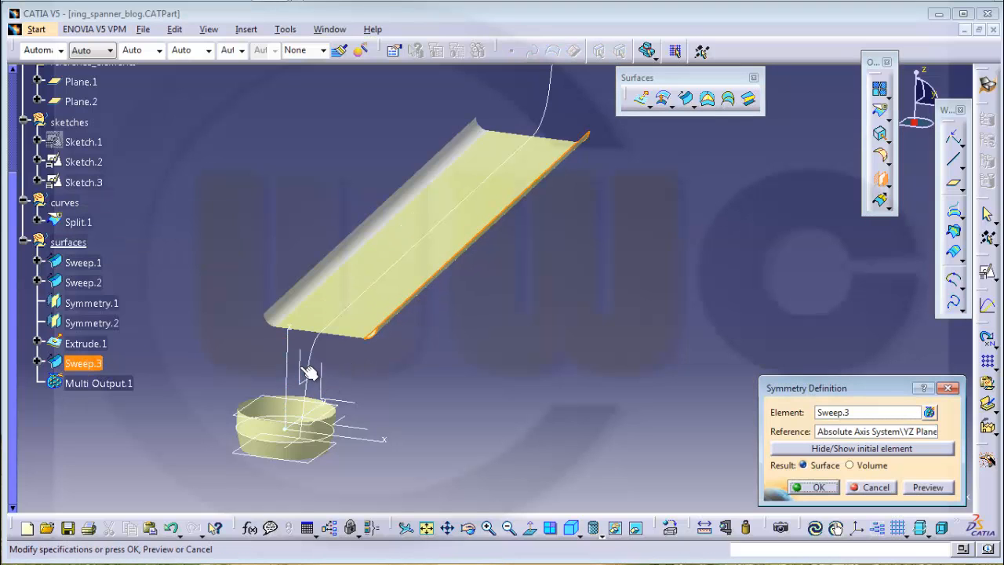
{"action": "left_click", "coordinate": [817, 488]}
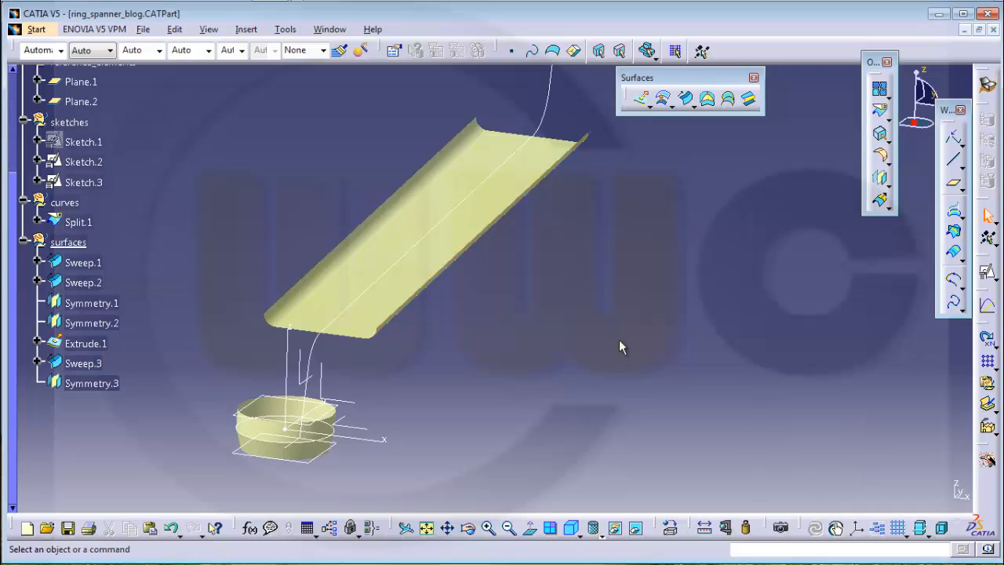
Set the first limit dimension of the handle surface Extrude.1 to 17/2, giving 8.5 mm
{"action": "middle_click_drag", "start_coordinate": [621, 343], "coordinate": [604, 249]}
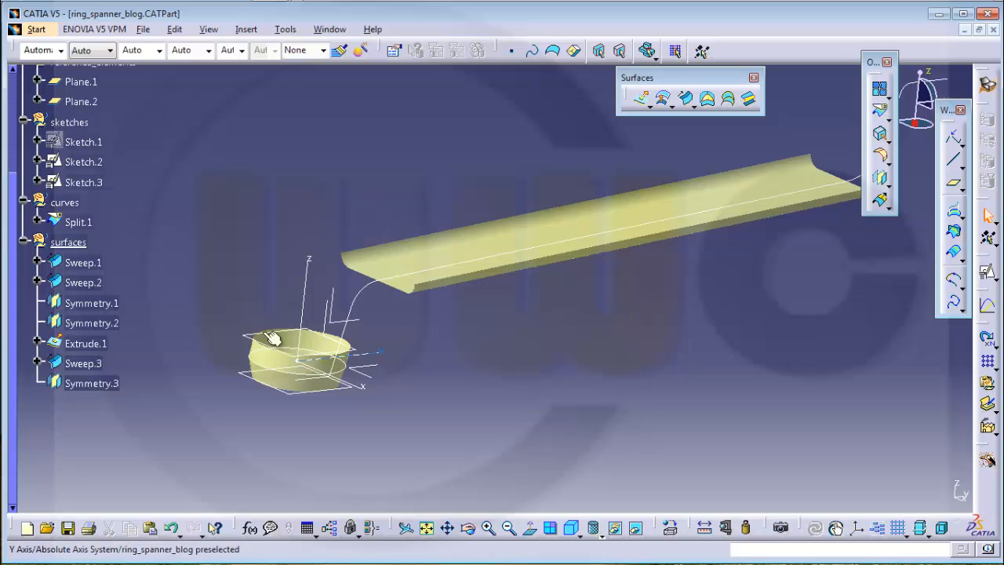
{"action": "middle_click_drag", "start_coordinate": [352, 305], "coordinate": [357, 367]}
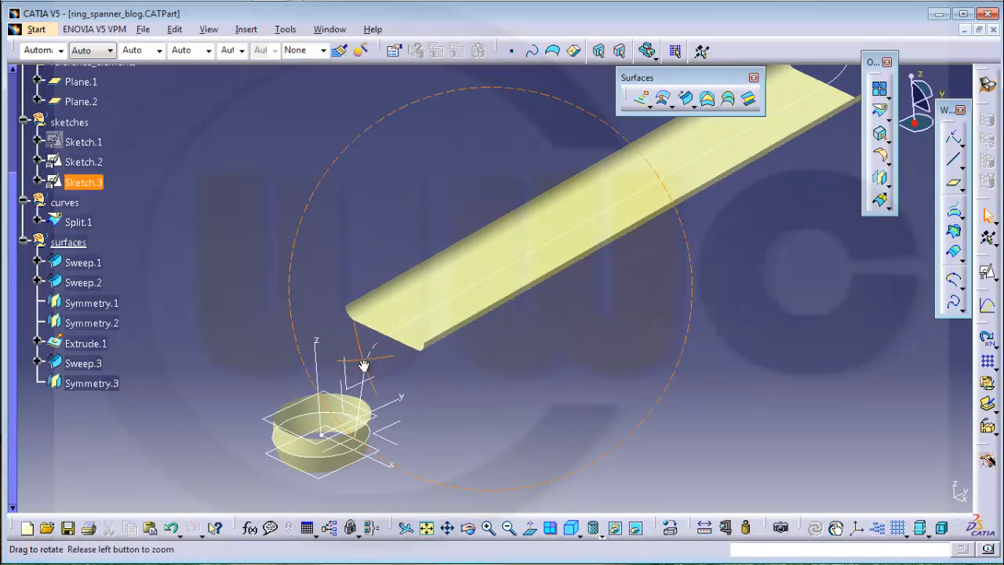
{"action": "double_click", "coordinate": [93, 343]}
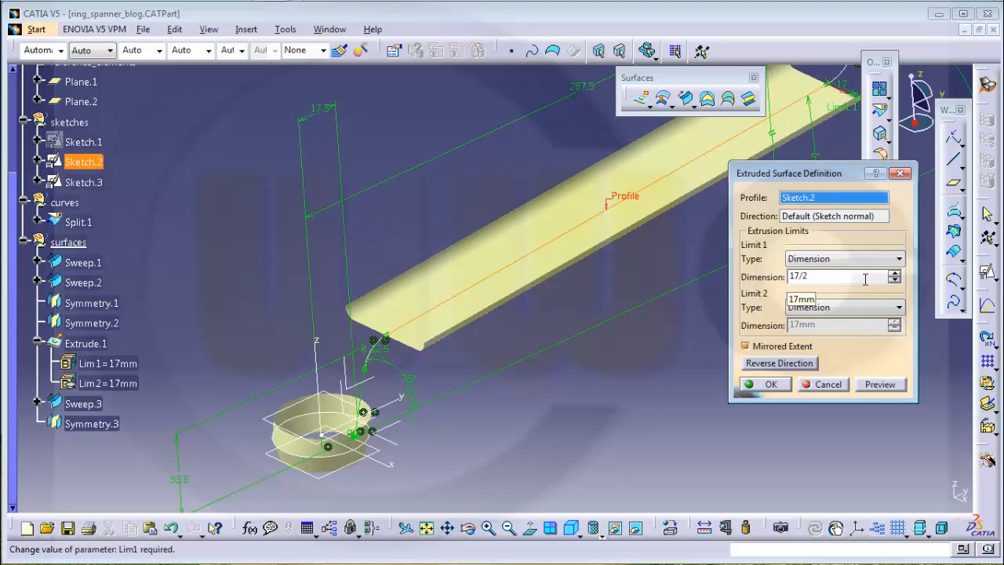
{"action": "key", "text": "Return"}
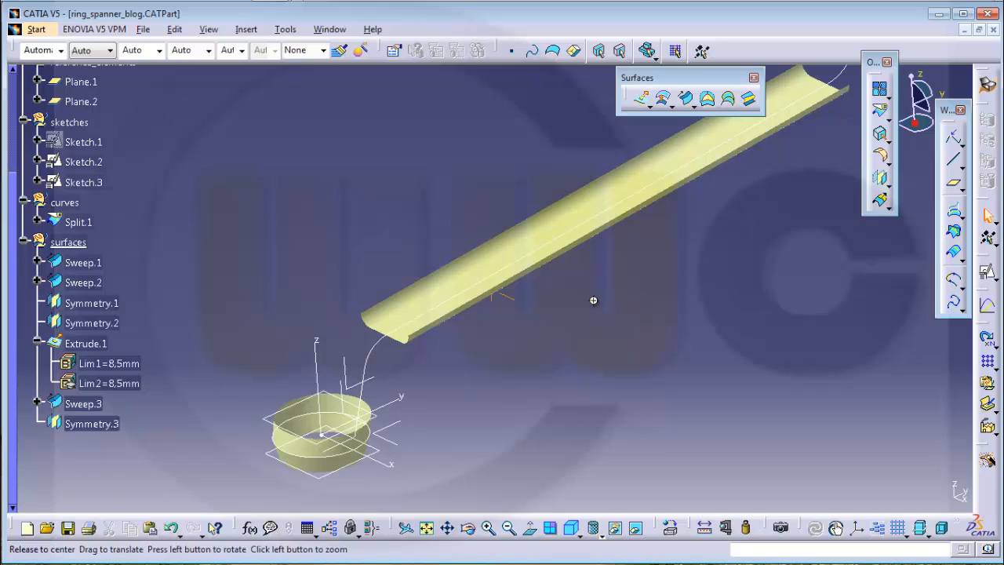
{"action": "middle_click_drag", "start_coordinate": [593, 300], "coordinate": [598, 334]}
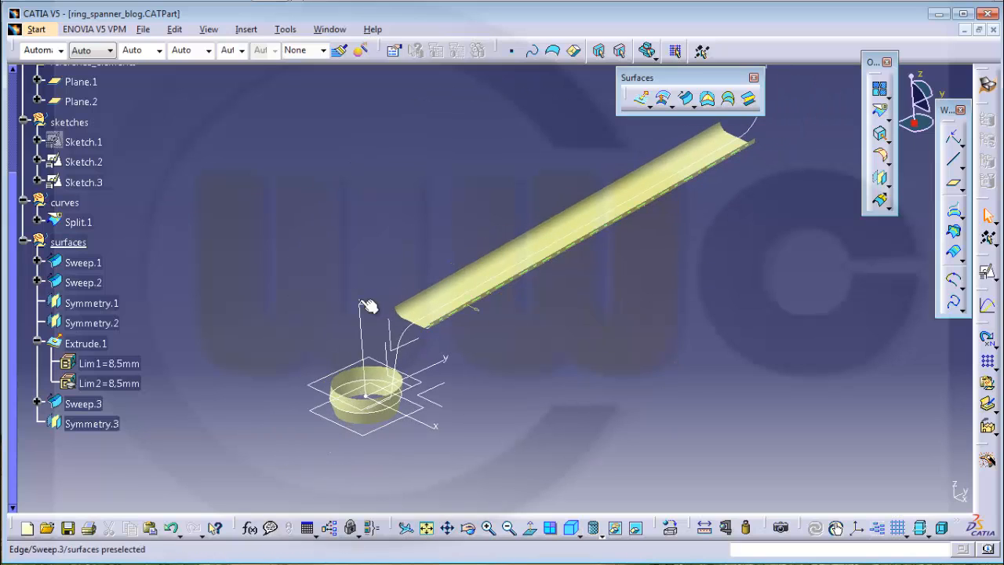
{"action": "left_click", "coordinate": [37, 342]}
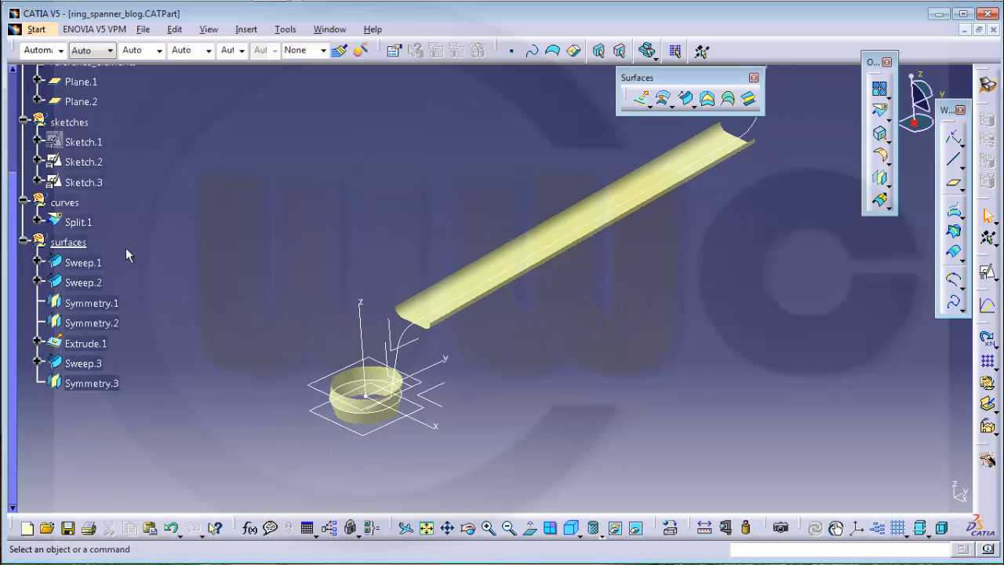
{"action": "scroll", "coordinate": [116, 213], "scroll_direction": "up", "scroll_amount": 2}
{"action": "right_click", "coordinate": [71, 248]}
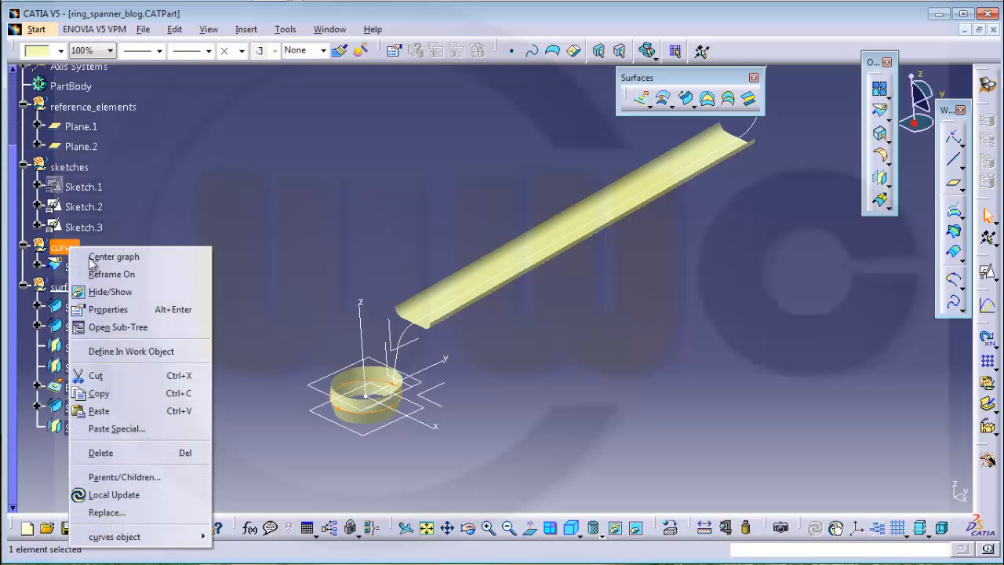
{"action": "left_click", "coordinate": [135, 351]}
{"action": "middle_click_drag", "start_coordinate": [563, 375], "coordinate": [549, 340]}
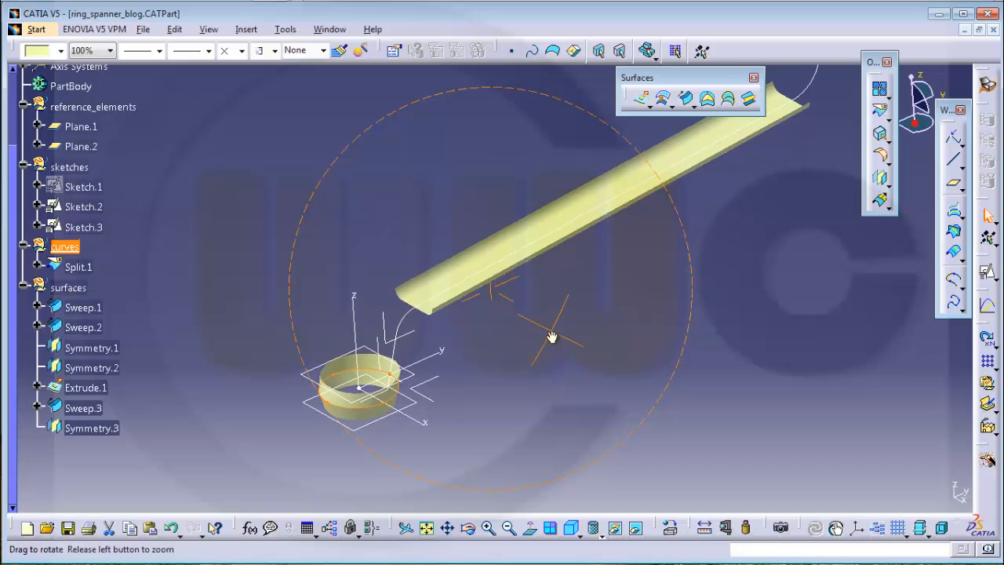
{"action": "left_click", "coordinate": [480, 256]}
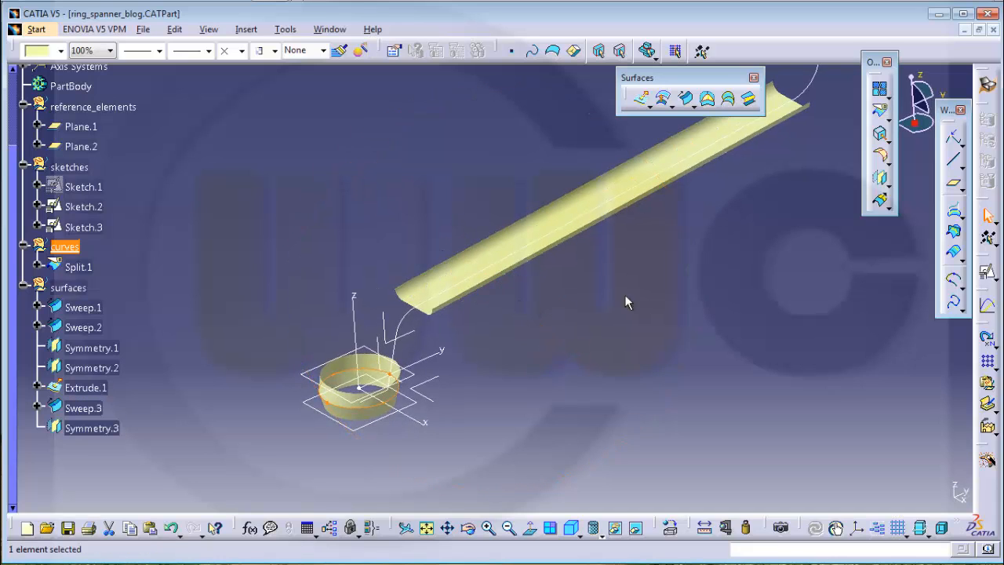
{"action": "right_click", "coordinate": [68, 287]}
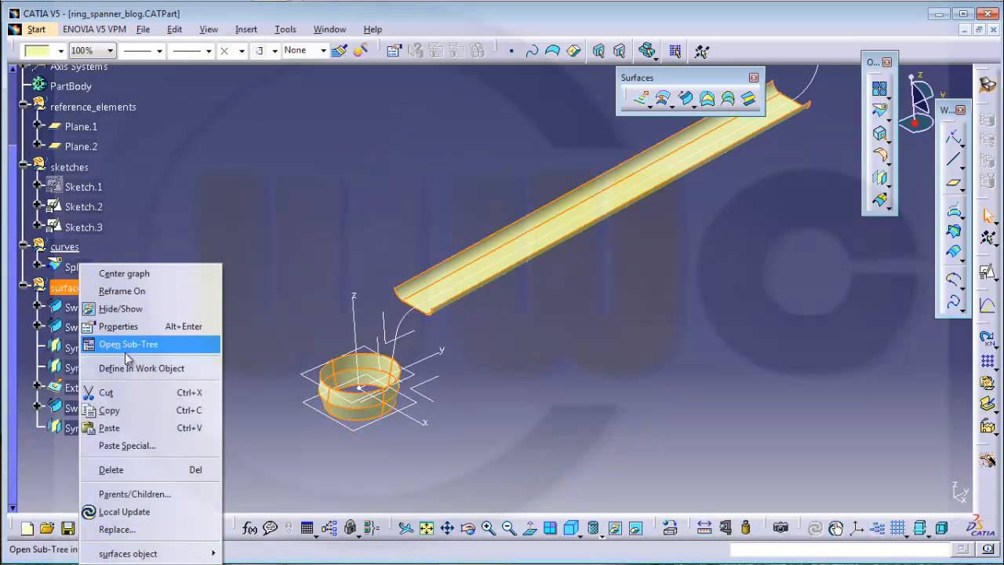
{"action": "left_click", "coordinate": [133, 362]}
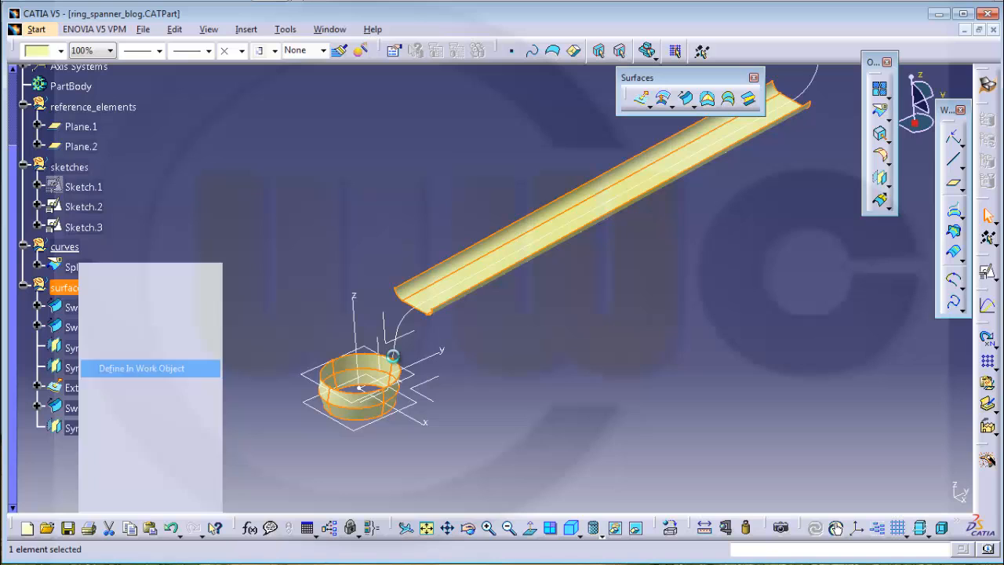
Join Sweep.3, Symmetry.3 and Extrude.1 into a single handle surface
{"action": "left_click", "coordinate": [880, 89]}
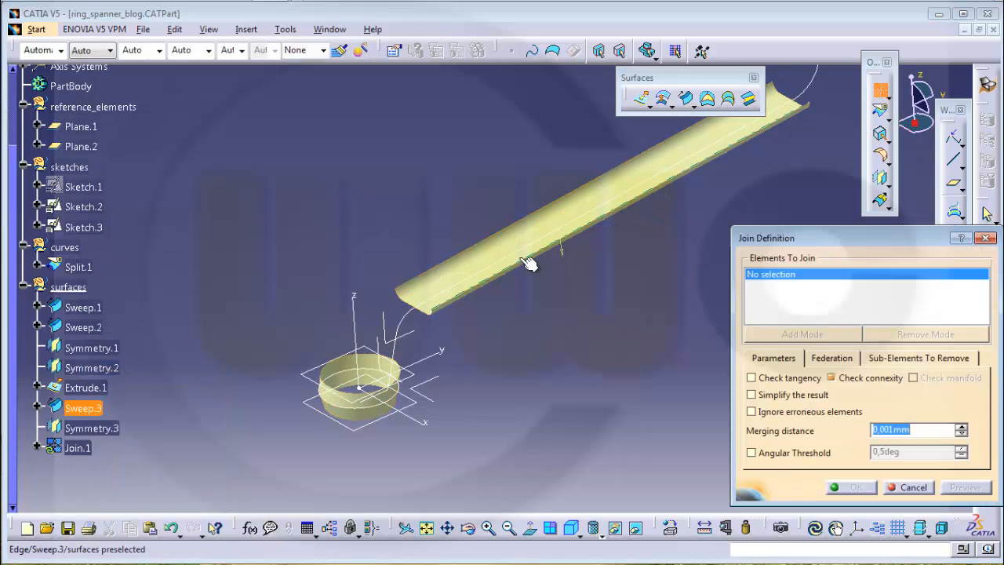
{"action": "left_click", "coordinate": [90, 409]}
{"action": "left_click", "coordinate": [94, 428]}
{"action": "left_click", "coordinate": [84, 387]}
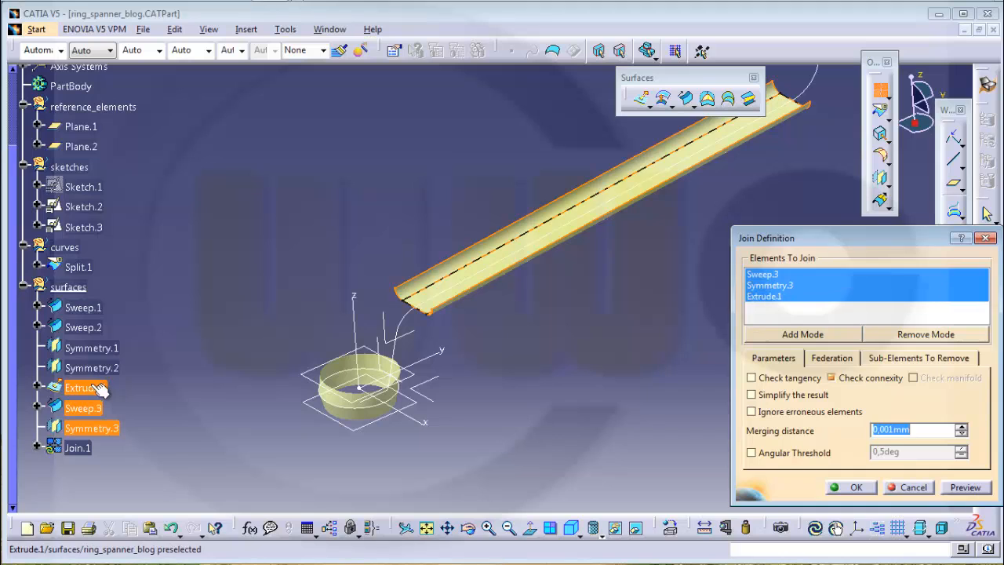
{"action": "left_click", "coordinate": [853, 488]}
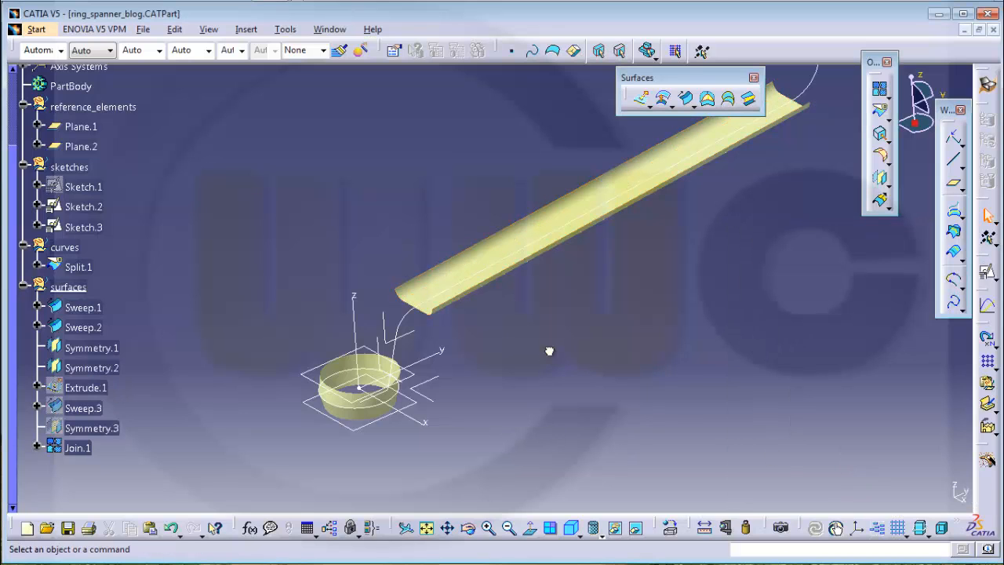
Make the curves set the in-work object and extract the joined handle's end edge nearest the ring with tangent continuity
{"action": "right_click", "coordinate": [63, 247]}
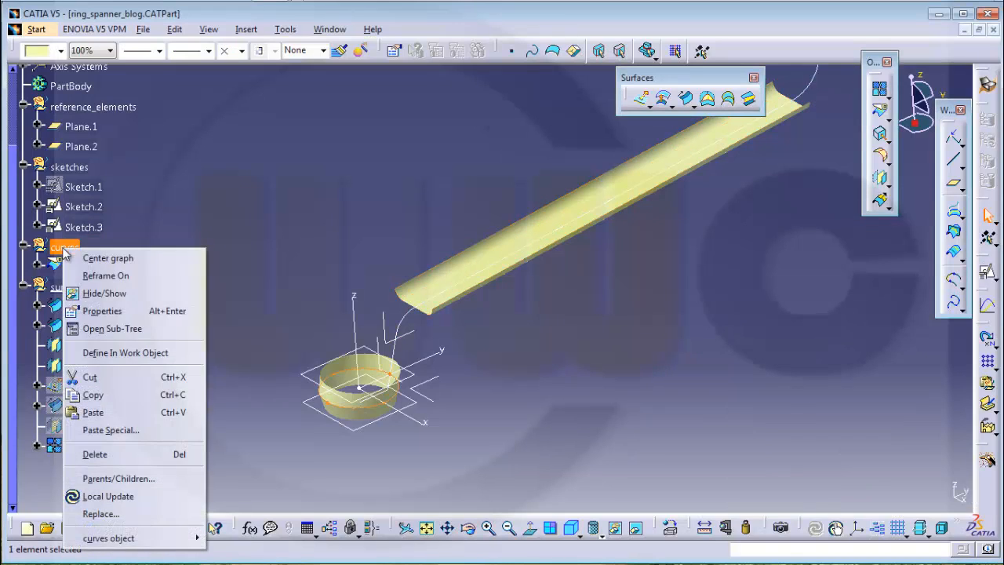
{"action": "left_click", "coordinate": [125, 354]}
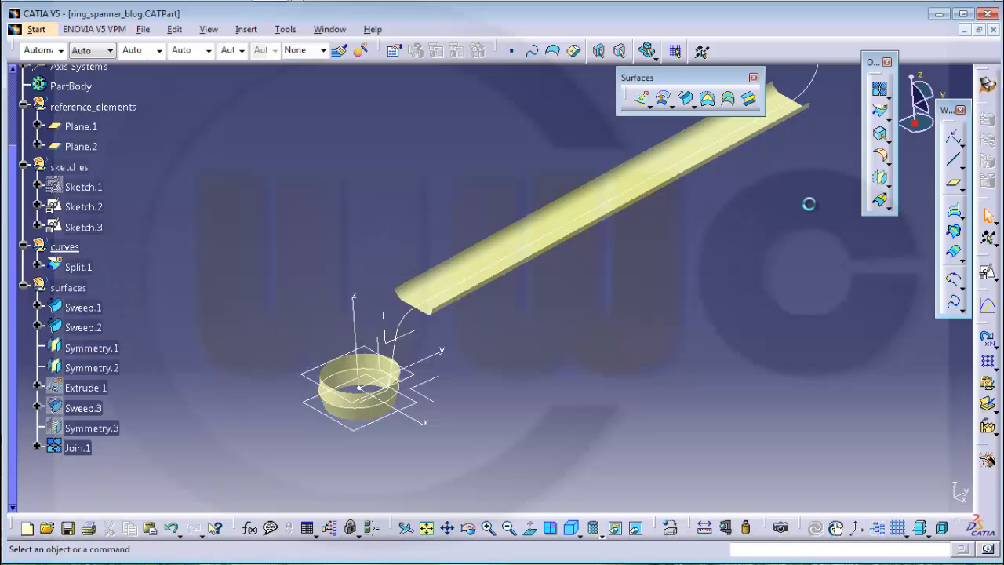
{"action": "left_click", "coordinate": [878, 135]}
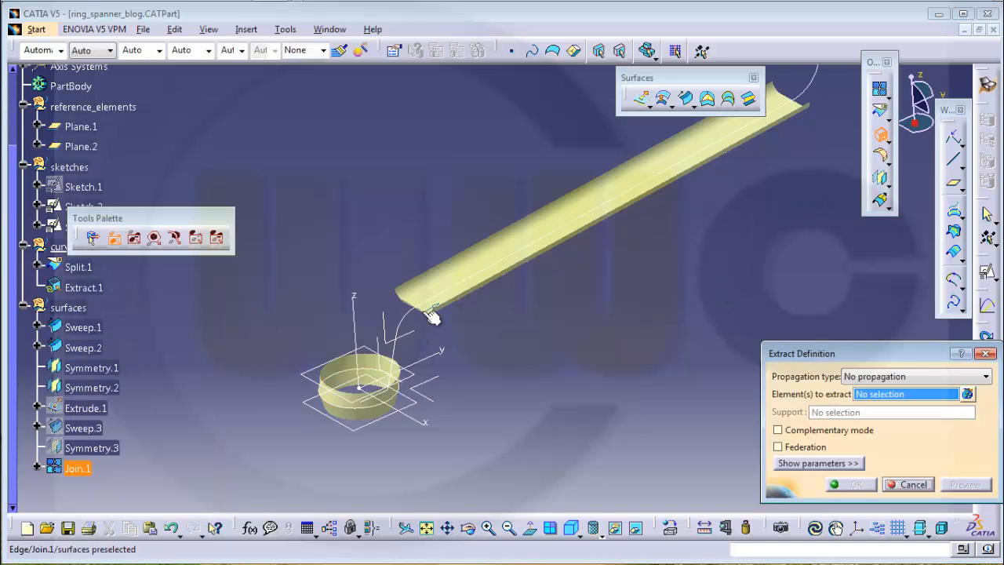
{"action": "left_click", "coordinate": [414, 306]}
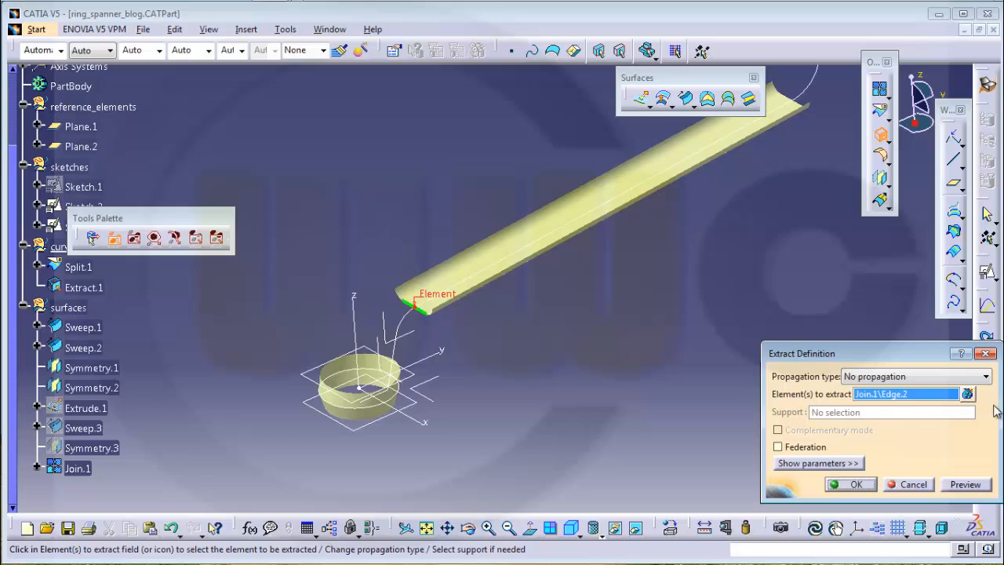
{"action": "left_click", "coordinate": [987, 376]}
{"action": "left_click", "coordinate": [891, 404]}
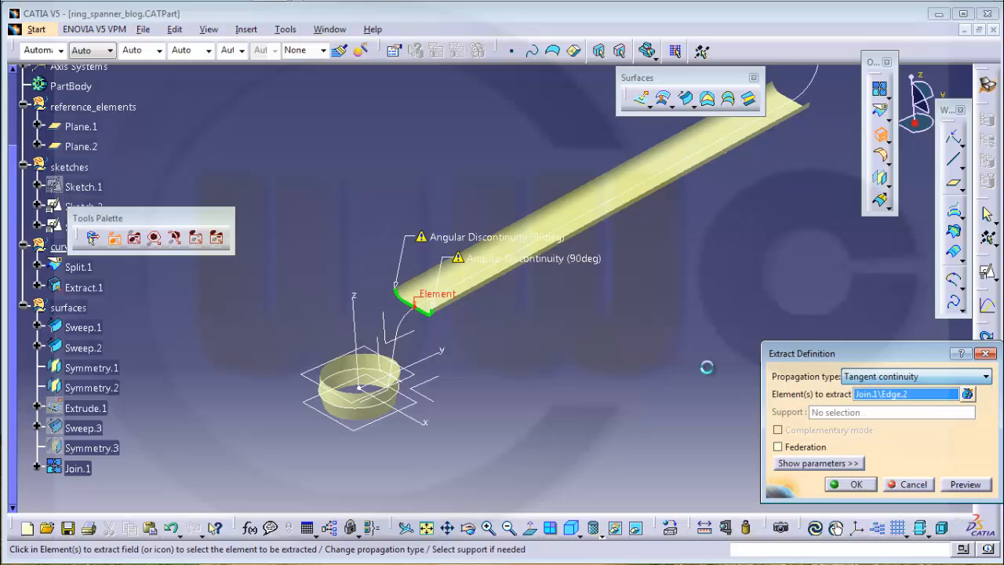
{"action": "left_click", "coordinate": [853, 483]}
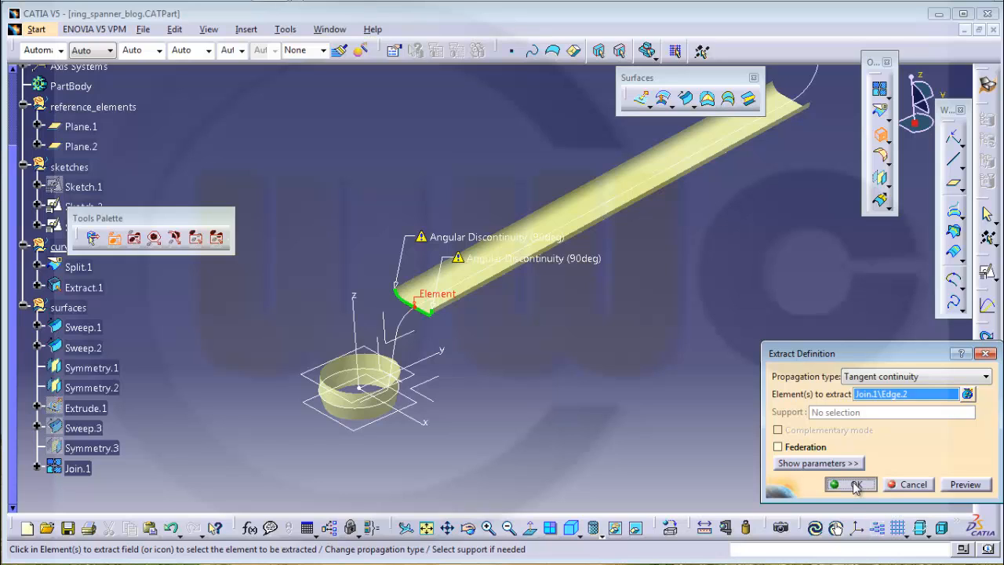
Extract both halves of the ring's upper rim edge as separate curves with tangent continuity
{"action": "middle_click_drag", "start_coordinate": [522, 360], "coordinate": [523, 348]}
{"action": "middle_click_drag", "start_coordinate": [189, 359], "coordinate": [206, 312]}
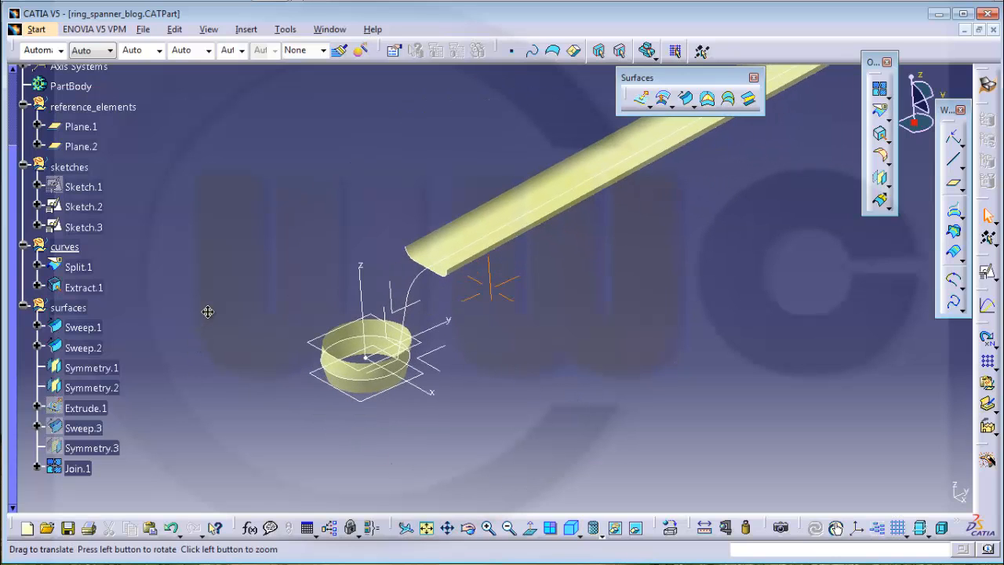
{"action": "middle_click_drag", "start_coordinate": [500, 361], "coordinate": [573, 226]}
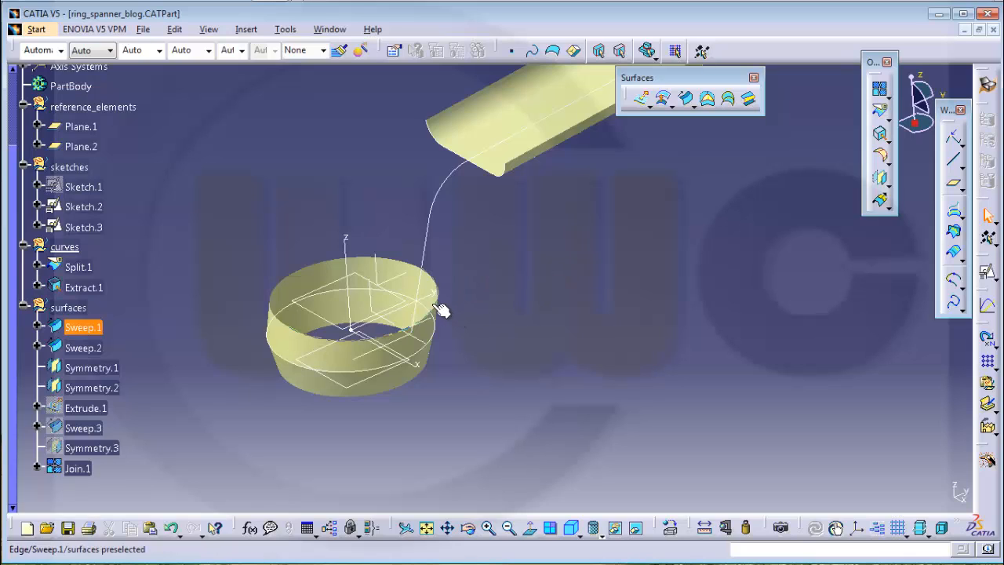
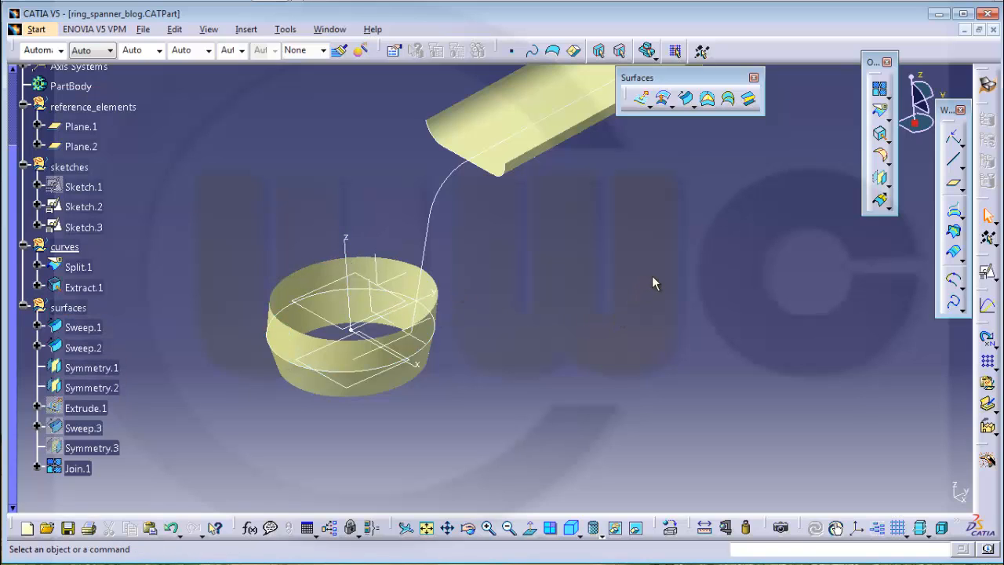
{"action": "left_click", "coordinate": [882, 136]}
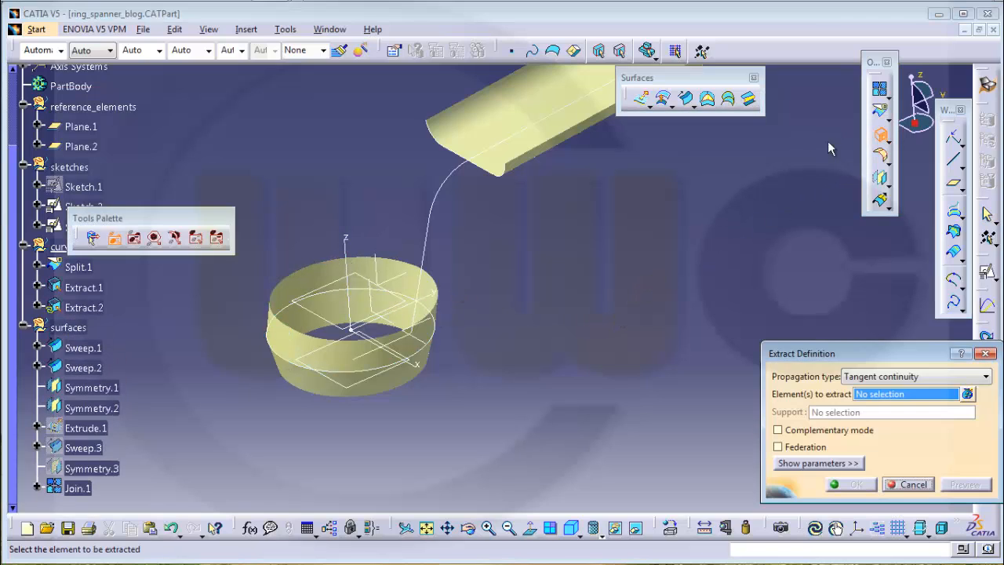
{"action": "left_click", "coordinate": [443, 310]}
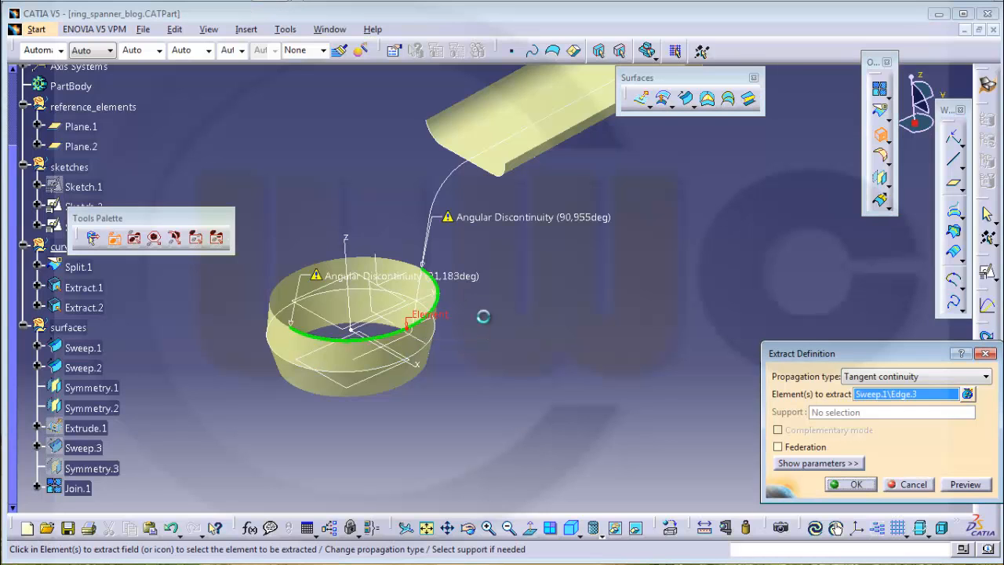
{"action": "left_click", "coordinate": [856, 484]}
{"action": "left_click", "coordinate": [881, 136]}
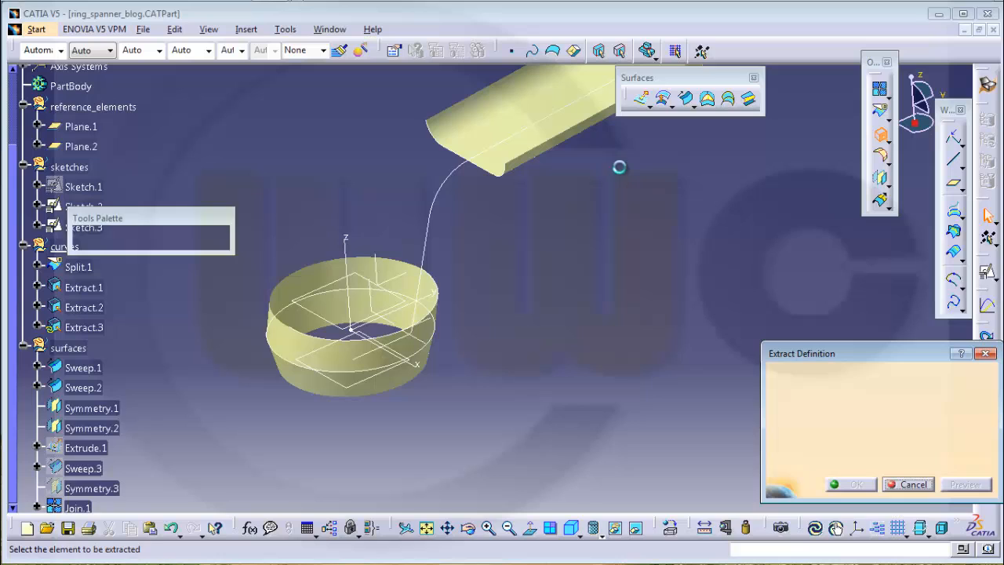
{"action": "left_click", "coordinate": [333, 265]}
{"action": "left_click", "coordinate": [856, 484]}
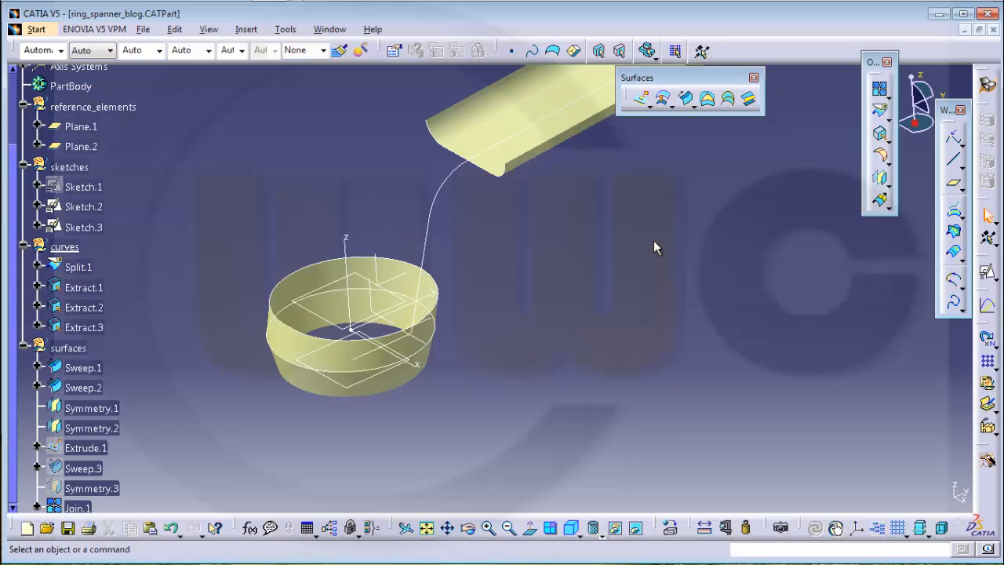
Join the two extracted upper rim curves, Extract.2 and Extract.3, into a single closed curve
{"action": "left_click", "coordinate": [881, 114]}
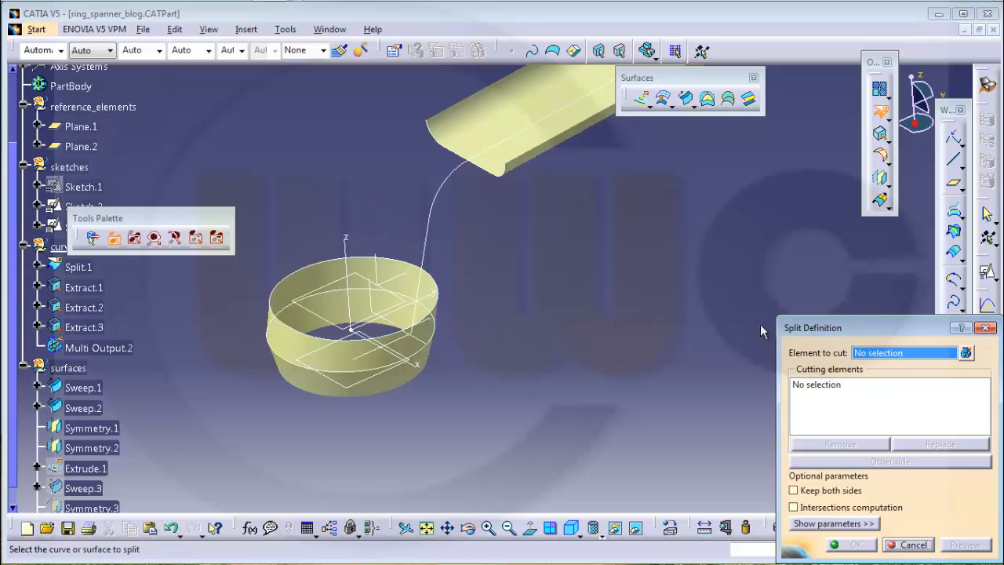
{"action": "left_click", "coordinate": [910, 545]}
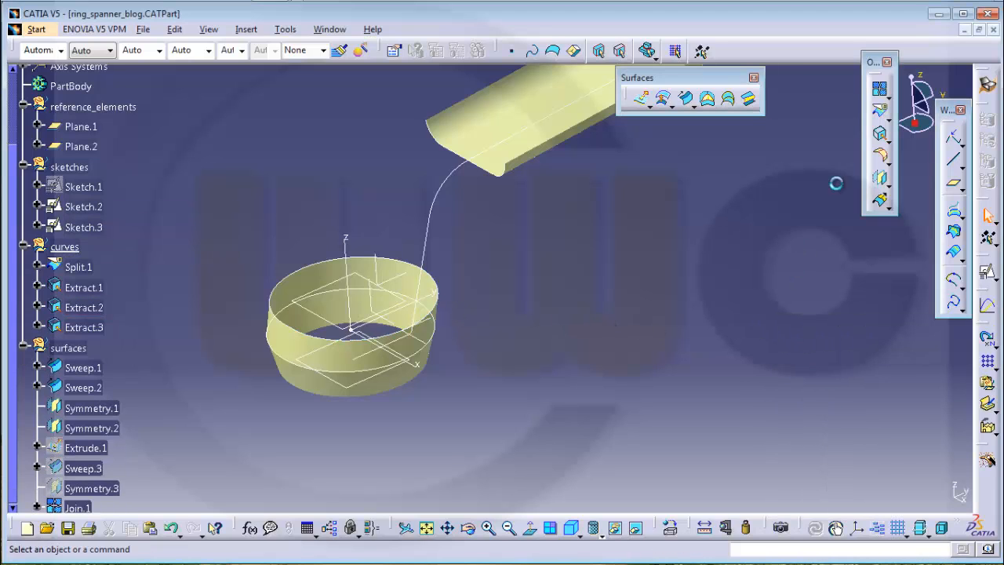
{"action": "left_click", "coordinate": [880, 89]}
{"action": "left_click", "coordinate": [435, 312]}
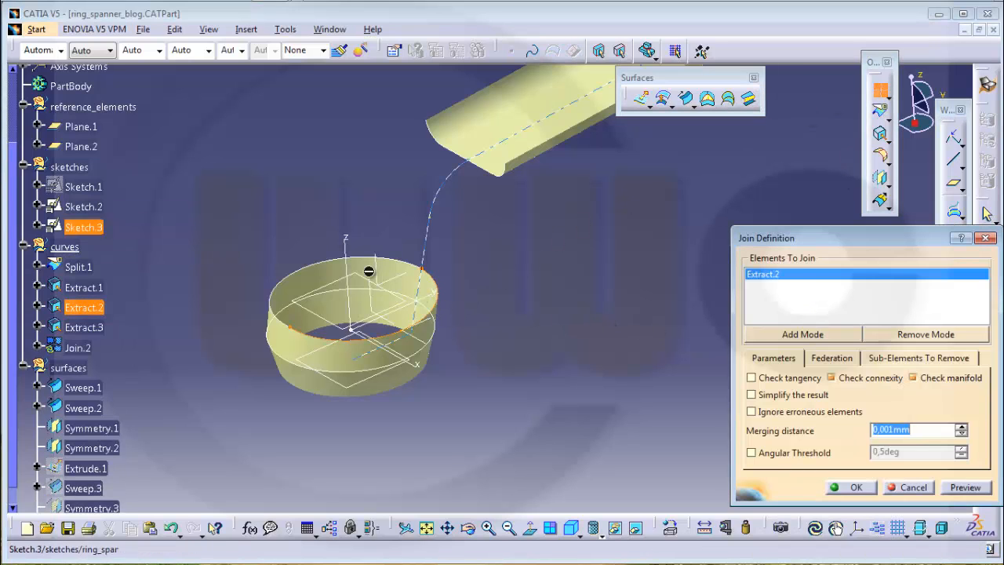
{"action": "left_click", "coordinate": [393, 273]}
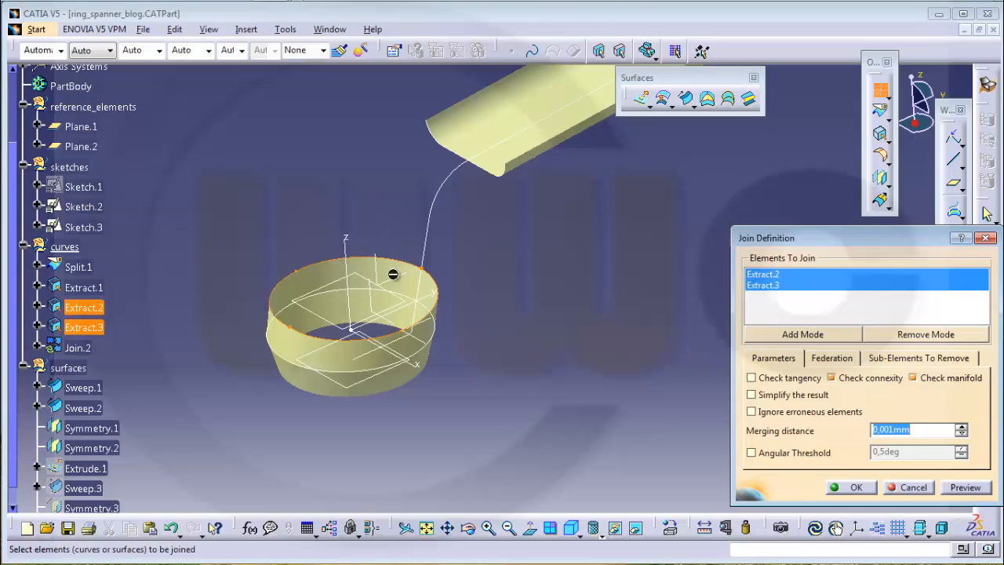
{"action": "left_click", "coordinate": [856, 487]}
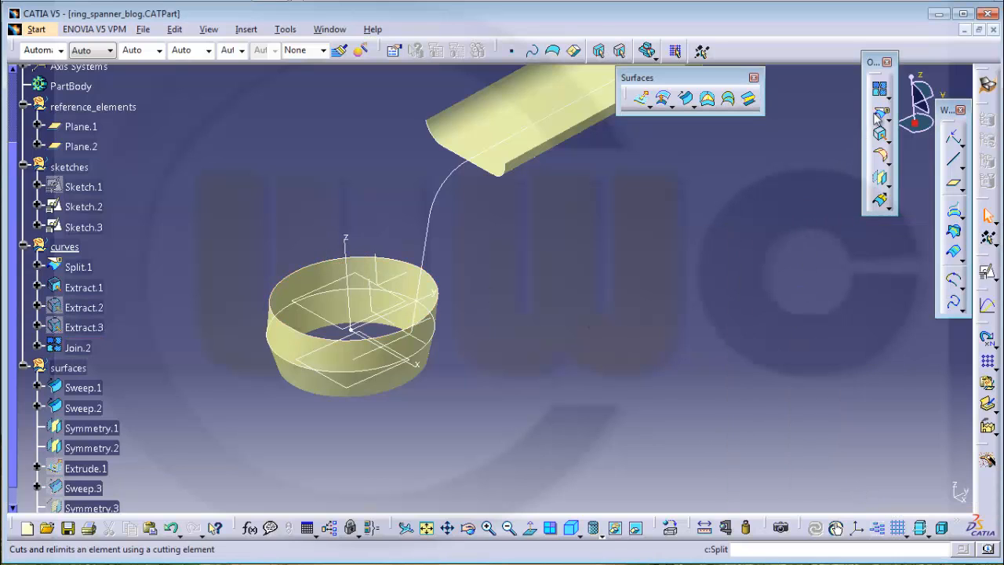
Split the joined rim curve Join.2 with the absolute axis system's ZX plane, keeping both sides
{"action": "left_click", "coordinate": [880, 110]}
{"action": "left_click", "coordinate": [437, 296]}
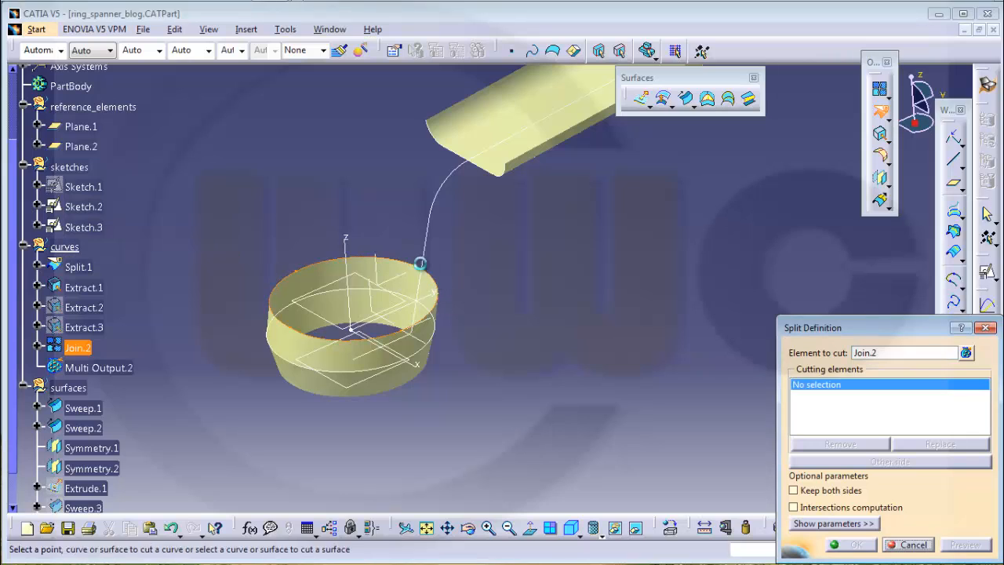
{"action": "left_click", "coordinate": [377, 310]}
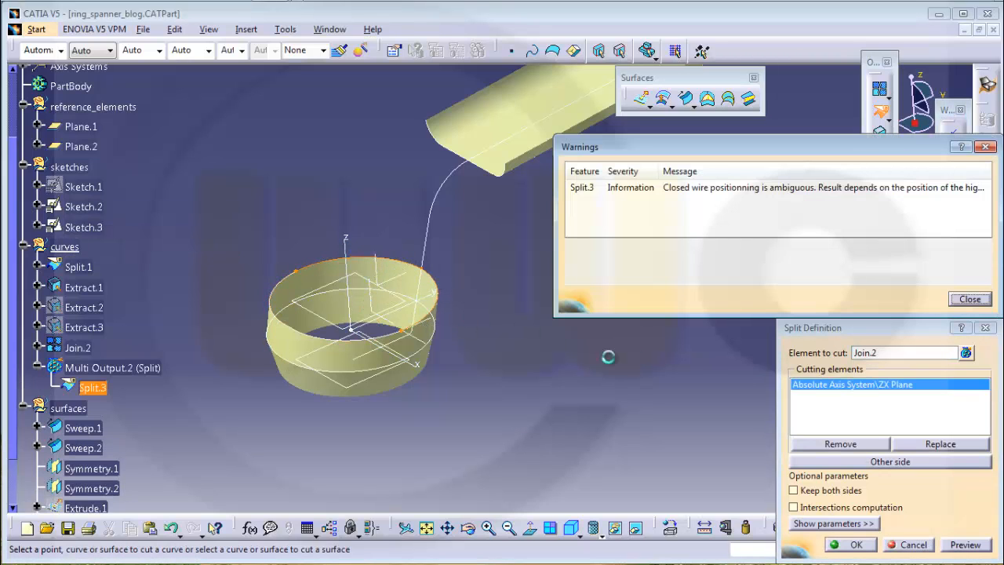
{"action": "left_click", "coordinate": [969, 300]}
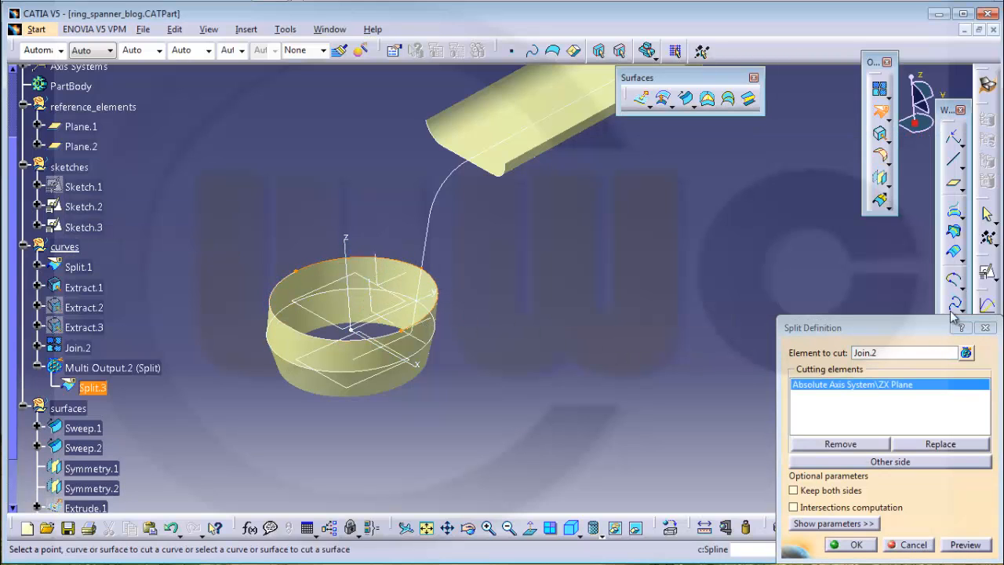
{"action": "left_click", "coordinate": [793, 490]}
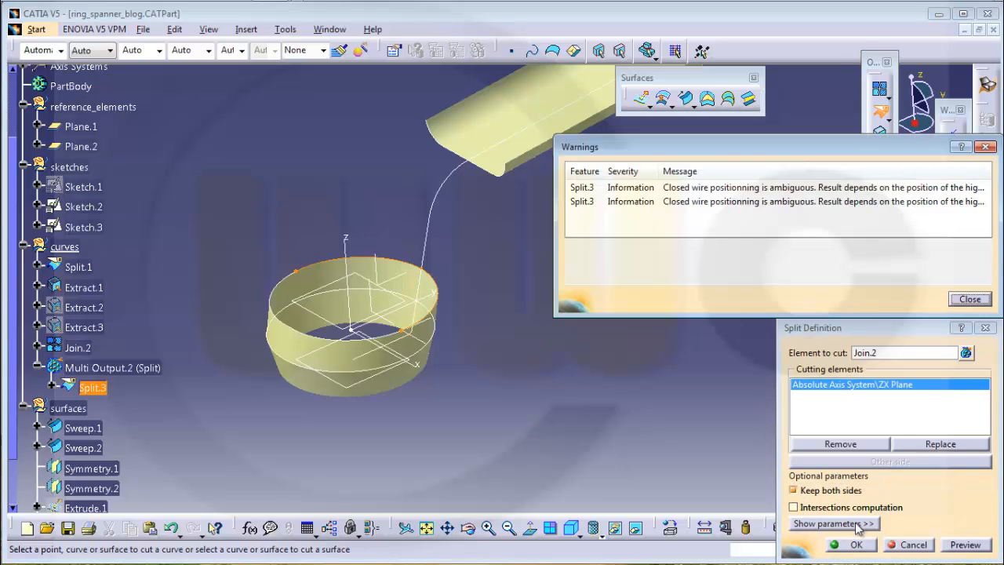
{"action": "left_click", "coordinate": [970, 299]}
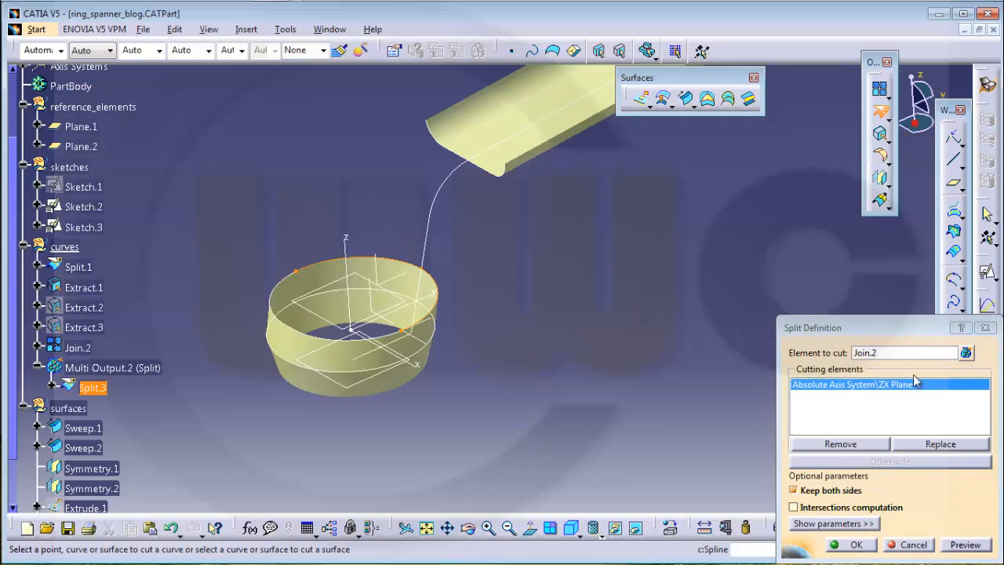
{"action": "left_click", "coordinate": [857, 543]}
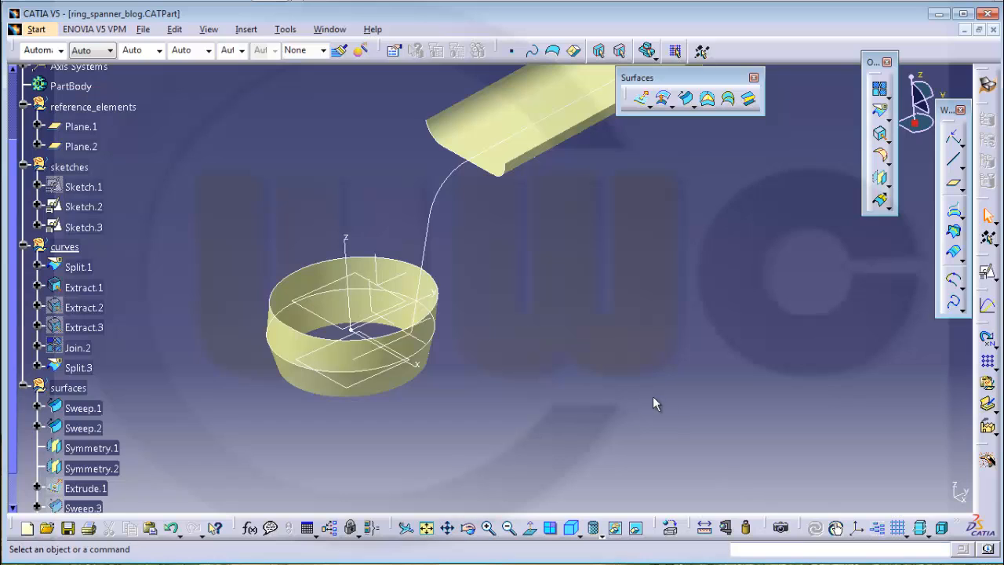
Colour the handle's end-edge curve Extract.1 magenta and set its line thickness to 4: 1 mm
{"action": "scroll", "coordinate": [159, 370], "scroll_direction": "down", "scroll_amount": 2}
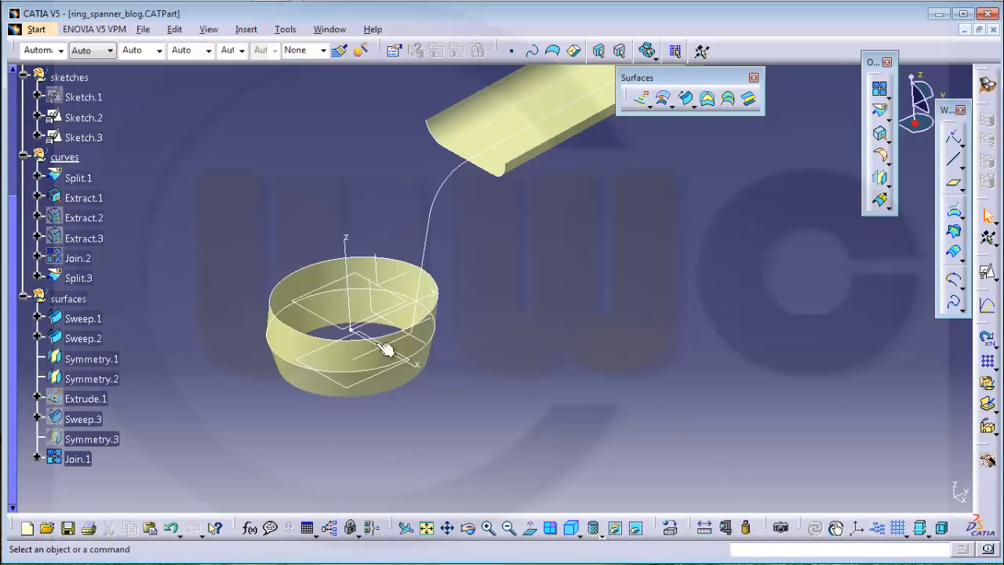
{"action": "scroll", "coordinate": [186, 264], "scroll_direction": "up", "scroll_amount": 1}
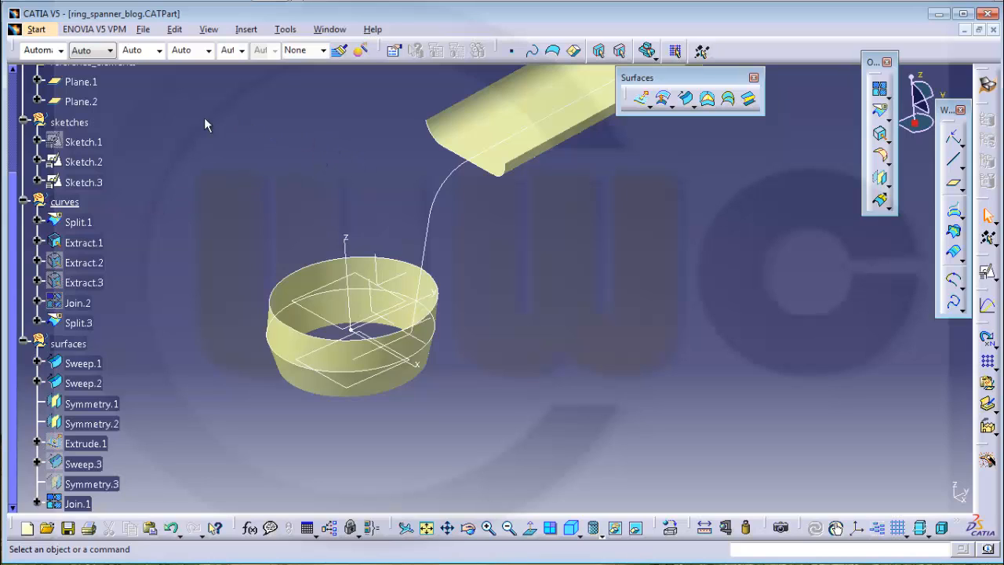
{"action": "left_click", "coordinate": [434, 143]}
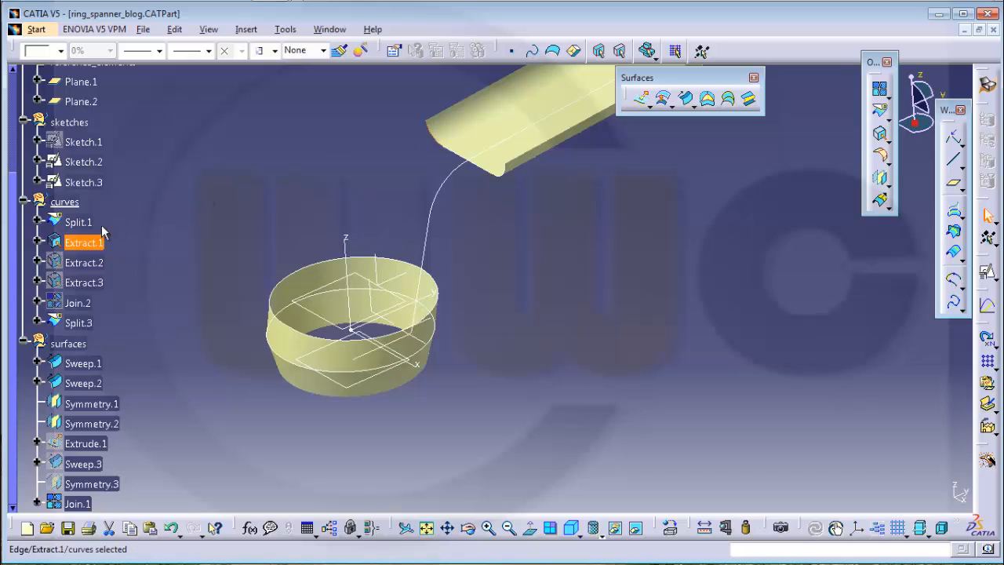
{"action": "left_click", "coordinate": [60, 50]}
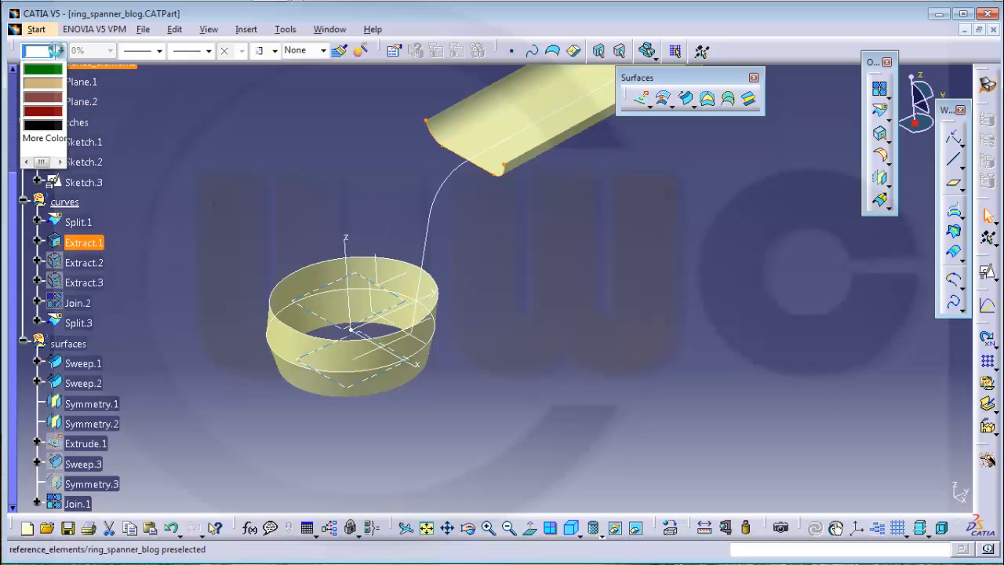
{"action": "left_click", "coordinate": [44, 170]}
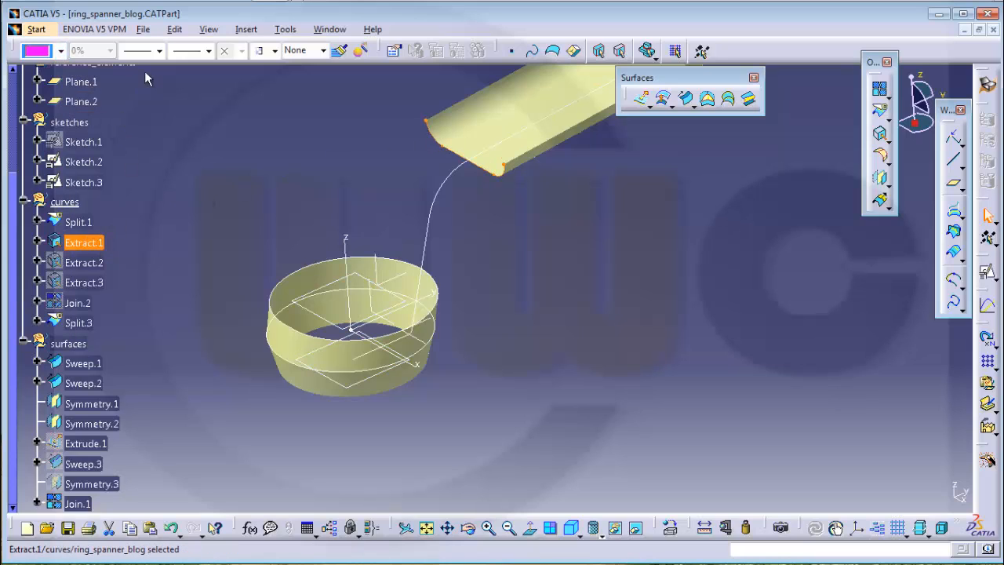
{"action": "left_click", "coordinate": [159, 50]}
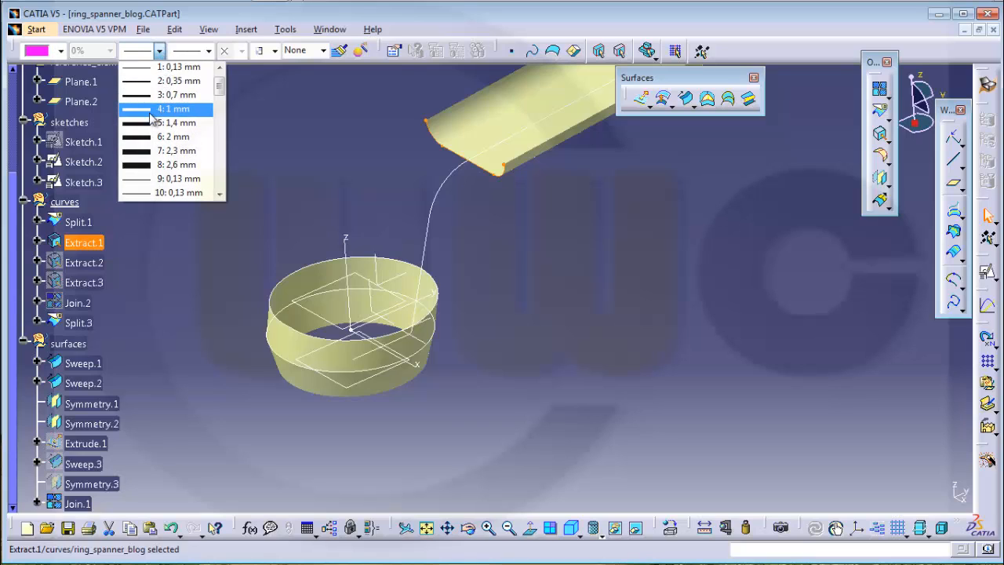
{"action": "left_click", "coordinate": [150, 111]}
{"action": "left_click", "coordinate": [574, 280]}
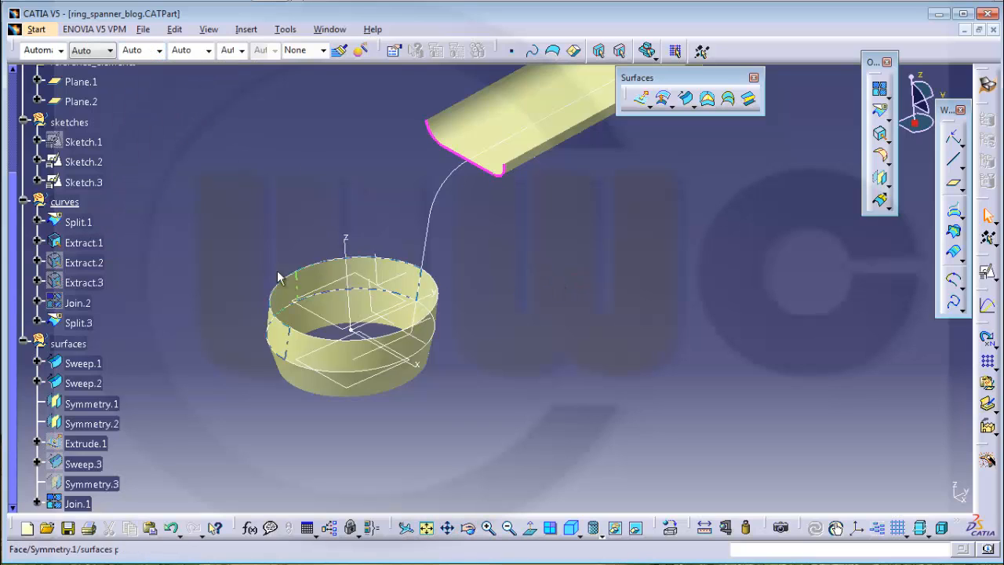
Copy the graphic properties of the handle's magenta end curve onto the split rim curve Split.3 with the Painter
{"action": "left_click", "coordinate": [92, 323]}
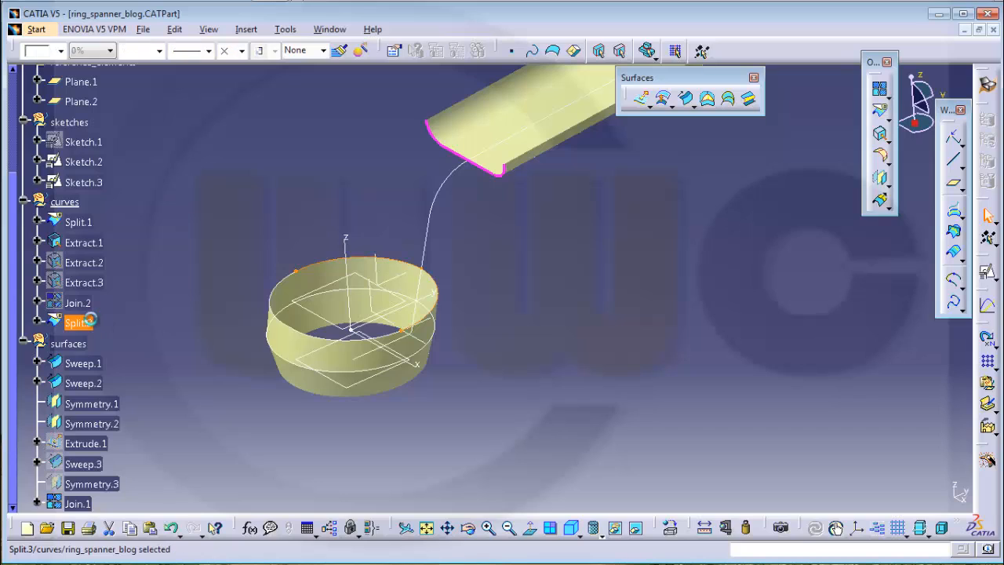
{"action": "left_click", "coordinate": [316, 121]}
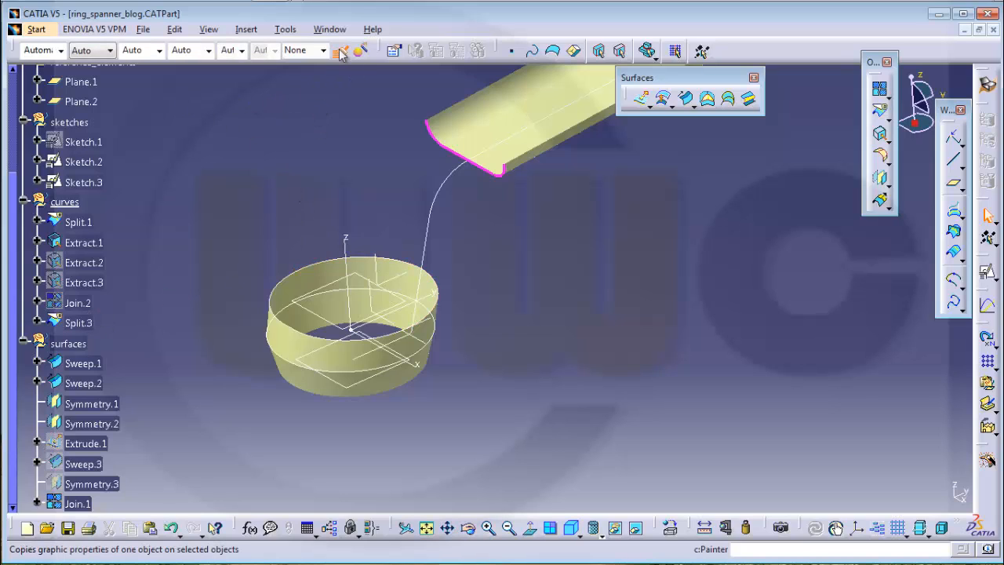
{"action": "left_click", "coordinate": [341, 53]}
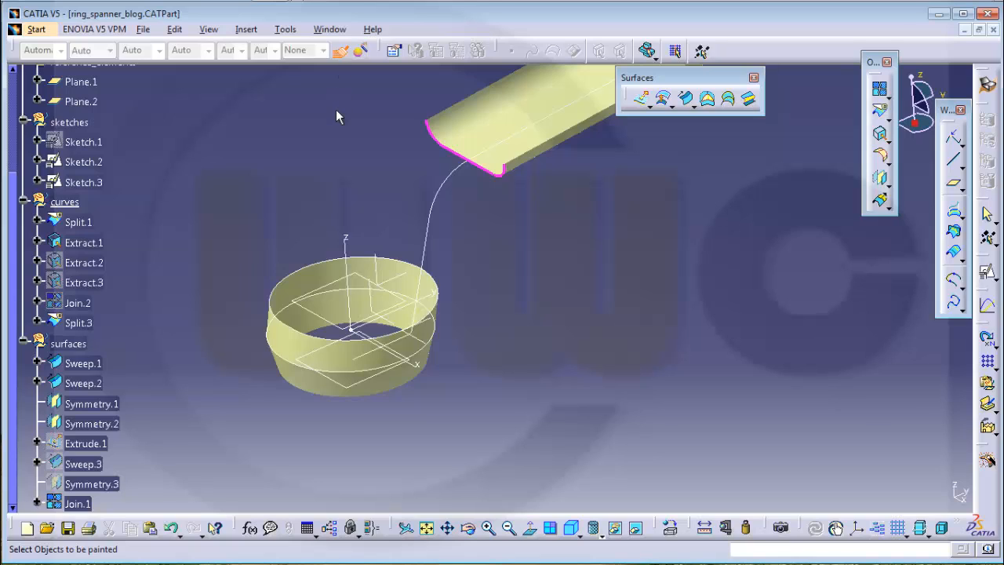
{"action": "left_click", "coordinate": [331, 265]}
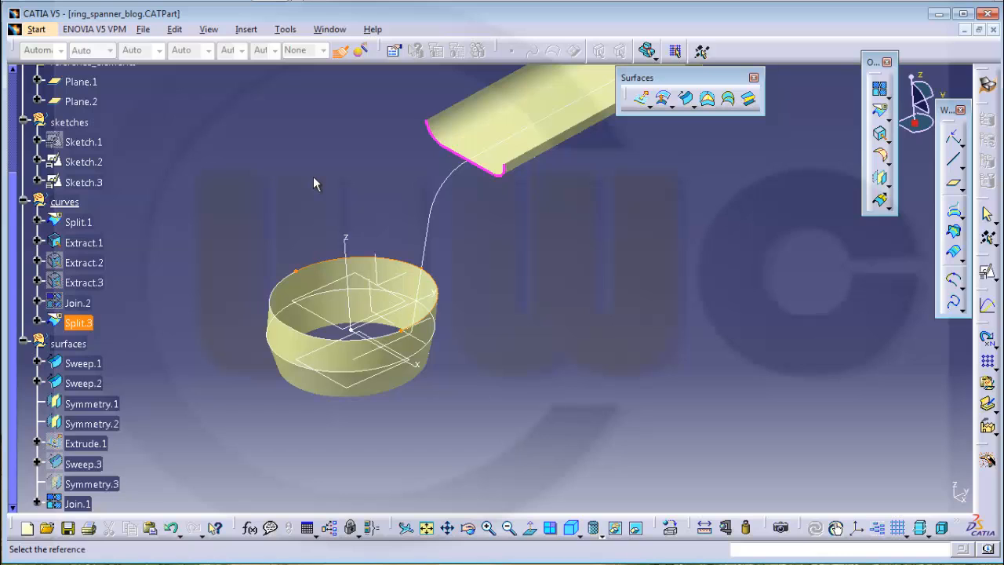
{"action": "left_click", "coordinate": [462, 161]}
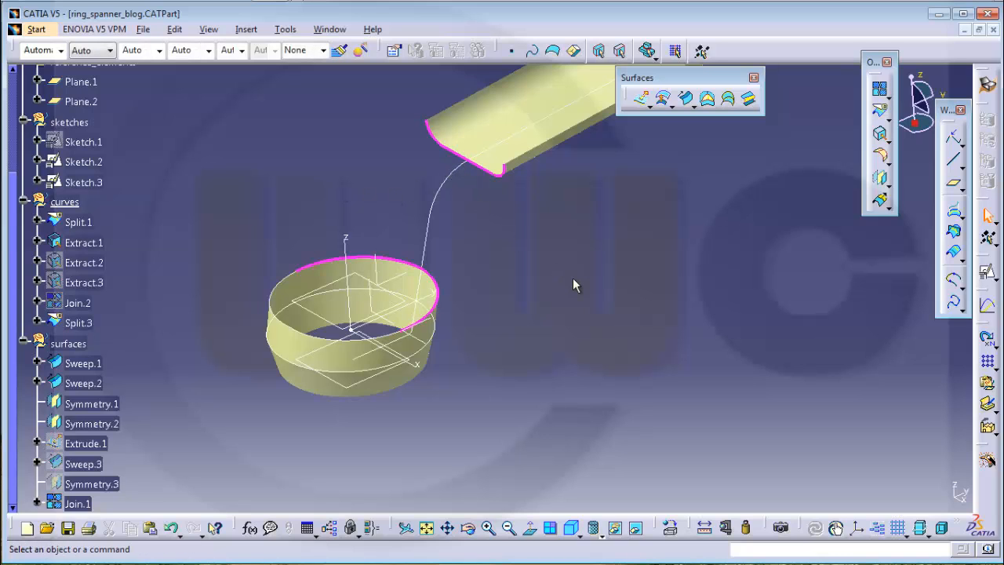
Define the surfaces geometrical set as the in-work object
{"action": "mouse_move", "coordinate": [571, 277]}
{"action": "middle_mouse_down"}
{"action": "mouse_move", "coordinate": [551, 260]}
{"action": "mouse_move", "coordinate": [498, 254]}
{"action": "mouse_move", "coordinate": [474, 273]}
{"action": "middle_mouse_up"}
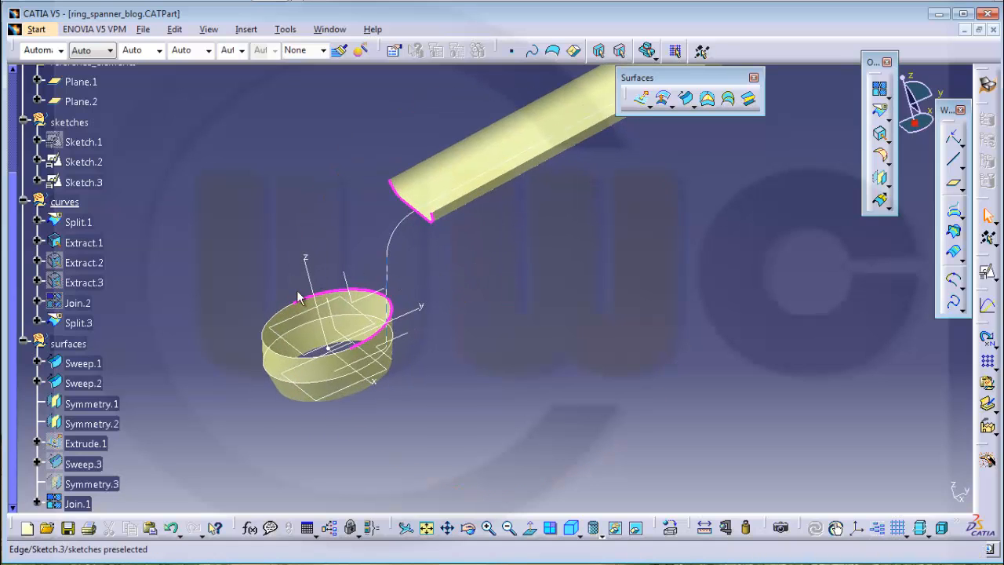
{"action": "scroll", "coordinate": [167, 314], "scroll_direction": "down", "scroll_amount": 3}
{"action": "right_click", "coordinate": [77, 258]}
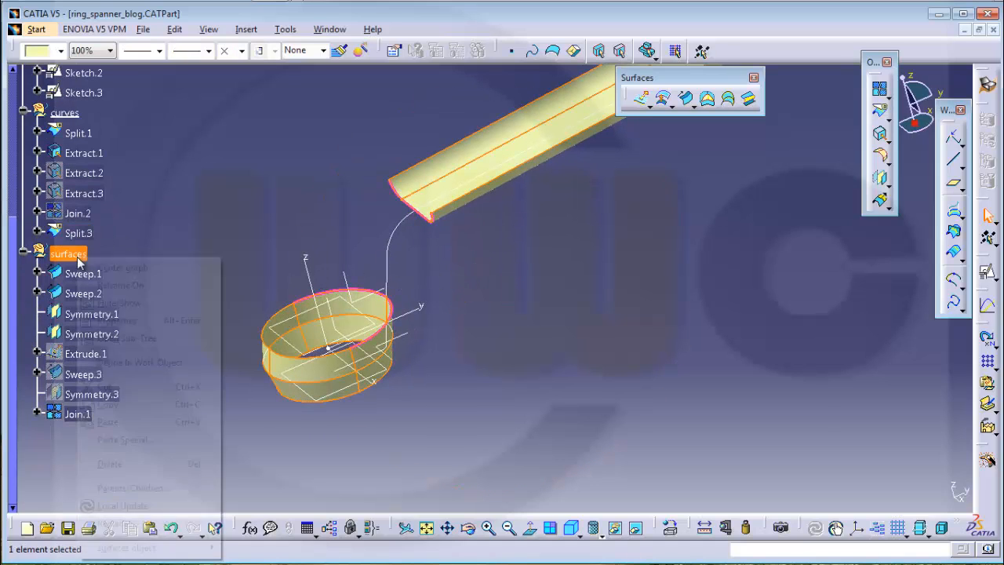
{"action": "left_click", "coordinate": [118, 362]}
Start a Blend with Extract.1 as first curve, Split.3 as second curve and the handle surface Join.1 as first support
{"action": "mouse_move", "coordinate": [537, 308]}
{"action": "middle_mouse_down"}
{"action": "mouse_move", "coordinate": [591, 274]}
{"action": "mouse_move", "coordinate": [634, 309]}
{"action": "mouse_move", "coordinate": [638, 294]}
{"action": "mouse_move", "coordinate": [668, 280]}
{"action": "middle_mouse_up"}
{"action": "left_click", "coordinate": [748, 98]}
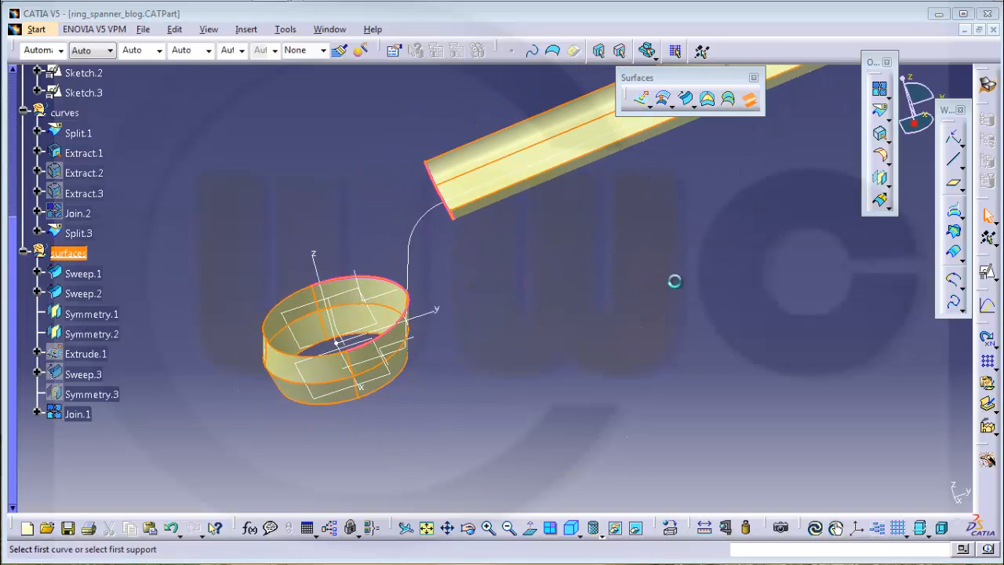
{"action": "mouse_move", "coordinate": [497, 282]}
{"action": "middle_mouse_down"}
{"action": "mouse_move", "coordinate": [566, 309]}
{"action": "mouse_move", "coordinate": [480, 290]}
{"action": "middle_mouse_up"}
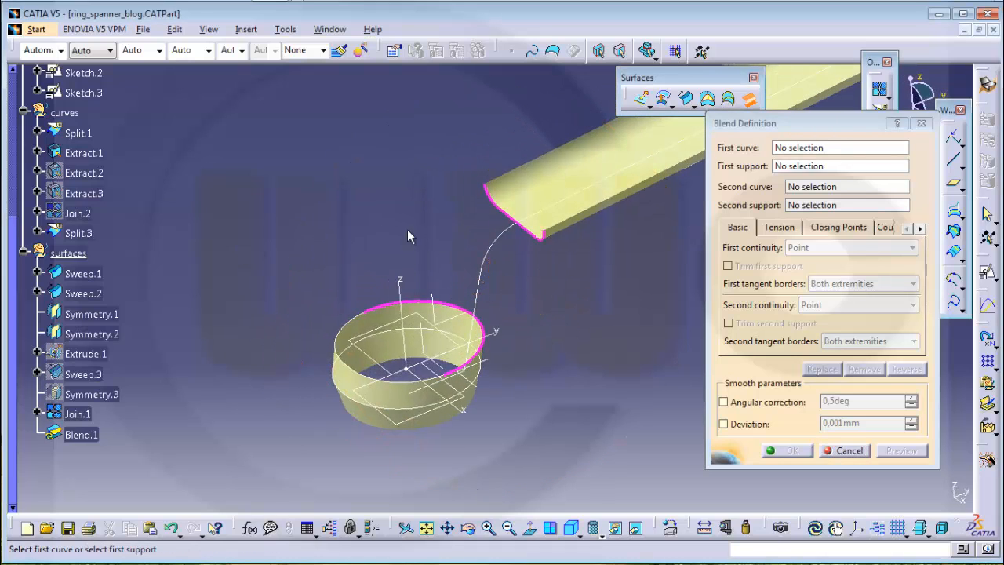
{"action": "left_click", "coordinate": [508, 212]}
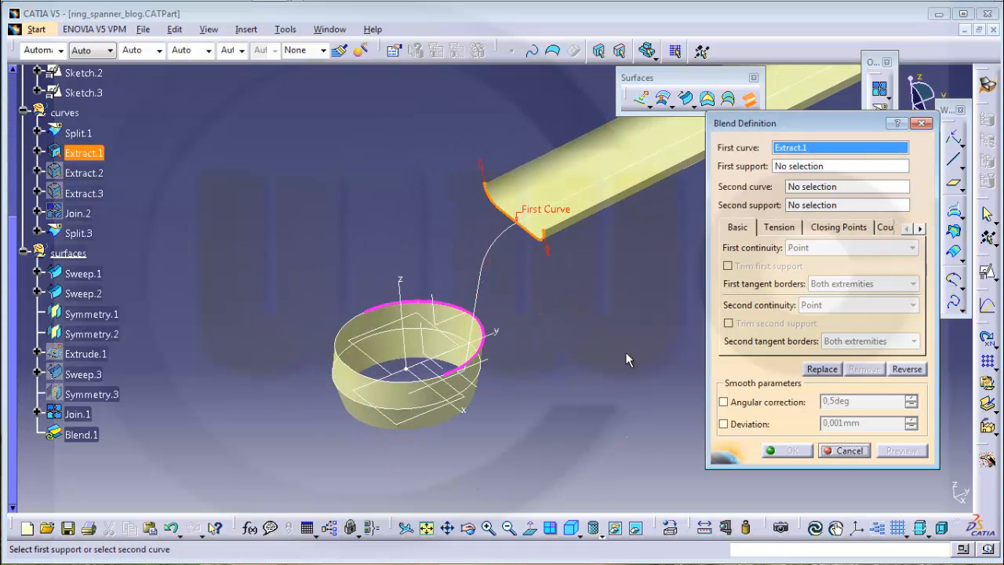
{"action": "left_click", "coordinate": [461, 308]}
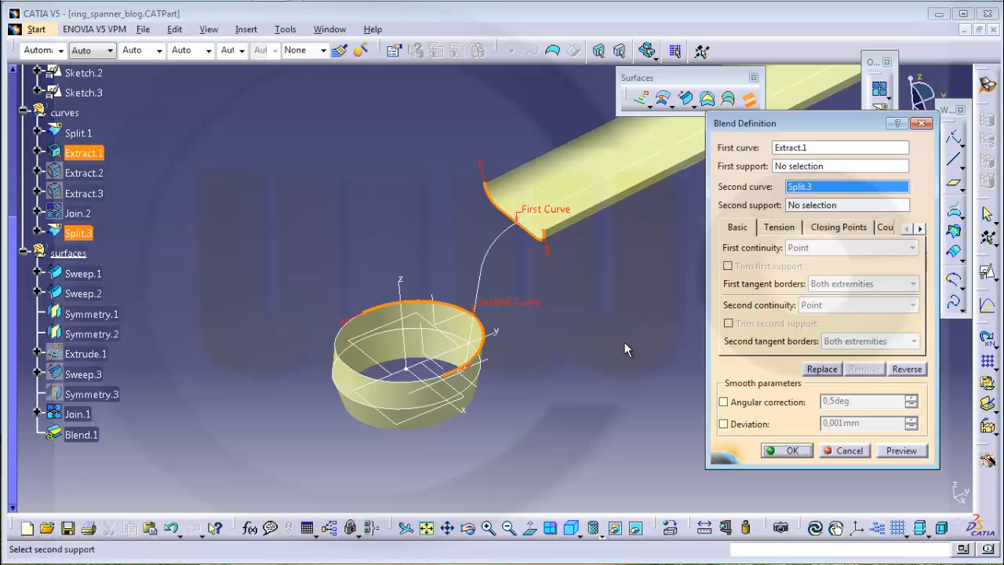
{"action": "left_click", "coordinate": [788, 166]}
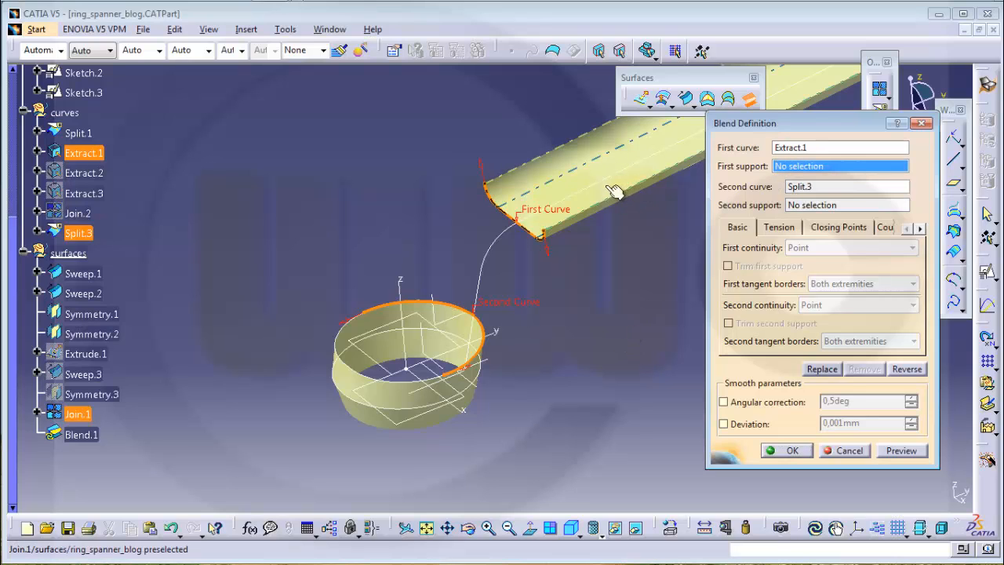
{"action": "left_click", "coordinate": [614, 193]}
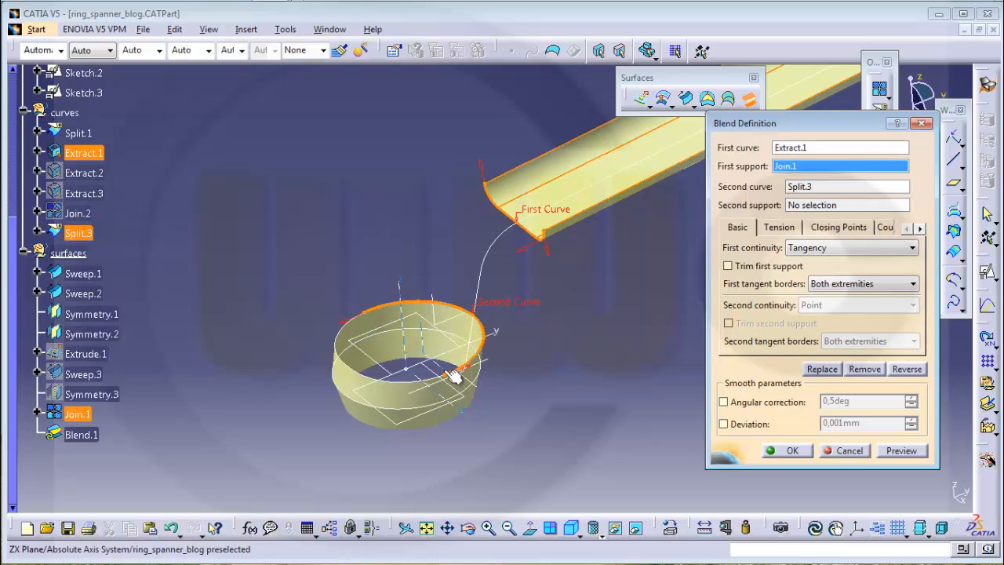
Create a join of the ring's upper surfaces Sweep.1 and Symmetry.1 within the Blend as its second support
{"action": "right_click", "coordinate": [798, 203]}
{"action": "left_click", "coordinate": [821, 213]}
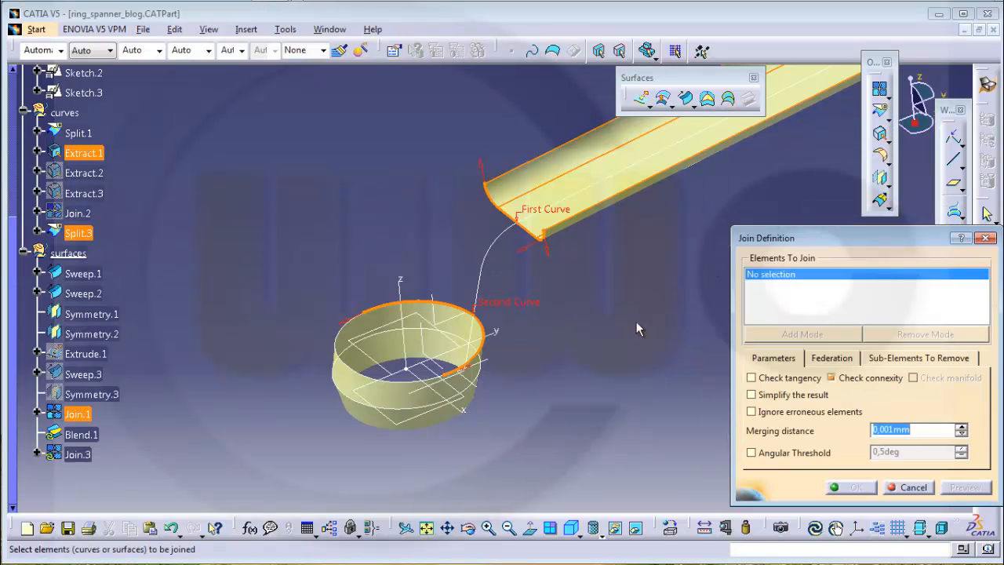
{"action": "left_click", "coordinate": [390, 397]}
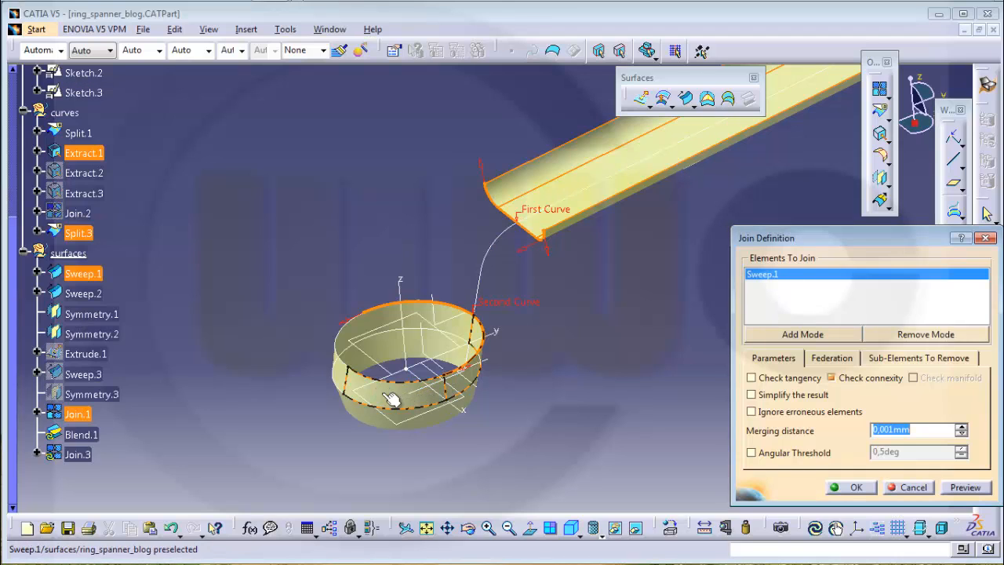
{"action": "left_click", "coordinate": [388, 318]}
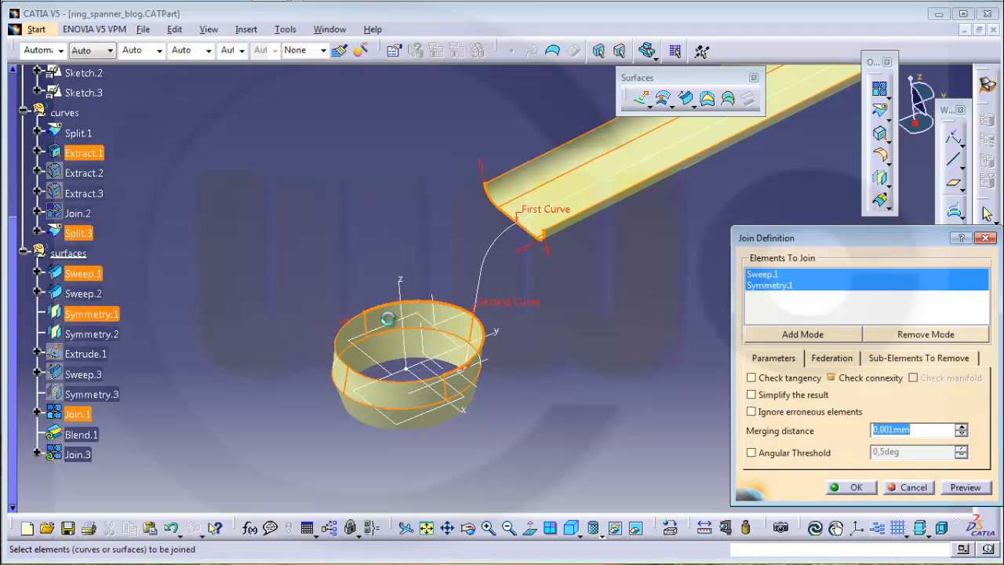
{"action": "left_click", "coordinate": [853, 488]}
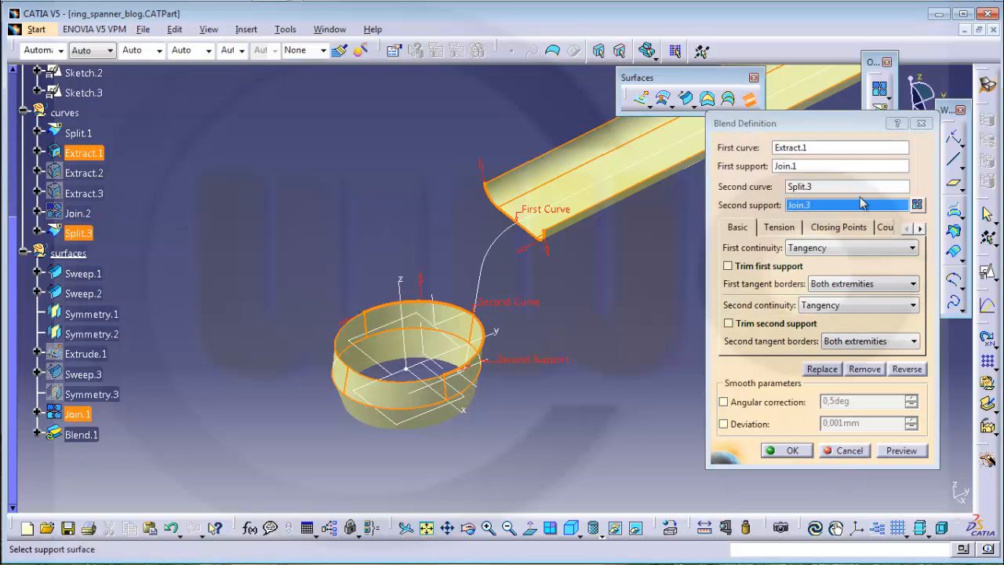
Create the tangent blend between the handle's end curve and the ring's rim, and display the model shaded with edges
{"action": "left_click", "coordinate": [791, 451]}
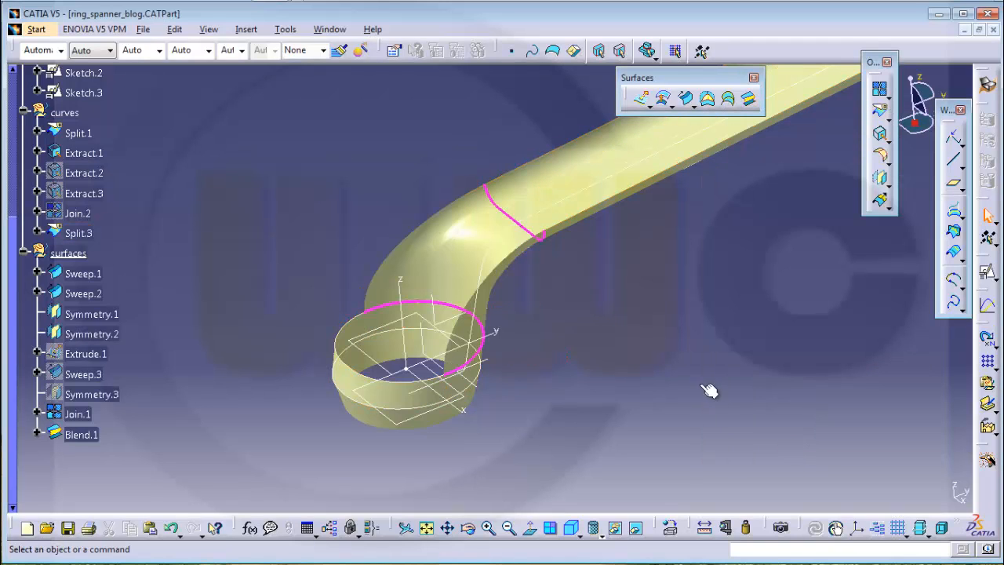
{"action": "middle_click_drag", "start_coordinate": [706, 385], "coordinate": [614, 358]}
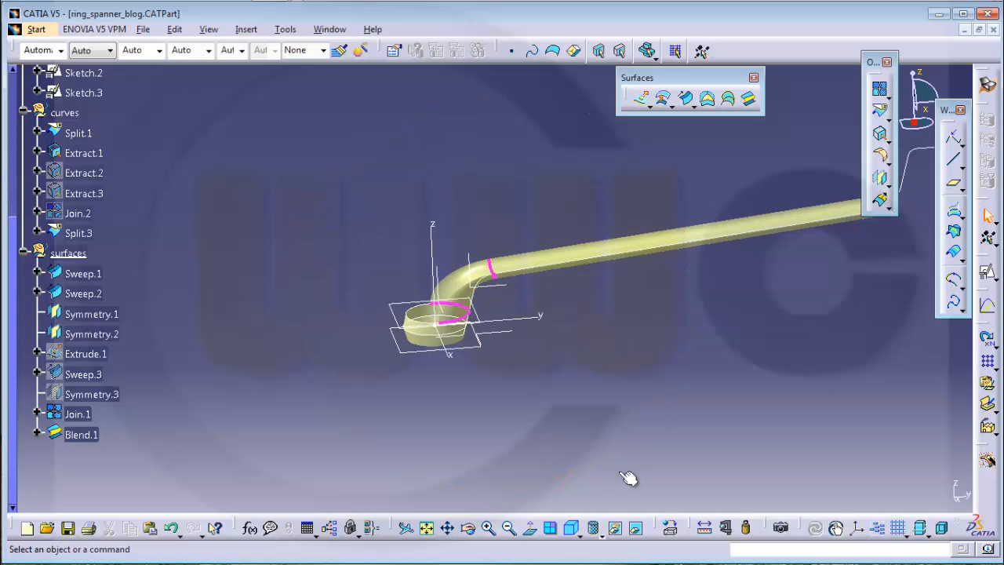
{"action": "left_click", "coordinate": [609, 533]}
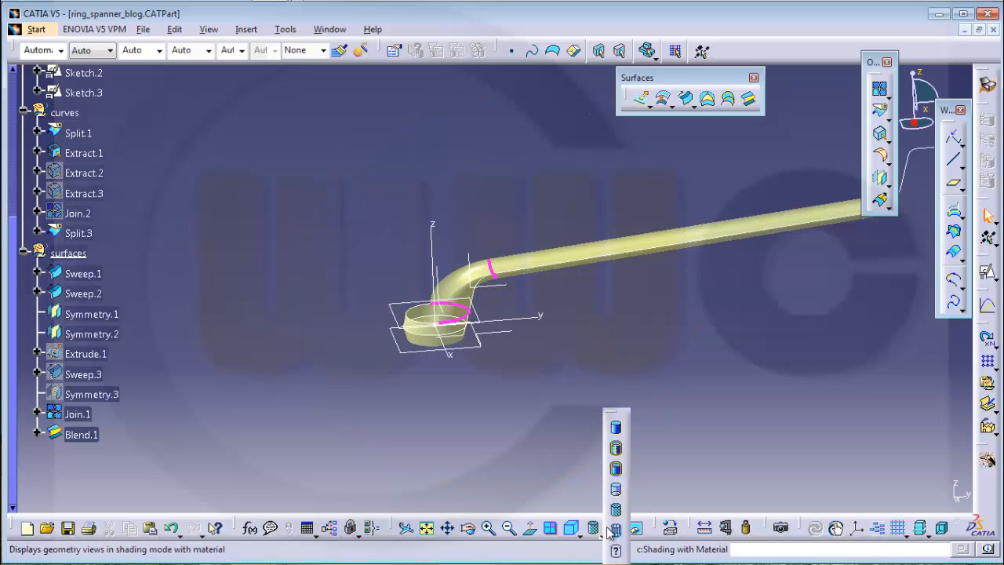
{"action": "left_click", "coordinate": [618, 449]}
{"action": "mouse_move", "coordinate": [541, 383]}
{"action": "middle_mouse_down"}
{"action": "mouse_move", "coordinate": [576, 397]}
{"action": "mouse_move", "coordinate": [582, 388]}
{"action": "mouse_move", "coordinate": [564, 330]}
{"action": "mouse_move", "coordinate": [578, 290]}
{"action": "mouse_move", "coordinate": [564, 285]}
{"action": "mouse_move", "coordinate": [567, 316]}
{"action": "mouse_move", "coordinate": [544, 321]}
{"action": "mouse_move", "coordinate": [522, 280]}
{"action": "mouse_move", "coordinate": [533, 312]}
{"action": "mouse_move", "coordinate": [544, 296]}
{"action": "mouse_move", "coordinate": [556, 332]}
{"action": "middle_mouse_up"}
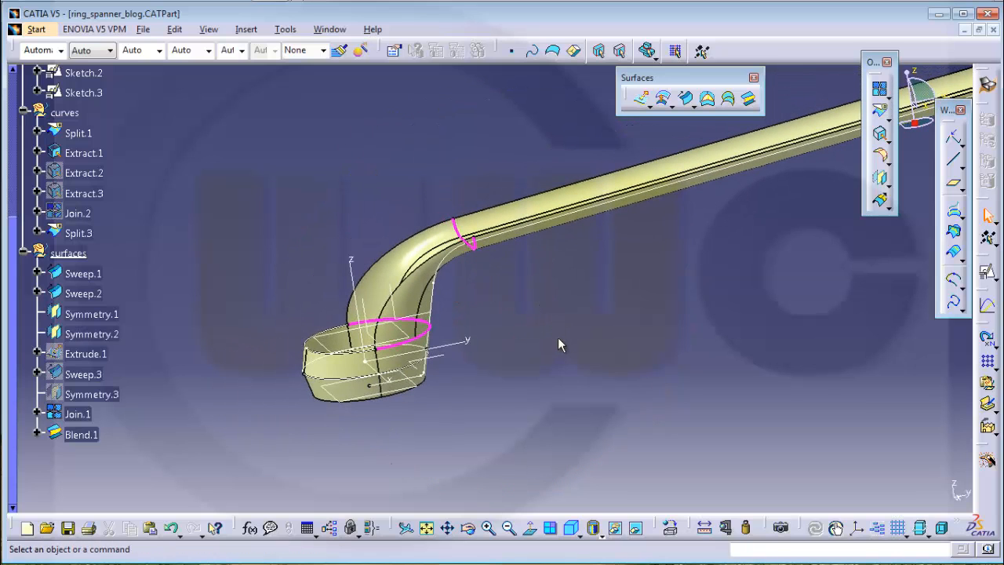
In the reference_elements set, create a plane normal to Sketch.2 through its endpoint at the handle's end curve
{"action": "scroll", "coordinate": [558, 338], "scroll_direction": "up", "scroll_amount": 4}
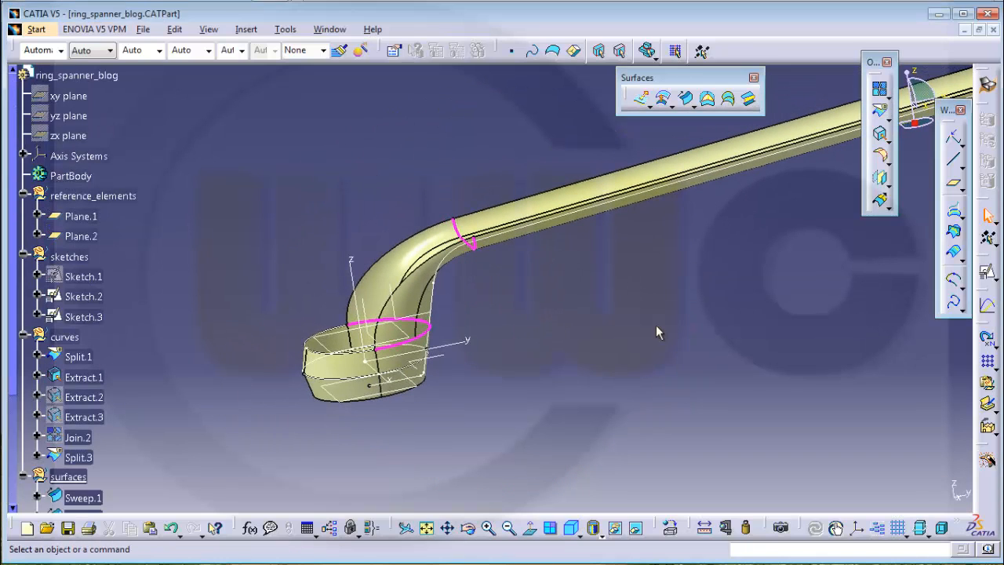
{"action": "middle_click_drag", "start_coordinate": [553, 307], "coordinate": [546, 288]}
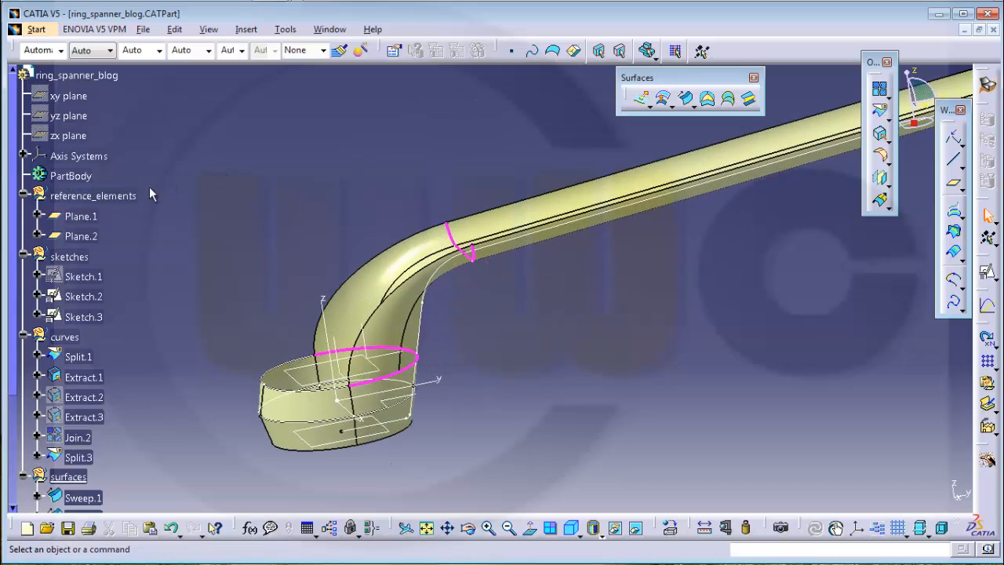
{"action": "right_click", "coordinate": [114, 195]}
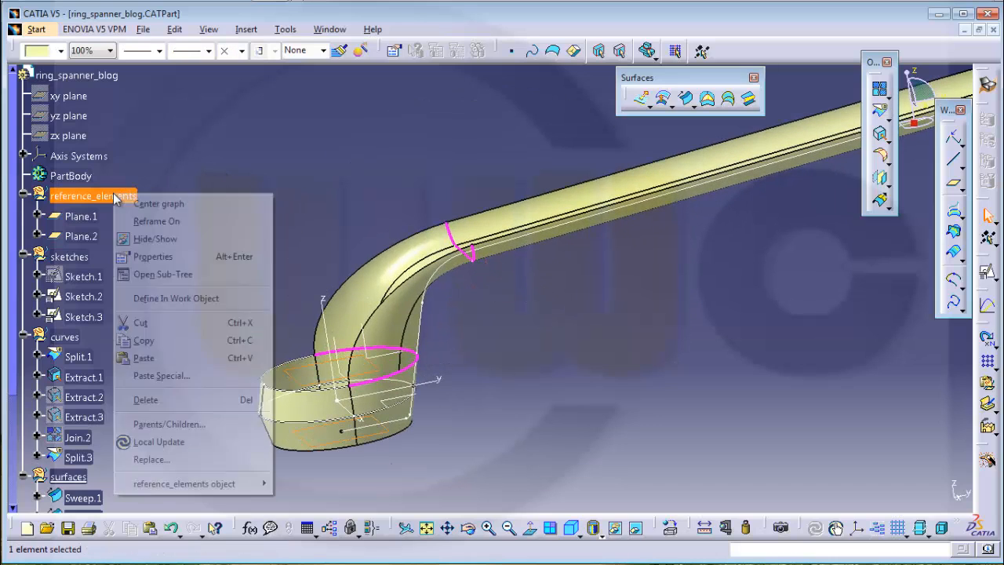
{"action": "left_click", "coordinate": [164, 298]}
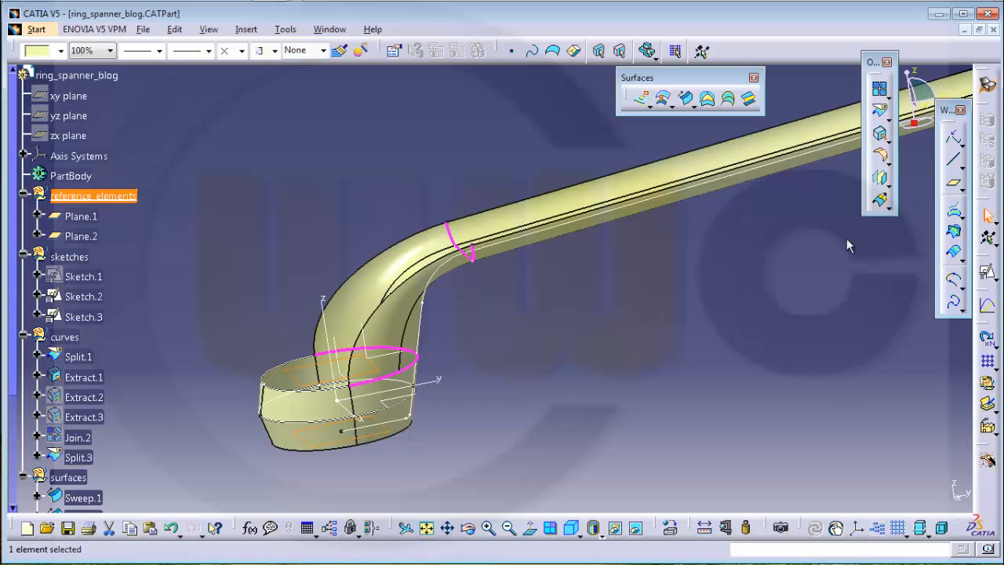
{"action": "left_click", "coordinate": [954, 185]}
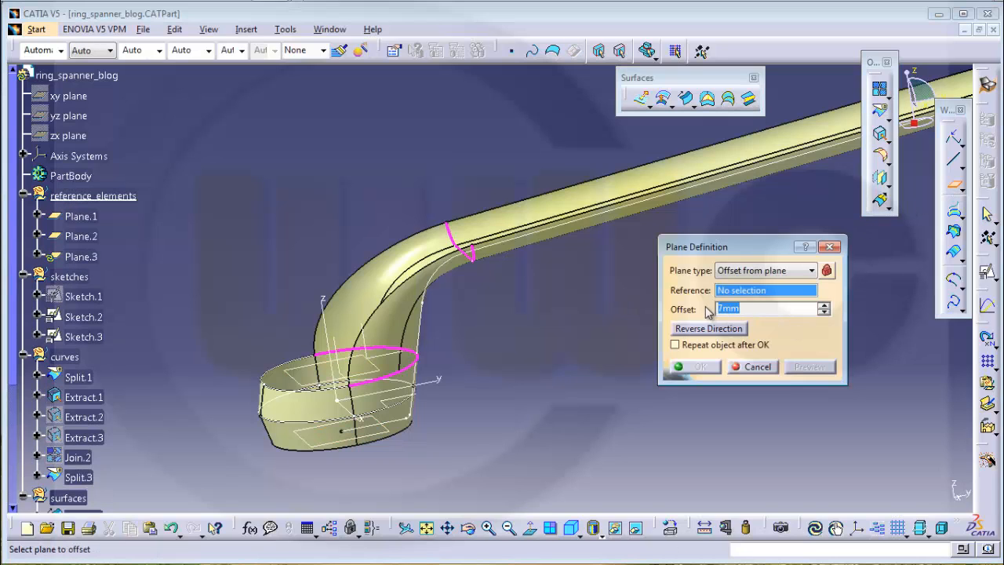
{"action": "left_click", "coordinate": [812, 270]}
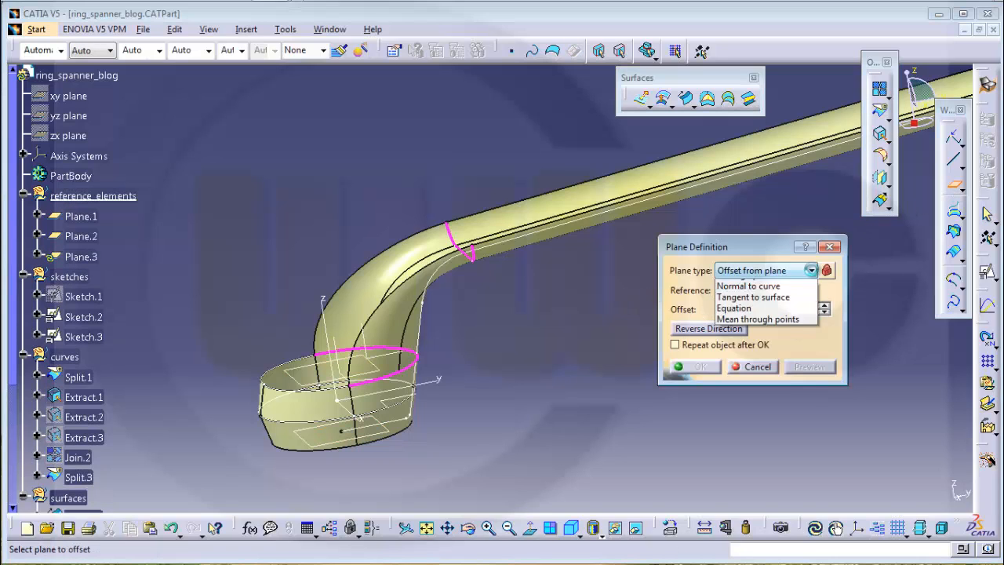
{"action": "left_click", "coordinate": [753, 362]}
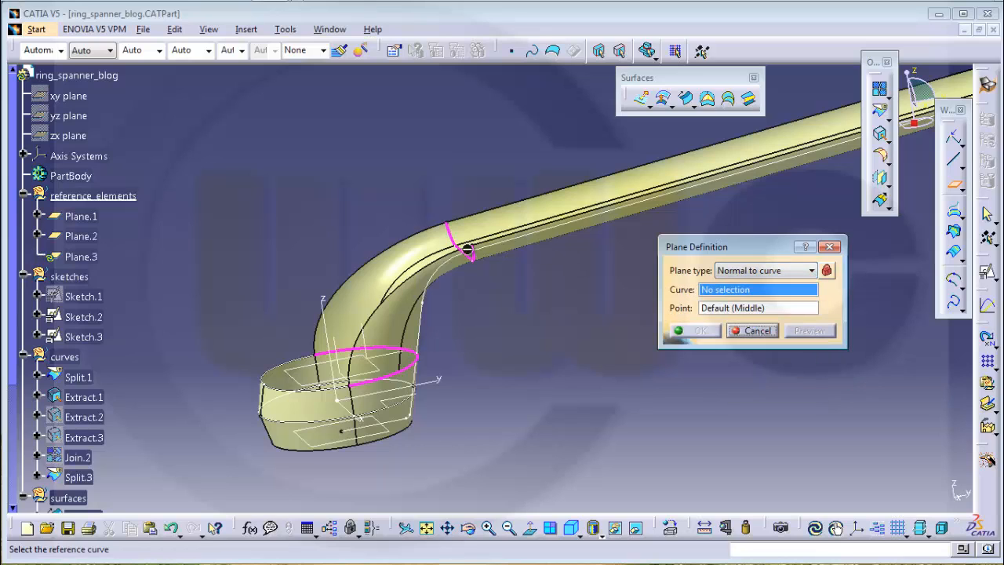
{"action": "left_click", "coordinate": [83, 317]}
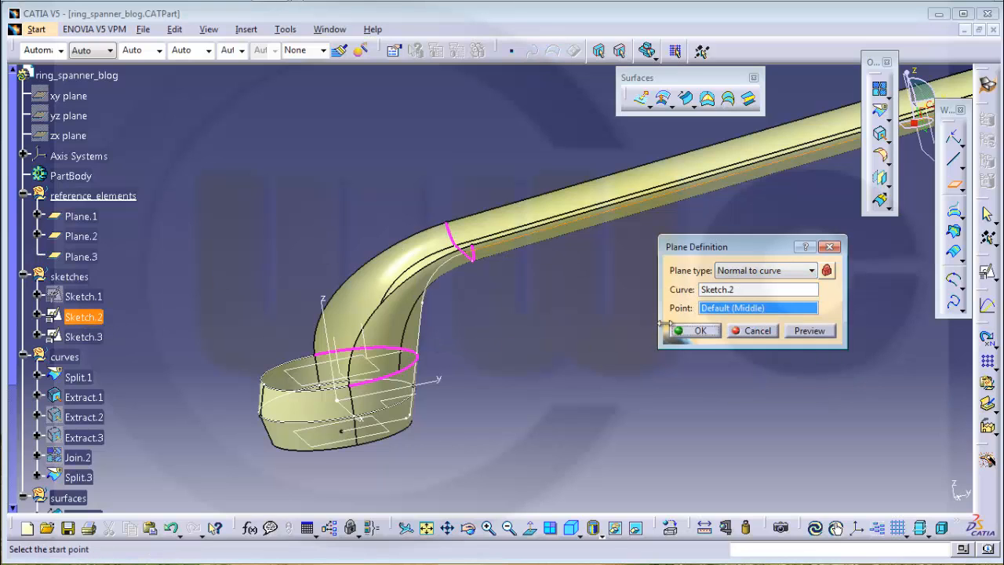
{"action": "right_click", "coordinate": [721, 314]}
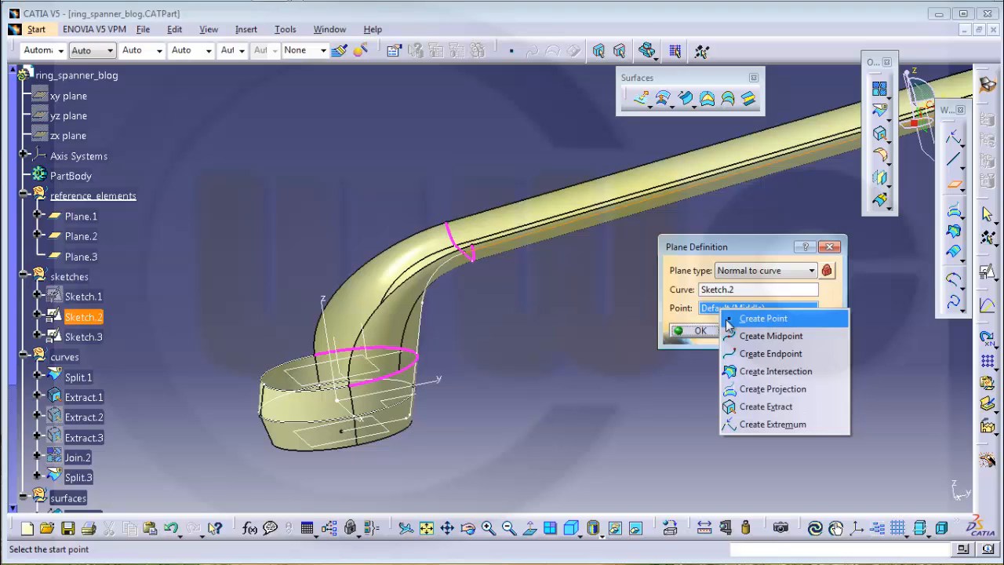
{"action": "left_click", "coordinate": [753, 354]}
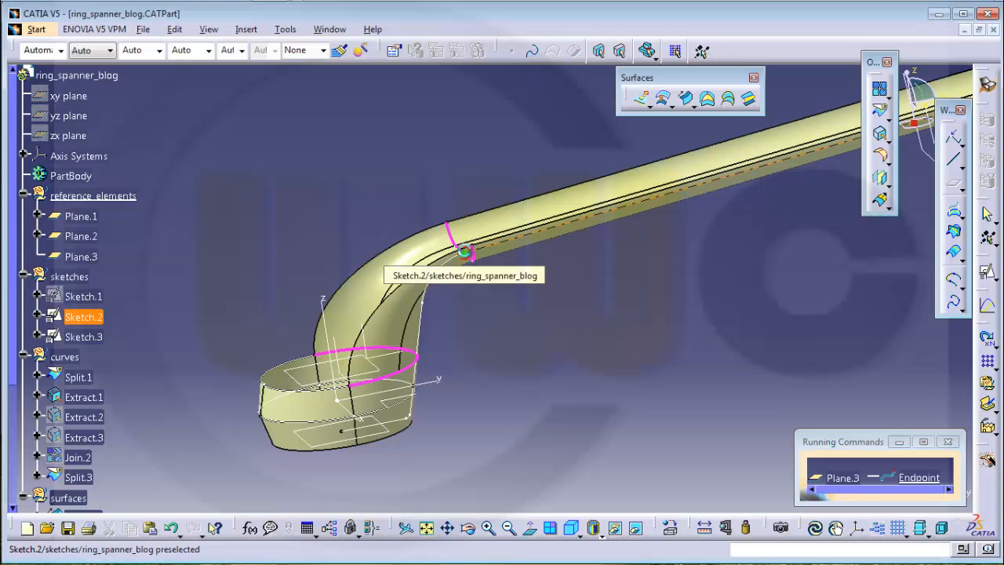
{"action": "left_click", "coordinate": [473, 255]}
{"action": "left_click", "coordinate": [701, 330]}
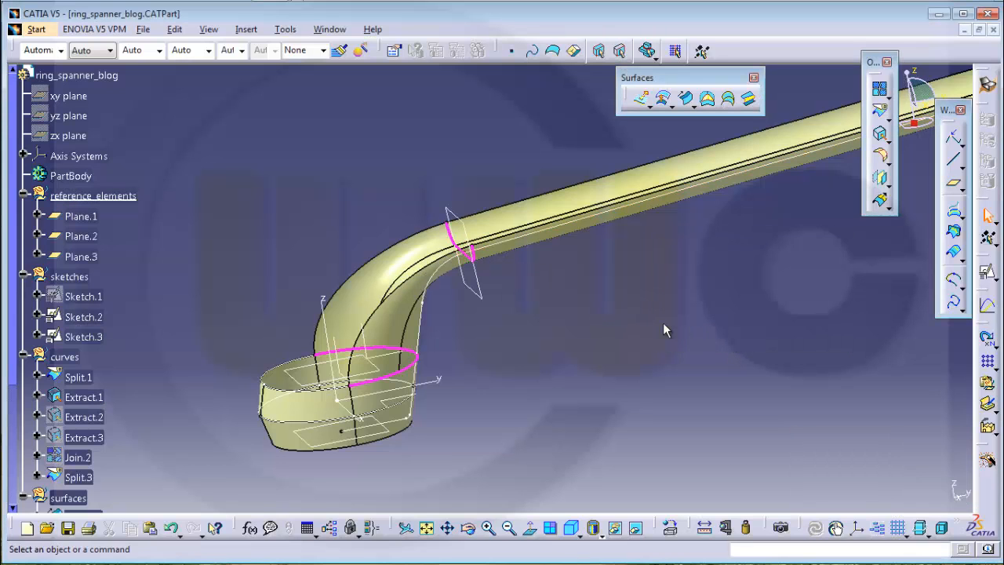
Make the sketches set the in-work object and start a positioned sketch on the absolute axis system's YZ plane
{"action": "mouse_move", "coordinate": [663, 323]}
{"action": "middle_mouse_down"}
{"action": "mouse_move", "coordinate": [617, 330]}
{"action": "mouse_move", "coordinate": [611, 277]}
{"action": "middle_mouse_up"}
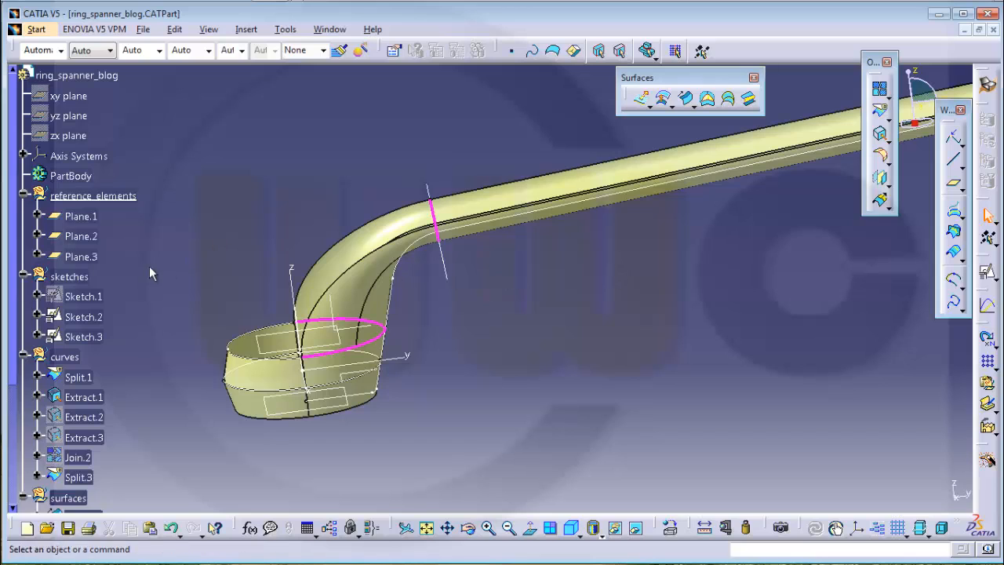
{"action": "right_click", "coordinate": [70, 278]}
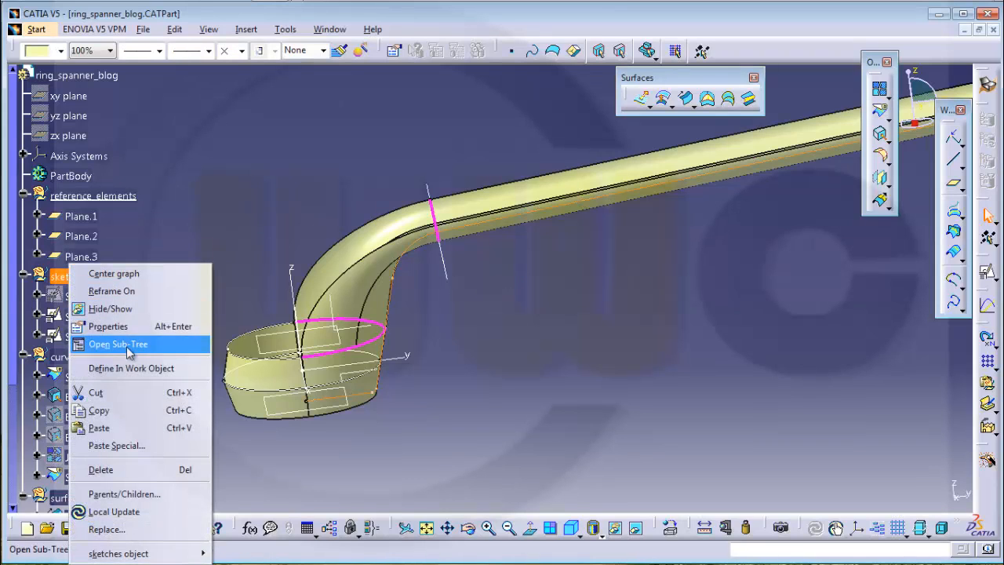
{"action": "left_click", "coordinate": [126, 369]}
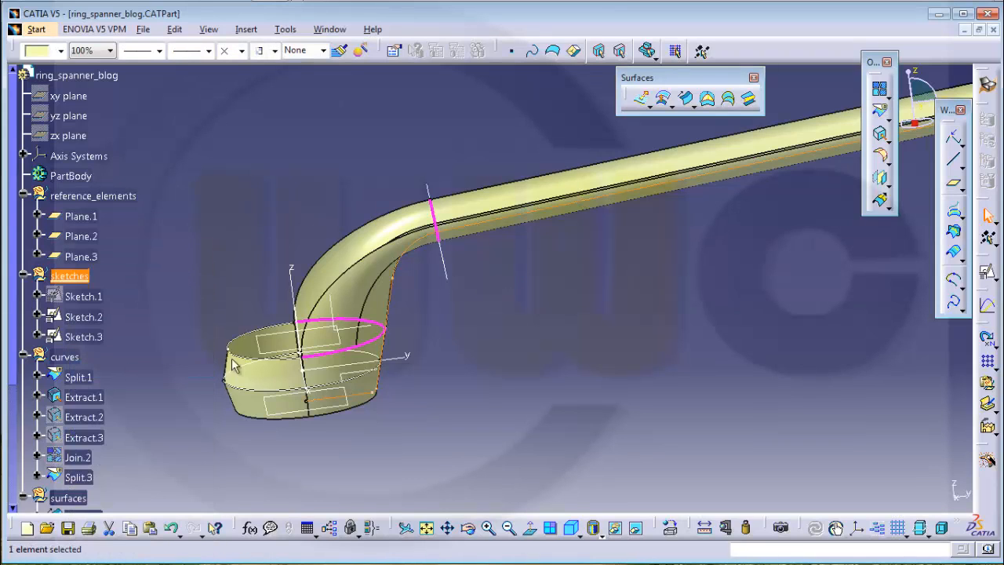
{"action": "left_click", "coordinate": [545, 334]}
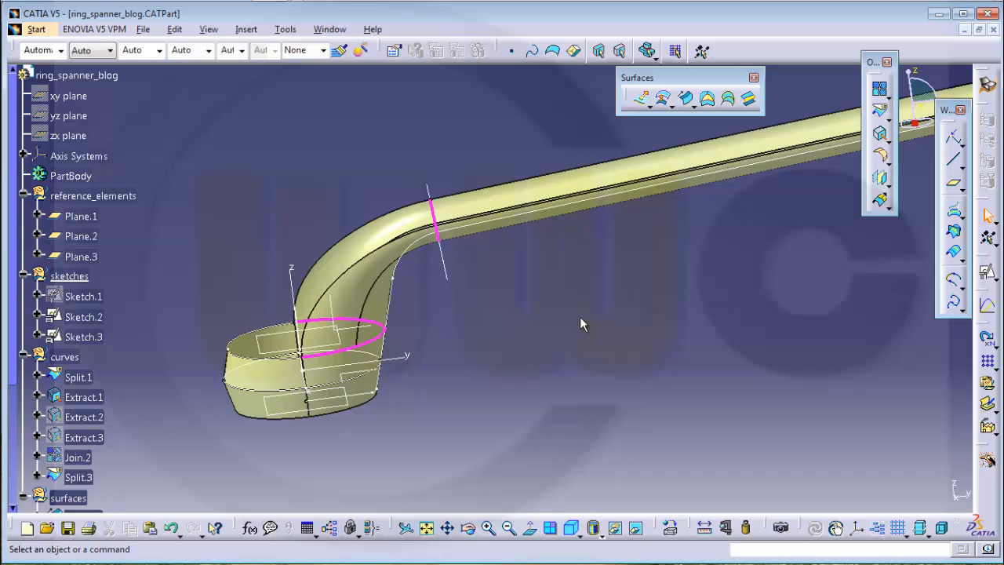
{"action": "left_click", "coordinate": [990, 276]}
{"action": "left_click", "coordinate": [359, 331]}
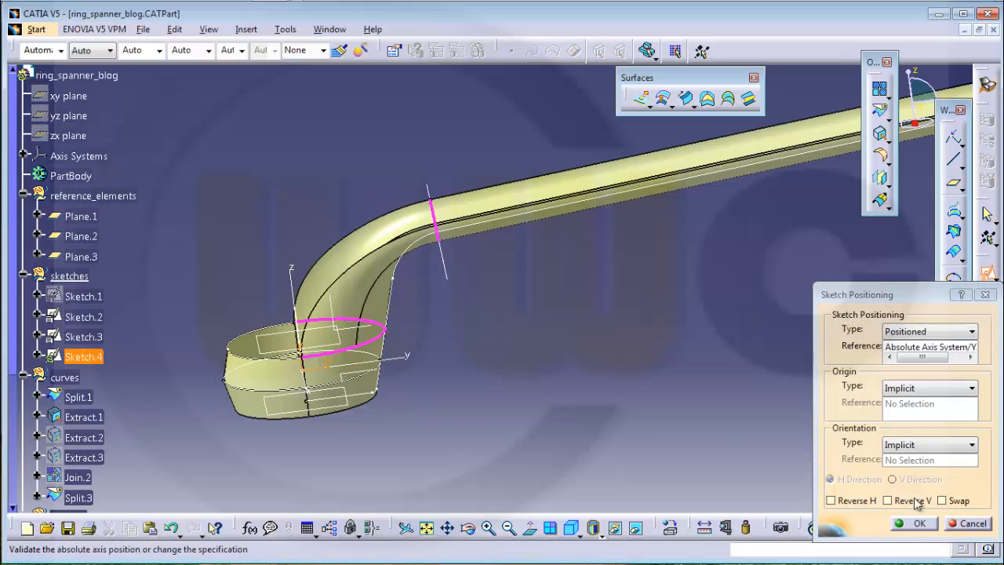
{"action": "left_click", "coordinate": [919, 523]}
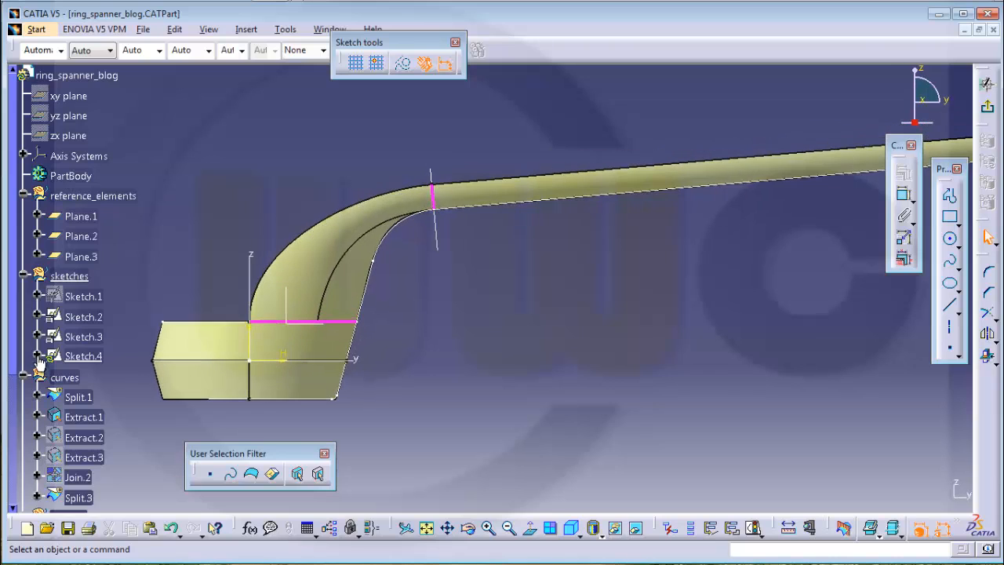
Hide the origin, HDirection and VDirection of the new sketch's absolute axis
{"action": "left_click", "coordinate": [52, 377]}
{"action": "left_click", "coordinate": [108, 397]}
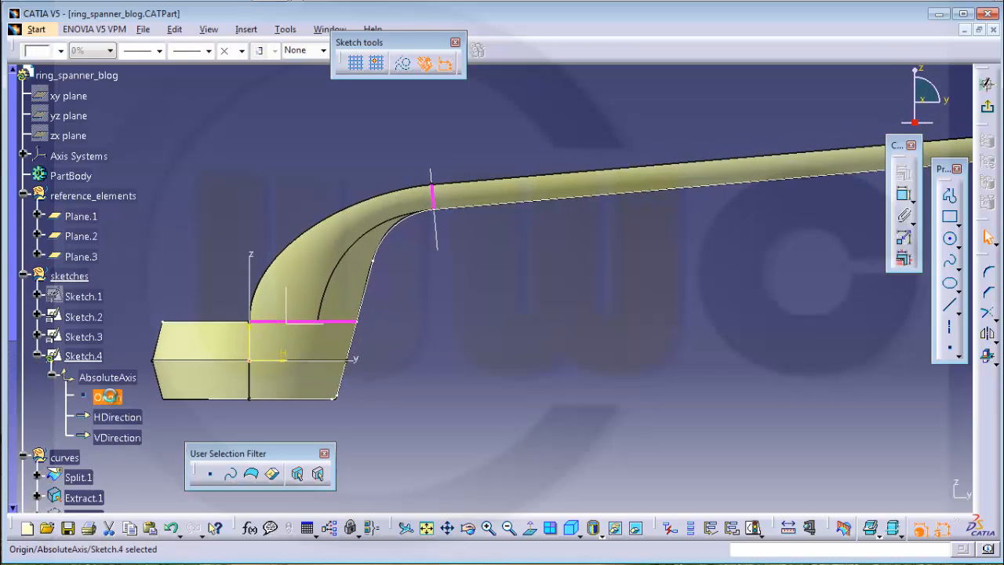
{"action": "left_click", "coordinate": [118, 417], "text": "ctrl"}
{"action": "left_click", "coordinate": [117, 438], "text": "ctrl"}
{"action": "right_click", "coordinate": [117, 439]}
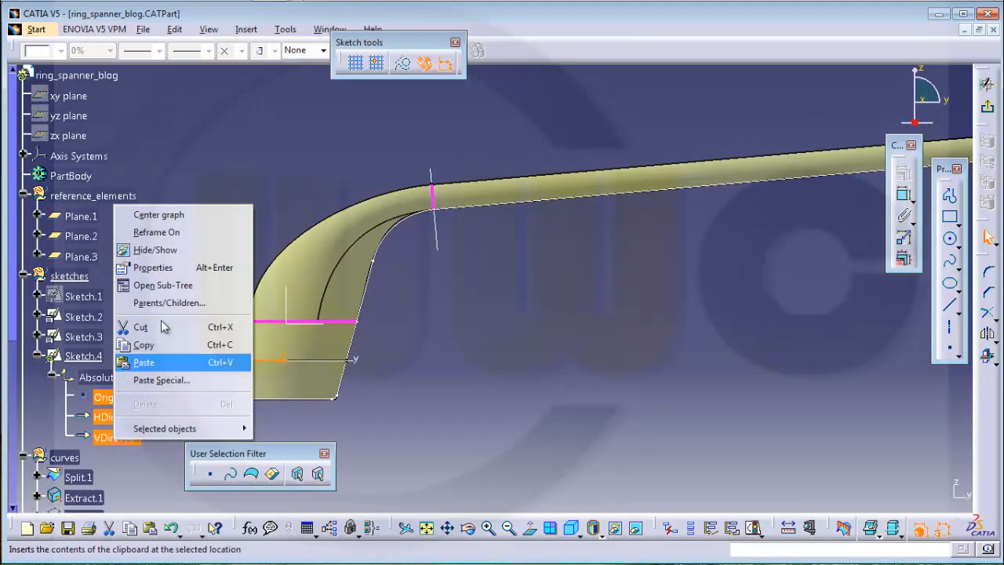
{"action": "left_click", "coordinate": [155, 249]}
Sketch an open profile outside the blend: a steep line about 22 mm long, a tangent arc and an upper line about 30 mm long
{"action": "middle_click_drag", "start_coordinate": [527, 314], "coordinate": [613, 315]}
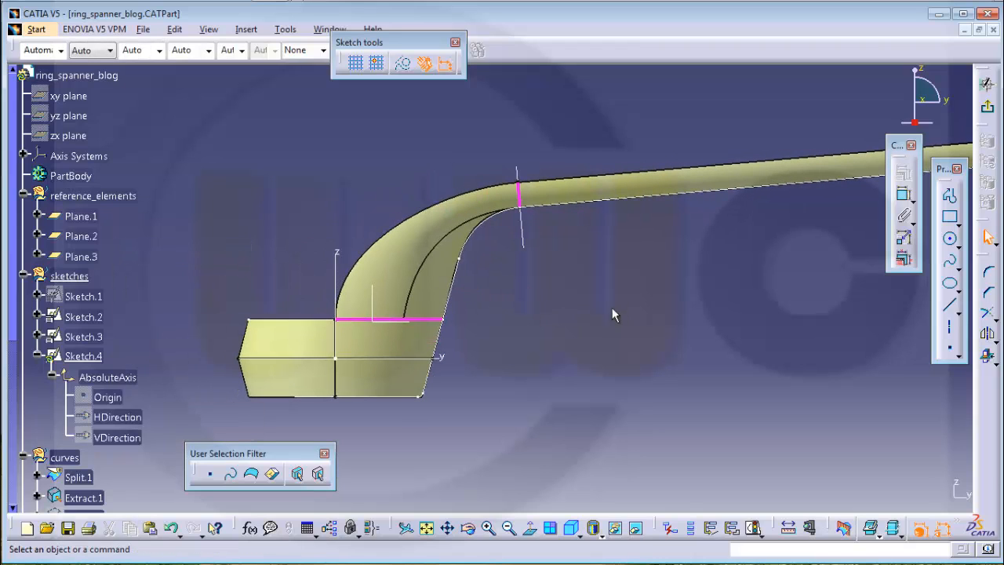
{"action": "left_click", "coordinate": [950, 195]}
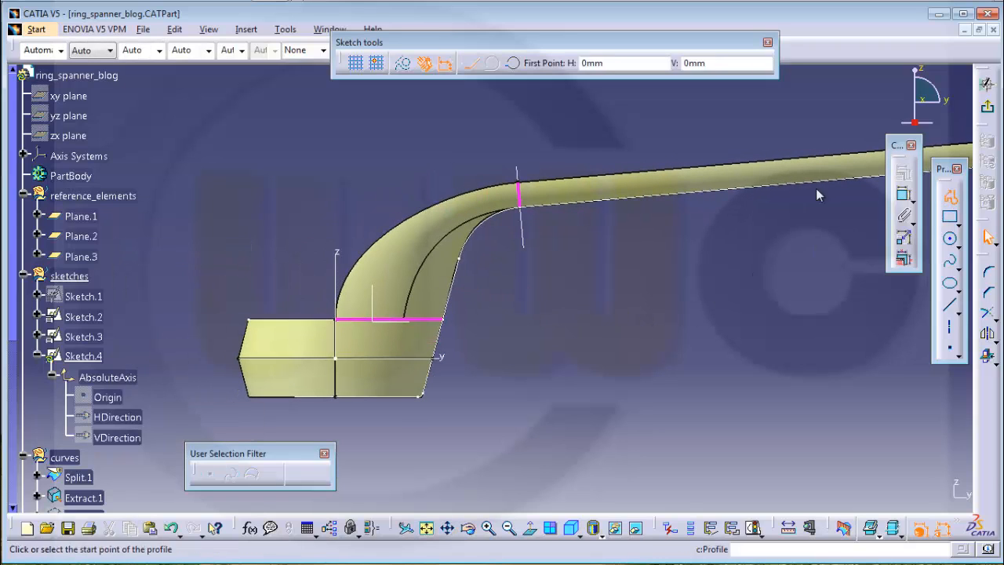
{"action": "left_click", "coordinate": [226, 318]}
{"action": "left_click", "coordinate": [274, 206]}
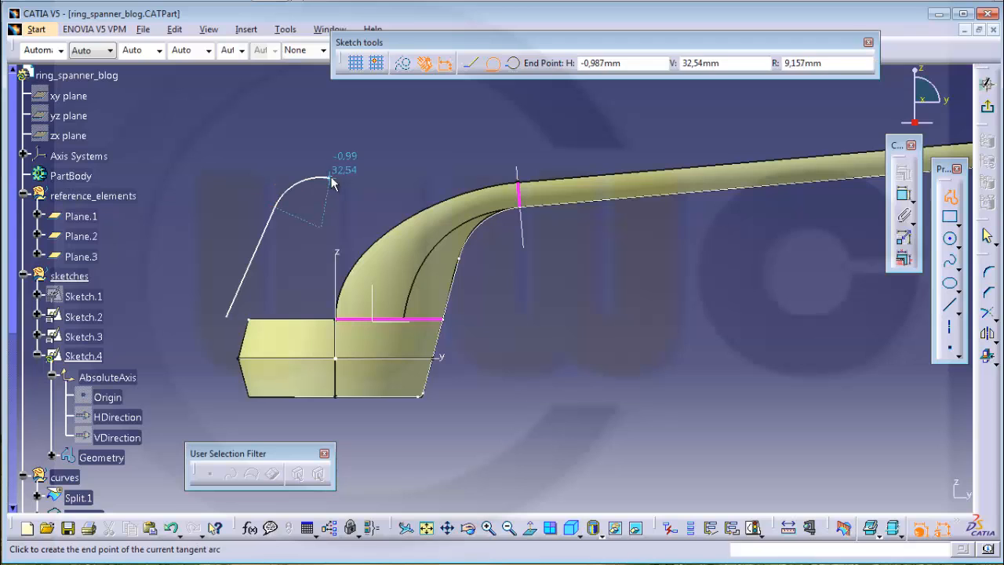
{"action": "left_click", "coordinate": [318, 168]}
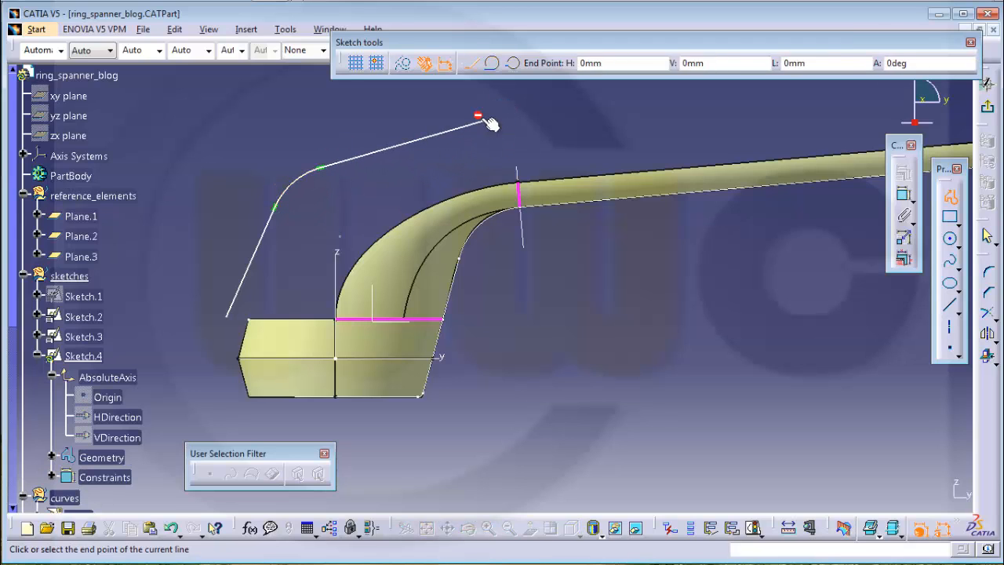
{"action": "double_click", "coordinate": [482, 121]}
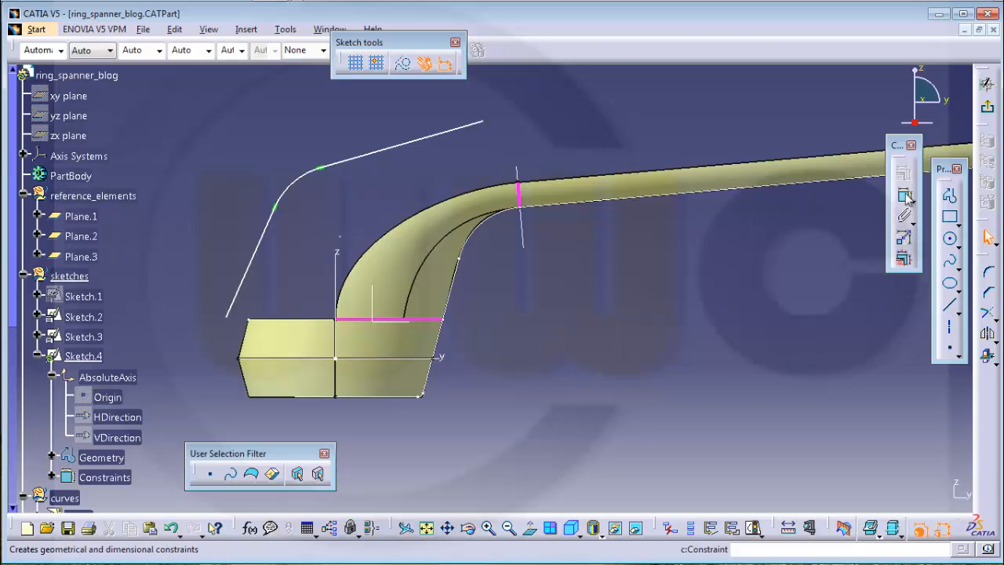
Constrain the angle between the profile's steep line and the horizontal y axis to 75°
{"action": "left_click", "coordinate": [254, 254]}
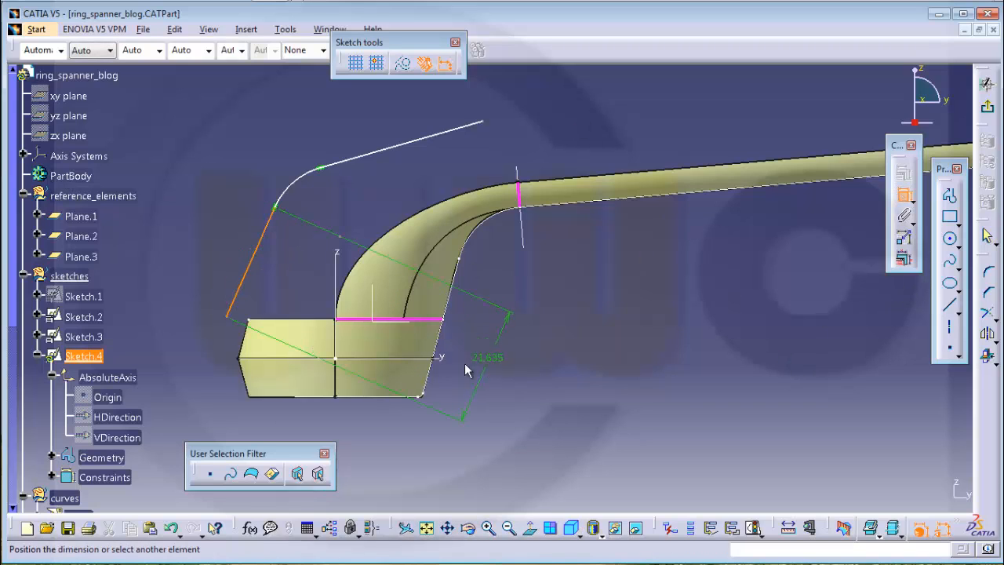
{"action": "left_click", "coordinate": [447, 357]}
{"action": "left_click", "coordinate": [540, 328]}
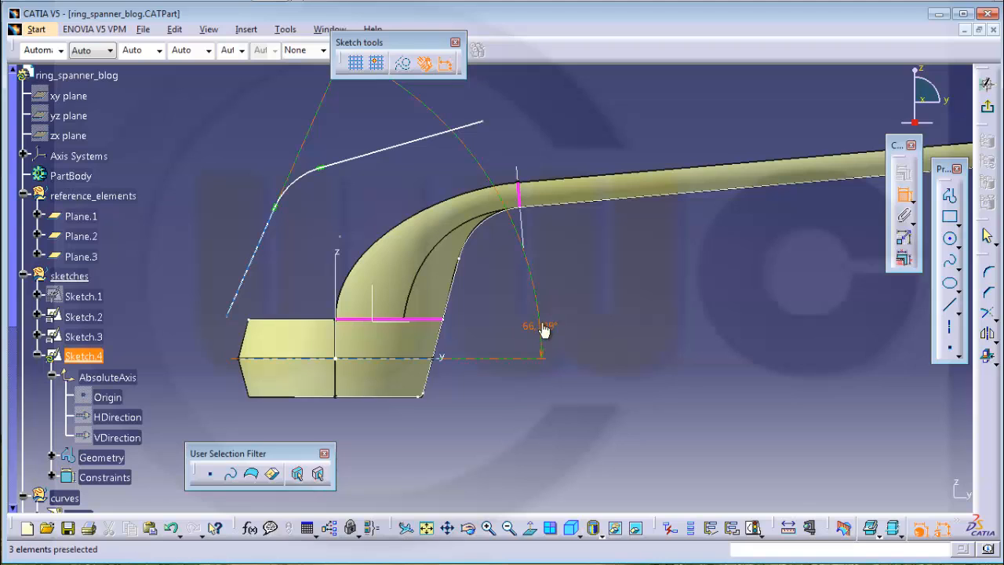
{"action": "double_click", "coordinate": [543, 328]}
{"action": "type", "text": "75"}
{"action": "key", "text": "Return"}
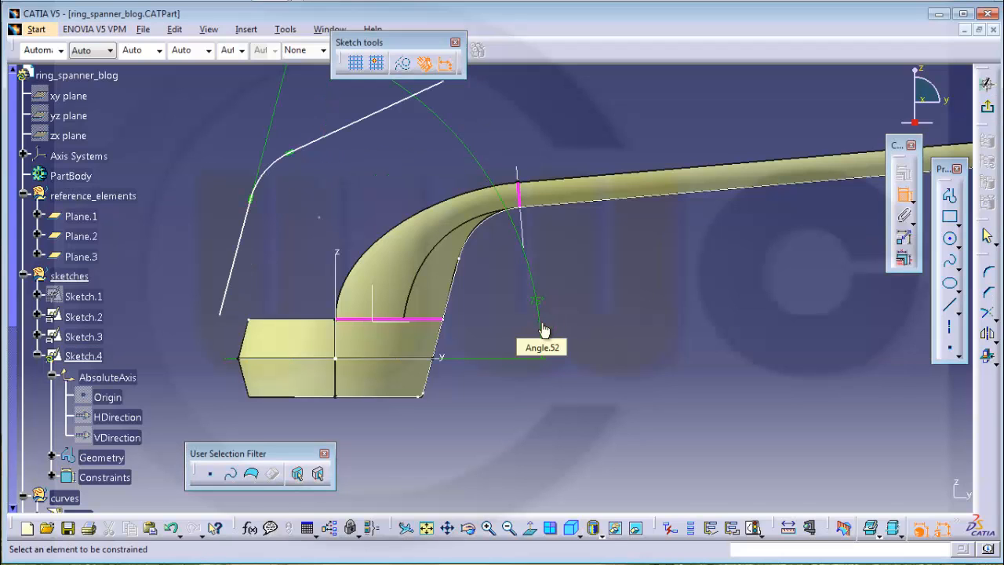
Constrain the angle between the profile's upper line and the horizontal y axis so that the line runs roughly parallel to the handle
{"action": "left_click", "coordinate": [381, 121]}
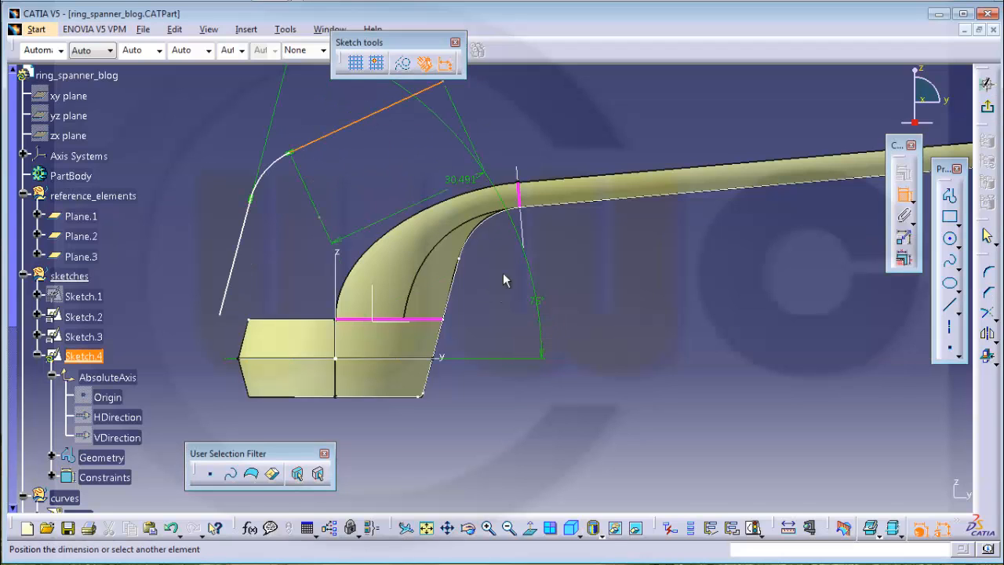
{"action": "left_click", "coordinate": [448, 357]}
{"action": "left_click", "coordinate": [625, 299]}
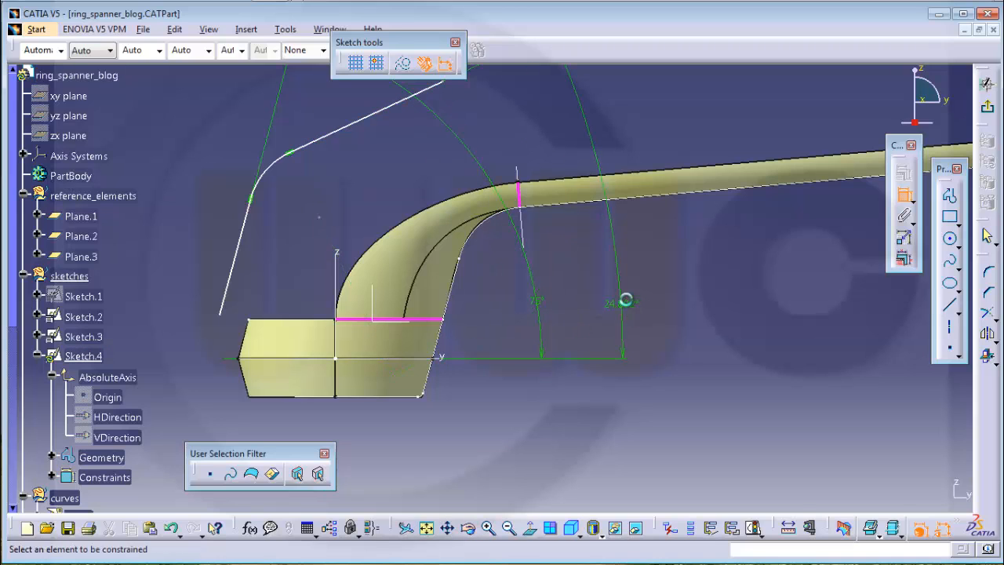
{"action": "double_click", "coordinate": [627, 302]}
{"action": "key", "text": "Return"}
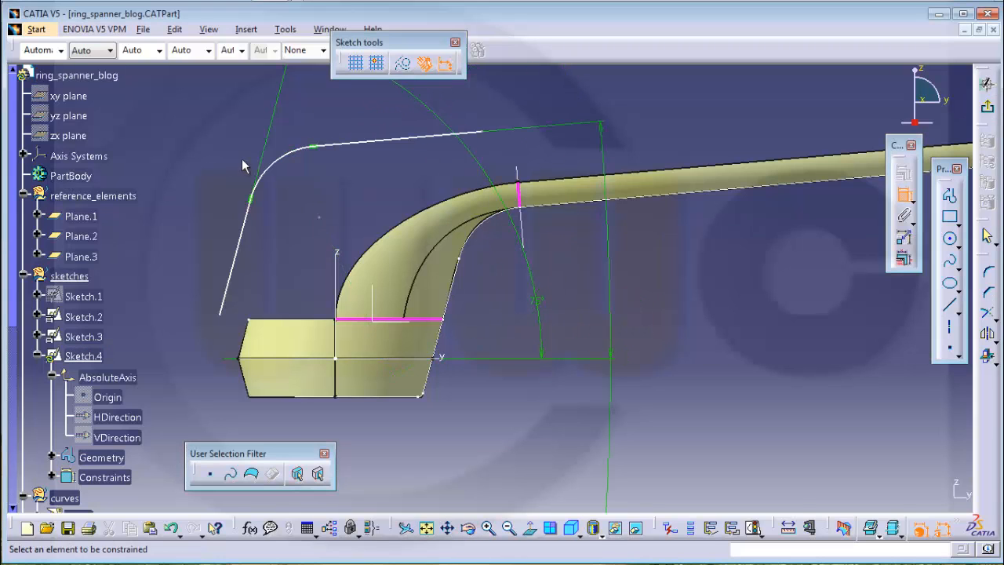
Constrain the radius of the arc between the profile's two lines to 18 mm
{"action": "left_click", "coordinate": [282, 161]}
{"action": "left_click", "coordinate": [305, 185]}
{"action": "double_click", "coordinate": [305, 180]}
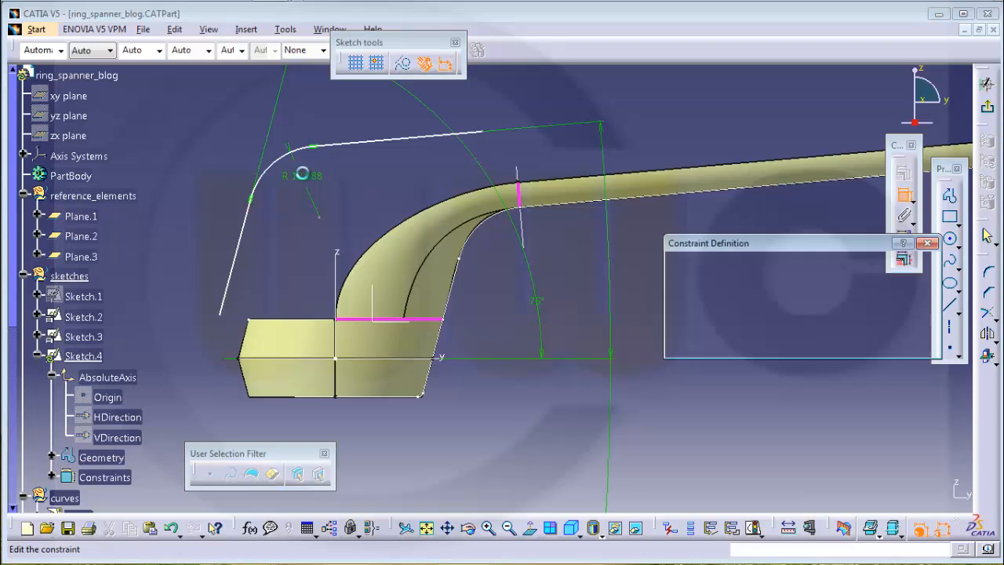
{"action": "key", "text": "Return"}
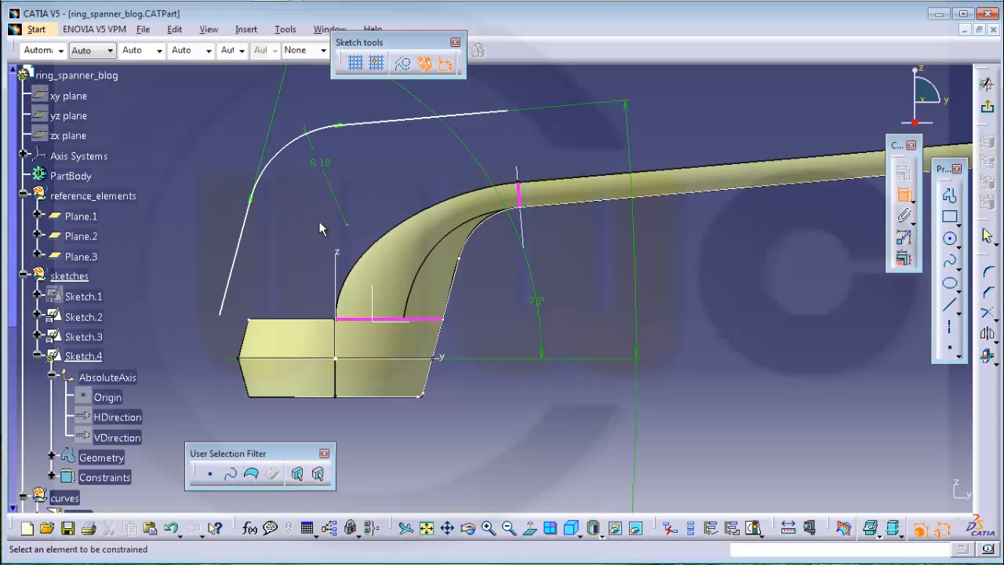
Make the free end of the profile's upper line coincident with the plane at the handle end of the blend
{"action": "left_click", "coordinate": [510, 112]}
{"action": "left_click", "coordinate": [527, 179]}
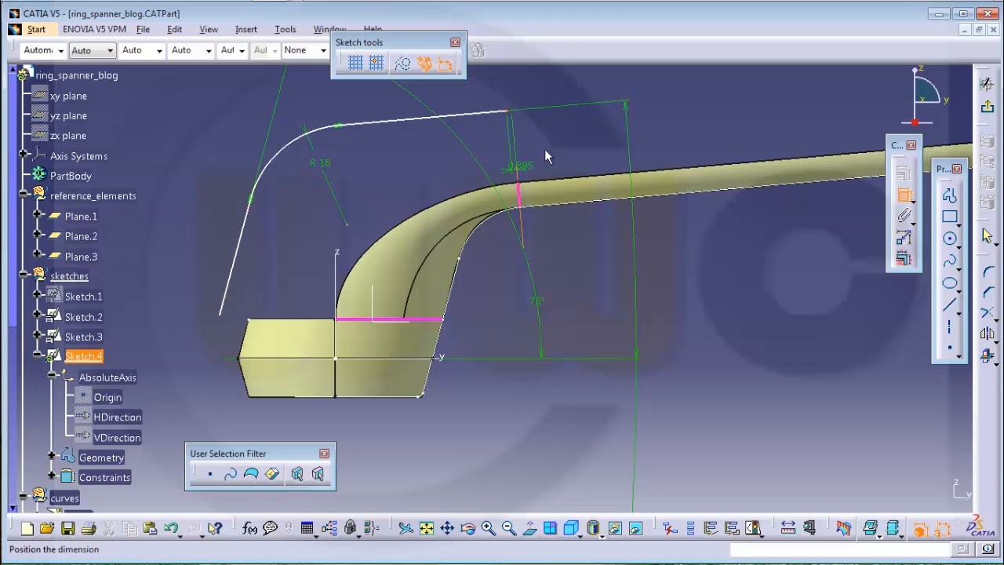
{"action": "right_click", "coordinate": [559, 146]}
{"action": "left_click", "coordinate": [603, 210]}
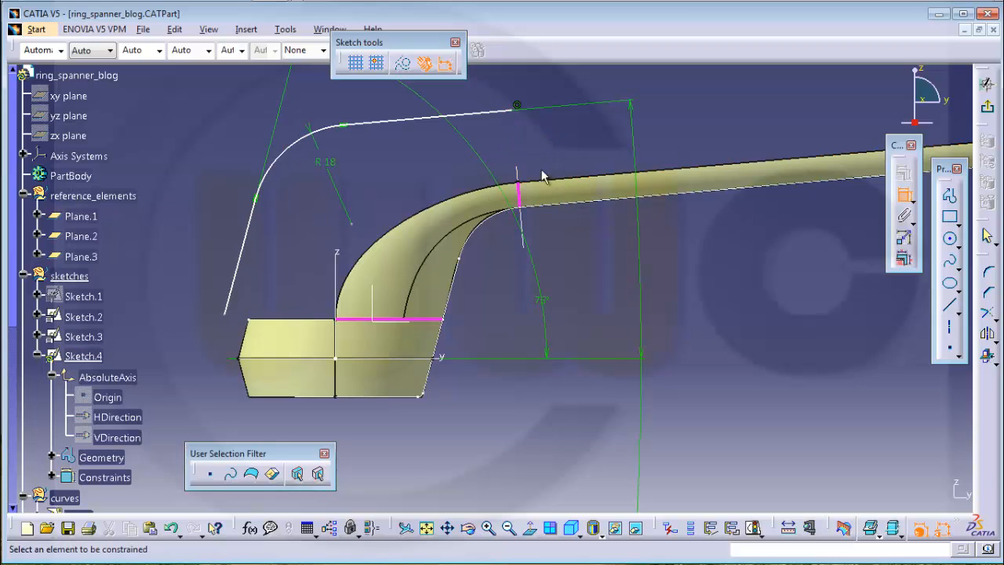
Intersect the ring's outer surface with the sketch plane to get a reference point on its upper rim
{"action": "middle_click_drag", "start_coordinate": [436, 165], "coordinate": [334, 212]}
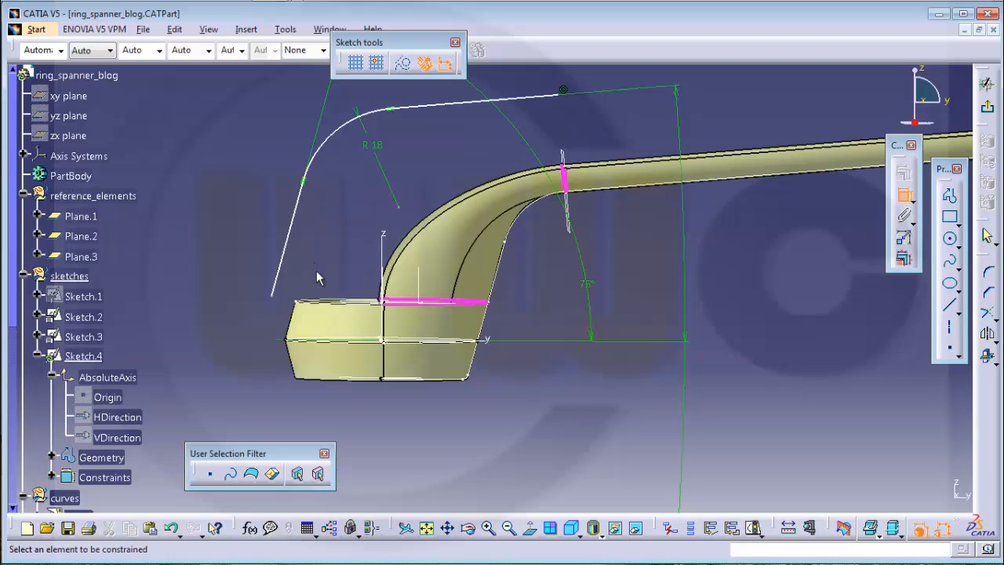
{"action": "left_click", "coordinate": [274, 296]}
{"action": "middle_click_drag", "start_coordinate": [336, 249], "coordinate": [348, 303]}
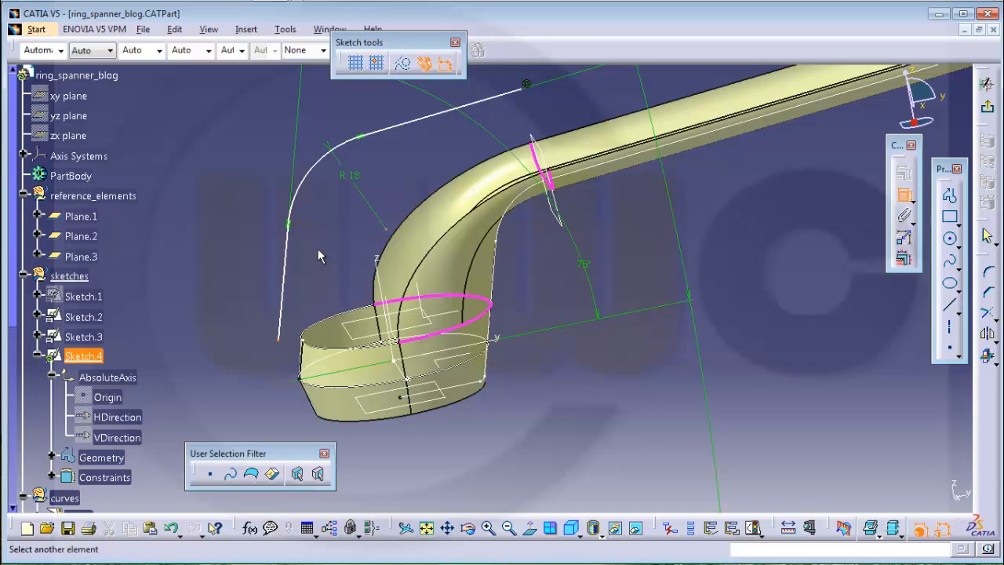
{"action": "middle_click_drag", "start_coordinate": [320, 244], "coordinate": [339, 211]}
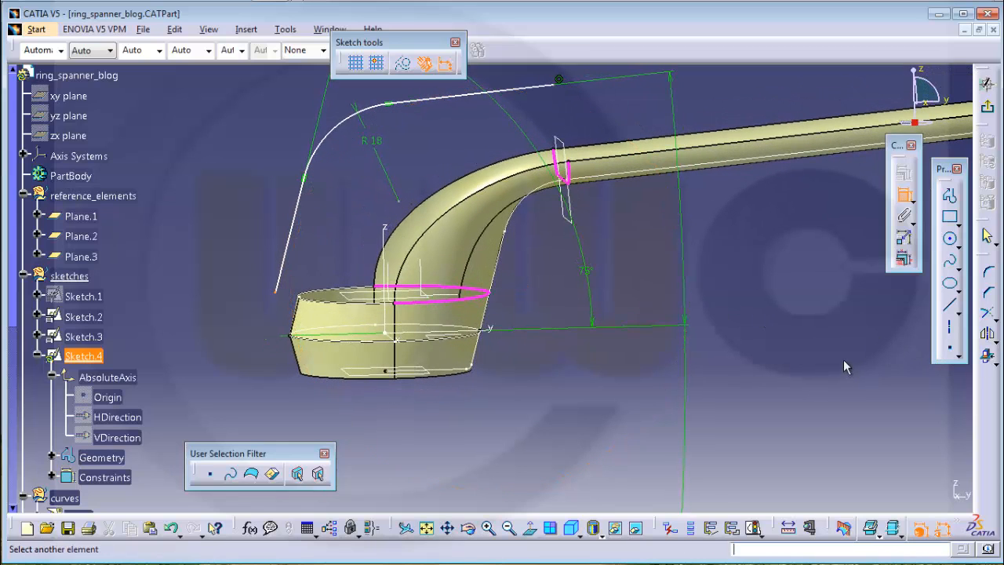
{"action": "left_click", "coordinate": [987, 355]}
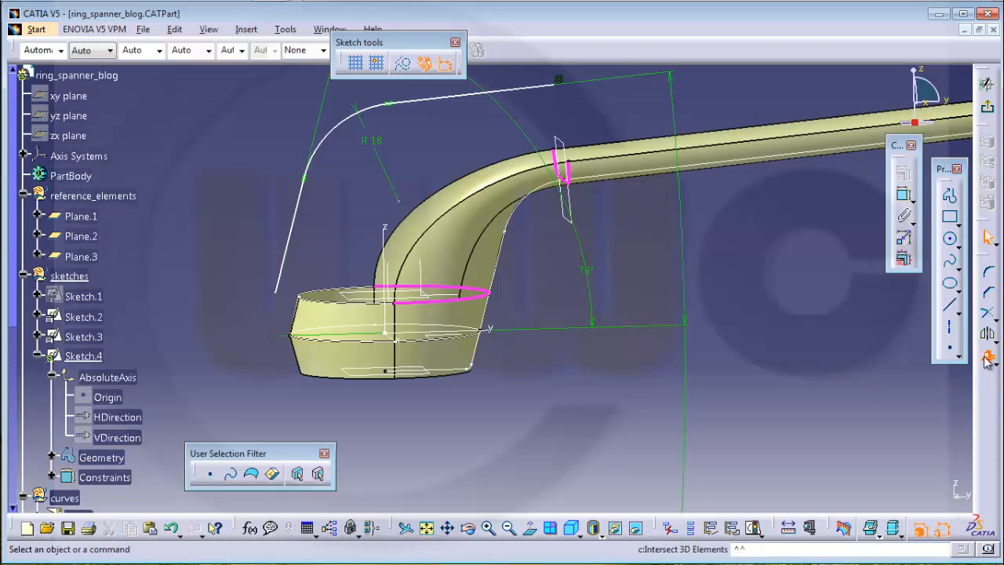
{"action": "left_click", "coordinate": [319, 311]}
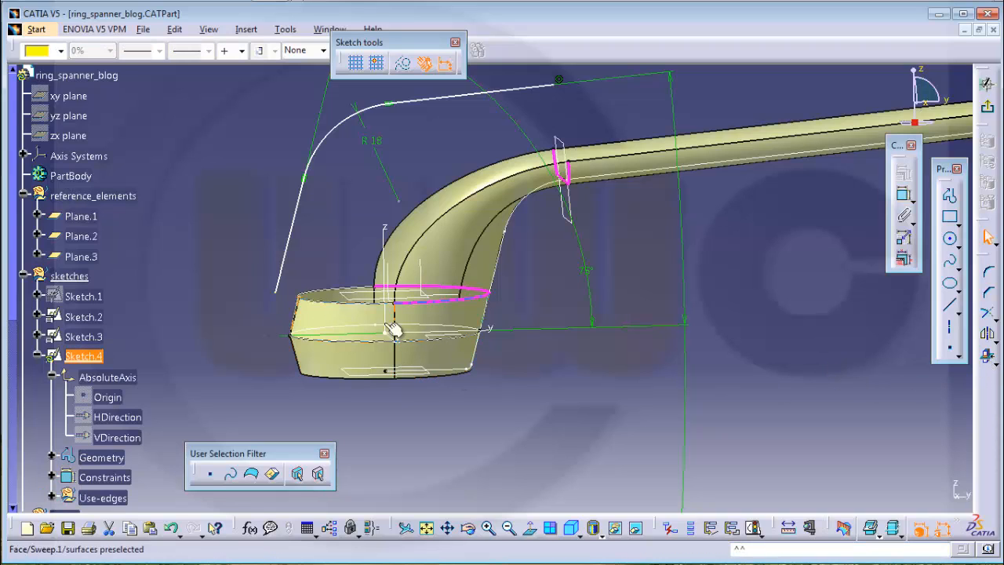
{"action": "left_click_drag", "start_coordinate": [291, 277], "coordinate": [317, 306]}
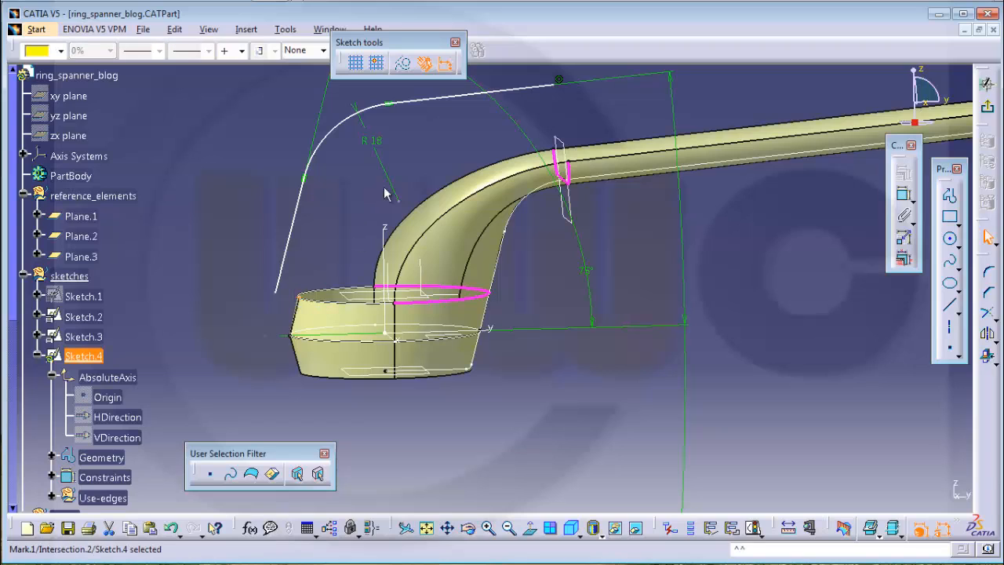
Make the profile's steep line coincident with the intersection point on the ring's upper rim and exit the sketch
{"action": "left_click", "coordinate": [822, 329]}
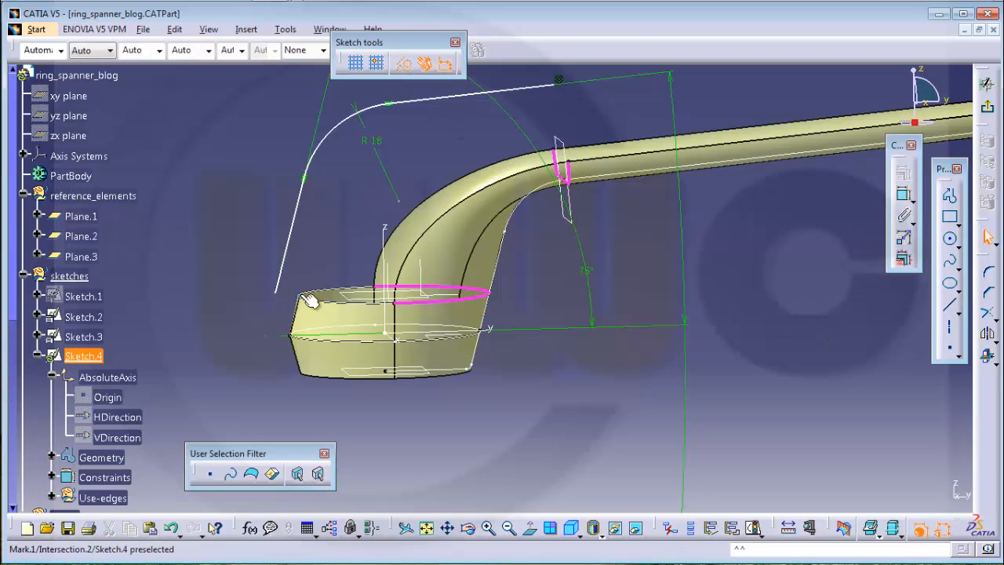
{"action": "left_click", "coordinate": [278, 288]}
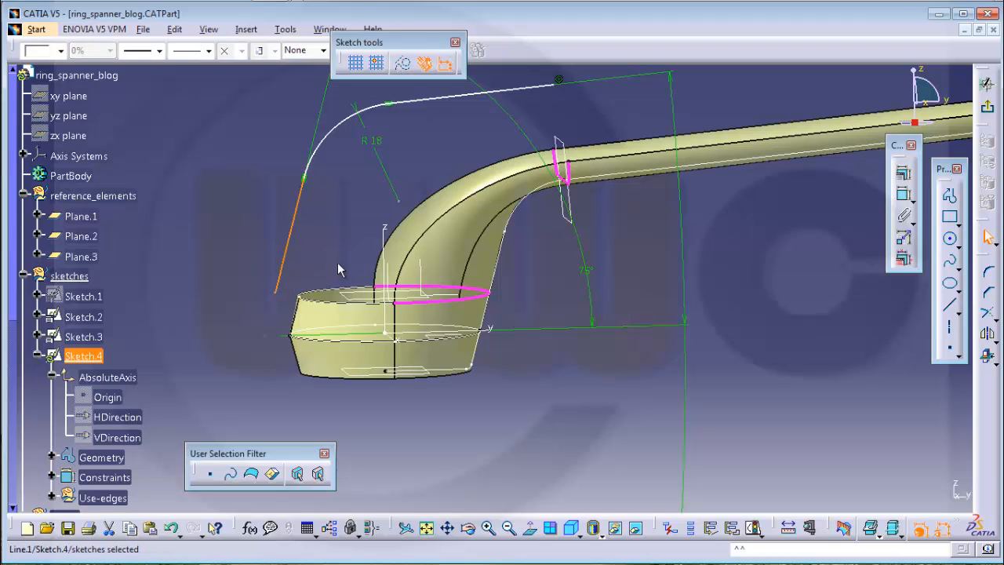
{"action": "left_click", "coordinate": [903, 194]}
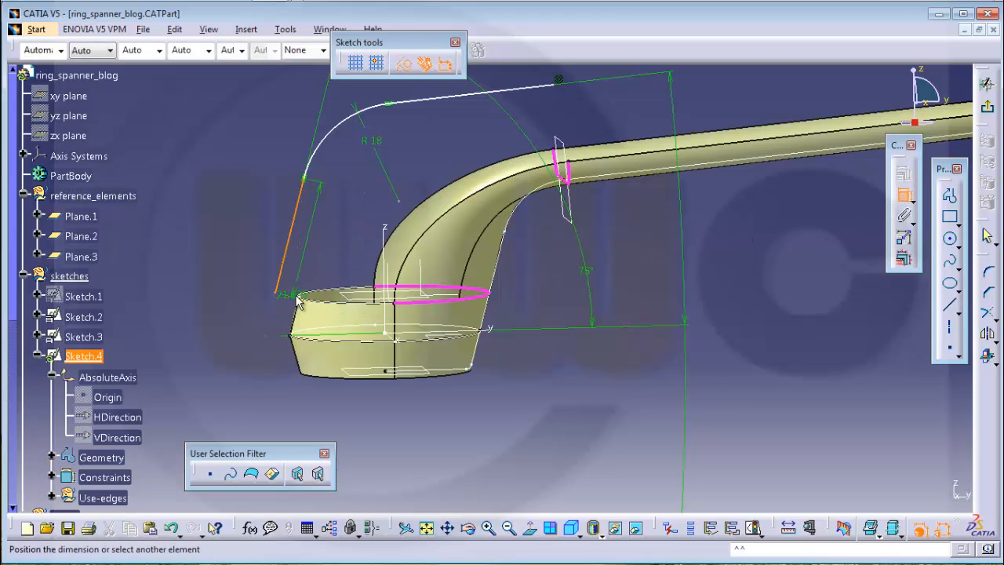
{"action": "right_click", "coordinate": [320, 260]}
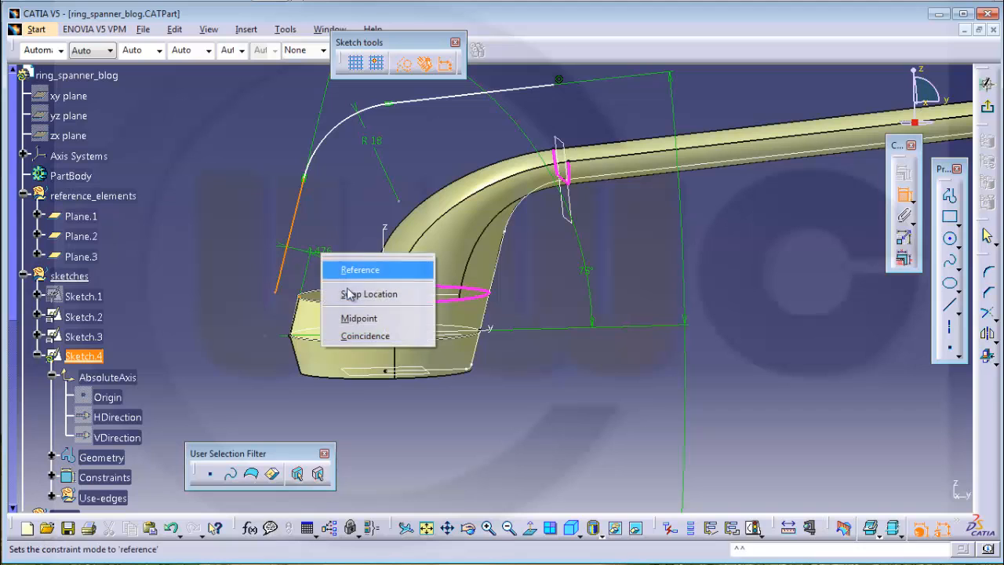
{"action": "left_click", "coordinate": [353, 335]}
{"action": "middle_click_drag", "start_coordinate": [630, 308], "coordinate": [621, 288]}
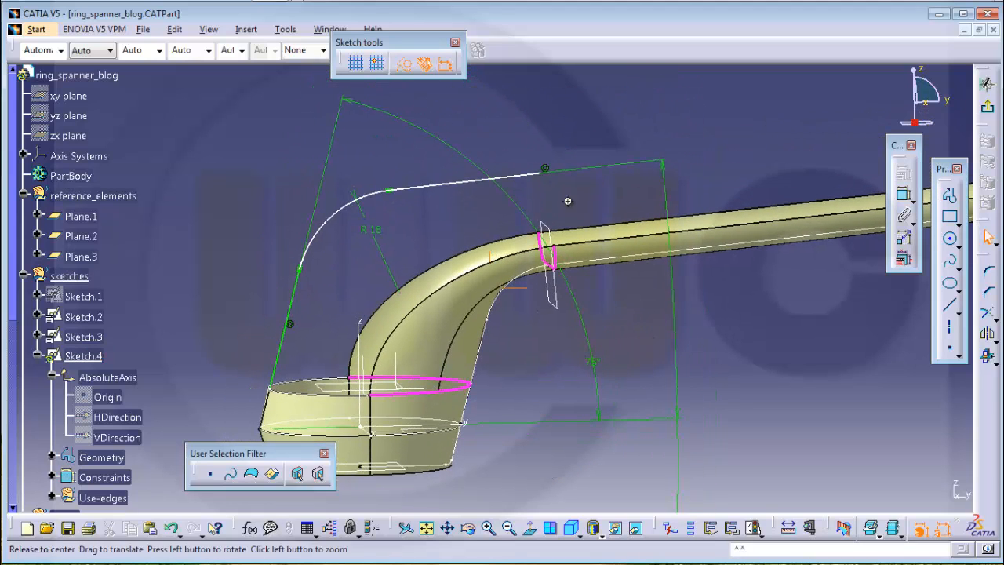
{"action": "middle_click_drag", "start_coordinate": [567, 201], "coordinate": [628, 169]}
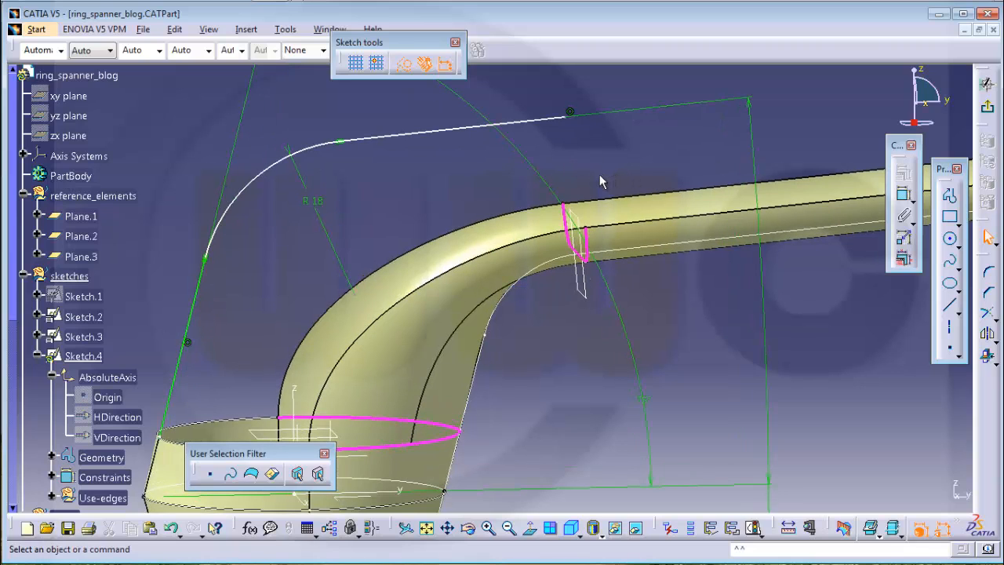
{"action": "middle_click_drag", "start_coordinate": [586, 184], "coordinate": [619, 250]}
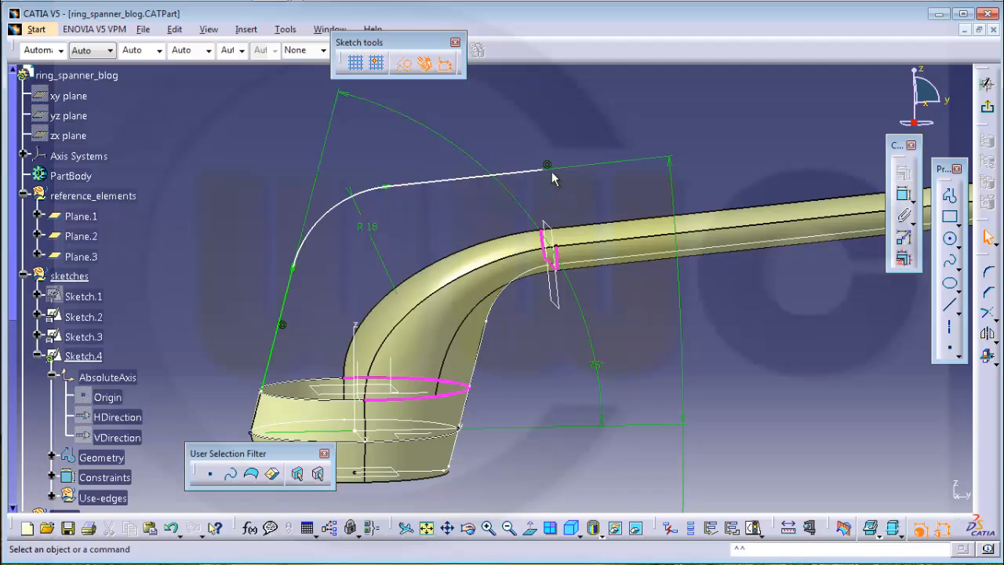
{"action": "left_click", "coordinate": [986, 109]}
Make reference_elements the work object and create a plane through two lines, using the handle's two open longitudinal edges
{"action": "middle_click_drag", "start_coordinate": [706, 313], "coordinate": [511, 318]}
{"action": "right_click", "coordinate": [79, 194]}
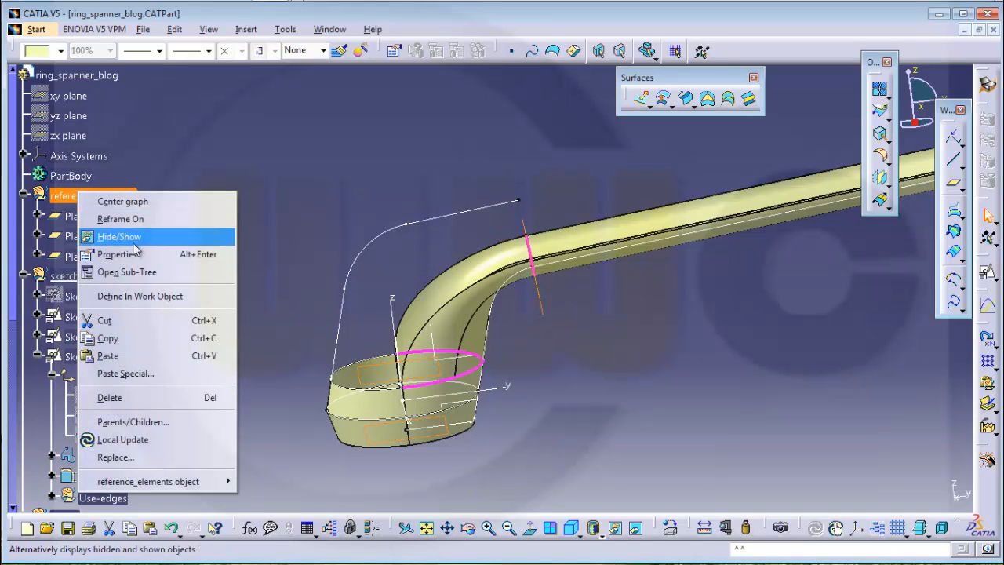
{"action": "left_click", "coordinate": [140, 296]}
{"action": "middle_click_drag", "start_coordinate": [582, 307], "coordinate": [762, 195]}
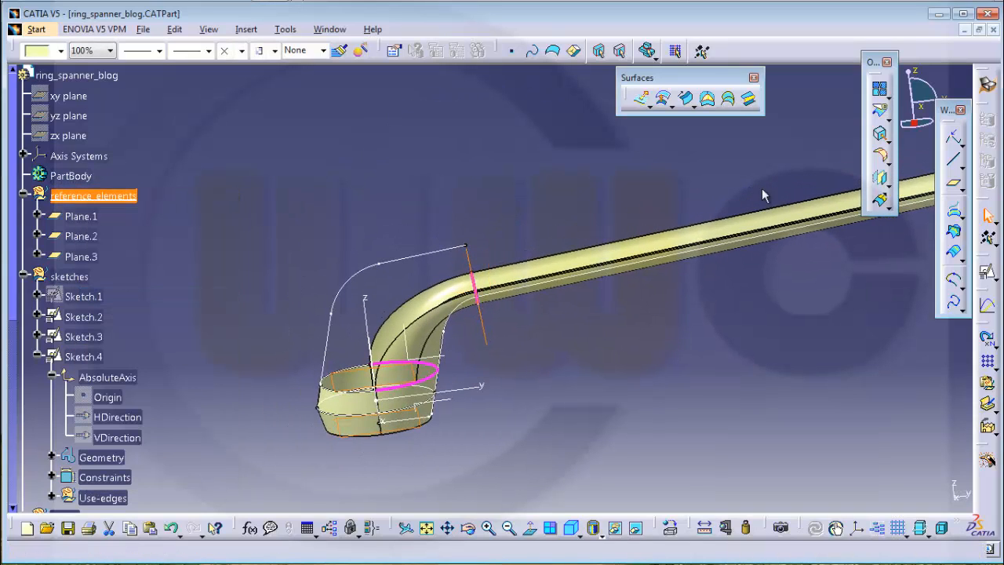
{"action": "left_click", "coordinate": [956, 187]}
{"action": "left_click", "coordinate": [812, 270]}
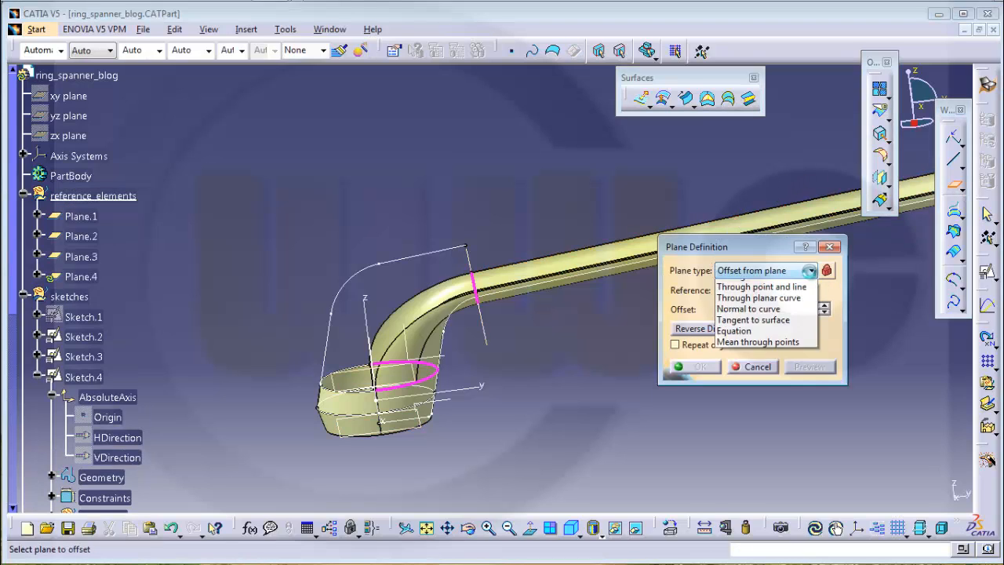
{"action": "left_click", "coordinate": [760, 331]}
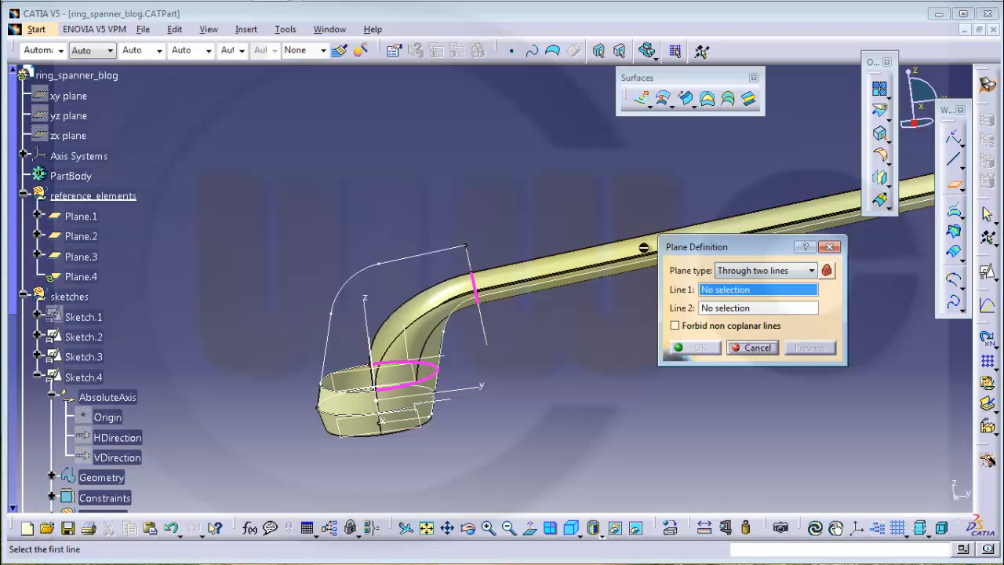
{"action": "left_click", "coordinate": [615, 250]}
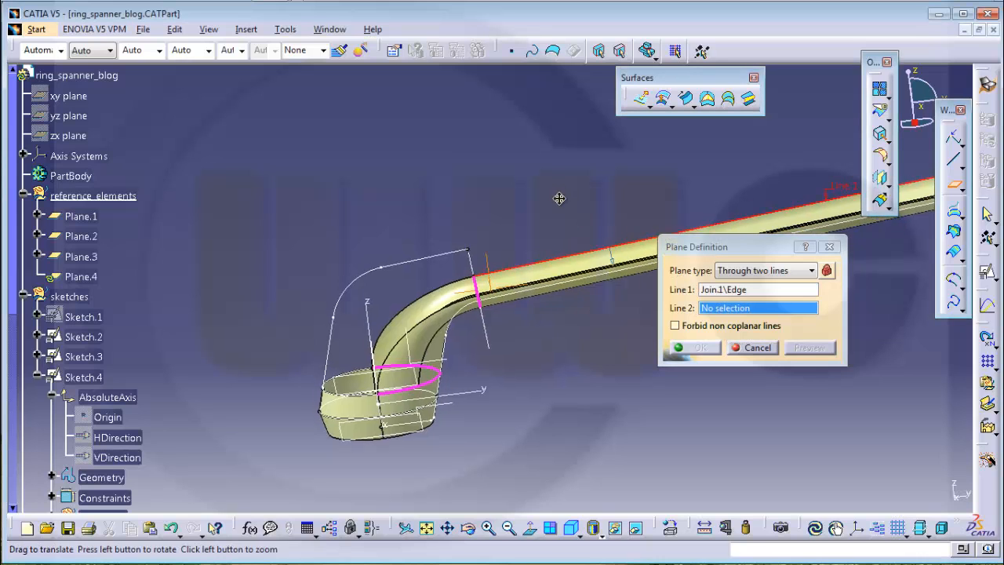
{"action": "middle_click_drag", "start_coordinate": [558, 197], "coordinate": [565, 249]}
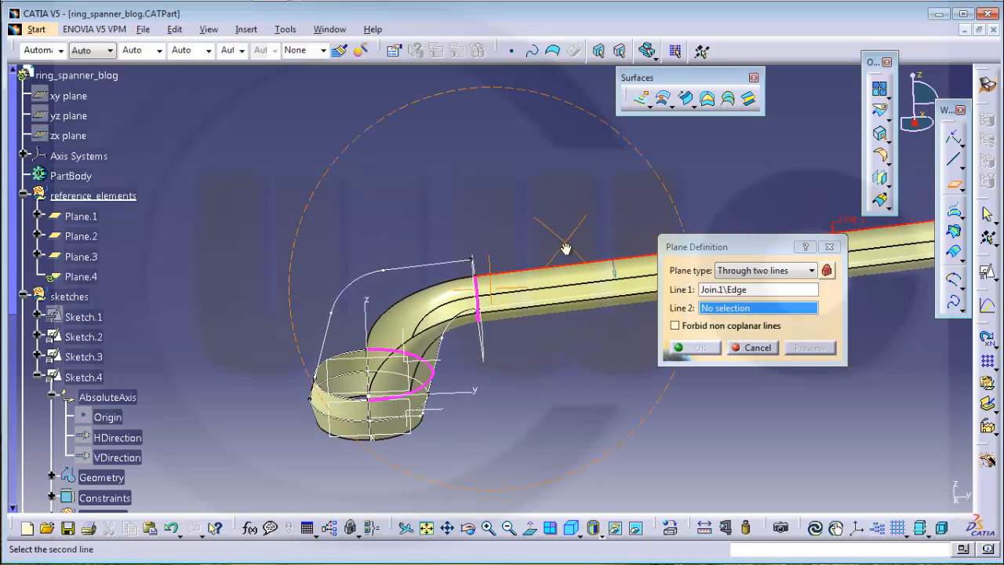
{"action": "left_click", "coordinate": [620, 304]}
{"action": "left_click", "coordinate": [700, 347]}
Make surfaces the work object and mirror the handle surface Join.1 about Plane.4 with the Symmetry command
{"action": "middle_click_drag", "start_coordinate": [706, 337], "coordinate": [668, 298]}
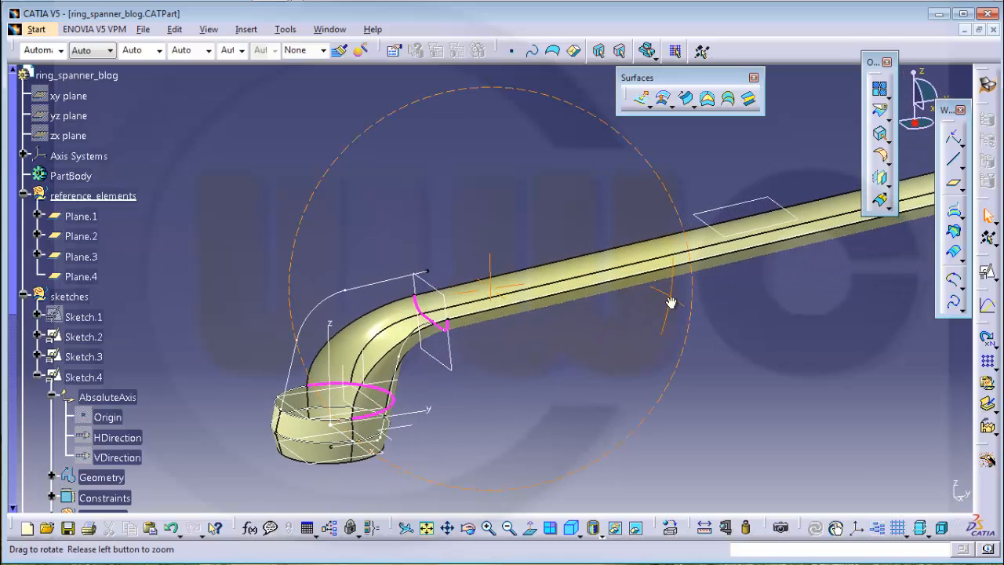
{"action": "scroll", "coordinate": [113, 351], "scroll_direction": "down", "scroll_amount": 6}
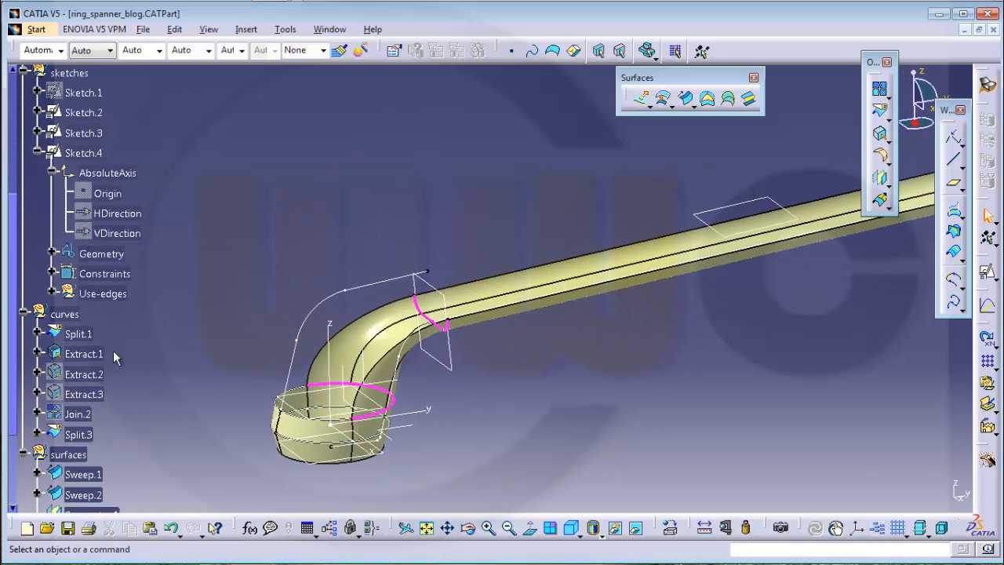
{"action": "right_click", "coordinate": [68, 323]}
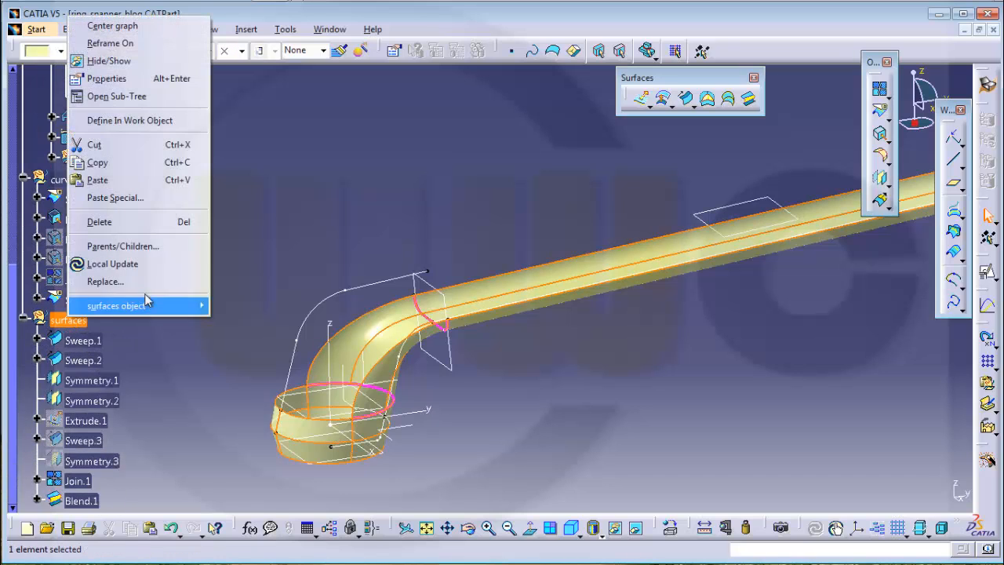
{"action": "left_click", "coordinate": [153, 122]}
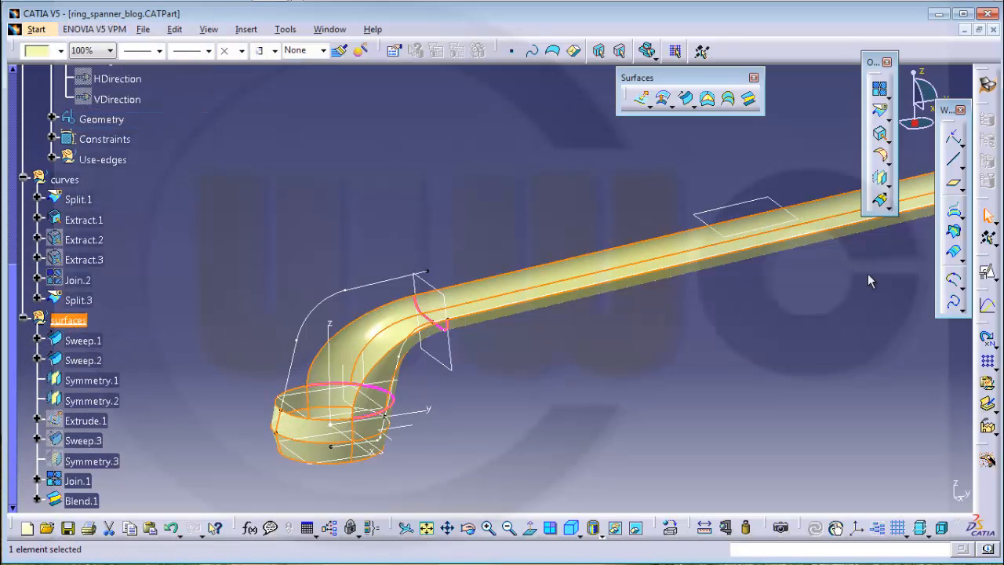
{"action": "left_click", "coordinate": [881, 182]}
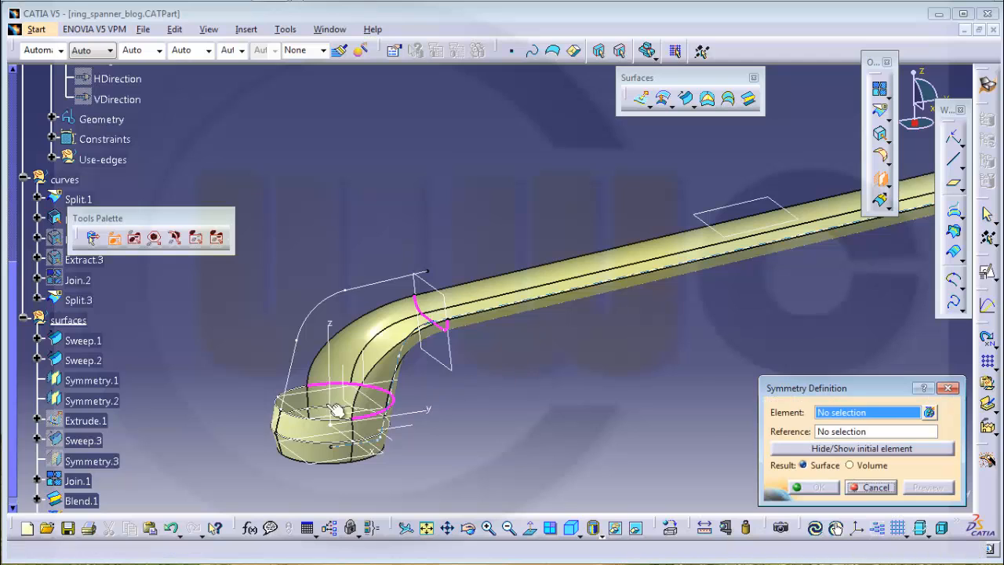
{"action": "left_click", "coordinate": [77, 480]}
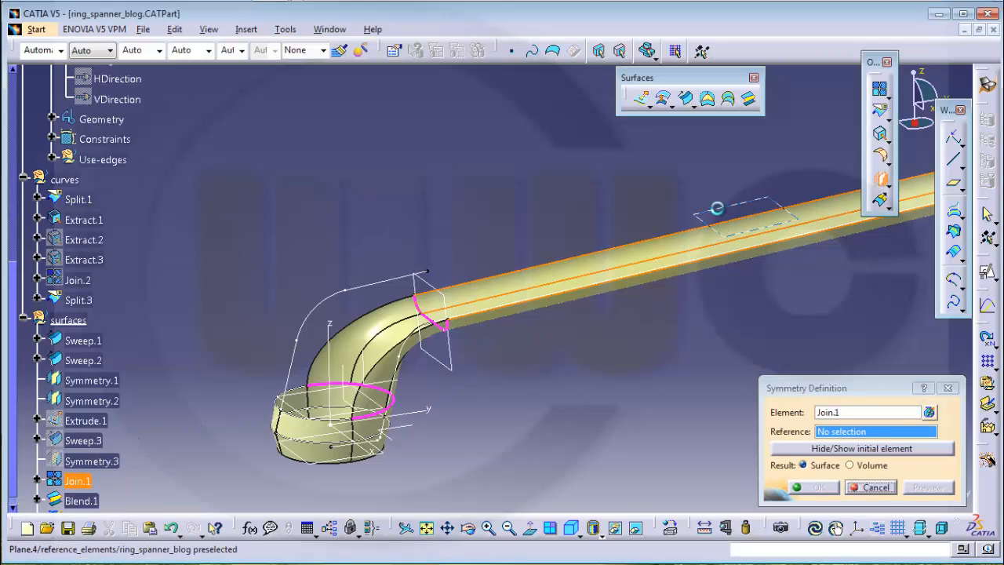
{"action": "left_click", "coordinate": [737, 218]}
{"action": "left_click", "coordinate": [818, 487]}
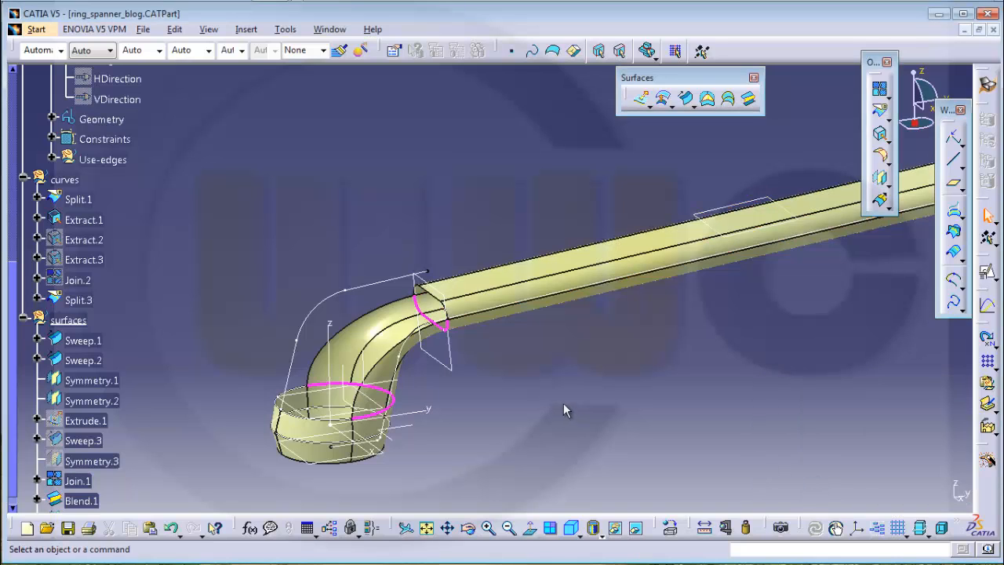
Make curves the work object and extract the mirrored handle's end edge near the blend with tangent continuity propagation
{"action": "middle_click_drag", "start_coordinate": [543, 372], "coordinate": [538, 242]}
{"action": "middle_click_drag", "start_coordinate": [501, 178], "coordinate": [501, 178]}
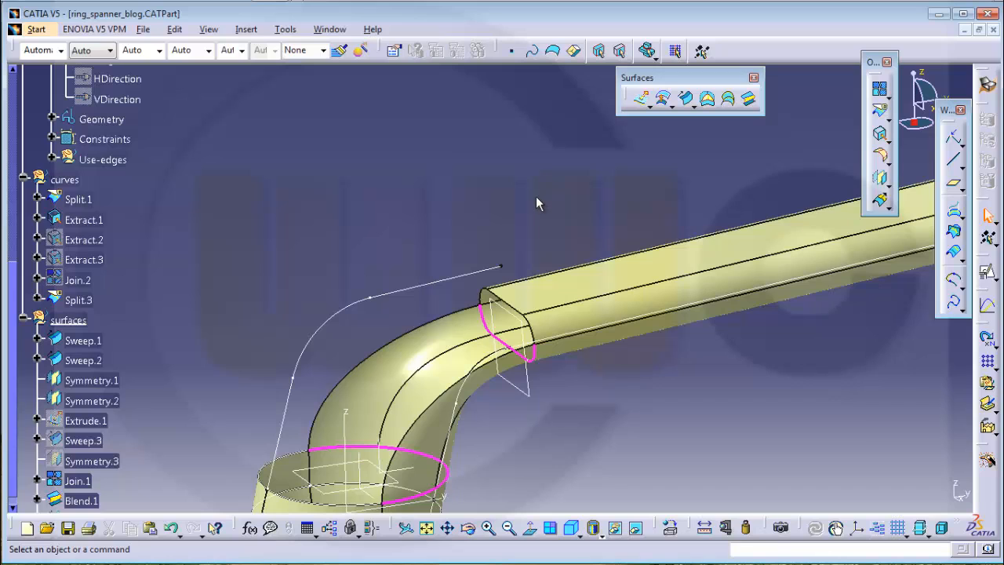
{"action": "right_click", "coordinate": [76, 179]}
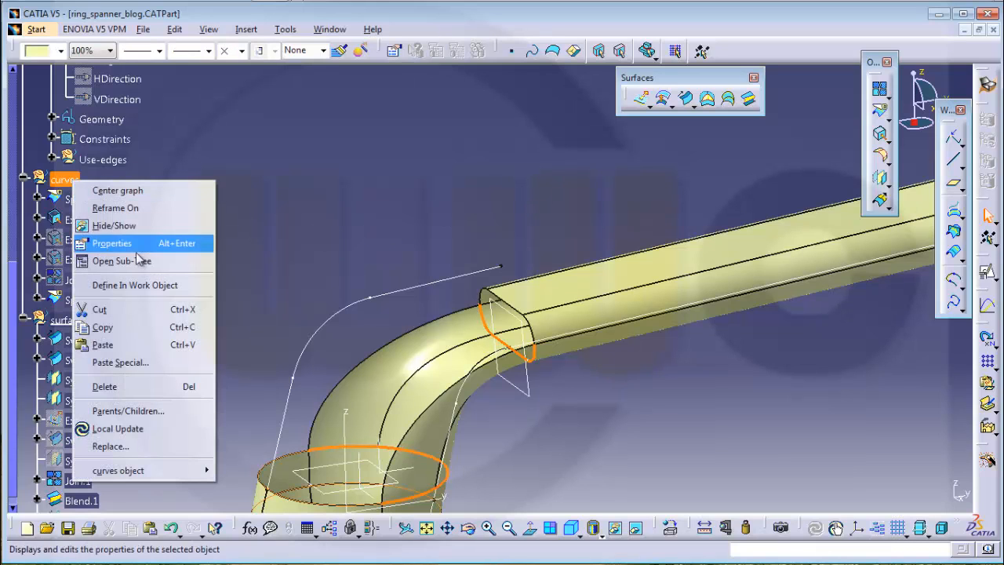
{"action": "left_click", "coordinate": [155, 284]}
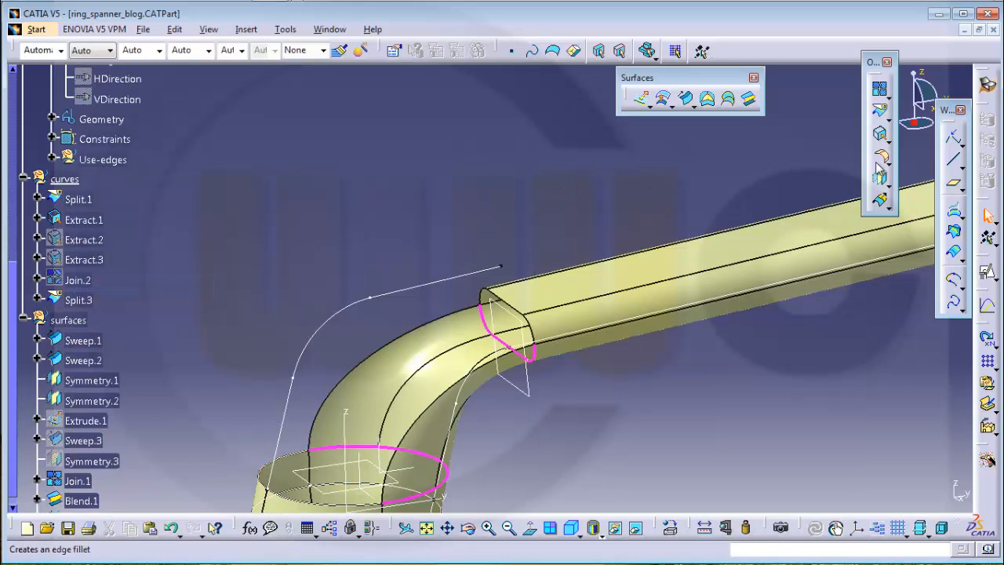
{"action": "left_click", "coordinate": [880, 134]}
{"action": "left_click", "coordinate": [510, 304]}
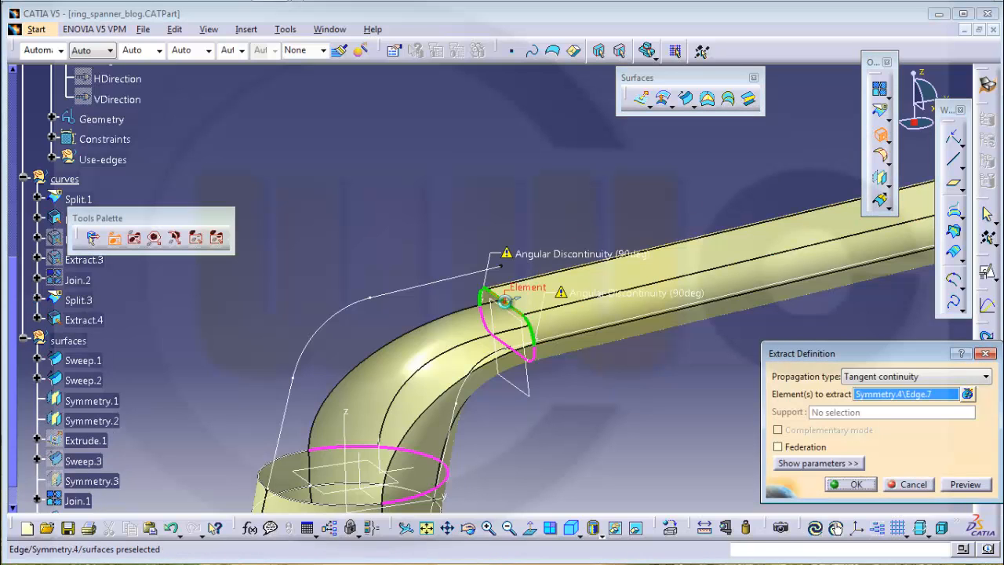
{"action": "left_click", "coordinate": [856, 484]}
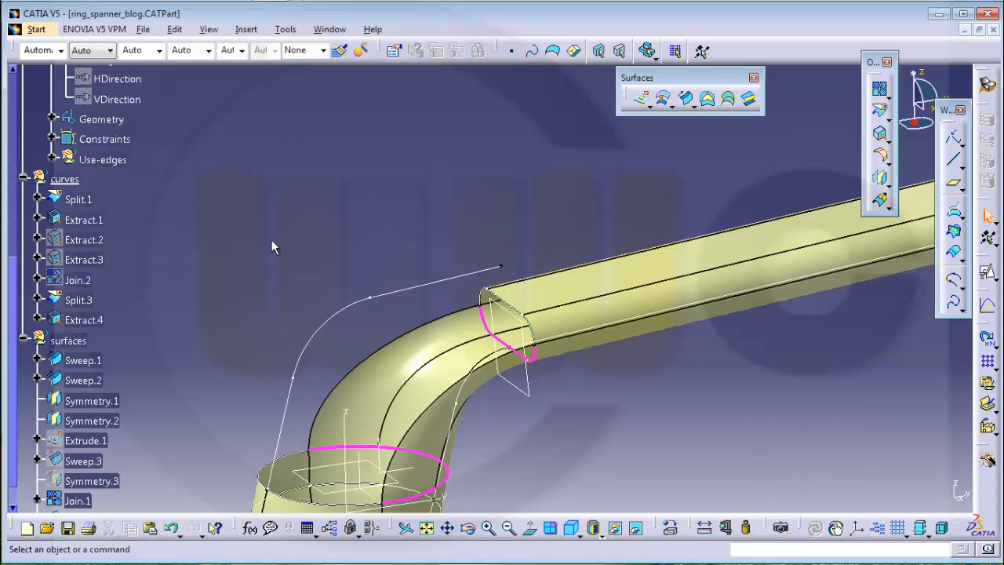
Reopen Sketch.4 and intersect the extracted handle end edge with the sketch plane to get a reference point
{"action": "mouse_move", "coordinate": [271, 240]}
{"action": "middle_mouse_down"}
{"action": "mouse_move", "coordinate": [282, 233]}
{"action": "mouse_move", "coordinate": [273, 251]}
{"action": "middle_mouse_up"}
{"action": "scroll", "coordinate": [160, 174], "scroll_direction": "up", "scroll_amount": 3}
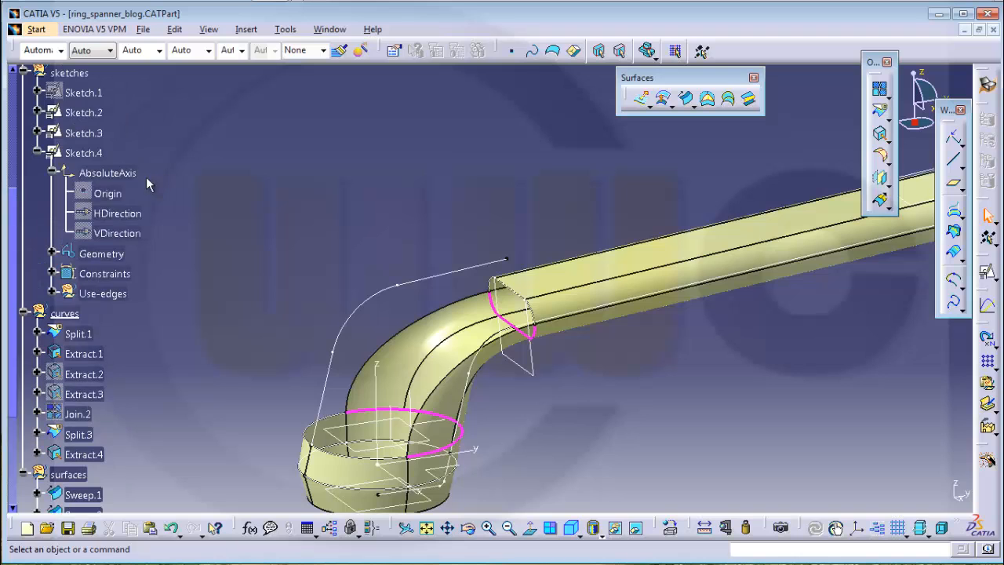
{"action": "double_click", "coordinate": [84, 152]}
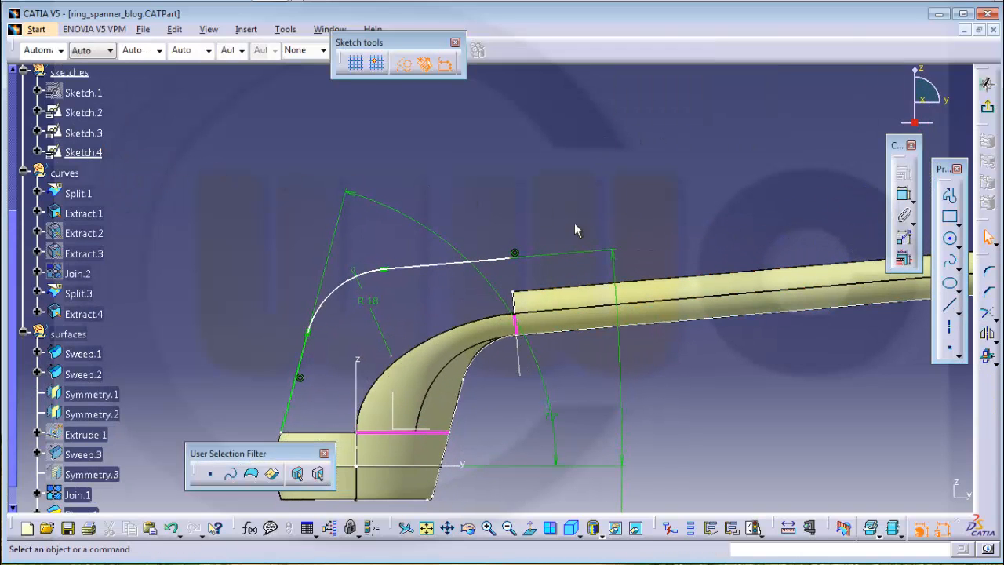
{"action": "middle_click_drag", "start_coordinate": [536, 274], "coordinate": [594, 302]}
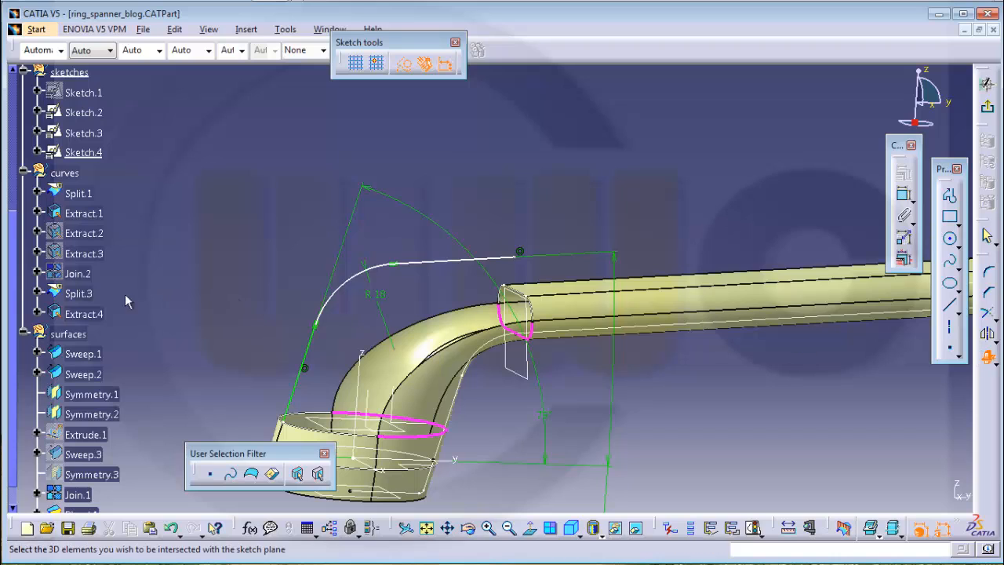
{"action": "left_click", "coordinate": [471, 263]}
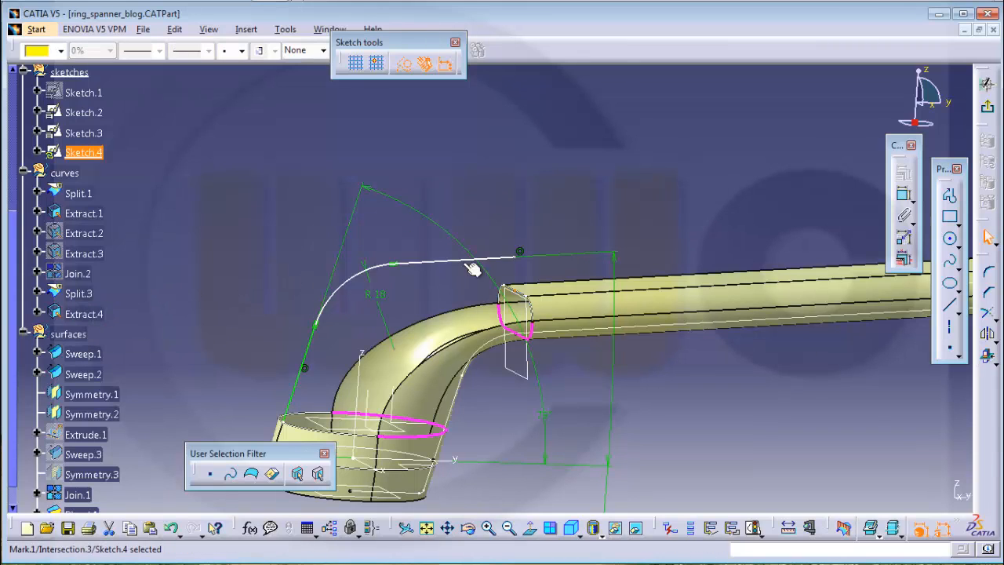
{"action": "left_click", "coordinate": [581, 224]}
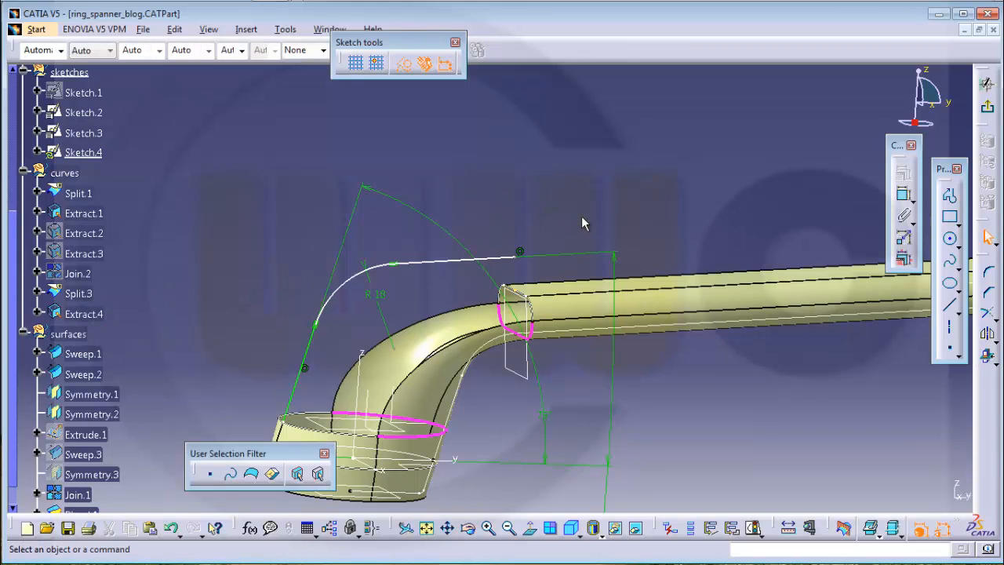
Constrain the upper end of the profile's shallow line to be coincident with the handle edge's intersection point
{"action": "left_click", "coordinate": [903, 196]}
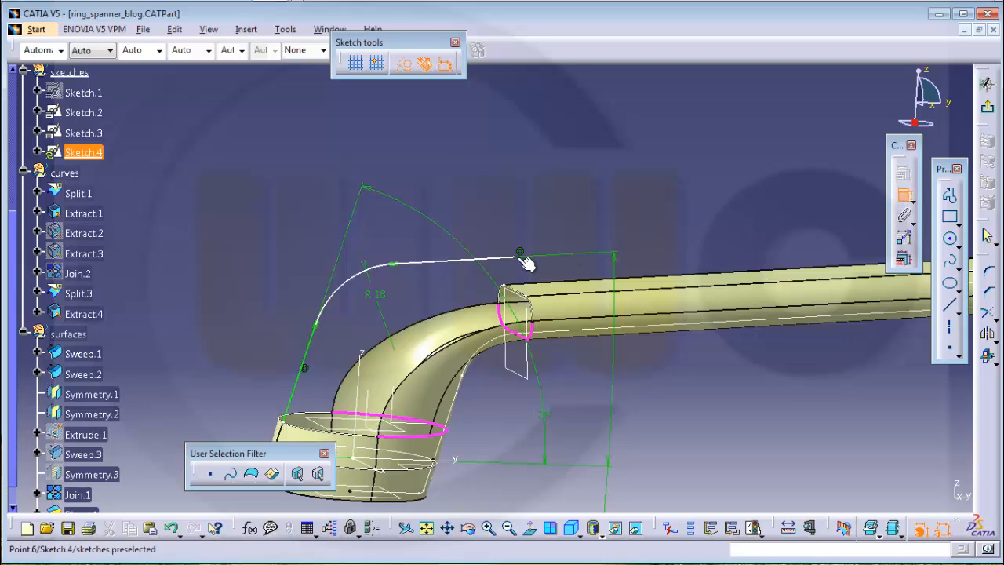
{"action": "left_click", "coordinate": [524, 295]}
{"action": "right_click", "coordinate": [599, 205]}
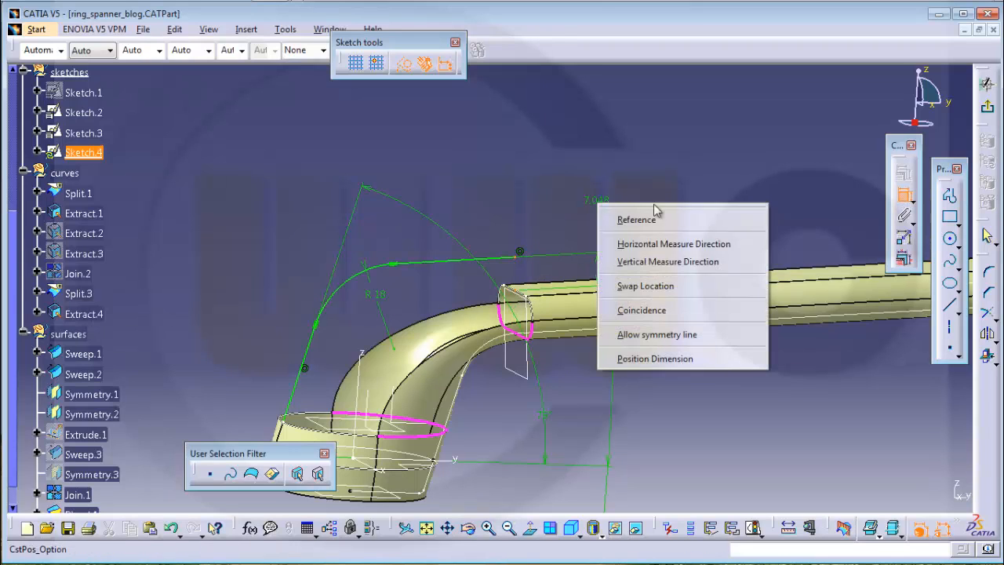
{"action": "left_click", "coordinate": [675, 310]}
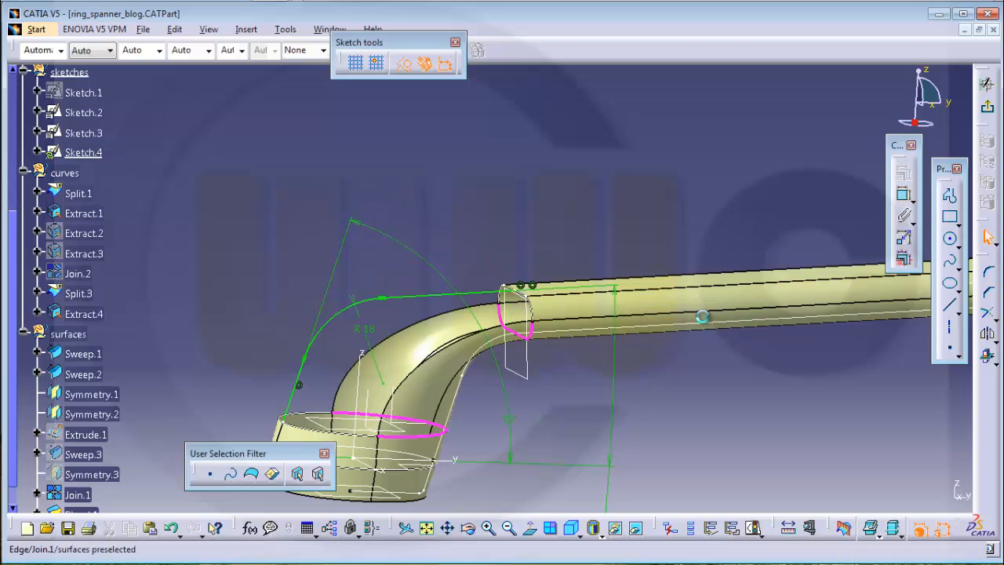
Exit the sketch and define the surfaces geometrical set as the work object
{"action": "middle_click_drag", "start_coordinate": [681, 330], "coordinate": [622, 306]}
{"action": "left_click", "coordinate": [987, 83]}
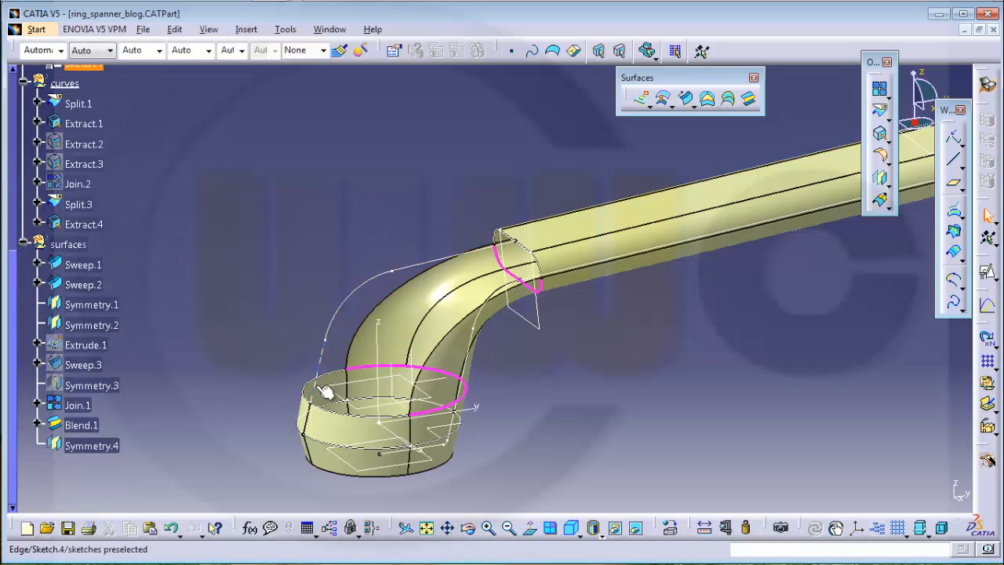
{"action": "right_click", "coordinate": [83, 245]}
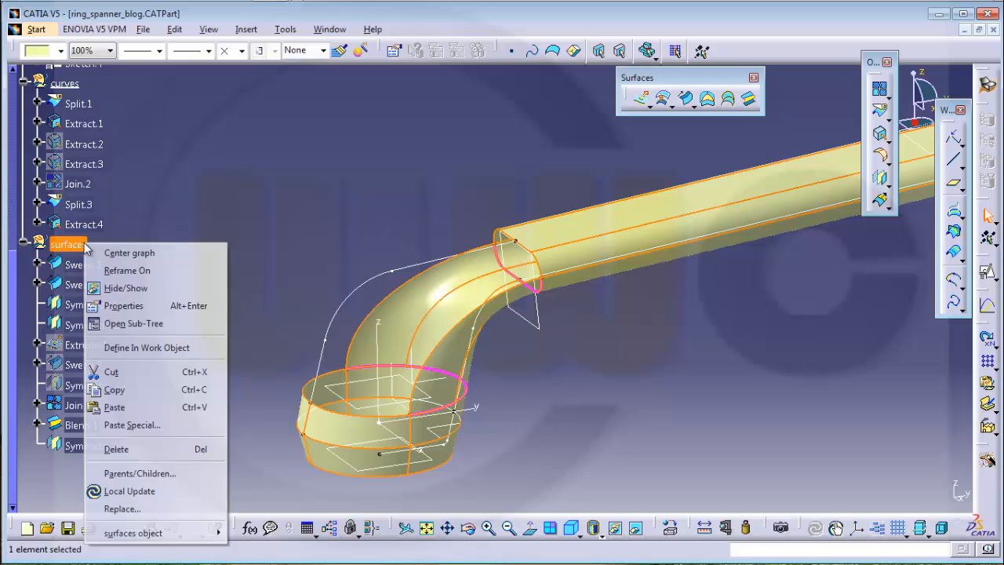
{"action": "left_click", "coordinate": [141, 348]}
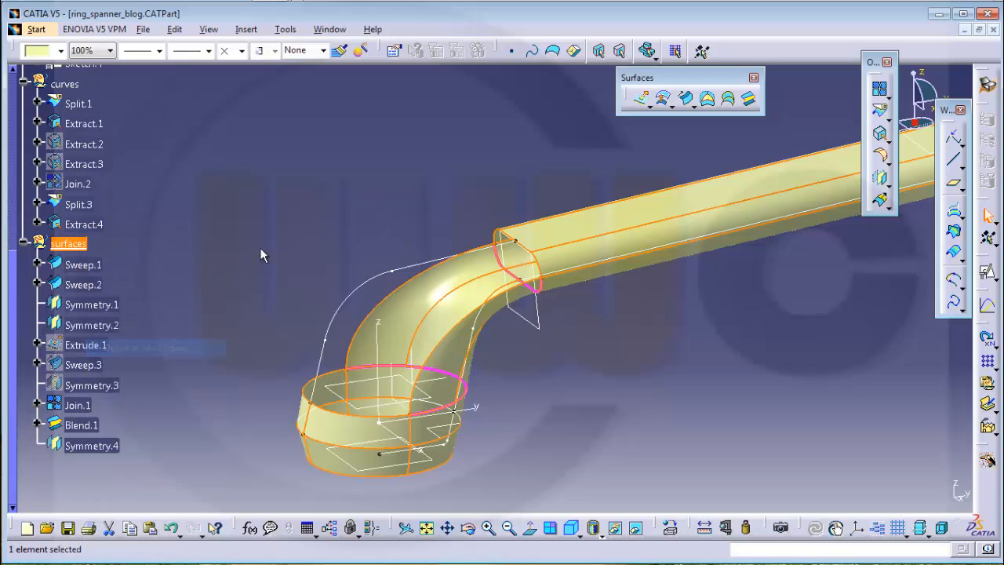
{"action": "left_click", "coordinate": [728, 99]}
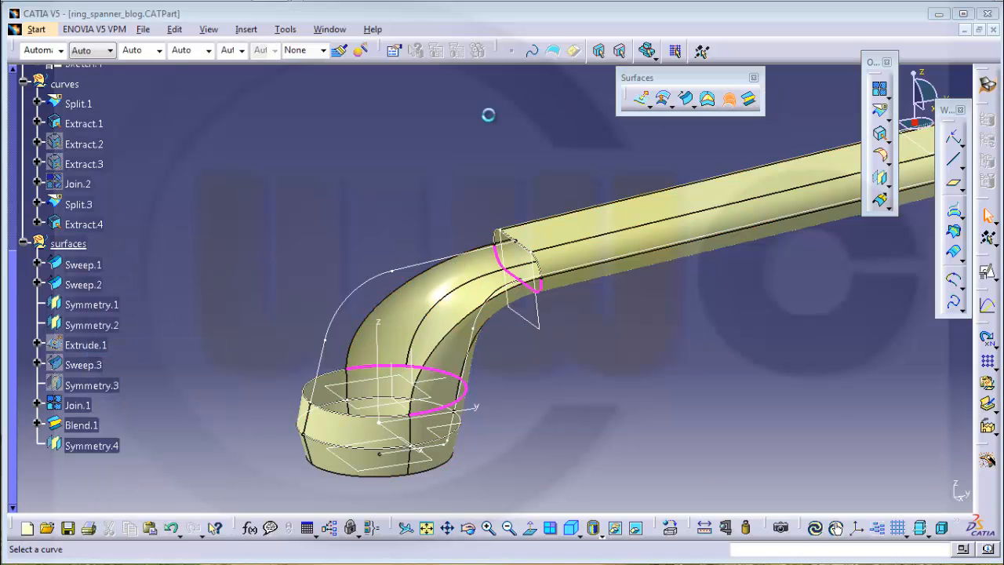
{"action": "left_click", "coordinate": [533, 255]}
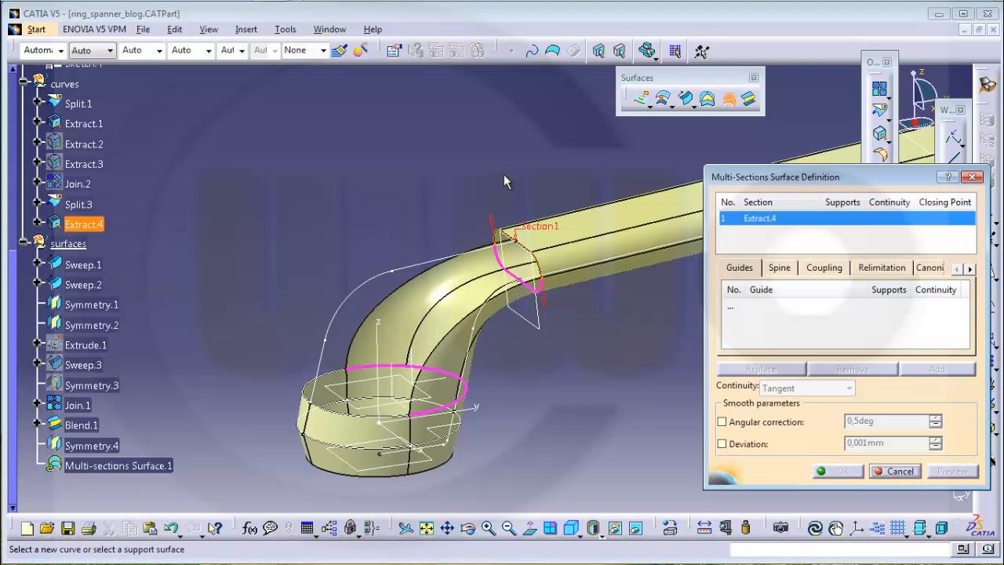
{"action": "left_click", "coordinate": [314, 391]}
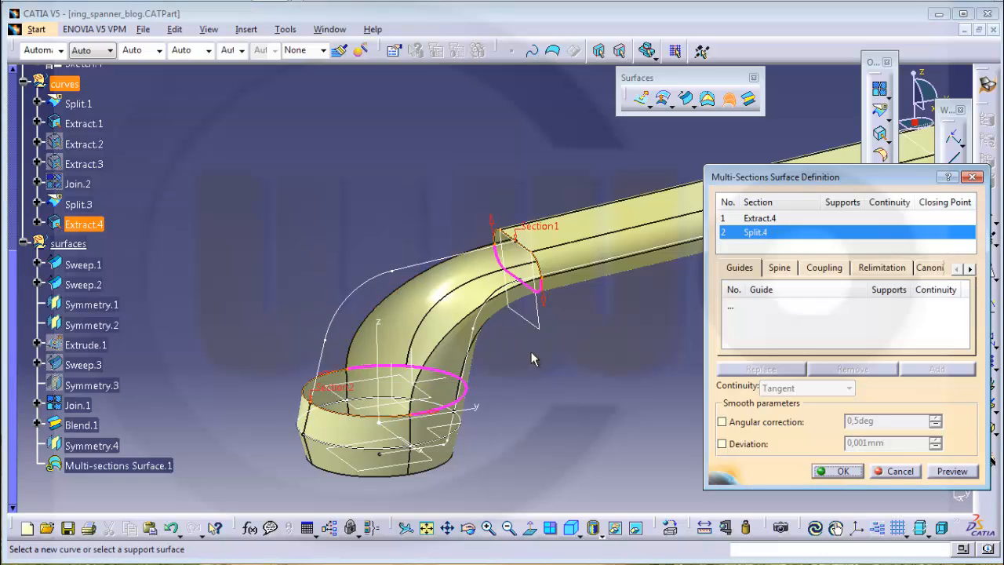
{"action": "left_click", "coordinate": [952, 470]}
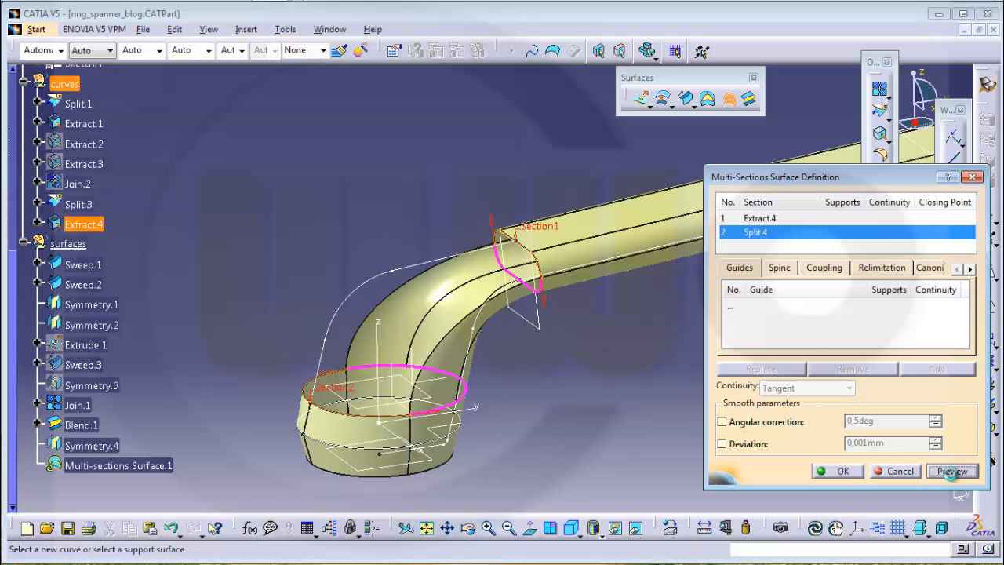
{"action": "middle_click_drag", "start_coordinate": [570, 393], "coordinate": [509, 396]}
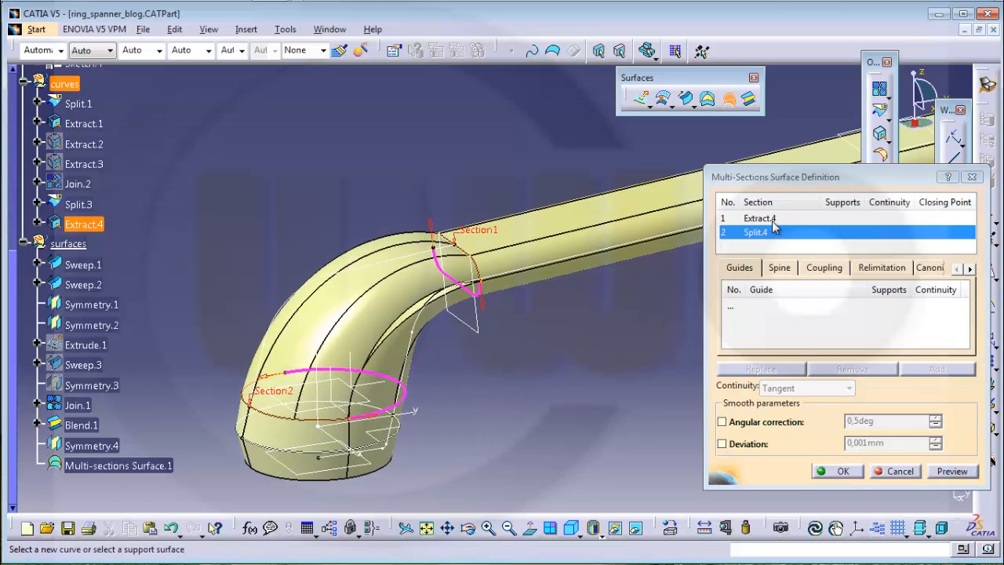
{"action": "left_click", "coordinate": [784, 219]}
{"action": "left_click", "coordinate": [586, 221]}
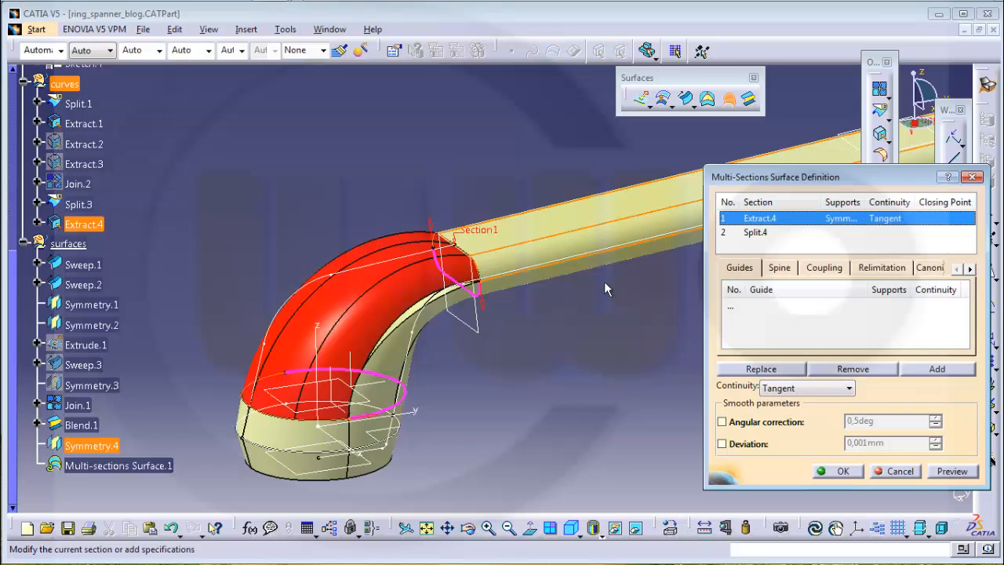
{"action": "left_click", "coordinate": [757, 234]}
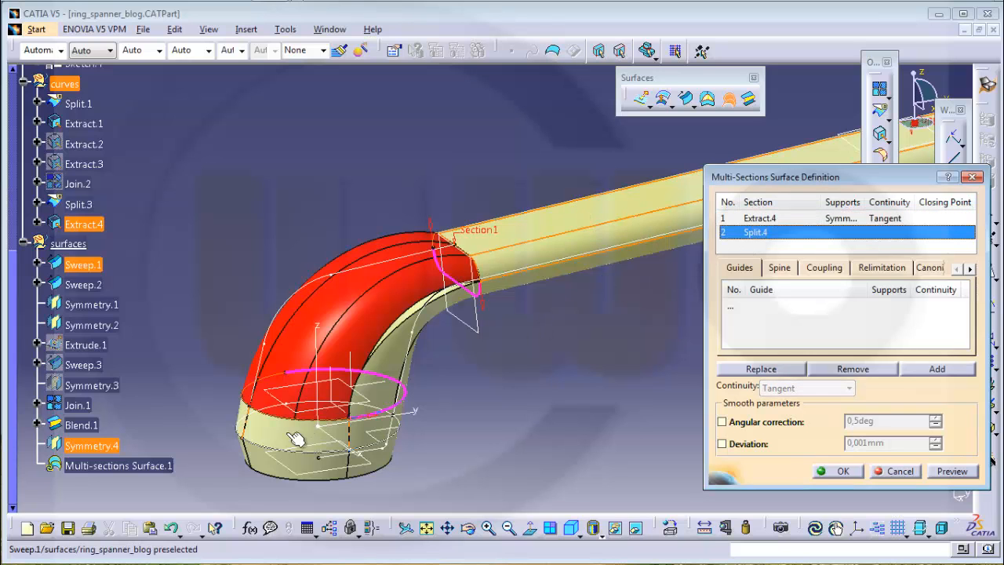
{"action": "middle_click_drag", "start_coordinate": [190, 316], "coordinate": [443, 311]}
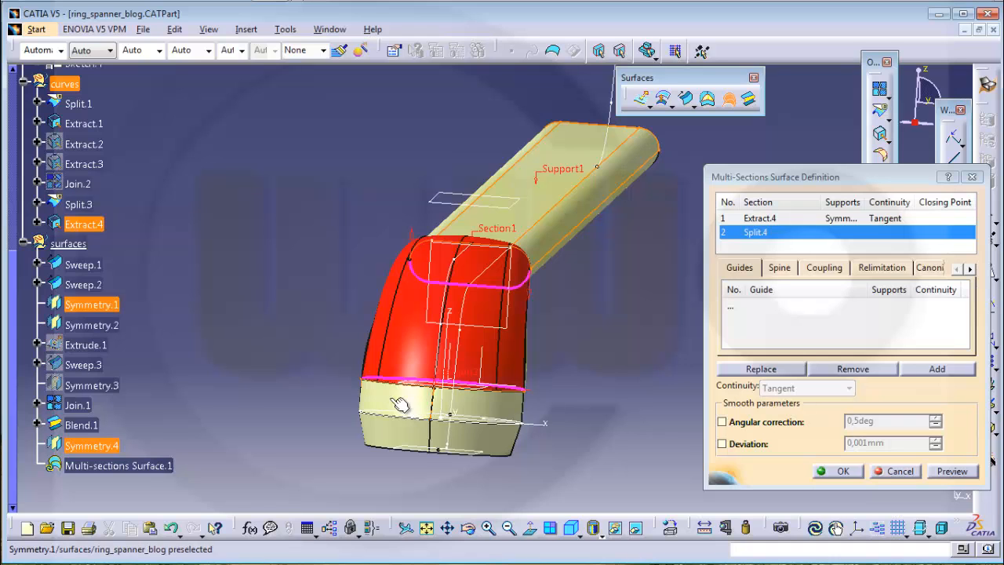
{"action": "middle_click_drag", "start_coordinate": [271, 360], "coordinate": [490, 375]}
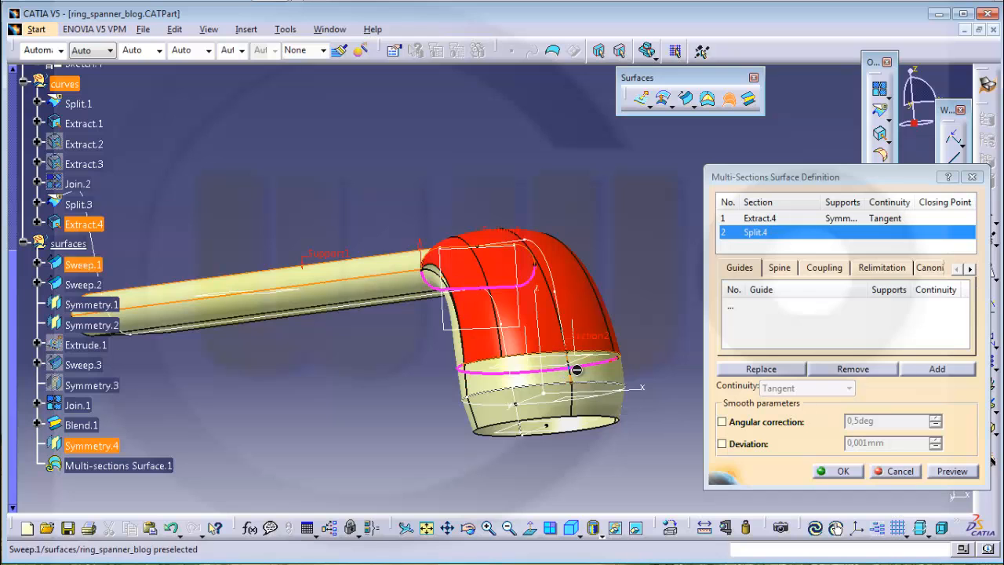
{"action": "middle_click_drag", "start_coordinate": [611, 376], "coordinate": [499, 363]}
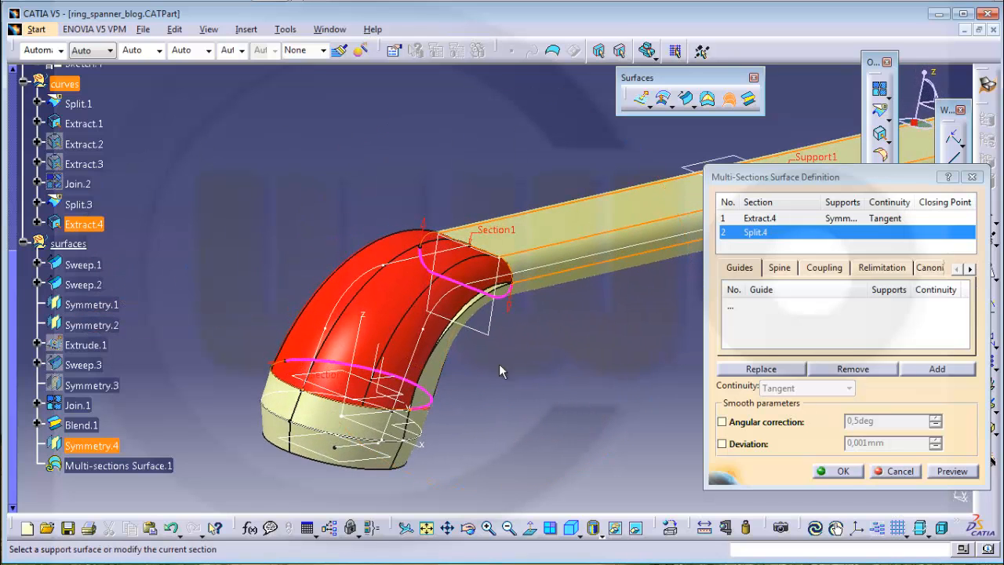
{"action": "right_click", "coordinate": [823, 240]}
{"action": "left_click", "coordinate": [672, 310]}
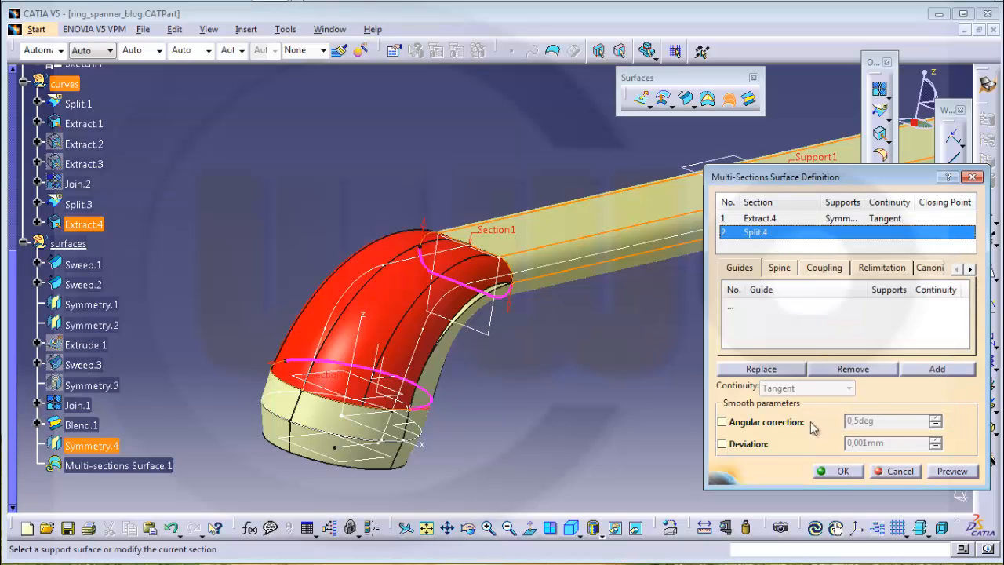
{"action": "left_click", "coordinate": [898, 471]}
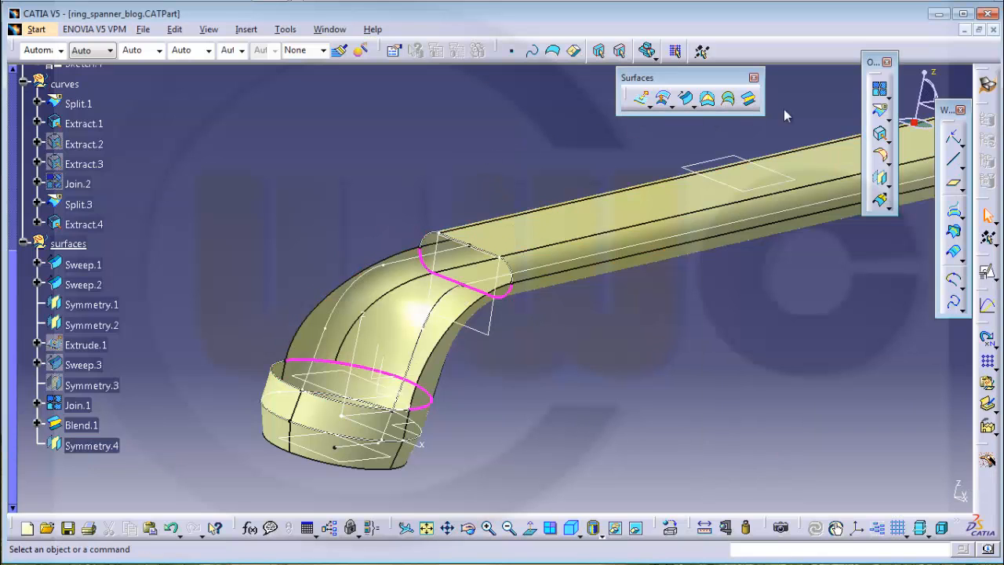
Join Sweep.1 and Symmetry.1, the two upper halves of the ring collar, into one surface
{"action": "left_click", "coordinate": [878, 91]}
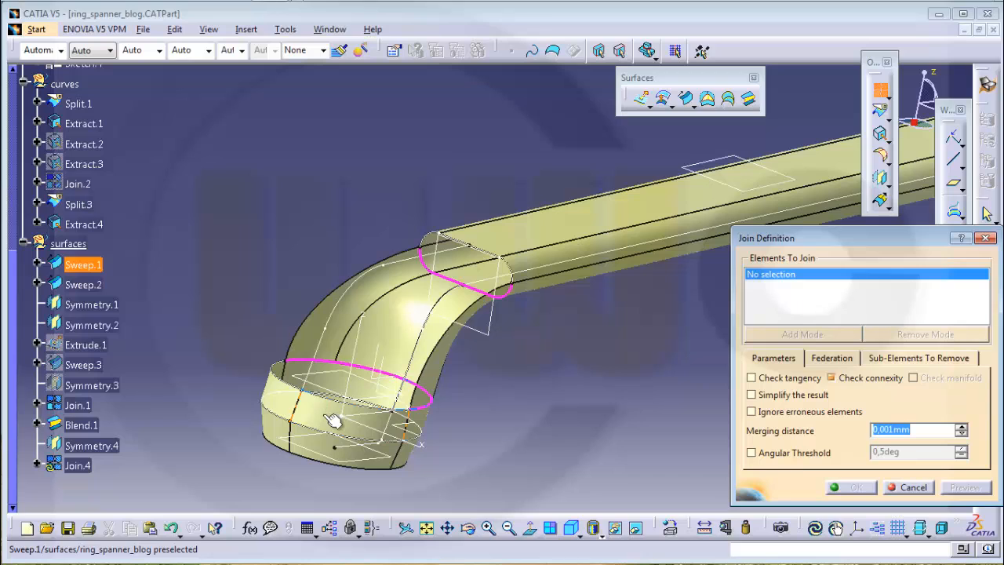
{"action": "left_click", "coordinate": [333, 421]}
{"action": "left_click", "coordinate": [292, 398]}
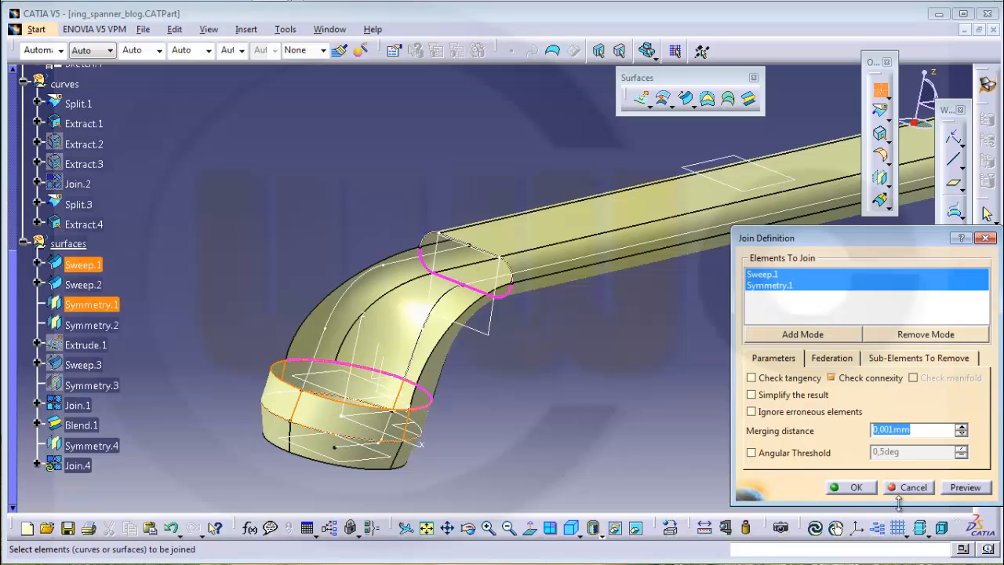
{"action": "left_click", "coordinate": [855, 487]}
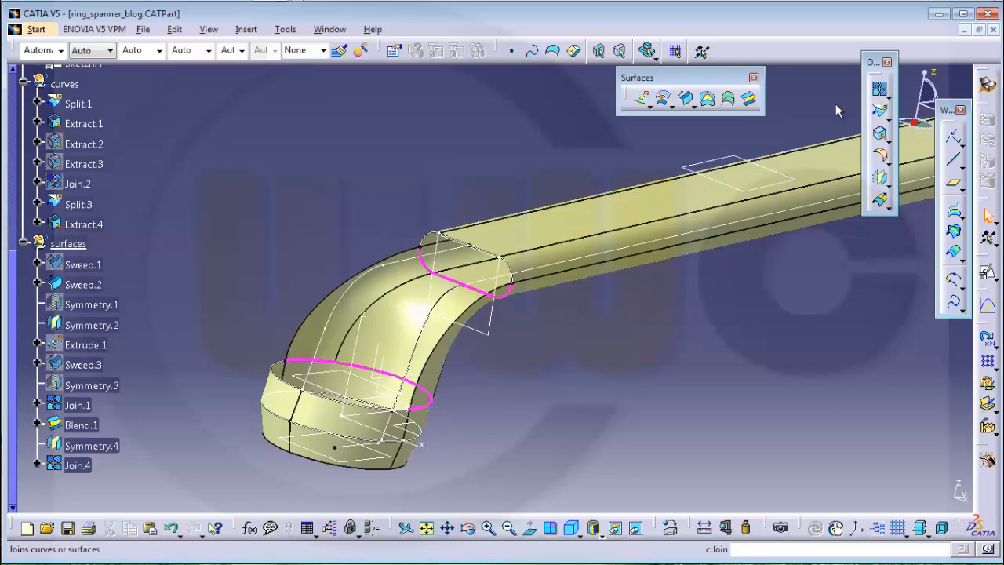
Start a multi-sections surface with Extract.4 at the handle end and the ring collar's open upper rim curve as sections
{"action": "left_click", "coordinate": [728, 98]}
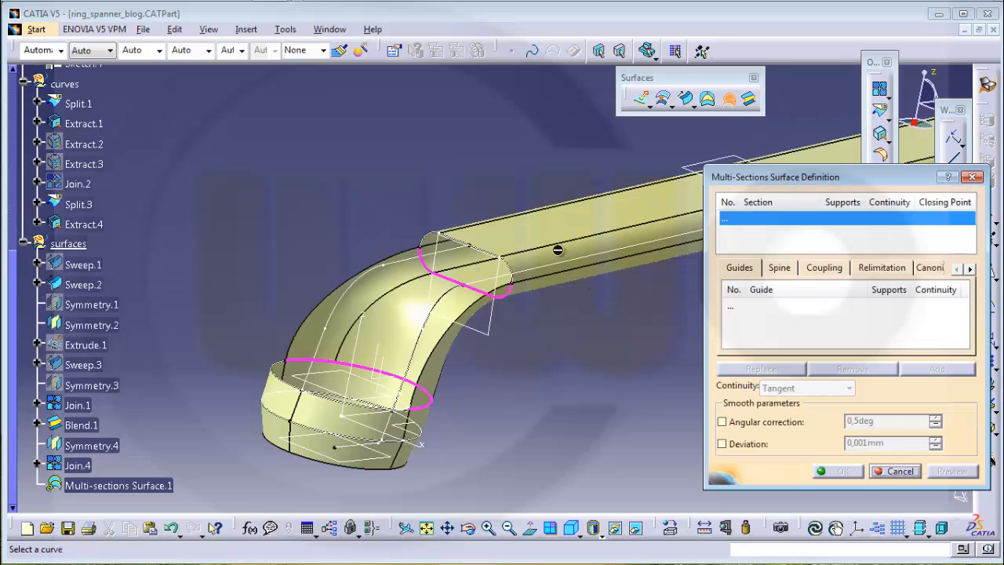
{"action": "left_click", "coordinate": [487, 251]}
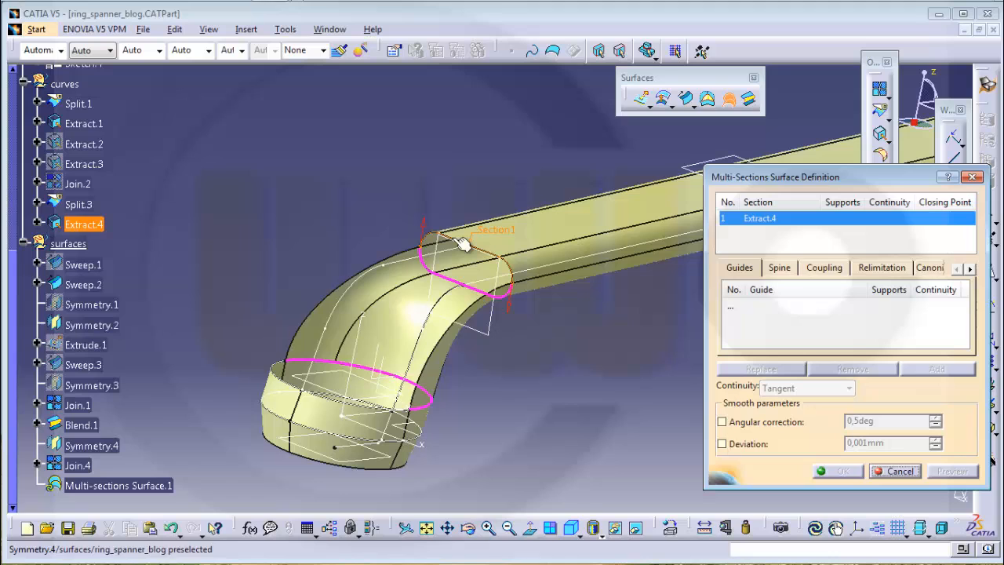
{"action": "left_click", "coordinate": [295, 387]}
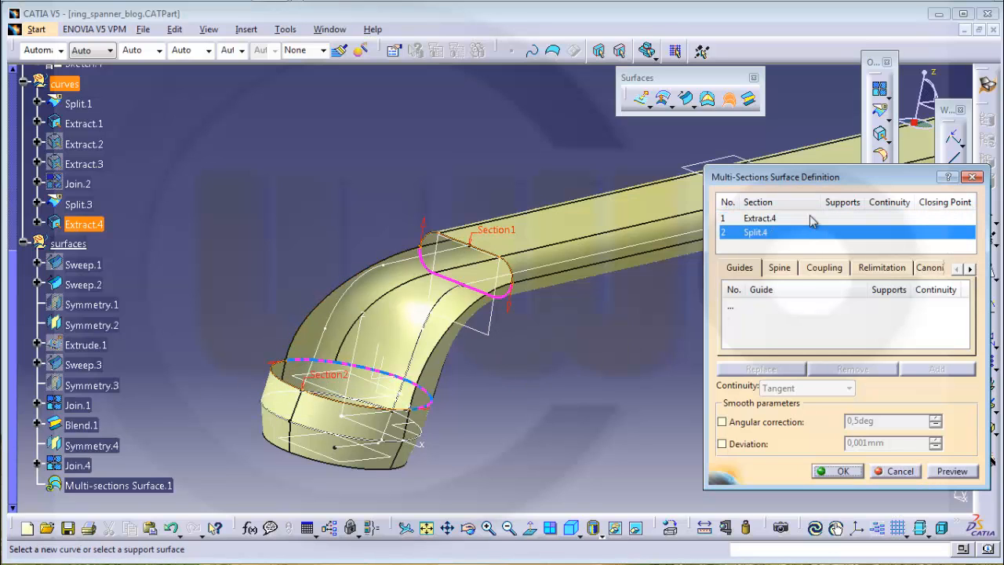
Assign tangent supports to the sections: Symmetry.4 for the handle section and the joined collar surface for the rim section
{"action": "left_click", "coordinate": [812, 222]}
{"action": "left_click", "coordinate": [92, 444]}
{"action": "left_click", "coordinate": [770, 233]}
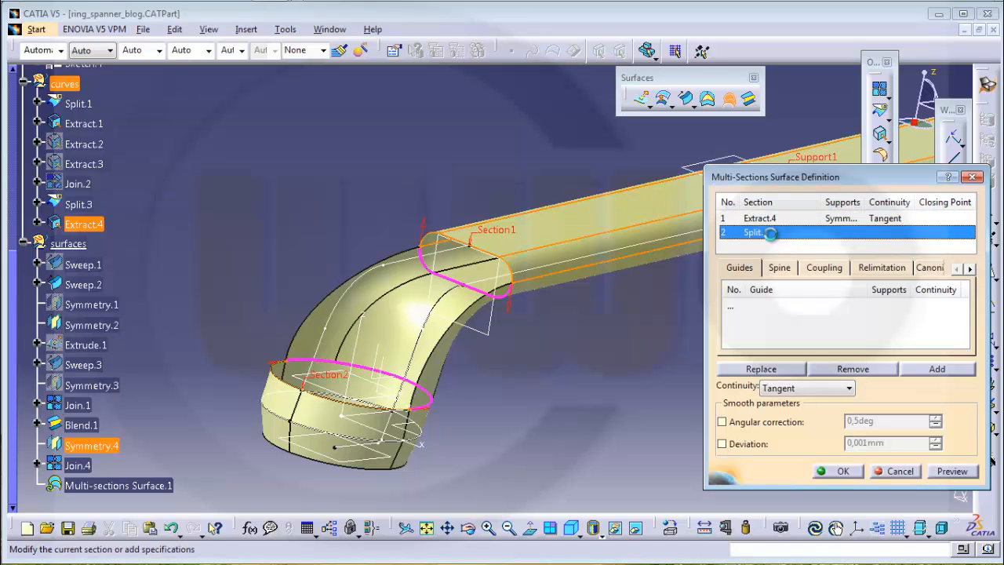
{"action": "left_click", "coordinate": [322, 421]}
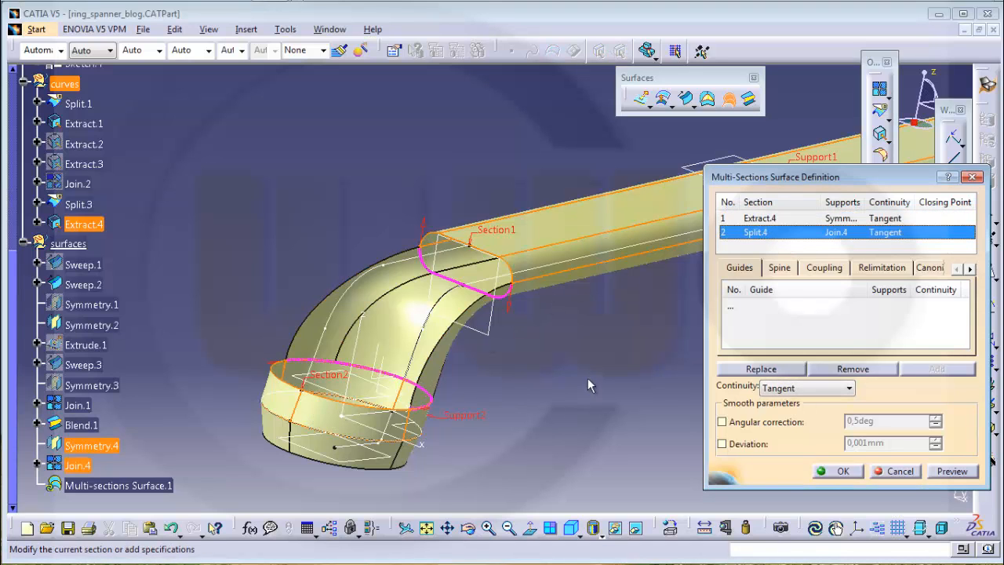
Add the two long side edges of Blend.1 as guides of the multi-sections surface
{"action": "middle_click_drag", "start_coordinate": [590, 385], "coordinate": [617, 350]}
{"action": "left_click", "coordinate": [738, 311]}
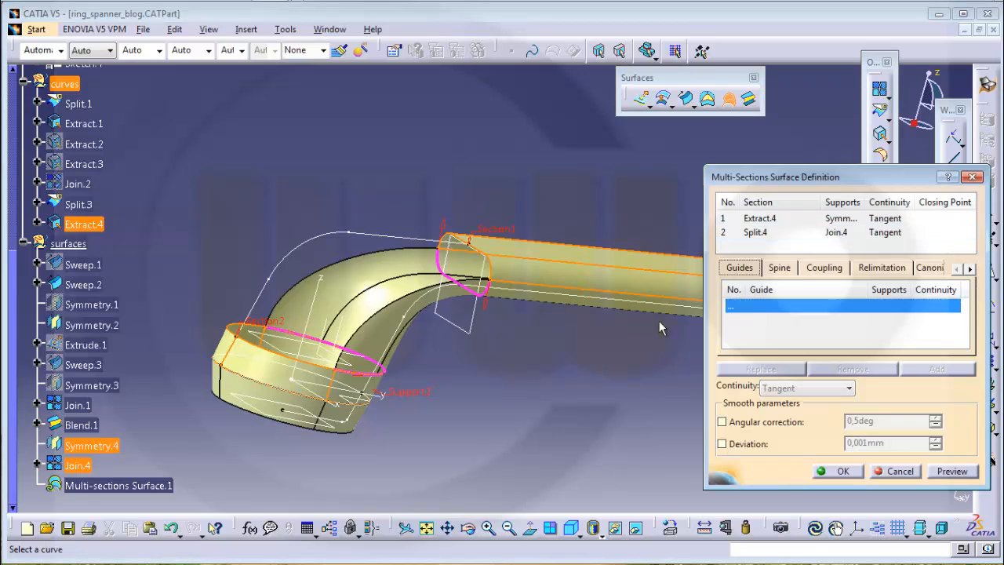
{"action": "left_click", "coordinate": [407, 294]}
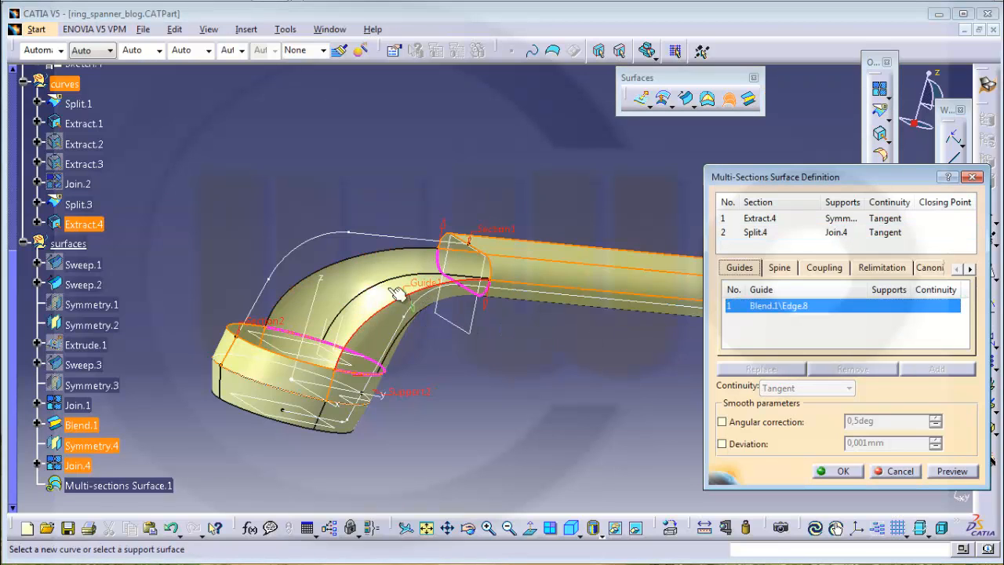
{"action": "left_click", "coordinate": [366, 255]}
Set Blend.1 as the tangent support for both edge guides
{"action": "left_click", "coordinate": [786, 306]}
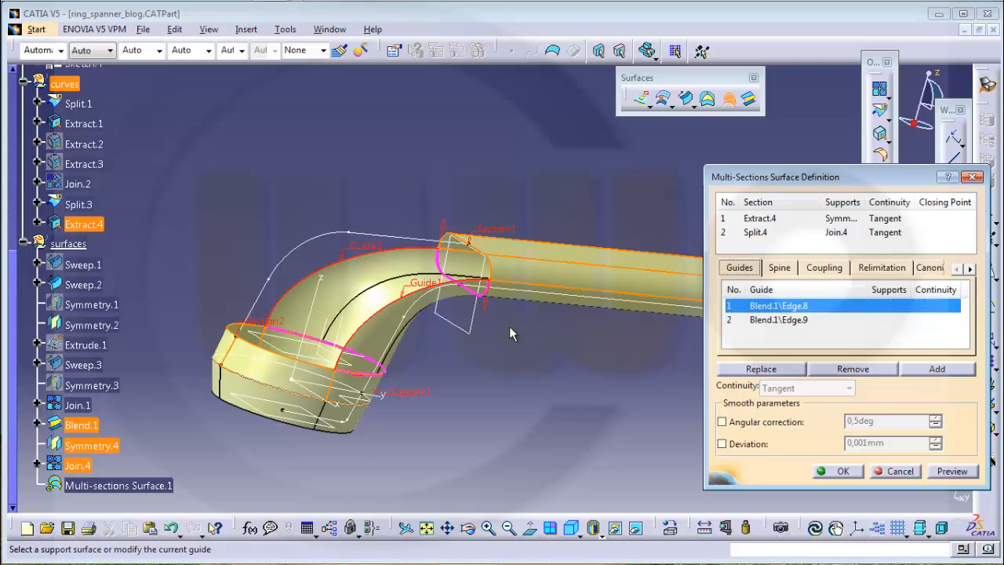
{"action": "left_click", "coordinate": [397, 316]}
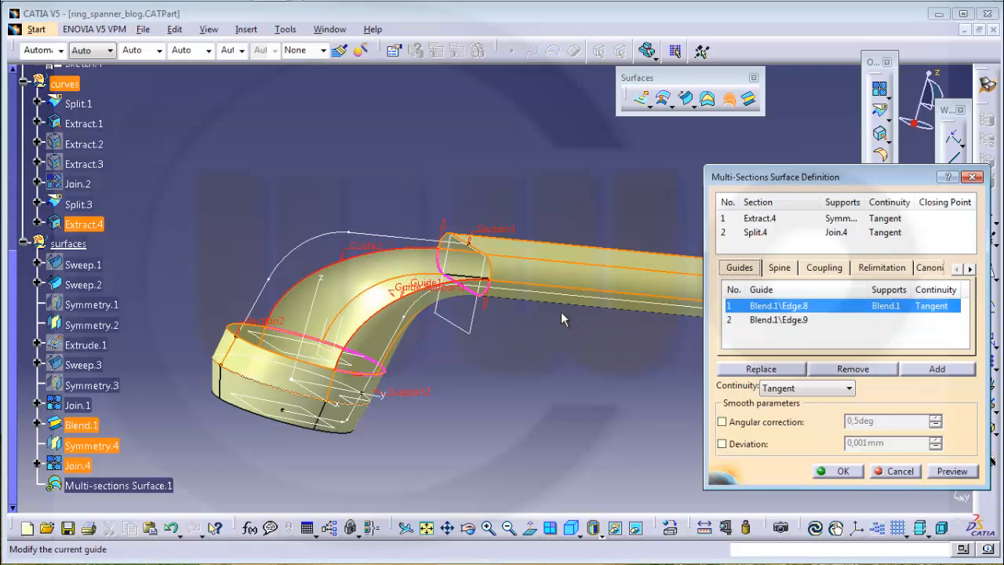
{"action": "left_click", "coordinate": [776, 324]}
{"action": "middle_click_drag", "start_coordinate": [394, 329], "coordinate": [601, 345]}
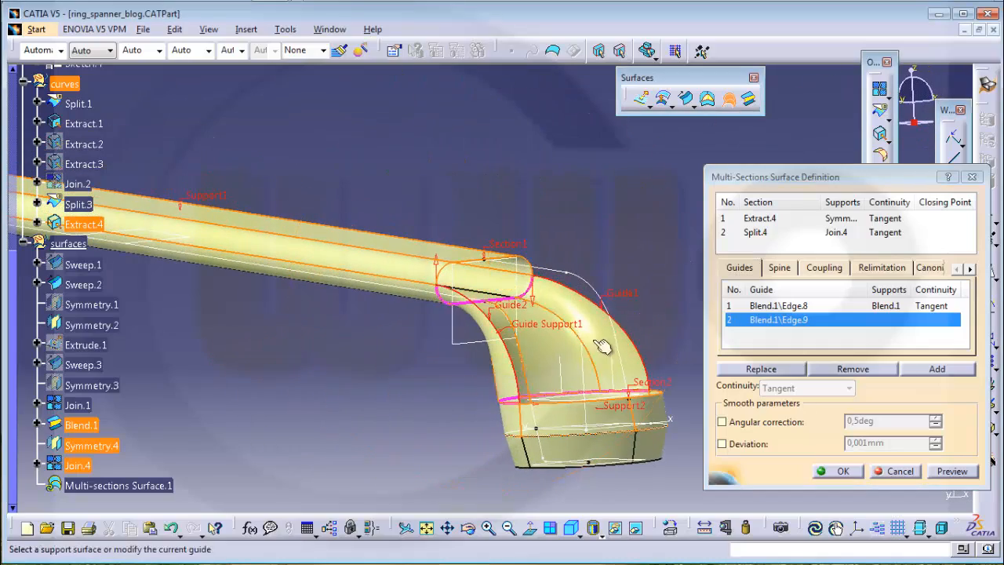
{"action": "left_click", "coordinate": [505, 369]}
{"action": "middle_click_drag", "start_coordinate": [505, 369], "coordinate": [439, 329]}
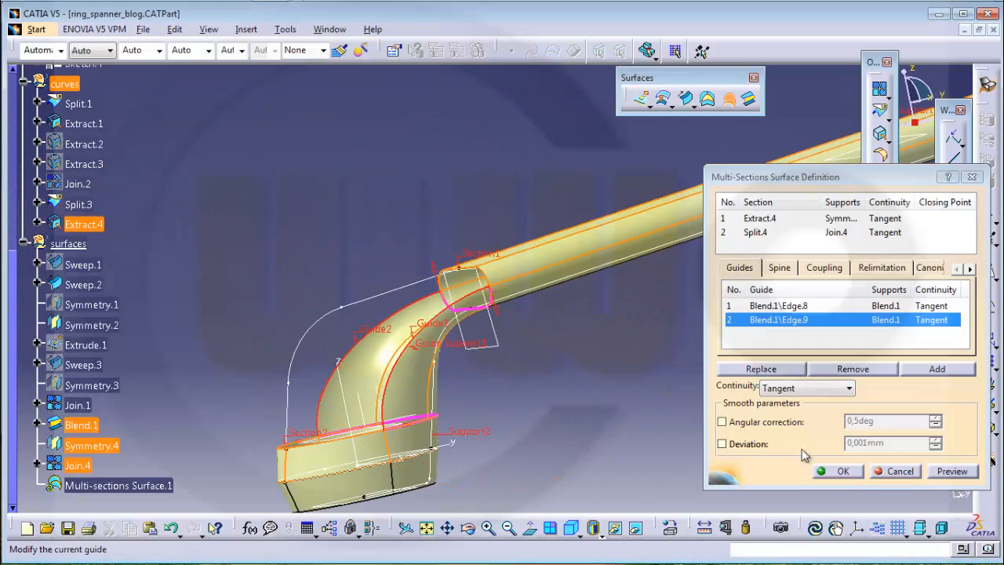
Preview the surface, add Sketch.4 as a third guide, and create the multi-sections surface
{"action": "left_click", "coordinate": [952, 470]}
{"action": "middle_click_drag", "start_coordinate": [614, 397], "coordinate": [580, 380]}
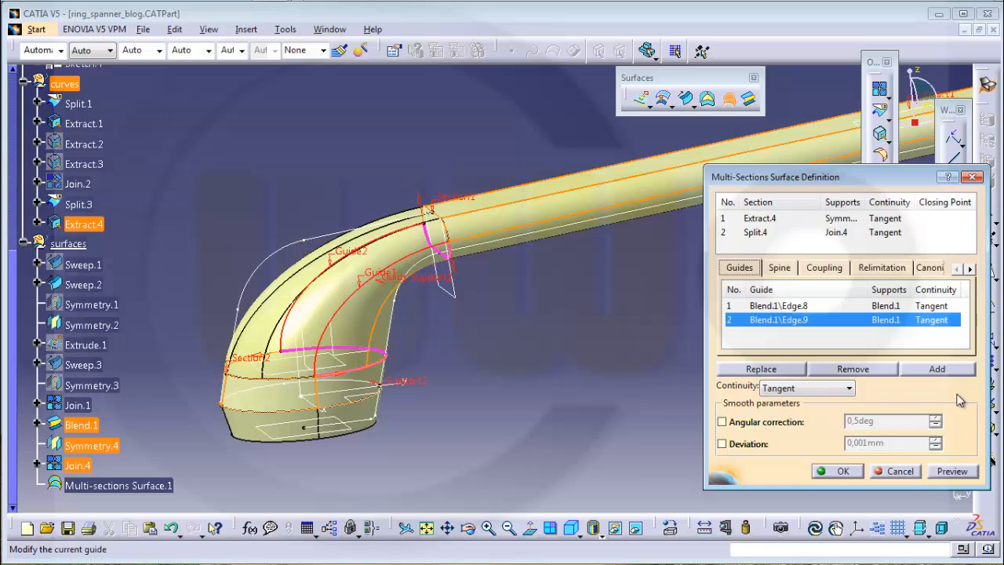
{"action": "left_click", "coordinate": [943, 371]}
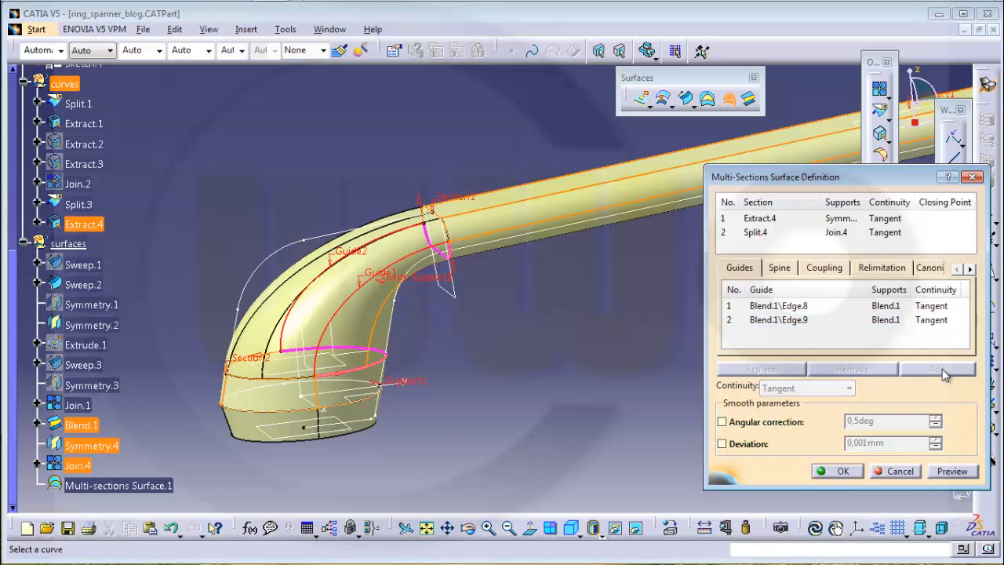
{"action": "left_click", "coordinate": [313, 242]}
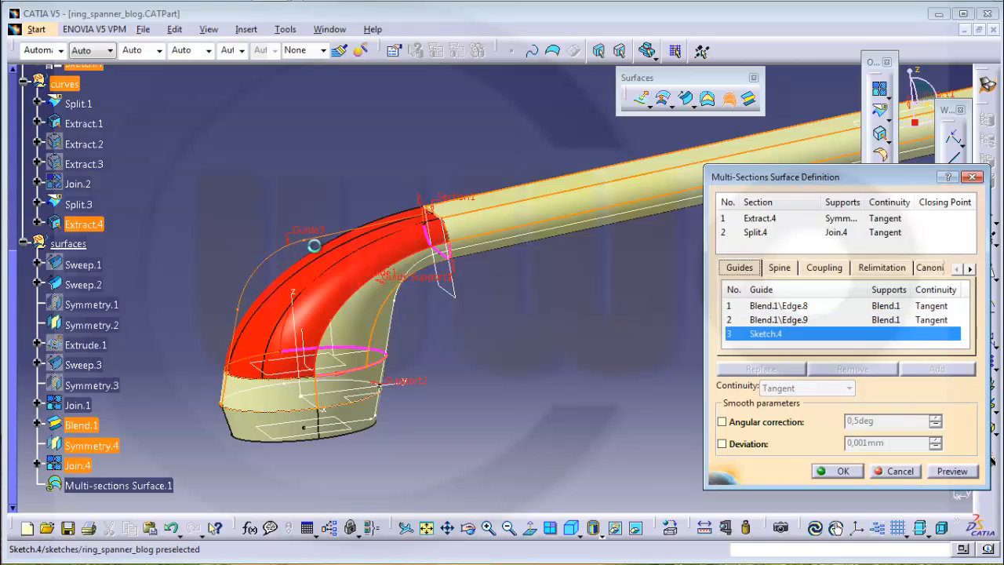
{"action": "left_click", "coordinate": [950, 472]}
{"action": "left_click", "coordinate": [850, 471]}
Make the sketches set the work object and start a positioned sketch on the vertical YZ plane through the ring and handle
{"action": "middle_click_drag", "start_coordinate": [497, 305], "coordinate": [577, 319]}
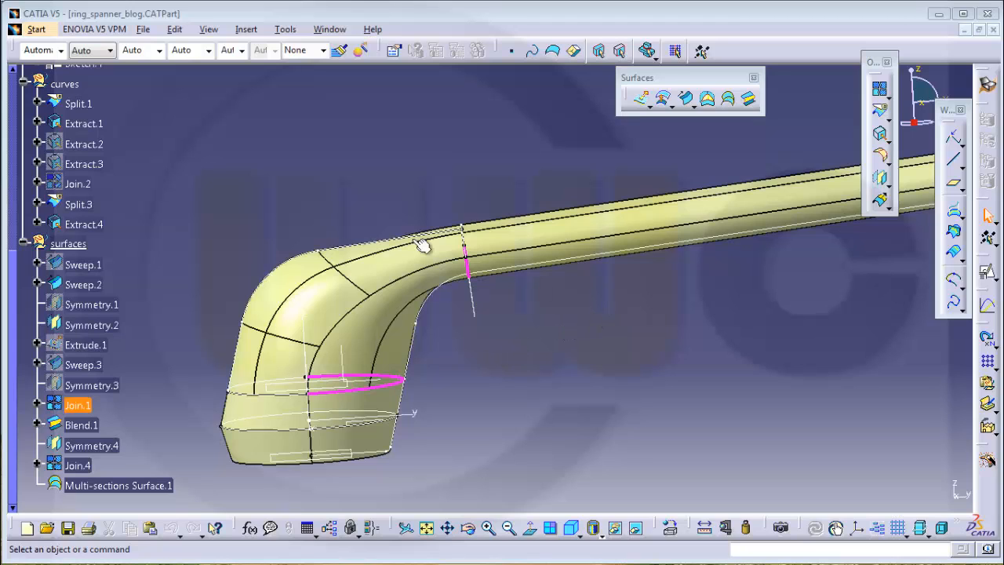
{"action": "scroll", "coordinate": [157, 167], "scroll_direction": "up", "scroll_amount": 2}
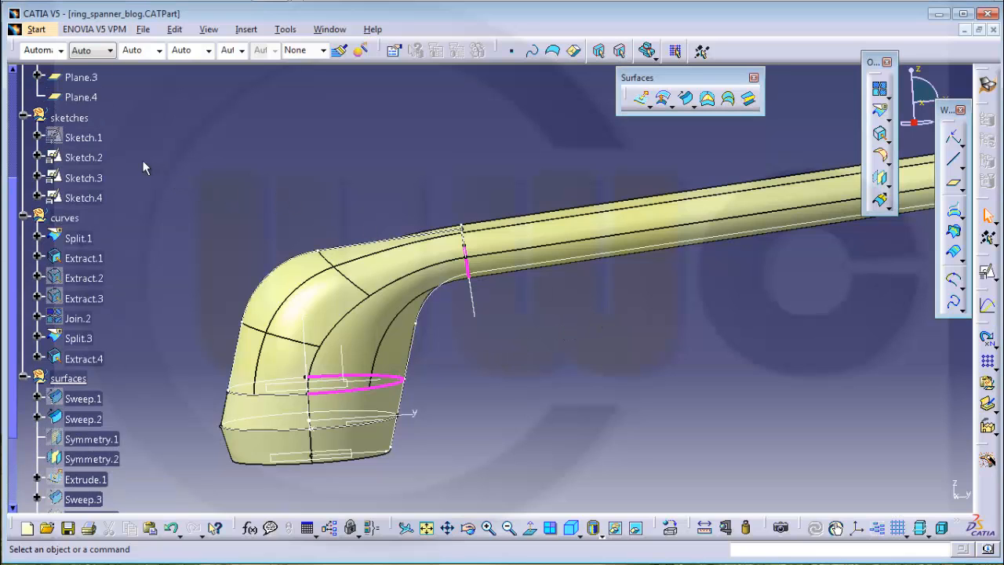
{"action": "right_click", "coordinate": [83, 120]}
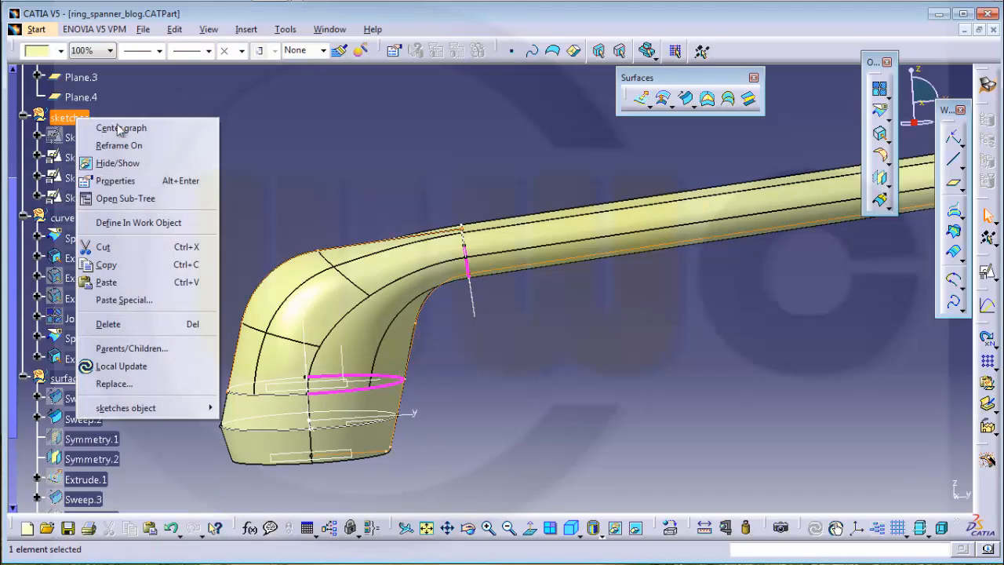
{"action": "left_click", "coordinate": [157, 224]}
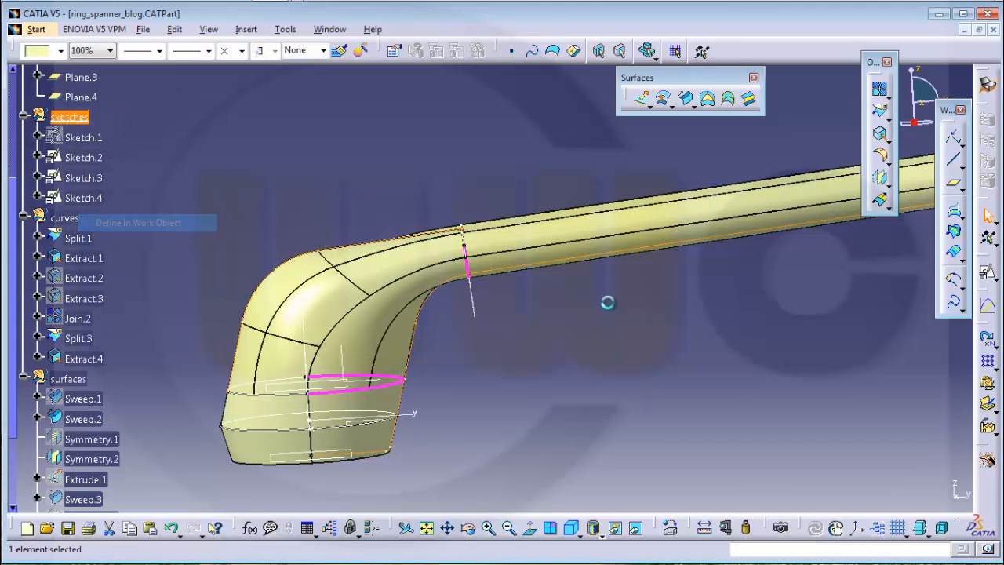
{"action": "left_click", "coordinate": [988, 272]}
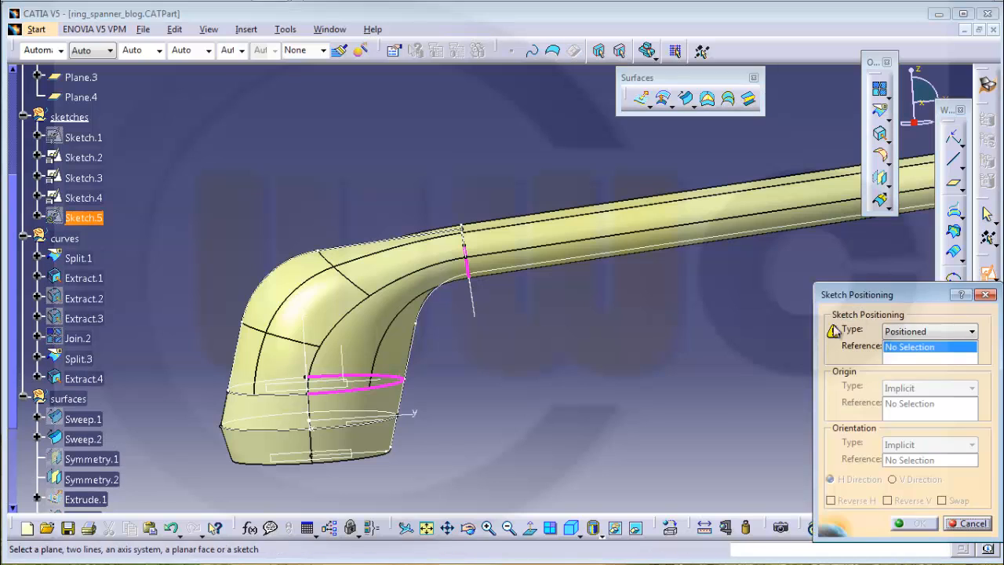
{"action": "left_click", "coordinate": [338, 358]}
{"action": "left_click", "coordinate": [910, 522]}
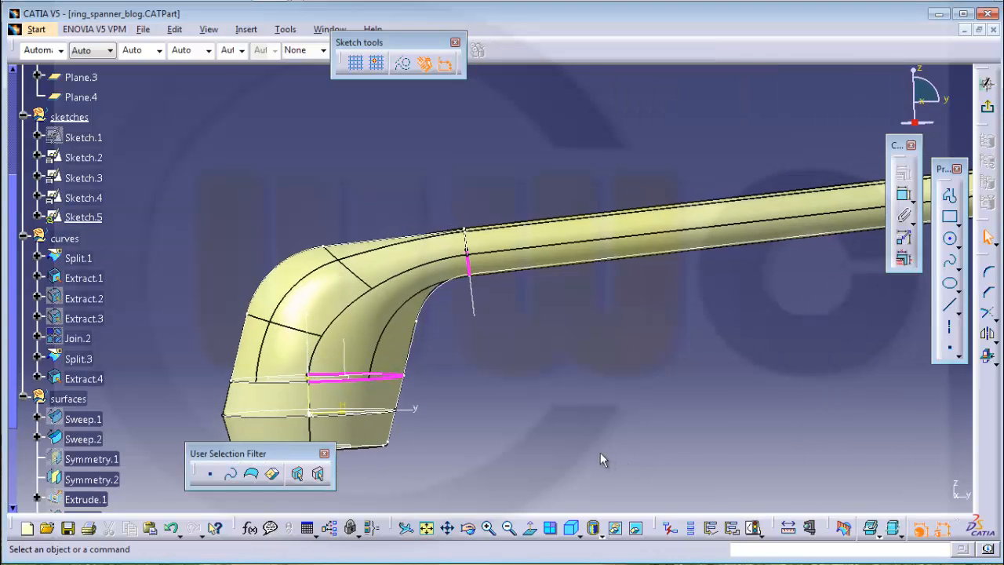
Hide the origin, horizontal direction and vertical direction of Sketch.5's absolute axis
{"action": "left_click", "coordinate": [37, 216]}
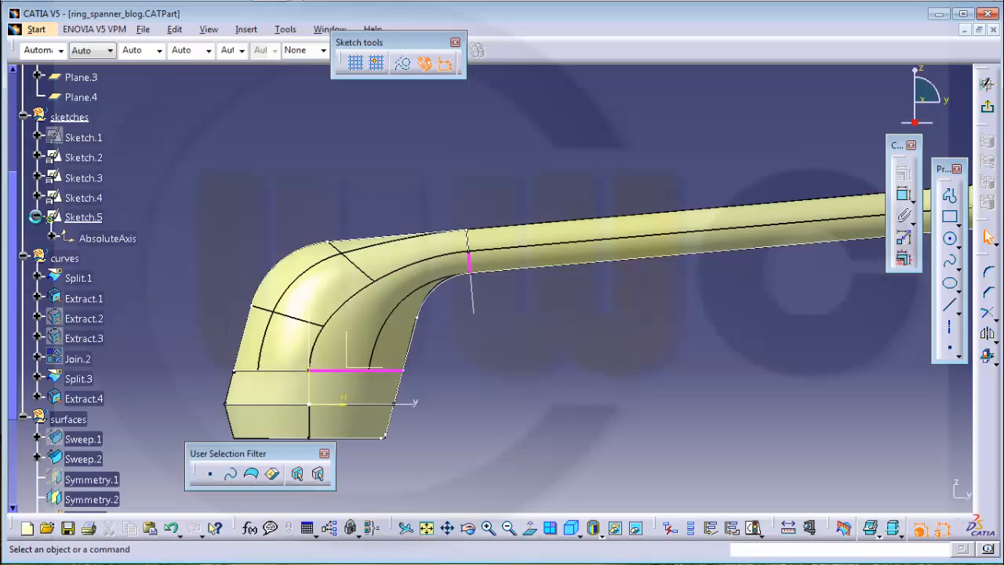
{"action": "left_click", "coordinate": [52, 239]}
{"action": "left_click", "coordinate": [118, 261]}
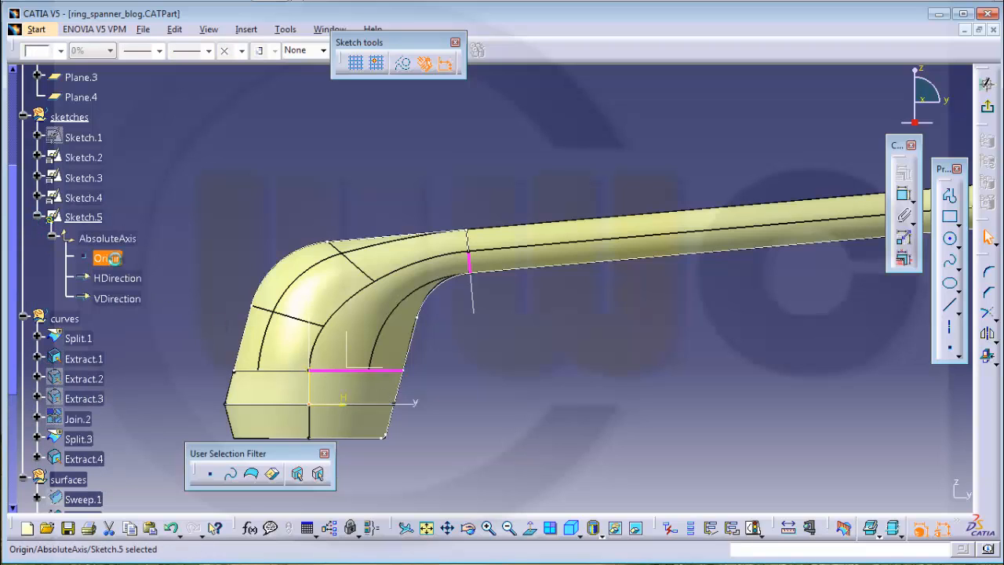
{"action": "left_click", "coordinate": [117, 299], "text": "ctrl"}
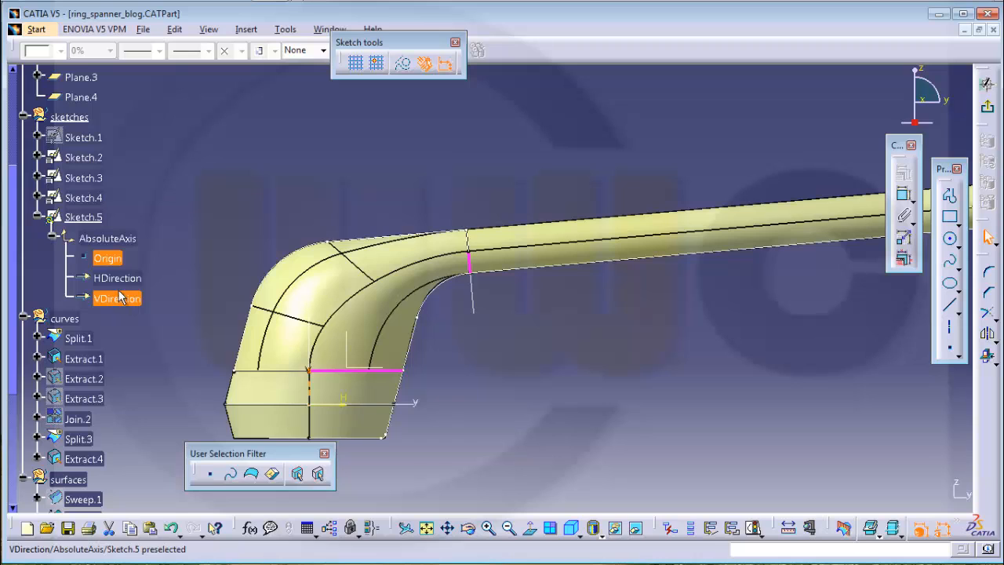
{"action": "left_click", "coordinate": [118, 278], "text": "ctrl"}
{"action": "right_click", "coordinate": [120, 280]}
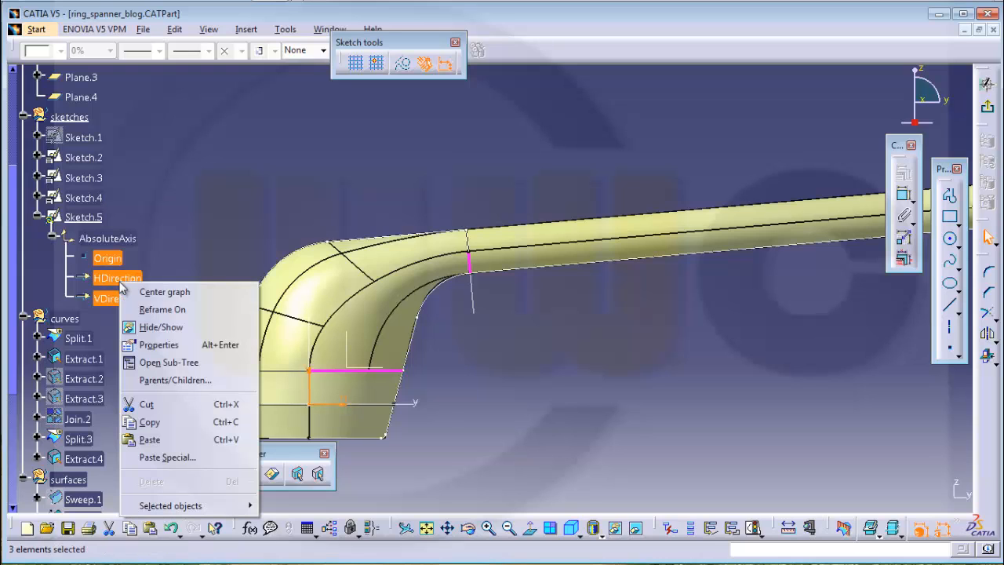
{"action": "left_click", "coordinate": [155, 327]}
Sketch an open three-line profile across the bend: a near-horizontal lower line, a steep middle line and a slightly rising upper line
{"action": "middle_click_drag", "start_coordinate": [617, 381], "coordinate": [661, 354]}
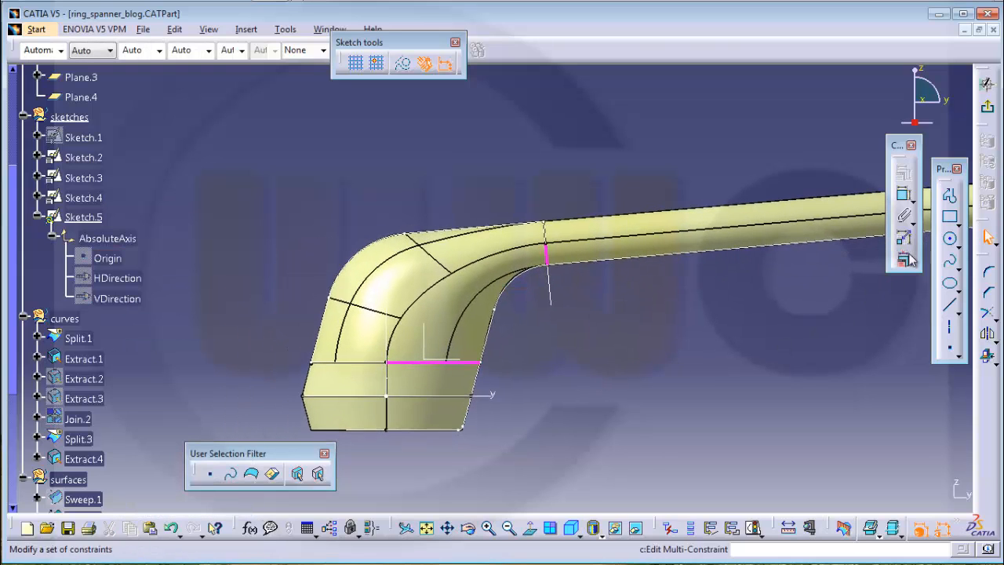
{"action": "left_click", "coordinate": [949, 196]}
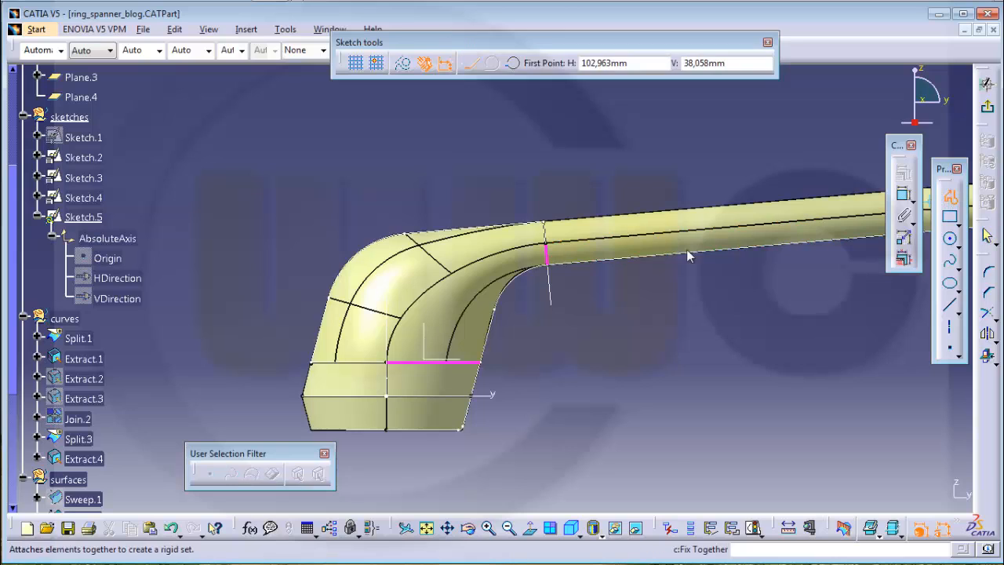
{"action": "left_click", "coordinate": [274, 348]}
{"action": "left_click", "coordinate": [409, 339]}
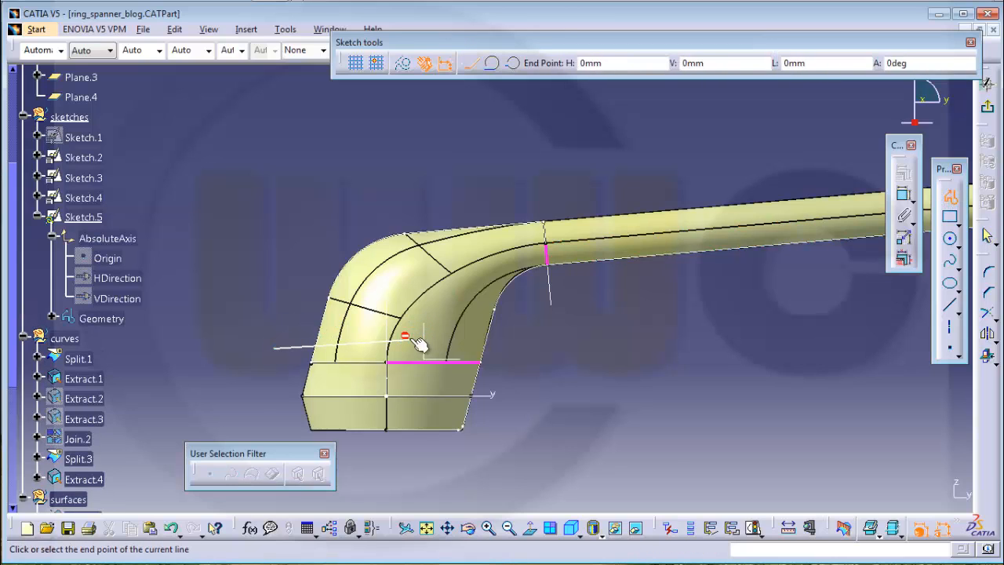
{"action": "left_click", "coordinate": [480, 201]}
{"action": "double_click", "coordinate": [614, 178]}
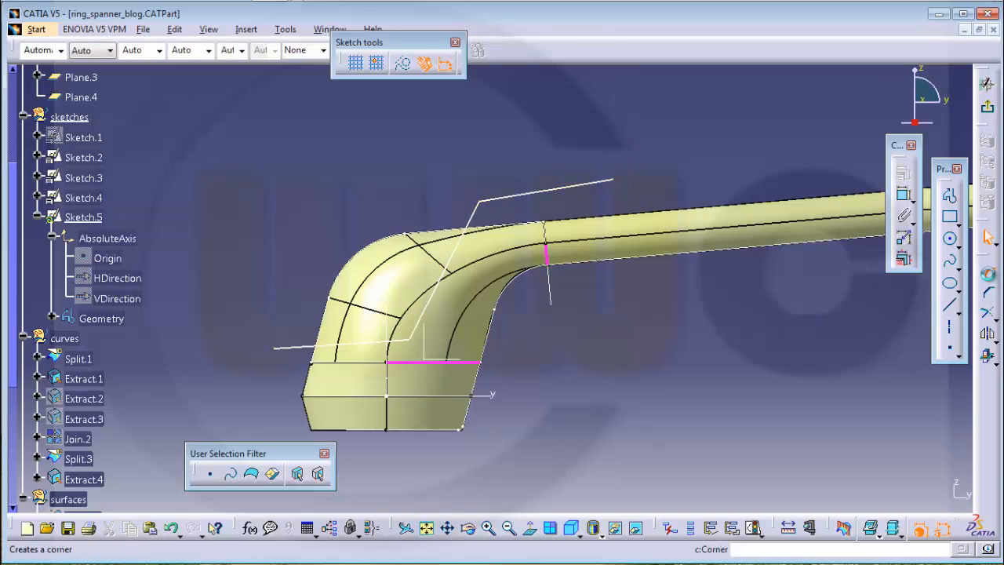
Round the corner between the profile's lower and middle lines with a radius of 5 mm
{"action": "left_click", "coordinate": [989, 272]}
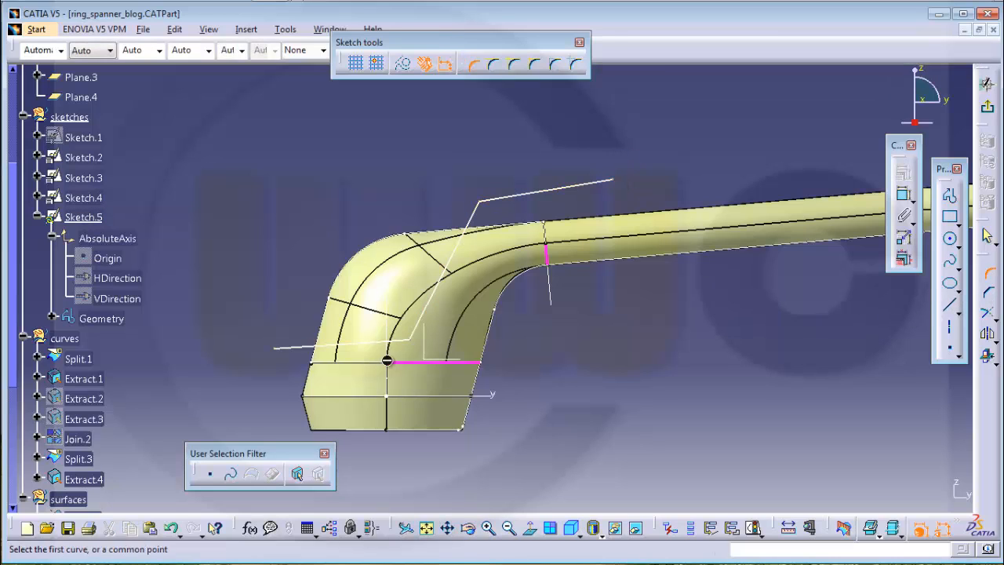
{"action": "left_click", "coordinate": [421, 336]}
{"action": "left_click", "coordinate": [420, 336]}
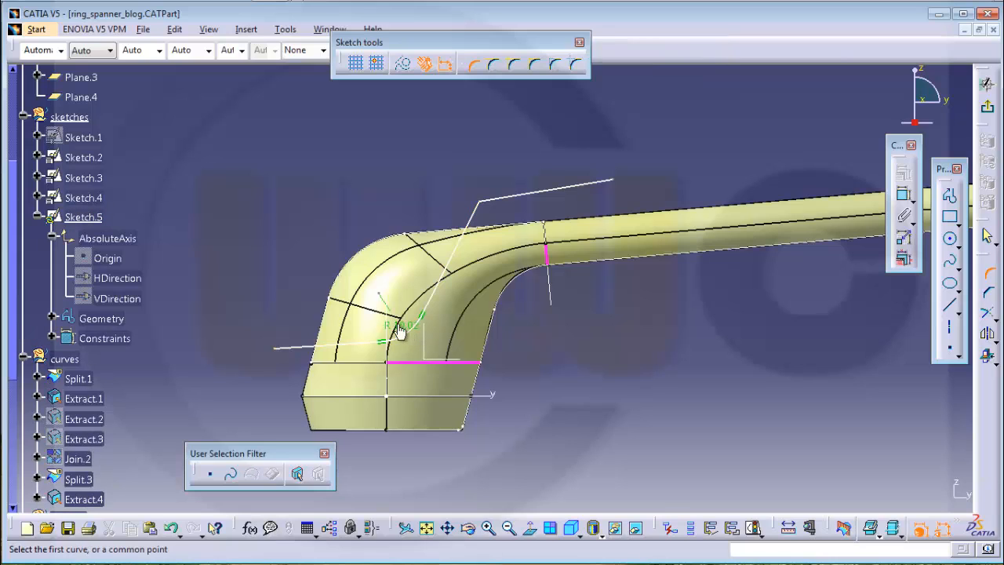
{"action": "double_click", "coordinate": [403, 328]}
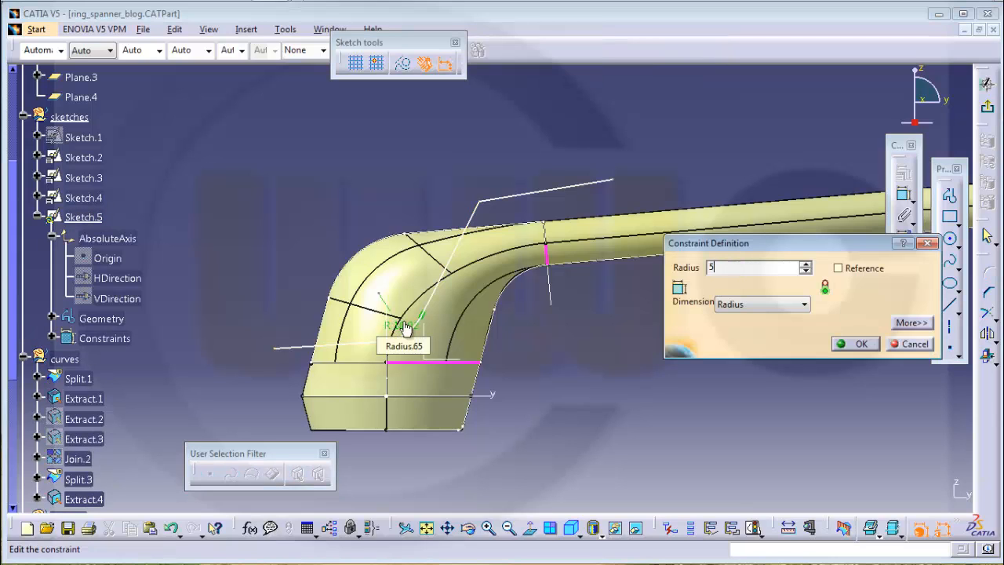
{"action": "key", "text": "Return"}
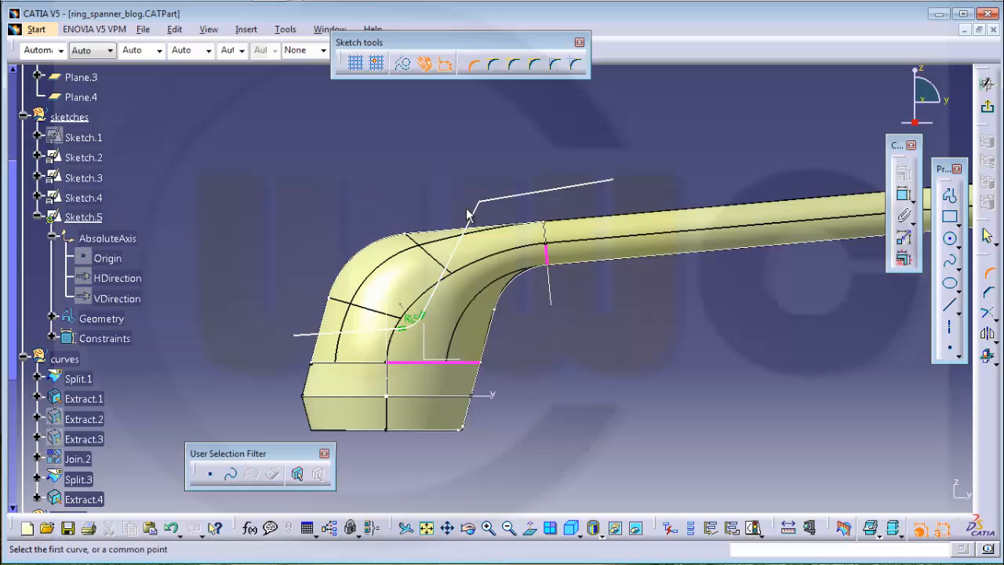
Round the corner between the profile's middle and upper lines with a radius of 18 mm
{"action": "left_click", "coordinate": [506, 203]}
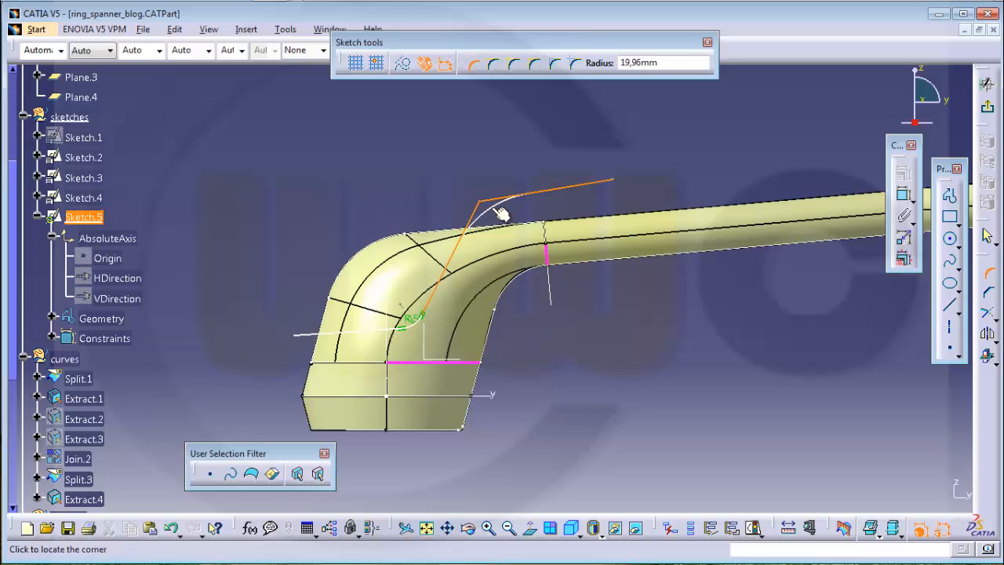
{"action": "left_click", "coordinate": [500, 218]}
{"action": "double_click", "coordinate": [497, 219]}
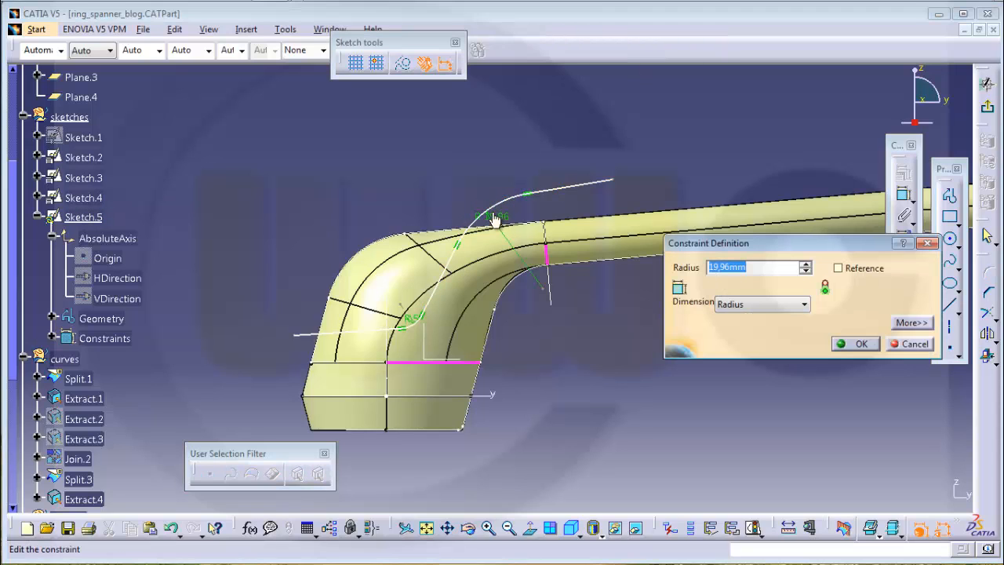
{"action": "type", "text": "18"}
{"action": "key", "text": "Return"}
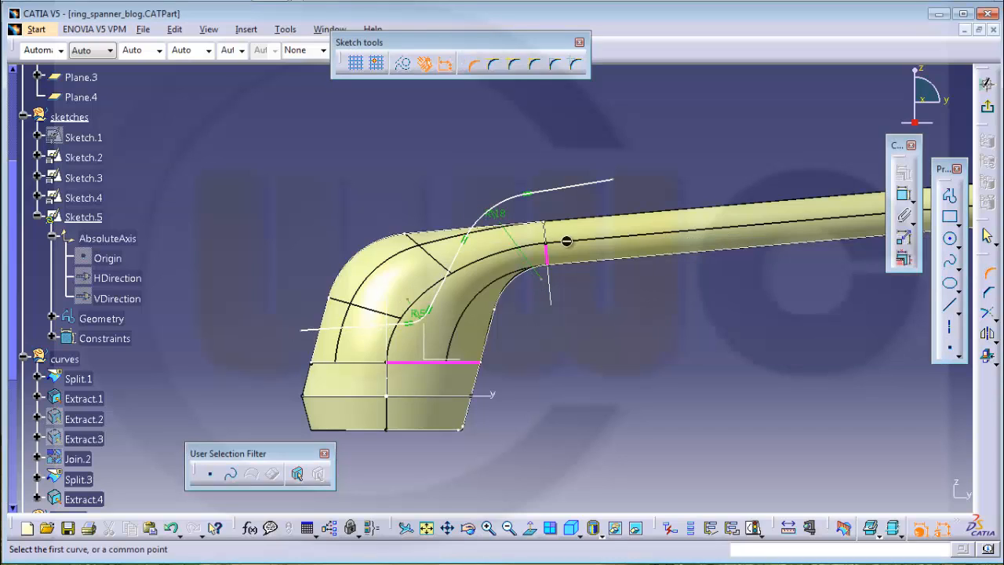
Constrain the angle between the profile's steep middle line and the Y axis to 70 degrees
{"action": "left_click", "coordinate": [459, 256]}
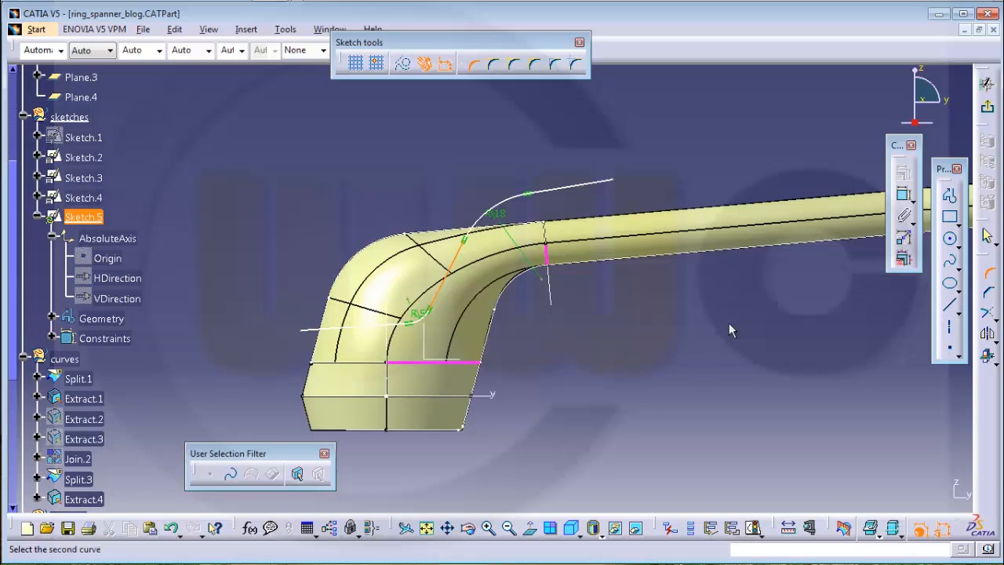
{"action": "left_click", "coordinate": [903, 195]}
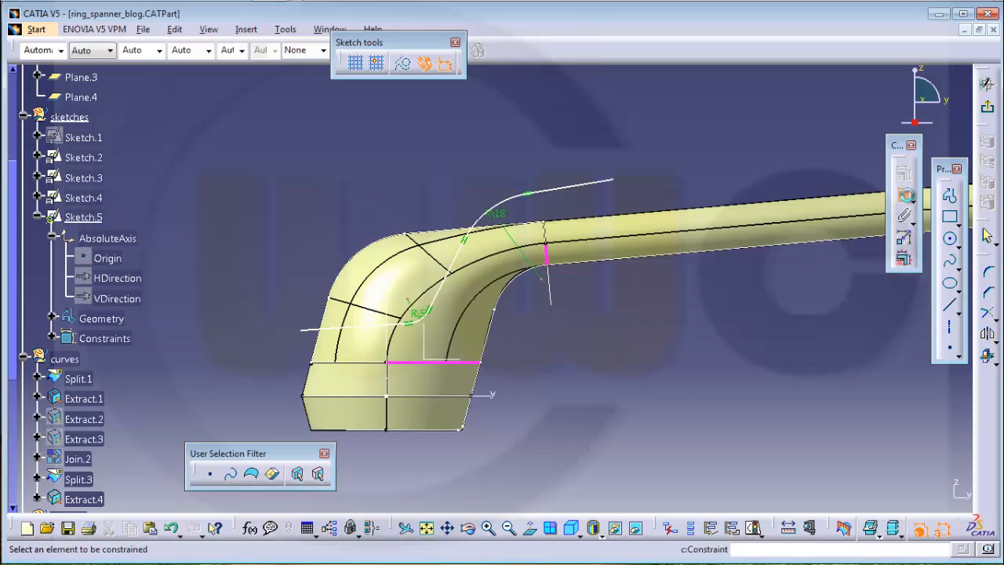
{"action": "left_click", "coordinate": [493, 396]}
{"action": "left_click", "coordinate": [441, 293]}
{"action": "left_click", "coordinate": [549, 333]}
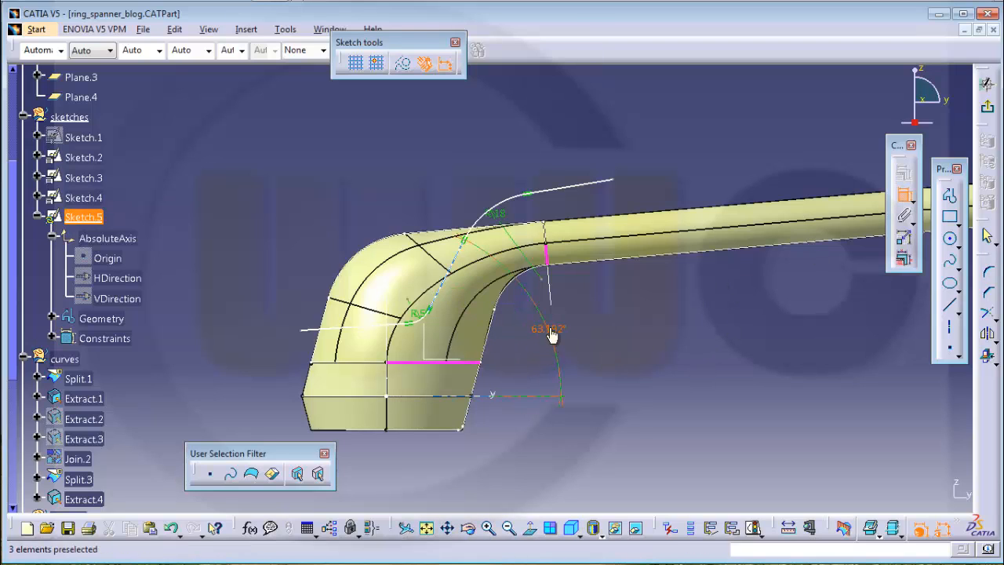
{"action": "double_click", "coordinate": [551, 332]}
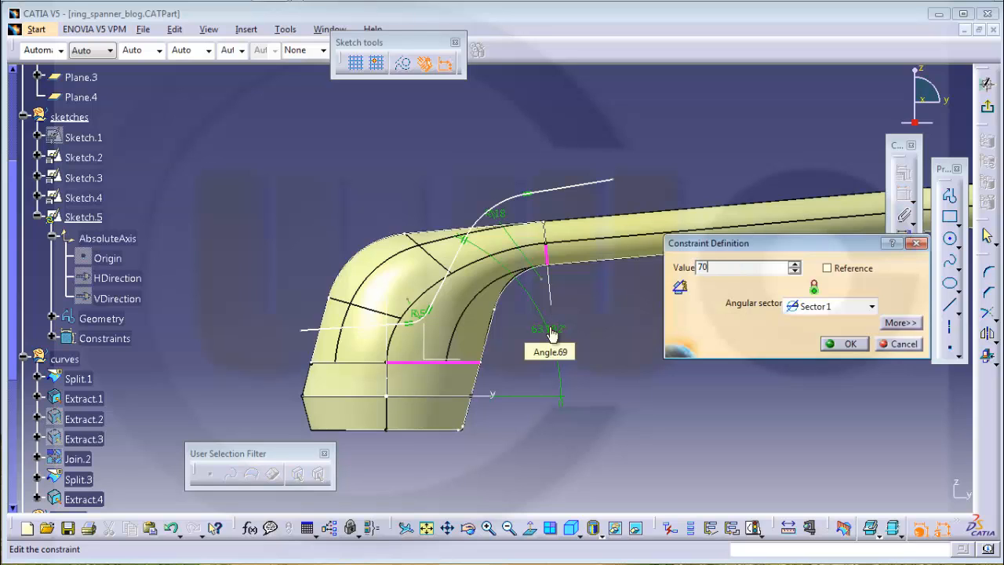
{"action": "type", "text": "70"}
{"action": "key", "text": "Return"}
Constrain the angle between the profile's upper line and the Y axis to 5 degrees
{"action": "left_click", "coordinate": [594, 183]}
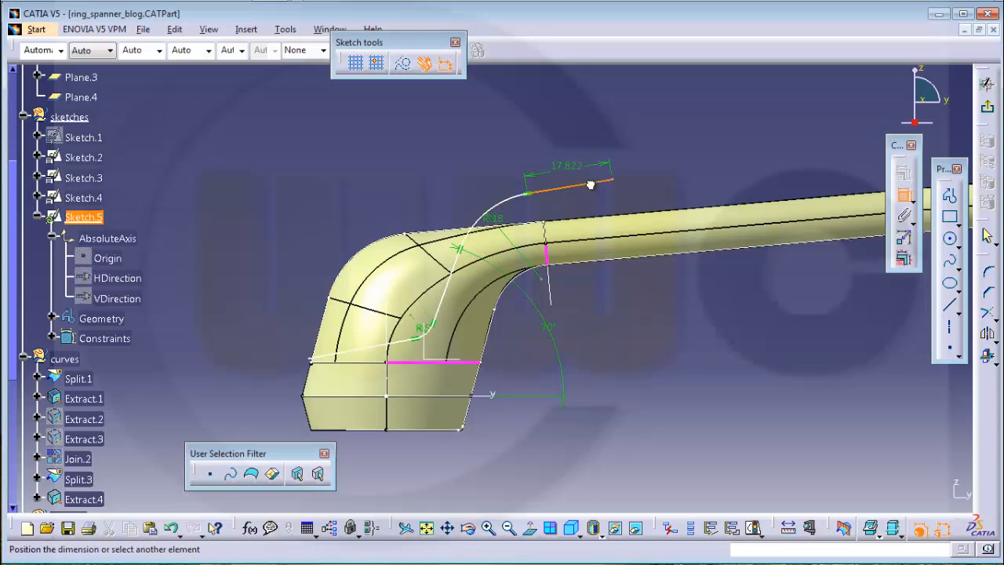
{"action": "left_click", "coordinate": [496, 395]}
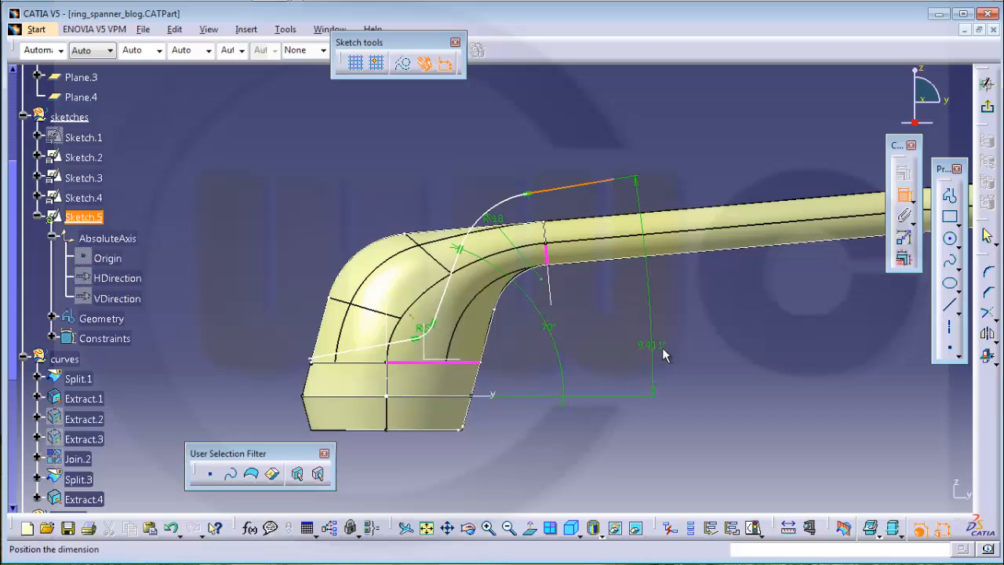
{"action": "left_click", "coordinate": [664, 350]}
{"action": "double_click", "coordinate": [666, 345]}
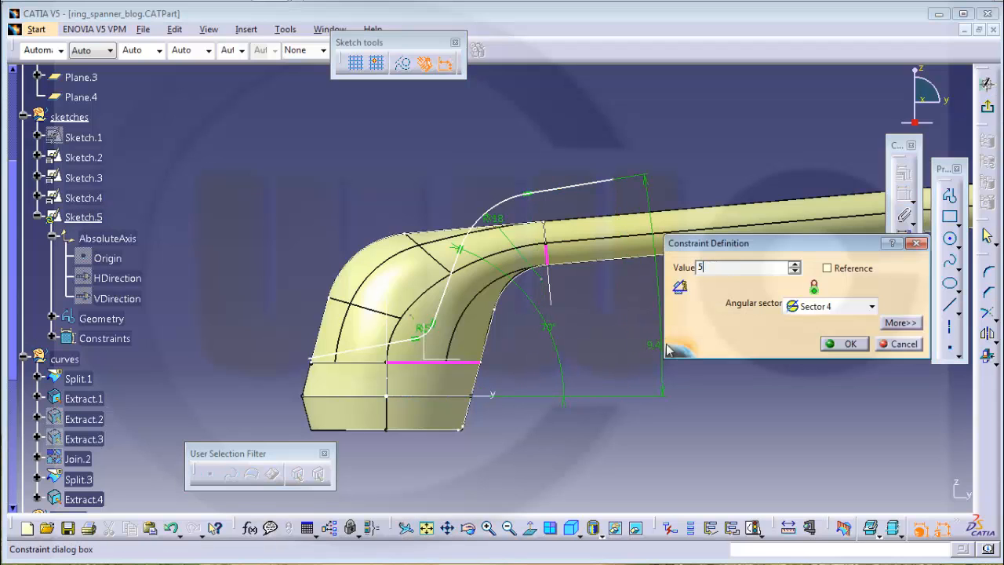
{"action": "type", "text": "5"}
{"action": "key", "text": "Return"}
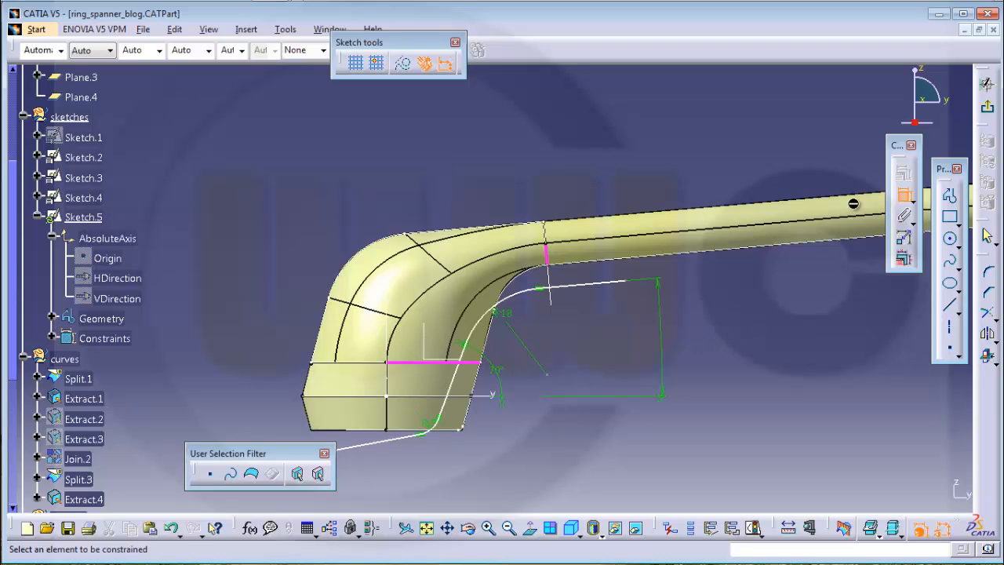
Move the whole profile upward so its upper arc lies above the handle and its lower line crosses the bend above the collar
{"action": "middle_click_drag", "start_coordinate": [695, 350], "coordinate": [799, 296]}
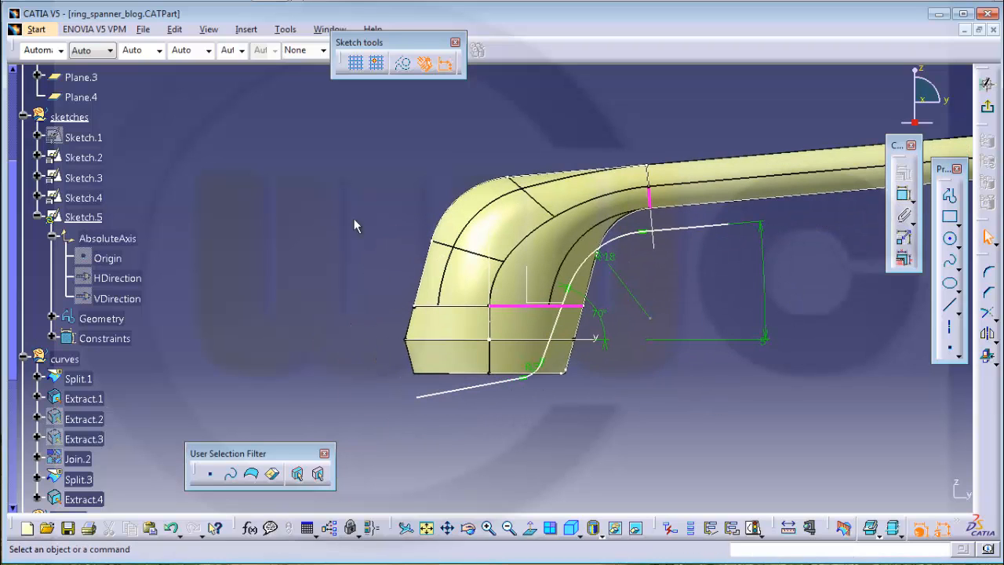
{"action": "mouse_move", "coordinate": [329, 176]}
{"action": "left_mouse_down"}
{"action": "mouse_move", "coordinate": [384, 360]}
{"action": "mouse_move", "coordinate": [730, 432]}
{"action": "mouse_move", "coordinate": [780, 432]}
{"action": "left_mouse_up"}
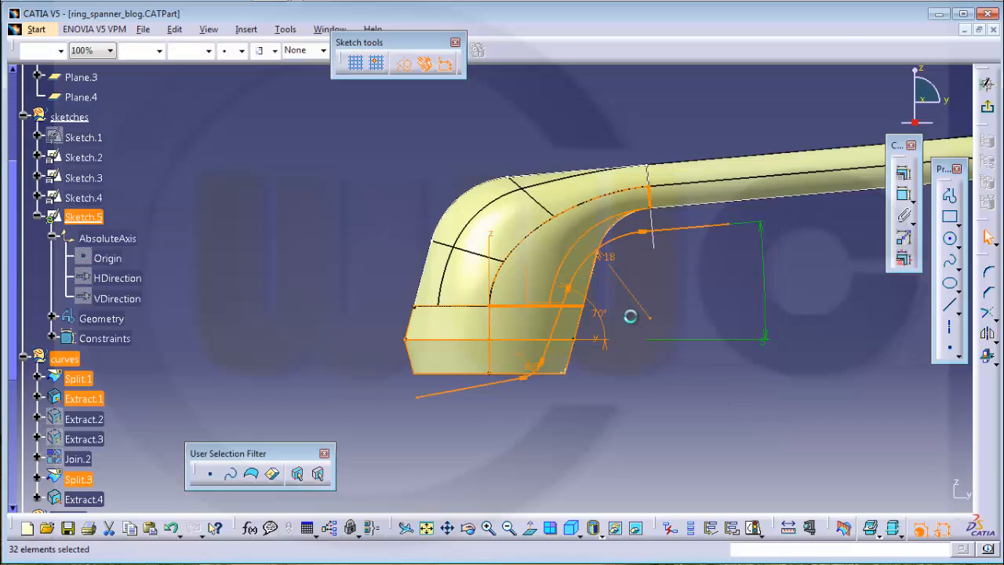
{"action": "mouse_move", "coordinate": [616, 242]}
{"action": "left_mouse_down"}
{"action": "mouse_move", "coordinate": [648, 231]}
{"action": "mouse_move", "coordinate": [620, 157]}
{"action": "mouse_move", "coordinate": [594, 141]}
{"action": "left_mouse_up"}
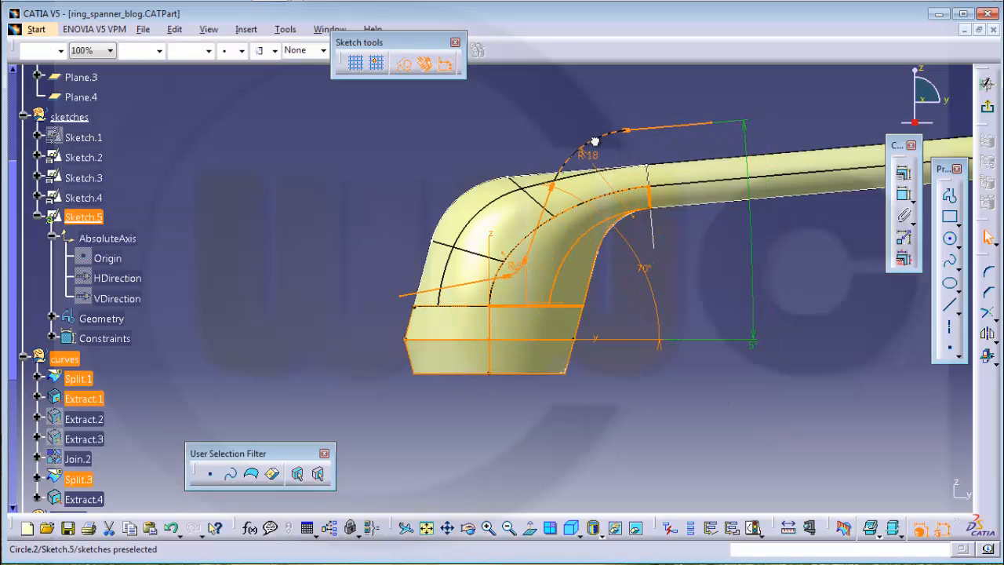
{"action": "left_click", "coordinate": [725, 284]}
{"action": "mouse_move", "coordinate": [681, 306]}
{"action": "middle_mouse_down"}
{"action": "mouse_move", "coordinate": [683, 285]}
{"action": "mouse_move", "coordinate": [726, 267]}
{"action": "middle_mouse_up"}
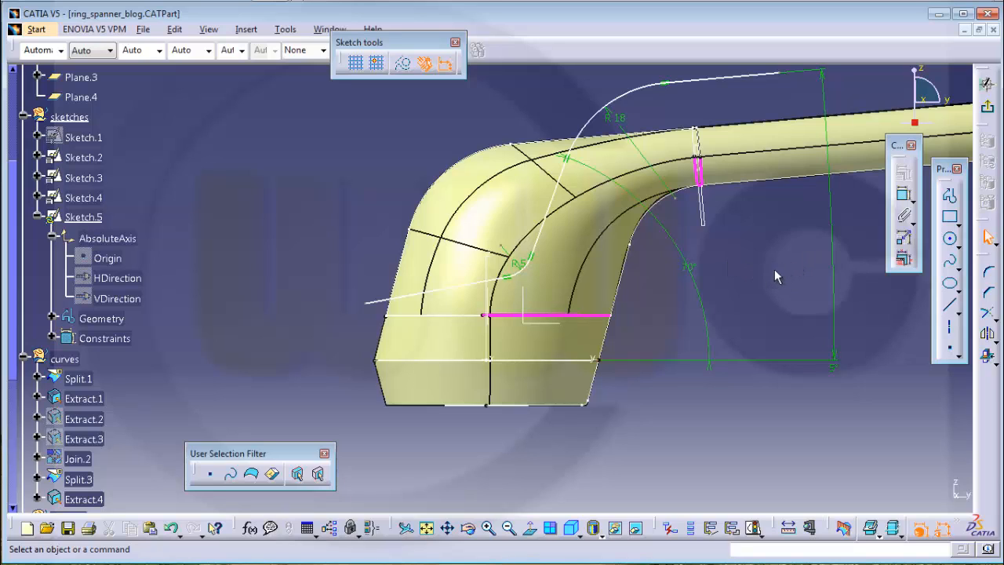
Constrain the profile's lower line parallel to the Y axis at an offset distance of 7 mm
{"action": "left_click", "coordinate": [475, 285]}
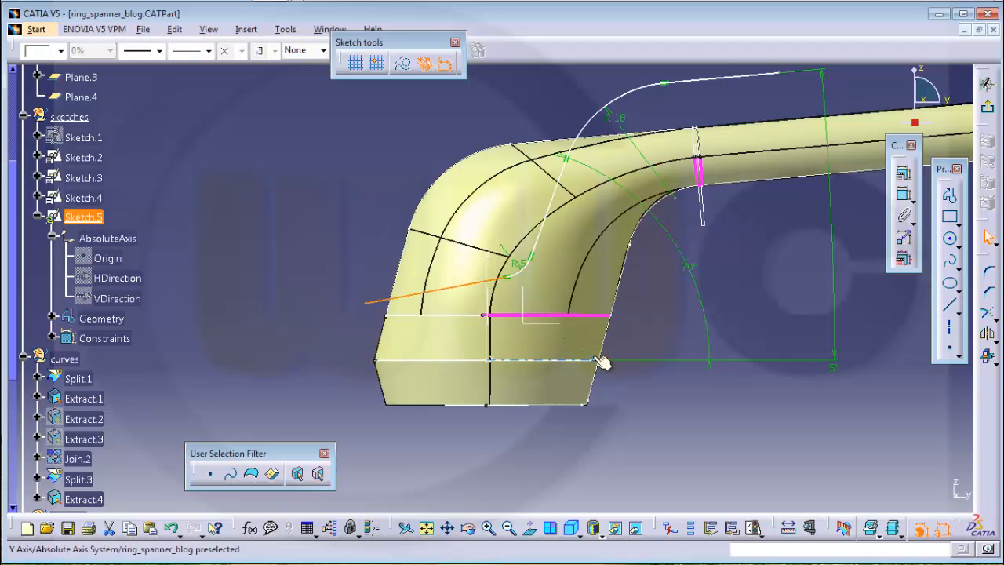
{"action": "left_click", "coordinate": [259, 312]}
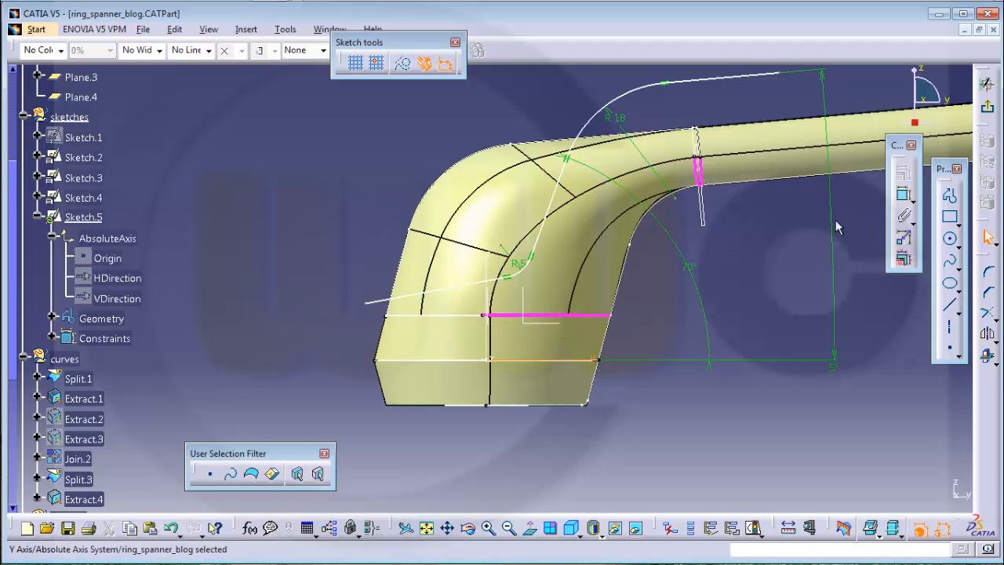
{"action": "left_click", "coordinate": [905, 196]}
{"action": "left_click", "coordinate": [439, 303]}
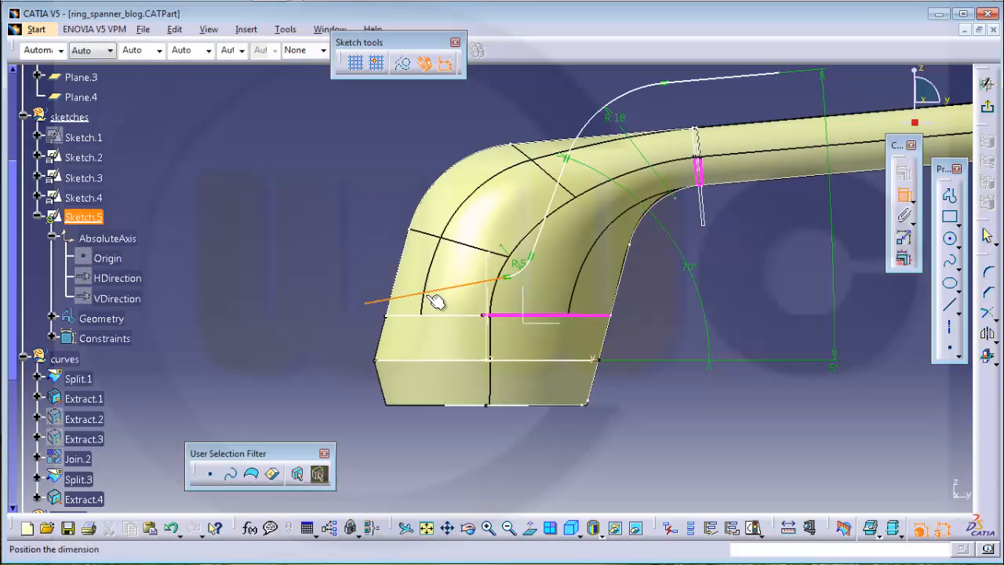
{"action": "right_click", "coordinate": [316, 324]}
{"action": "left_click", "coordinate": [346, 364]}
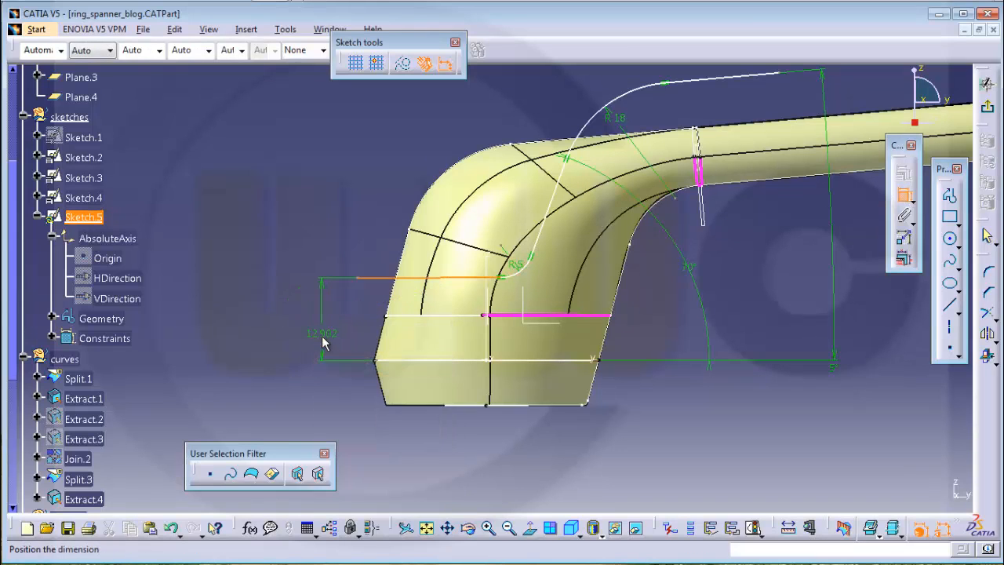
{"action": "left_click", "coordinate": [324, 340]}
{"action": "double_click", "coordinate": [326, 331]}
{"action": "type", "text": "7"}
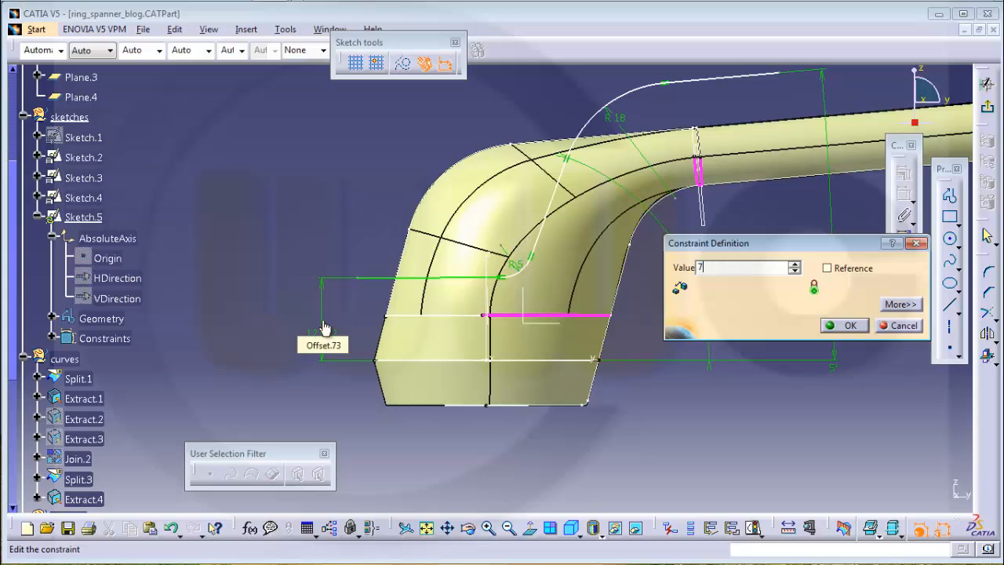
{"action": "key", "text": "Return"}
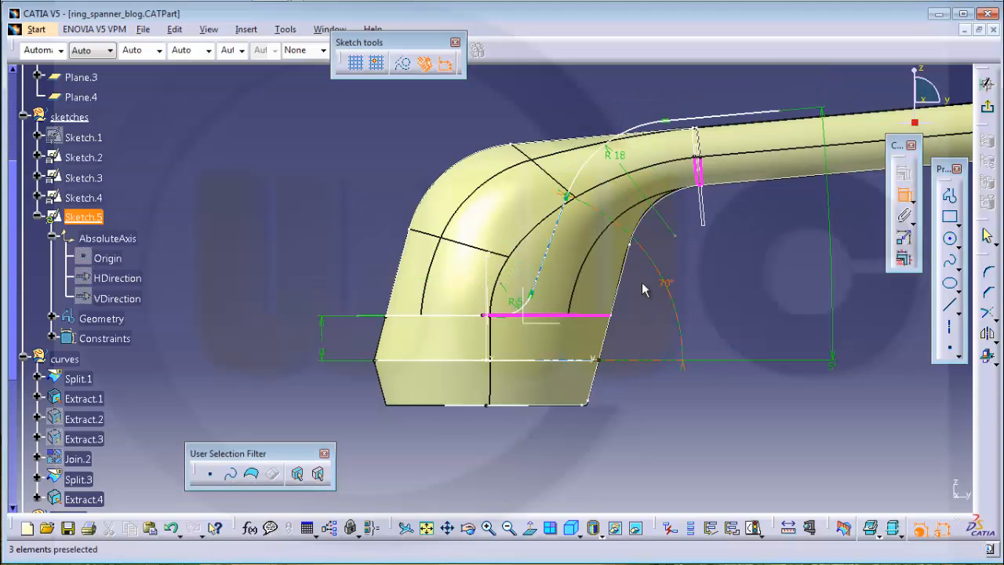
Make the lower end point of the profile's 5 mm corner arc coincident with the vertical Z axis
{"action": "left_click", "coordinate": [503, 316]}
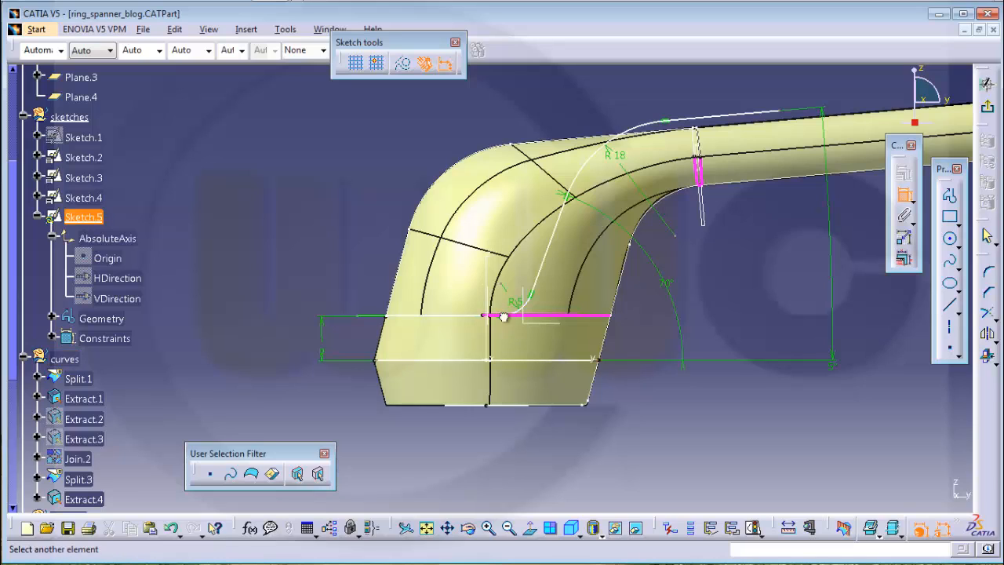
{"action": "left_click", "coordinate": [524, 290]}
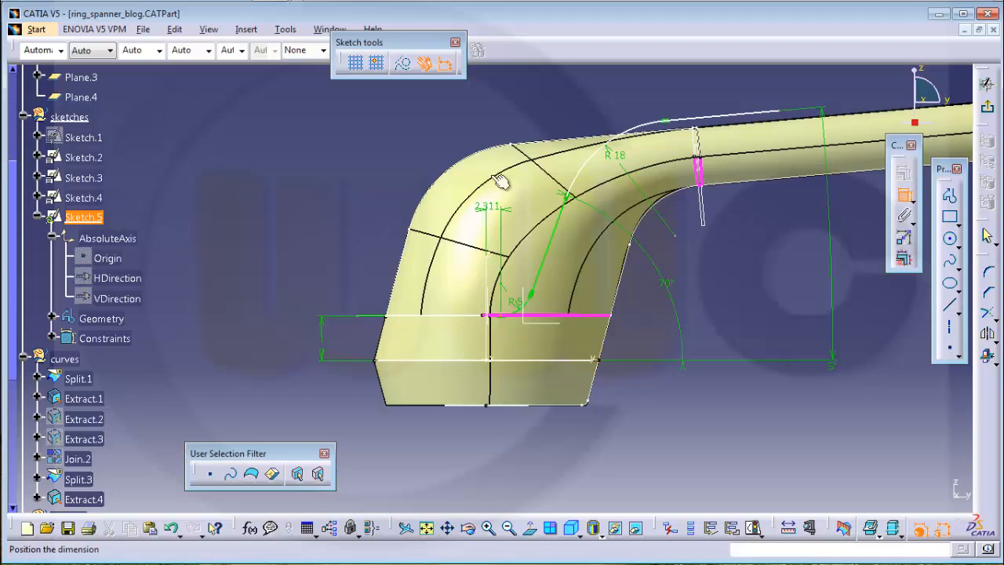
{"action": "right_click", "coordinate": [502, 107]}
{"action": "left_click", "coordinate": [524, 167]}
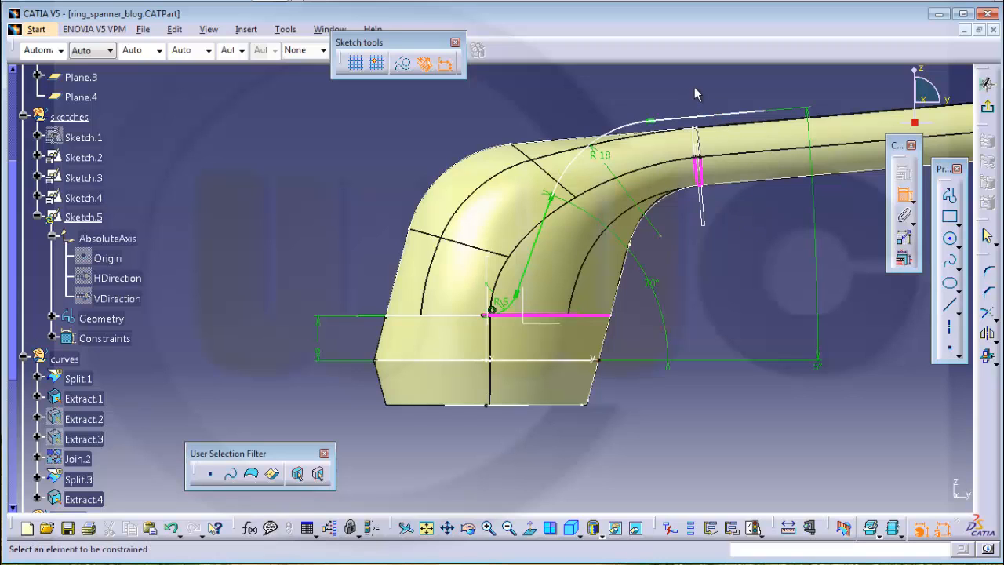
Intersect the section curve at the handle's start with the sketch plane to get a reference point
{"action": "middle_click_drag", "start_coordinate": [694, 94], "coordinate": [714, 234]}
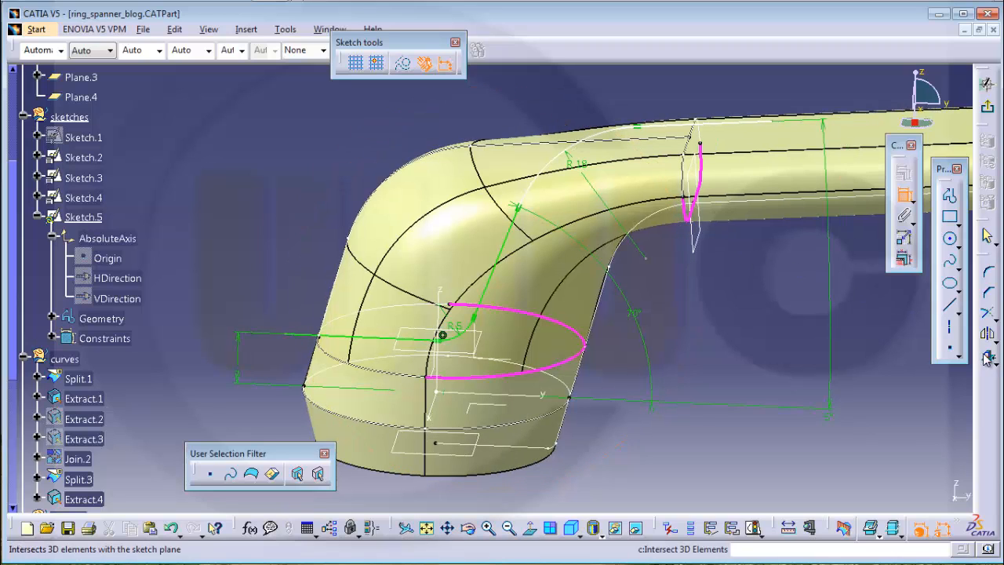
{"action": "left_click", "coordinate": [697, 137]}
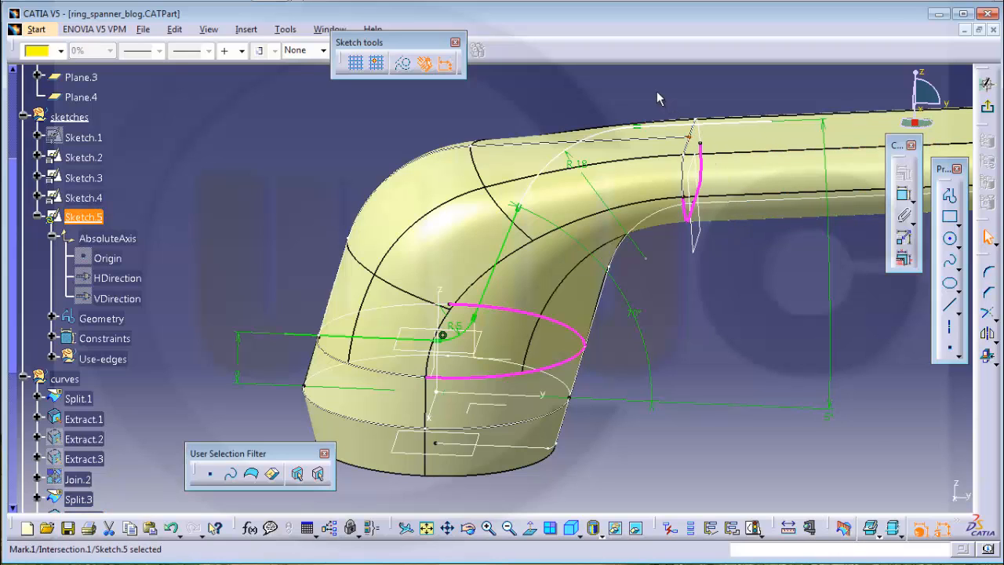
{"action": "left_click", "coordinate": [679, 112]}
{"action": "left_click", "coordinate": [700, 149]}
{"action": "left_click", "coordinate": [709, 101]}
Constrain the profile's upper line to coincide with the intersection point at the handle's start
{"action": "left_click", "coordinate": [903, 197]}
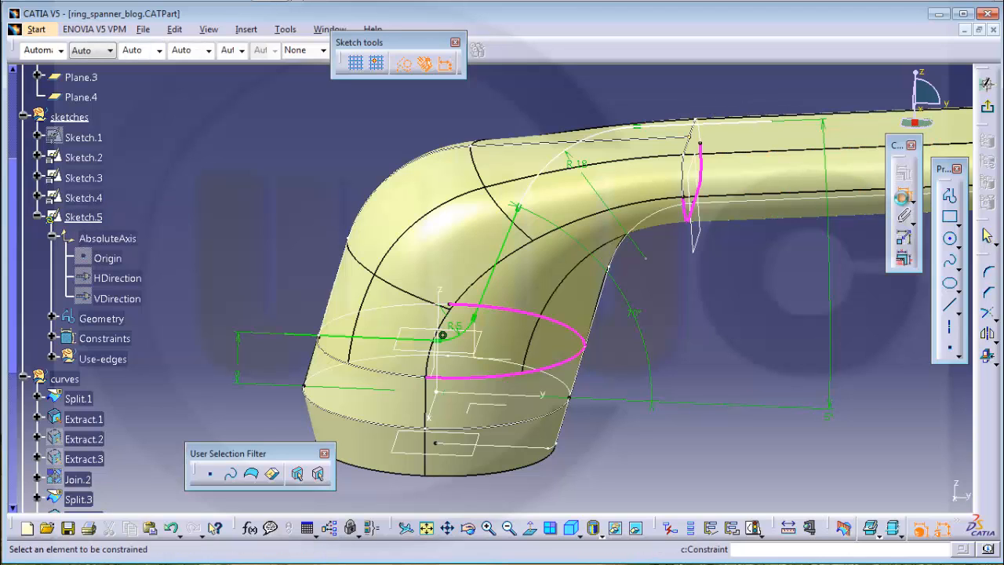
{"action": "left_click", "coordinate": [690, 137]}
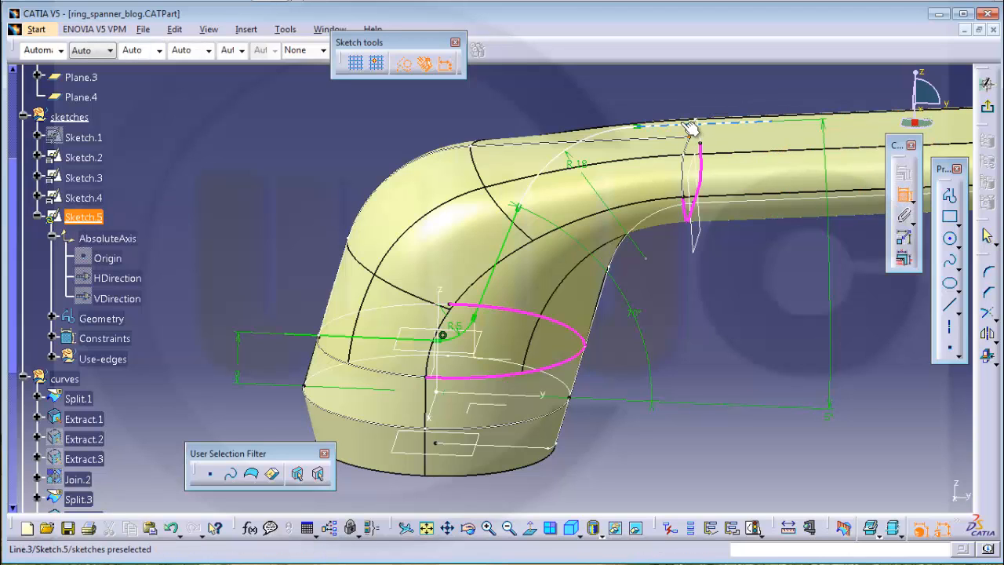
{"action": "left_click", "coordinate": [681, 124]}
{"action": "right_click", "coordinate": [681, 88]}
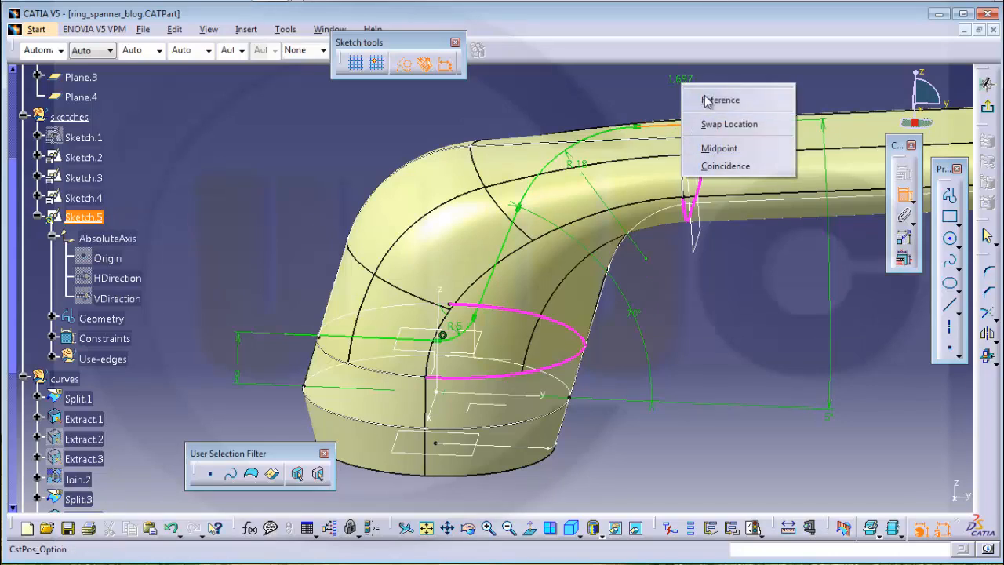
{"action": "left_click", "coordinate": [736, 164]}
{"action": "middle_click_drag", "start_coordinate": [629, 278], "coordinate": [606, 310]}
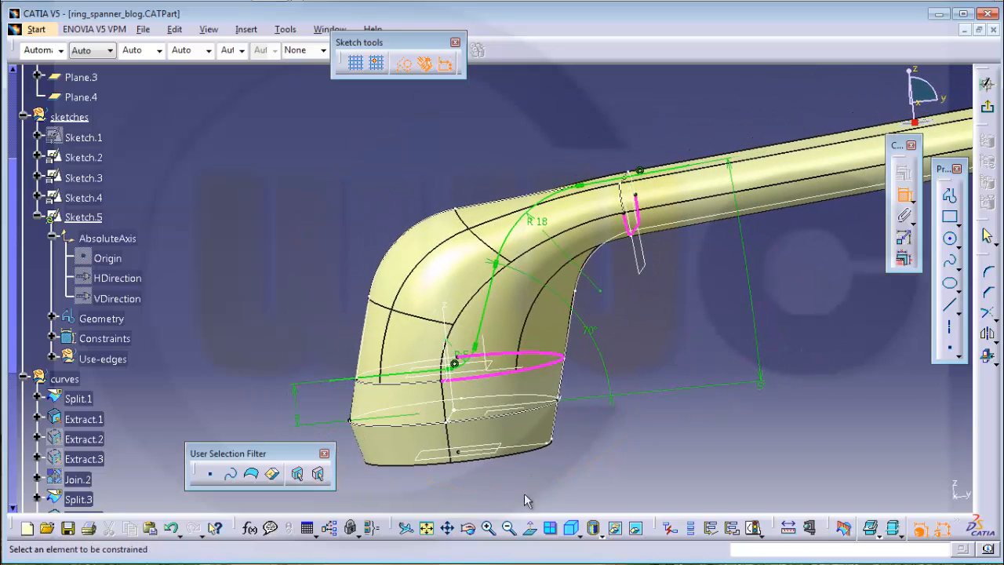
{"action": "left_click", "coordinate": [529, 527]}
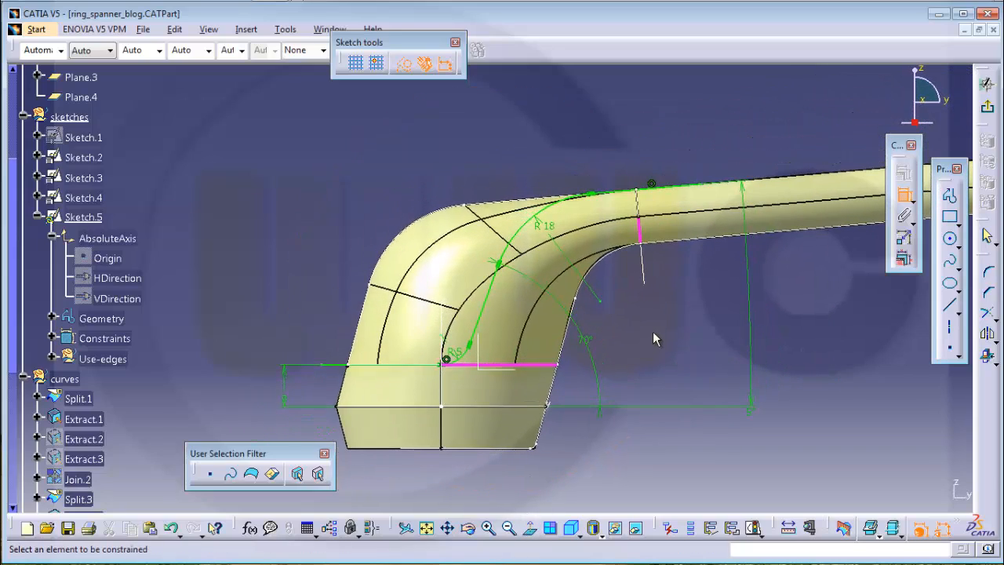
{"action": "key", "text": "Escape"}
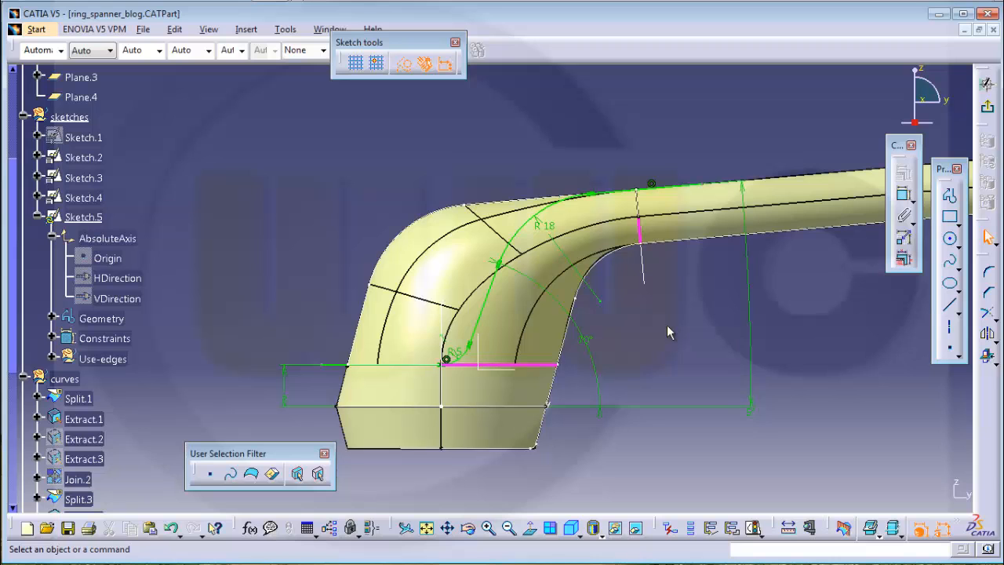
Exit the profile sketch and collapse its branch in the specification tree
{"action": "left_click", "coordinate": [986, 106]}
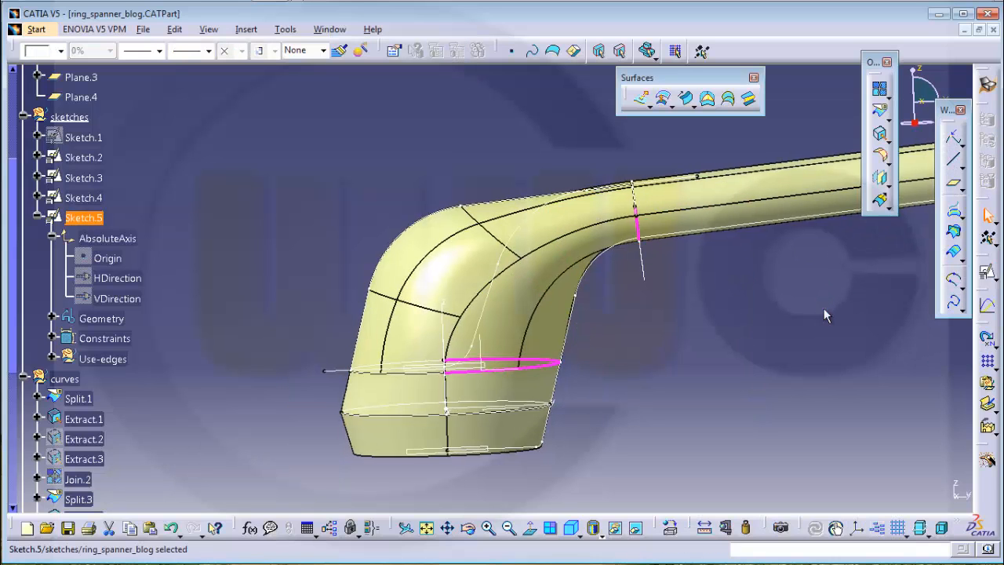
{"action": "middle_click_drag", "start_coordinate": [655, 319], "coordinate": [675, 396]}
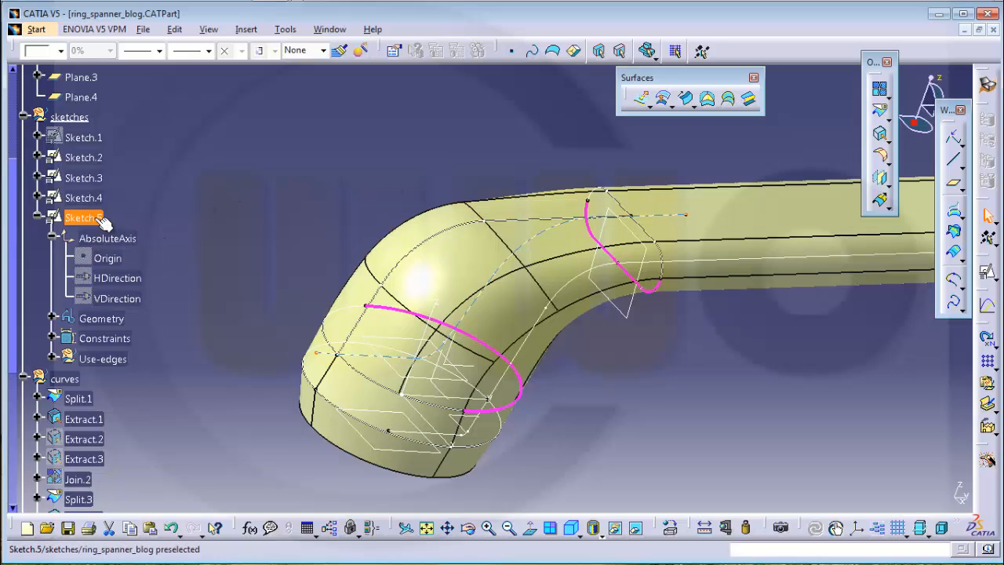
{"action": "left_click", "coordinate": [52, 238]}
{"action": "left_click", "coordinate": [37, 217]}
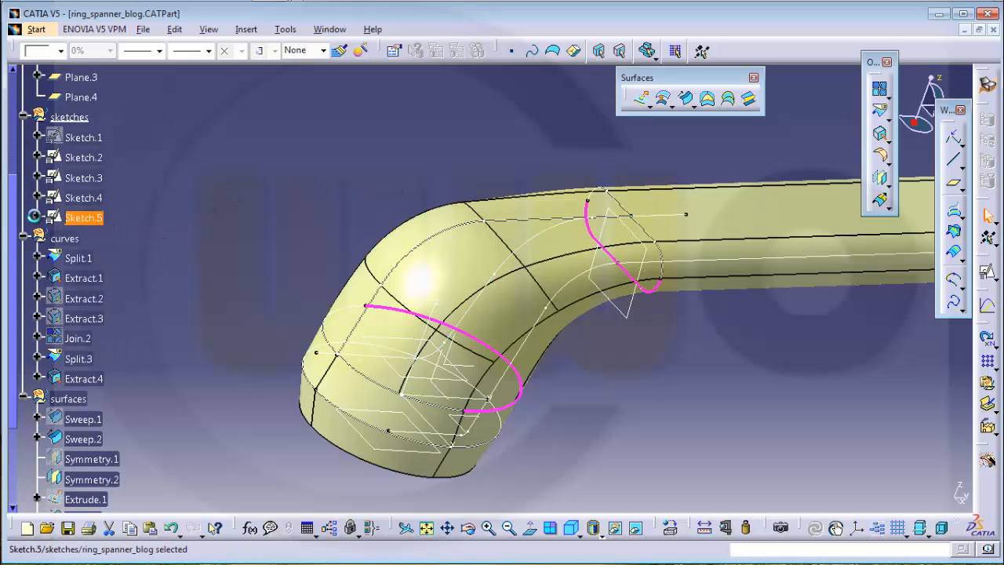
Extrude Sketch.5 as a surface along its sketch normal, 25 mm with mirrored extent
{"action": "left_click", "coordinate": [640, 97]}
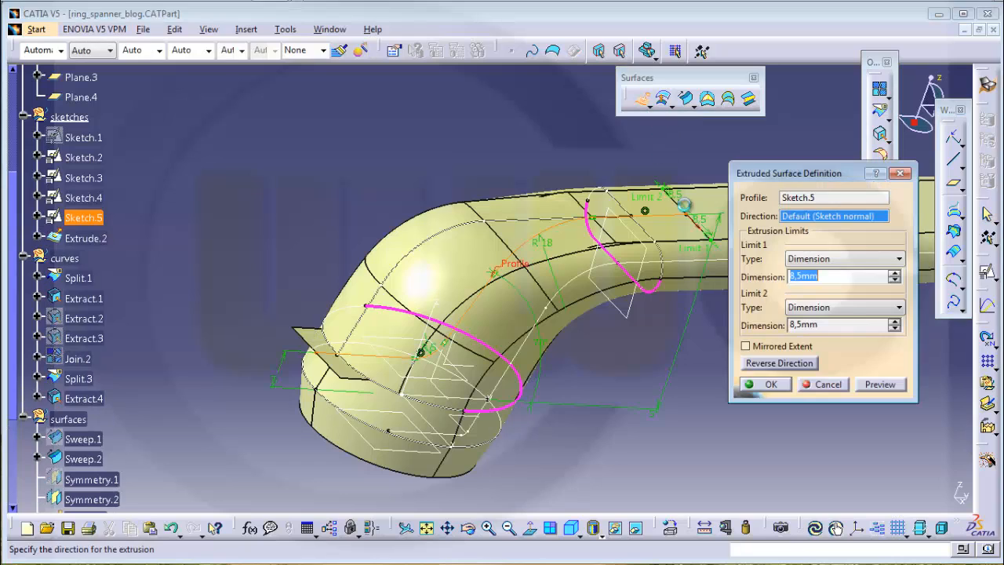
{"action": "left_click", "coordinate": [755, 348]}
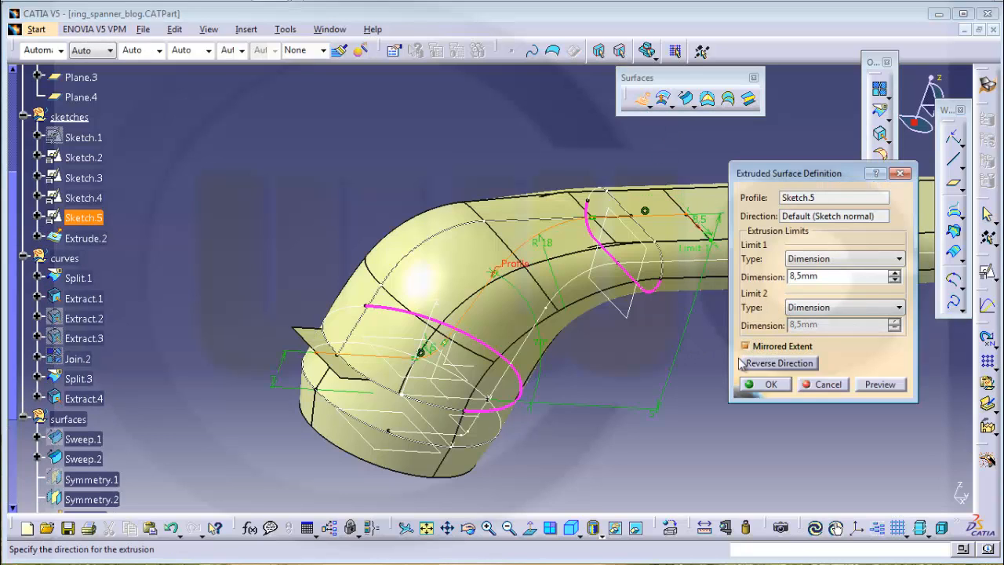
{"action": "left_click_drag", "start_coordinate": [891, 274], "coordinate": [894, 279]}
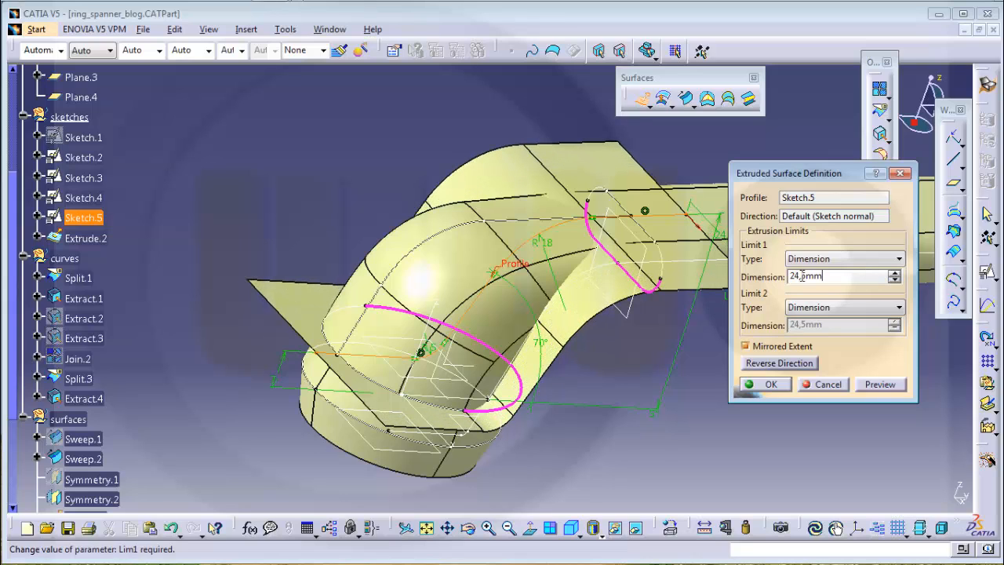
{"action": "key", "text": "Return"}
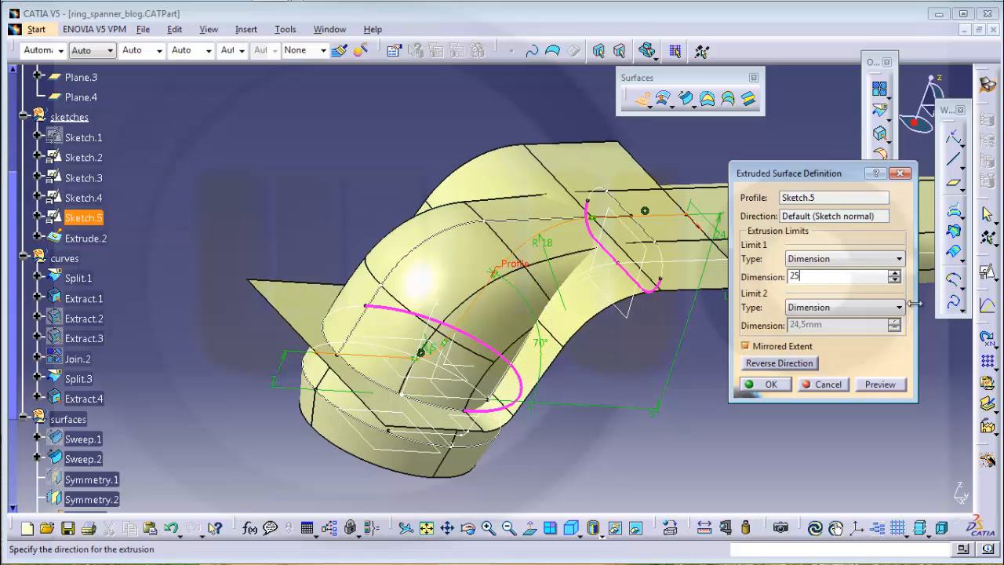
{"action": "key", "text": "Return"}
{"action": "middle_click_drag", "start_coordinate": [783, 367], "coordinate": [621, 385]}
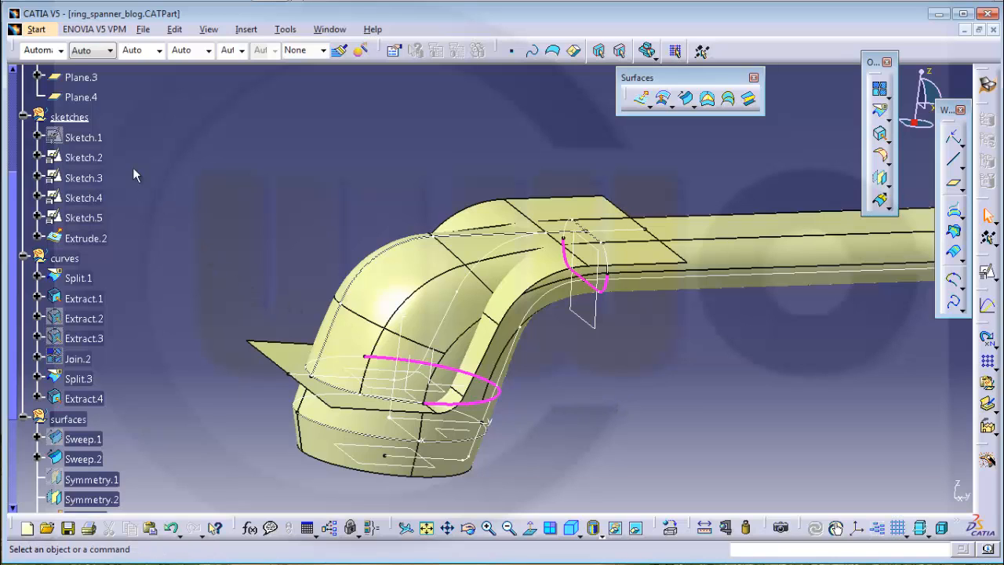
Move Extrude.2 into the surfaces geometrical set and define the sketches set as the work object
{"action": "scroll", "coordinate": [104, 223], "scroll_direction": "down", "scroll_amount": 2}
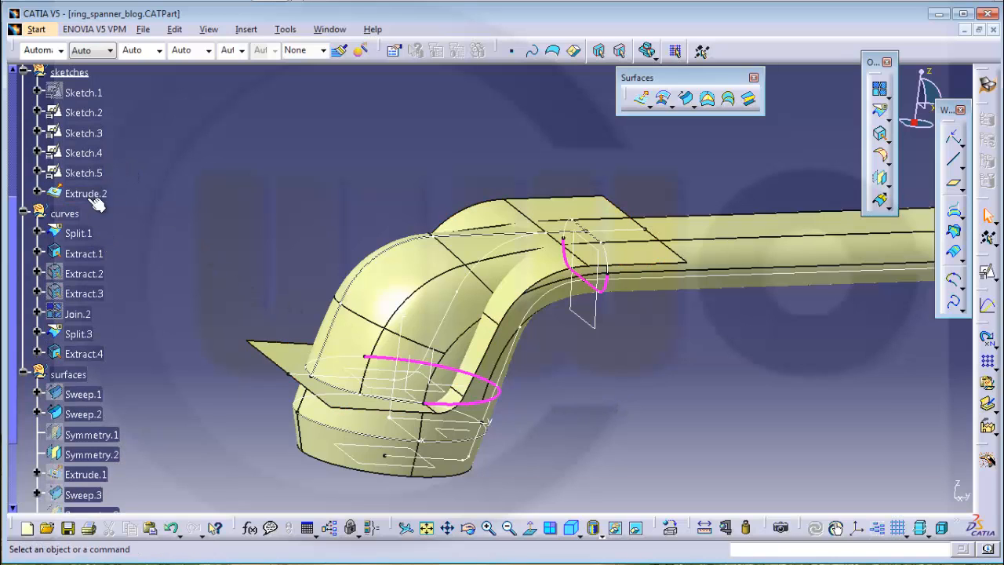
{"action": "left_click", "coordinate": [96, 195]}
{"action": "left_click_drag", "start_coordinate": [73, 381], "coordinate": [71, 377]}
{"action": "scroll", "coordinate": [153, 275], "scroll_direction": "up", "scroll_amount": 2}
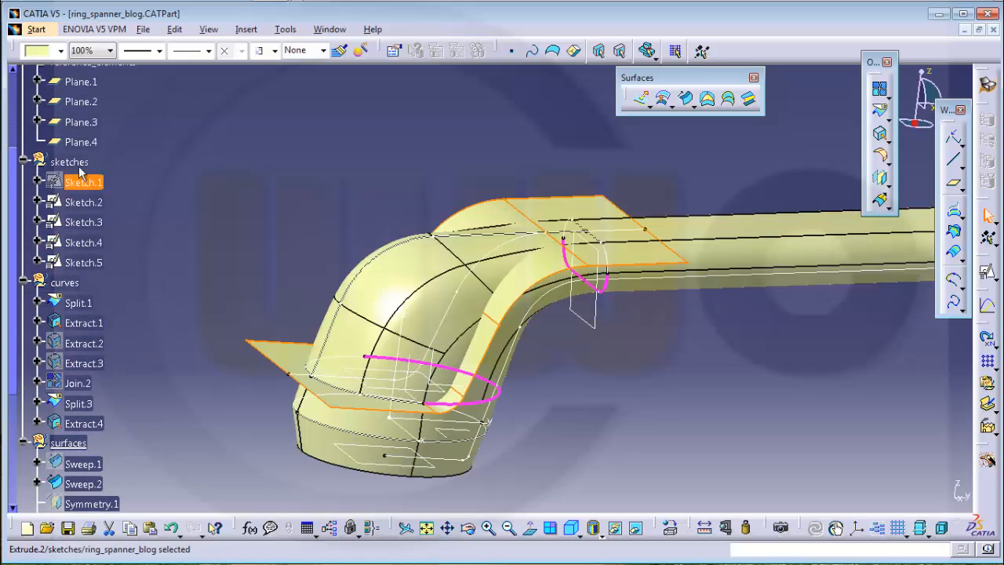
{"action": "right_click", "coordinate": [77, 161]}
{"action": "left_click", "coordinate": [151, 268]}
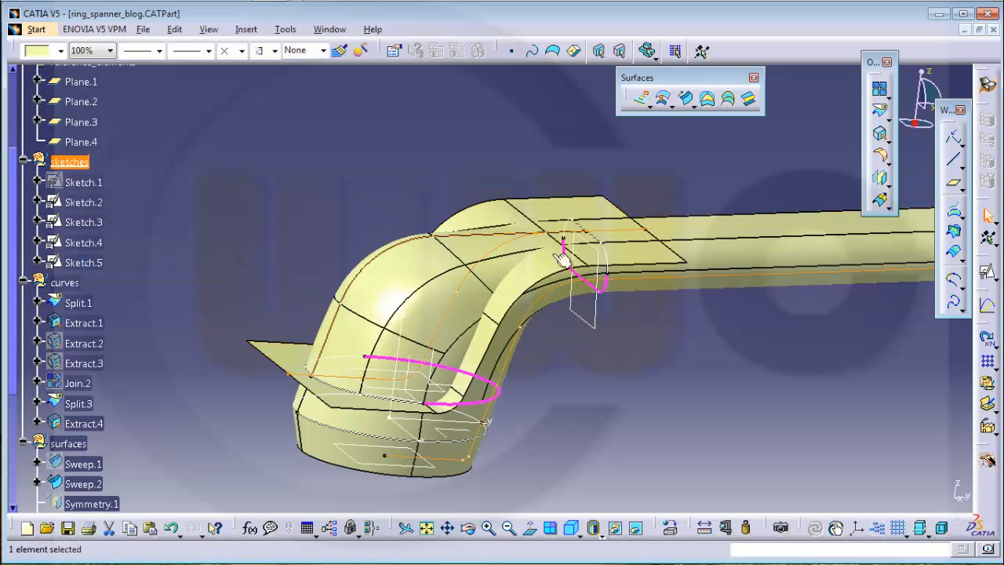
Start a positioned sketch on the YZ plane of the absolute axis system with implicit origin and orientation
{"action": "left_click", "coordinate": [987, 273]}
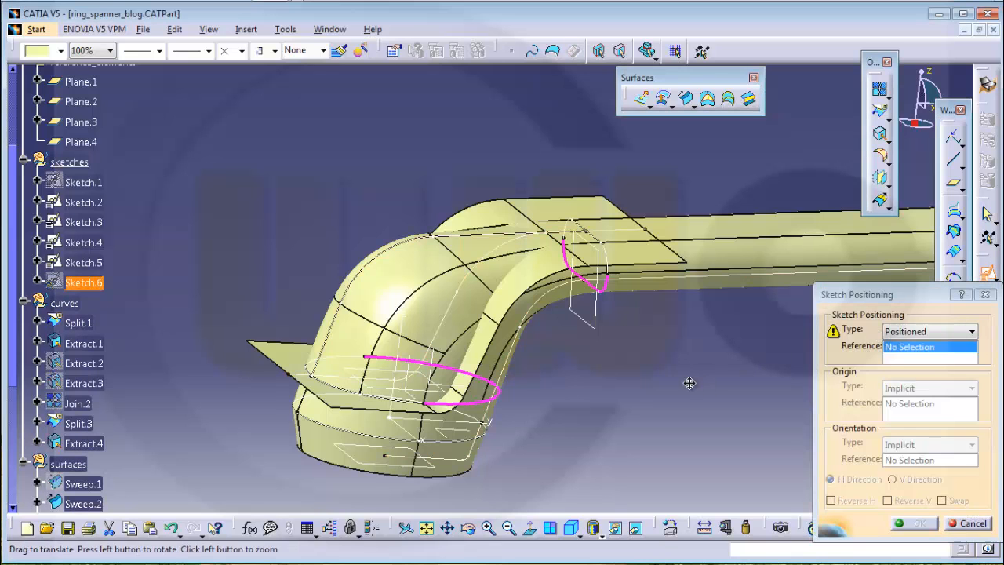
{"action": "middle_click_drag", "start_coordinate": [612, 337], "coordinate": [632, 377]}
{"action": "left_click", "coordinate": [427, 400]}
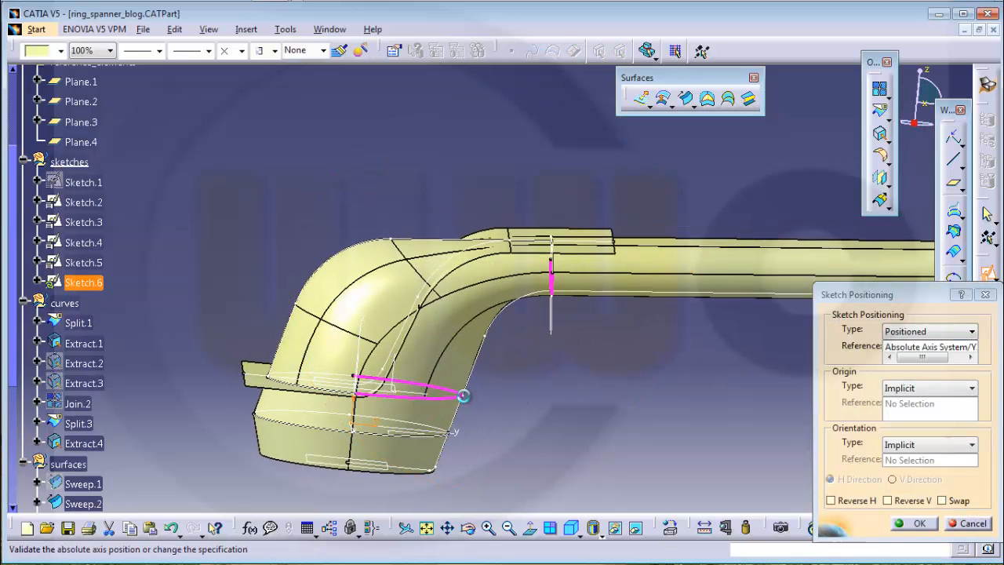
{"action": "left_click", "coordinate": [907, 522]}
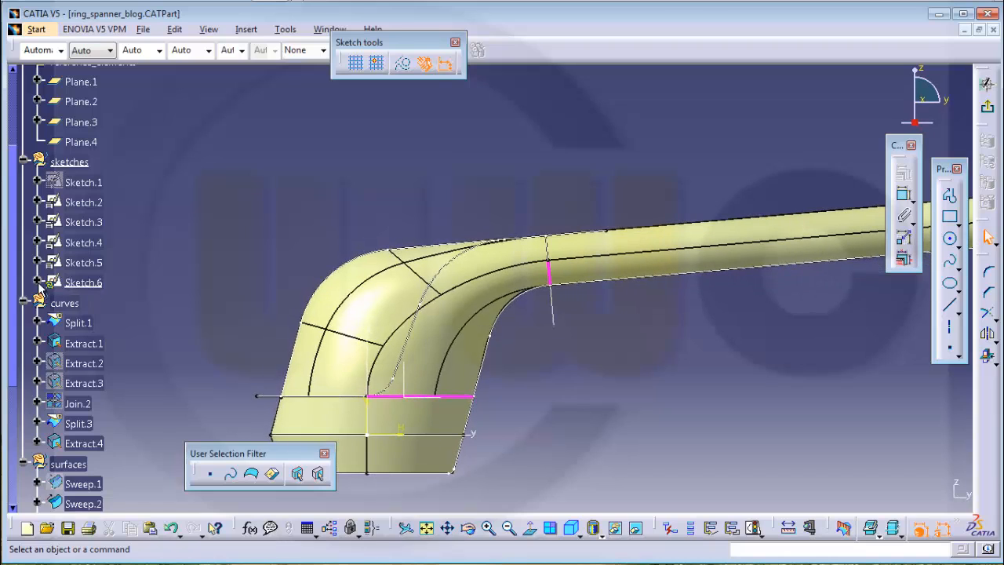
Hide the origin, horizontal and vertical directions of Sketch.6's absolute axis
{"action": "left_click", "coordinate": [38, 283]}
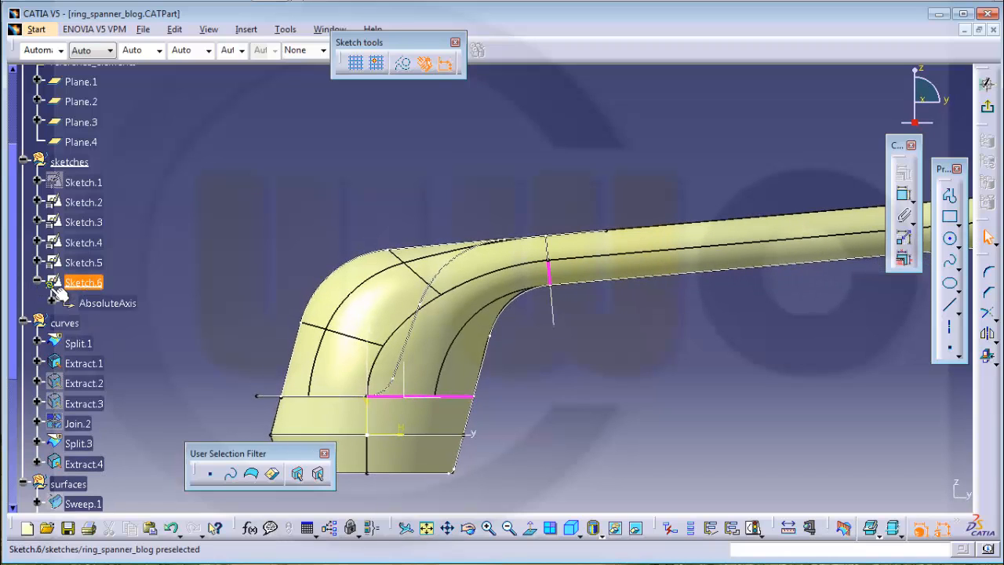
{"action": "left_click", "coordinate": [52, 302]}
{"action": "left_click", "coordinate": [109, 328]}
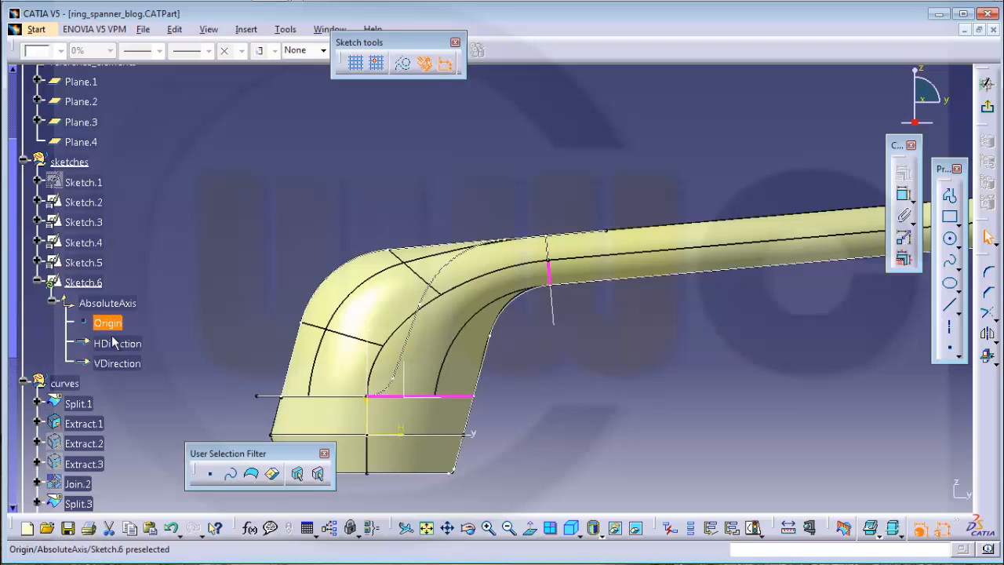
{"action": "left_click", "coordinate": [132, 362], "text": "shift"}
{"action": "right_click", "coordinate": [135, 348]}
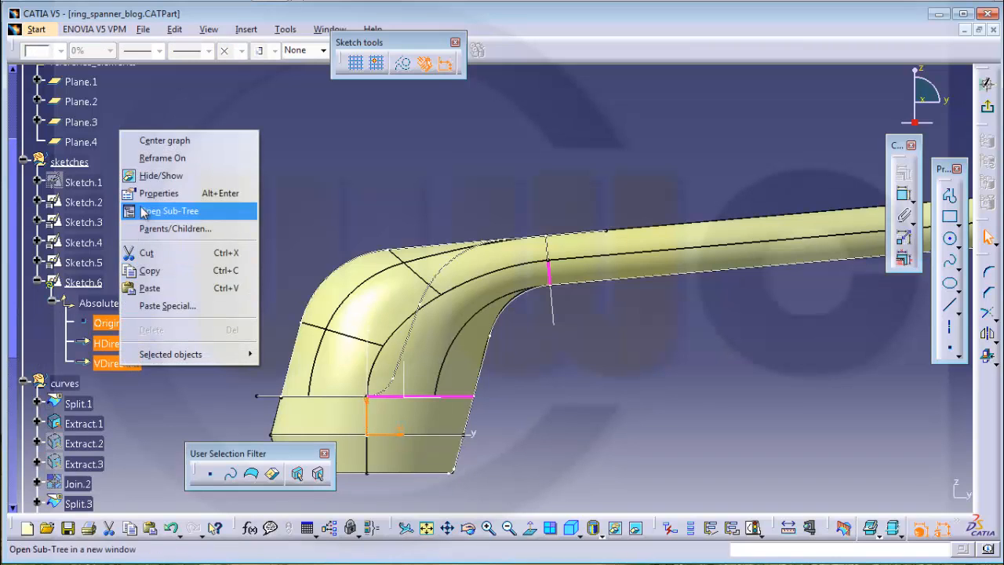
{"action": "left_click", "coordinate": [155, 175]}
{"action": "middle_click_drag", "start_coordinate": [607, 403], "coordinate": [636, 386]}
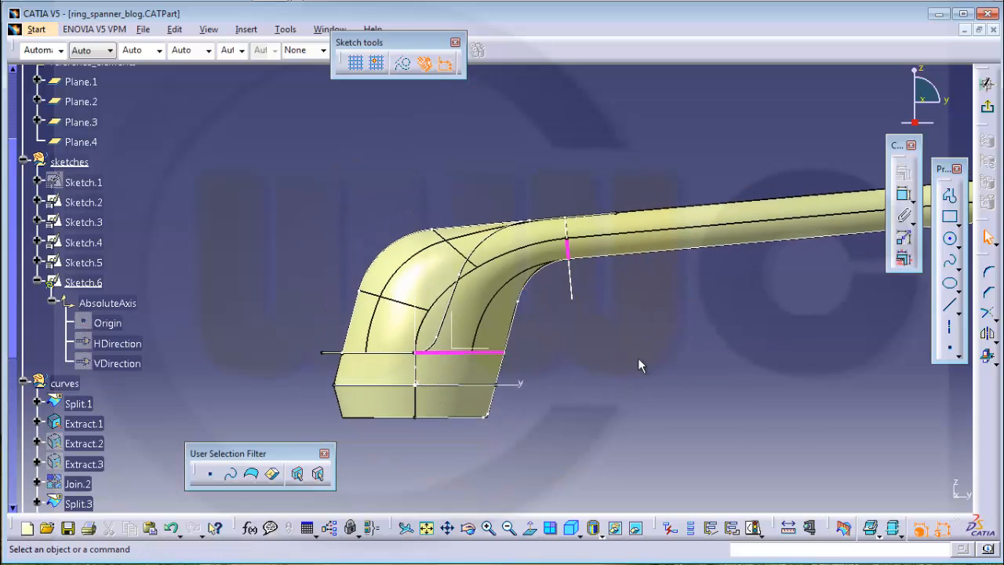
Sketch a closed seven-line profile about 62 mm tall over the collar bend, with a stepped lower edge and a long slanted side
{"action": "left_click", "coordinate": [949, 200]}
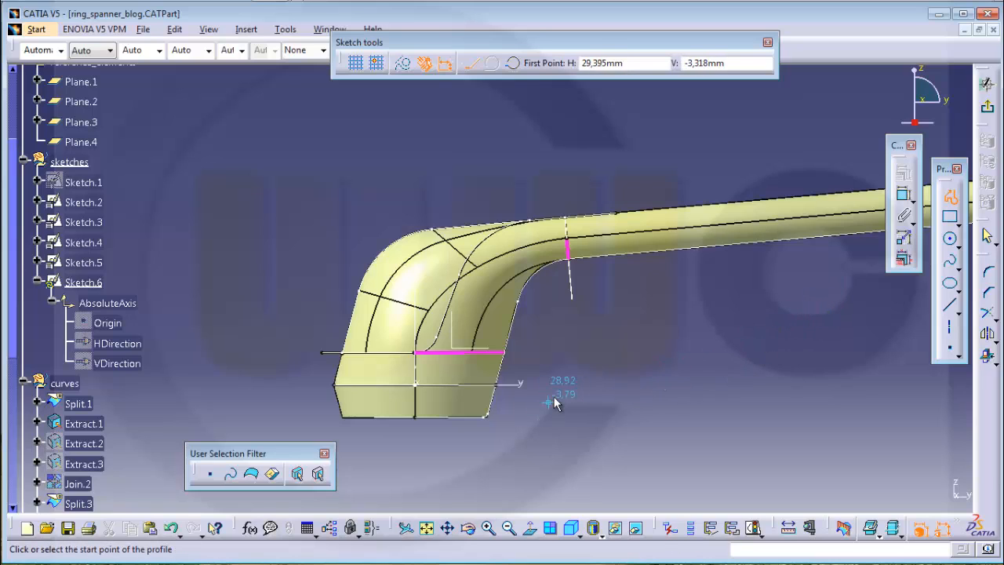
{"action": "left_click", "coordinate": [418, 457]}
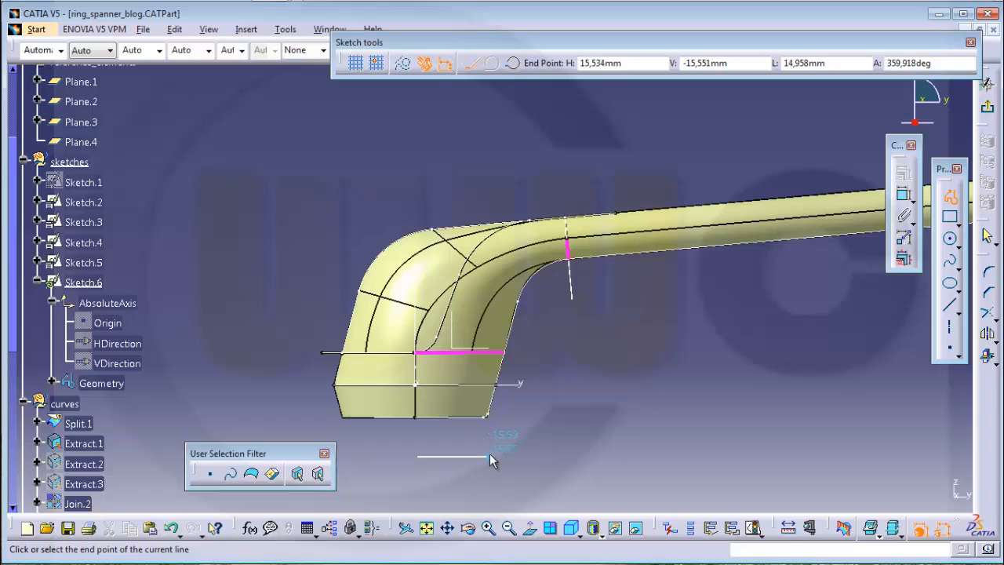
{"action": "left_click", "coordinate": [490, 453]}
{"action": "left_click", "coordinate": [471, 437]}
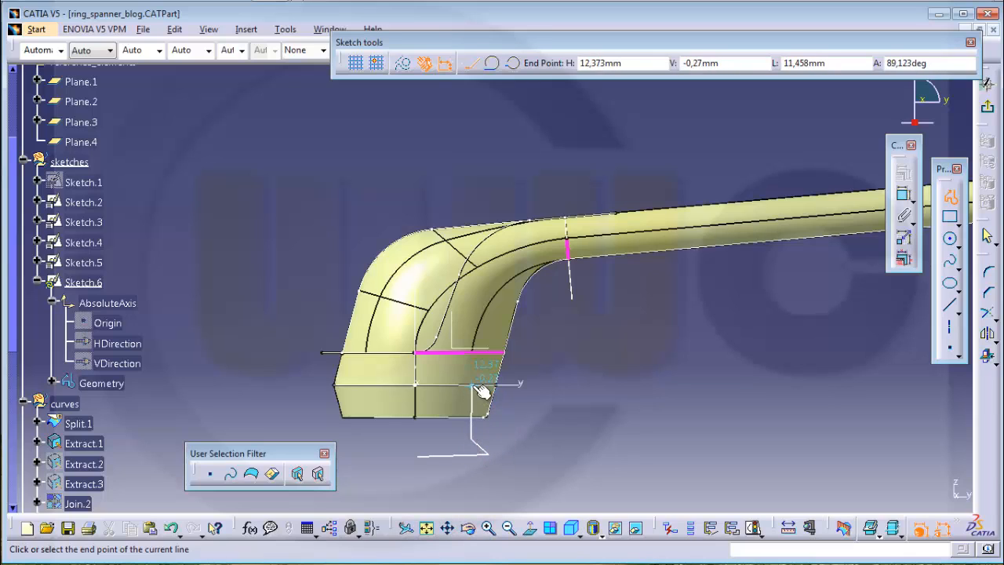
{"action": "left_click", "coordinate": [471, 389]}
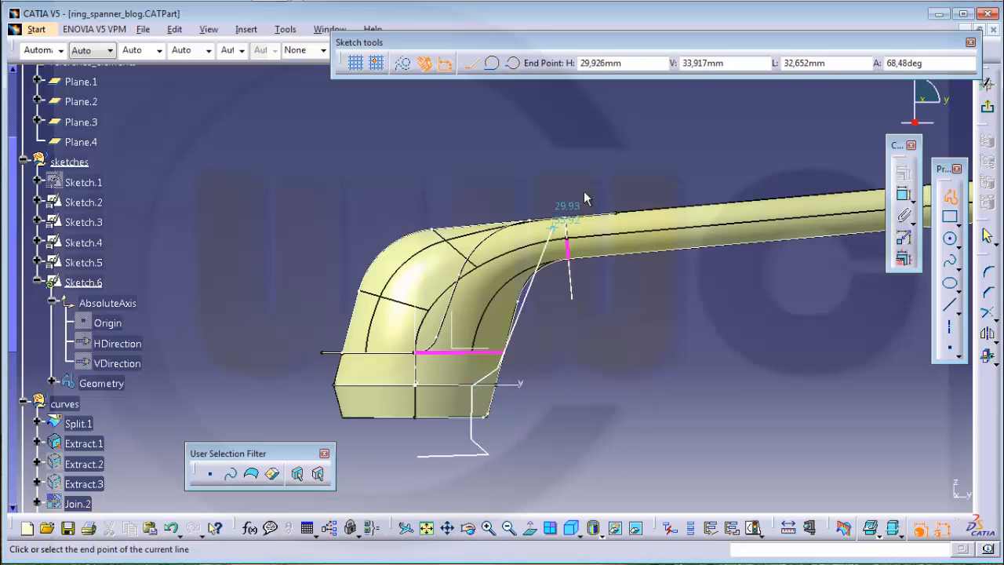
{"action": "left_click", "coordinate": [599, 166]}
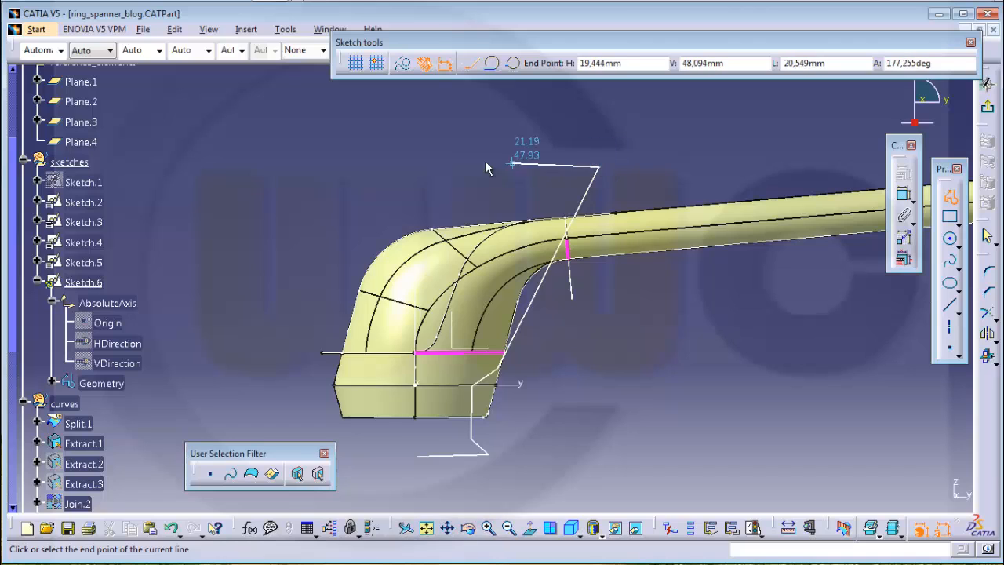
{"action": "left_click", "coordinate": [409, 167]}
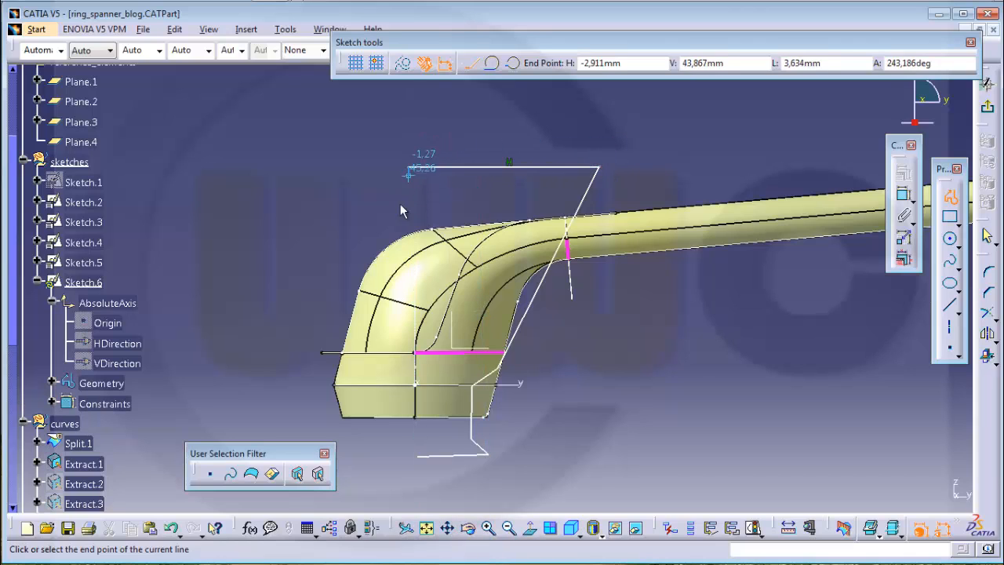
{"action": "left_click", "coordinate": [416, 455]}
{"action": "left_click", "coordinate": [552, 463]}
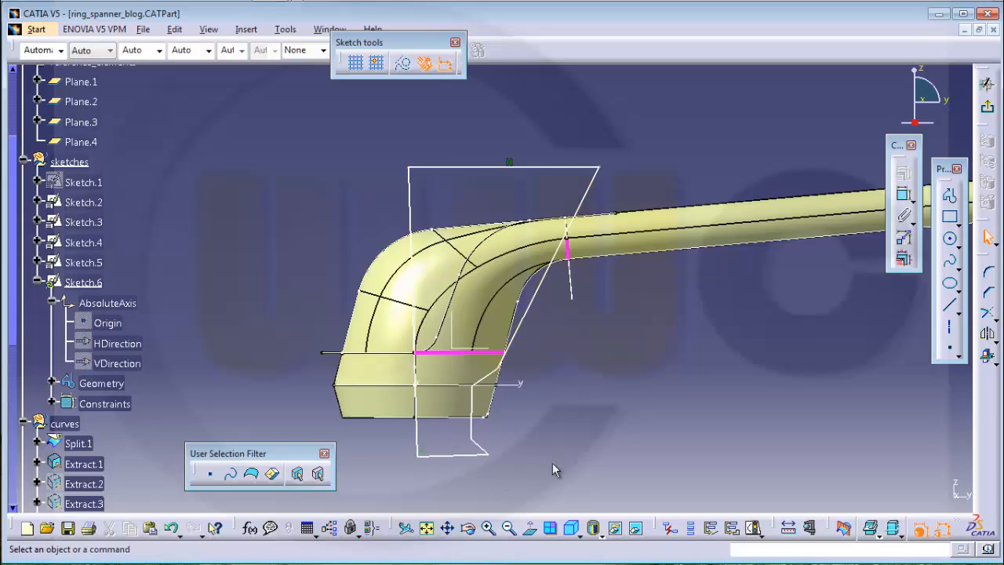
Delete the profile's upper line's horizontal constraint and convert the long near-vertical line through the collar centre into an axis
{"action": "left_click", "coordinate": [510, 169]}
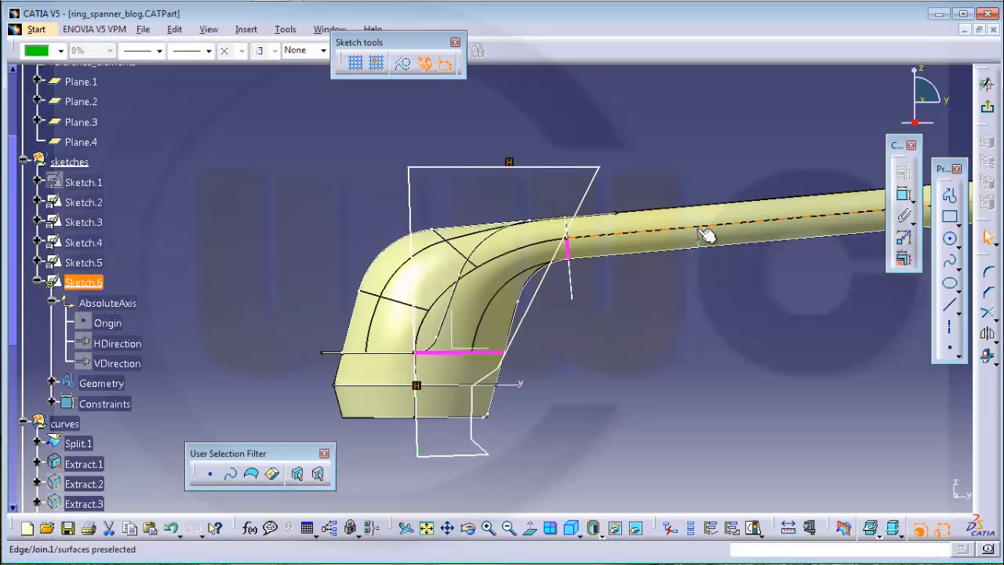
{"action": "left_click", "coordinate": [674, 304]}
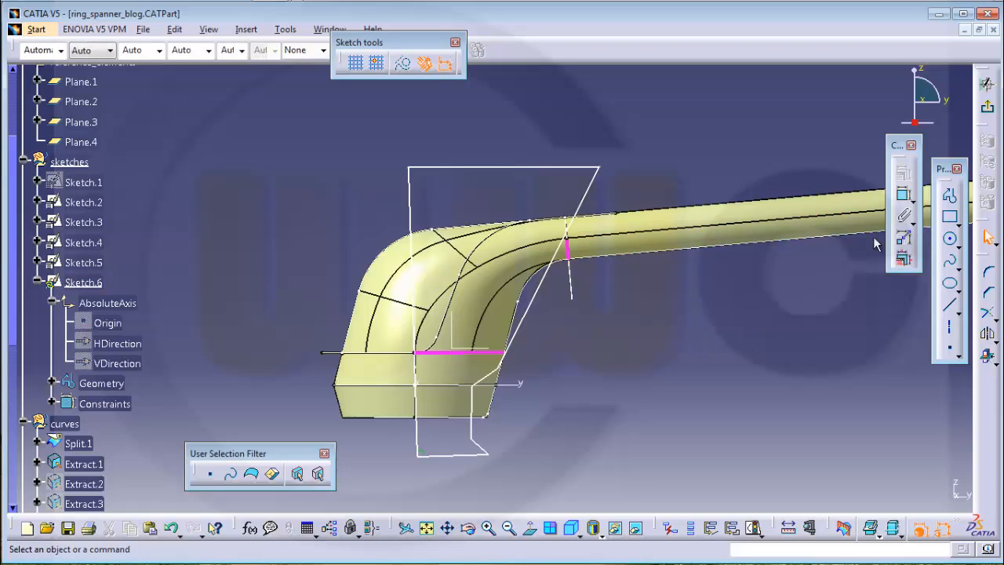
{"action": "left_click", "coordinate": [409, 202]}
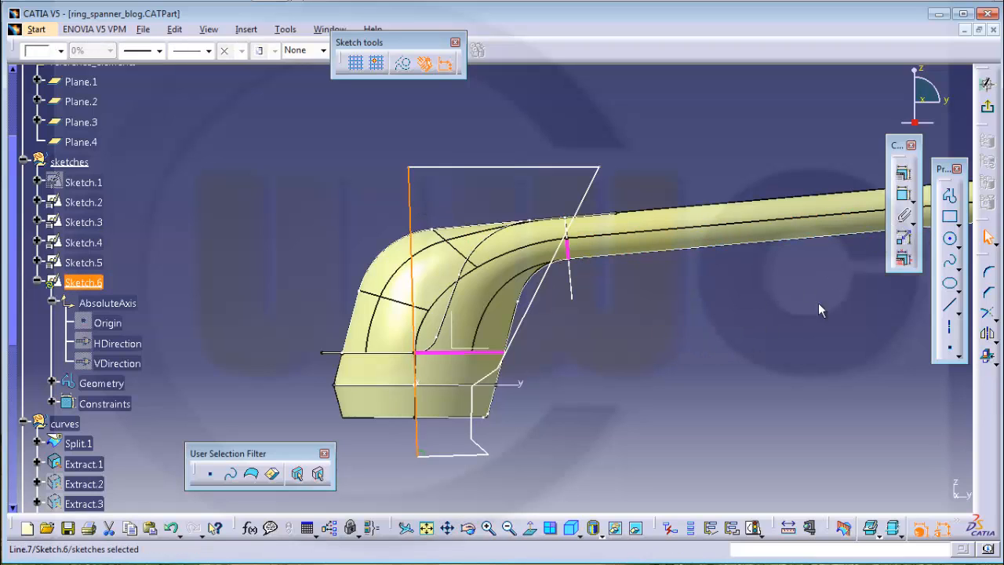
{"action": "left_click", "coordinate": [949, 328]}
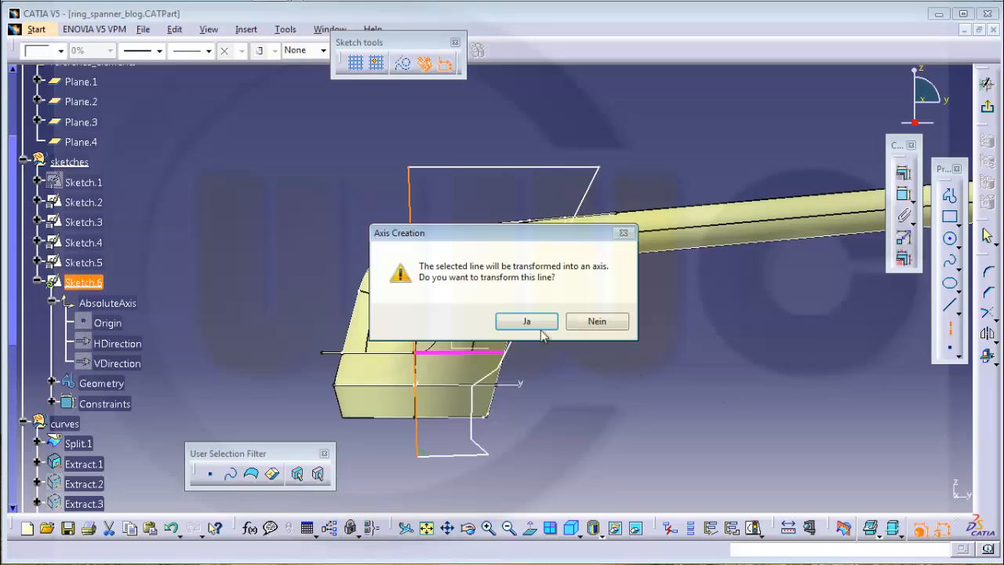
{"action": "left_click", "coordinate": [527, 322]}
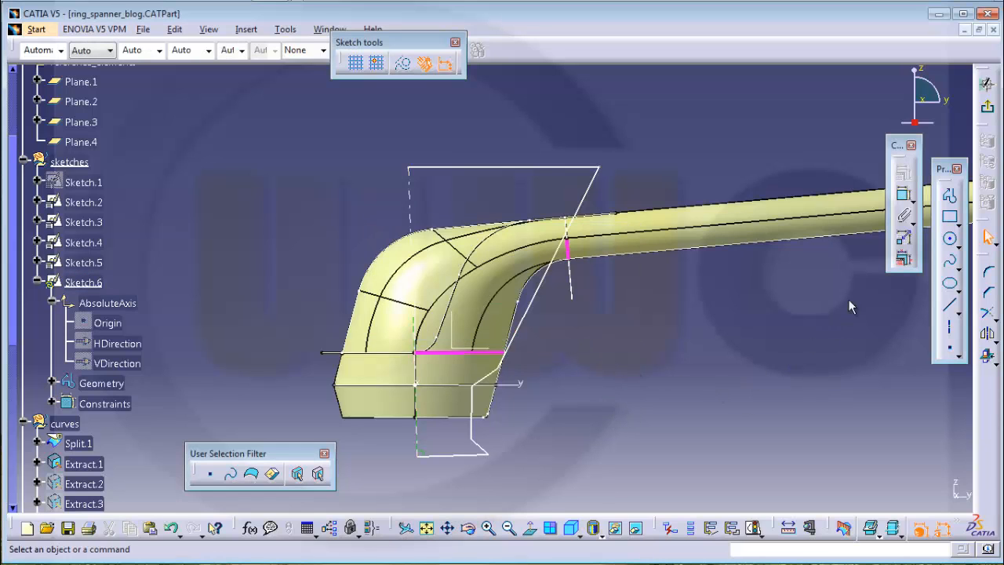
Constrain the distance between the profile's lower and upper lines to 65 mm
{"action": "left_click", "coordinate": [903, 195]}
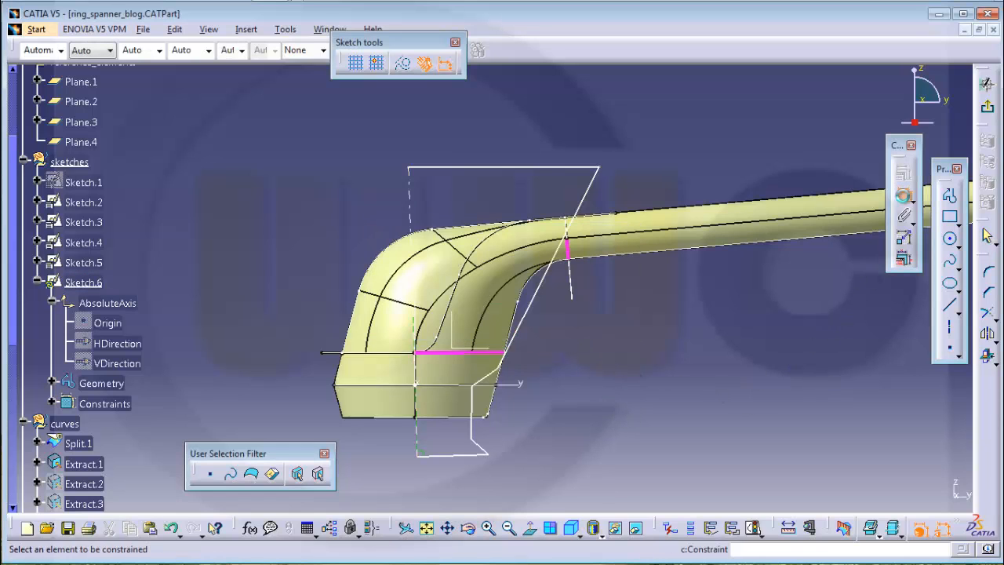
{"action": "left_click", "coordinate": [448, 456]}
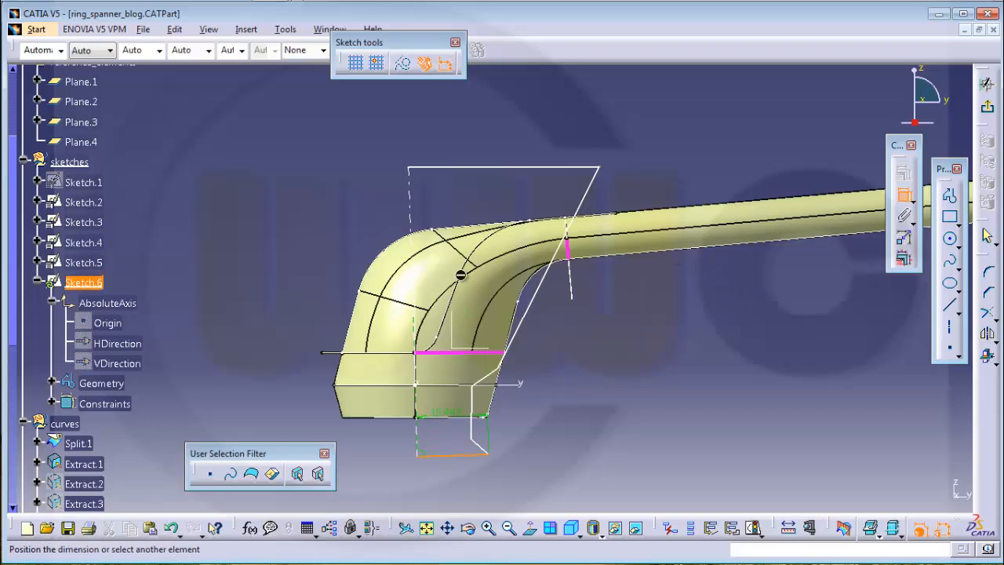
{"action": "left_click", "coordinate": [463, 168]}
{"action": "right_click", "coordinate": [448, 201]}
{"action": "left_click", "coordinate": [483, 238]}
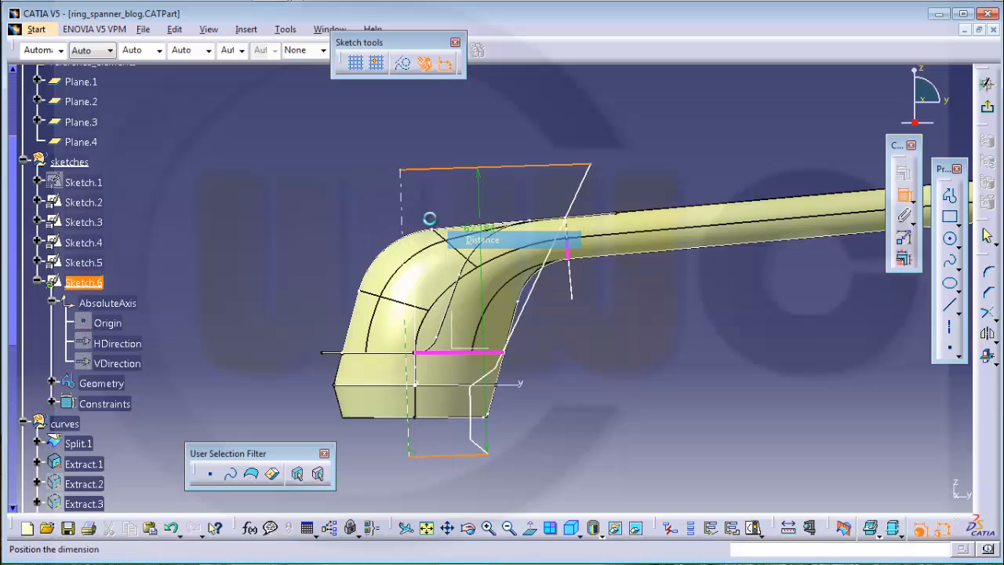
{"action": "left_click", "coordinate": [314, 244]}
{"action": "double_click", "coordinate": [313, 245]}
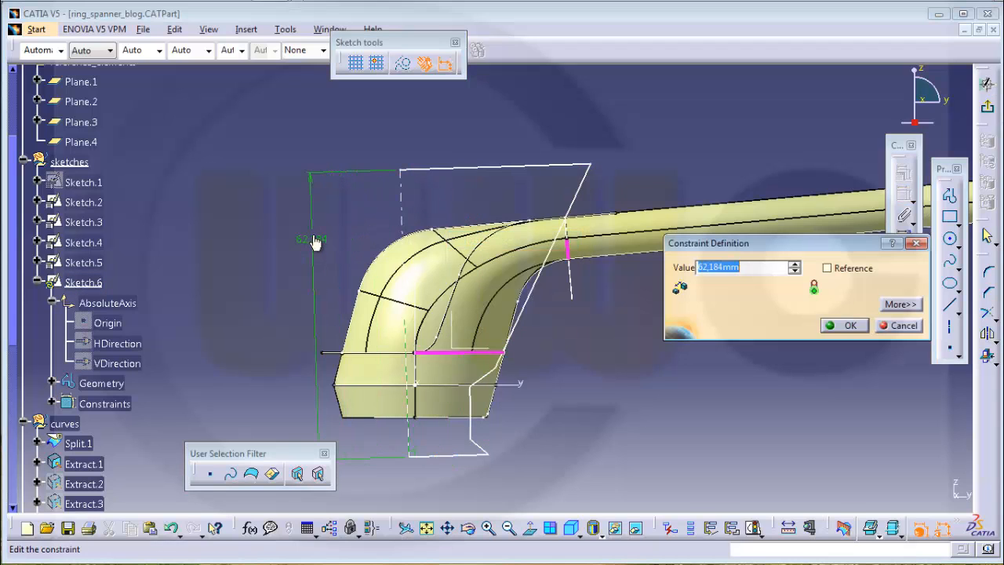
{"action": "type", "text": "65"}
{"action": "key", "text": "Return"}
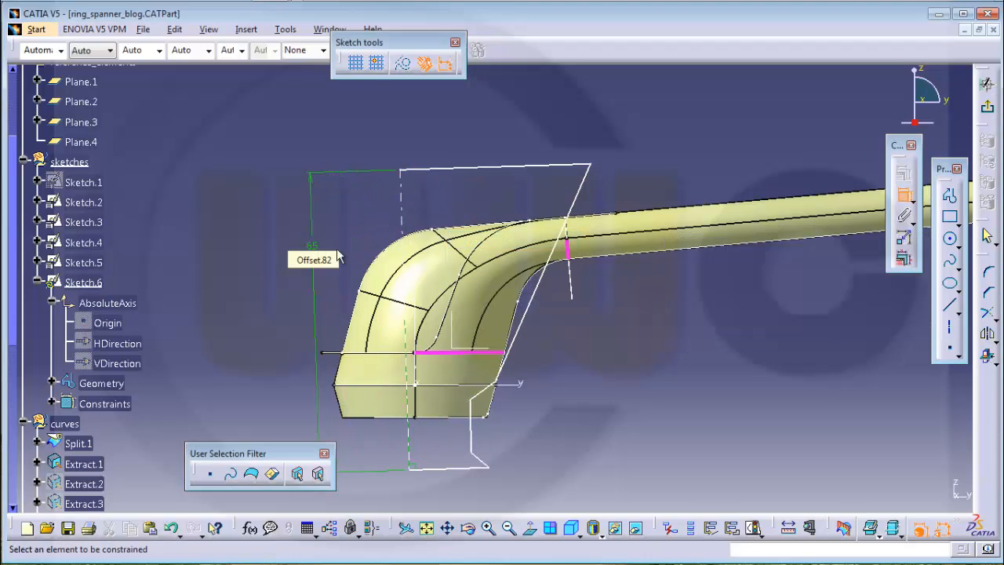
Constrain the angle between the profile's lower line and the adjoining short slanted line
{"action": "left_click", "coordinate": [478, 468]}
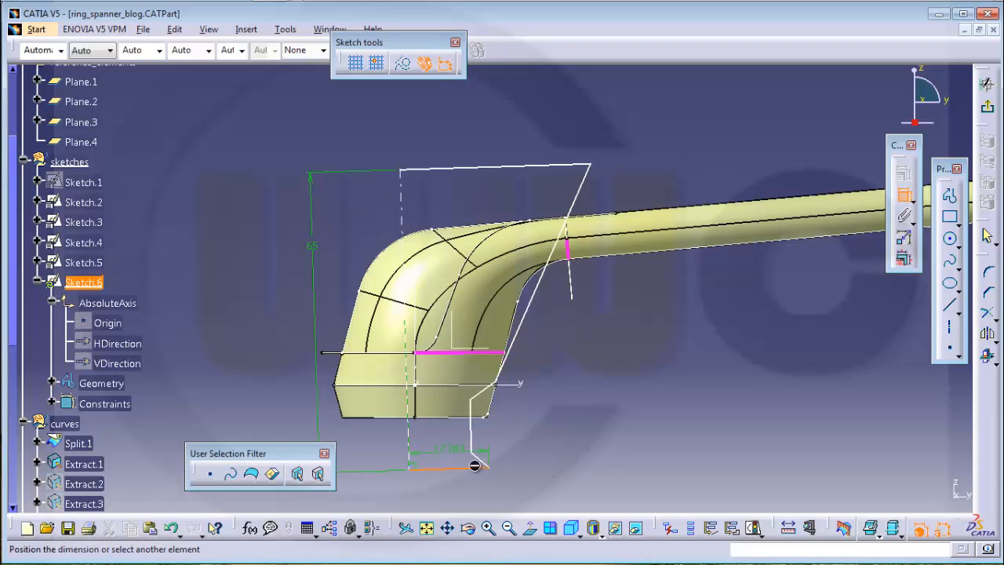
{"action": "left_click", "coordinate": [458, 465]}
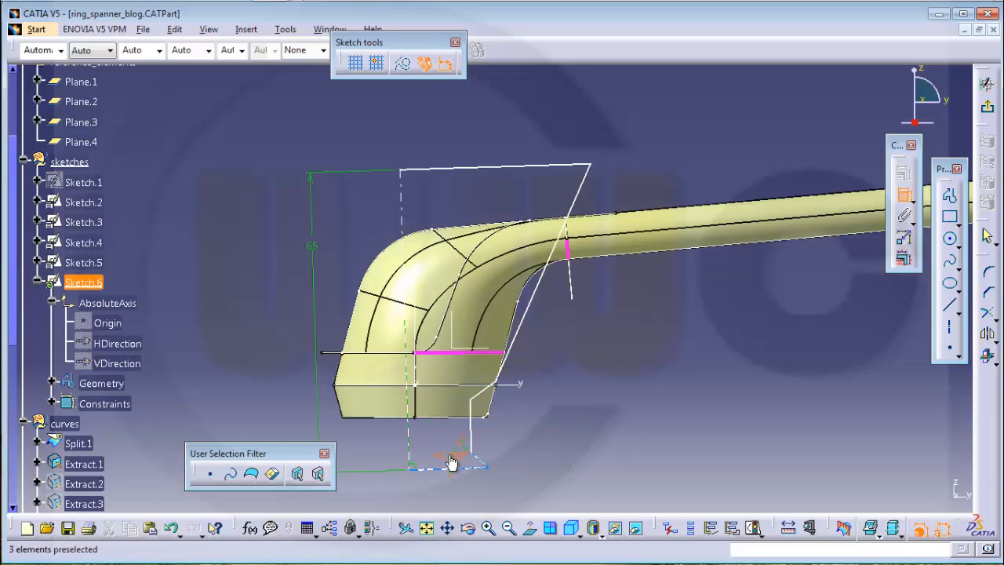
{"action": "double_click", "coordinate": [447, 460]}
{"action": "type", "text": "90"}
{"action": "key", "text": "Return"}
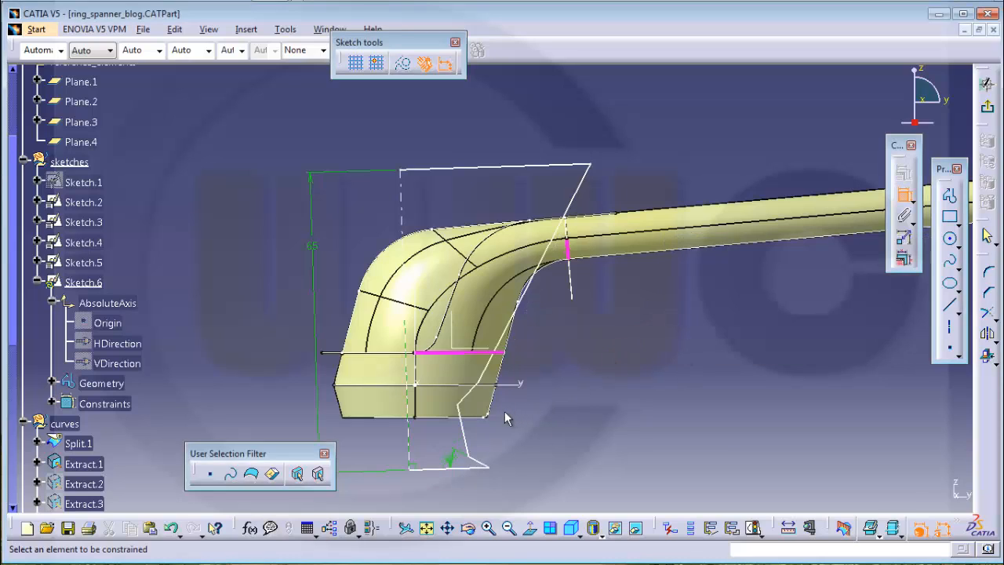
Constrain the distance between the axis and the short steep line below the collar to 9,375 mm
{"action": "left_click", "coordinate": [468, 436]}
{"action": "right_click", "coordinate": [435, 430]}
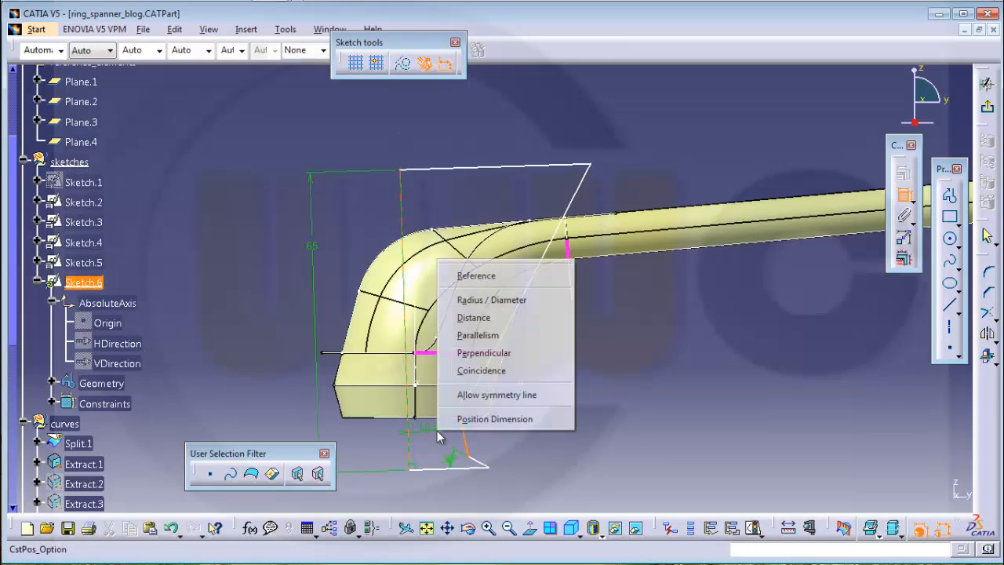
{"action": "left_click", "coordinate": [481, 321]}
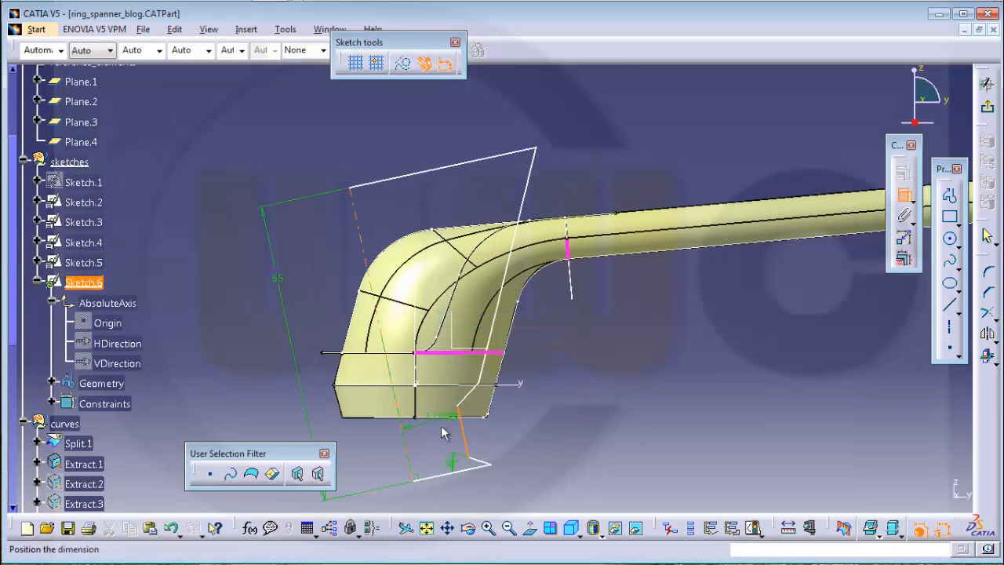
{"action": "left_click", "coordinate": [437, 438]}
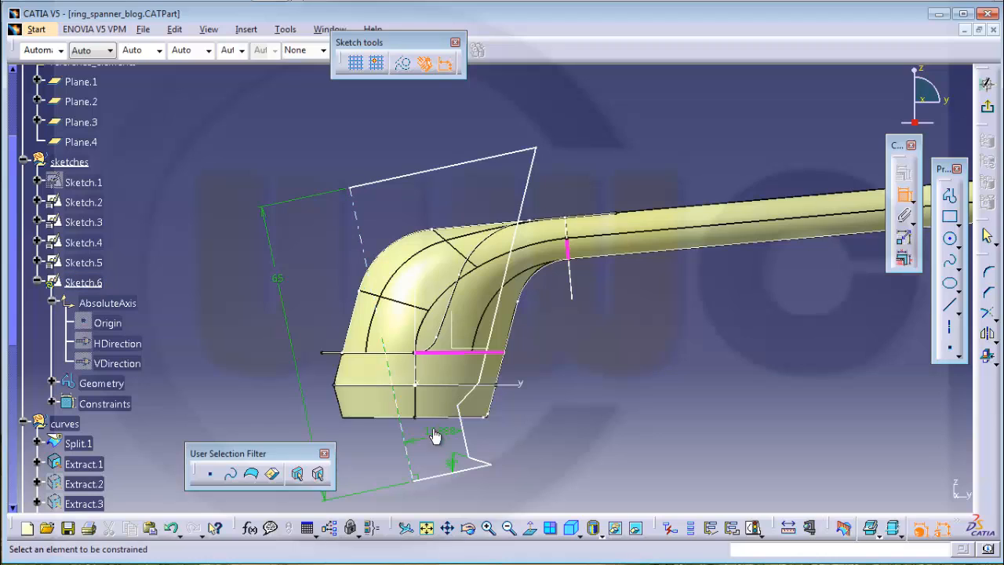
{"action": "double_click", "coordinate": [435, 435]}
{"action": "type", "text": "9"}
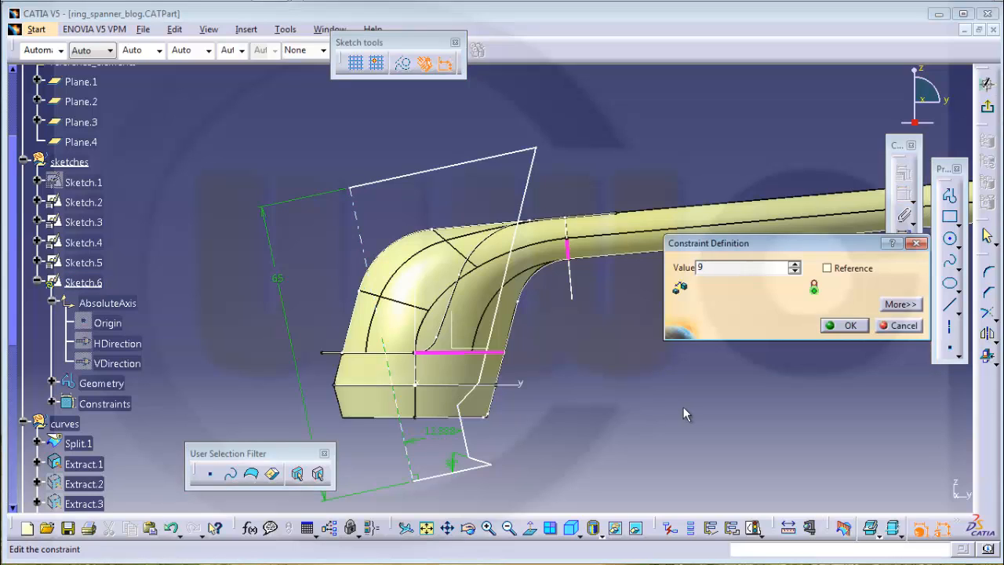
{"action": "type", "text": ",375"}
{"action": "key", "text": "Return"}
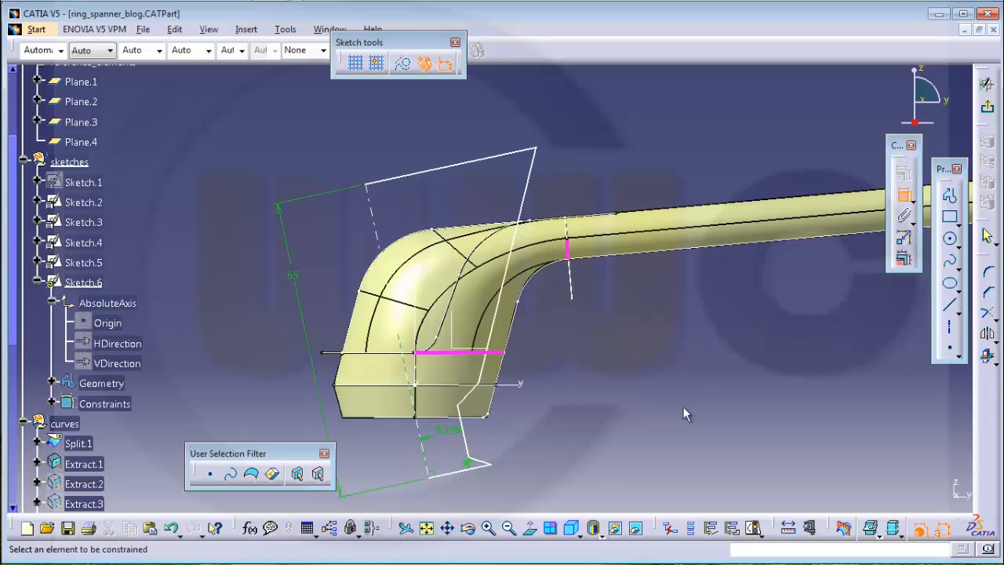
Dimension the length of the profile's lower line and set it to 12,65 mm
{"action": "left_click", "coordinate": [453, 473]}
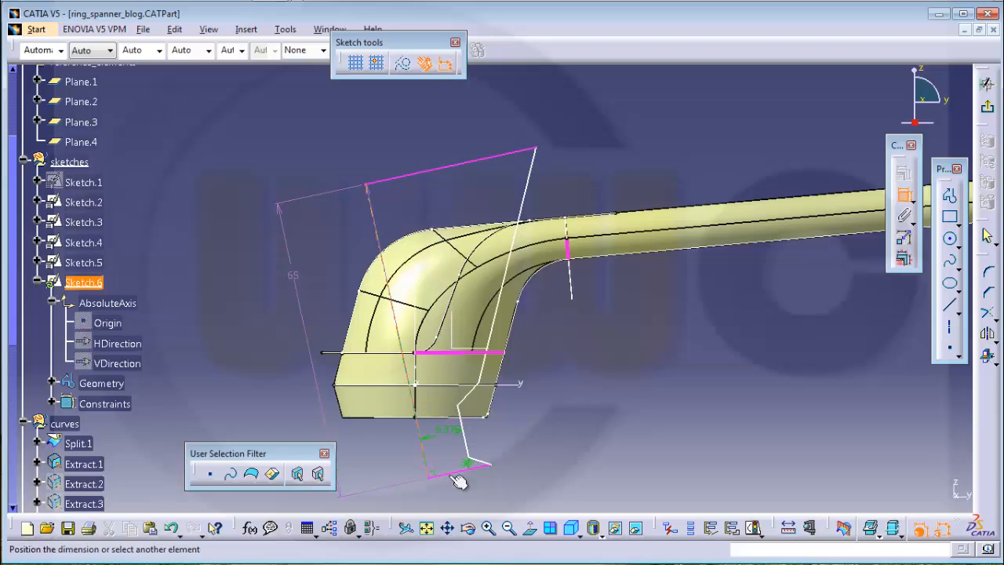
{"action": "left_click", "coordinate": [479, 481]}
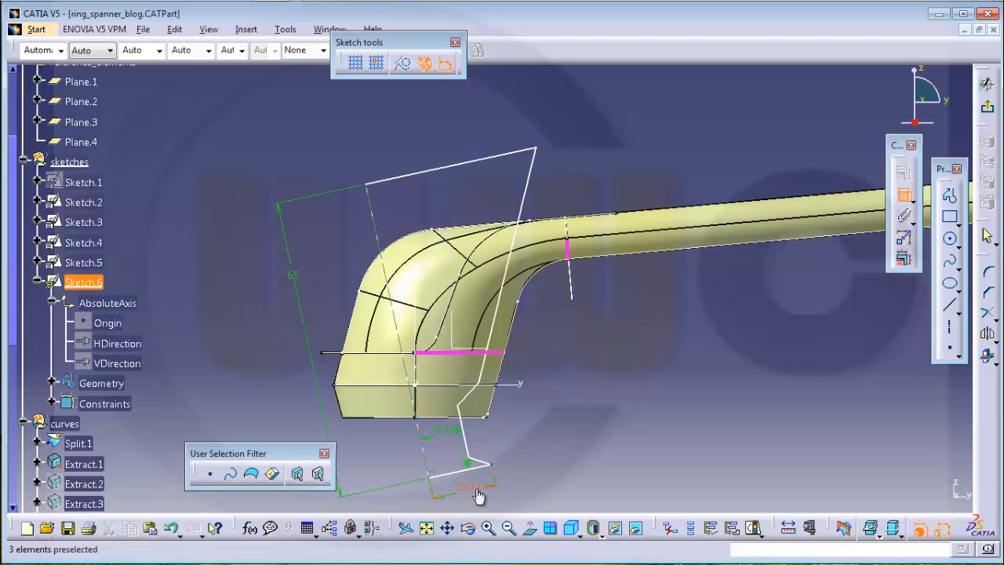
{"action": "double_click", "coordinate": [485, 488]}
{"action": "type", "text": "12,"}
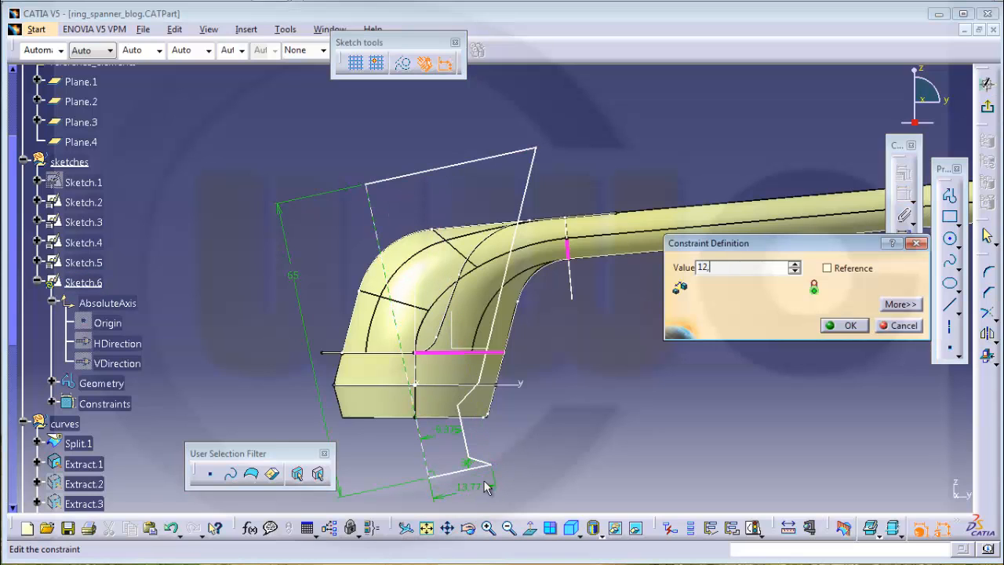
{"action": "type", "text": "65"}
{"action": "key", "text": "Return"}
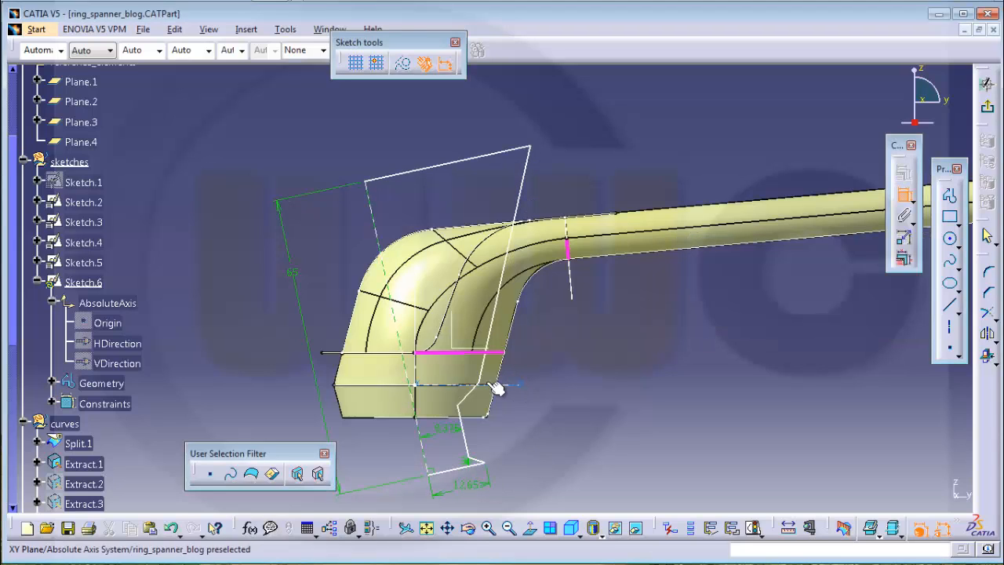
Constrain the distance from the axis to the lower end of the long slanted line to 12,65 mm
{"action": "left_click", "coordinate": [415, 398]}
{"action": "left_click", "coordinate": [389, 147]}
{"action": "double_click", "coordinate": [392, 145]}
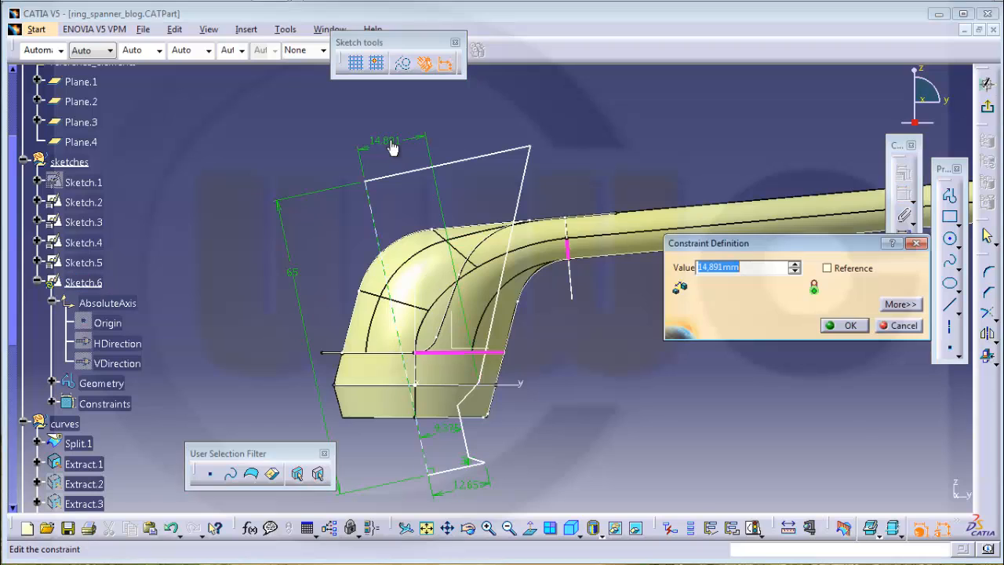
{"action": "key", "text": "Return"}
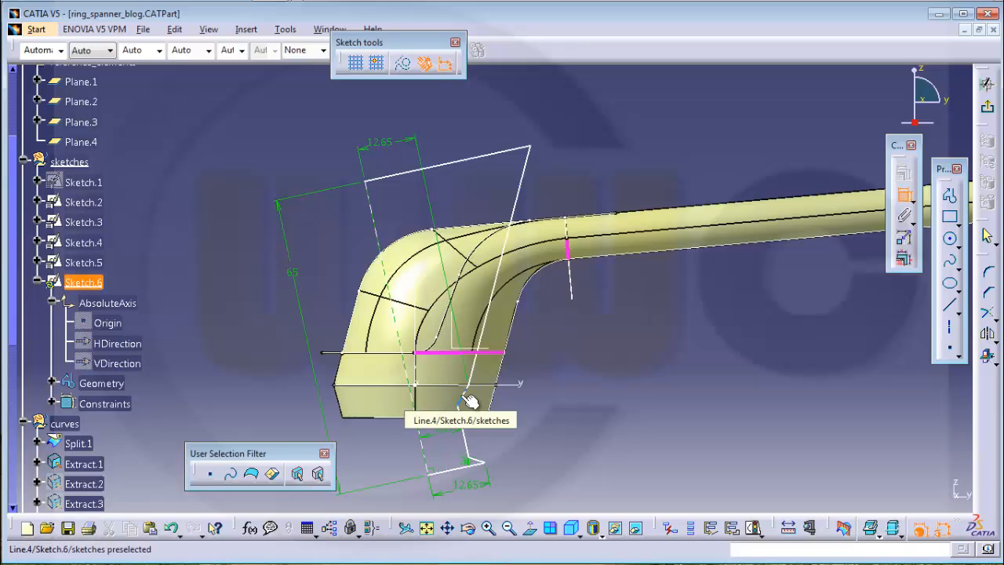
Constrain the angle between the slanted line under the long side and the profile's lower line
{"action": "left_click", "coordinate": [469, 401]}
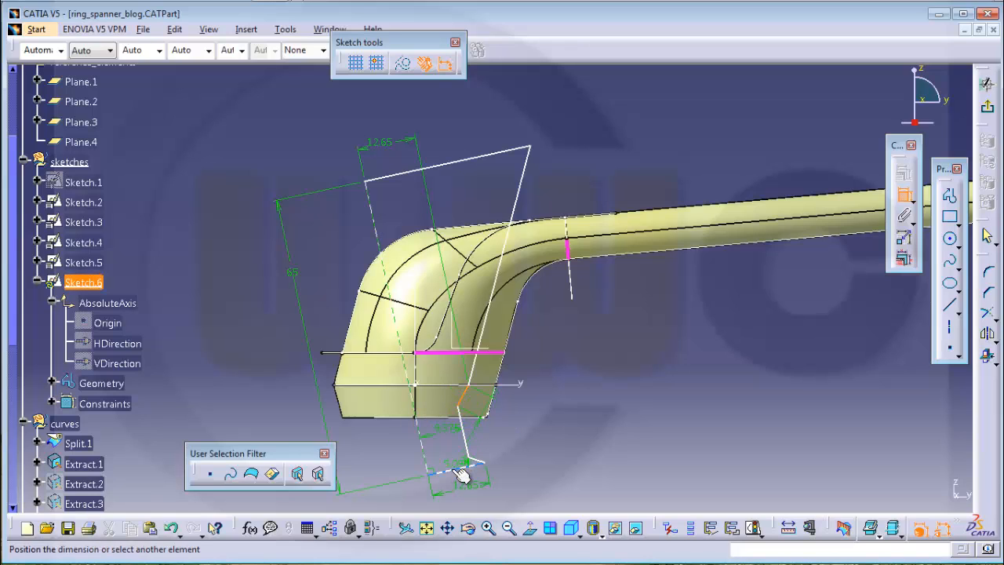
{"action": "left_click", "coordinate": [565, 394]}
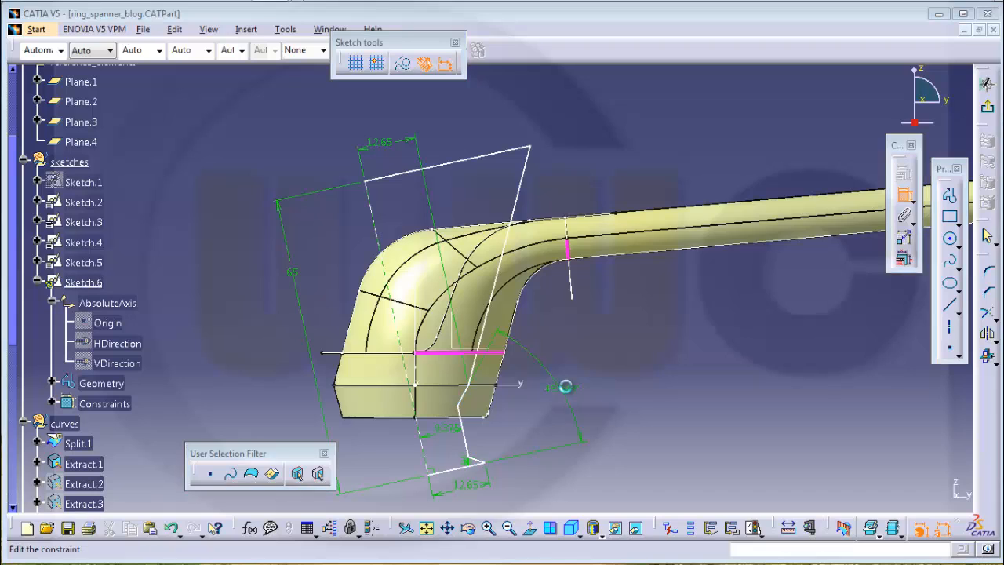
{"action": "double_click", "coordinate": [566, 390]}
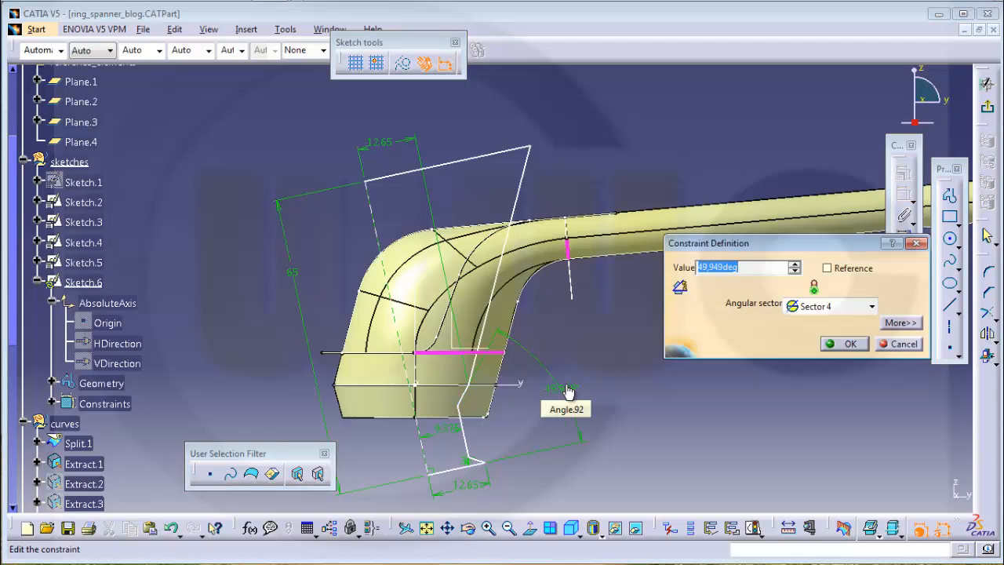
{"action": "key", "text": "Return"}
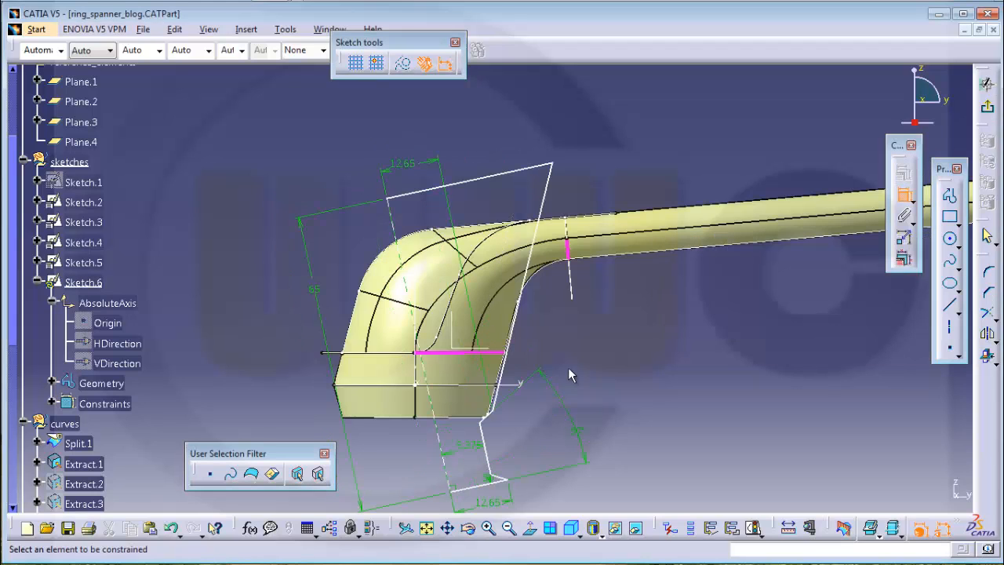
Constrain the angle between the long slanted line and the profile's lower line to 80 degrees
{"action": "left_click", "coordinate": [538, 222]}
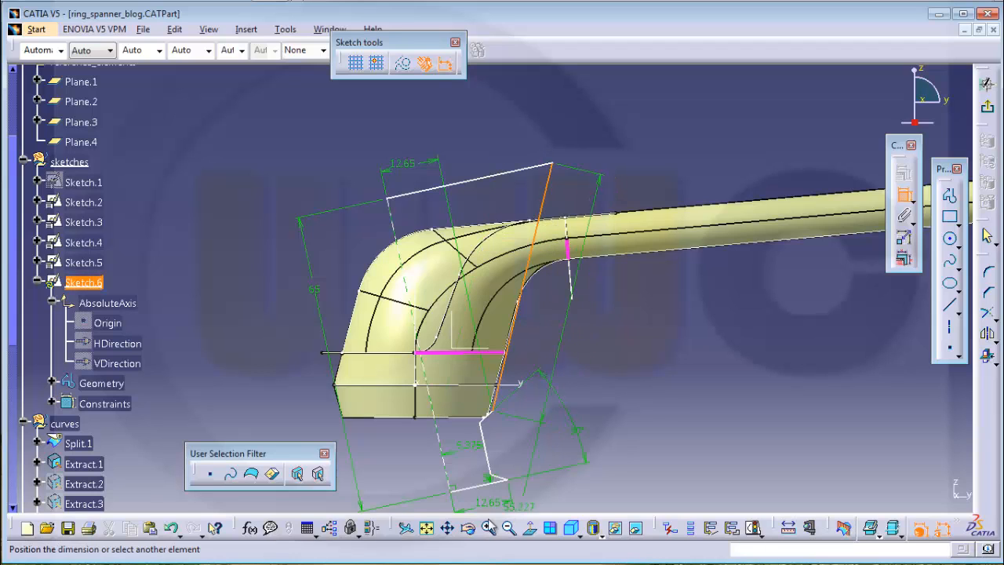
{"action": "left_click", "coordinate": [496, 482]}
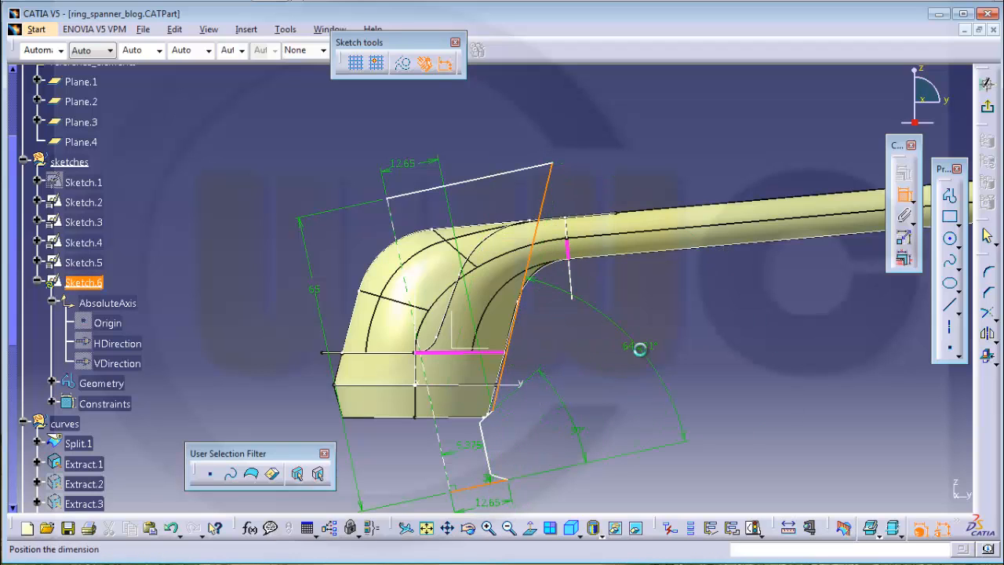
{"action": "left_click", "coordinate": [640, 349]}
{"action": "double_click", "coordinate": [643, 352]}
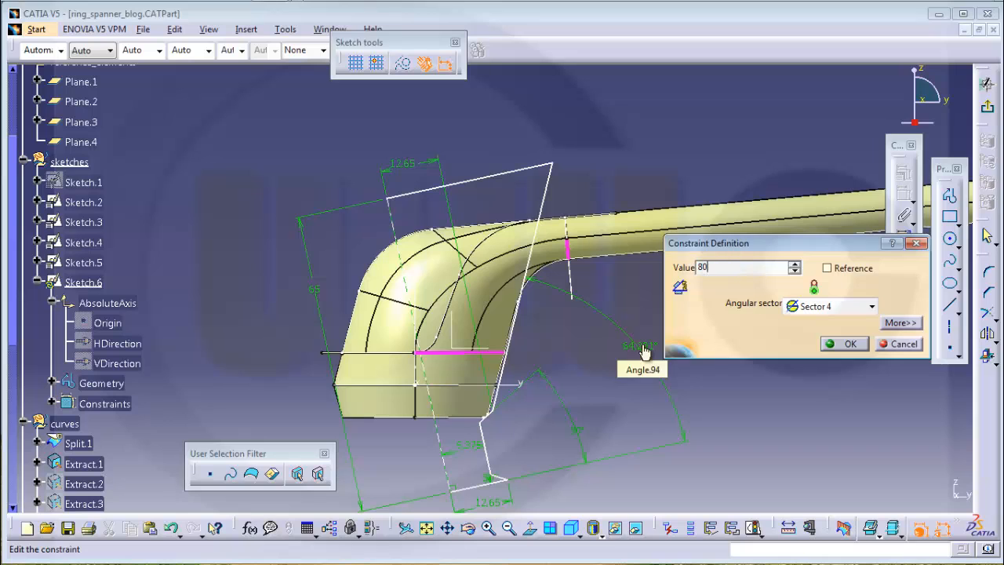
{"action": "key", "text": "Return"}
Make the profile's axis coincident with the vertical reference axis through the collar
{"action": "middle_click_drag", "start_coordinate": [537, 139], "coordinate": [549, 83]}
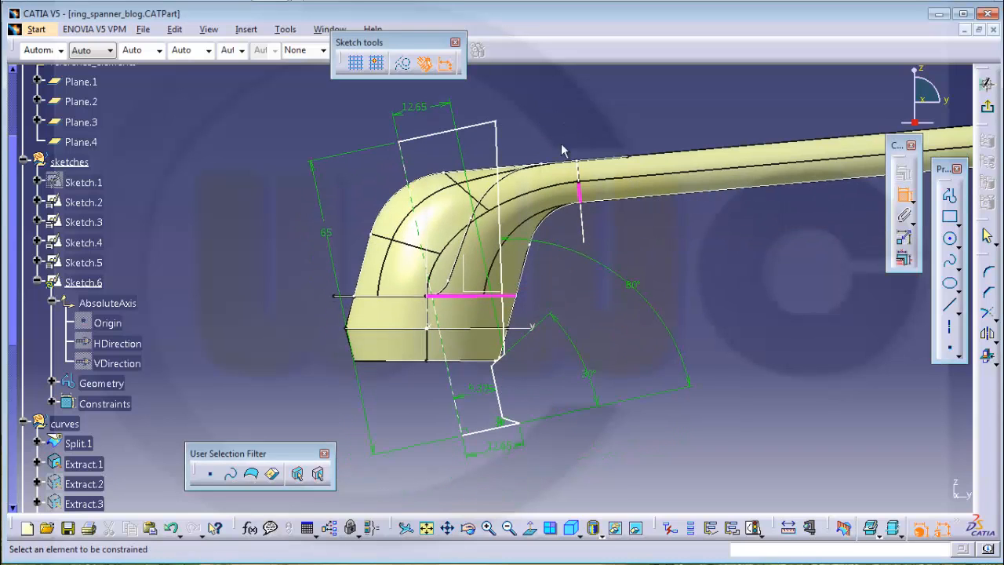
{"action": "left_click", "coordinate": [401, 159]}
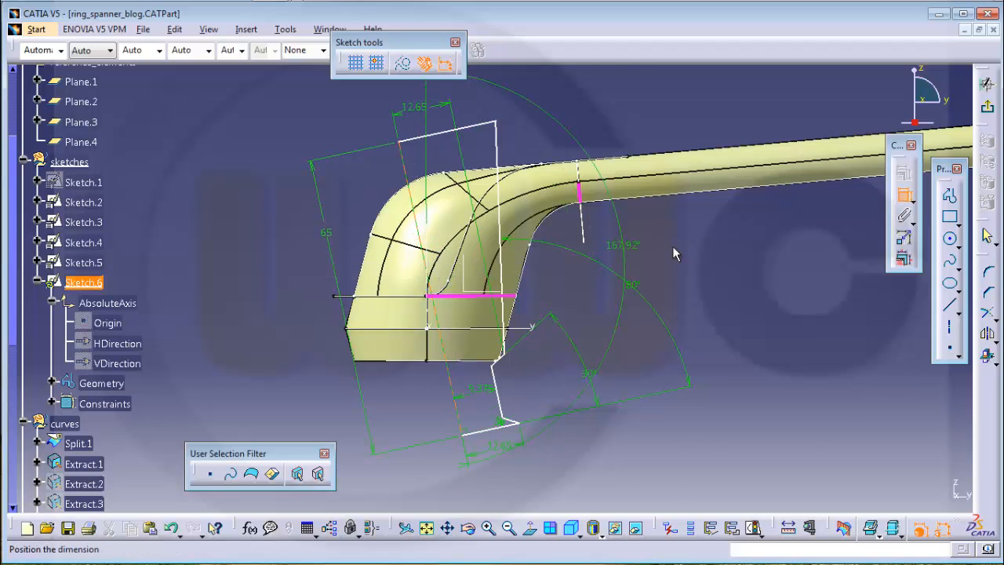
{"action": "right_click", "coordinate": [715, 245]}
{"action": "left_click", "coordinate": [788, 357]}
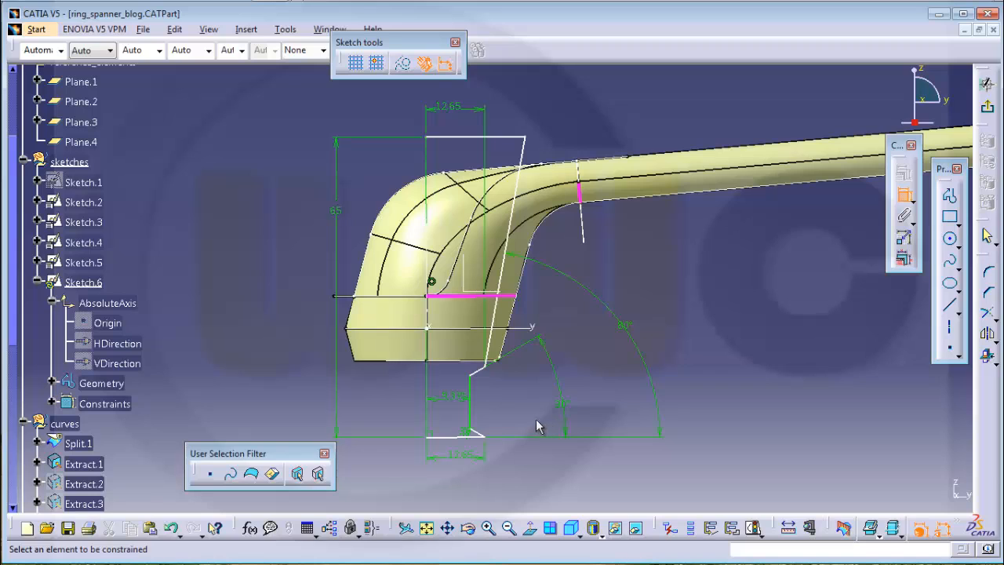
Dimension the distance between the horizontal y axis and the profile's lower line, setting it to align the line with the collar's lower edge
{"action": "left_click", "coordinate": [515, 382]}
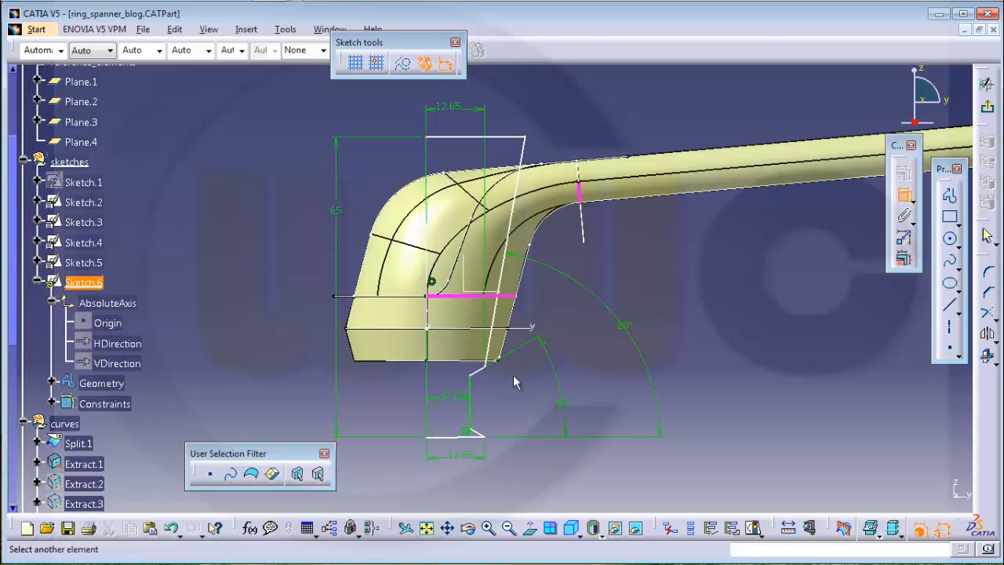
{"action": "left_click", "coordinate": [459, 444]}
{"action": "left_click", "coordinate": [724, 392]}
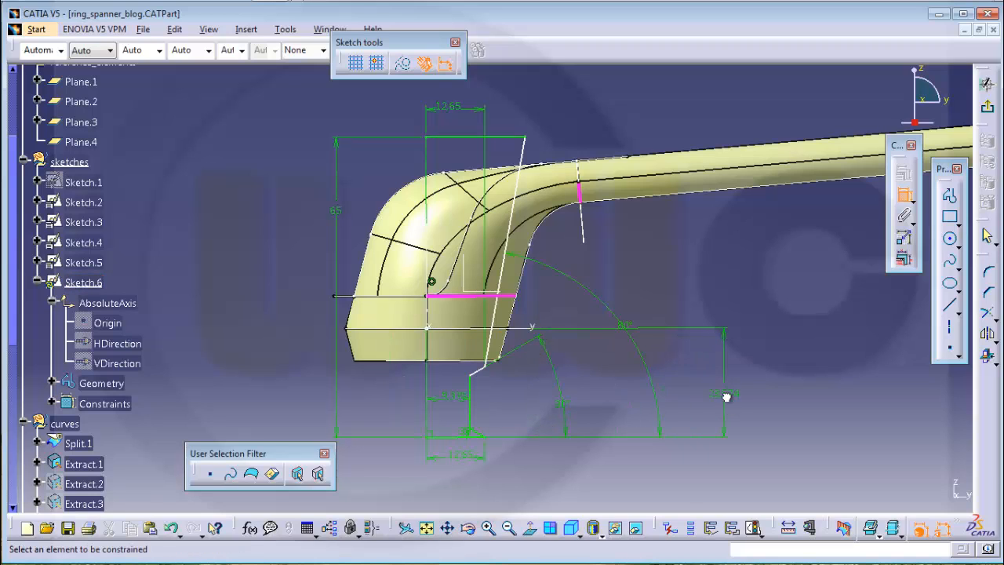
{"action": "double_click", "coordinate": [727, 392]}
{"action": "key", "text": "Return"}
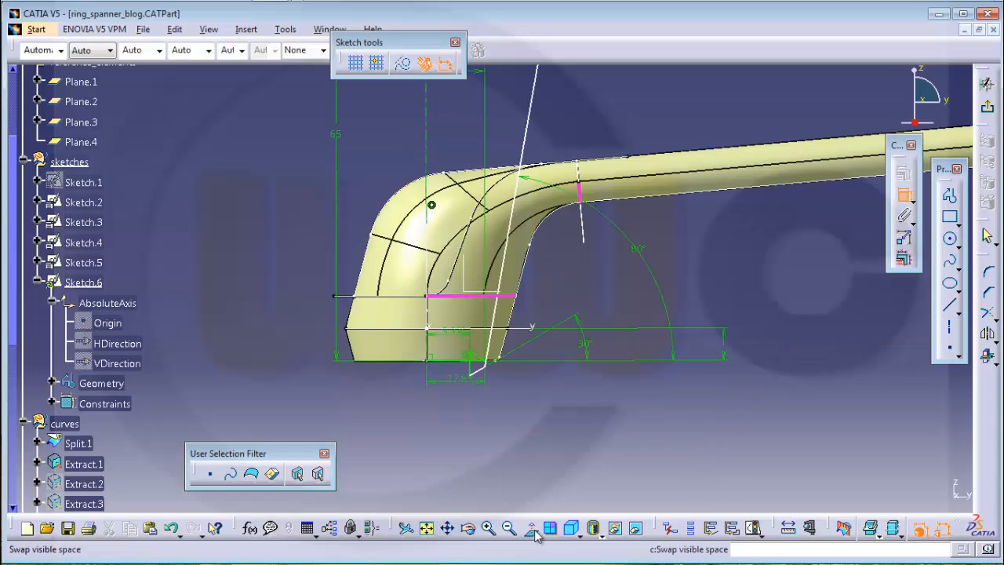
Move the short slanted line at the long side's lower end up above the profile's lower line
{"action": "middle_click_drag", "start_coordinate": [571, 447], "coordinate": [691, 440]}
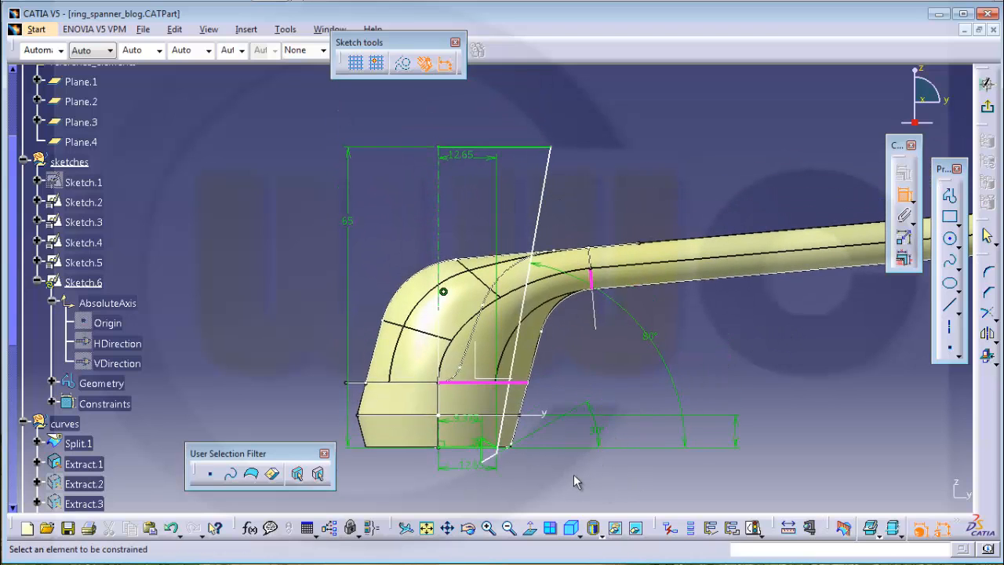
{"action": "mouse_move", "coordinate": [570, 479]}
{"action": "middle_mouse_down"}
{"action": "mouse_move", "coordinate": [629, 287]}
{"action": "mouse_move", "coordinate": [660, 259]}
{"action": "mouse_move", "coordinate": [663, 229]}
{"action": "mouse_move", "coordinate": [649, 256]}
{"action": "middle_mouse_up"}
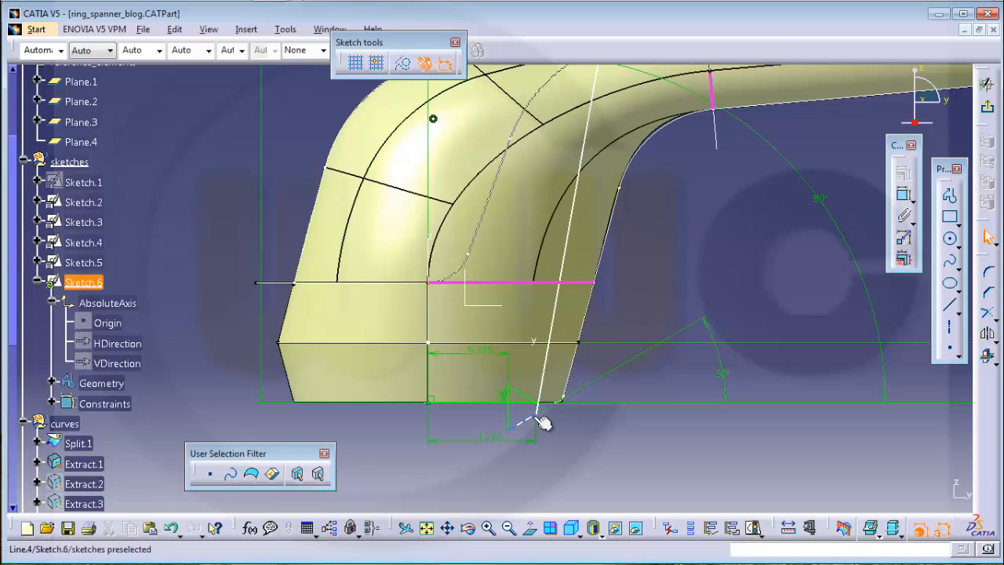
{"action": "mouse_move", "coordinate": [546, 421]}
{"action": "left_mouse_down"}
{"action": "mouse_move", "coordinate": [502, 426]}
{"action": "mouse_move", "coordinate": [536, 390]}
{"action": "mouse_move", "coordinate": [542, 324]}
{"action": "mouse_move", "coordinate": [551, 337]}
{"action": "left_mouse_up"}
{"action": "left_click", "coordinate": [692, 294]}
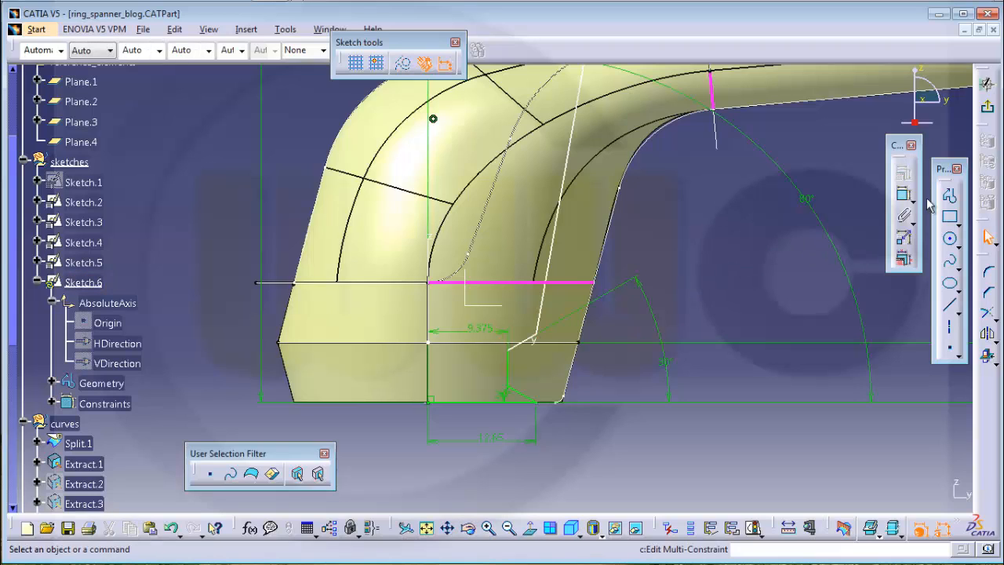
{"action": "left_click", "coordinate": [903, 193]}
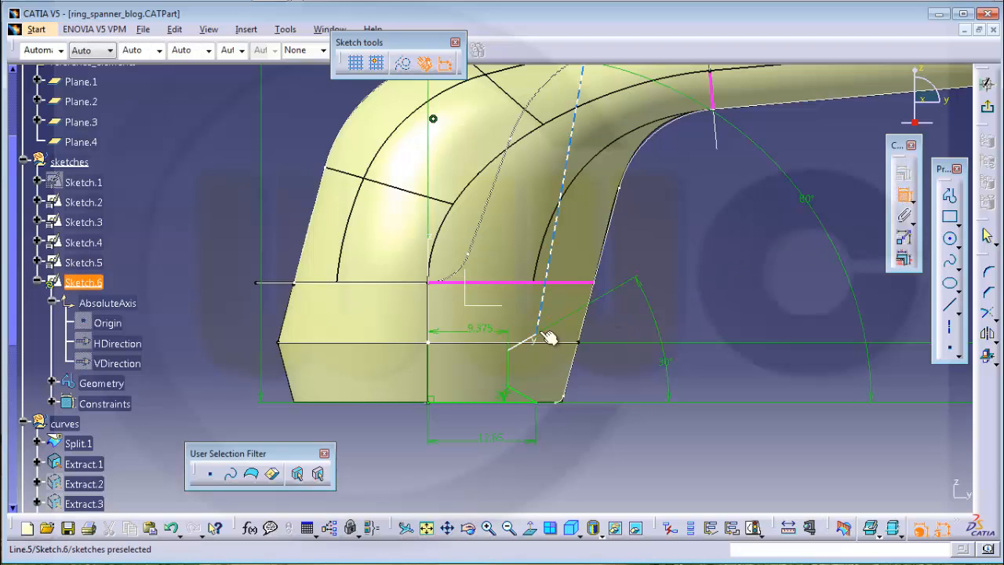
{"action": "left_click", "coordinate": [541, 403]}
{"action": "right_click", "coordinate": [743, 359]}
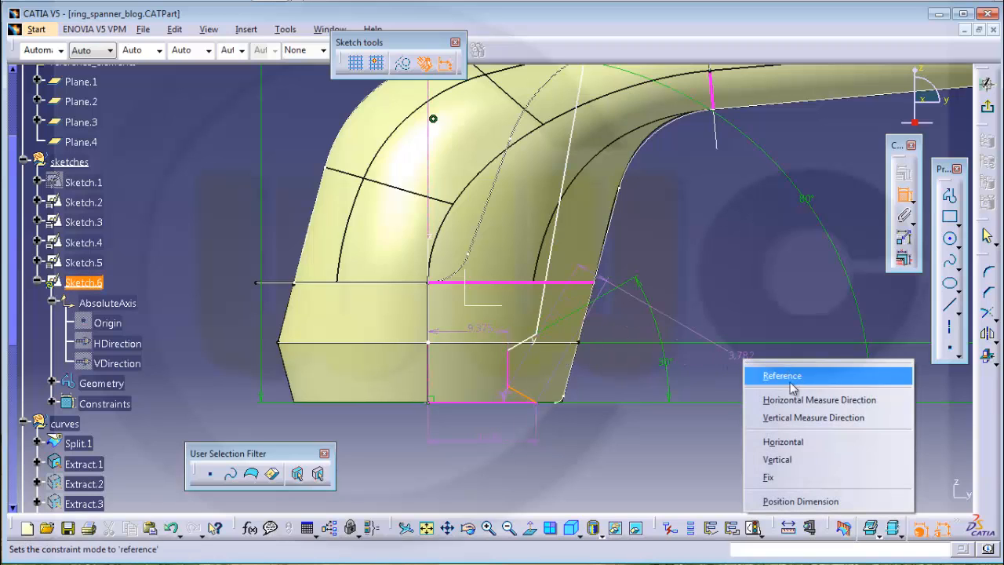
{"action": "left_click", "coordinate": [793, 417]}
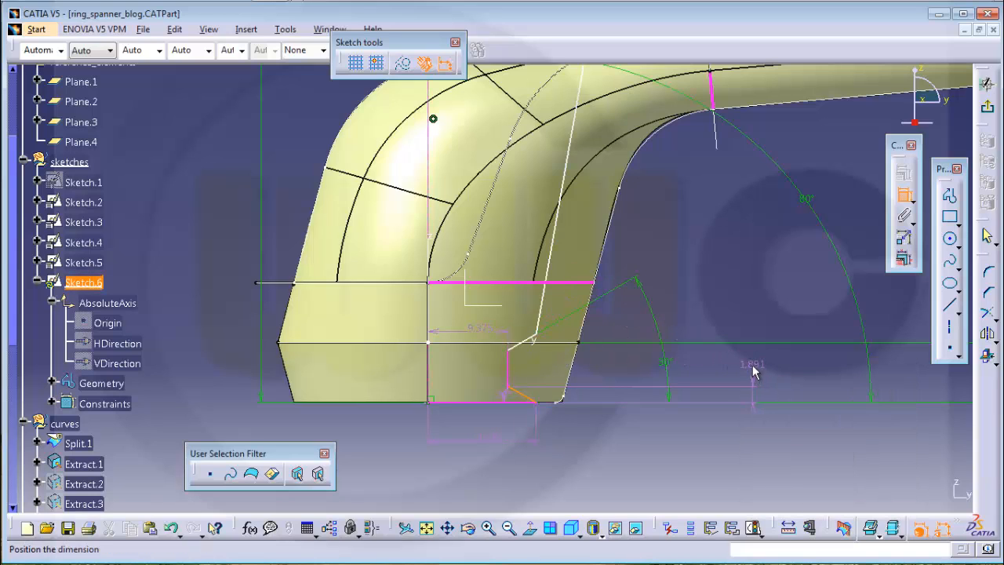
{"action": "key", "text": "Escape"}
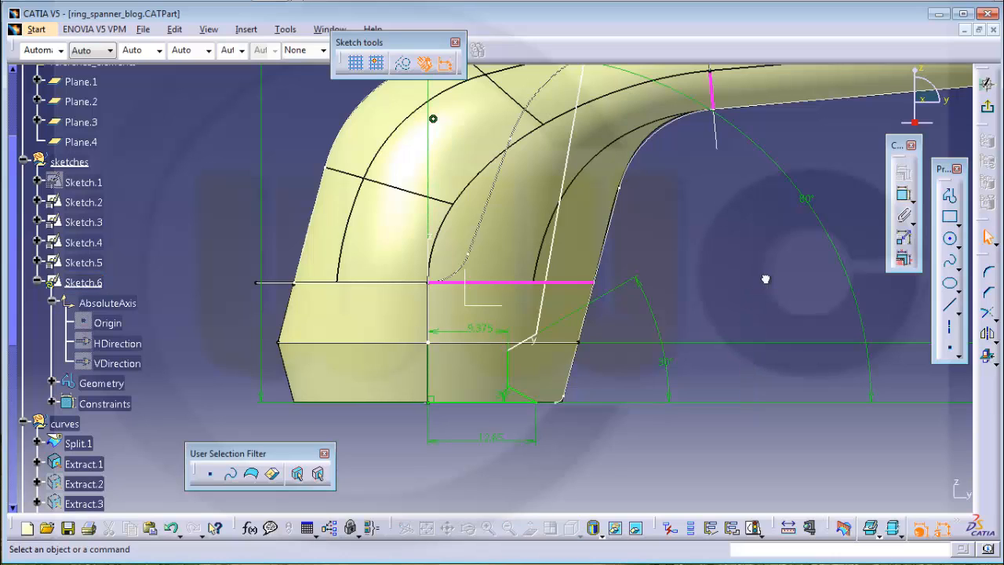
{"action": "left_click", "coordinate": [906, 197]}
{"action": "left_click", "coordinate": [516, 375]}
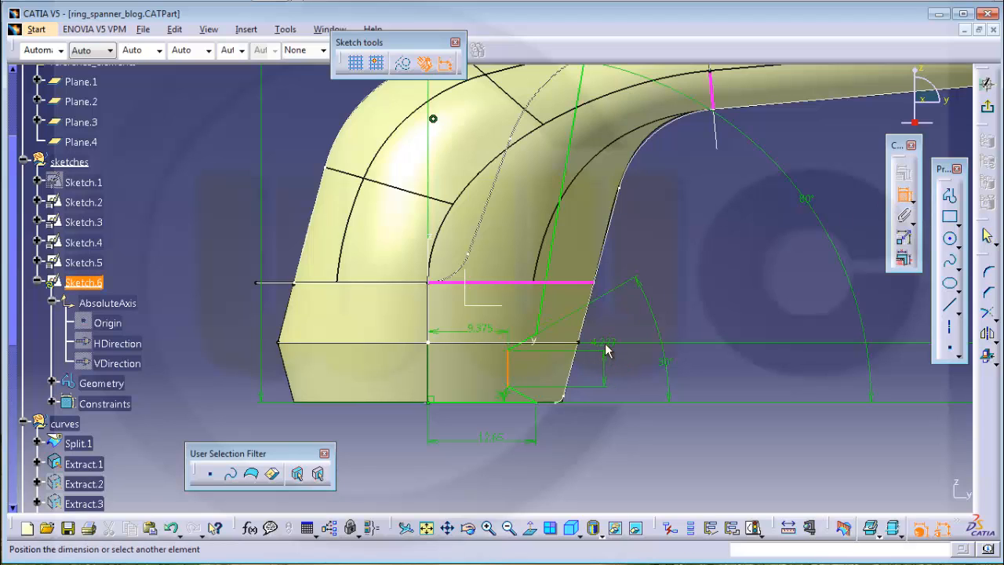
{"action": "key", "text": "Escape"}
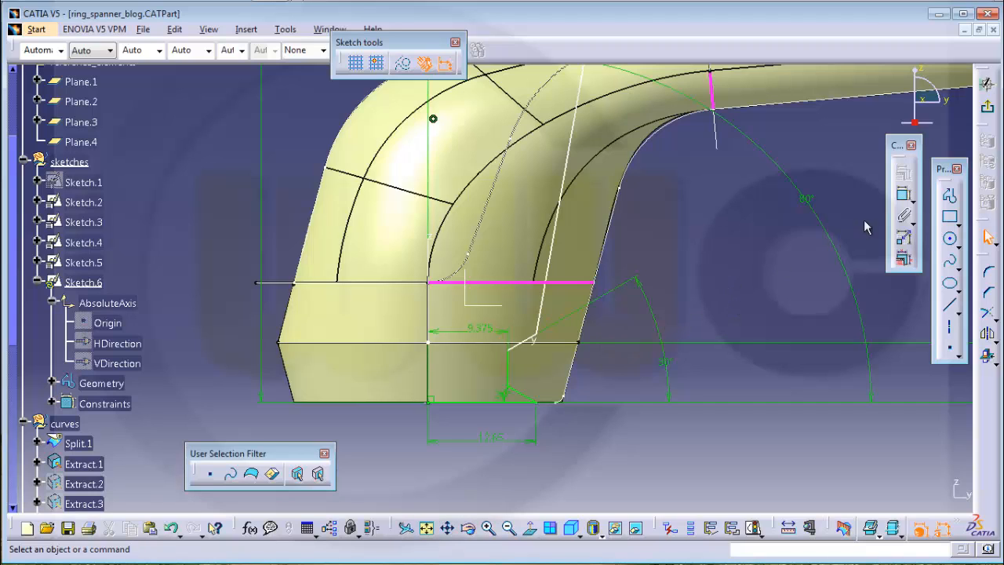
Constrain the distance from the profile's lower line to the lower end of the long slanted line to 14 mm
{"action": "left_click", "coordinate": [904, 195]}
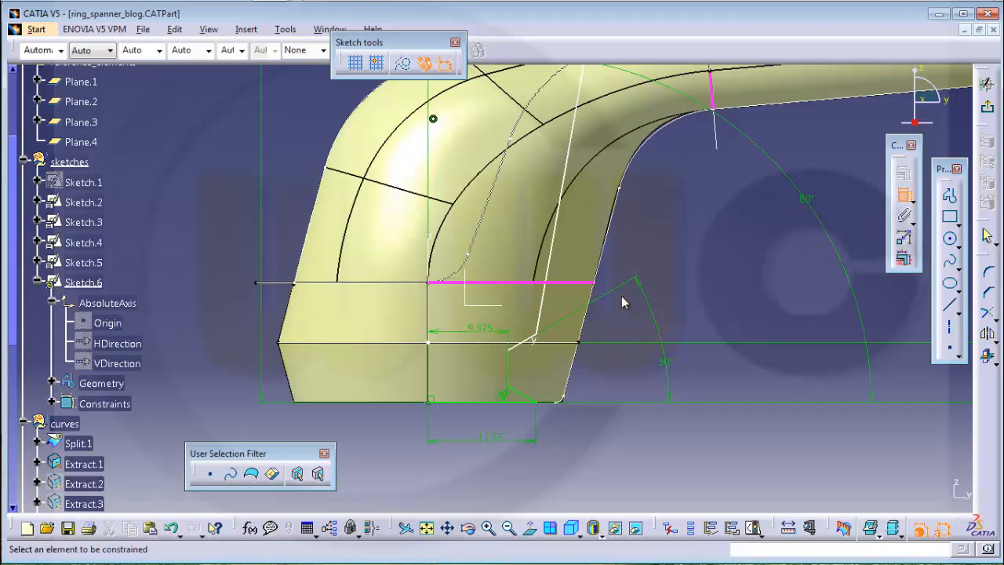
{"action": "left_click", "coordinate": [546, 343]}
{"action": "left_click", "coordinate": [728, 362]}
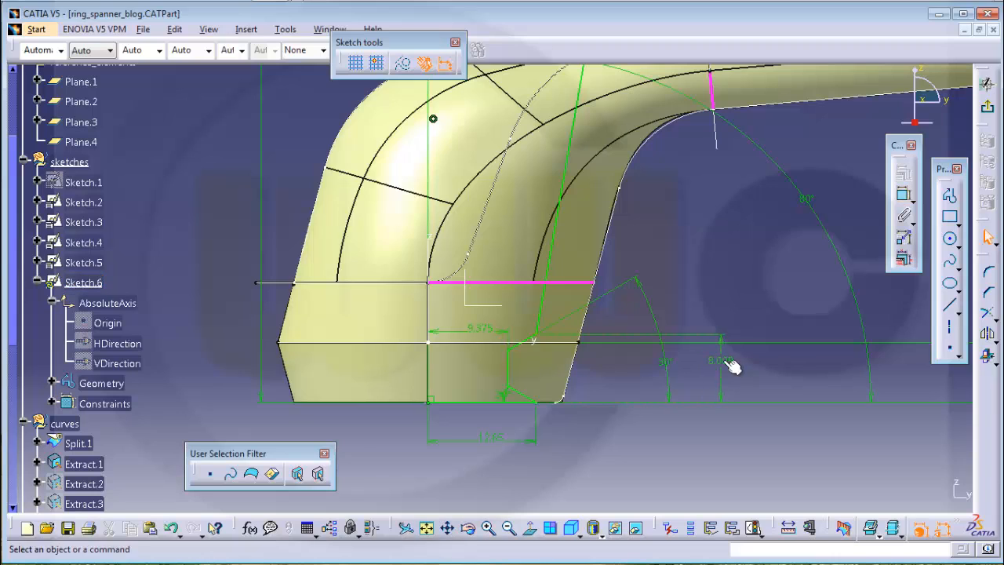
{"action": "double_click", "coordinate": [726, 364]}
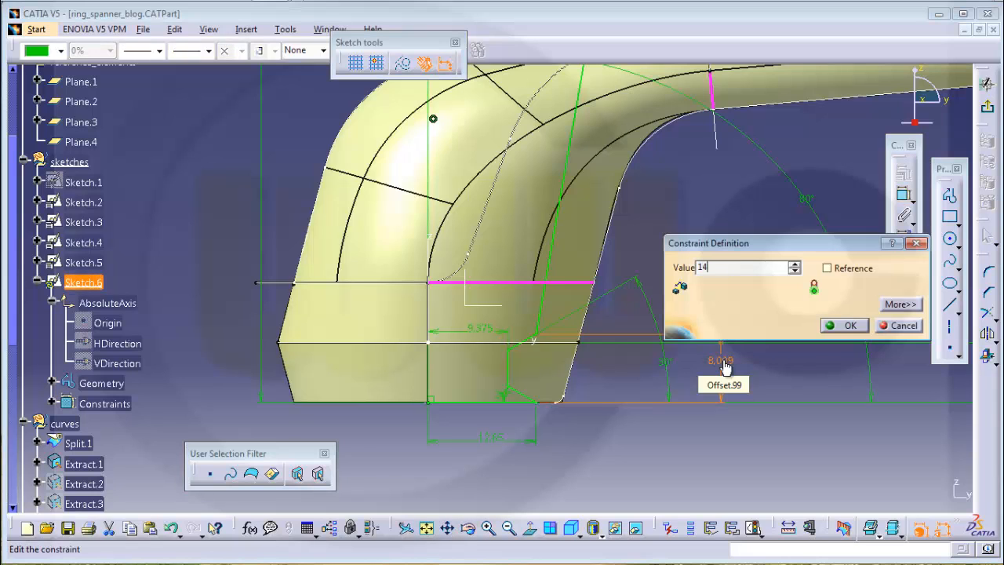
{"action": "key", "text": "Return"}
{"action": "left_click", "coordinate": [686, 212]}
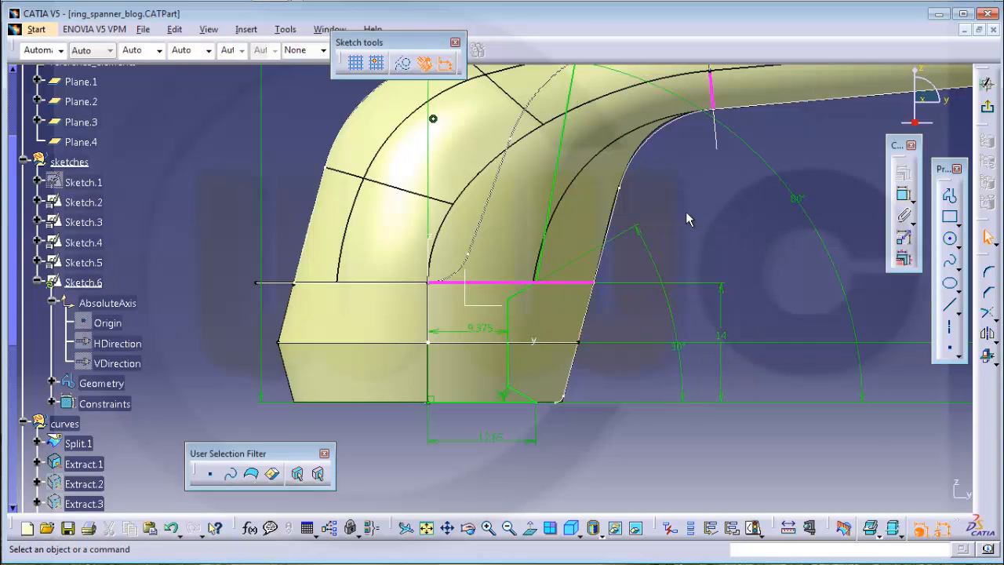
Exit Sketch.6 and define the surfaces geometrical set as the work object
{"action": "middle_click_drag", "start_coordinate": [686, 212], "coordinate": [692, 276]}
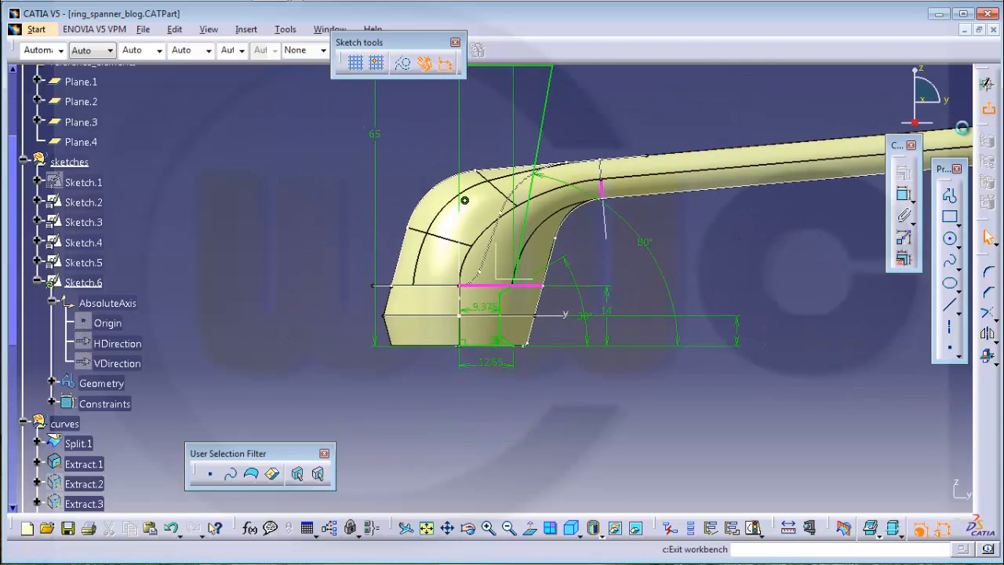
{"action": "left_click", "coordinate": [987, 83]}
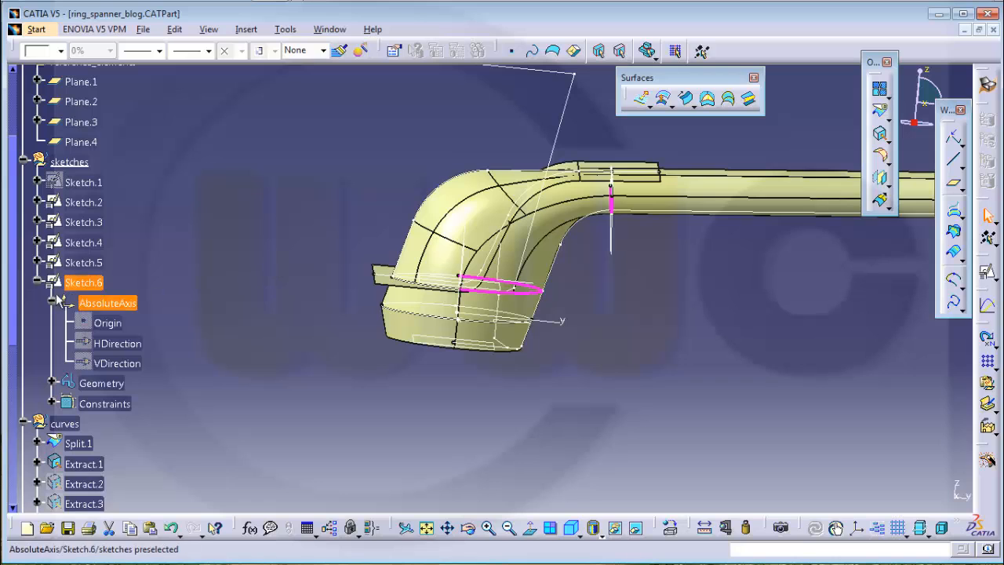
{"action": "left_click", "coordinate": [37, 282]}
{"action": "scroll", "coordinate": [70, 463], "scroll_direction": "down", "scroll_amount": 1}
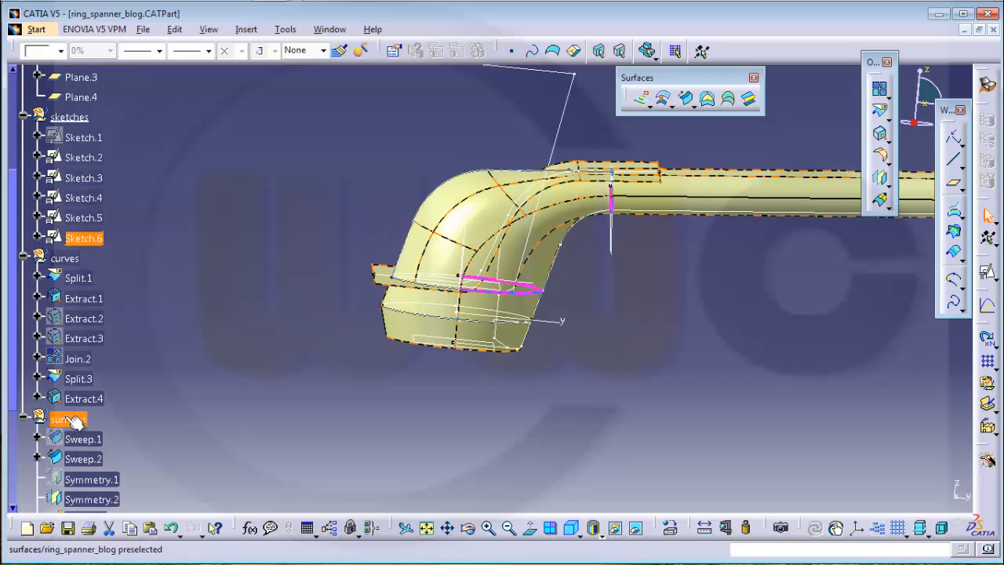
{"action": "right_click", "coordinate": [68, 418]}
{"action": "left_click", "coordinate": [141, 219]}
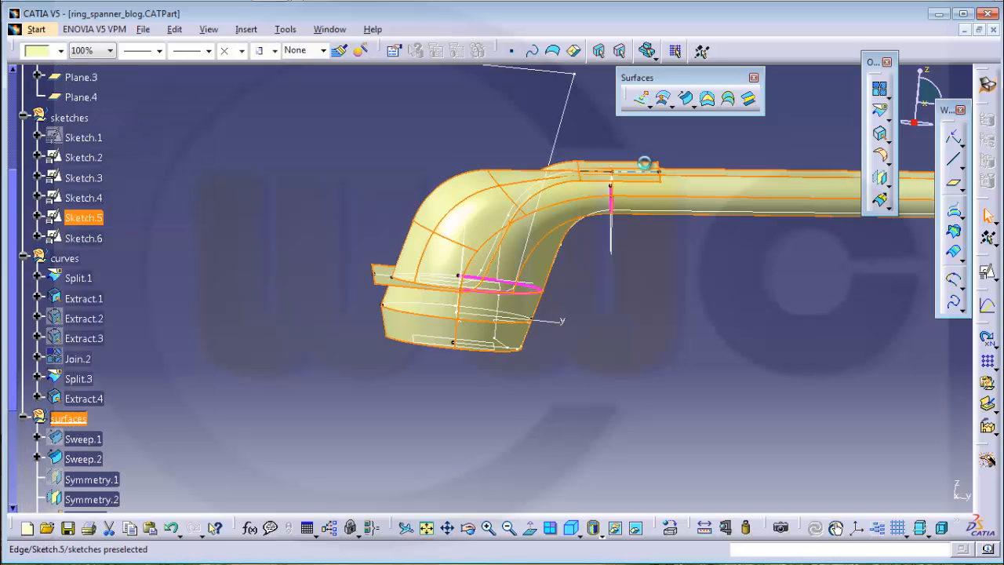
Create a revolution surface from Sketch.6 about its sketch axis with angular limits of 180 and 0 degrees
{"action": "left_click", "coordinate": [651, 105]}
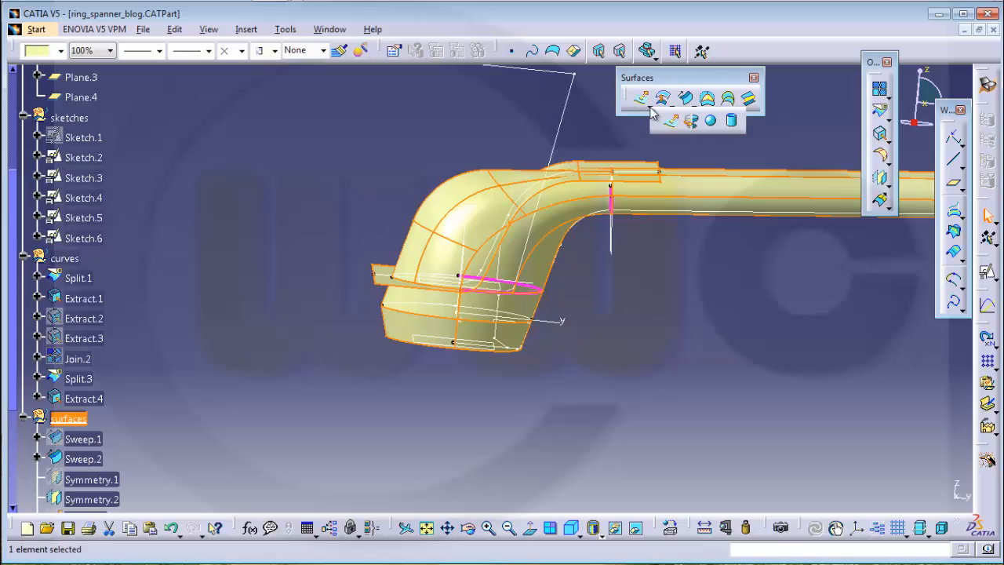
{"action": "left_click", "coordinate": [691, 120]}
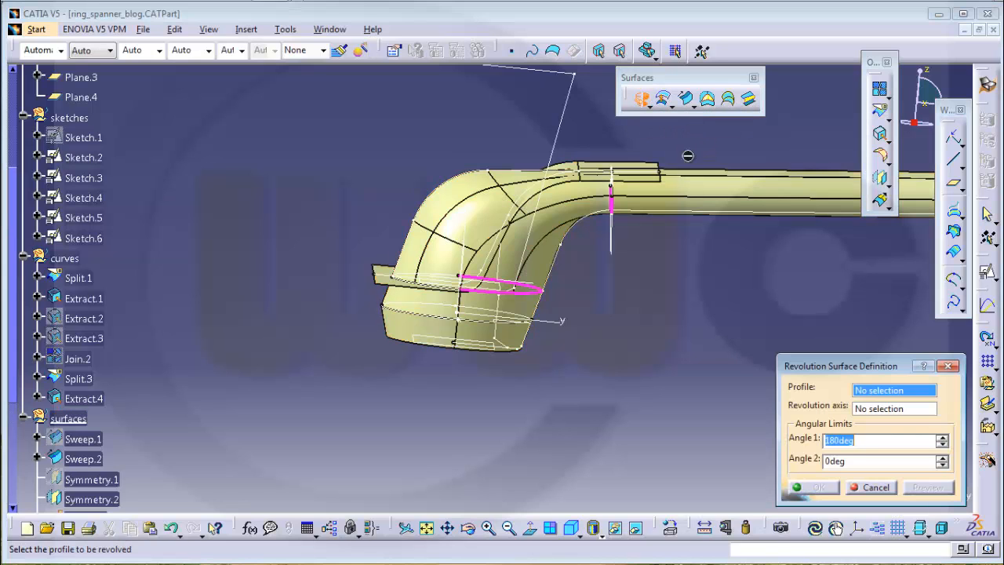
{"action": "left_click", "coordinate": [560, 139]}
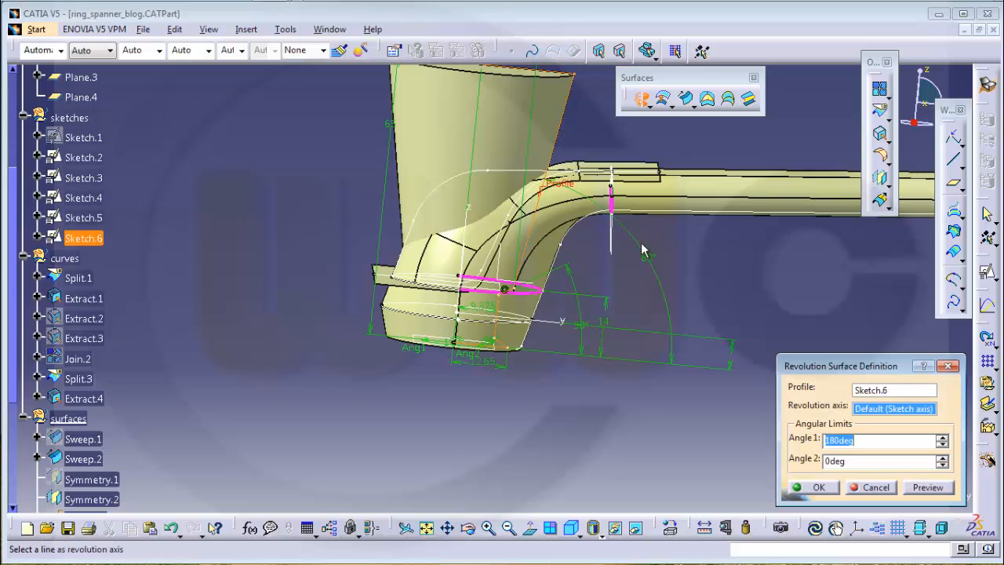
{"action": "left_click", "coordinate": [818, 487]}
Edit the revolution surface and set Angle 1 to 360 degrees
{"action": "middle_click_drag", "start_coordinate": [562, 358], "coordinate": [608, 241]}
{"action": "middle_click_drag", "start_coordinate": [434, 184], "coordinate": [518, 254]}
{"action": "middle_click_drag", "start_coordinate": [632, 363], "coordinate": [622, 326]}
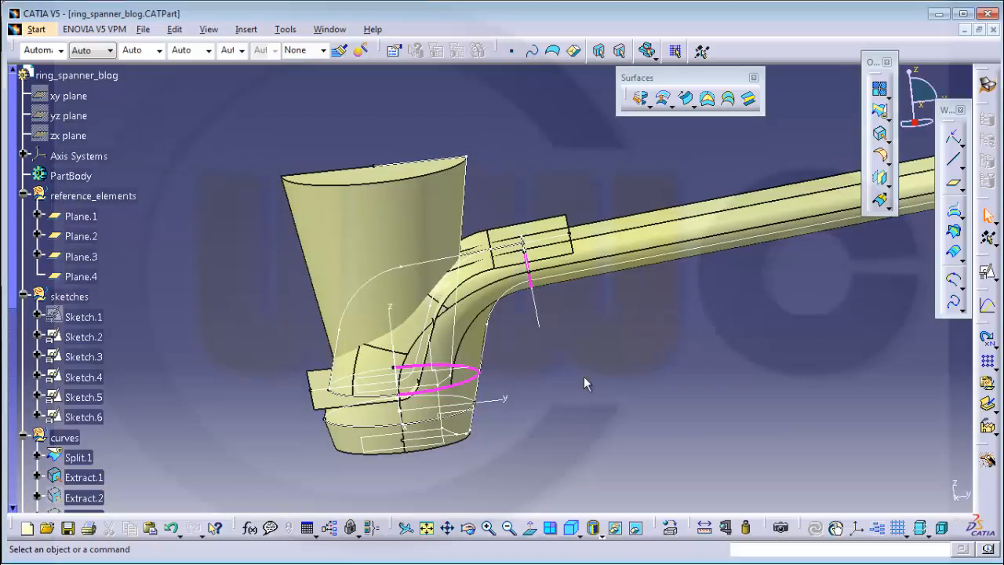
{"action": "middle_click_drag", "start_coordinate": [559, 339], "coordinate": [512, 269]}
{"action": "scroll", "coordinate": [112, 417], "scroll_direction": "down", "scroll_amount": 6}
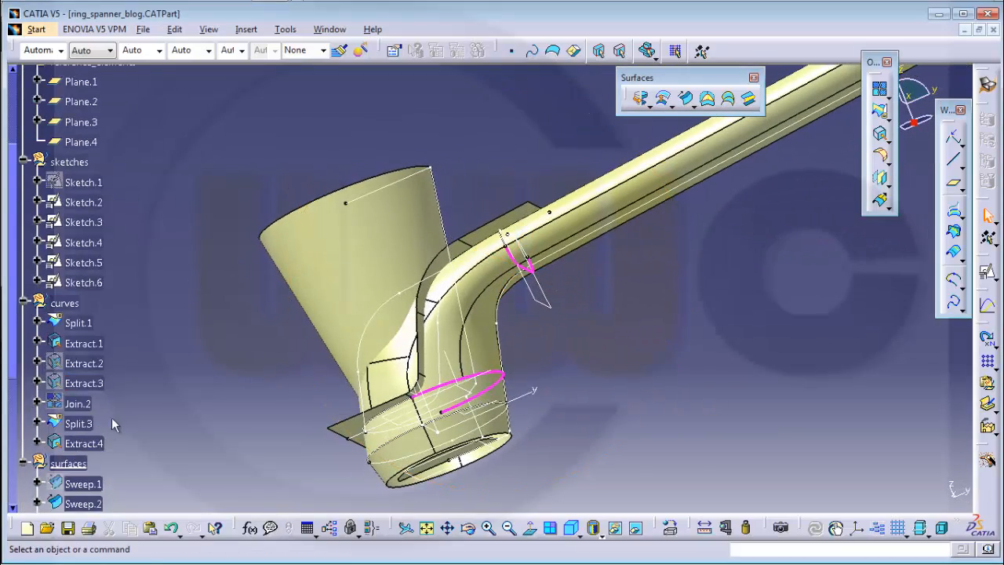
{"action": "scroll", "coordinate": [116, 404], "scroll_direction": "down", "scroll_amount": 2}
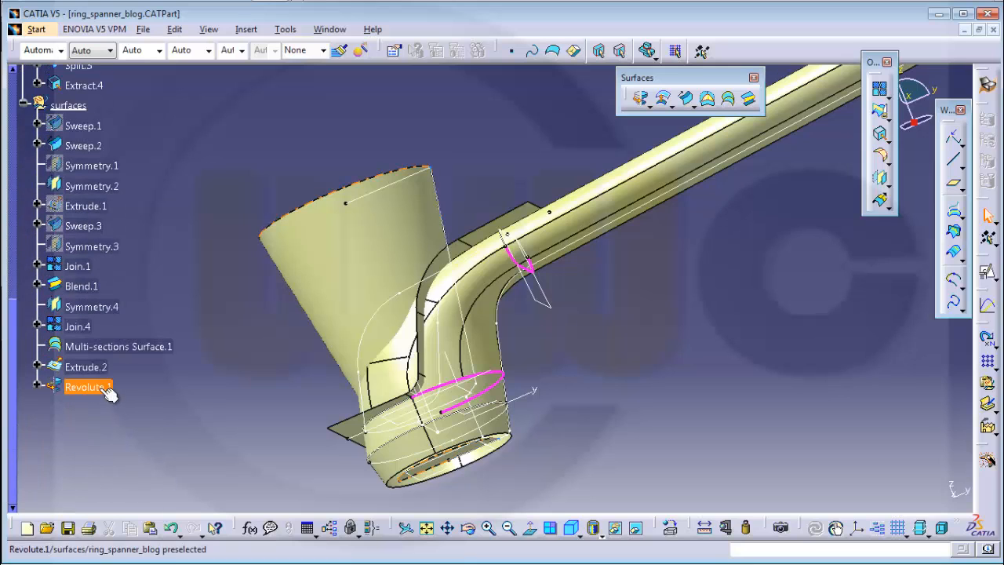
{"action": "double_click", "coordinate": [106, 386]}
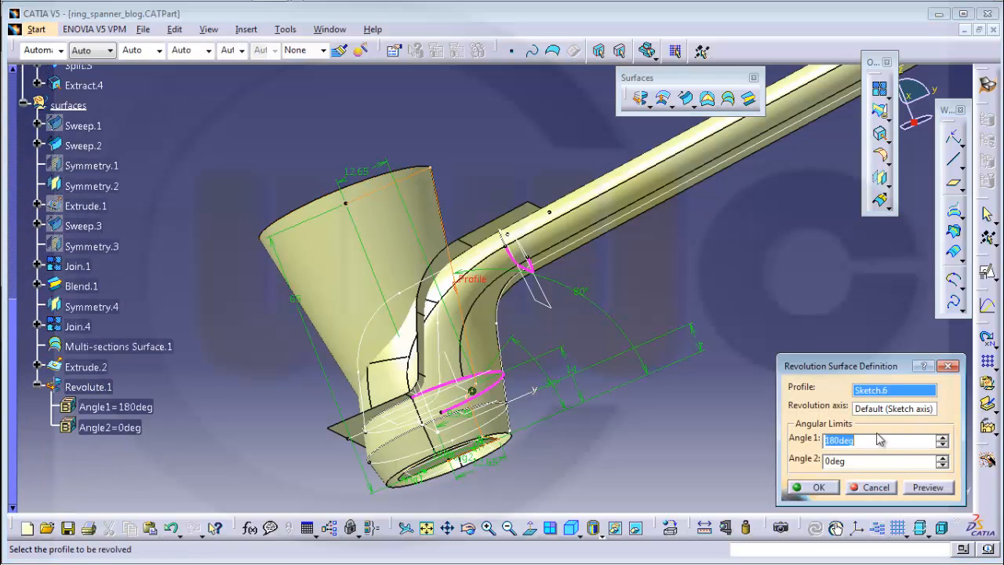
{"action": "key", "text": "Return"}
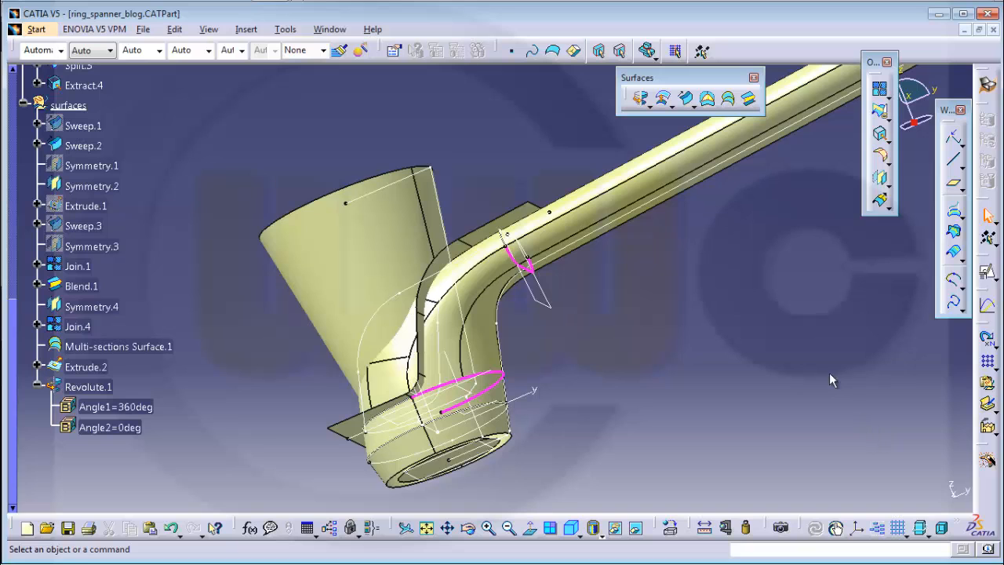
Join Join.1, Symmetry.4, Multi-sections Surface.1, Blend.1, Join.4 and Sweep.2 into one surface
{"action": "middle_click_drag", "start_coordinate": [830, 373], "coordinate": [773, 237]}
{"action": "left_click", "coordinate": [879, 90]}
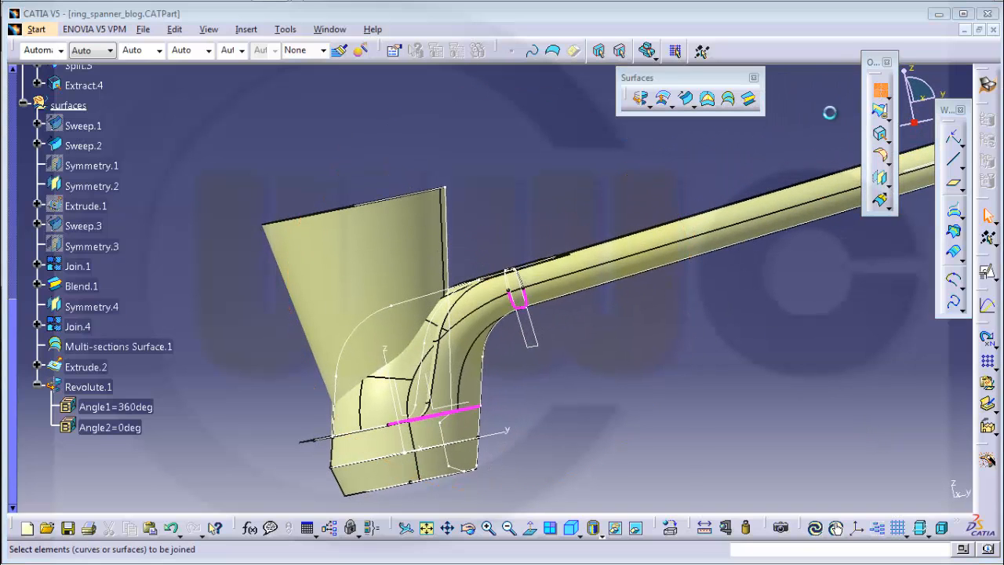
{"action": "middle_click_drag", "start_coordinate": [619, 363], "coordinate": [572, 249]}
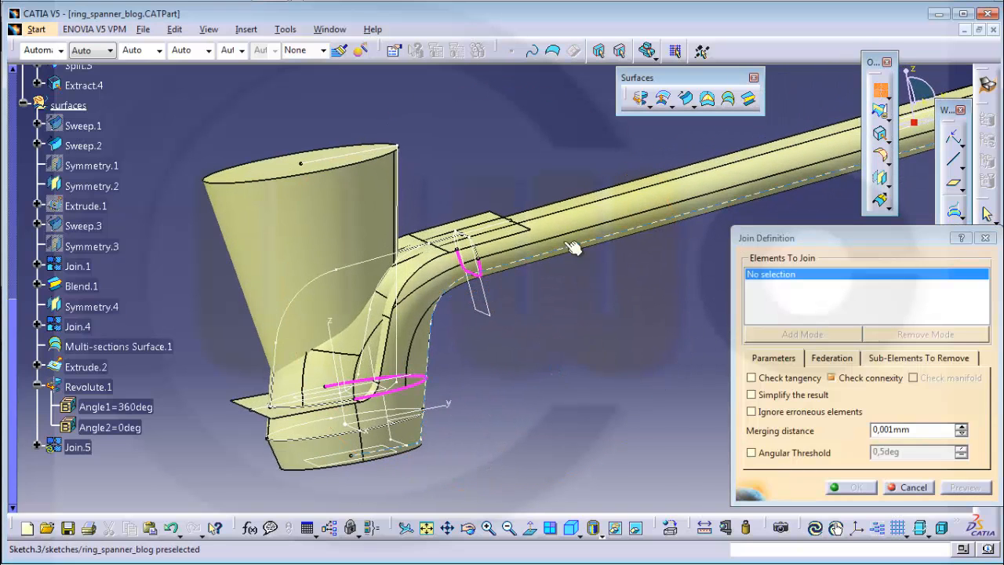
{"action": "left_click", "coordinate": [572, 247]}
{"action": "left_click", "coordinate": [575, 224]}
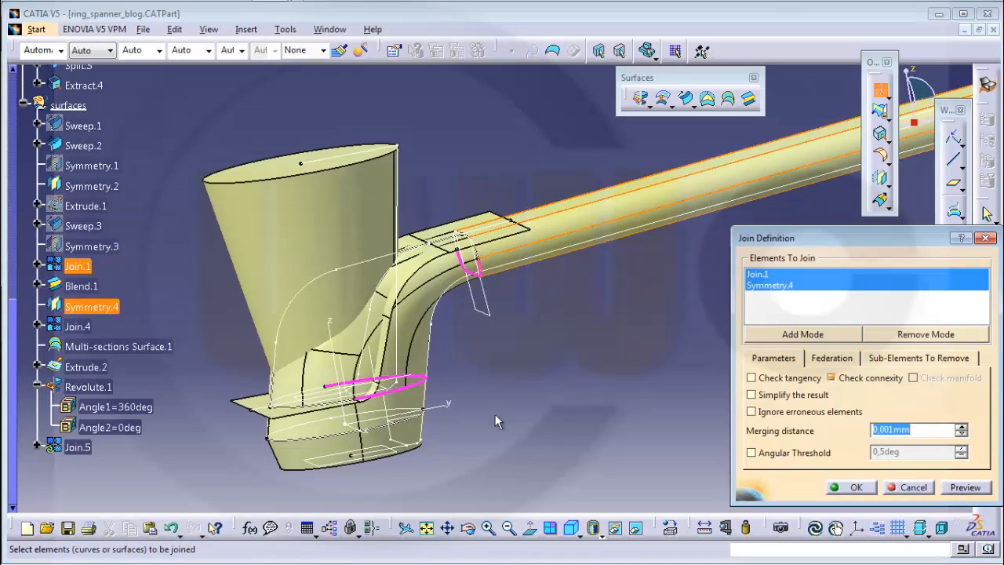
{"action": "middle_click_drag", "start_coordinate": [495, 414], "coordinate": [388, 329]}
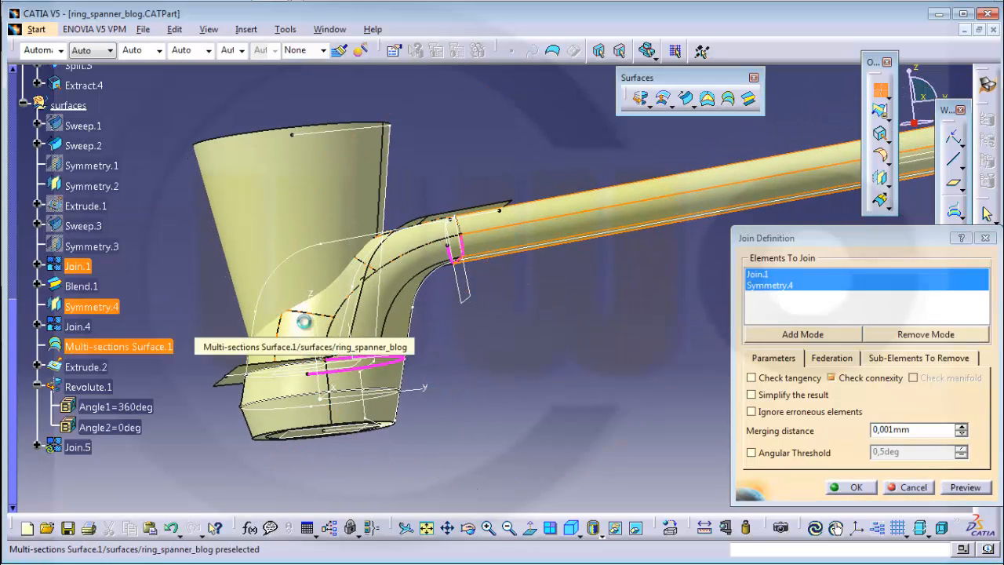
{"action": "left_click", "coordinate": [313, 324]}
{"action": "left_click", "coordinate": [397, 289]}
{"action": "middle_click_drag", "start_coordinate": [398, 290], "coordinate": [384, 358]}
{"action": "left_click", "coordinate": [385, 356]}
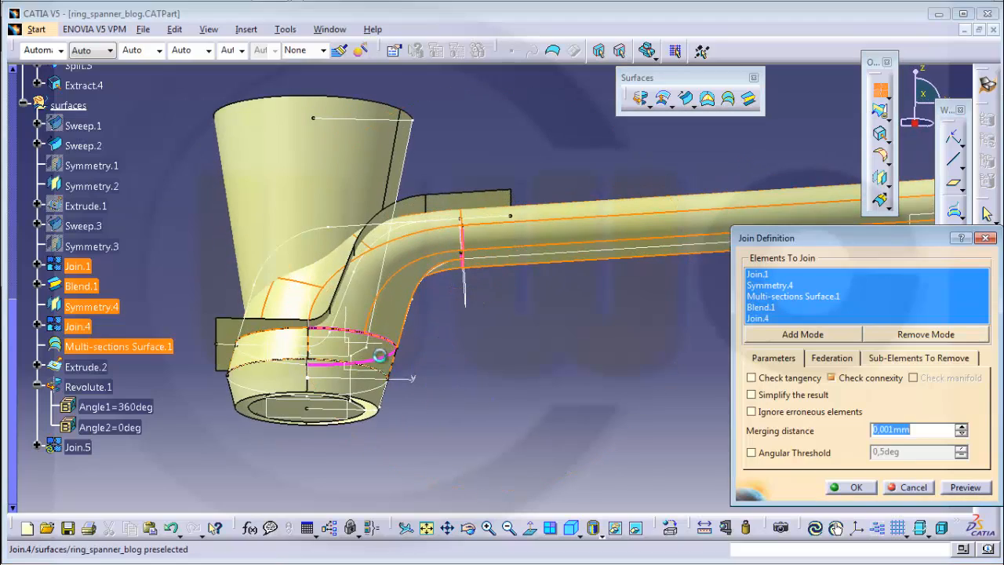
{"action": "left_click", "coordinate": [337, 383]}
{"action": "middle_click_drag", "start_coordinate": [529, 416], "coordinate": [605, 459]}
{"action": "left_click", "coordinate": [857, 487]}
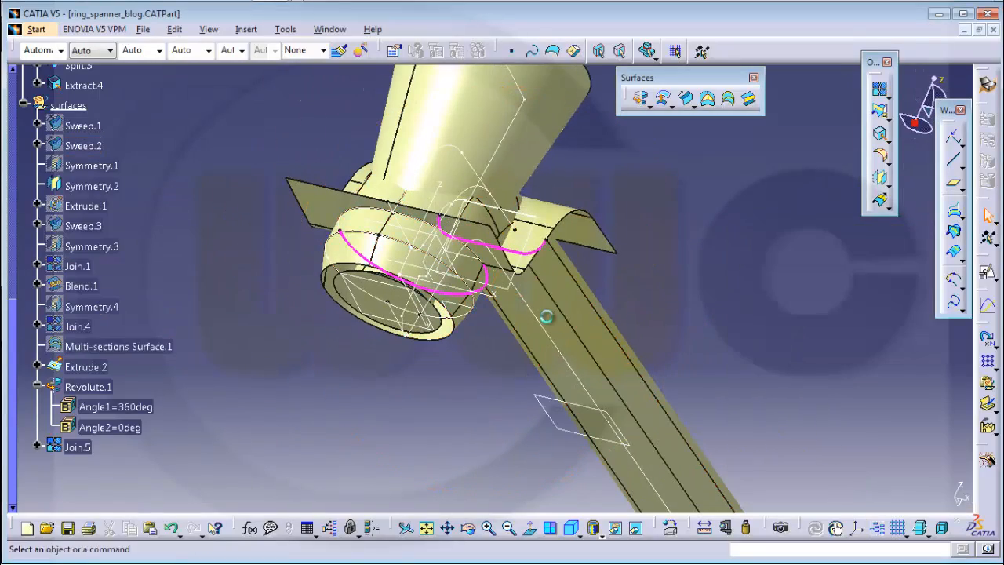
Colour the new Join.5 surface blue
{"action": "left_click", "coordinate": [78, 447]}
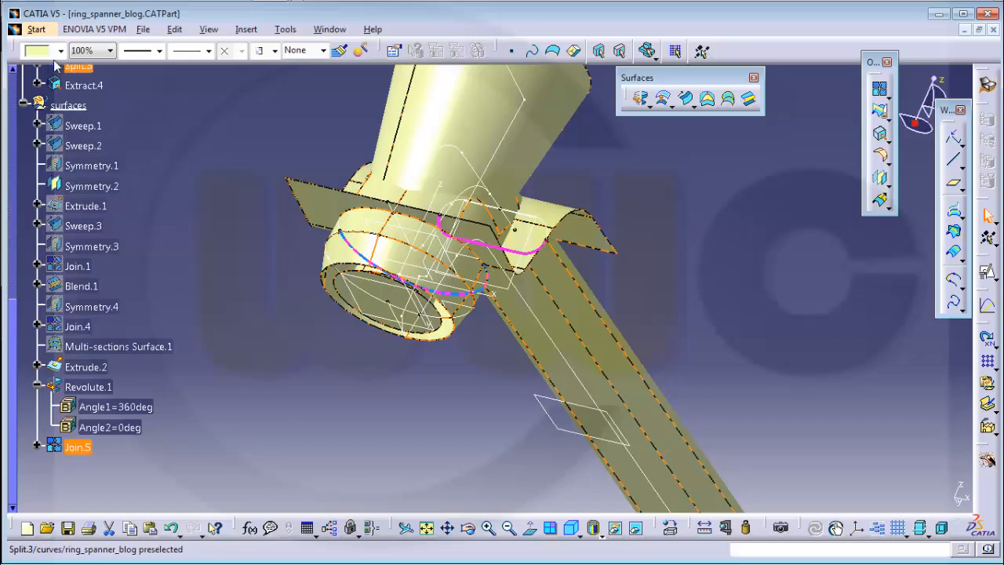
{"action": "left_click", "coordinate": [59, 51]}
{"action": "left_click", "coordinate": [41, 205]}
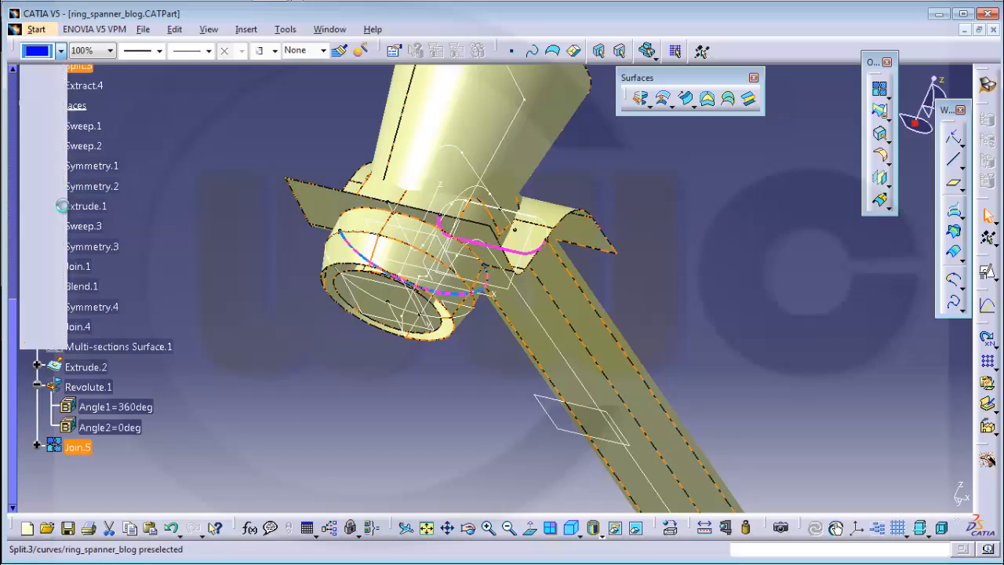
{"action": "middle_click_drag", "start_coordinate": [643, 235], "coordinate": [730, 235]}
Review the input elements of Join.5 around the collar and reapply blue to the join
{"action": "double_click", "coordinate": [79, 447]}
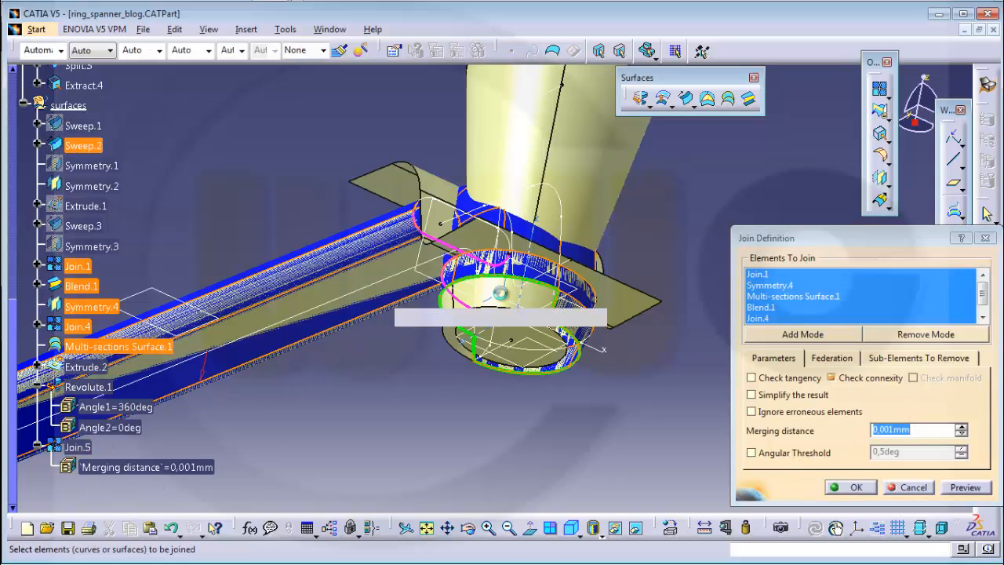
{"action": "left_click", "coordinate": [851, 487]}
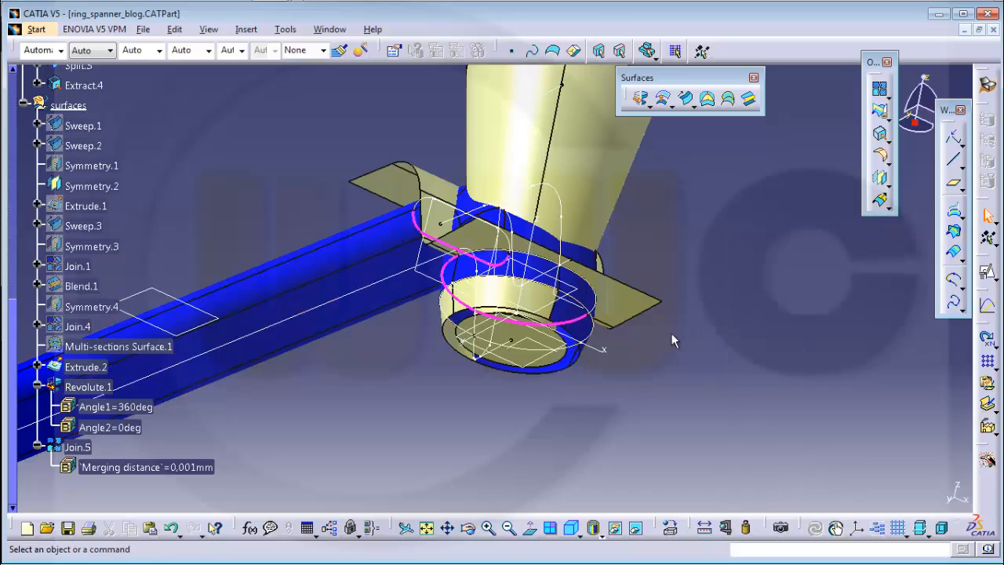
{"action": "middle_click_drag", "start_coordinate": [255, 433], "coordinate": [563, 431]}
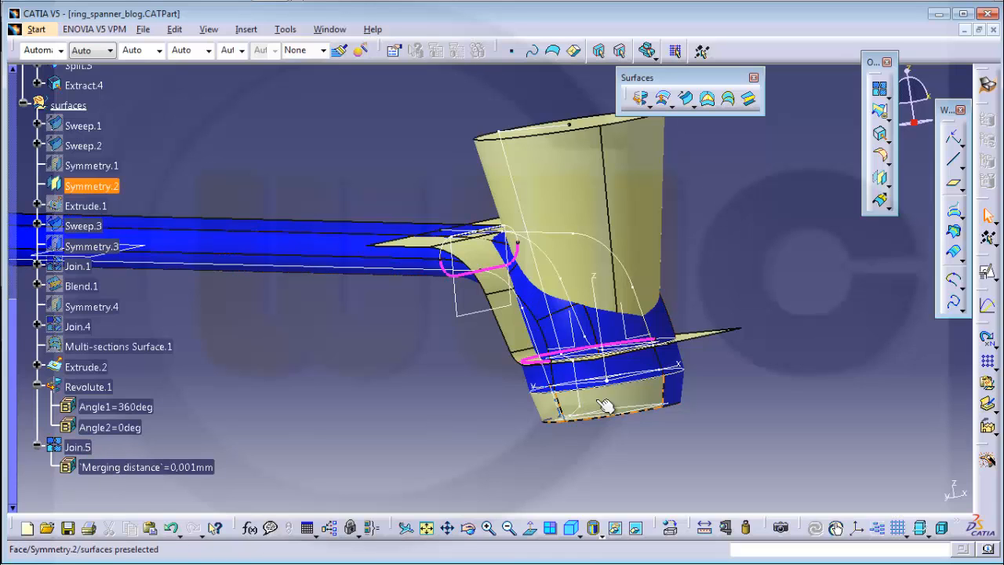
{"action": "left_click", "coordinate": [71, 447]}
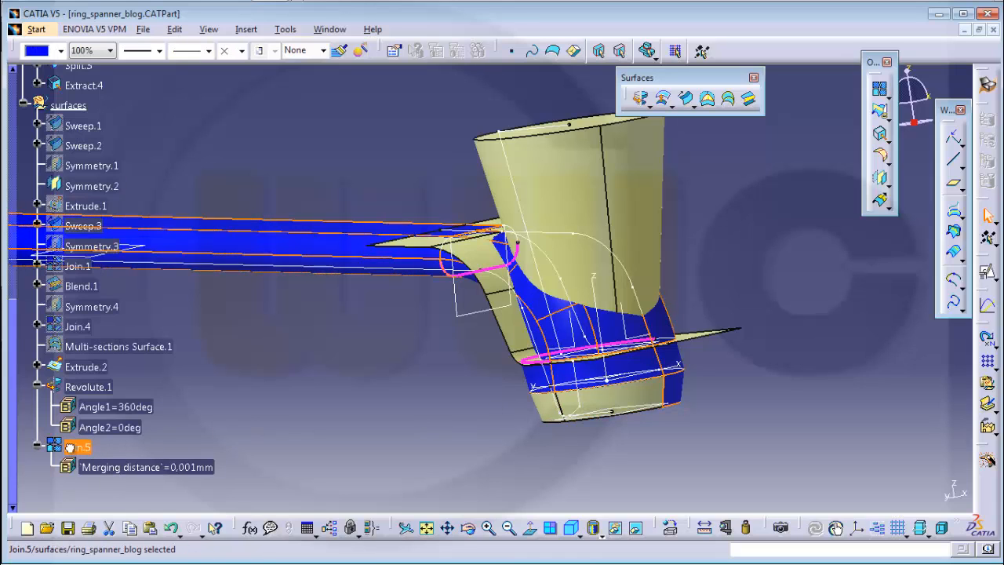
{"action": "left_click", "coordinate": [59, 51]}
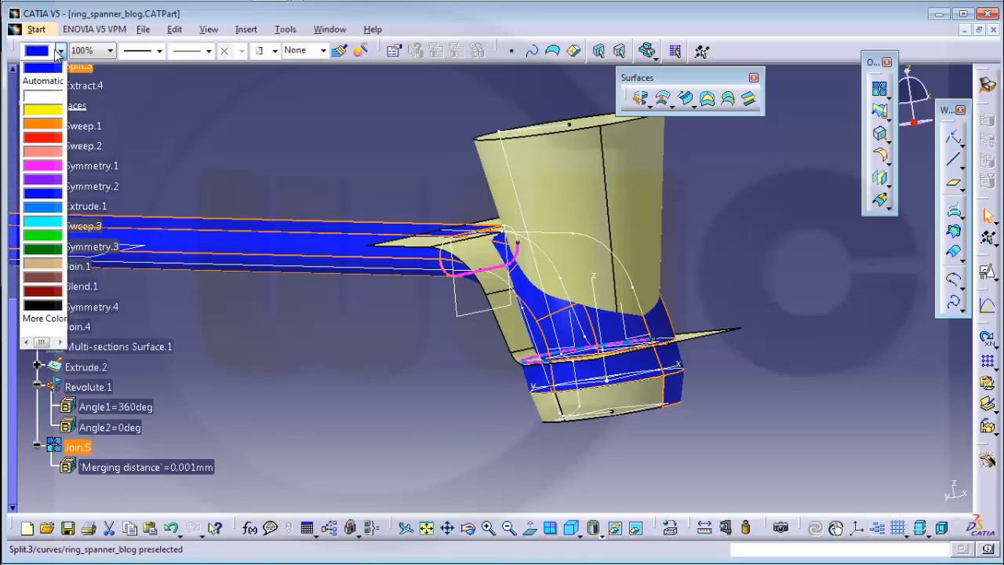
{"action": "left_click", "coordinate": [42, 196]}
{"action": "middle_click_drag", "start_coordinate": [477, 323], "coordinate": [421, 353]}
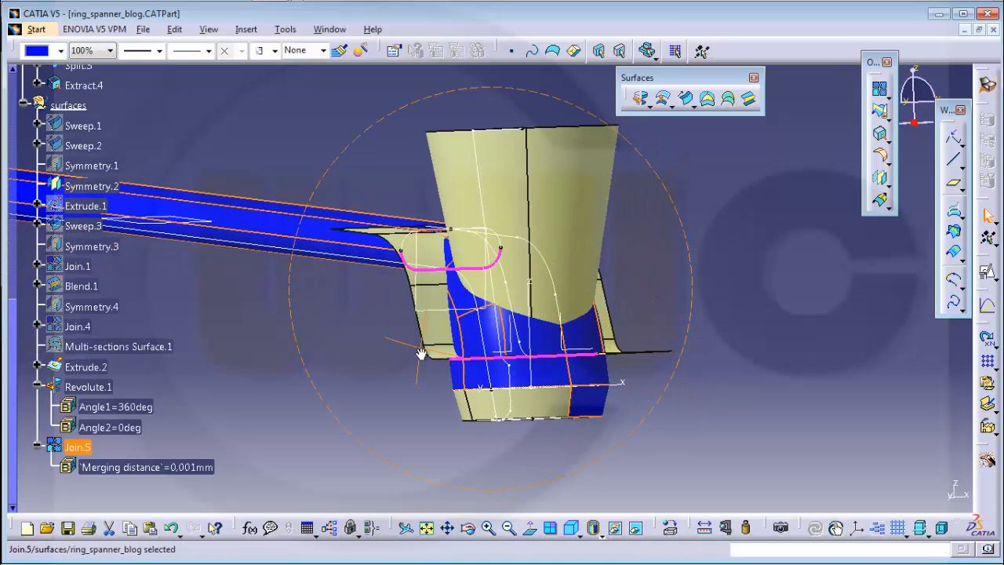
Edit Join.5 and add Symmetry.2 to its elements to join
{"action": "double_click", "coordinate": [79, 445]}
{"action": "middle_click_drag", "start_coordinate": [455, 337], "coordinate": [431, 365]}
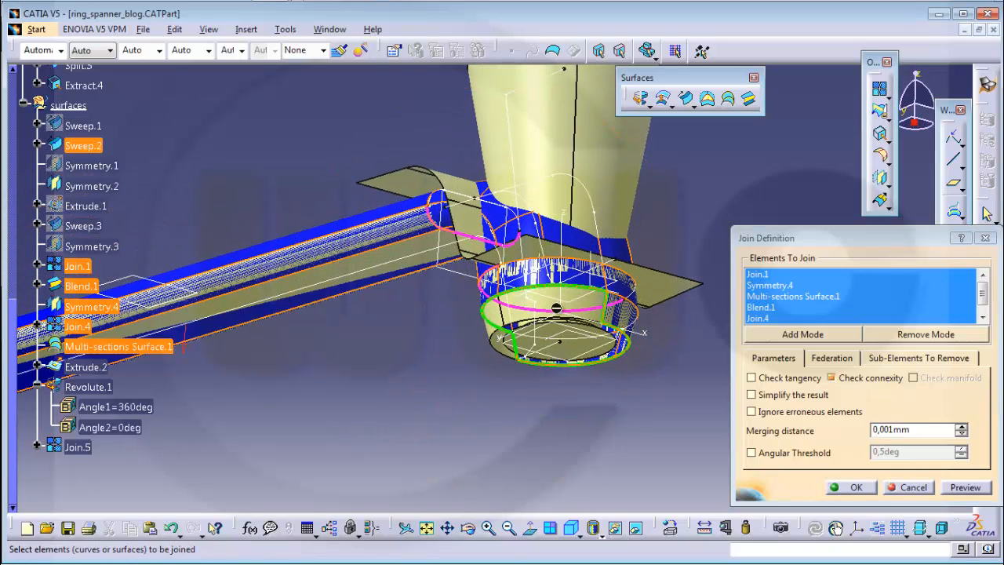
{"action": "left_click", "coordinate": [557, 310]}
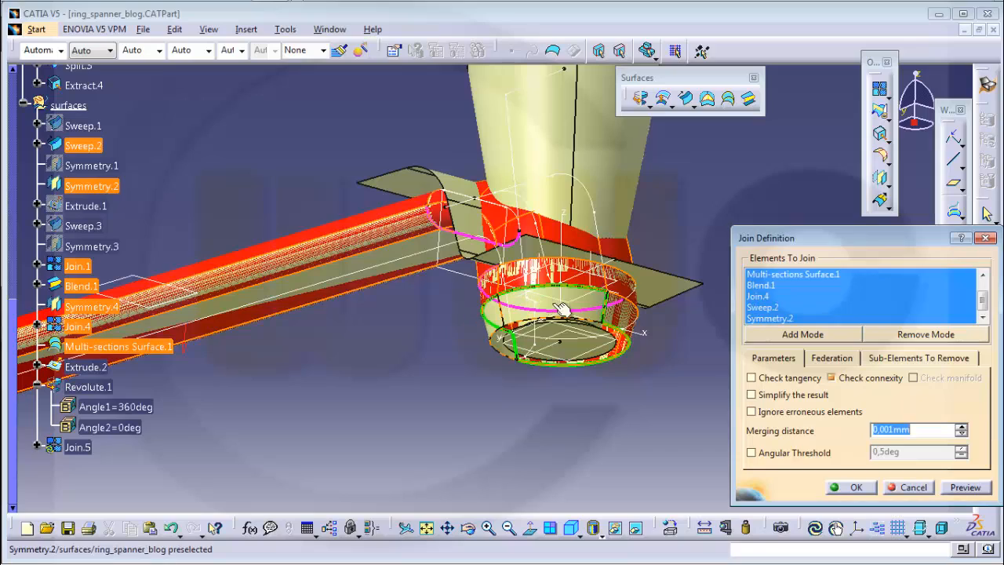
{"action": "left_click", "coordinate": [855, 488]}
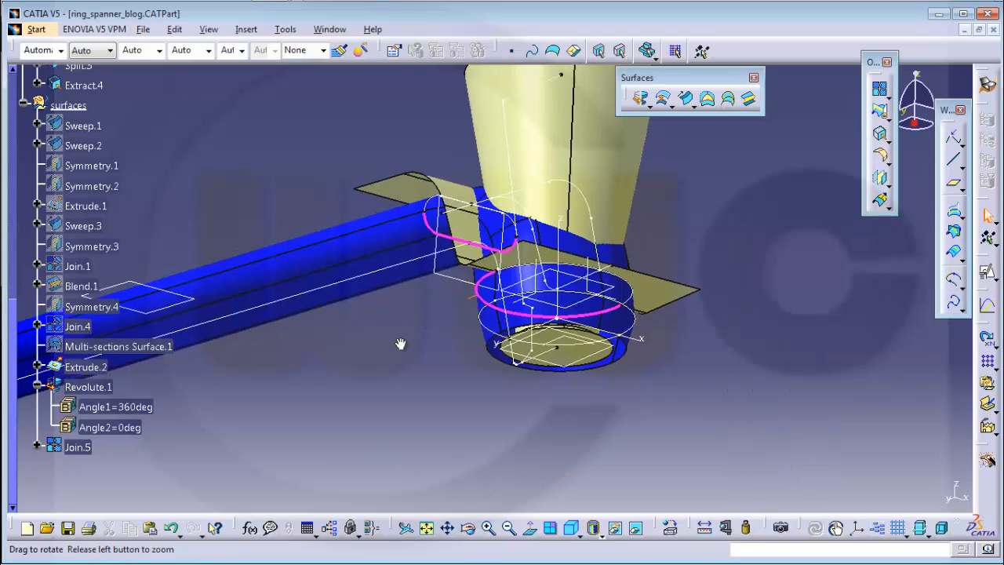
Edit Sketch.5, convert its upper straight line along the handle into a construction element, and exit the sketch
{"action": "middle_click_drag", "start_coordinate": [397, 340], "coordinate": [606, 211]}
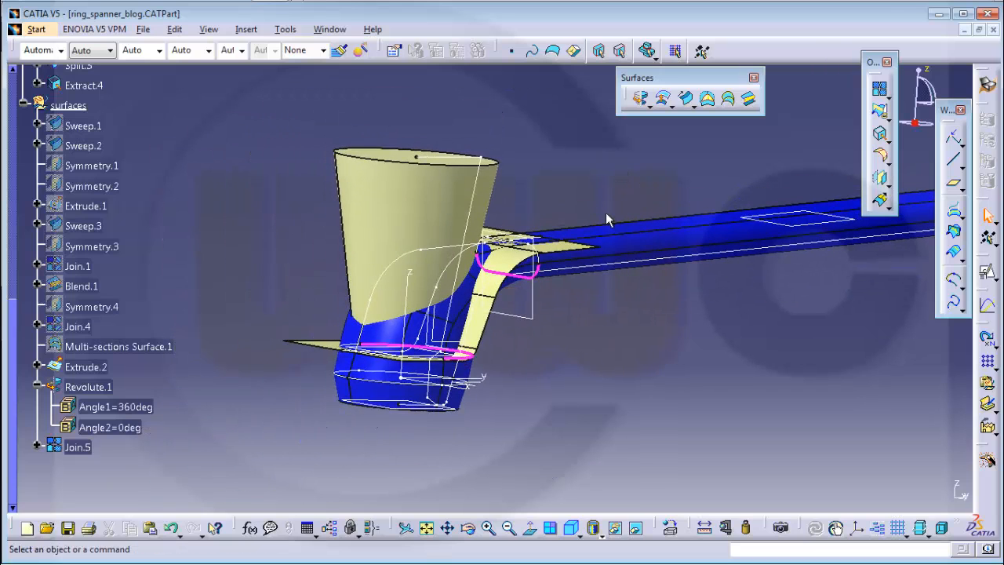
{"action": "middle_click_drag", "start_coordinate": [527, 363], "coordinate": [573, 378]}
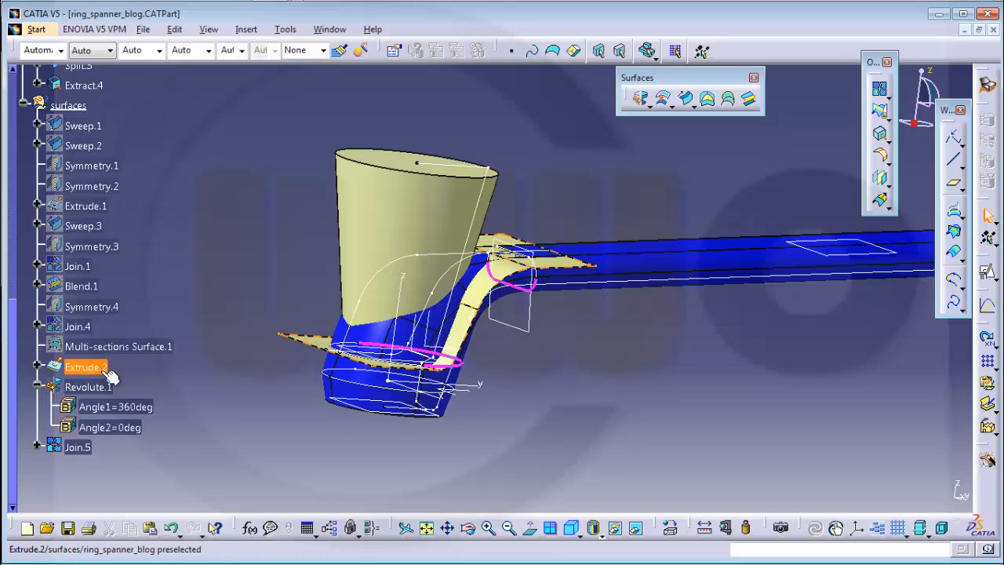
{"action": "scroll", "coordinate": [153, 206], "scroll_direction": "up", "scroll_amount": 5}
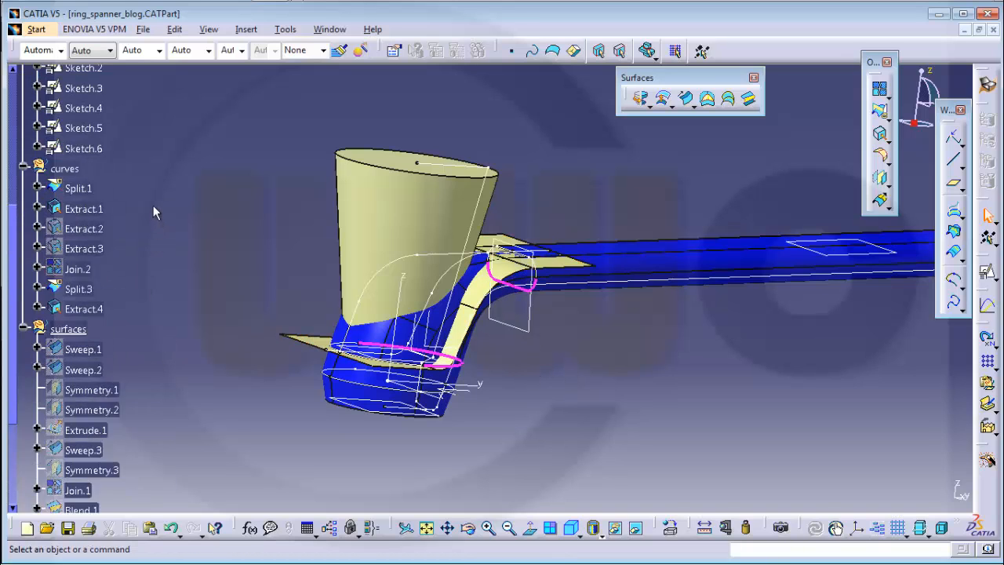
{"action": "scroll", "coordinate": [141, 205], "scroll_direction": "up", "scroll_amount": 2}
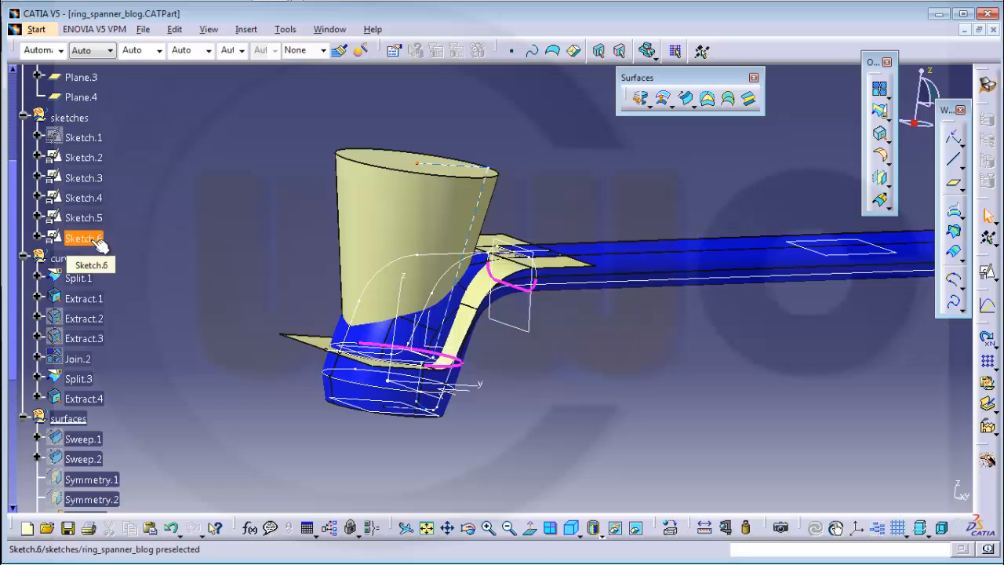
{"action": "double_click", "coordinate": [94, 218]}
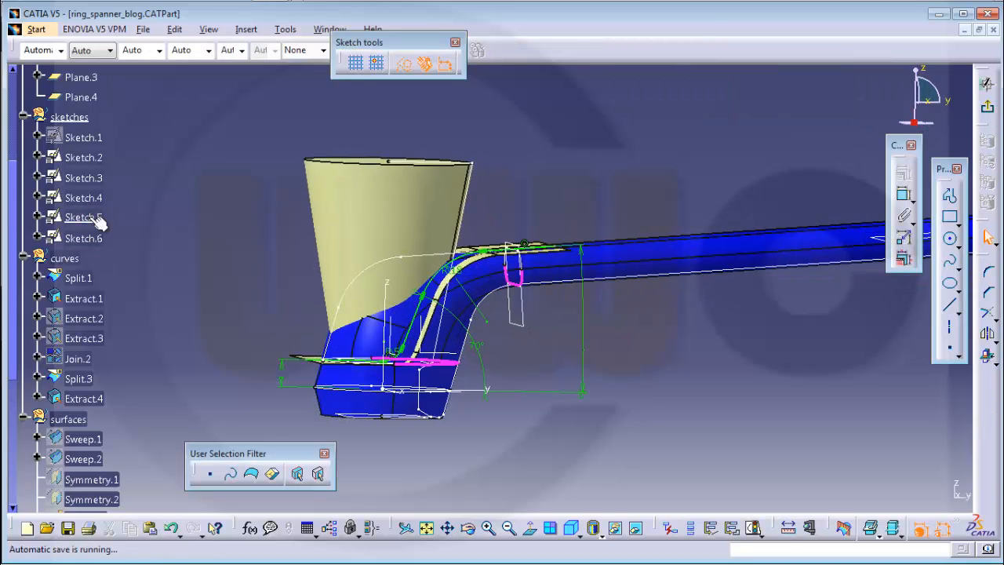
{"action": "left_click", "coordinate": [540, 251]}
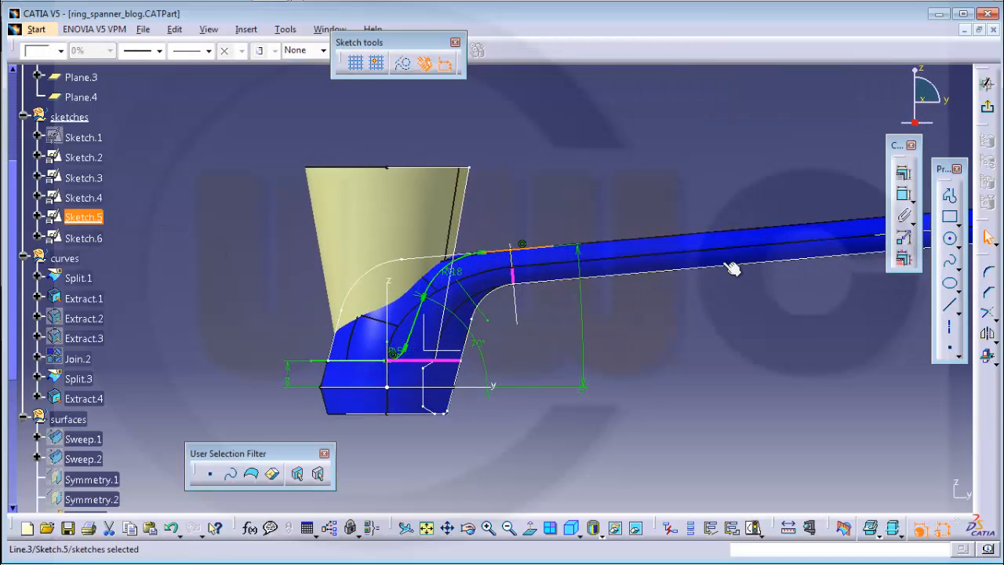
{"action": "left_click", "coordinate": [405, 68]}
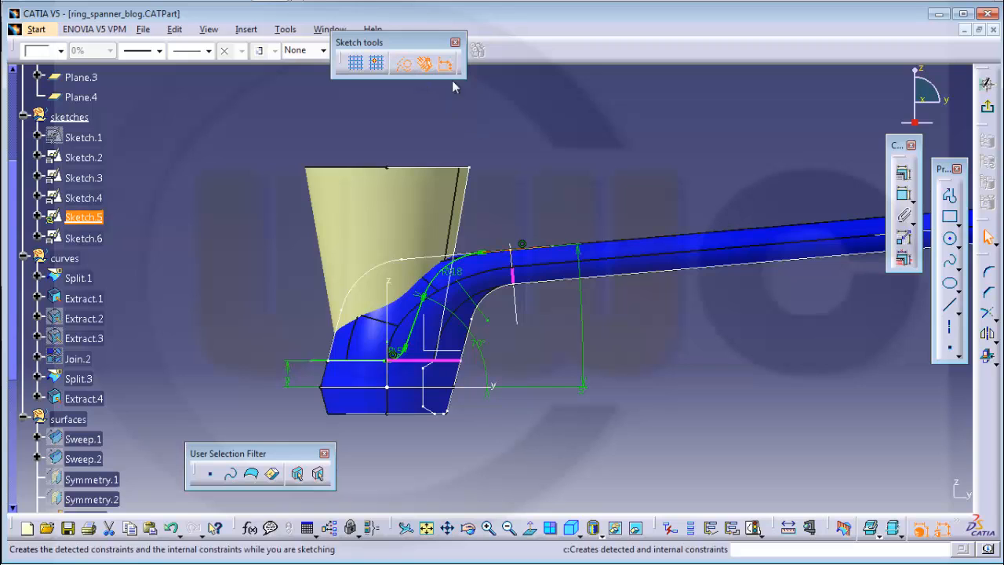
{"action": "left_click", "coordinate": [988, 111]}
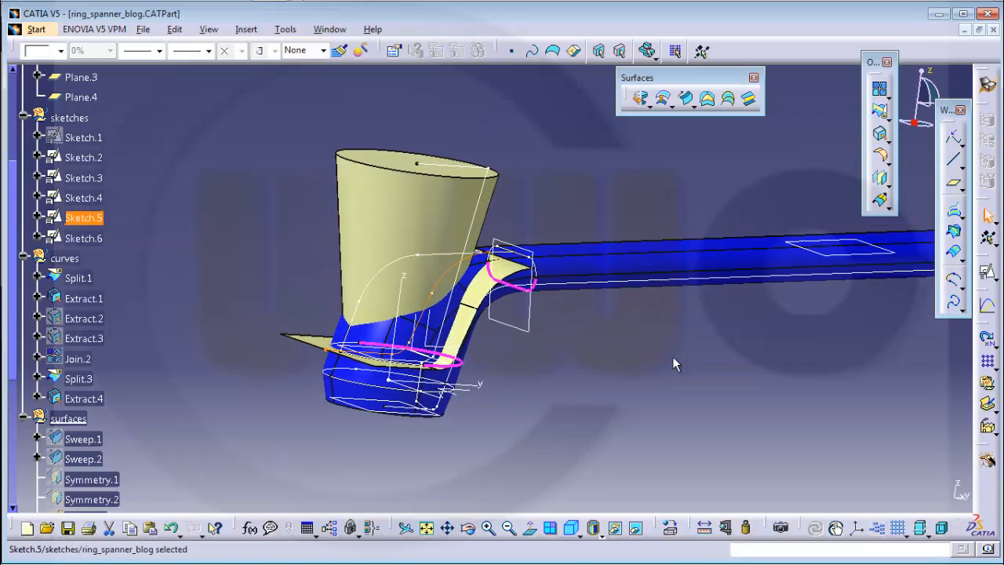
Trim Join.5 with Extrude.2 in Standard mode
{"action": "middle_click_drag", "start_coordinate": [751, 330], "coordinate": [679, 324]}
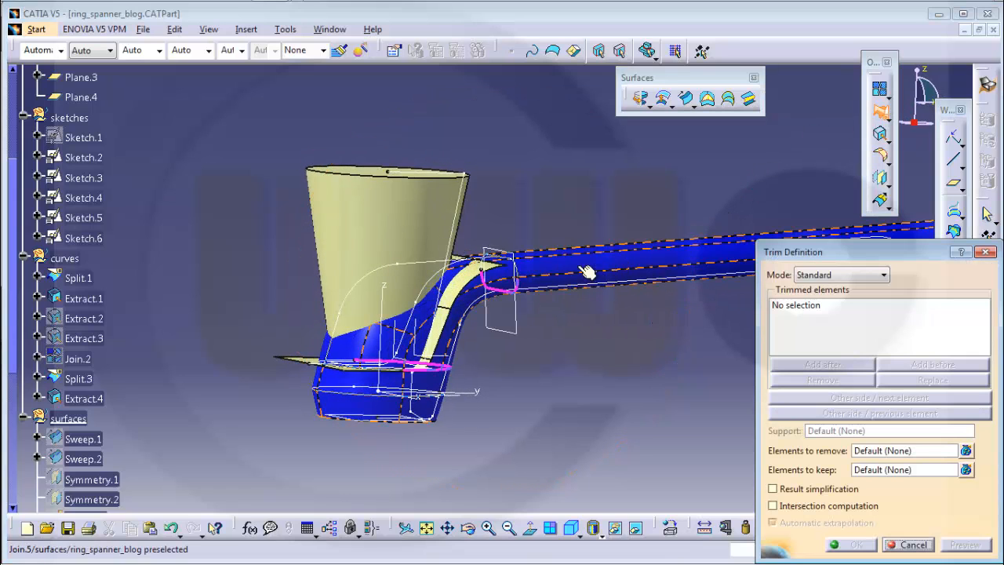
{"action": "left_click", "coordinate": [445, 316]}
{"action": "left_click", "coordinate": [456, 299]}
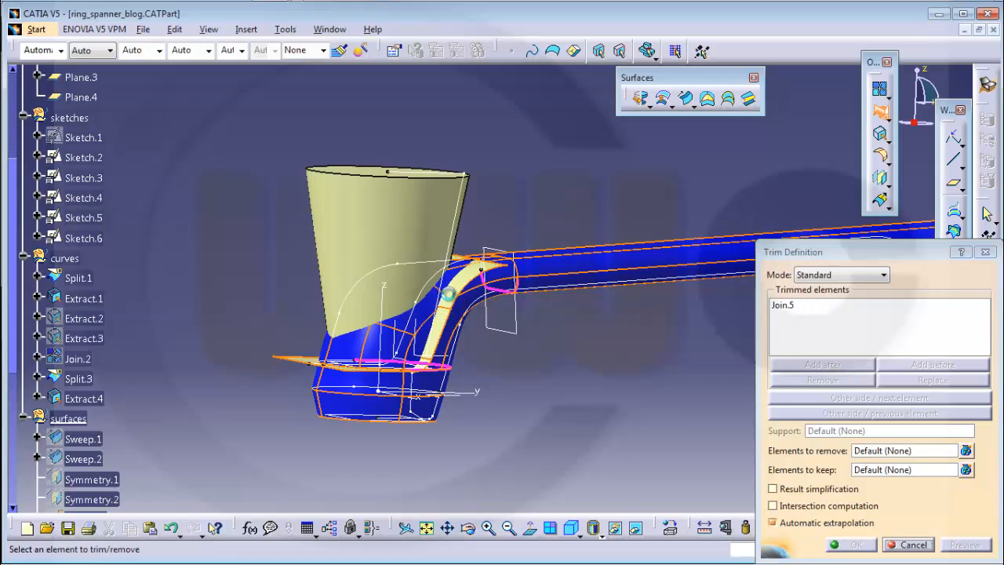
{"action": "middle_click_drag", "start_coordinate": [510, 354], "coordinate": [468, 362]}
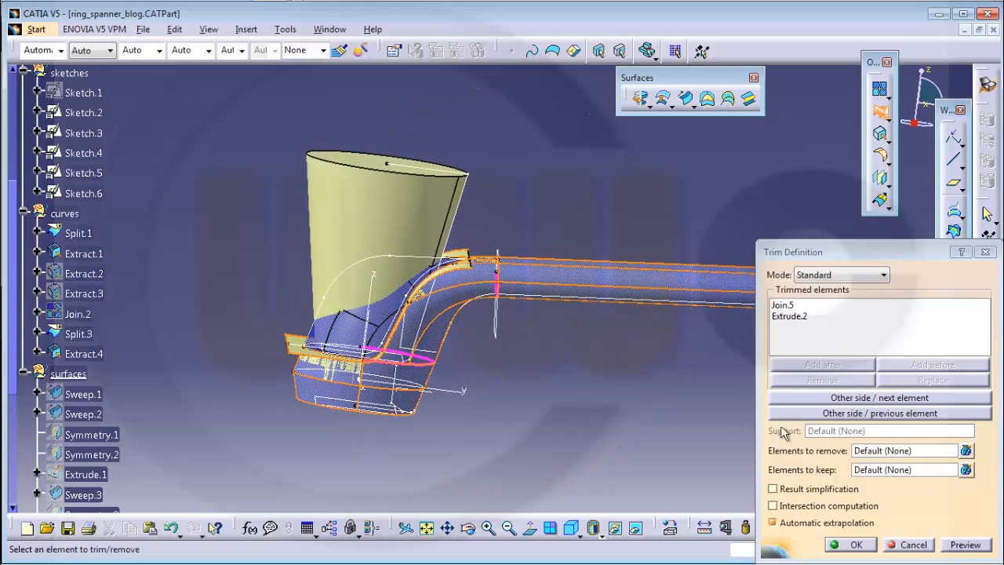
{"action": "left_click", "coordinate": [951, 545]}
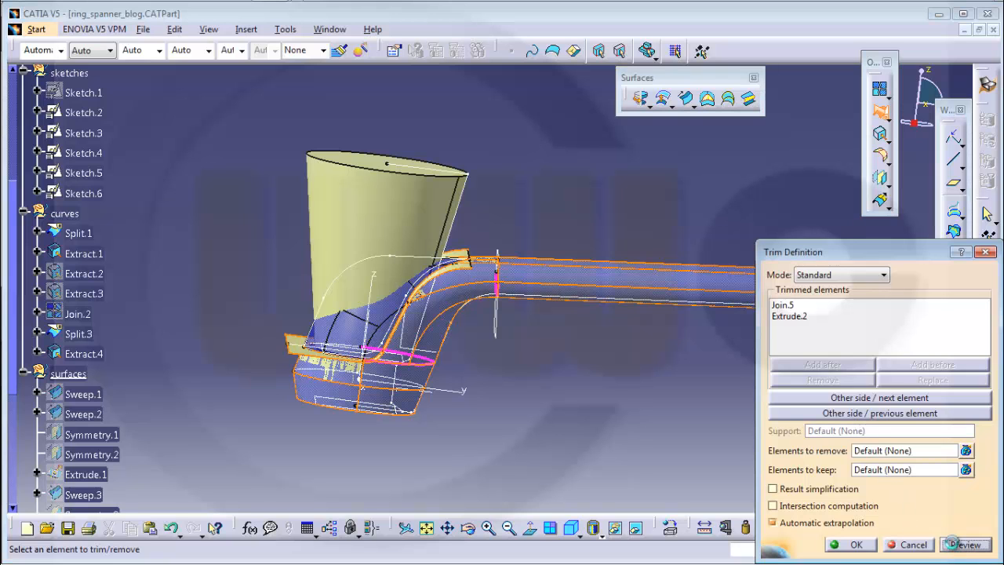
{"action": "left_click", "coordinate": [863, 549]}
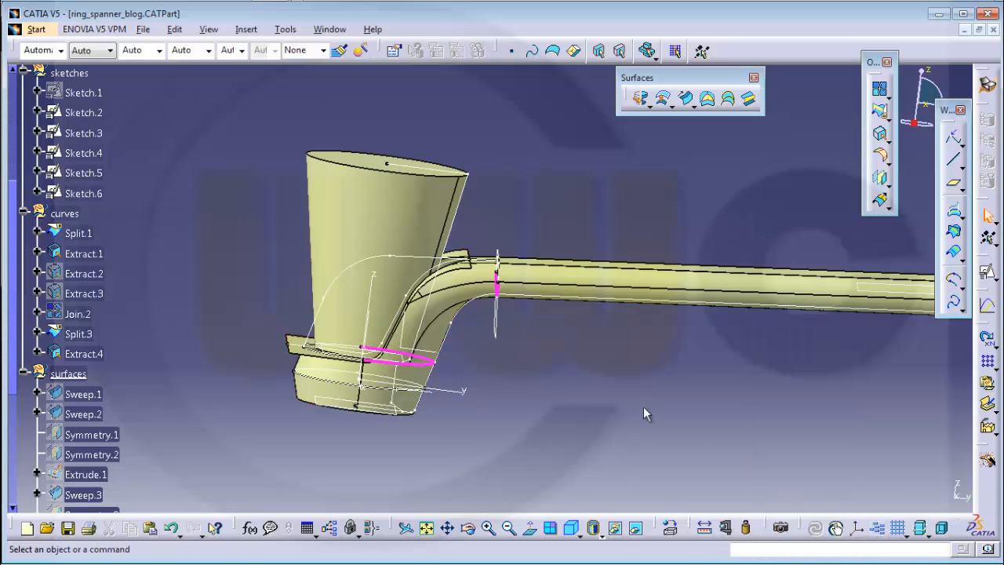
Edit Trim.1 to keep the other side of Extrude.2, so its portion inside the spanner body is retained
{"action": "middle_click_drag", "start_coordinate": [643, 407], "coordinate": [503, 354]}
{"action": "scroll", "coordinate": [86, 407], "scroll_direction": "down", "scroll_amount": 5}
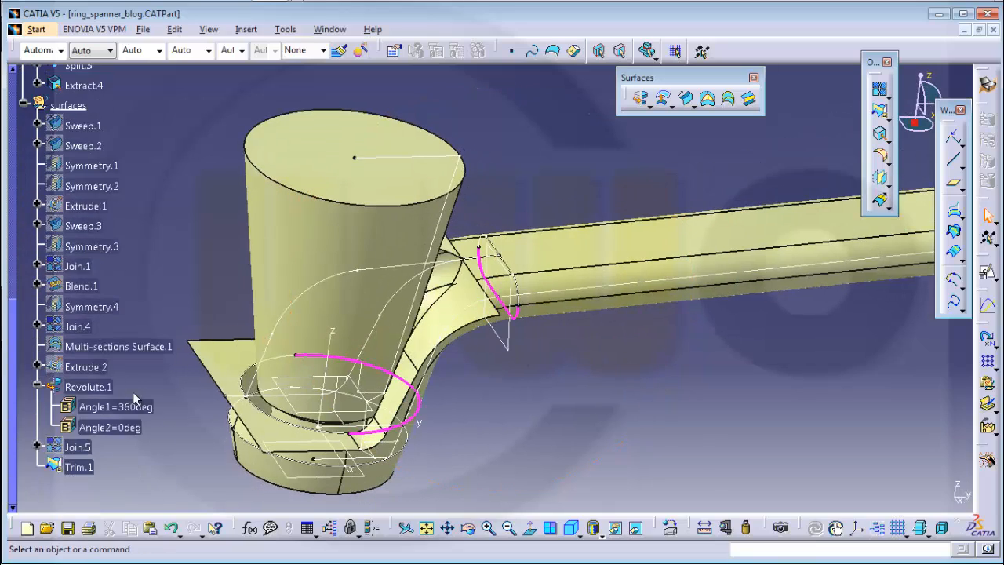
{"action": "double_click", "coordinate": [89, 424]}
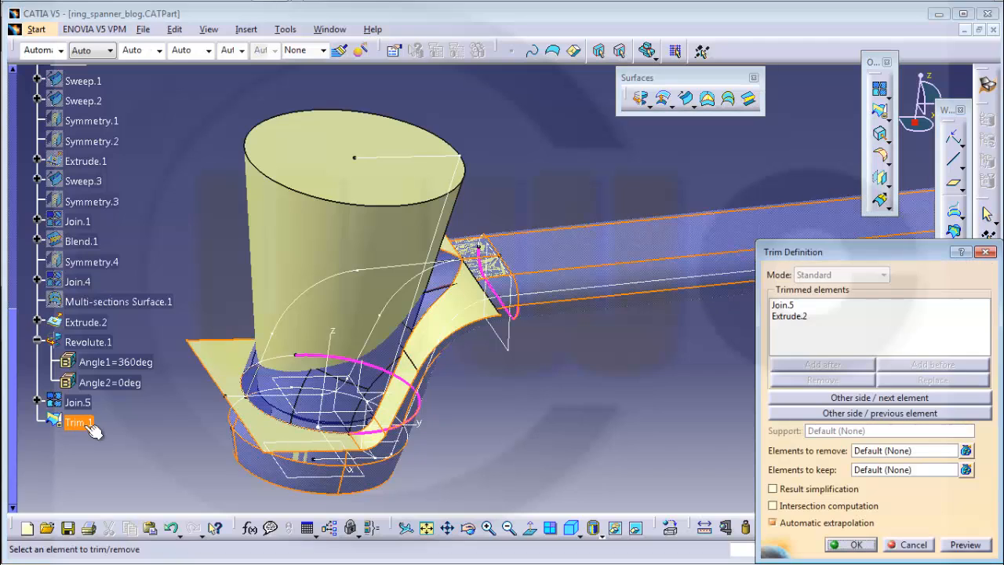
{"action": "left_click", "coordinate": [860, 397]}
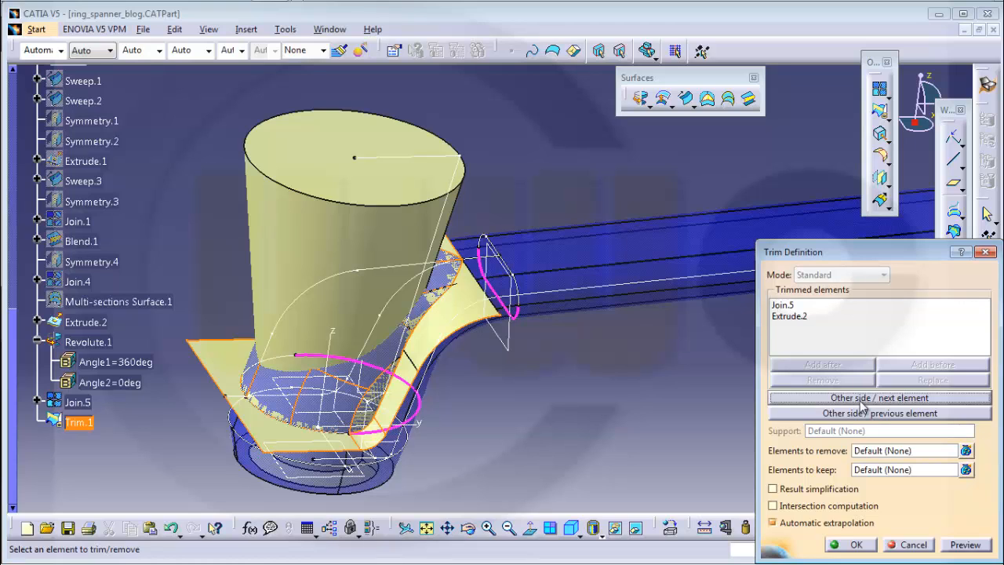
{"action": "left_click", "coordinate": [863, 398]}
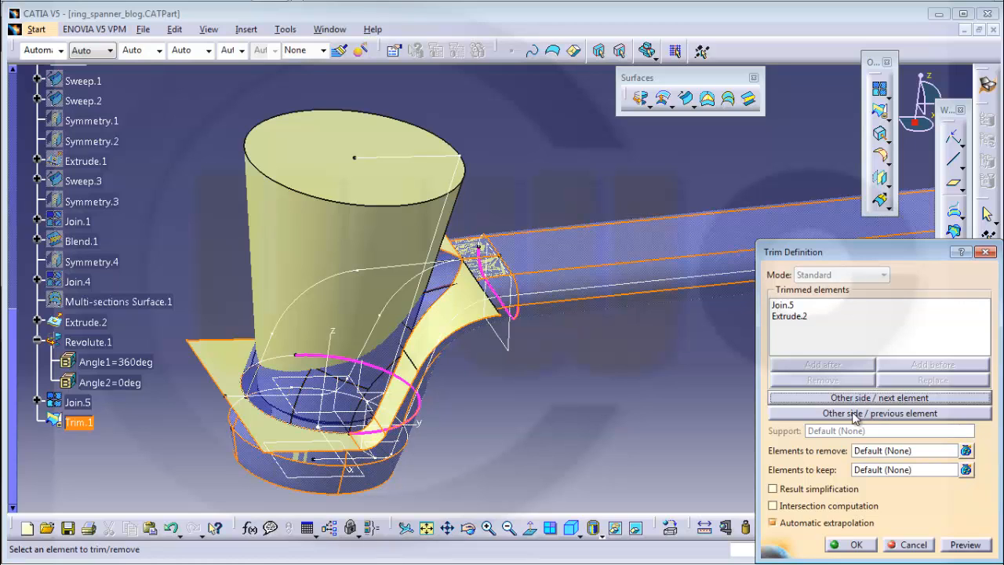
{"action": "left_click", "coordinate": [853, 413]}
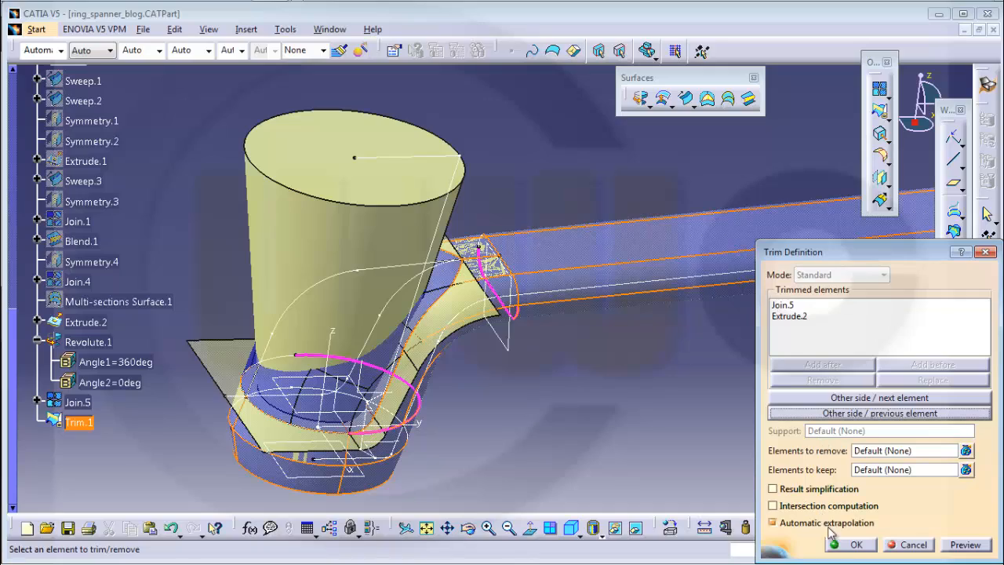
{"action": "left_click", "coordinate": [854, 544]}
Edit Sketch.6, convert its top and bottom horizontal lines into construction elements, and exit the sketch
{"action": "middle_click_drag", "start_coordinate": [675, 422], "coordinate": [666, 369]}
{"action": "middle_click_drag", "start_coordinate": [584, 198], "coordinate": [573, 273]}
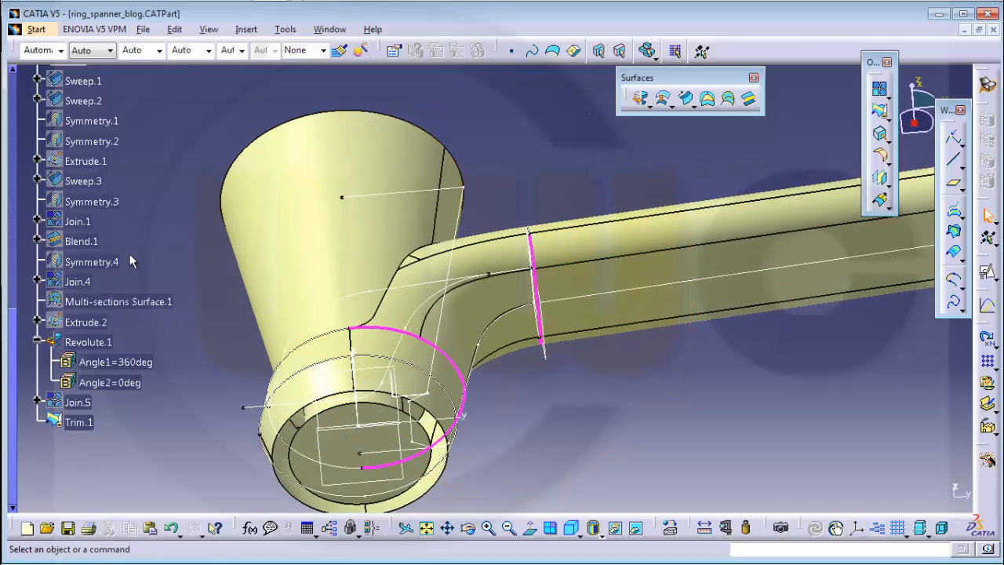
{"action": "scroll", "coordinate": [142, 226], "scroll_direction": "up", "scroll_amount": 5}
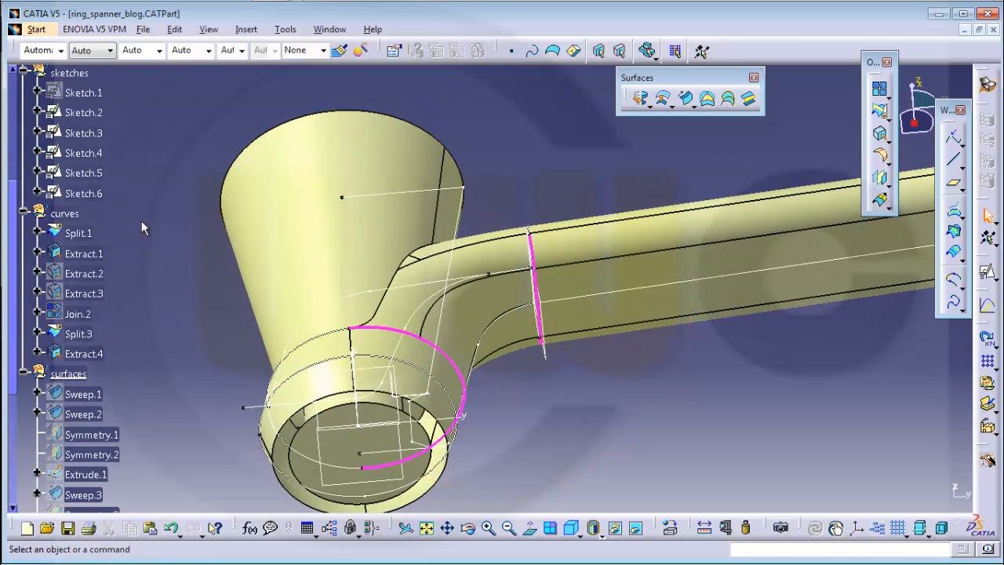
{"action": "double_click", "coordinate": [96, 193]}
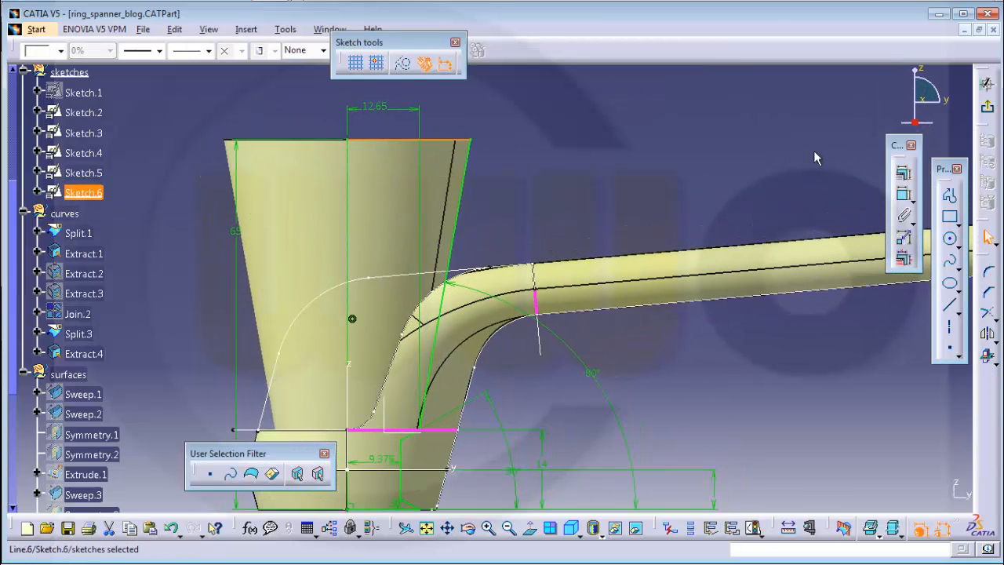
{"action": "middle_click_drag", "start_coordinate": [689, 402], "coordinate": [764, 257]}
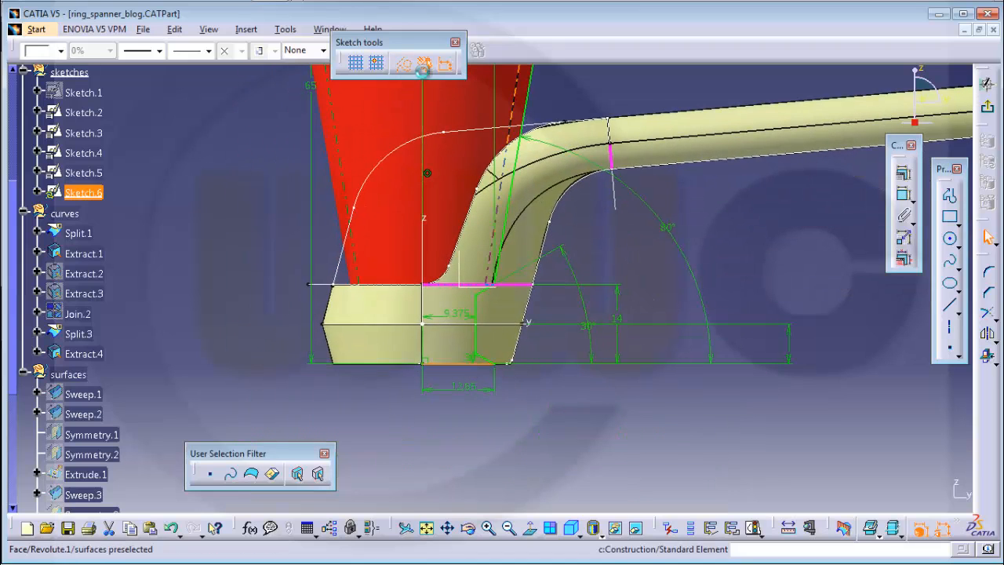
{"action": "left_click", "coordinate": [990, 112]}
Start a trim in Standard mode and remove Sketch.6 from its trimmed elements
{"action": "mouse_move", "coordinate": [789, 314]}
{"action": "middle_mouse_down"}
{"action": "mouse_move", "coordinate": [533, 338]}
{"action": "mouse_move", "coordinate": [428, 206]}
{"action": "mouse_move", "coordinate": [494, 444]}
{"action": "mouse_move", "coordinate": [728, 405]}
{"action": "mouse_move", "coordinate": [708, 424]}
{"action": "mouse_move", "coordinate": [716, 400]}
{"action": "mouse_move", "coordinate": [730, 466]}
{"action": "mouse_move", "coordinate": [703, 416]}
{"action": "mouse_move", "coordinate": [824, 208]}
{"action": "middle_mouse_up"}
{"action": "scroll", "coordinate": [428, 206], "scroll_direction": "down", "scroll_amount": 1}
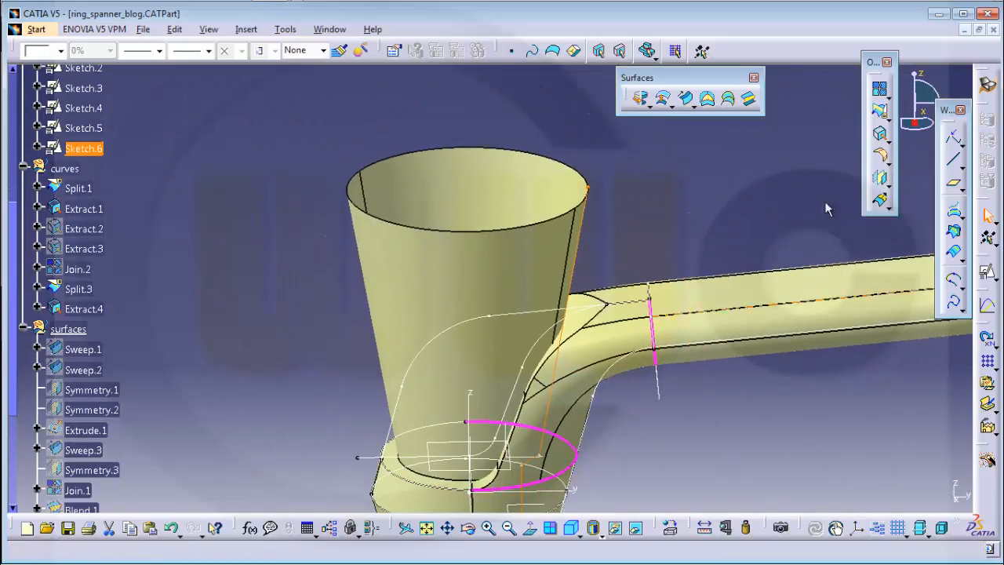
{"action": "left_click", "coordinate": [881, 113]}
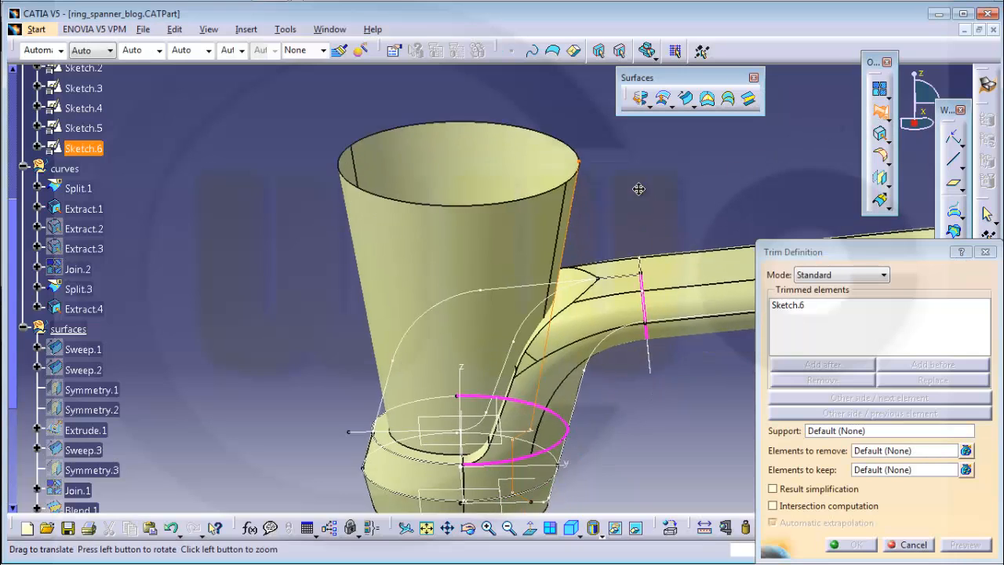
{"action": "middle_click_drag", "start_coordinate": [638, 188], "coordinate": [598, 173]}
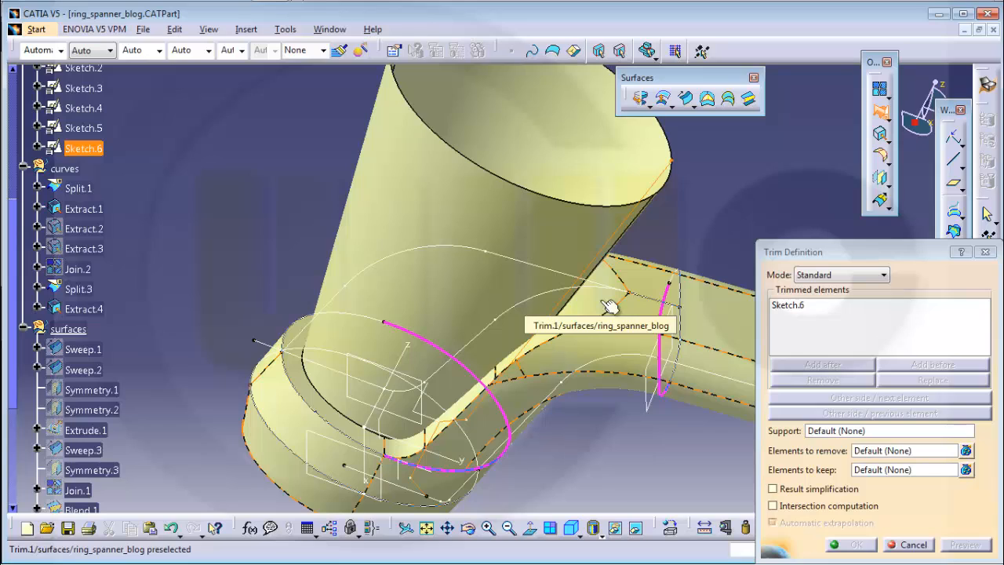
{"action": "middle_click_drag", "start_coordinate": [666, 477], "coordinate": [703, 385]}
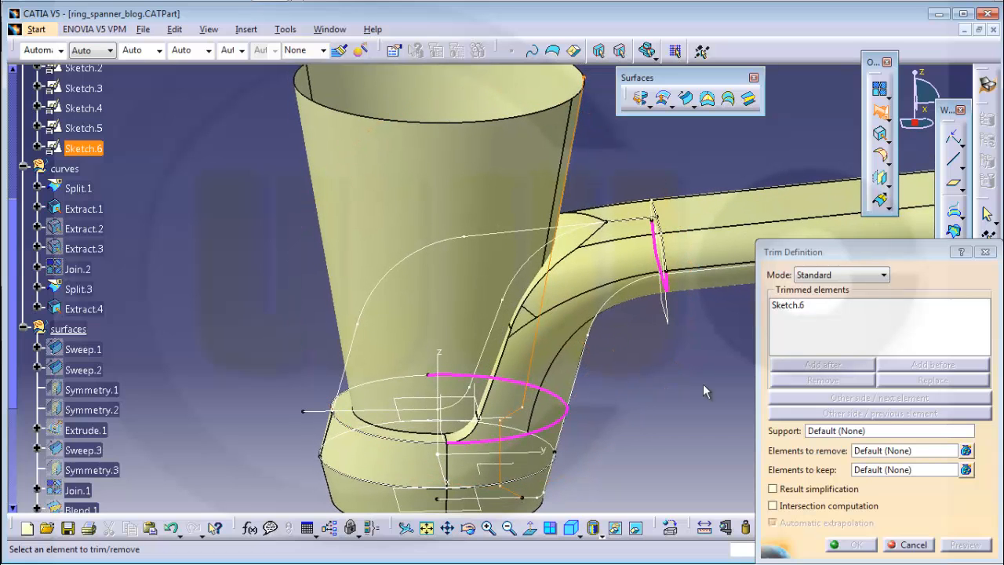
{"action": "left_click", "coordinate": [790, 308]}
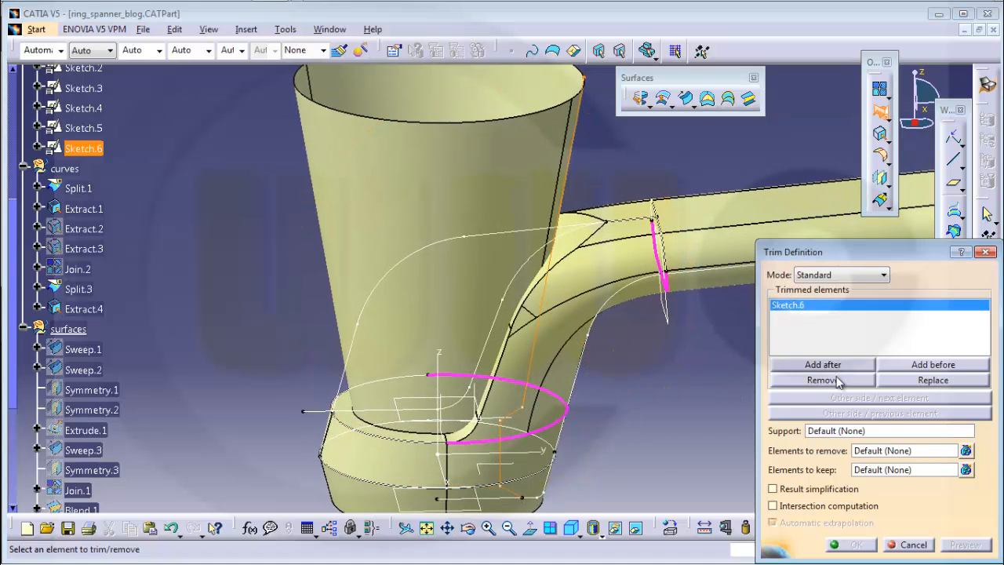
{"action": "left_click", "coordinate": [837, 381]}
{"action": "left_click", "coordinate": [619, 331]}
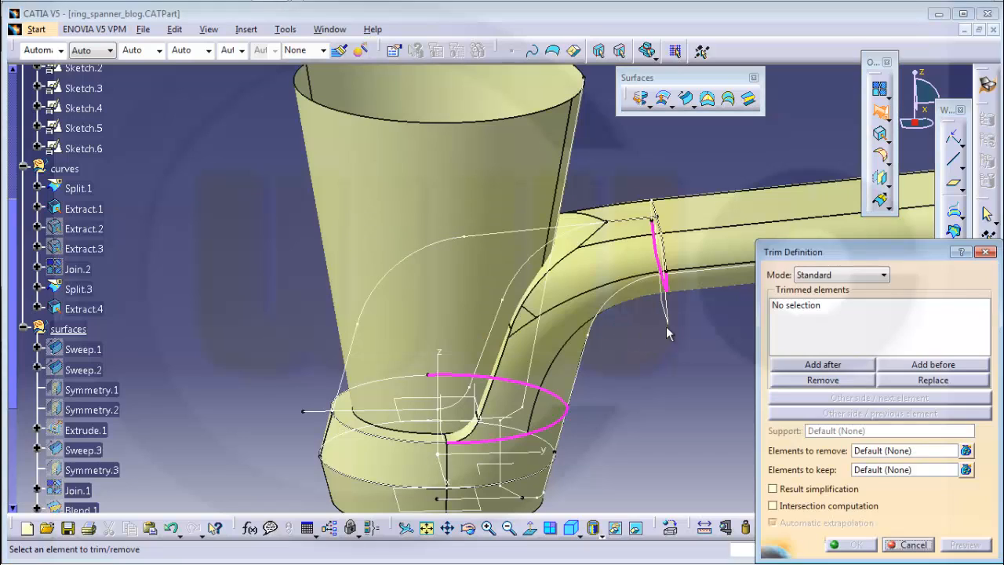
{"action": "left_click", "coordinate": [797, 310]}
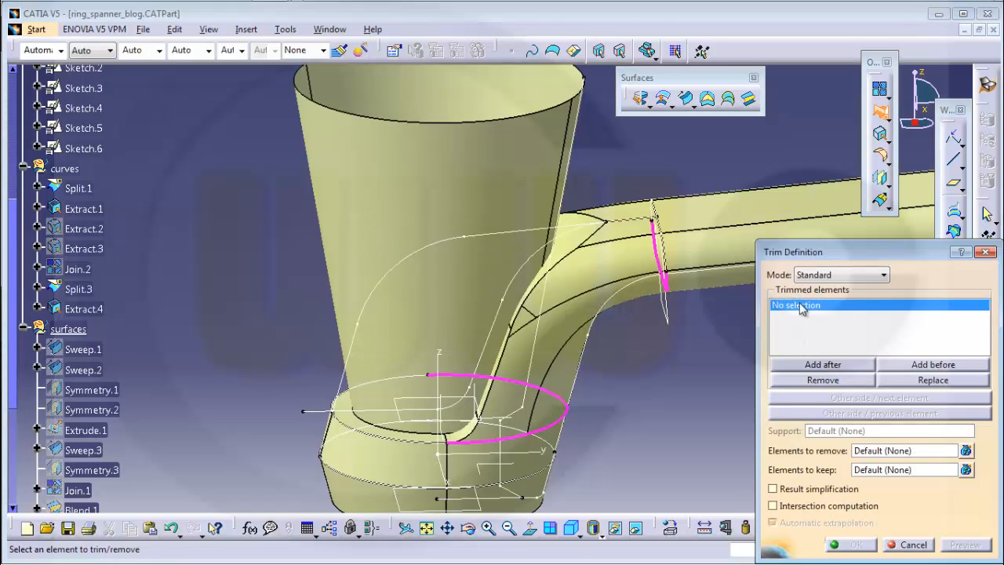
Trim Revolute.1 with Trim.1, switching sides so the cone portion outside the spanner body is removed
{"action": "left_click", "coordinate": [502, 163]}
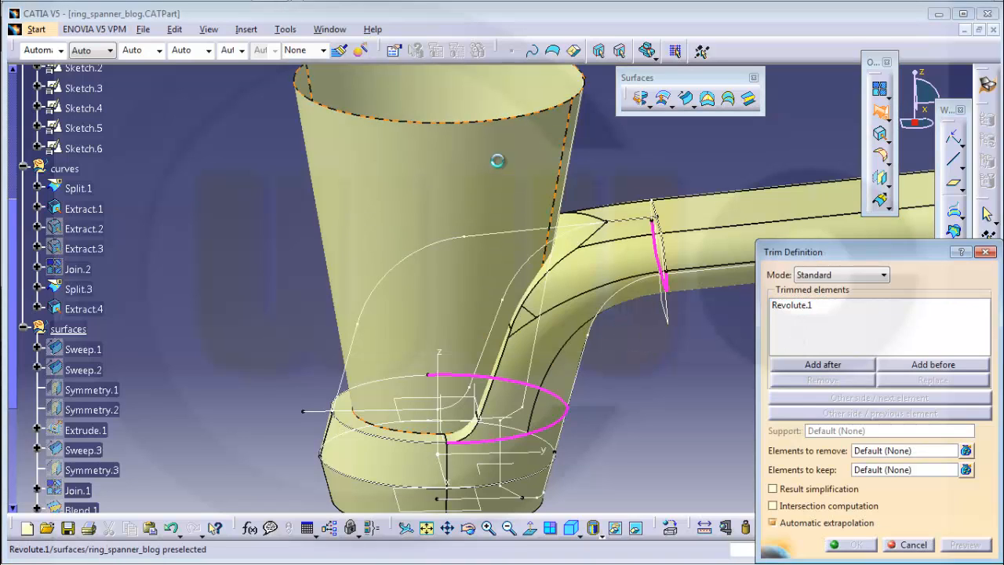
{"action": "left_click", "coordinate": [582, 244]}
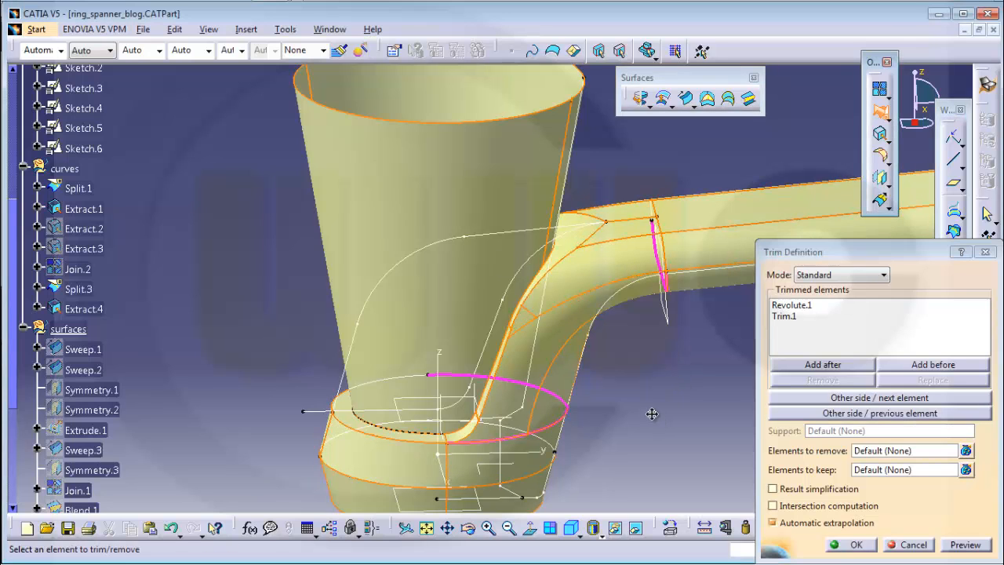
{"action": "middle_click_drag", "start_coordinate": [650, 411], "coordinate": [738, 419]}
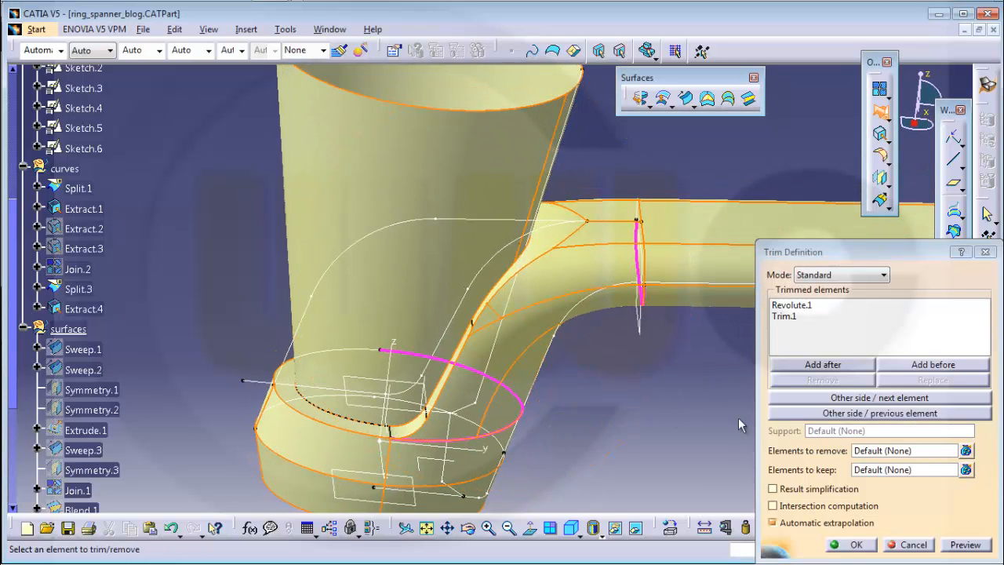
{"action": "left_click", "coordinate": [836, 397]}
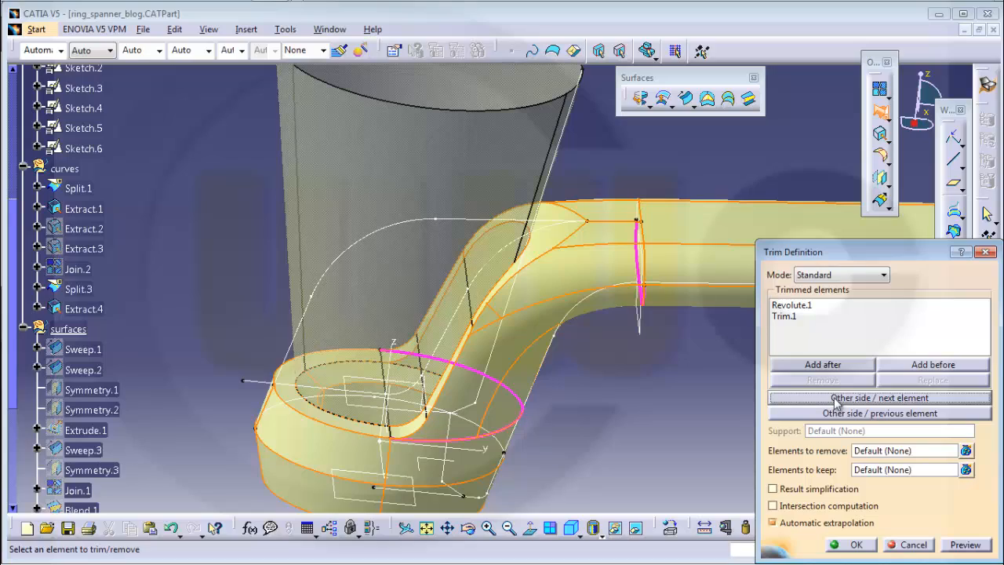
{"action": "middle_click_drag", "start_coordinate": [620, 399], "coordinate": [636, 455]}
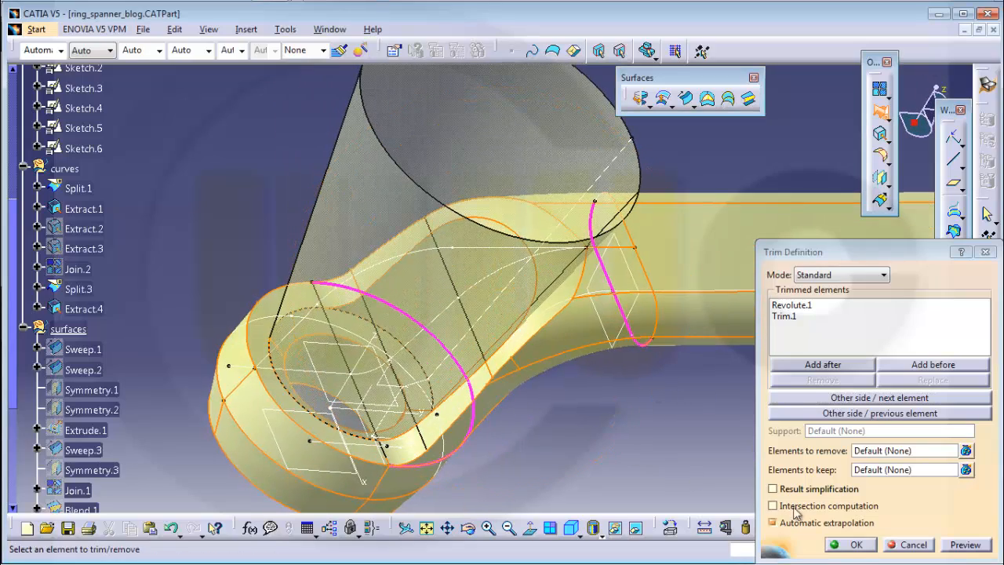
{"action": "left_click", "coordinate": [856, 544]}
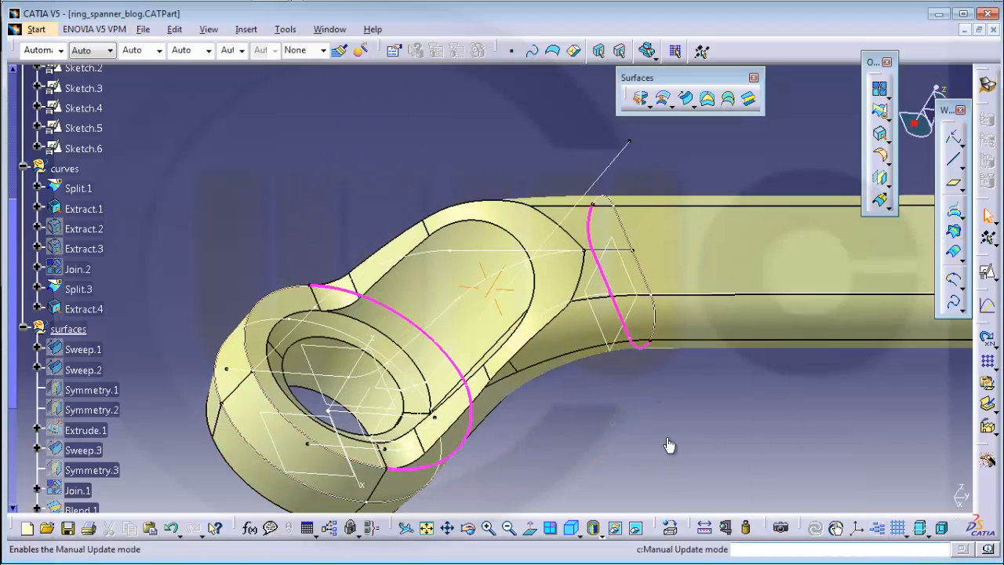
Hide Sketch.2 through Sketch.6 in the sketches set
{"action": "middle_click_drag", "start_coordinate": [635, 377], "coordinate": [590, 274]}
{"action": "middle_click_drag", "start_coordinate": [705, 347], "coordinate": [368, 345]}
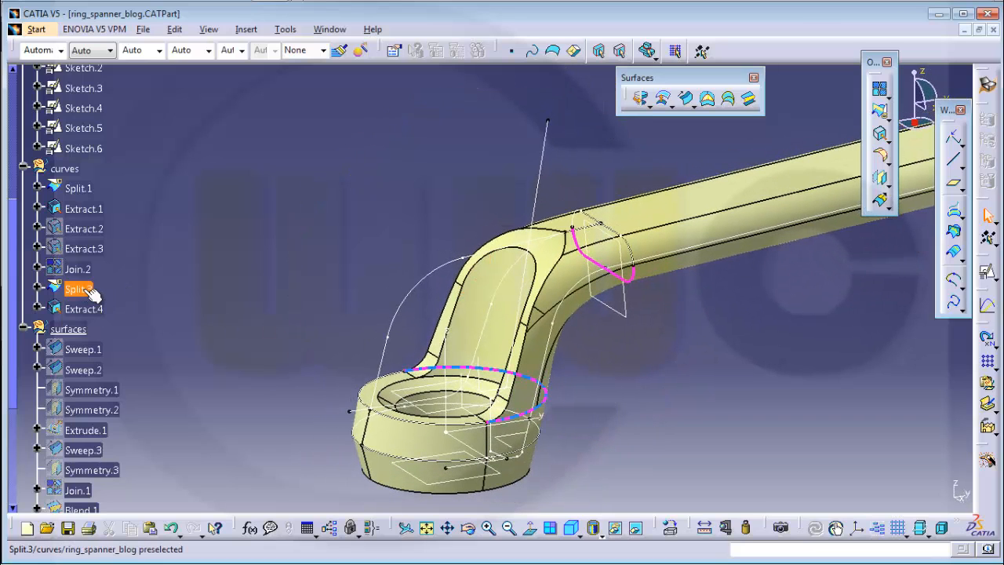
{"action": "middle_click_drag", "start_coordinate": [185, 303], "coordinate": [246, 330]}
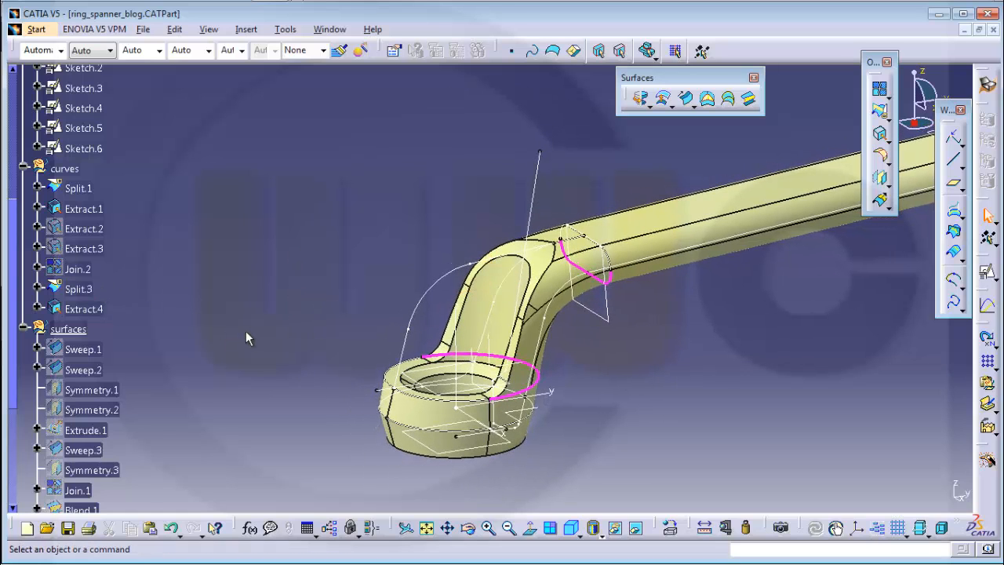
{"action": "scroll", "coordinate": [247, 330], "scroll_direction": "down", "scroll_amount": 3}
{"action": "scroll", "coordinate": [248, 330], "scroll_direction": "down", "scroll_amount": 3}
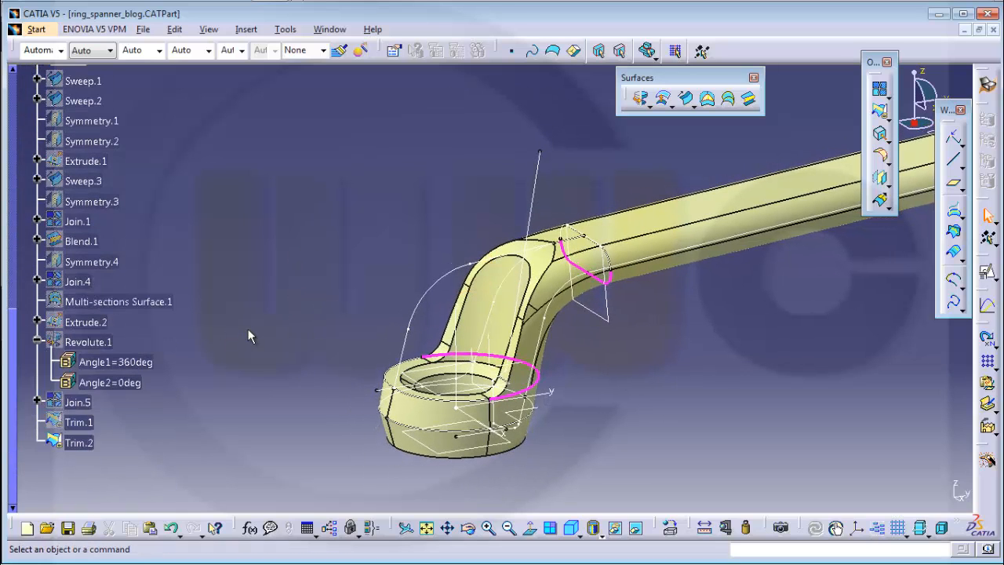
{"action": "scroll", "coordinate": [248, 329], "scroll_direction": "up", "scroll_amount": 3}
{"action": "scroll", "coordinate": [255, 323], "scroll_direction": "up", "scroll_amount": 3}
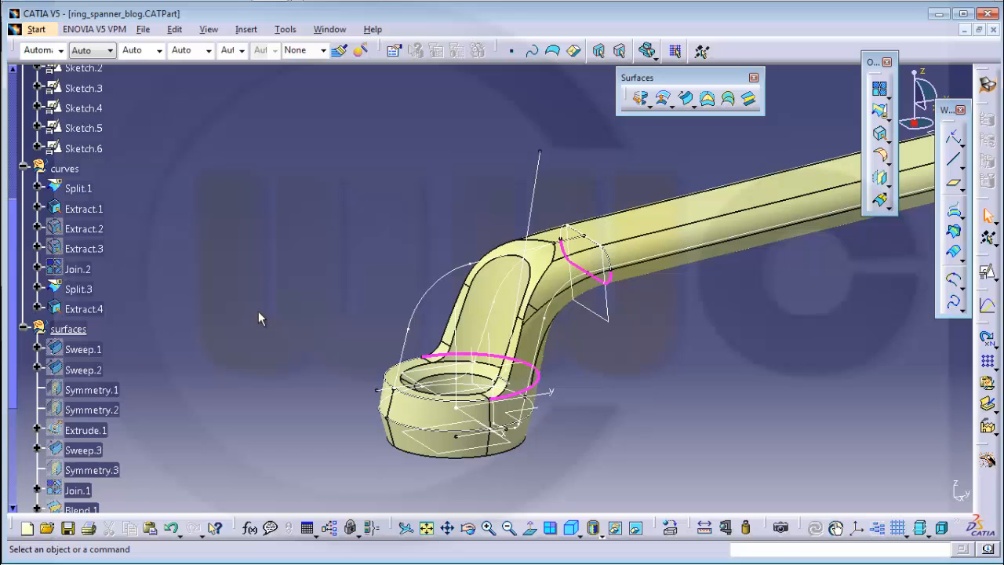
{"action": "scroll", "coordinate": [171, 246], "scroll_direction": "up", "scroll_amount": 3}
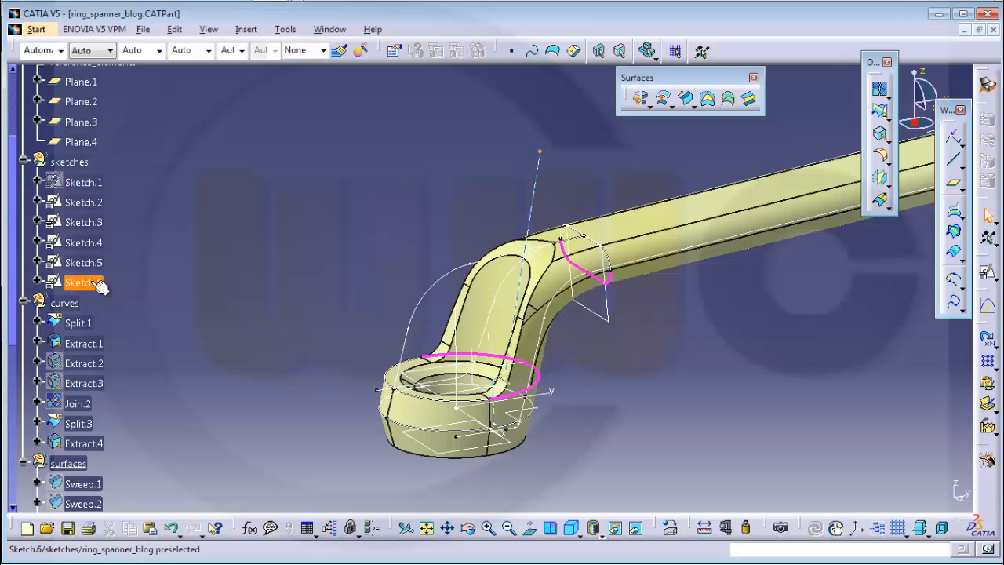
{"action": "left_click", "coordinate": [101, 204], "text": "shift"}
{"action": "right_click", "coordinate": [101, 204]}
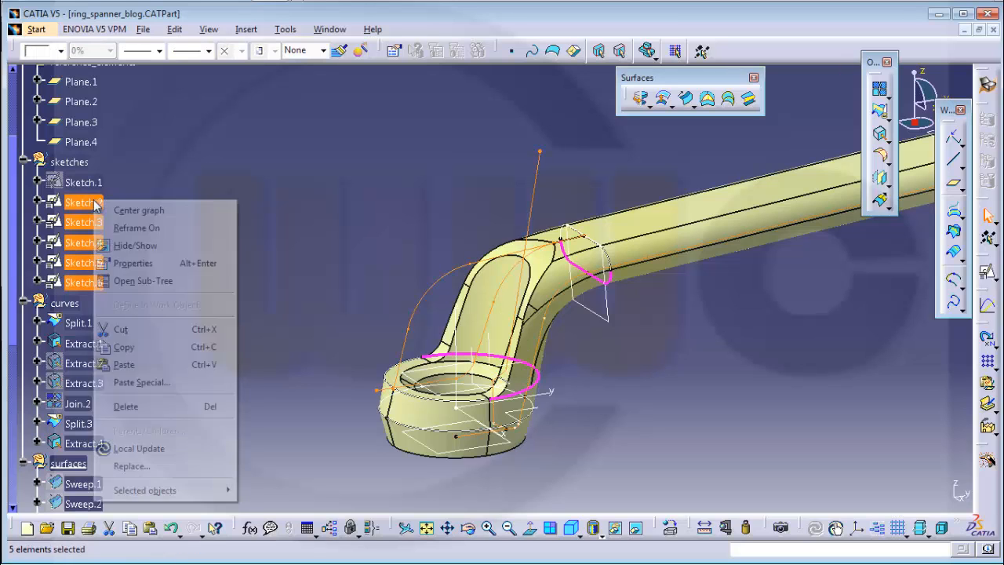
{"action": "left_click", "coordinate": [126, 248]}
Hide all elements of the curves set, from Split.1 through Extract.4
{"action": "middle_click_drag", "start_coordinate": [604, 367], "coordinate": [617, 412]}
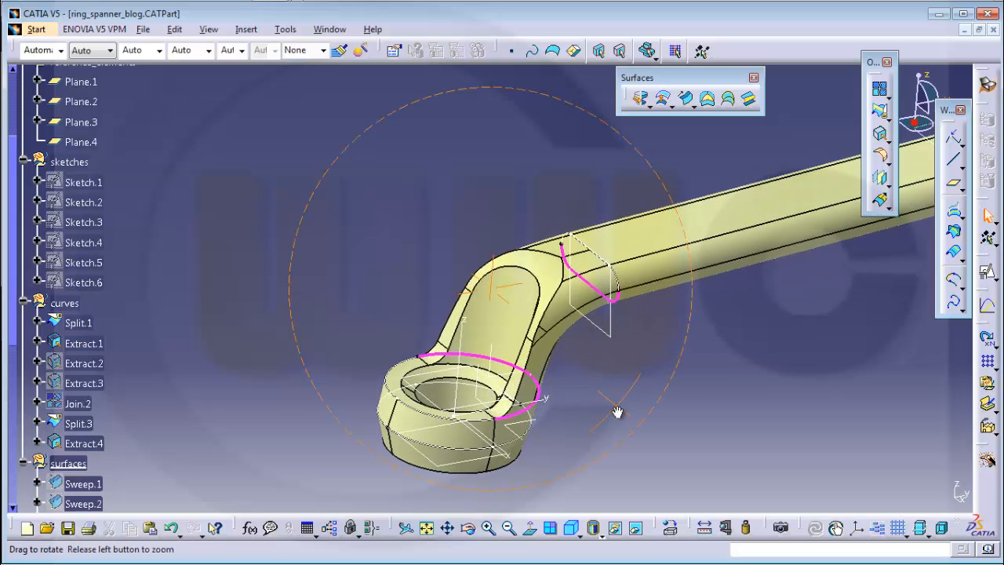
{"action": "left_click", "coordinate": [83, 324]}
{"action": "left_click", "coordinate": [82, 443], "text": "shift"}
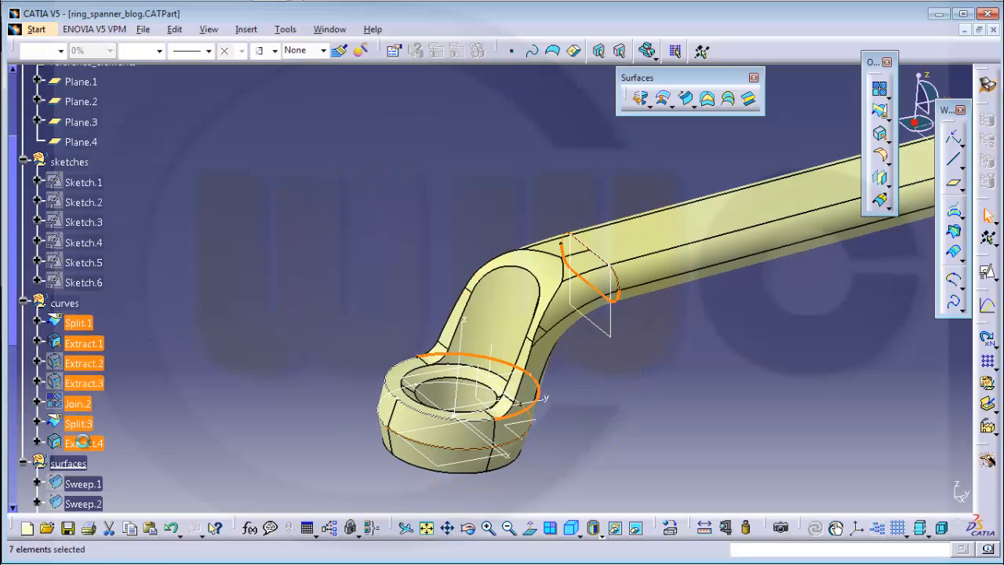
{"action": "right_click", "coordinate": [84, 370]}
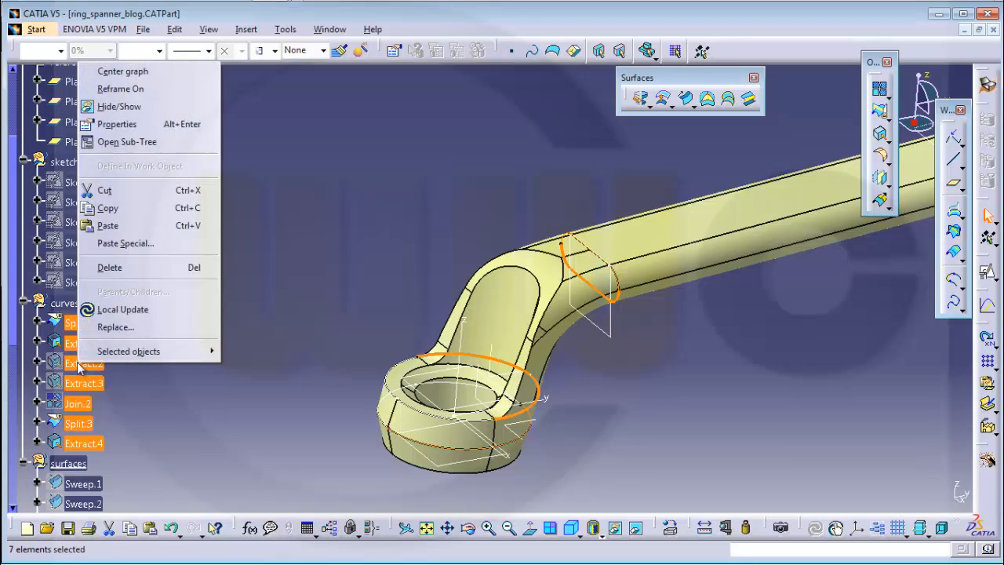
{"action": "left_click", "coordinate": [120, 111]}
Define the curves geometrical set as the work object
{"action": "middle_click_drag", "start_coordinate": [502, 412], "coordinate": [260, 242]}
{"action": "right_click", "coordinate": [77, 303]}
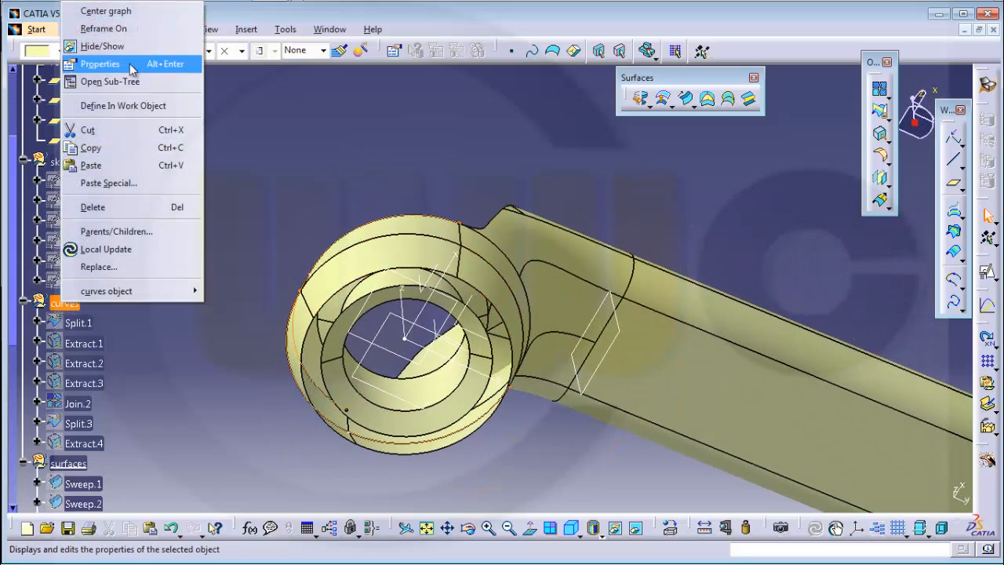
{"action": "left_click", "coordinate": [123, 105]}
Extract the closed inner edge of the ring opening's underside recess from Trim.2 with tangent continuity
{"action": "middle_click_drag", "start_coordinate": [715, 219], "coordinate": [705, 198]}
{"action": "left_click", "coordinate": [881, 136]}
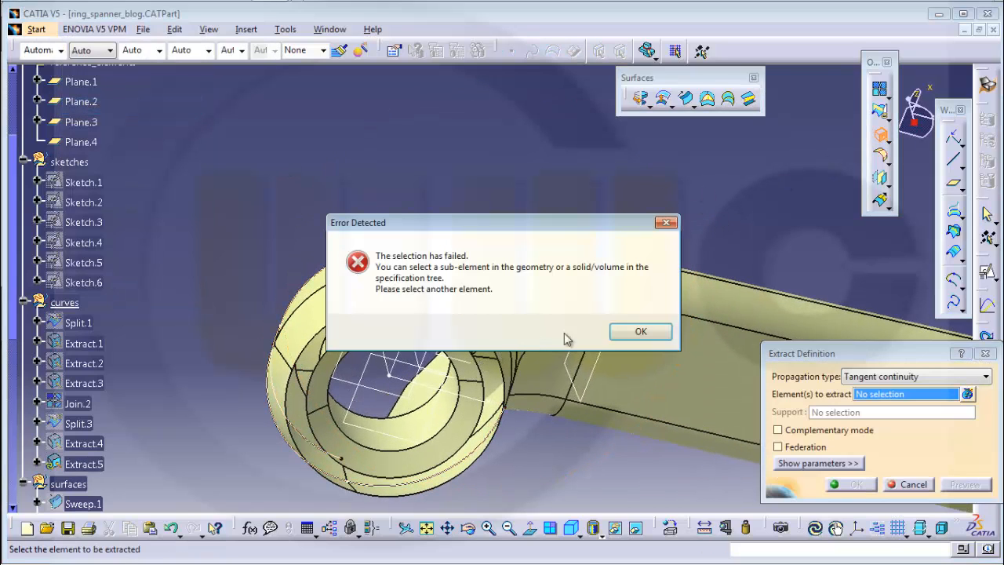
{"action": "left_click", "coordinate": [641, 332]}
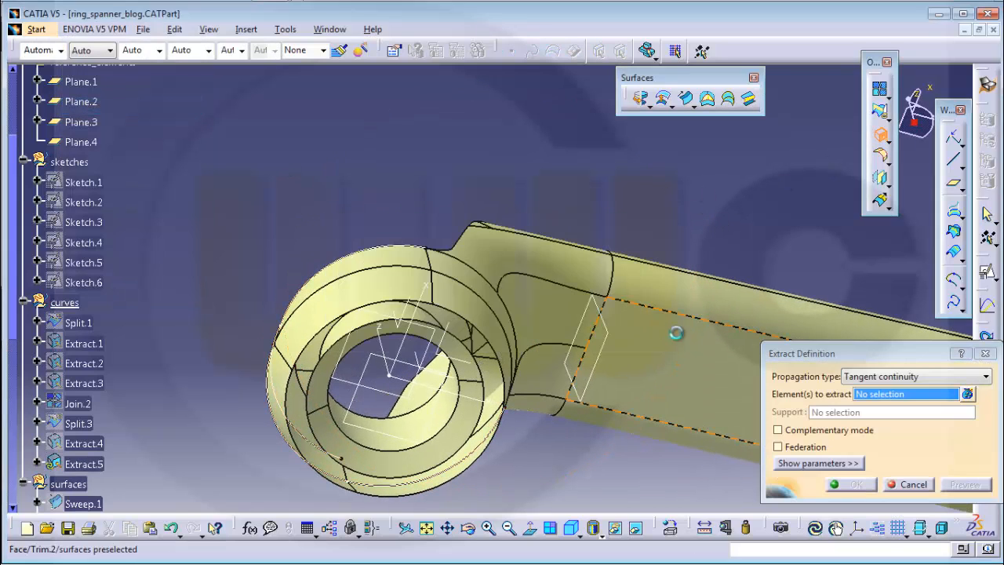
{"action": "left_click", "coordinate": [471, 350]}
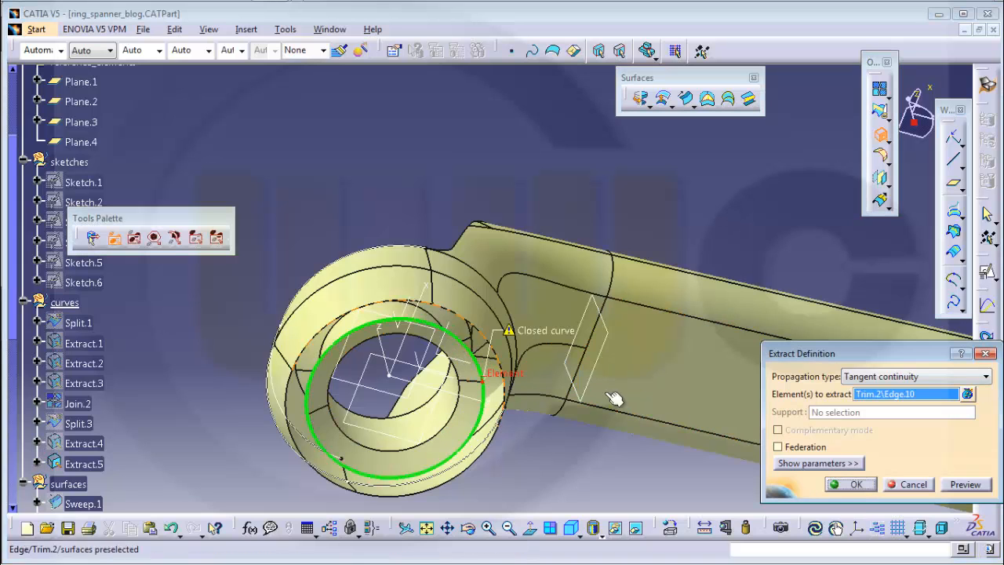
{"action": "left_click", "coordinate": [854, 484]}
Extract the larger closed edge around the ring's underside recess with tangent continuity
{"action": "left_click", "coordinate": [879, 138]}
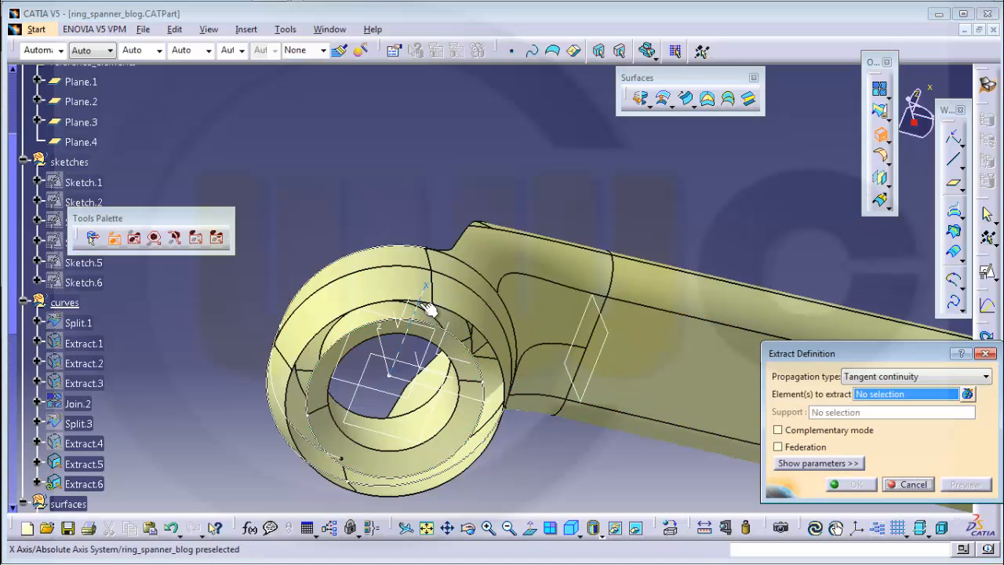
{"action": "left_click", "coordinate": [461, 312]}
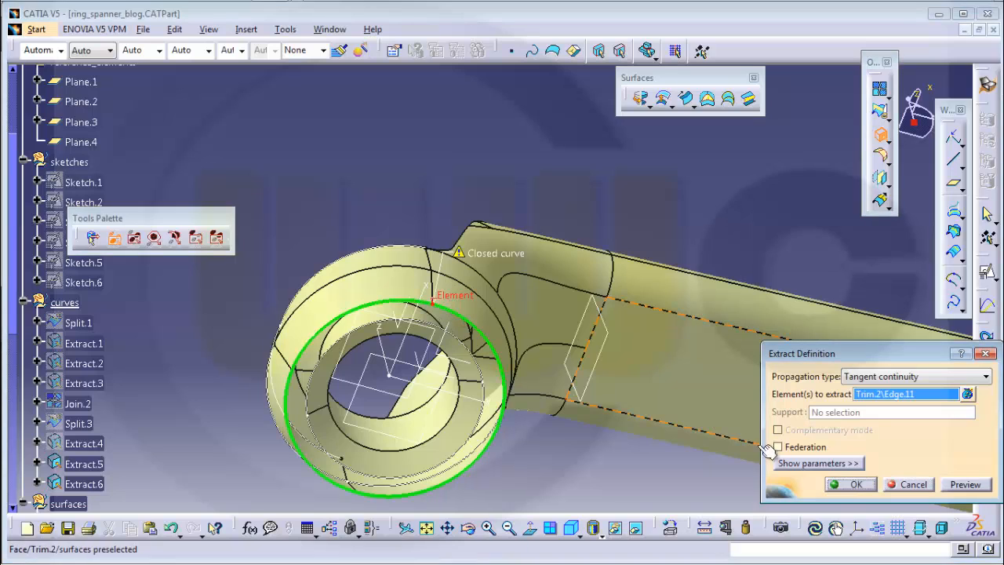
{"action": "left_click", "coordinate": [854, 484]}
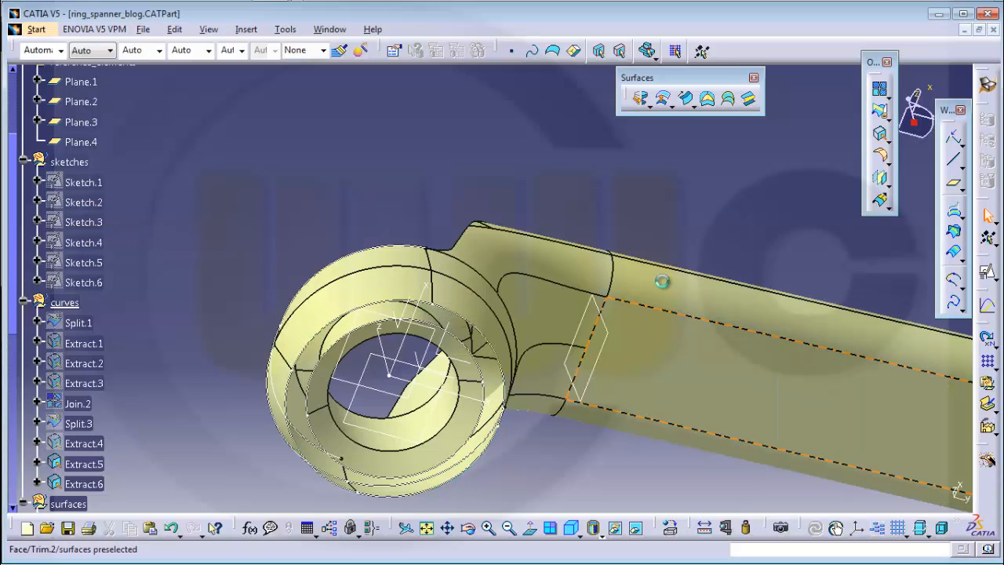
Create a blend surface from Extract.5 as first curve to Extract.6 as second curve, without supports
{"action": "left_click", "coordinate": [749, 102]}
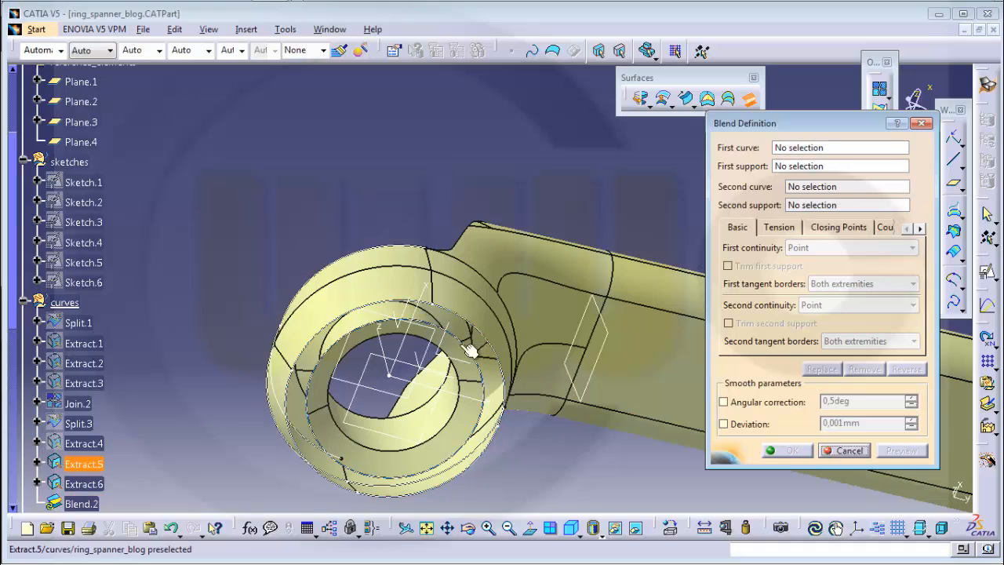
{"action": "left_click", "coordinate": [471, 347]}
{"action": "left_click", "coordinate": [473, 322]}
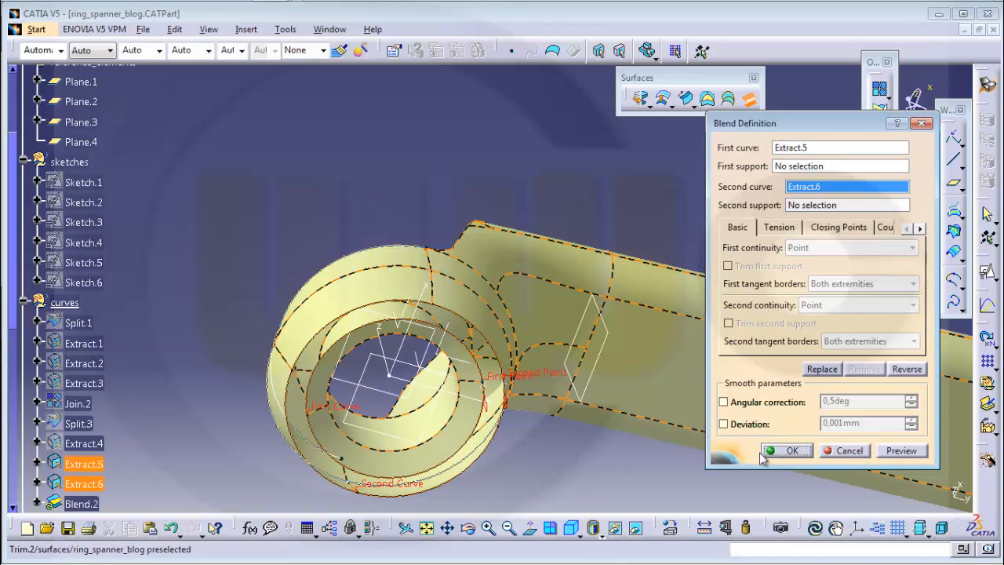
{"action": "left_click", "coordinate": [792, 451]}
Define PartBody as the work object and switch to the Part Design workbench
{"action": "middle_click_drag", "start_coordinate": [547, 350], "coordinate": [675, 318]}
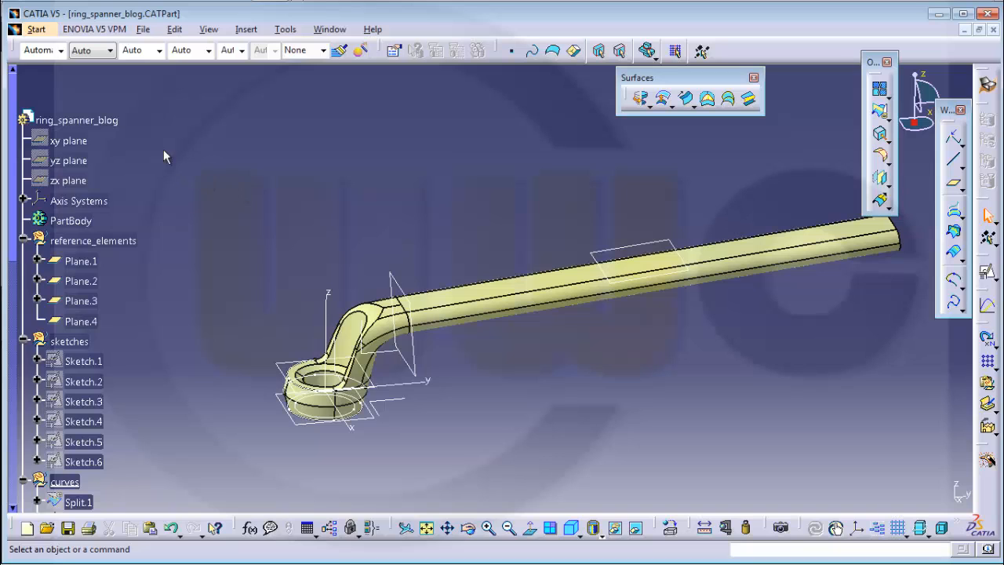
{"action": "scroll", "coordinate": [76, 106], "scroll_direction": "up", "scroll_amount": 2}
{"action": "right_click", "coordinate": [68, 264]}
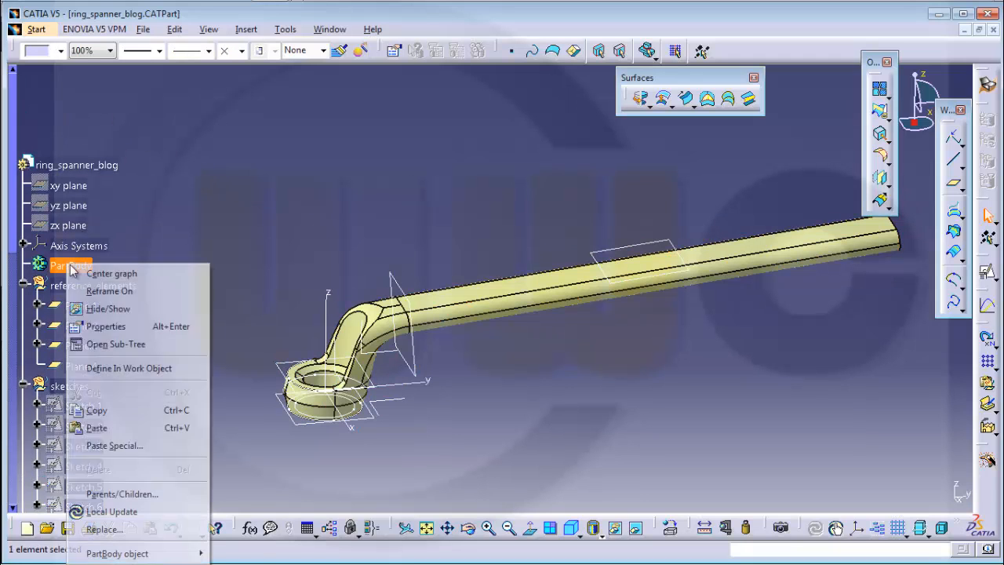
{"action": "key", "text": "Escape"}
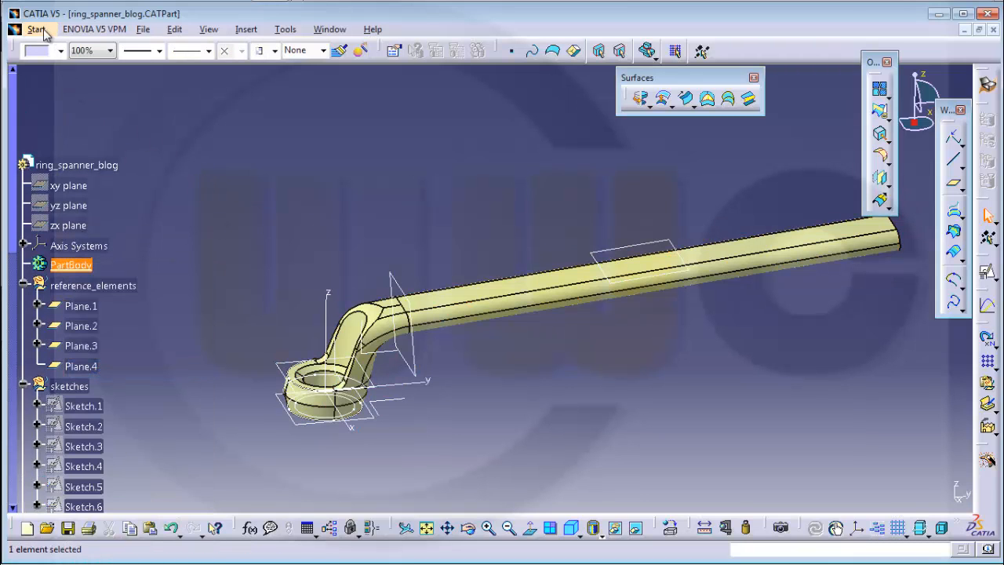
{"action": "left_click", "coordinate": [40, 30]}
{"action": "left_click", "coordinate": [62, 99]}
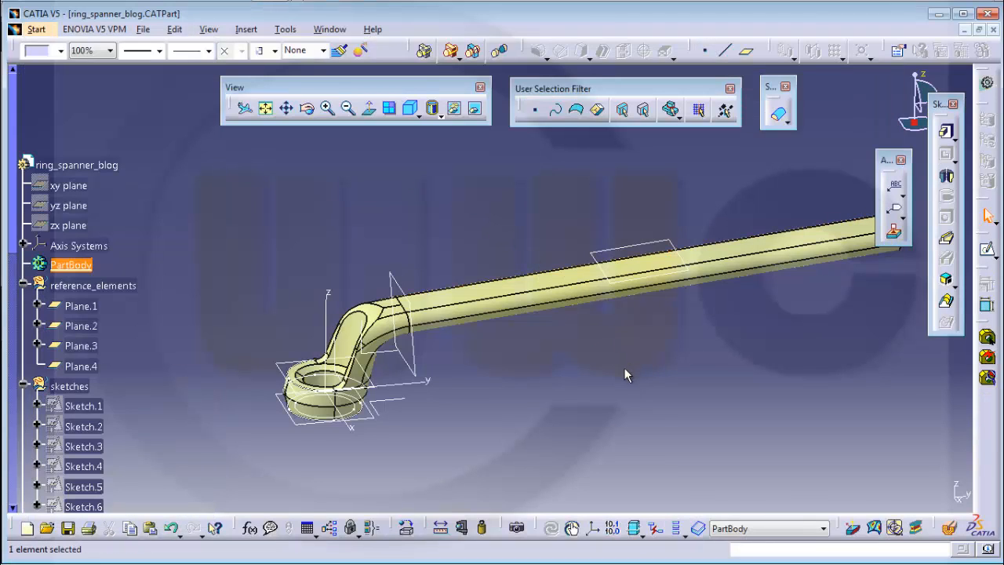
Turn the trimmed spanner surface Trim.2 into a solid with Close Surface
{"action": "left_click", "coordinate": [786, 123]}
{"action": "left_click", "coordinate": [832, 135]}
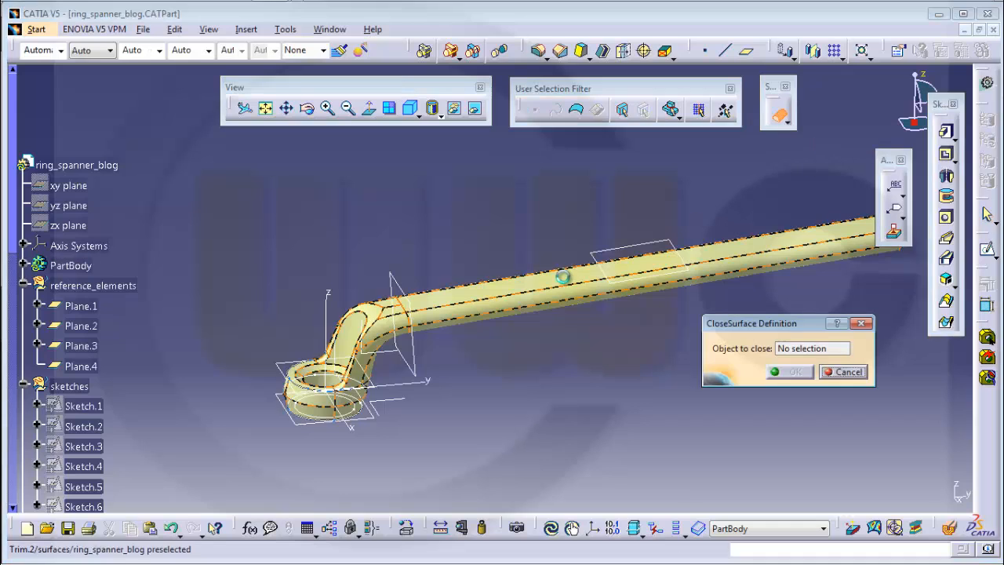
{"action": "left_click", "coordinate": [596, 297]}
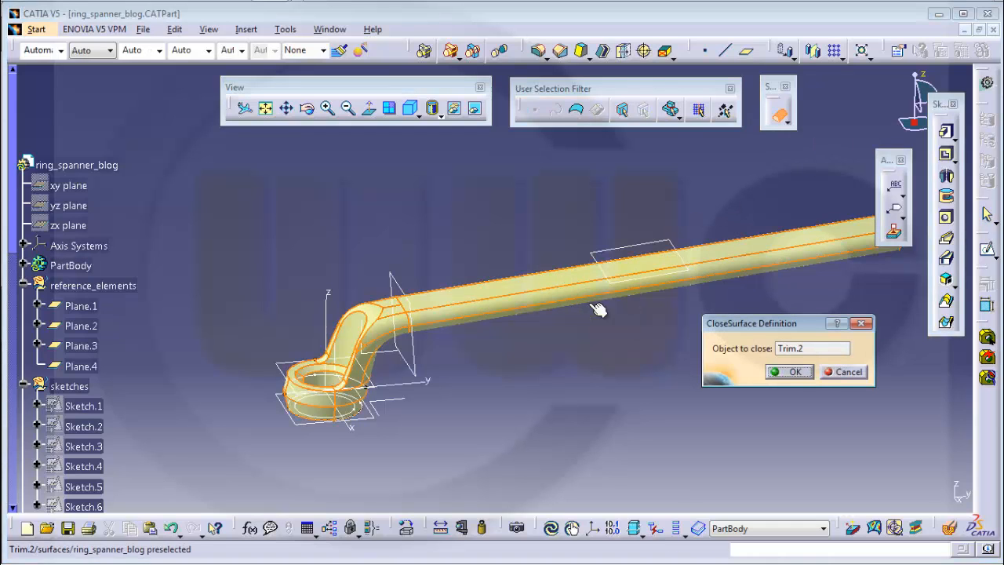
{"action": "left_click", "coordinate": [794, 371]}
Hide the surfaces geometrical set so only the solid body is displayed
{"action": "scroll", "coordinate": [131, 373], "scroll_direction": "down", "scroll_amount": 3}
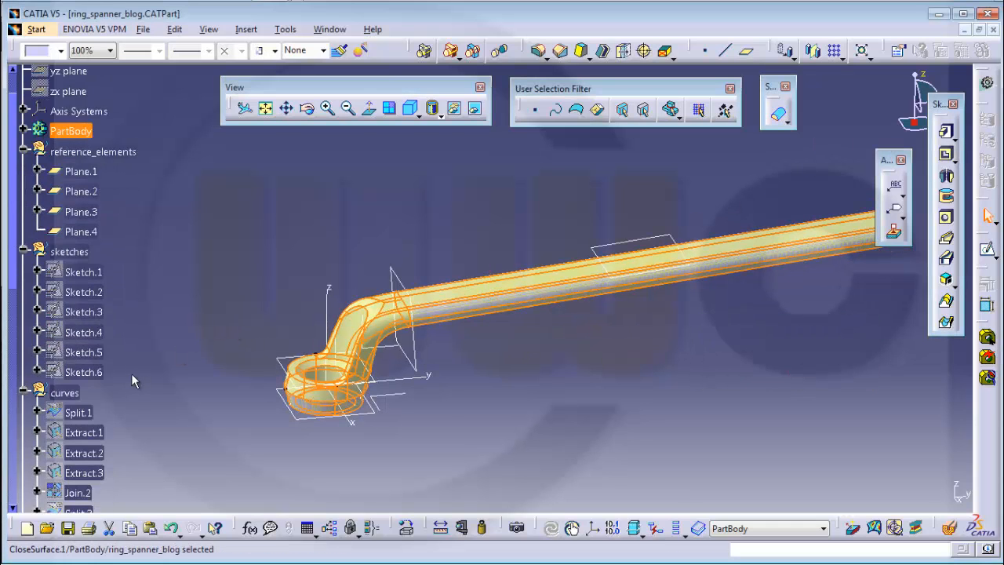
{"action": "scroll", "coordinate": [131, 373], "scroll_direction": "down", "scroll_amount": 4}
{"action": "left_click", "coordinate": [87, 386]}
{"action": "right_click", "coordinate": [90, 382]}
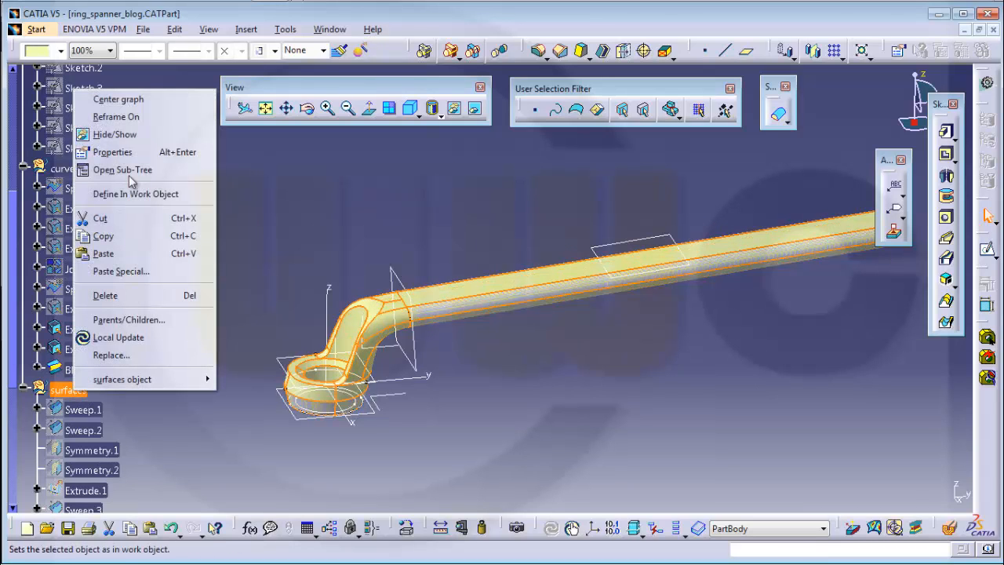
{"action": "left_click", "coordinate": [131, 136]}
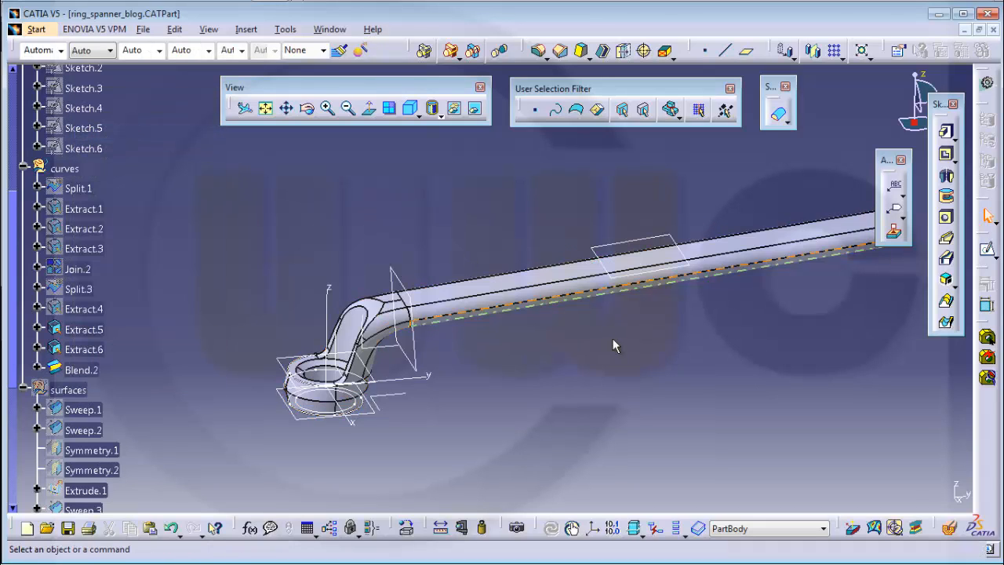
Switch back to the Generative Shape Design workbench
{"action": "middle_click_drag", "start_coordinate": [611, 343], "coordinate": [522, 372]}
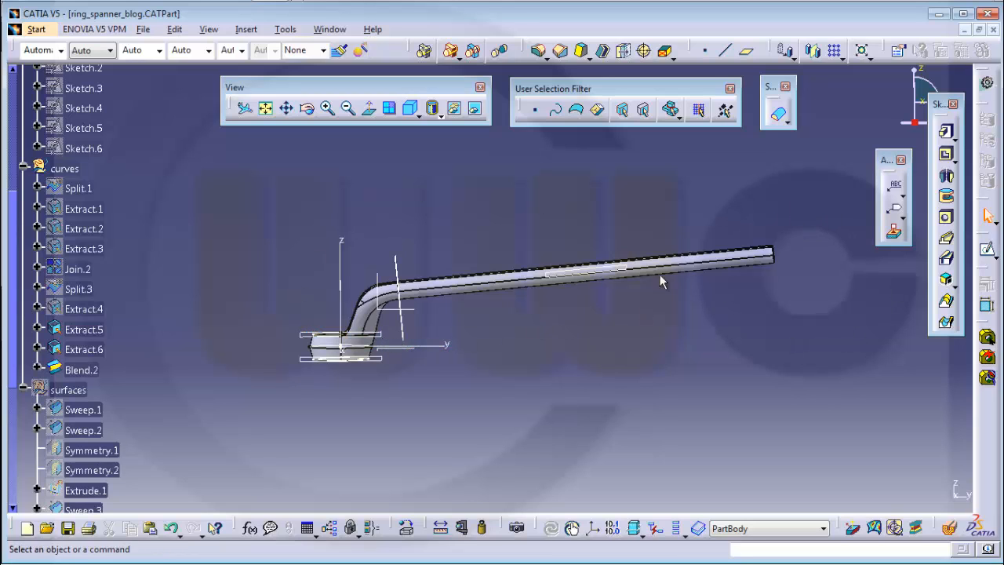
{"action": "mouse_move", "coordinate": [579, 334]}
{"action": "middle_mouse_down"}
{"action": "mouse_move", "coordinate": [587, 269]}
{"action": "mouse_move", "coordinate": [576, 225]}
{"action": "mouse_move", "coordinate": [599, 298]}
{"action": "mouse_move", "coordinate": [588, 314]}
{"action": "mouse_move", "coordinate": [562, 319]}
{"action": "mouse_move", "coordinate": [566, 329]}
{"action": "middle_mouse_up"}
{"action": "middle_click_drag", "start_coordinate": [744, 335], "coordinate": [621, 300]}
{"action": "middle_click_drag", "start_coordinate": [519, 295], "coordinate": [561, 292]}
{"action": "scroll", "coordinate": [112, 171], "scroll_direction": "up", "scroll_amount": 6}
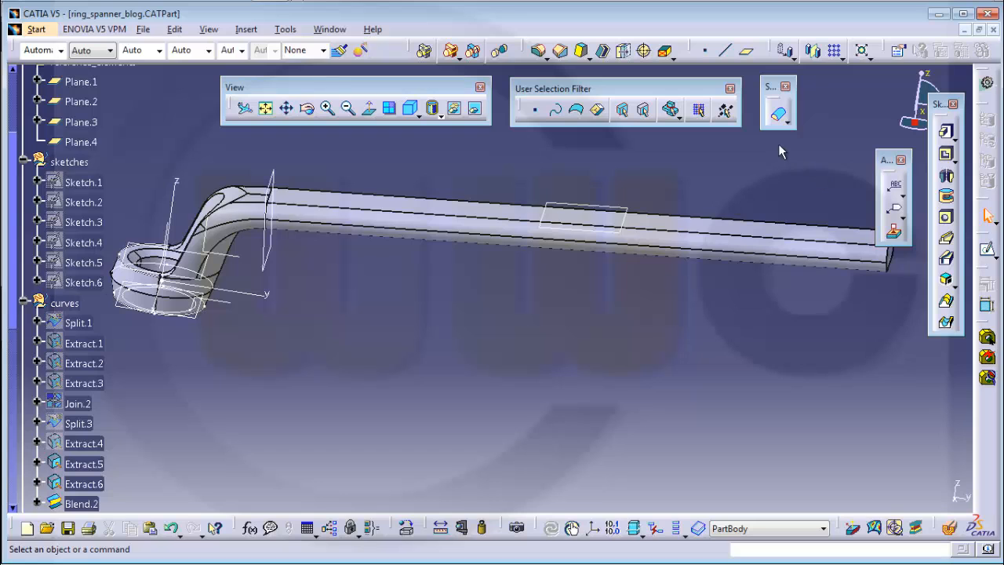
{"action": "left_click", "coordinate": [31, 30]}
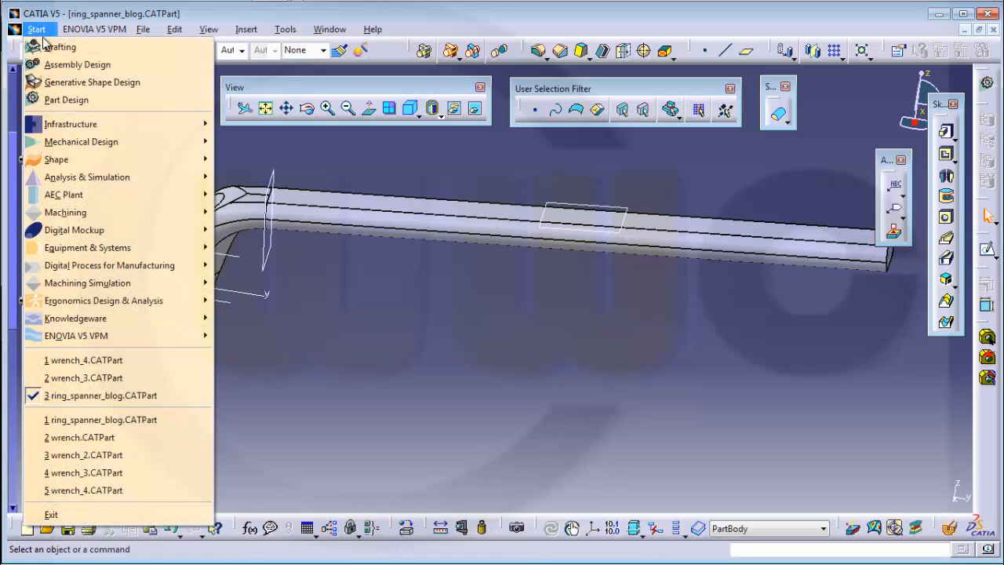
{"action": "left_click", "coordinate": [107, 83]}
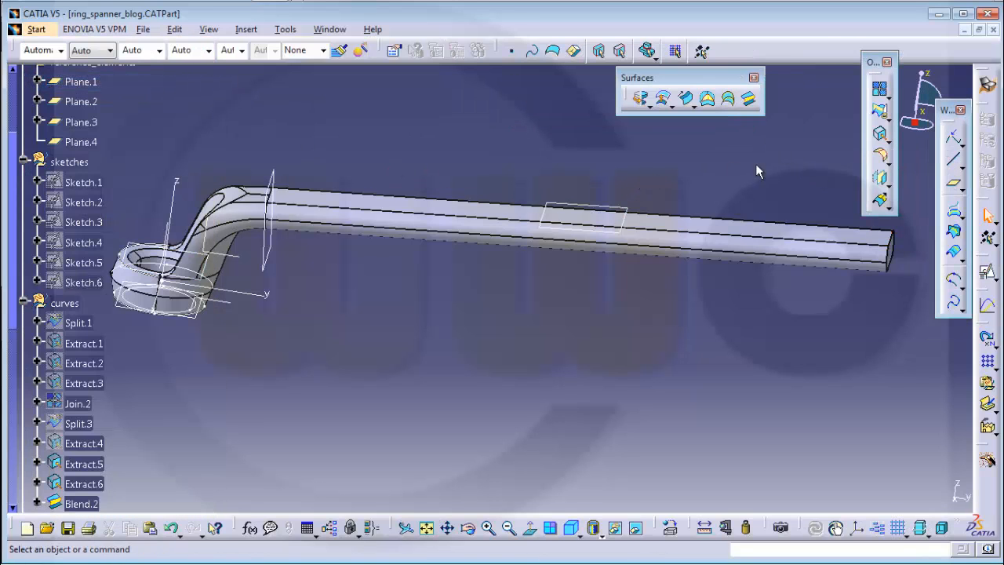
Create a plane normal to the curve Sketch.2 at its default middle point
{"action": "left_click", "coordinate": [955, 186]}
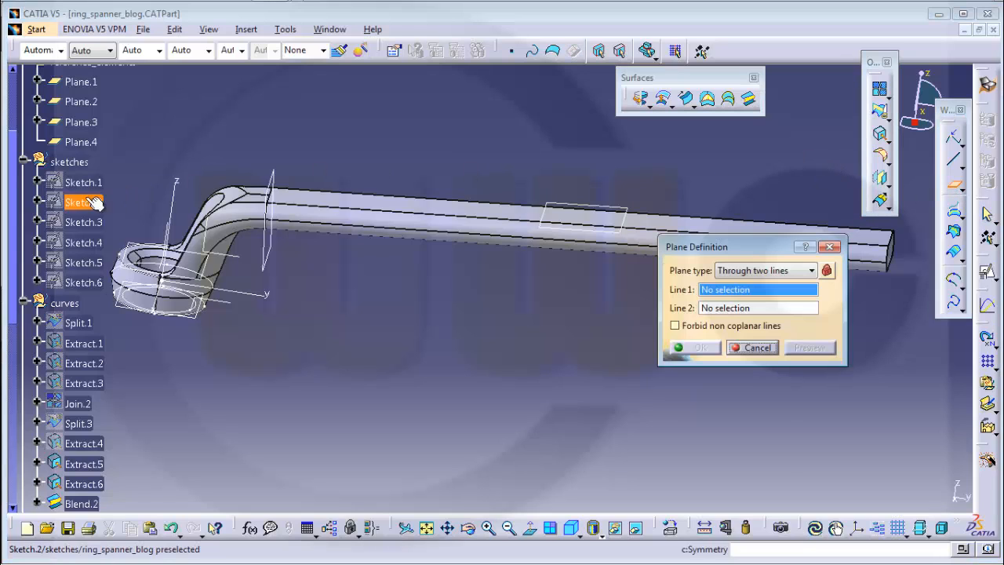
{"action": "left_click", "coordinate": [812, 271]}
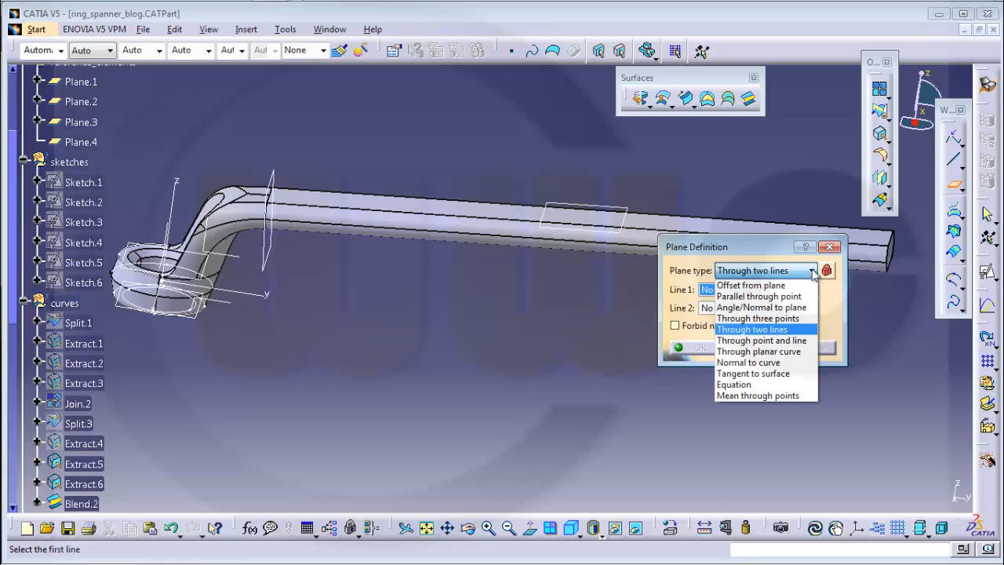
{"action": "left_click", "coordinate": [729, 359]}
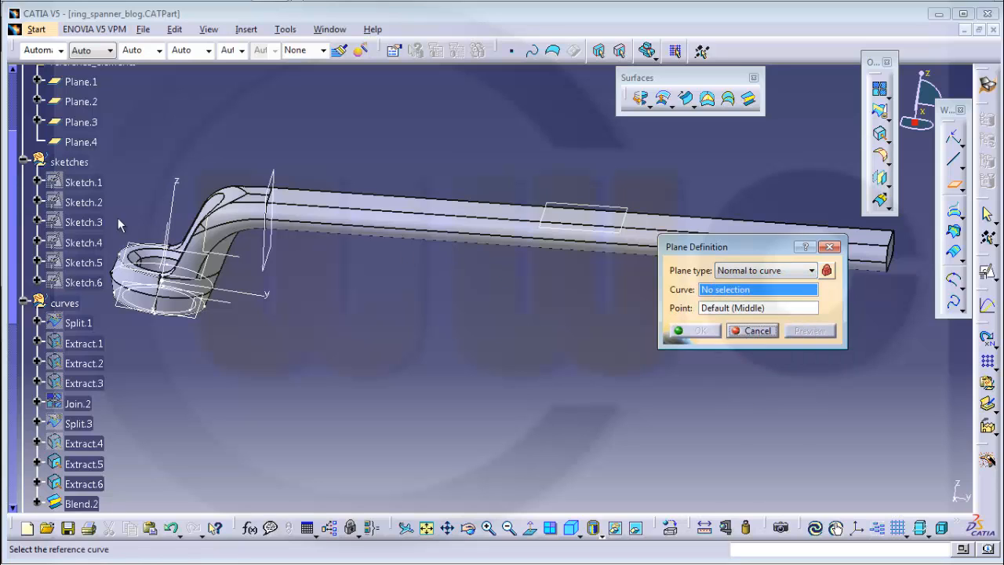
{"action": "left_click", "coordinate": [79, 203]}
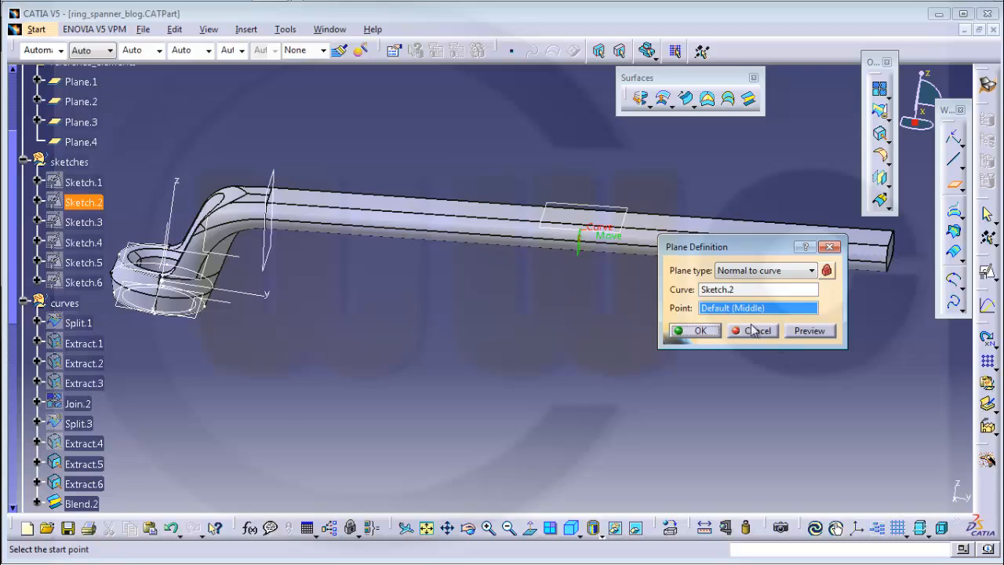
{"action": "left_click", "coordinate": [699, 331]}
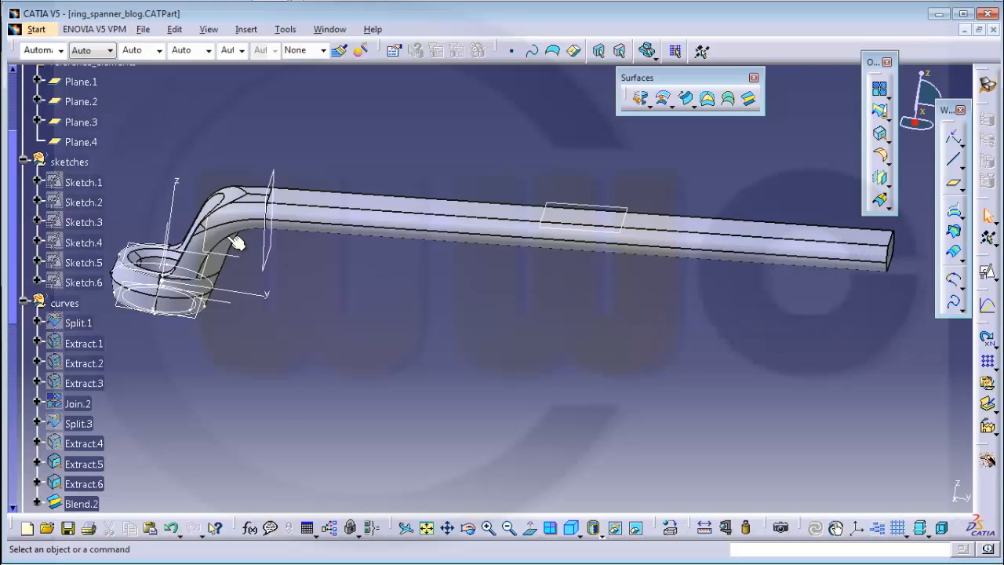
Move Plane.5 from the surfaces set to the reference_elements geometrical set
{"action": "scroll", "coordinate": [145, 244], "scroll_direction": "up", "scroll_amount": 2}
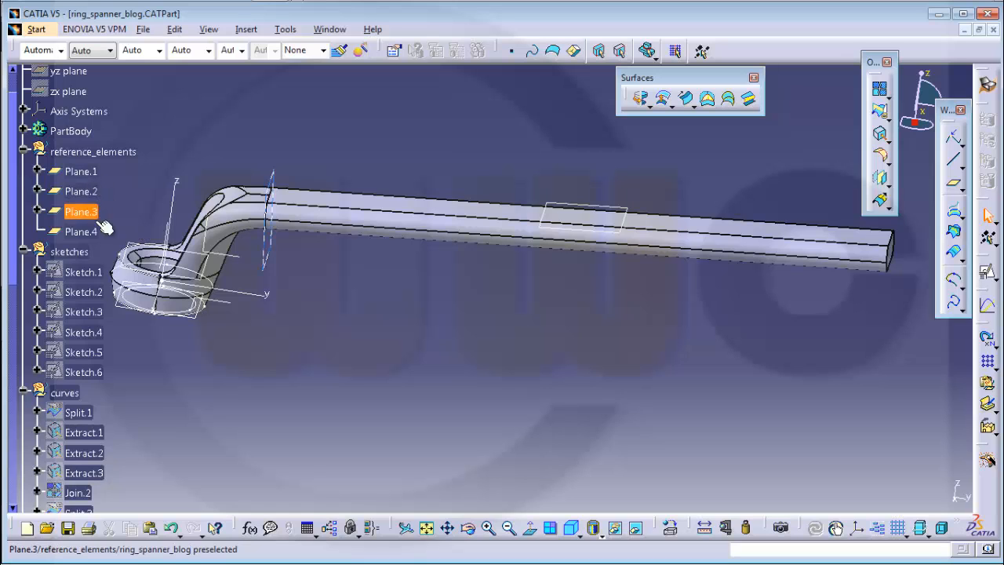
{"action": "scroll", "coordinate": [95, 228], "scroll_direction": "down", "scroll_amount": 12}
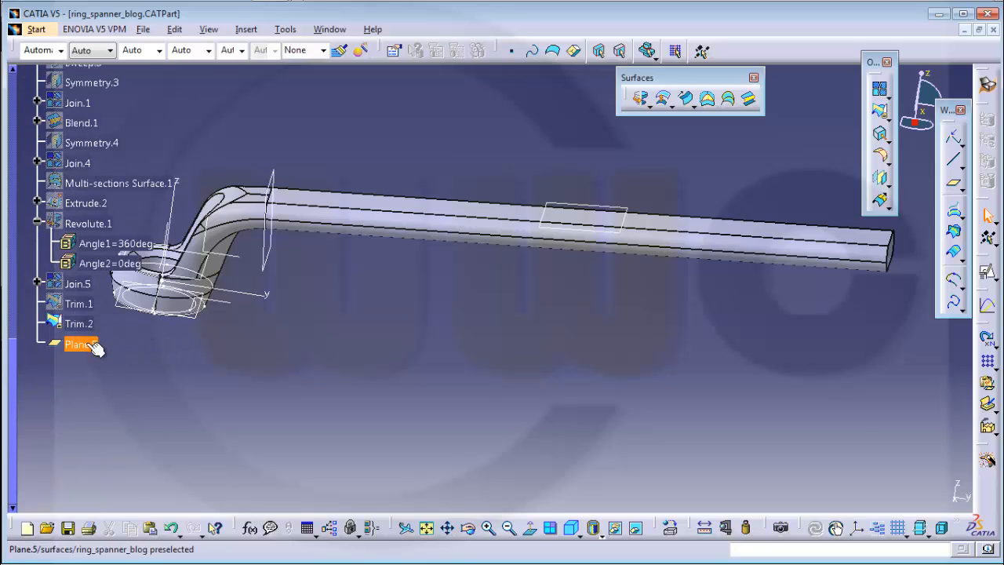
{"action": "right_click", "coordinate": [88, 343]}
{"action": "mouse_move", "coordinate": [137, 332]}
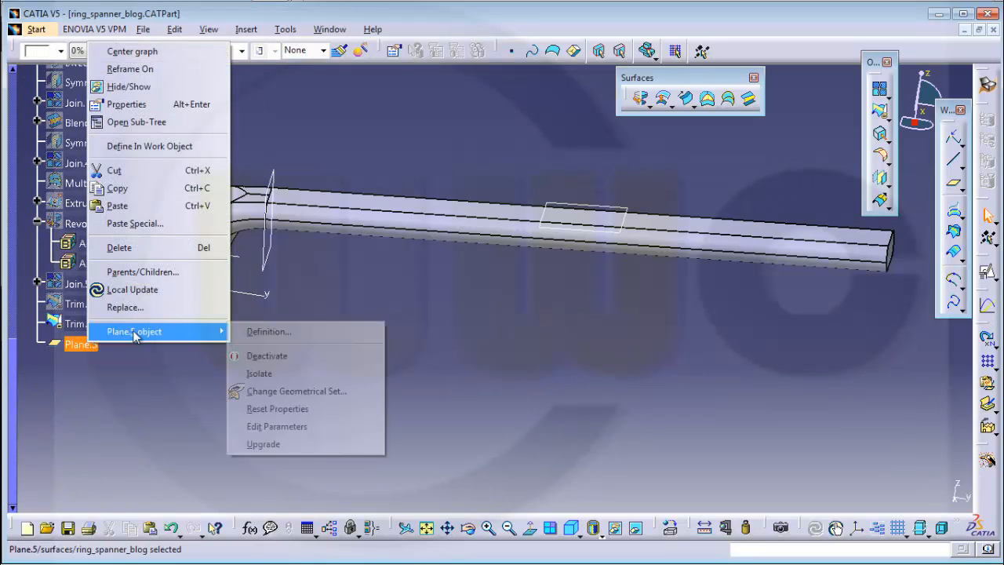
{"action": "left_click", "coordinate": [296, 391]}
{"action": "left_click", "coordinate": [949, 421]}
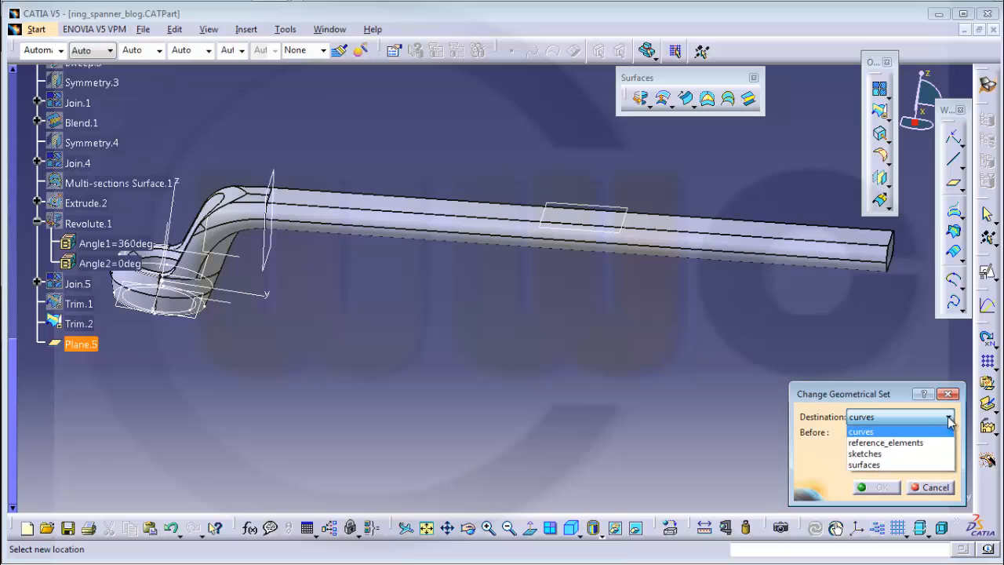
{"action": "left_click", "coordinate": [911, 439]}
{"action": "left_click", "coordinate": [880, 487]}
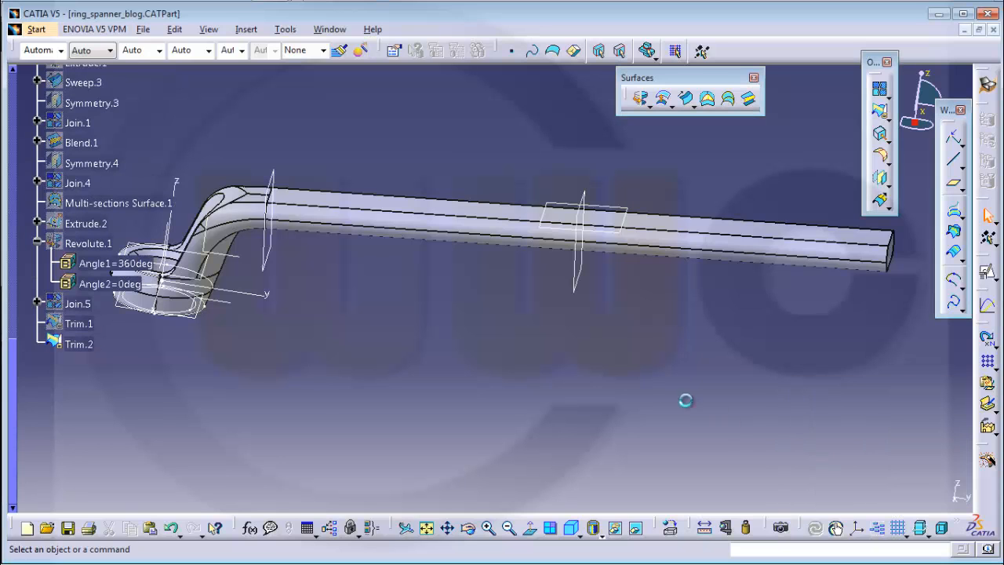
Create the intersection line between Plane.5 and Plane.4 at the middle of the handle
{"action": "middle_click_drag", "start_coordinate": [685, 401], "coordinate": [576, 396]}
{"action": "middle_click_drag", "start_coordinate": [574, 278], "coordinate": [412, 203]}
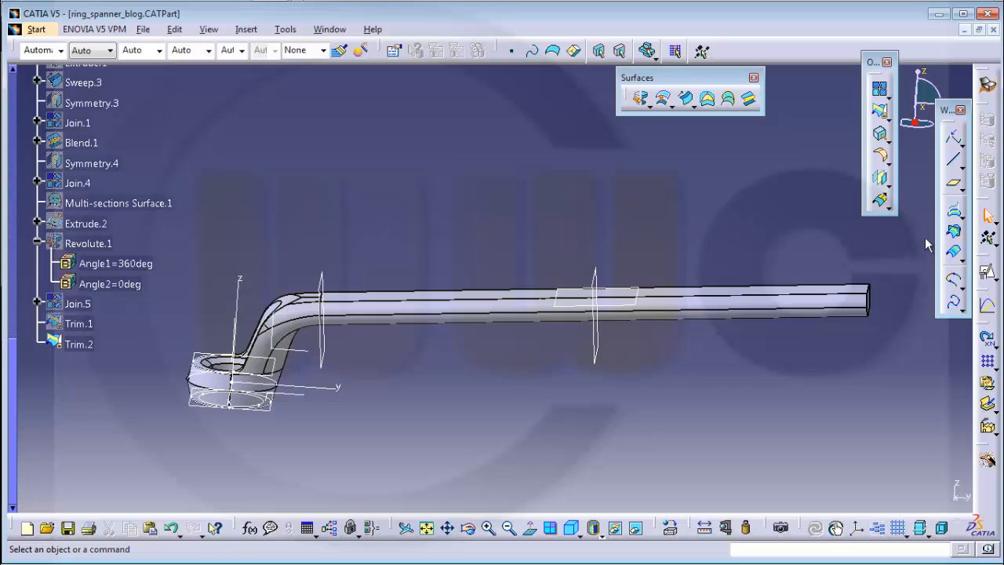
{"action": "left_click", "coordinate": [954, 231]}
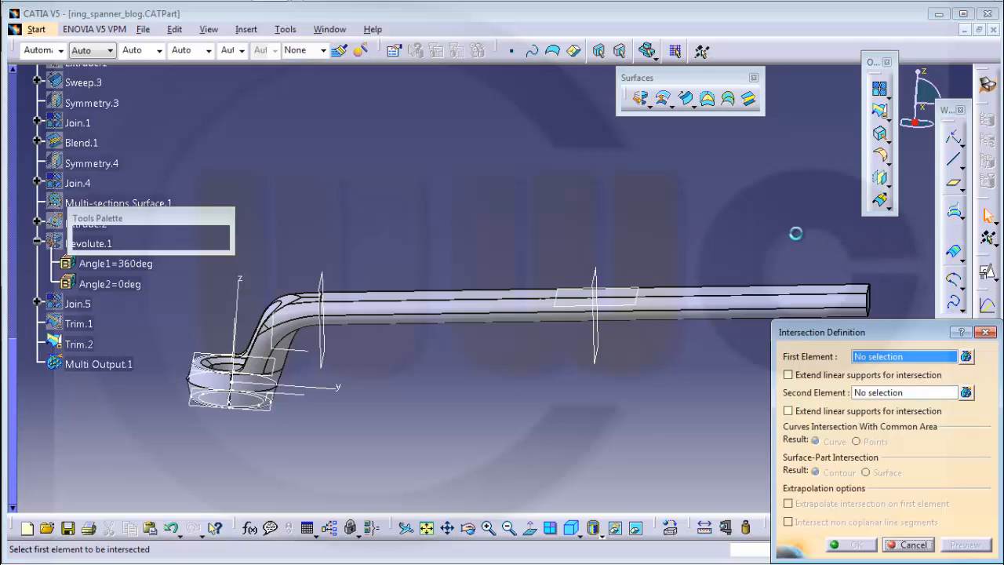
{"action": "left_click", "coordinate": [598, 278]}
{"action": "left_click", "coordinate": [620, 312]}
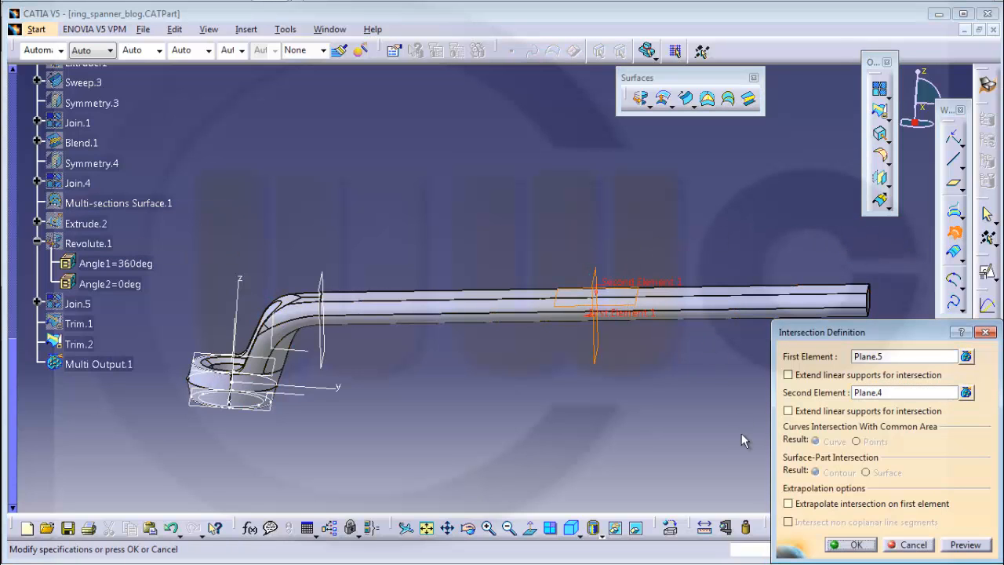
{"action": "left_click", "coordinate": [851, 544]}
Switch to the Part Design workbench
{"action": "middle_click_drag", "start_coordinate": [612, 414], "coordinate": [610, 390]}
{"action": "middle_click_drag", "start_coordinate": [560, 333], "coordinate": [576, 362]}
{"action": "middle_click_drag", "start_coordinate": [452, 316], "coordinate": [540, 297]}
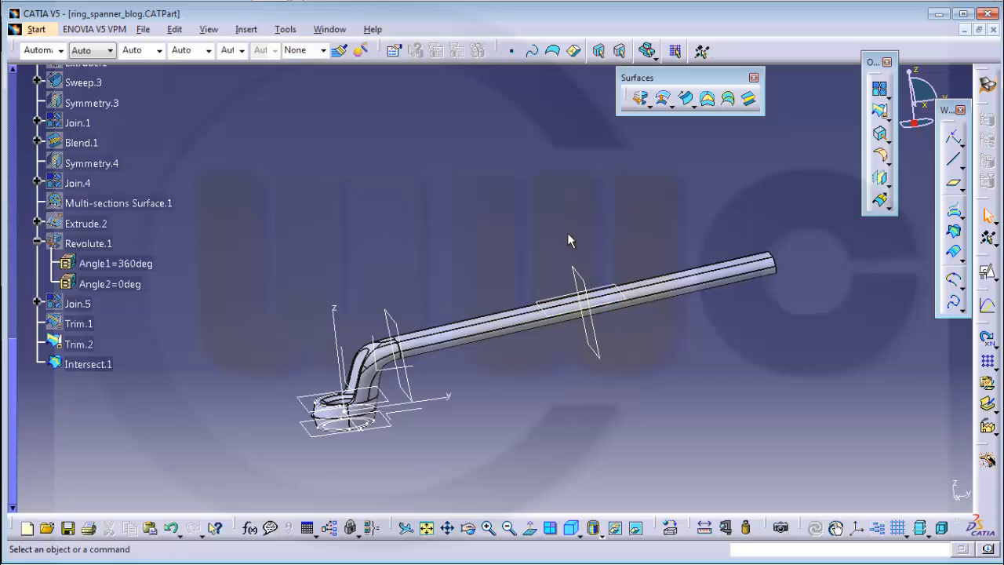
{"action": "middle_click_drag", "start_coordinate": [567, 240], "coordinate": [567, 250]}
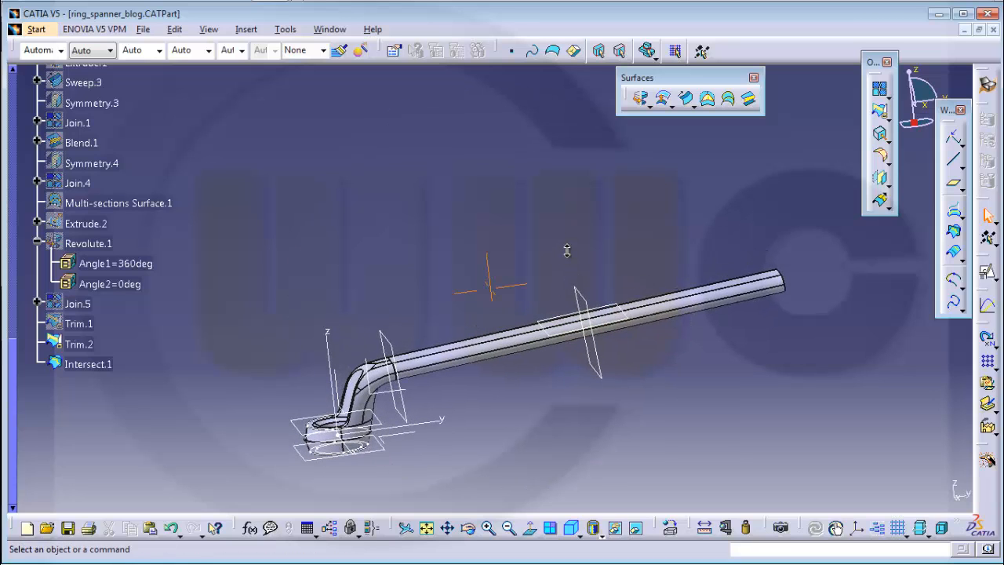
{"action": "left_click", "coordinate": [37, 29]}
{"action": "left_click", "coordinate": [66, 101]}
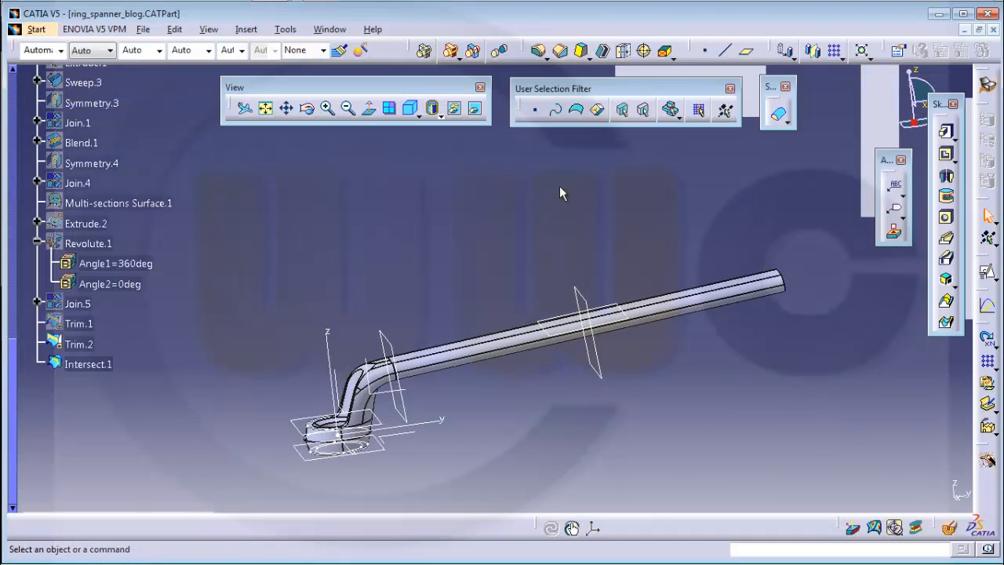
Create a complete-crown circular pattern of the current solid with 2 instances, using Intersect.1 as the reference element
{"action": "left_click", "coordinate": [843, 59]}
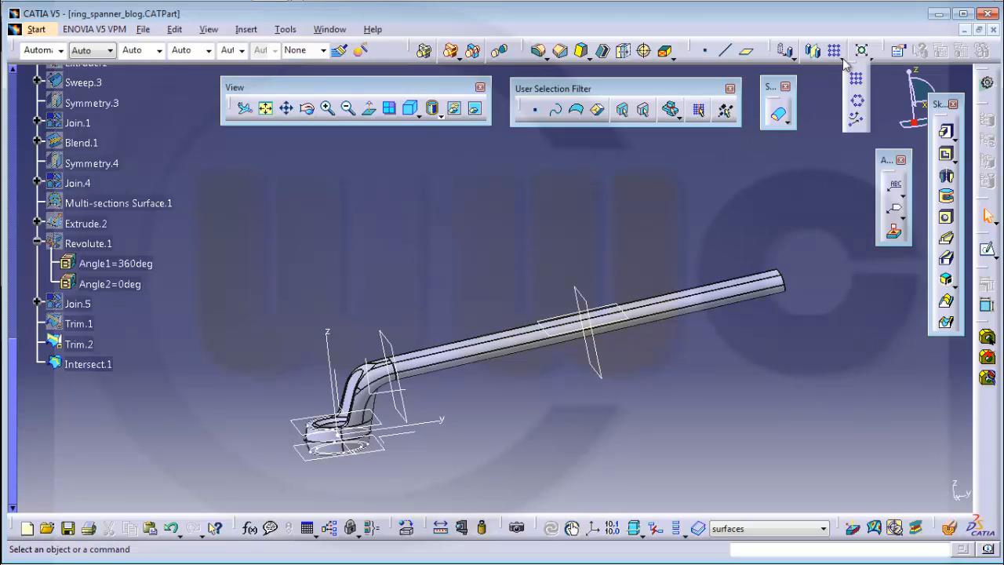
{"action": "left_click", "coordinate": [856, 99]}
{"action": "left_click", "coordinate": [657, 322]}
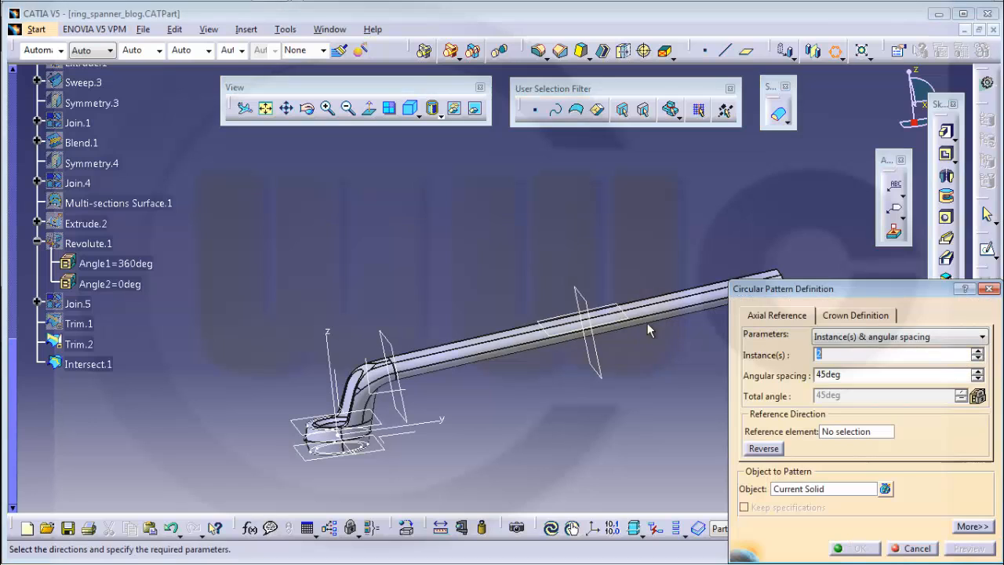
{"action": "left_click", "coordinate": [981, 337]}
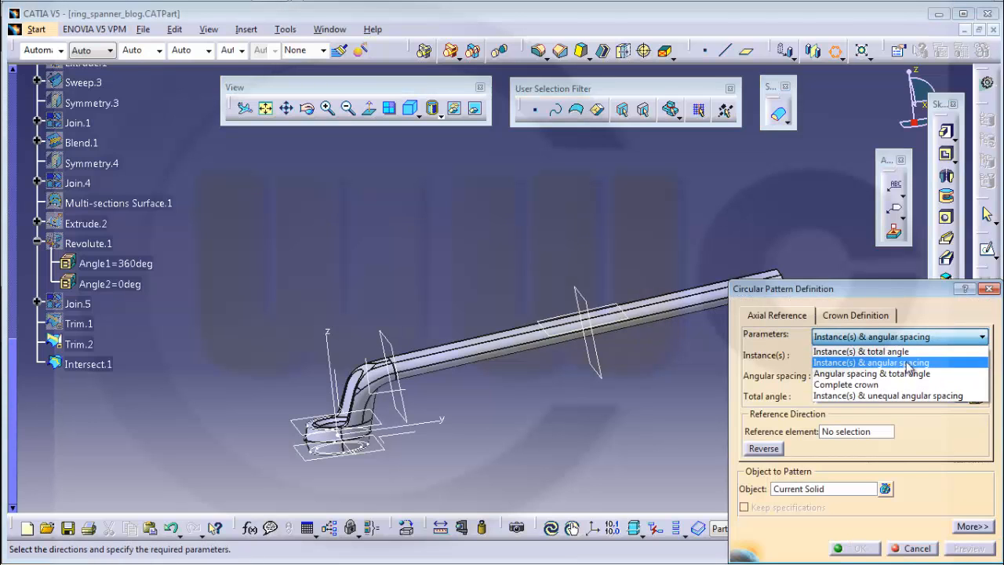
{"action": "left_click", "coordinate": [895, 385]}
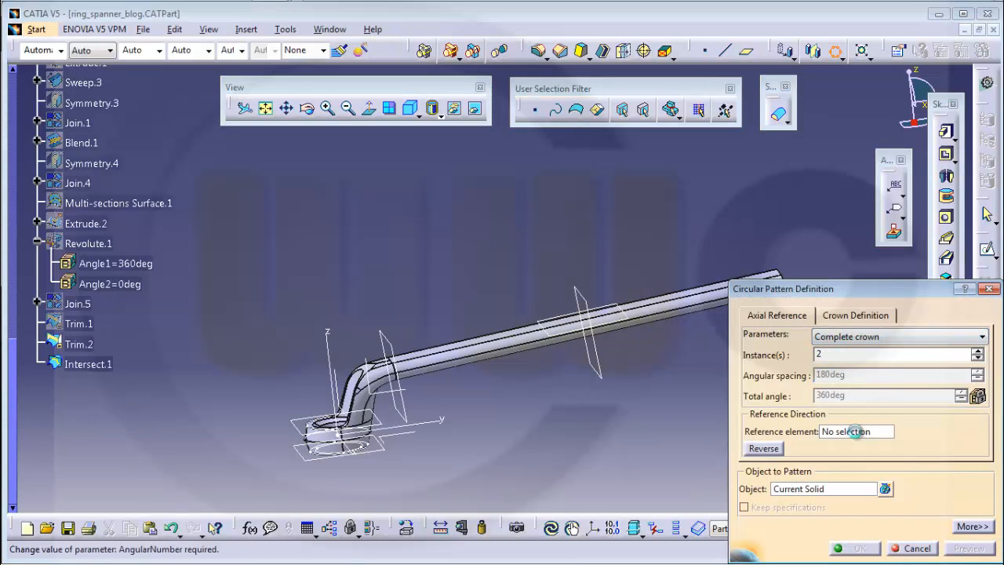
{"action": "left_click", "coordinate": [855, 432]}
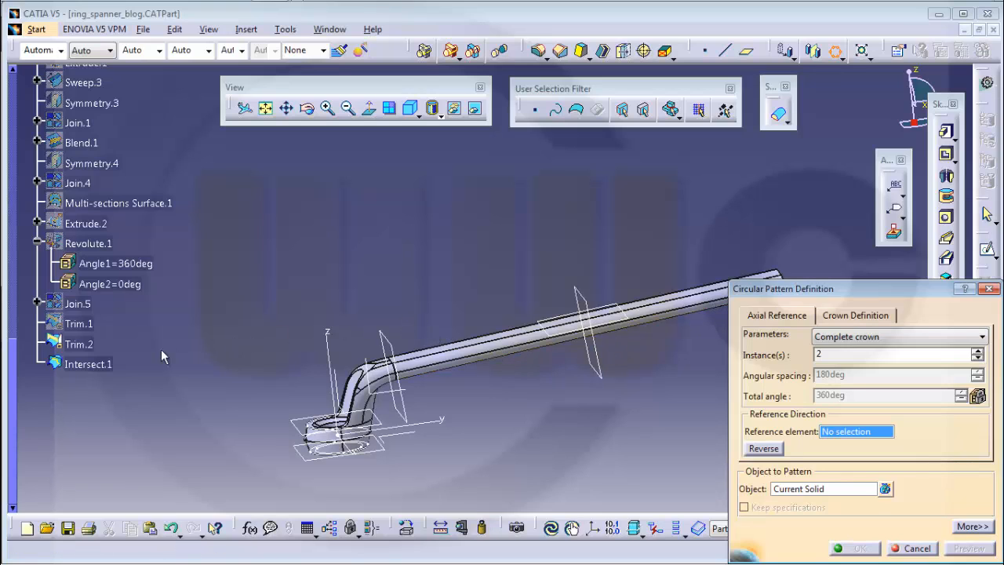
{"action": "left_click", "coordinate": [92, 363]}
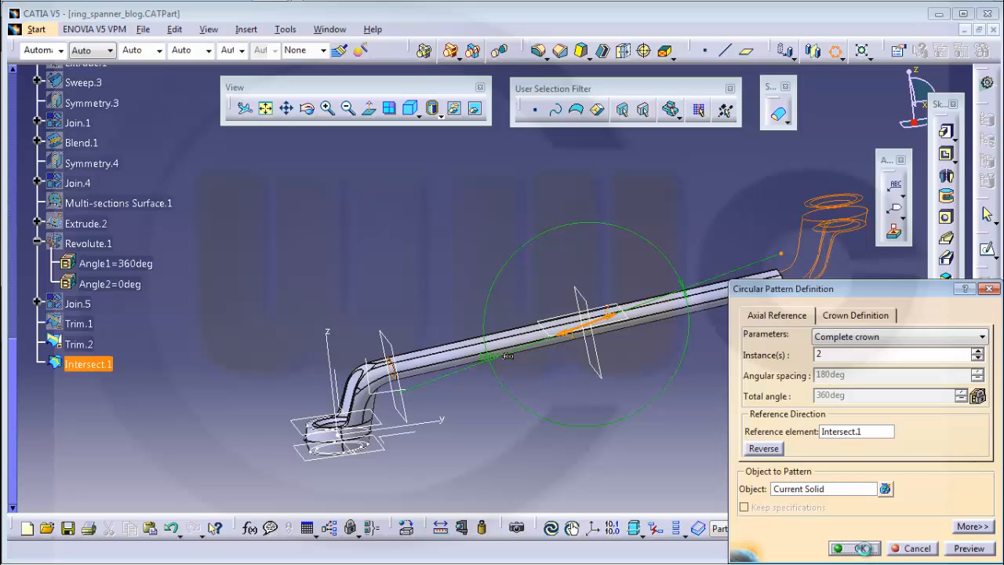
Move Intersect.1 from the surfaces set to the reference_elements geometrical set
{"action": "right_click", "coordinate": [86, 367]}
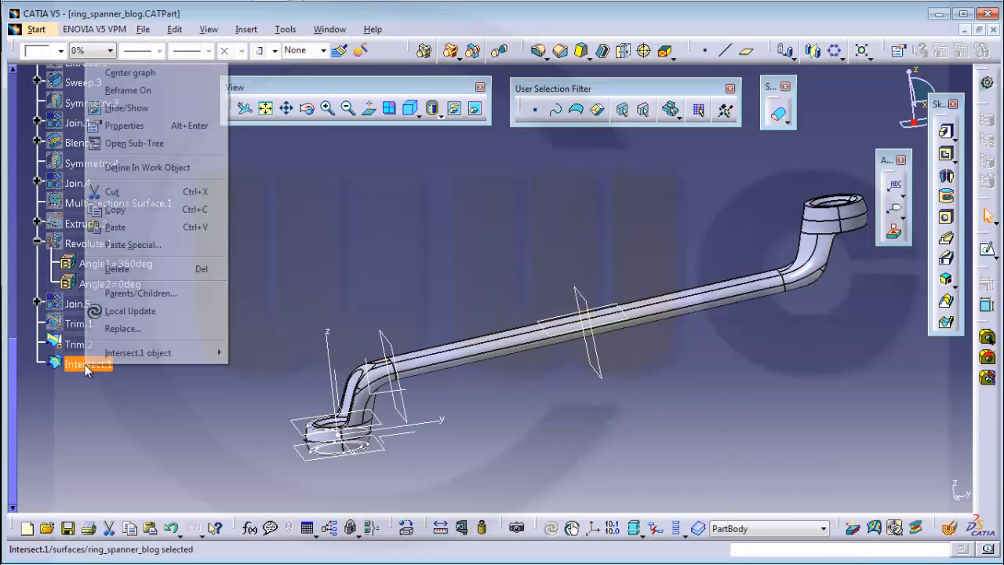
{"action": "mouse_move", "coordinate": [139, 358]}
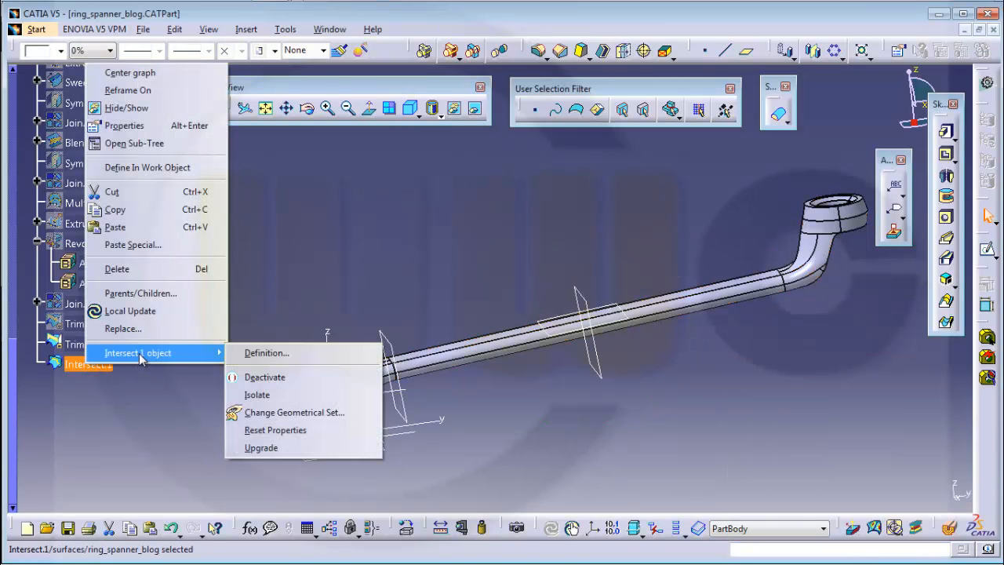
{"action": "left_click", "coordinate": [290, 412]}
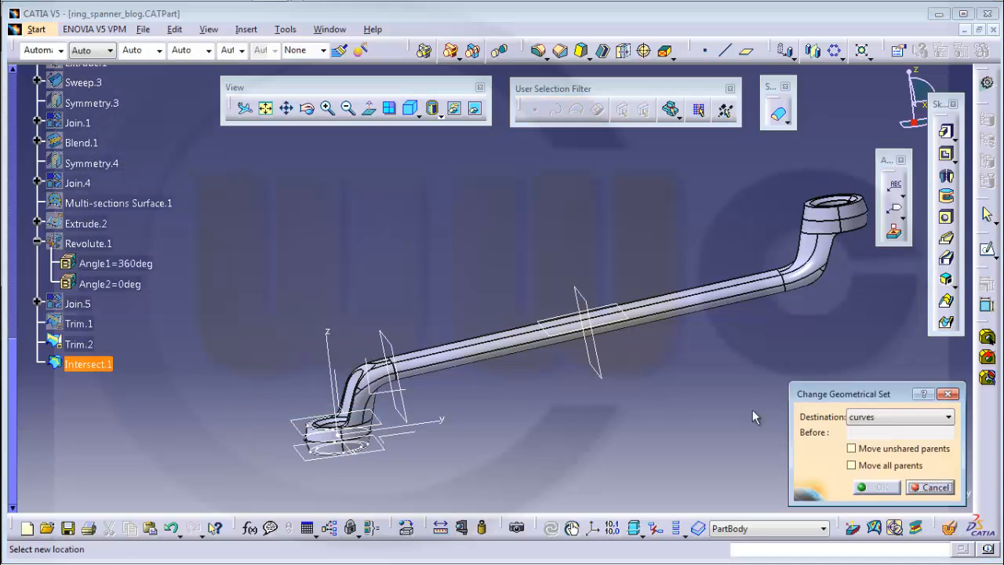
{"action": "left_click", "coordinate": [948, 417]}
{"action": "left_click", "coordinate": [902, 444]}
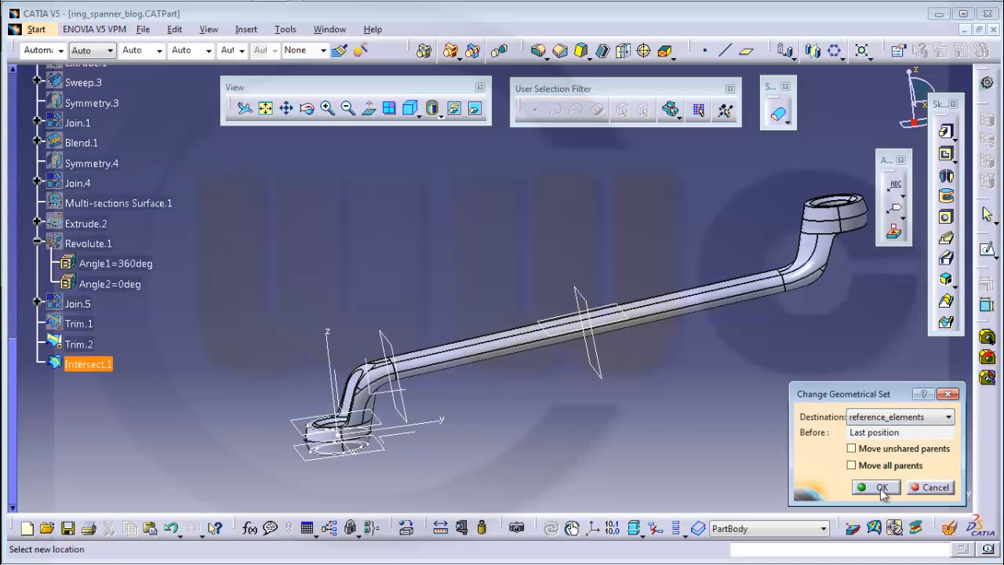
{"action": "left_click", "coordinate": [877, 487]}
Define the sketches geometrical set as the in-work object and start a sketch on Plane.4
{"action": "mouse_move", "coordinate": [637, 260]}
{"action": "middle_mouse_down"}
{"action": "mouse_move", "coordinate": [645, 277]}
{"action": "mouse_move", "coordinate": [589, 293]}
{"action": "mouse_move", "coordinate": [572, 255]}
{"action": "mouse_move", "coordinate": [482, 232]}
{"action": "mouse_move", "coordinate": [601, 396]}
{"action": "middle_mouse_up"}
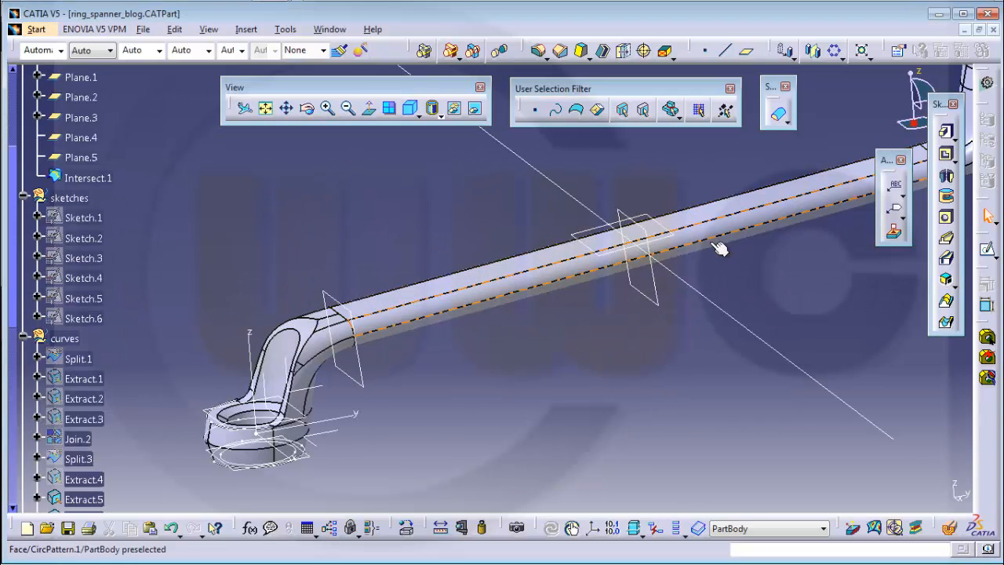
{"action": "right_click", "coordinate": [70, 198]}
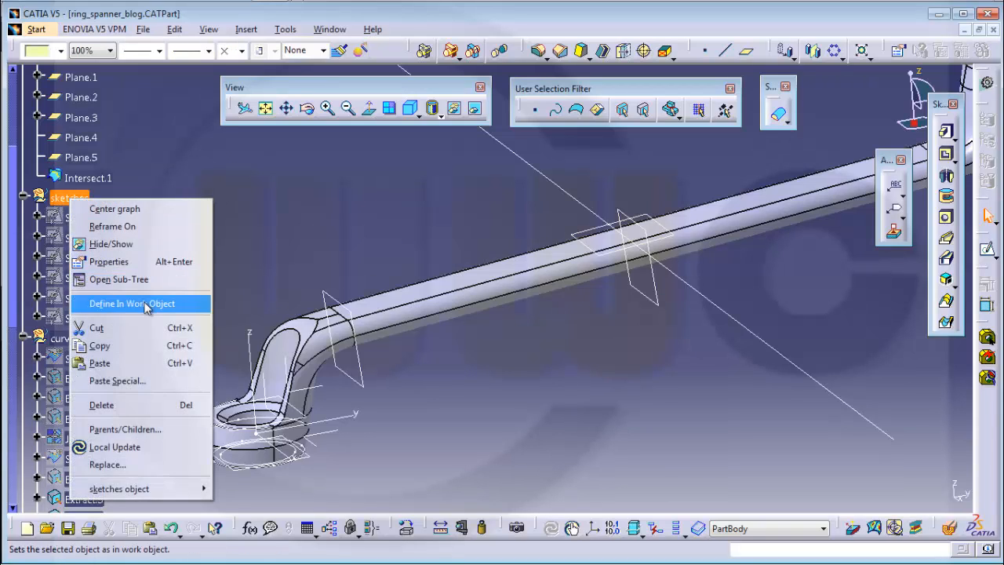
{"action": "left_click", "coordinate": [146, 305]}
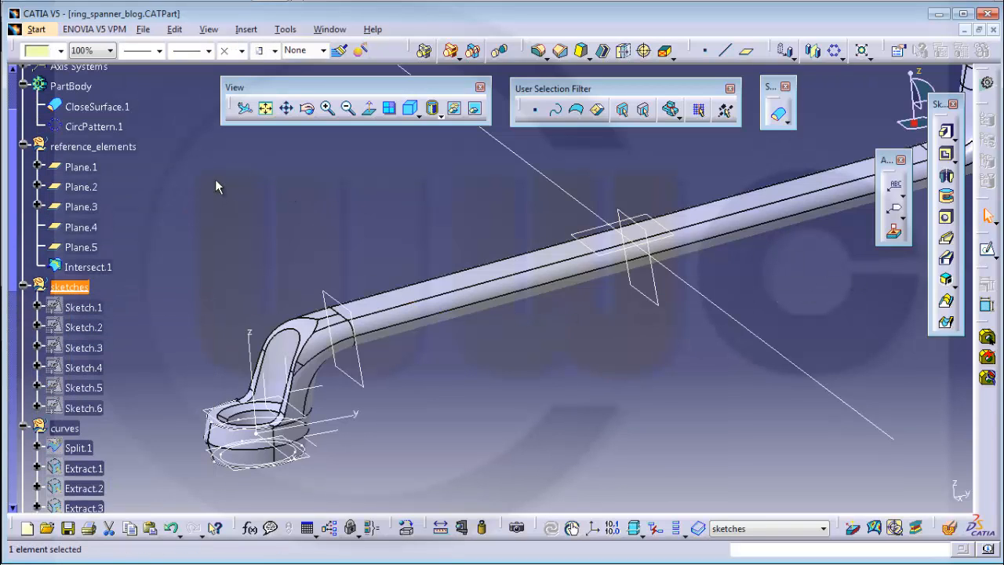
{"action": "left_click", "coordinate": [987, 250]}
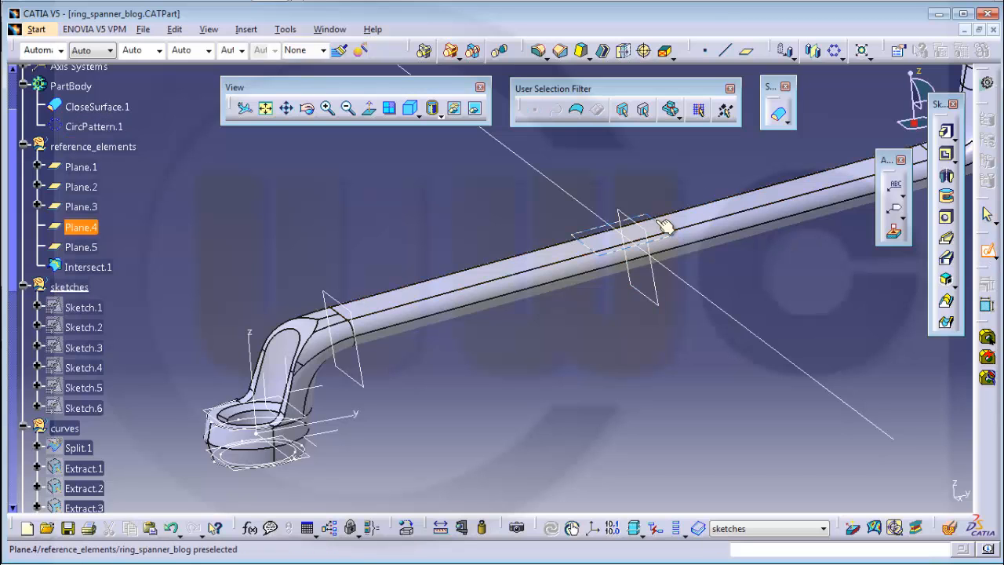
{"action": "left_click", "coordinate": [657, 231]}
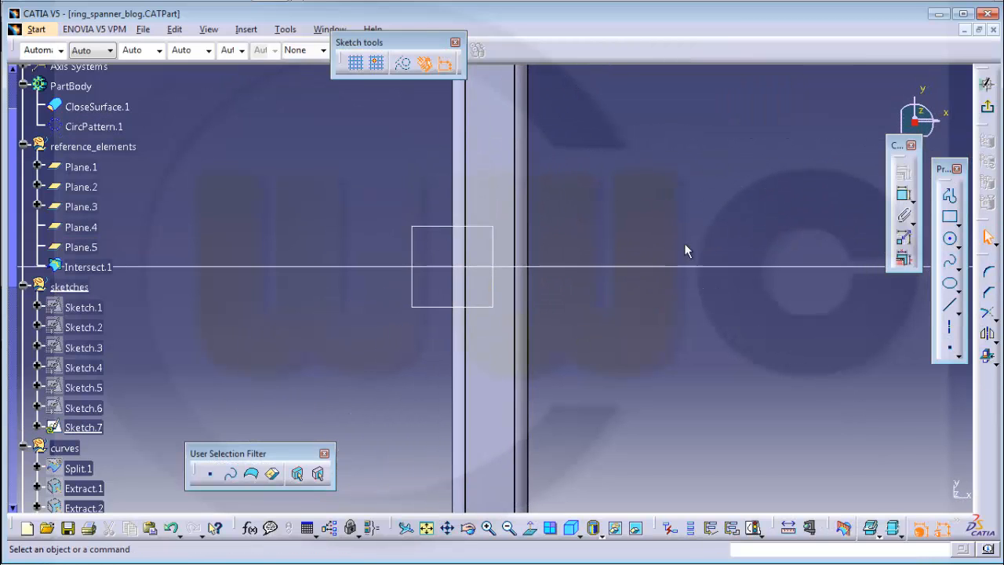
Sketch a rectangle about 43 mm wide and 85 mm long across the middle of the handle
{"action": "left_click", "coordinate": [950, 216]}
{"action": "left_click", "coordinate": [428, 142]}
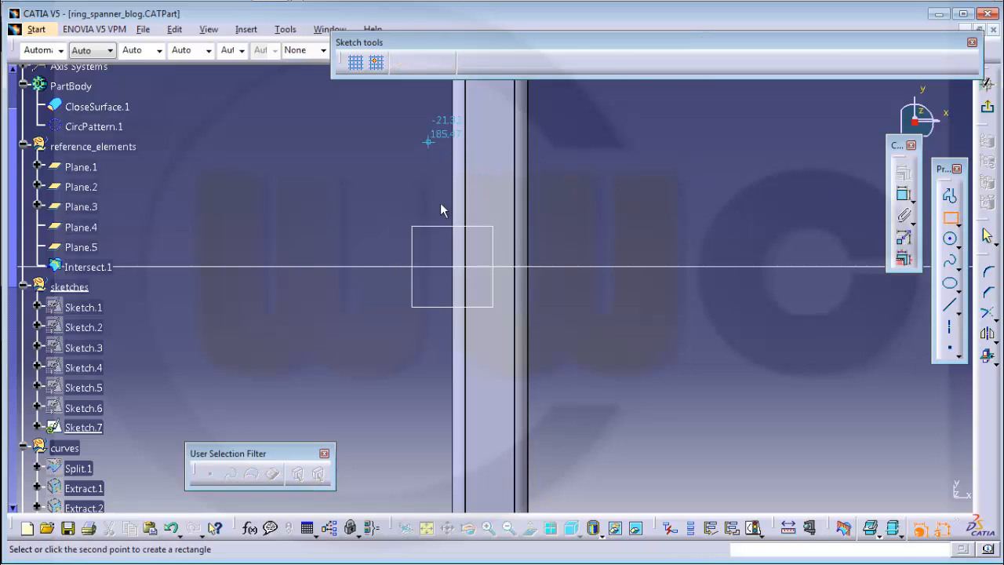
{"action": "left_click", "coordinate": [551, 388]}
{"action": "left_click", "coordinate": [639, 167]}
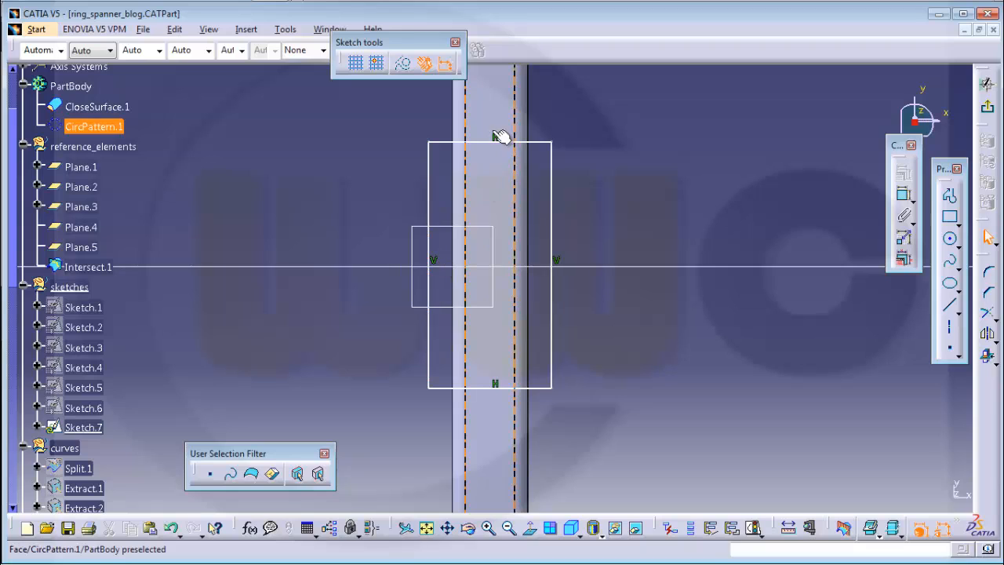
Constrain the rectangle's two vertical sides to be symmetric about the vertical axis through the ring's centre
{"action": "left_click", "coordinate": [903, 193]}
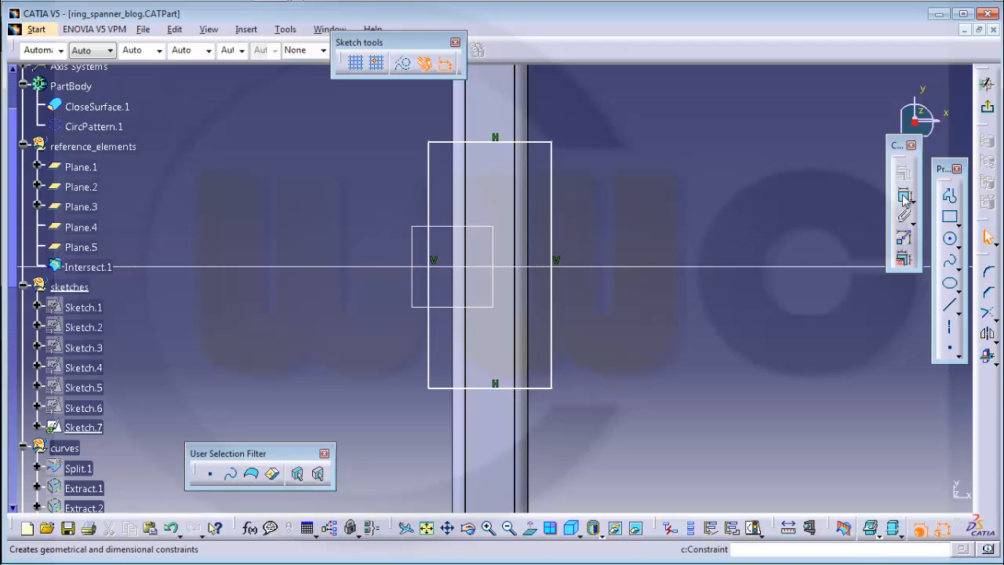
{"action": "left_click", "coordinate": [432, 185]}
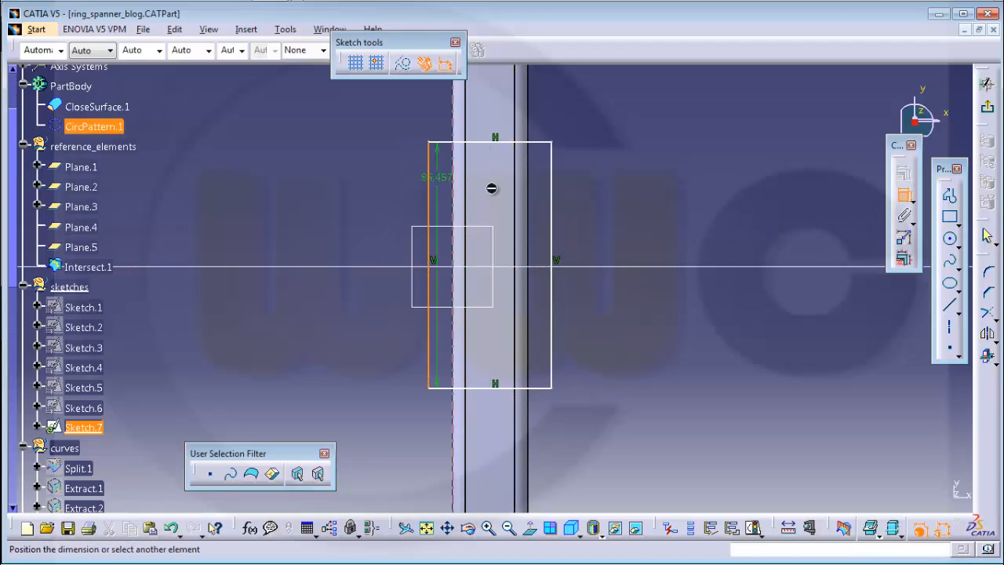
{"action": "left_click", "coordinate": [552, 190]}
{"action": "right_click", "coordinate": [625, 190]}
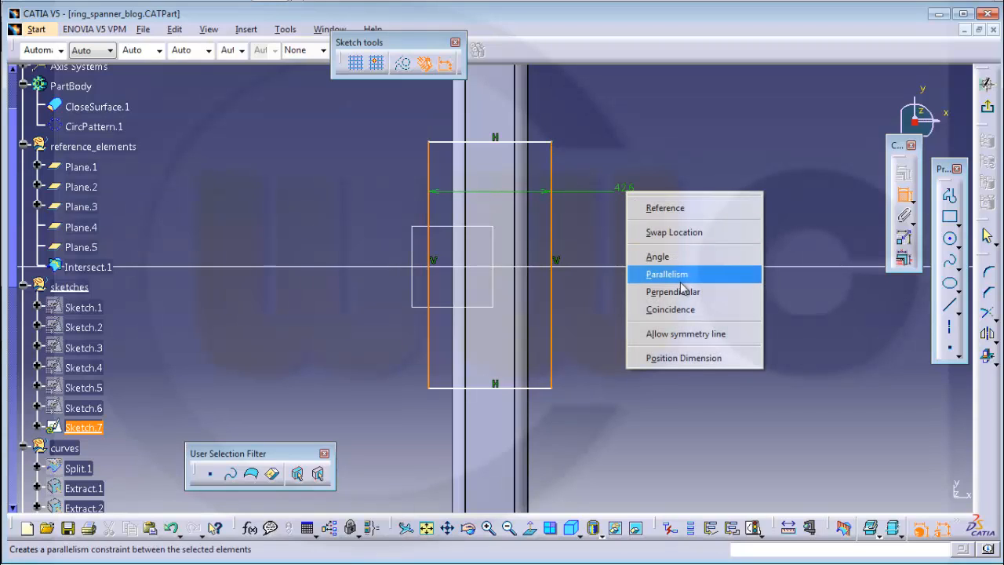
{"action": "left_click", "coordinate": [679, 336]}
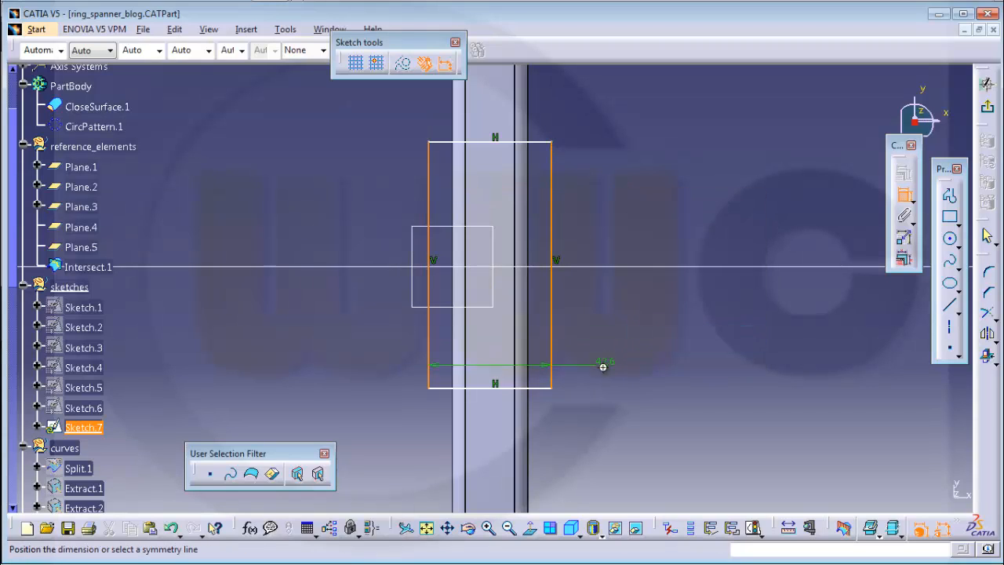
{"action": "middle_click_drag", "start_coordinate": [601, 363], "coordinate": [595, 156]}
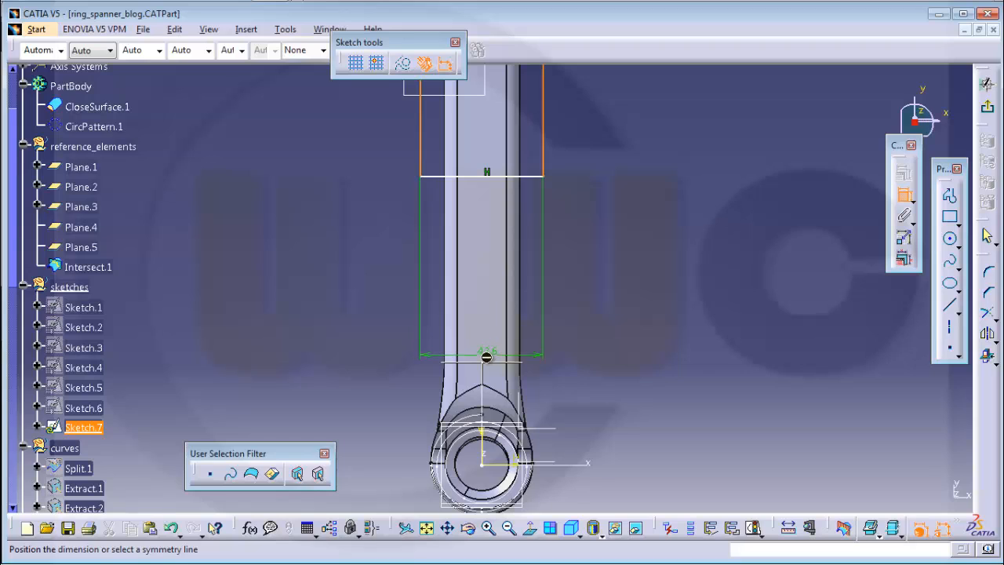
{"action": "left_click", "coordinate": [482, 360]}
Constrain the rectangle's two horizontal sides to be symmetric about the Intersect.1 line
{"action": "middle_click_drag", "start_coordinate": [611, 212], "coordinate": [642, 431]}
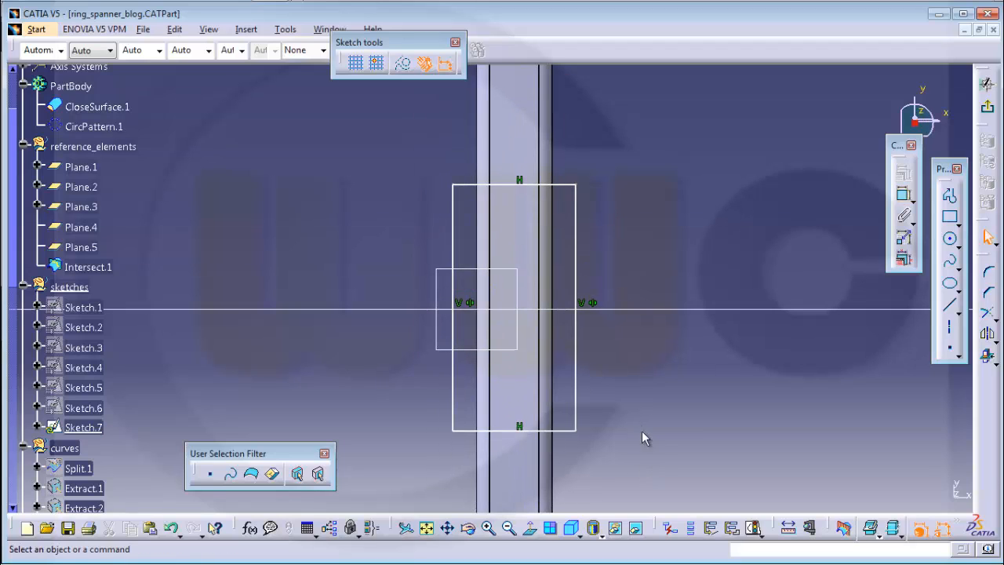
{"action": "left_click", "coordinate": [567, 432]}
{"action": "left_click", "coordinate": [565, 185]}
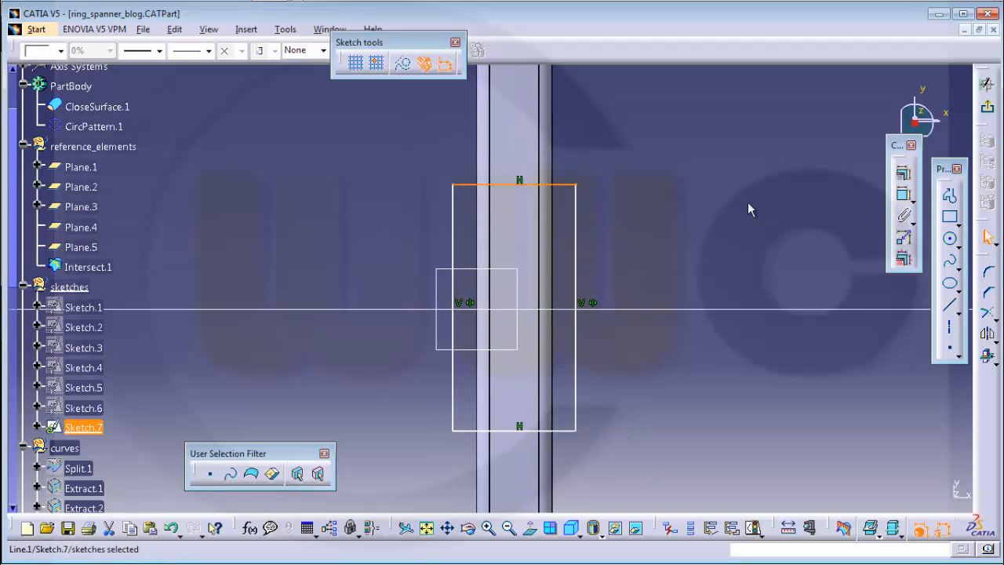
{"action": "left_click", "coordinate": [904, 195]}
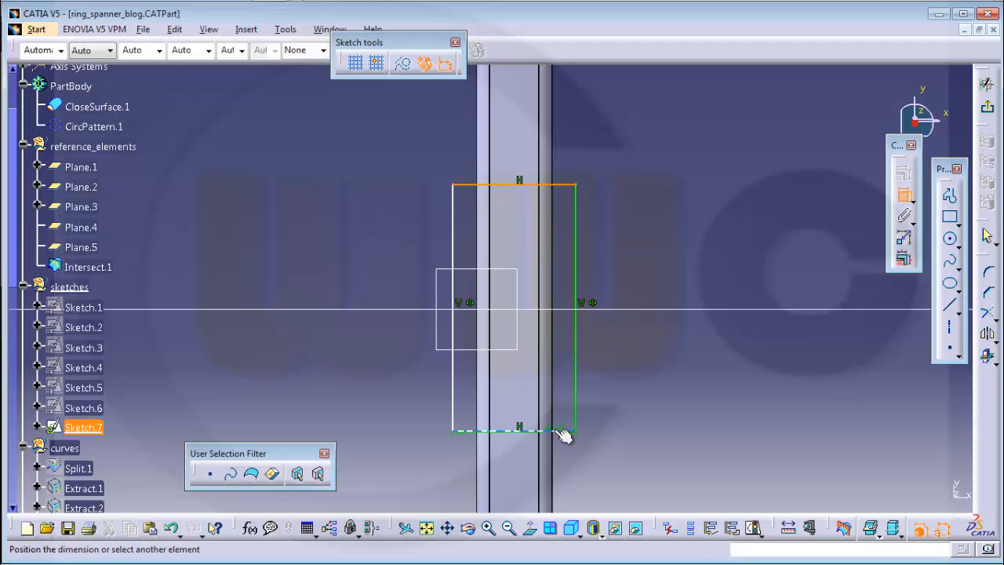
{"action": "right_click", "coordinate": [687, 358]}
{"action": "left_click", "coordinate": [745, 500]}
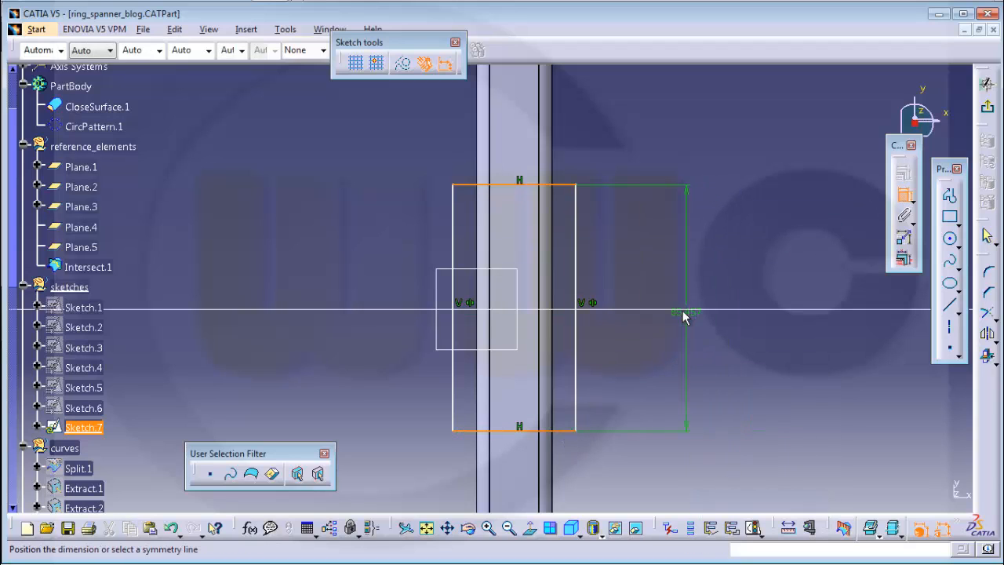
{"action": "left_click", "coordinate": [687, 310]}
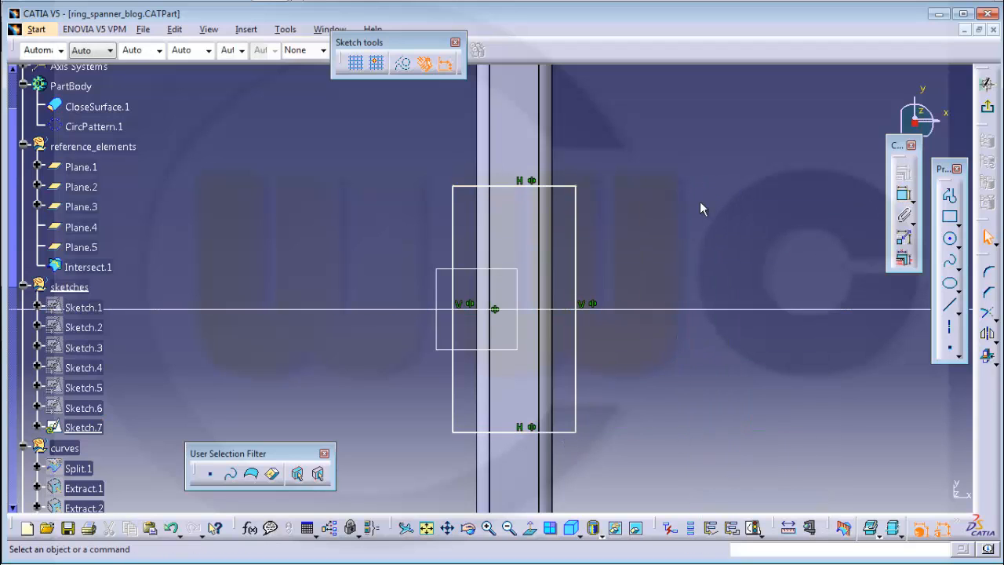
Dimension the distance between the rectangle's two horizontal sides
{"action": "left_click", "coordinate": [903, 195]}
{"action": "left_click", "coordinate": [566, 185]}
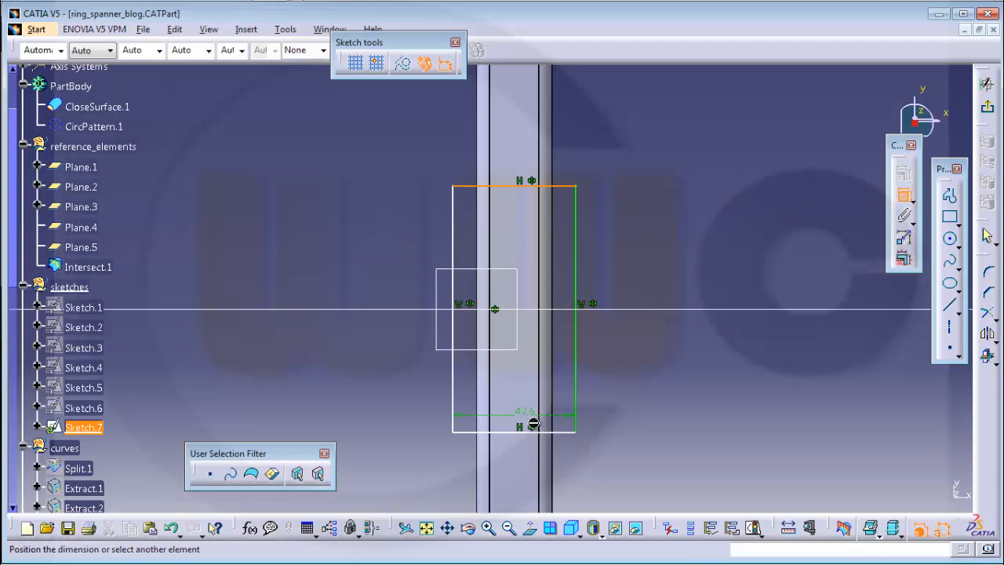
{"action": "left_click", "coordinate": [549, 432]}
{"action": "left_click", "coordinate": [655, 289]}
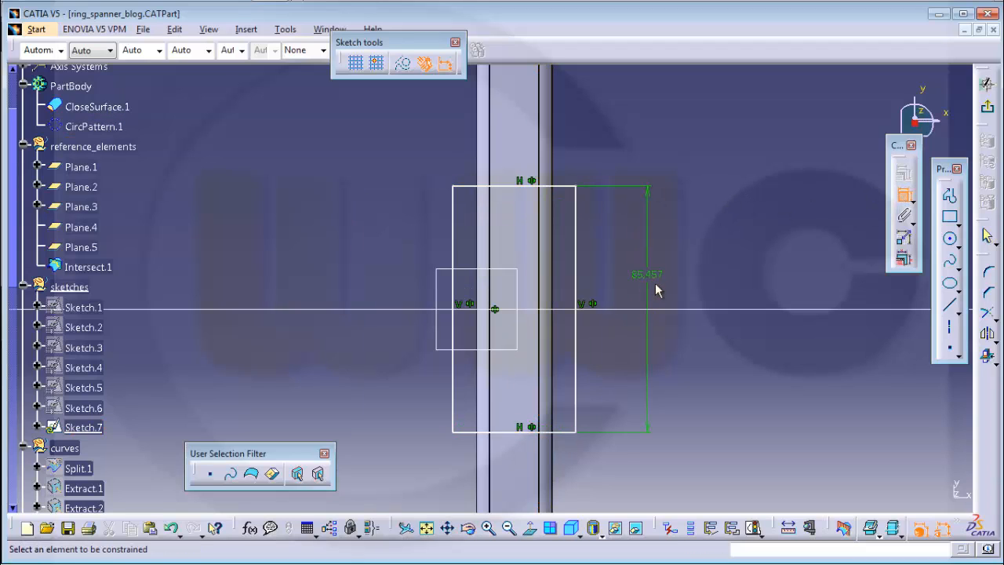
Set the rectangle's length to 160 mm and dimension its width at 8 mm
{"action": "double_click", "coordinate": [651, 275]}
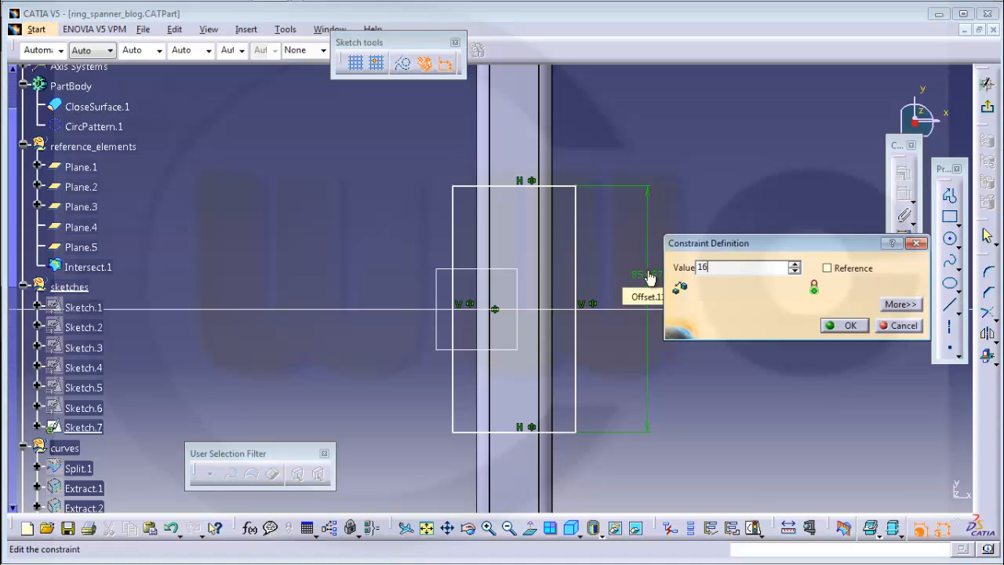
{"action": "key", "text": "Return"}
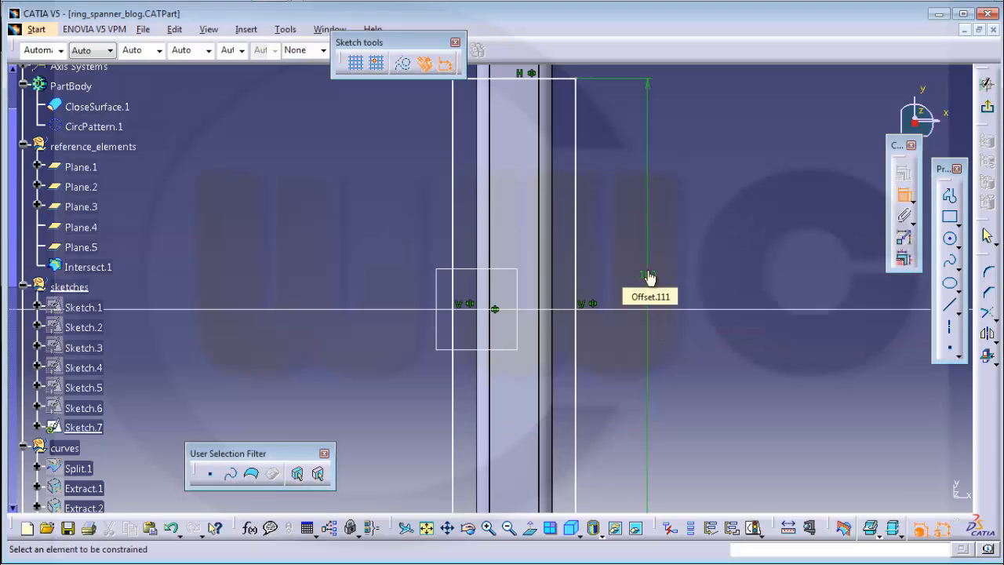
{"action": "left_click", "coordinate": [453, 133]}
{"action": "left_click", "coordinate": [575, 135]}
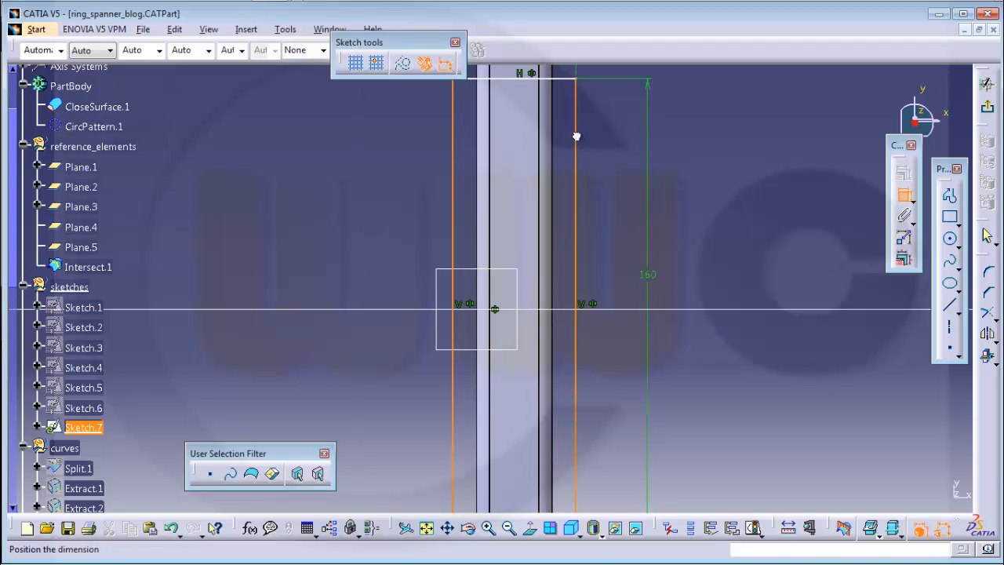
{"action": "left_click", "coordinate": [527, 163]}
{"action": "double_click", "coordinate": [527, 163]}
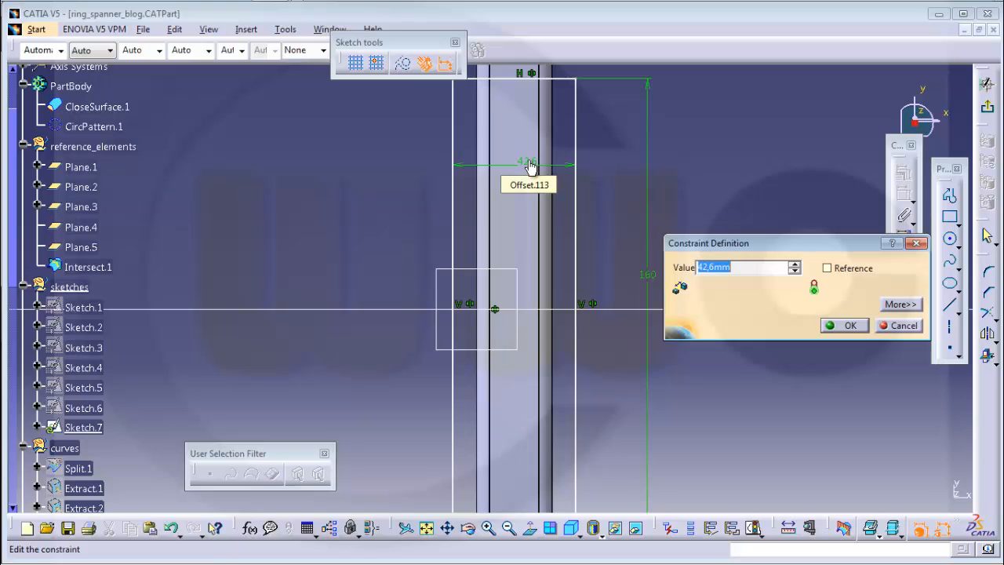
{"action": "key", "text": "Return"}
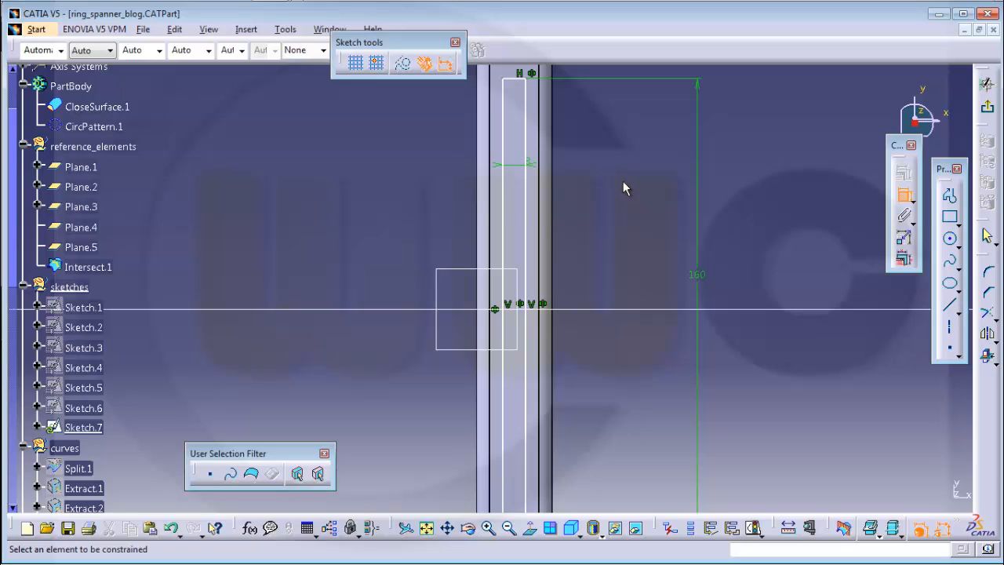
{"action": "mouse_move", "coordinate": [622, 180]}
{"action": "middle_mouse_down"}
{"action": "mouse_move", "coordinate": [627, 159]}
{"action": "mouse_move", "coordinate": [628, 188]}
{"action": "mouse_move", "coordinate": [621, 158]}
{"action": "mouse_move", "coordinate": [634, 156]}
{"action": "mouse_move", "coordinate": [663, 180]}
{"action": "mouse_move", "coordinate": [659, 230]}
{"action": "middle_mouse_up"}
{"action": "left_click", "coordinate": [904, 196]}
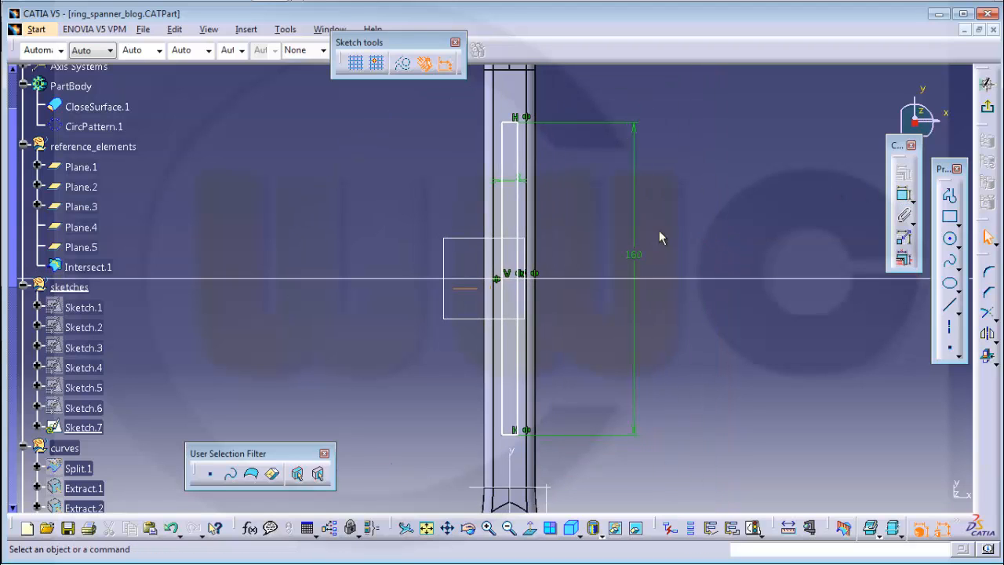
{"action": "left_click", "coordinate": [519, 161]}
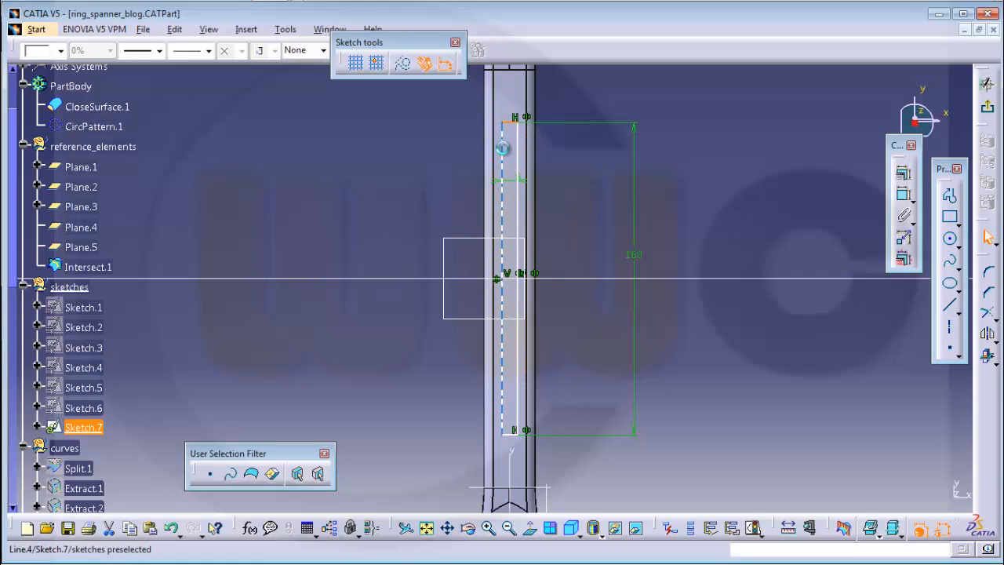
{"action": "left_click", "coordinate": [503, 152]}
{"action": "left_click", "coordinate": [560, 281]}
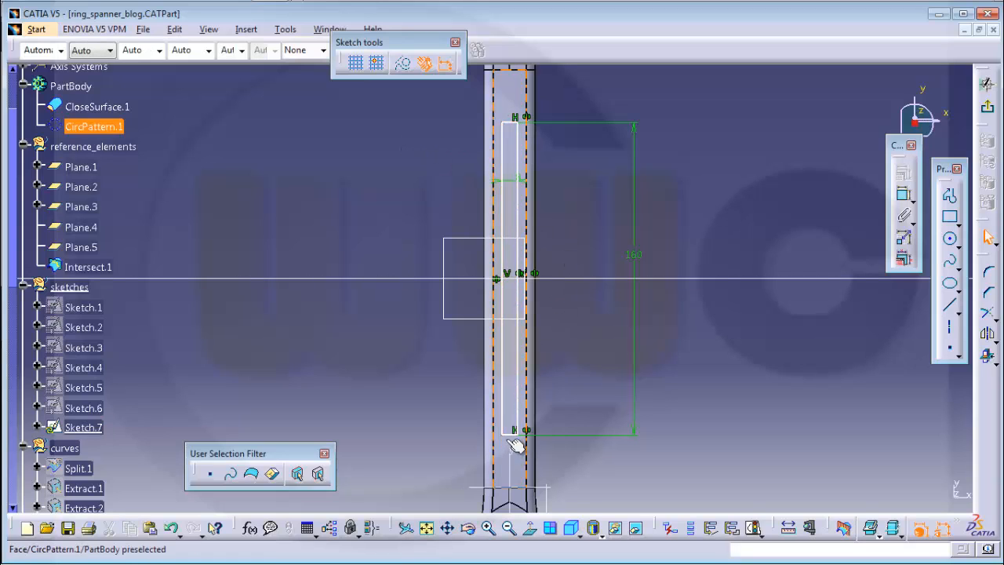
{"action": "left_click", "coordinate": [517, 436]}
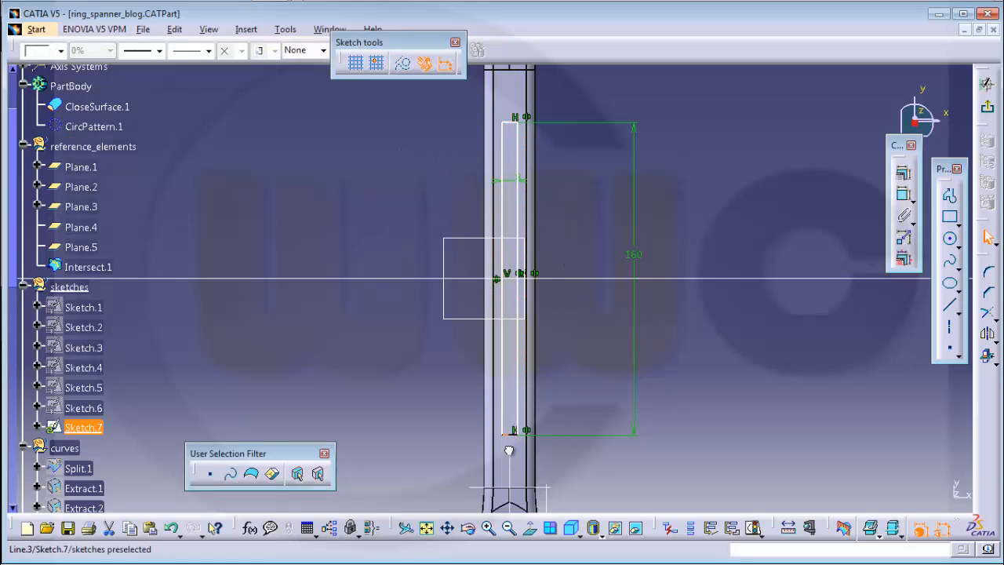
{"action": "left_click", "coordinate": [755, 370]}
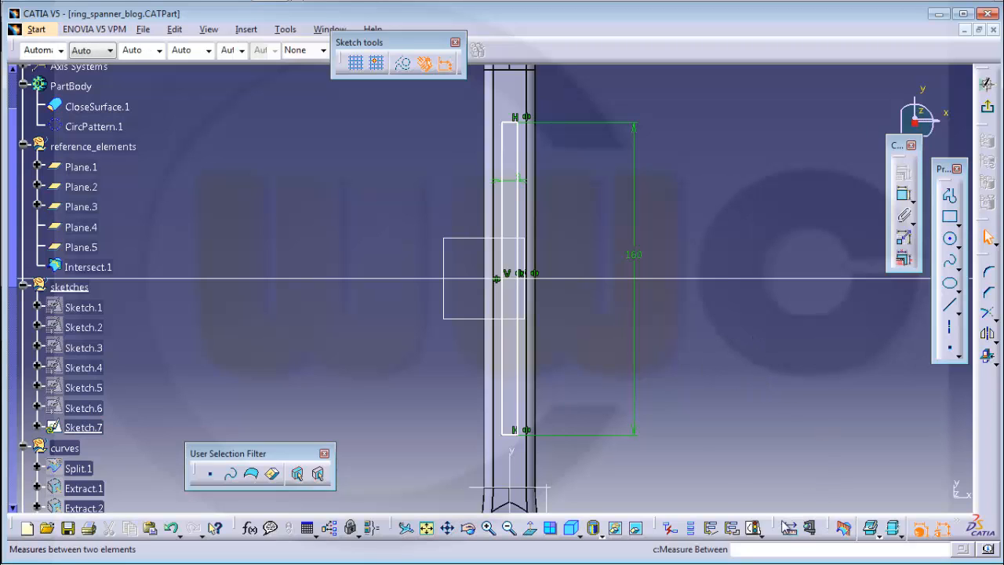
Exit the sketch and cut a pocket from it through the handle, with both limits set to Up to last
{"action": "mouse_move", "coordinate": [655, 377]}
{"action": "middle_mouse_down"}
{"action": "mouse_move", "coordinate": [627, 366]}
{"action": "mouse_move", "coordinate": [610, 374]}
{"action": "mouse_move", "coordinate": [407, 286]}
{"action": "mouse_move", "coordinate": [331, 290]}
{"action": "mouse_move", "coordinate": [274, 254]}
{"action": "mouse_move", "coordinate": [349, 298]}
{"action": "mouse_move", "coordinate": [495, 321]}
{"action": "mouse_move", "coordinate": [613, 385]}
{"action": "mouse_move", "coordinate": [643, 378]}
{"action": "middle_mouse_up"}
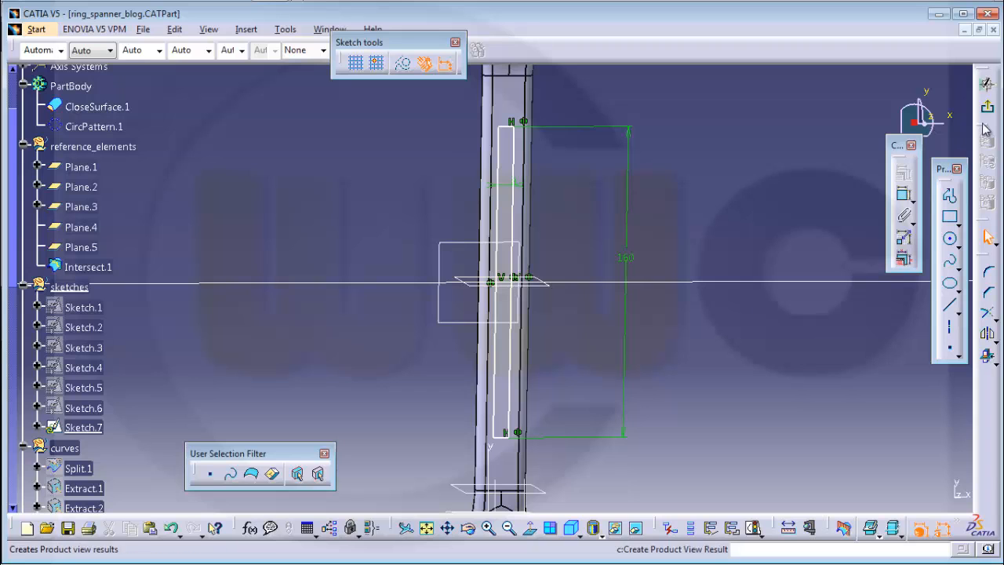
{"action": "left_click", "coordinate": [987, 83]}
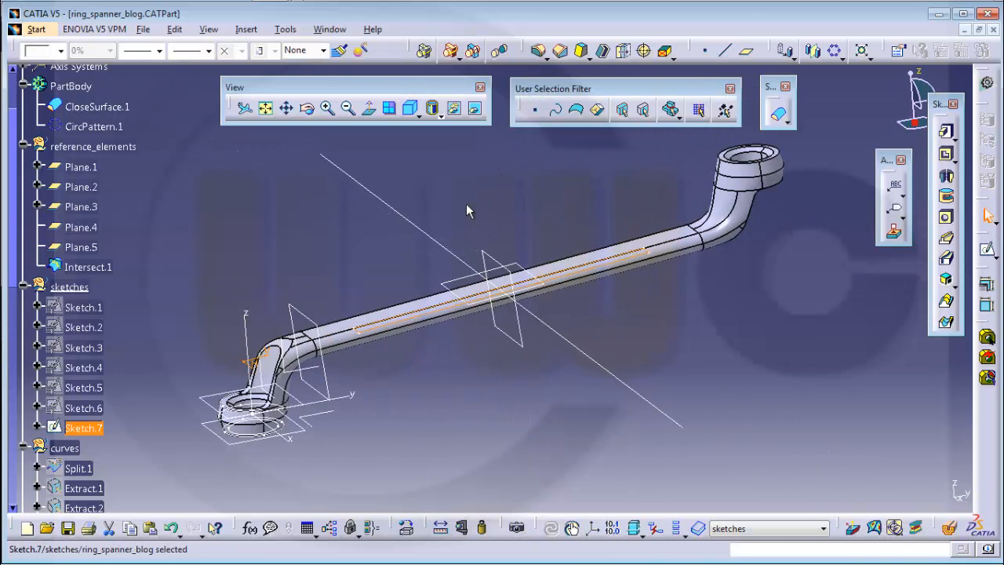
{"action": "left_click", "coordinate": [945, 155]}
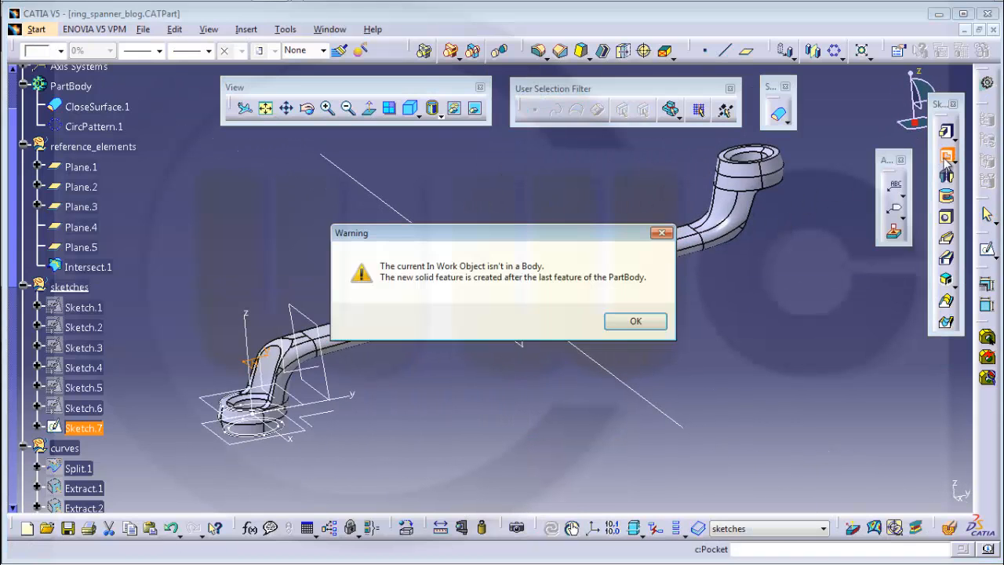
{"action": "left_click", "coordinate": [636, 322]}
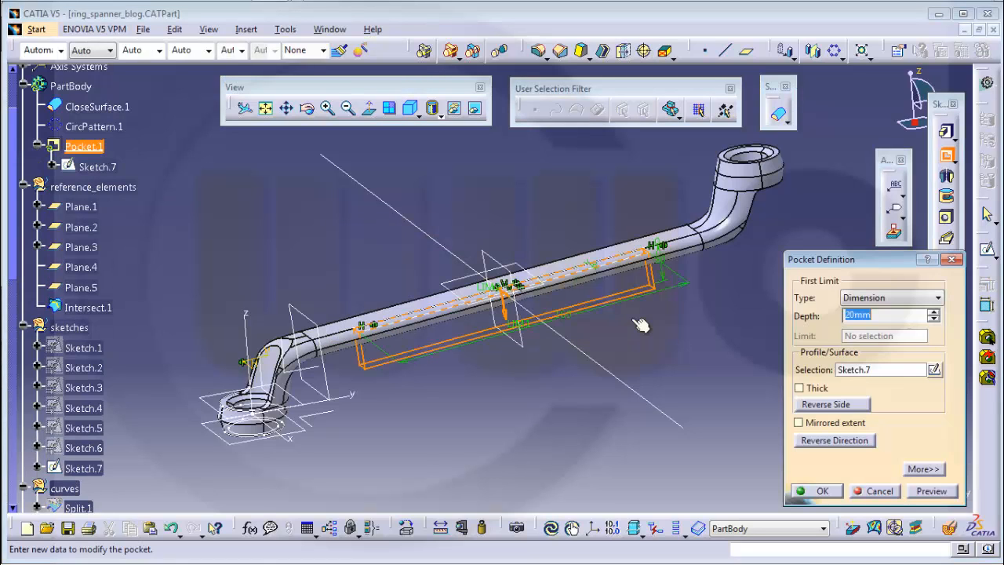
{"action": "left_click", "coordinate": [940, 298]}
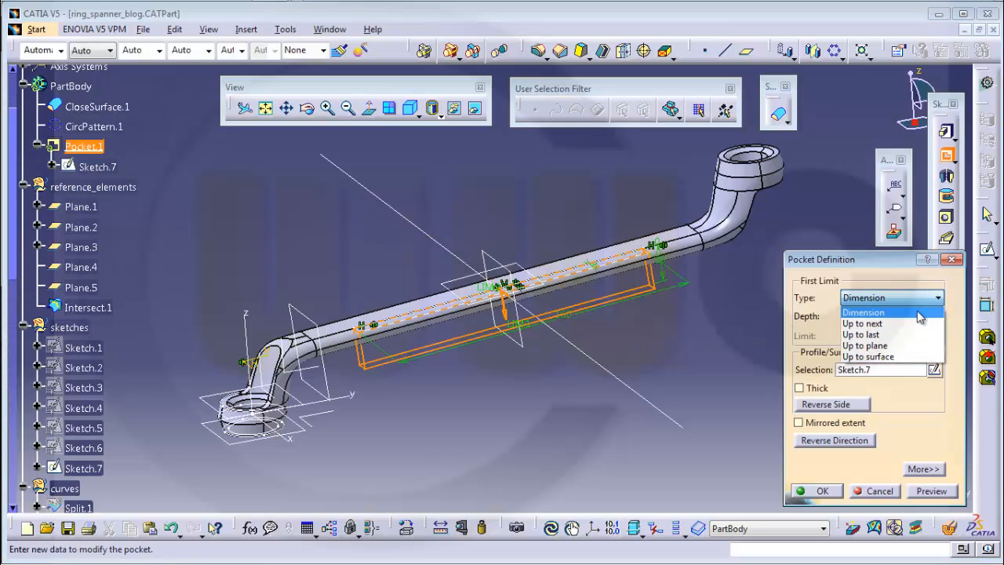
{"action": "left_click", "coordinate": [899, 334]}
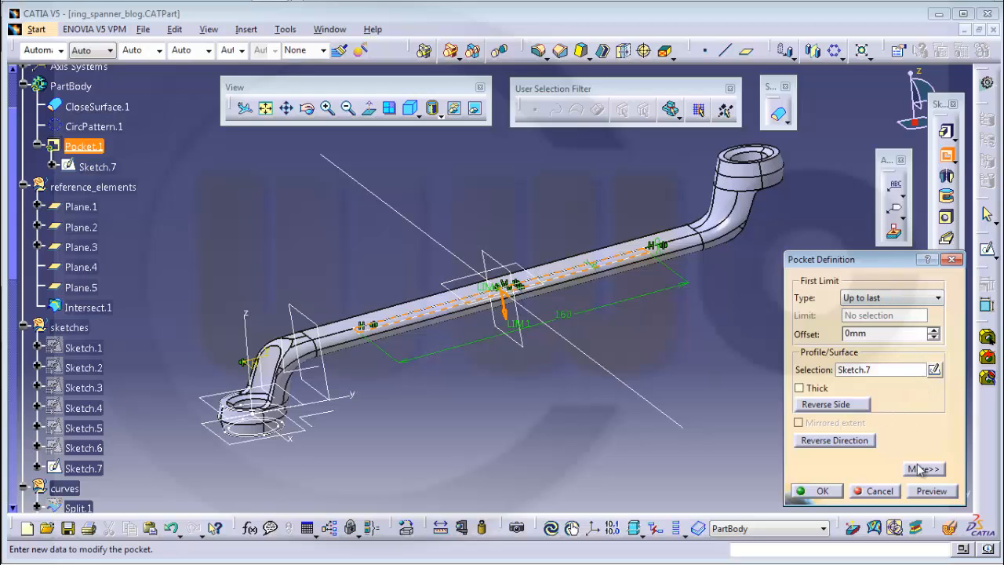
{"action": "left_click", "coordinate": [921, 469]}
{"action": "left_click", "coordinate": [950, 297]}
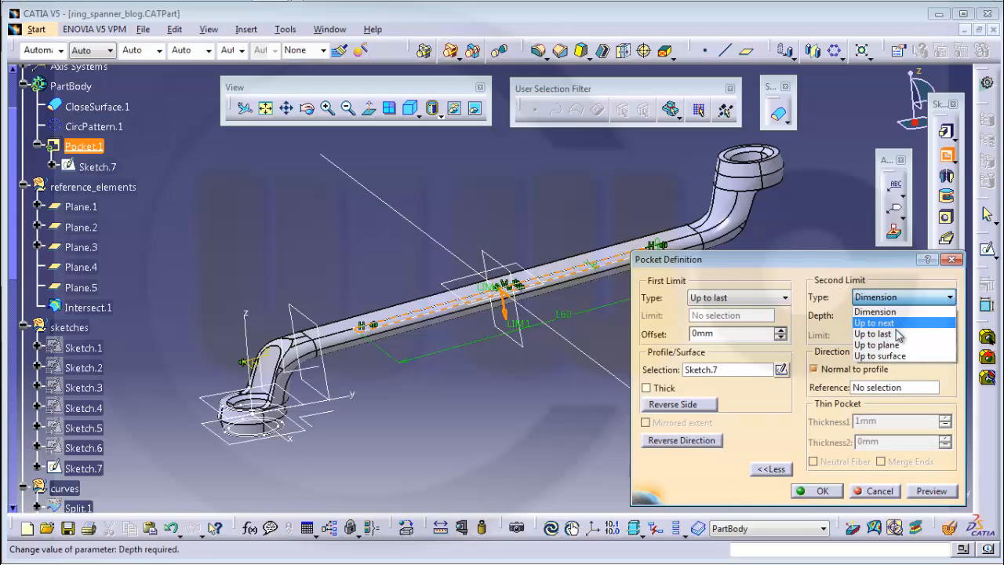
{"action": "left_click", "coordinate": [895, 334]}
{"action": "left_click", "coordinate": [819, 494]}
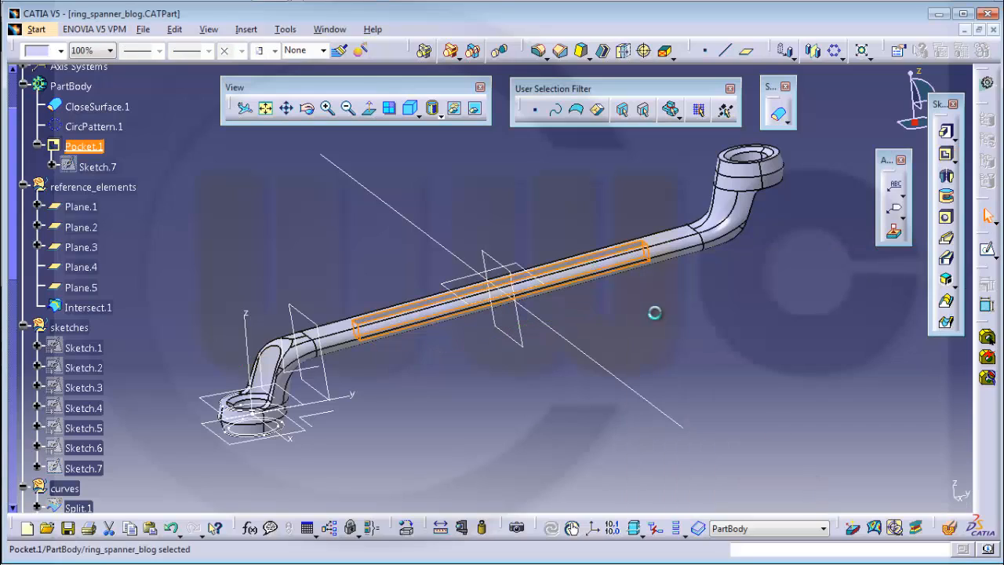
Round the slot's end nearest the origin ring with a tritangent fillet between its two long side faces, removing the end face
{"action": "middle_click_drag", "start_coordinate": [513, 193], "coordinate": [594, 267]}
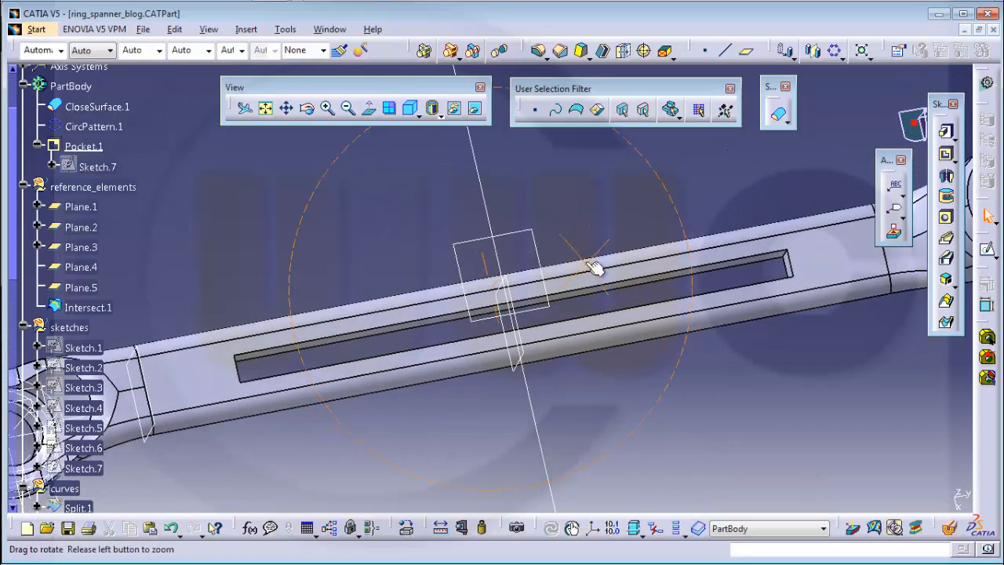
{"action": "left_click", "coordinate": [546, 59]}
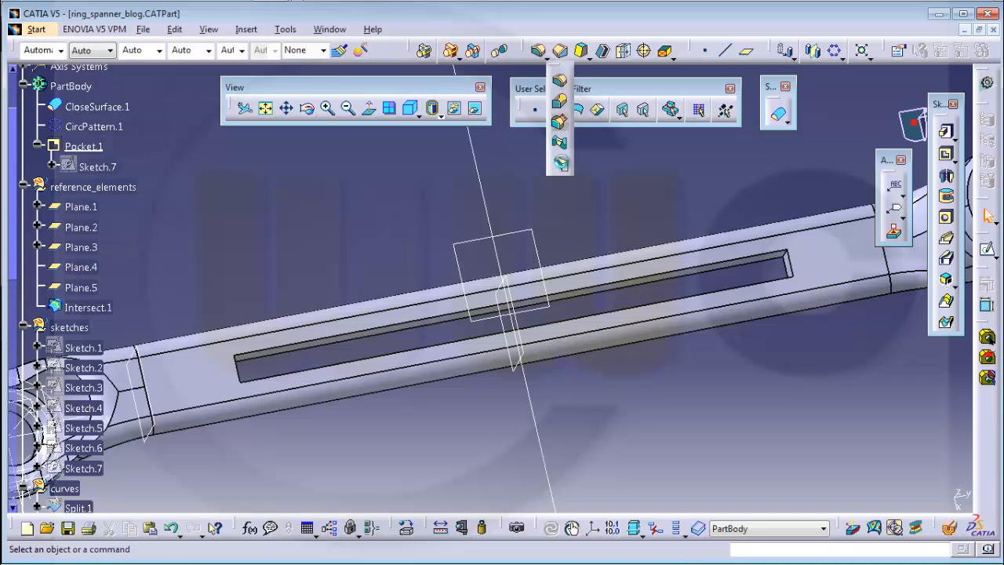
{"action": "left_click", "coordinate": [559, 162]}
{"action": "middle_click_drag", "start_coordinate": [374, 264], "coordinate": [443, 386]}
{"action": "left_click", "coordinate": [338, 319]}
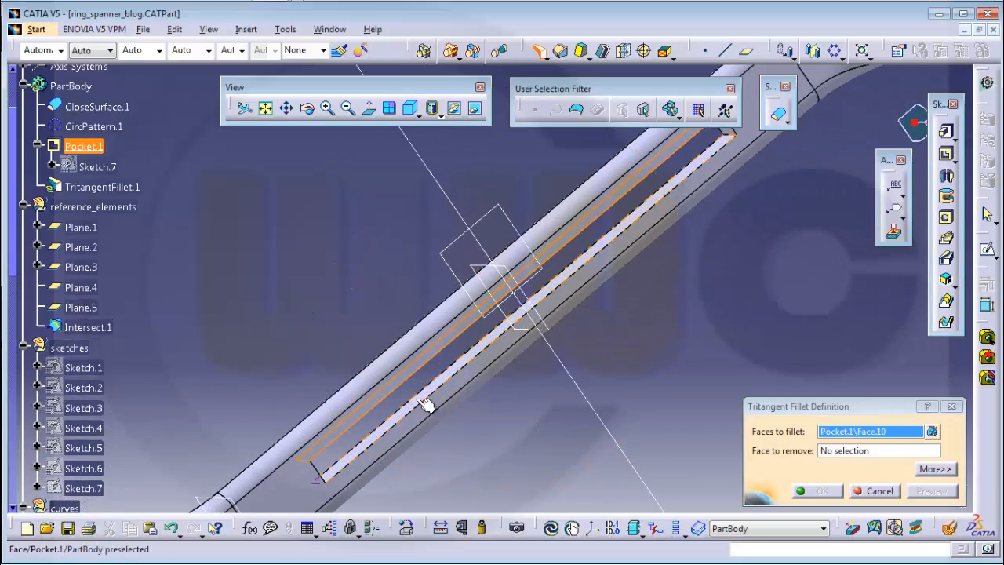
{"action": "left_click", "coordinate": [426, 403]}
{"action": "middle_click_drag", "start_coordinate": [471, 399], "coordinate": [301, 340]}
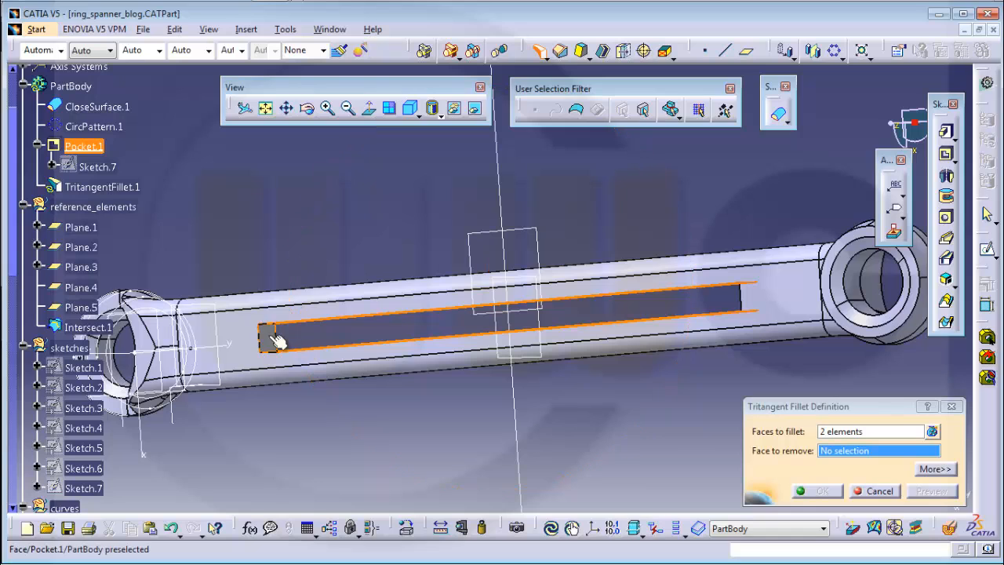
{"action": "left_click", "coordinate": [269, 337]}
{"action": "left_click", "coordinate": [820, 491]}
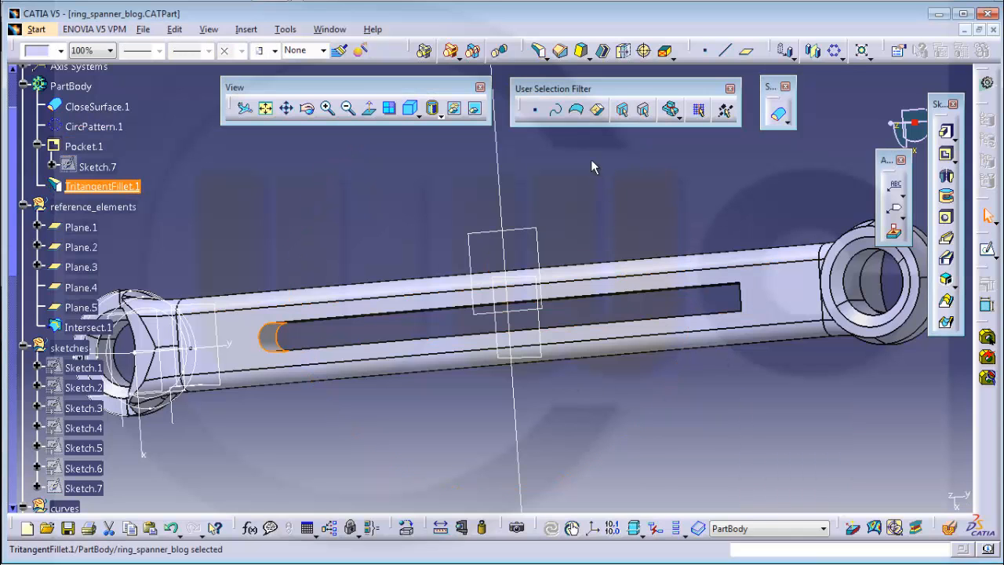
Round the slot's other end with a second tritangent fillet between the two long side faces, removing the remaining flat end face
{"action": "left_click", "coordinate": [540, 53]}
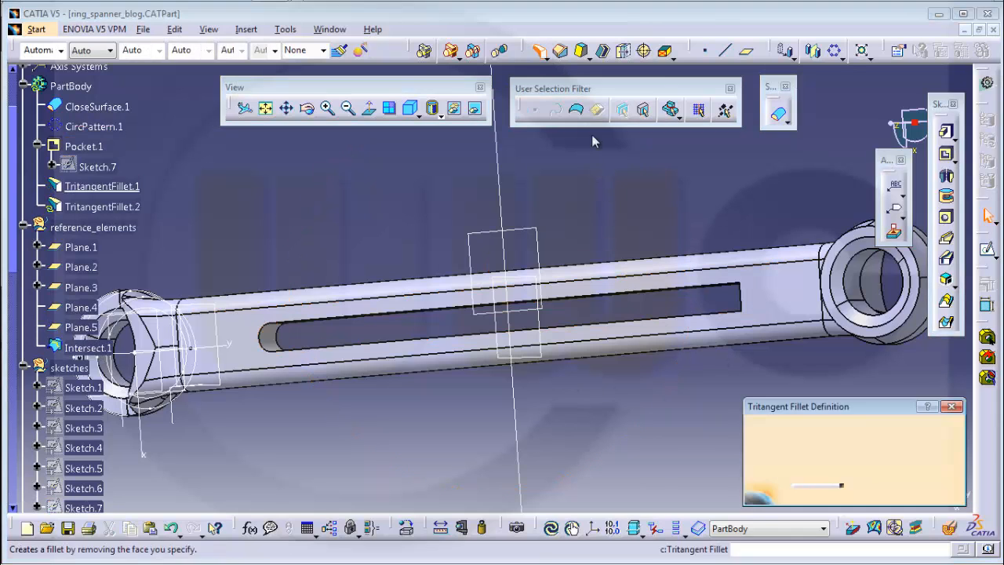
{"action": "middle_click_drag", "start_coordinate": [594, 138], "coordinate": [675, 333]}
{"action": "left_click", "coordinate": [639, 243]}
{"action": "left_click", "coordinate": [664, 350]}
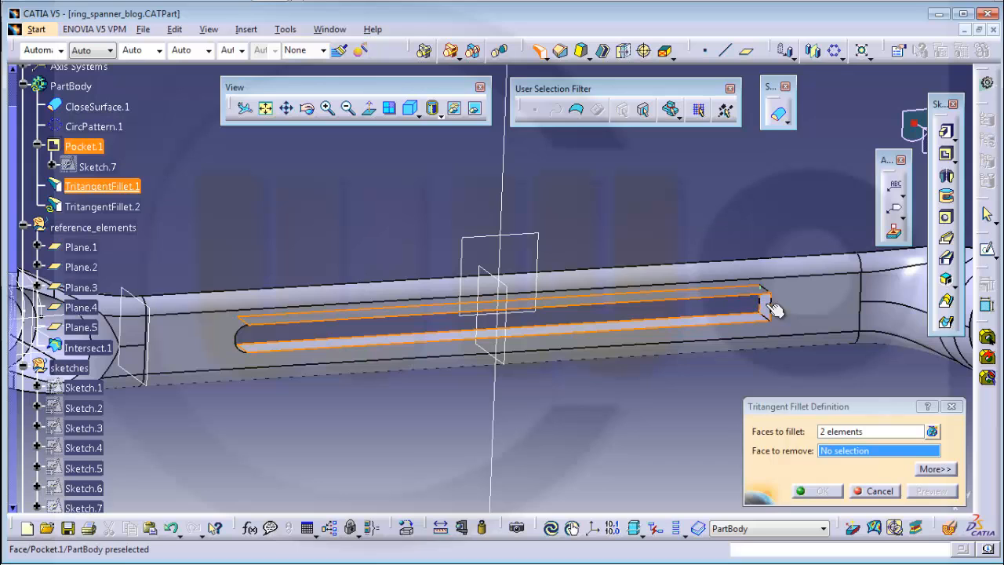
{"action": "left_click", "coordinate": [767, 306]}
{"action": "left_click", "coordinate": [812, 494]}
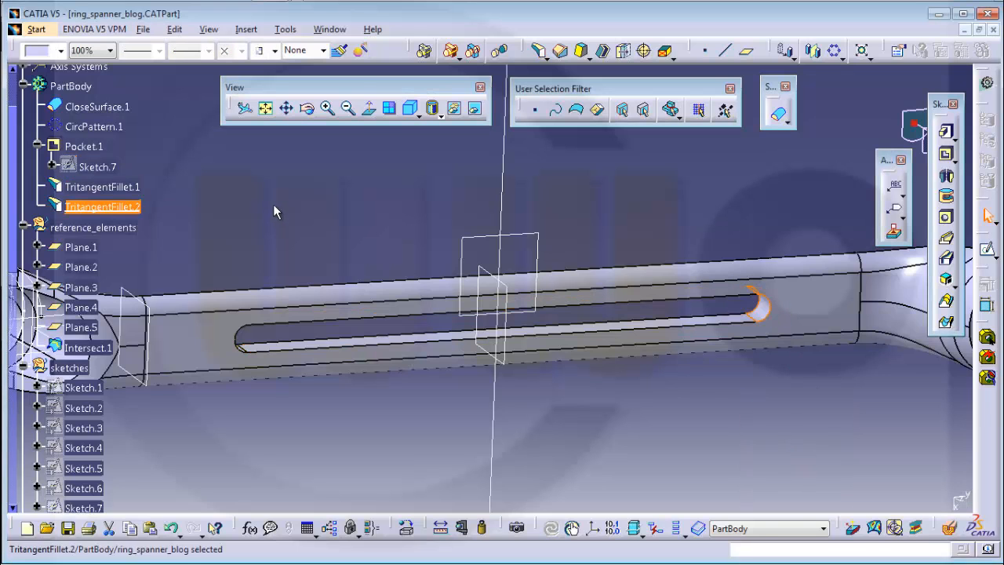
Pad Sketch.7 with mirrored extent to form a thin web inside the slot
{"action": "scroll", "coordinate": [171, 194], "scroll_direction": "down", "scroll_amount": 1}
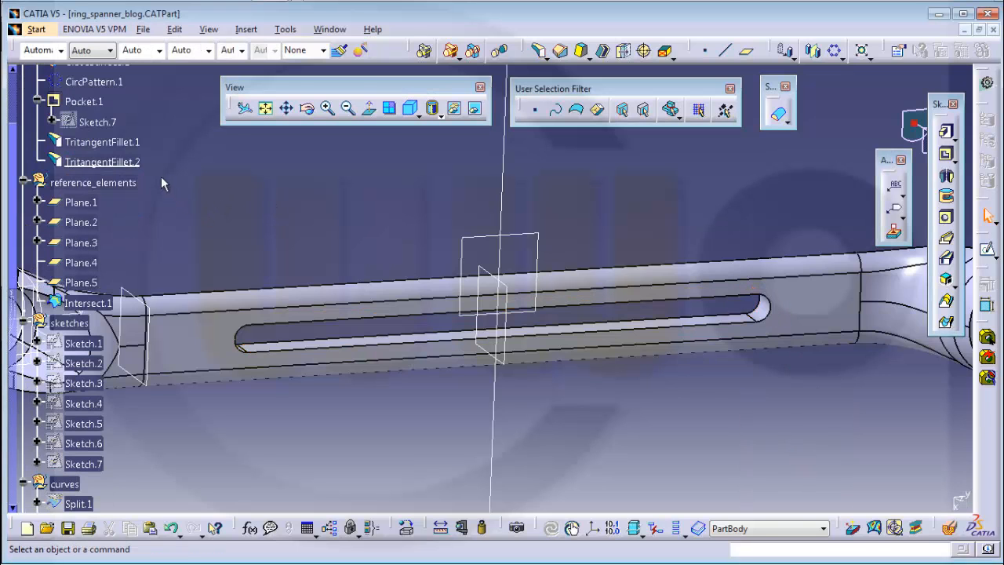
{"action": "left_click", "coordinate": [98, 122]}
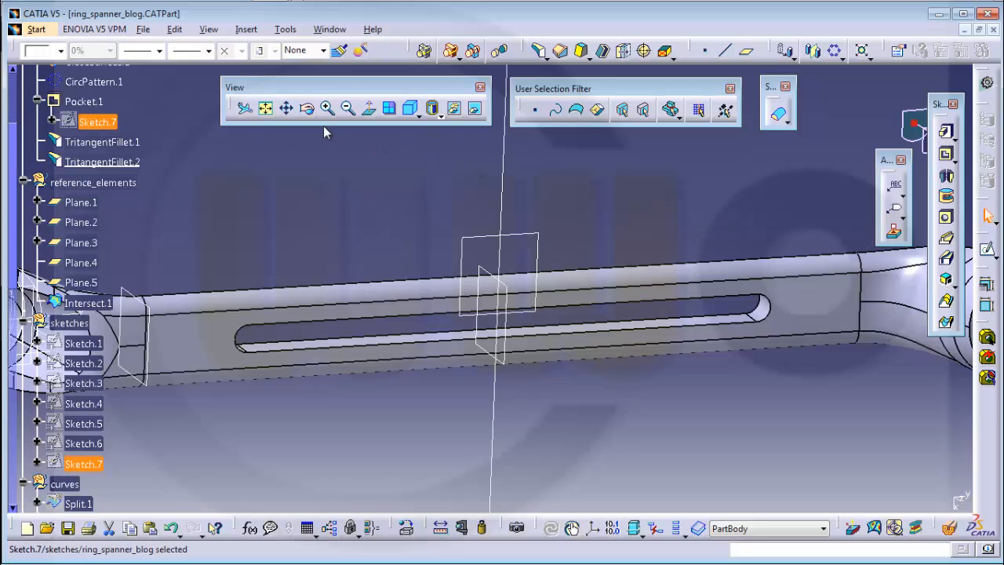
{"action": "left_click", "coordinate": [947, 133]}
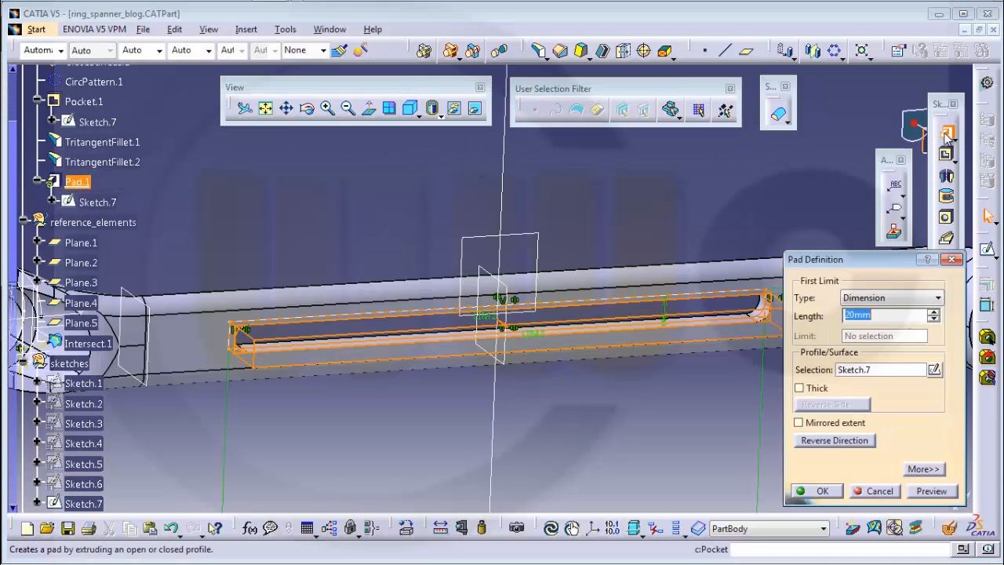
{"action": "left_click", "coordinate": [798, 423]}
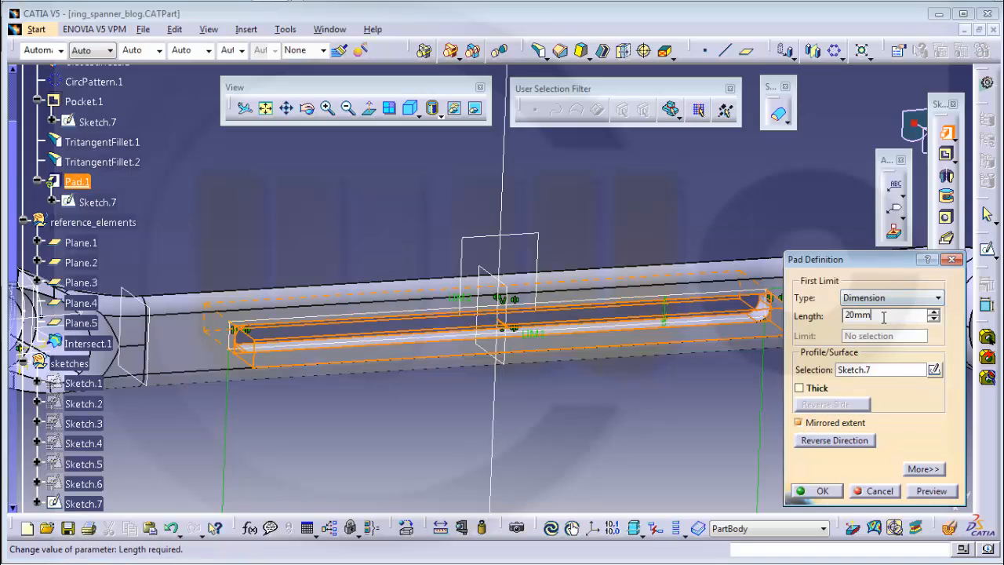
{"action": "left_click_drag", "start_coordinate": [884, 317], "coordinate": [790, 312]}
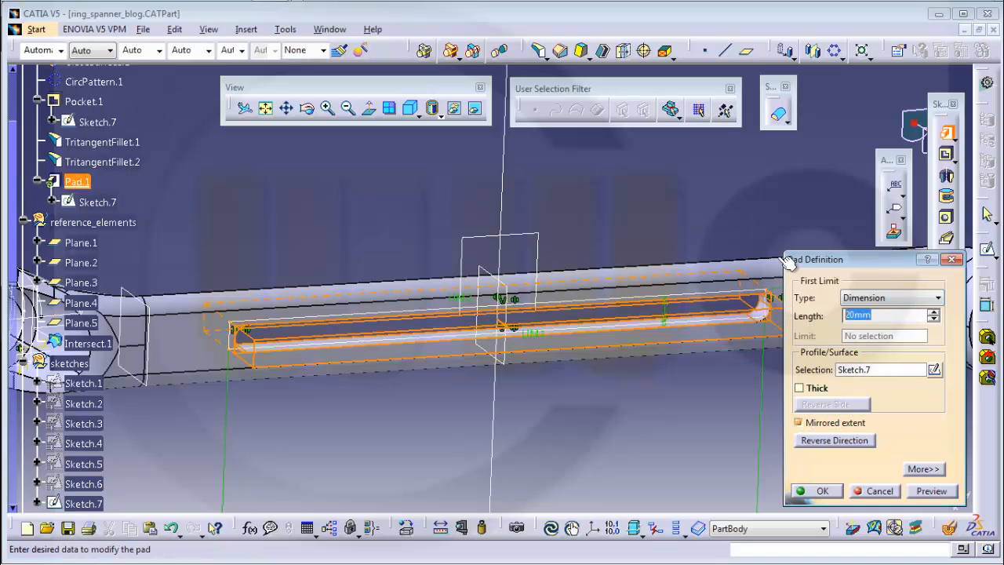
{"action": "key", "text": "Return"}
{"action": "left_click", "coordinate": [750, 200]}
Hide the reference_elements and sketches geometrical sets
{"action": "middle_click_drag", "start_coordinate": [543, 418], "coordinate": [317, 251]}
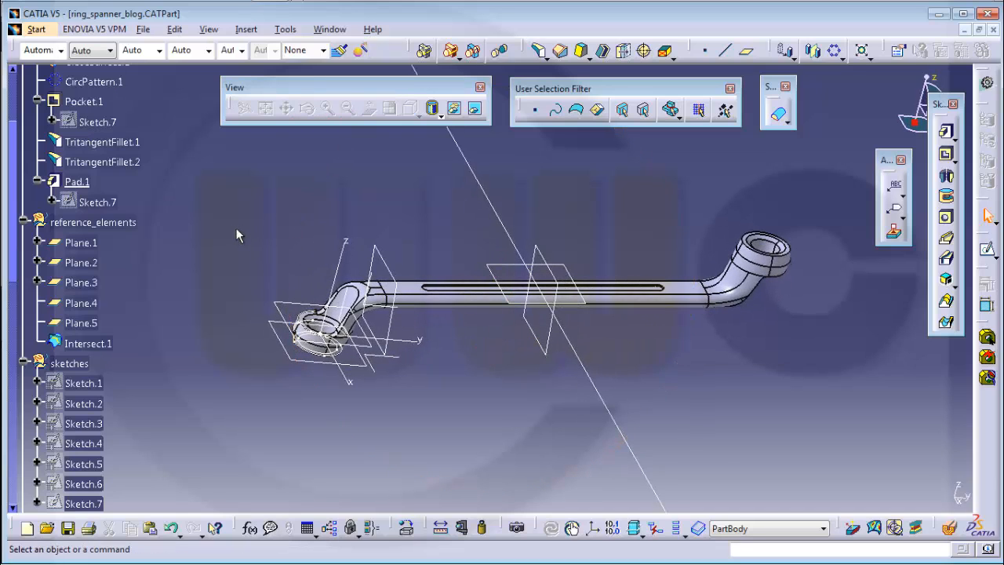
{"action": "right_click", "coordinate": [122, 222]}
{"action": "left_click", "coordinate": [156, 259]}
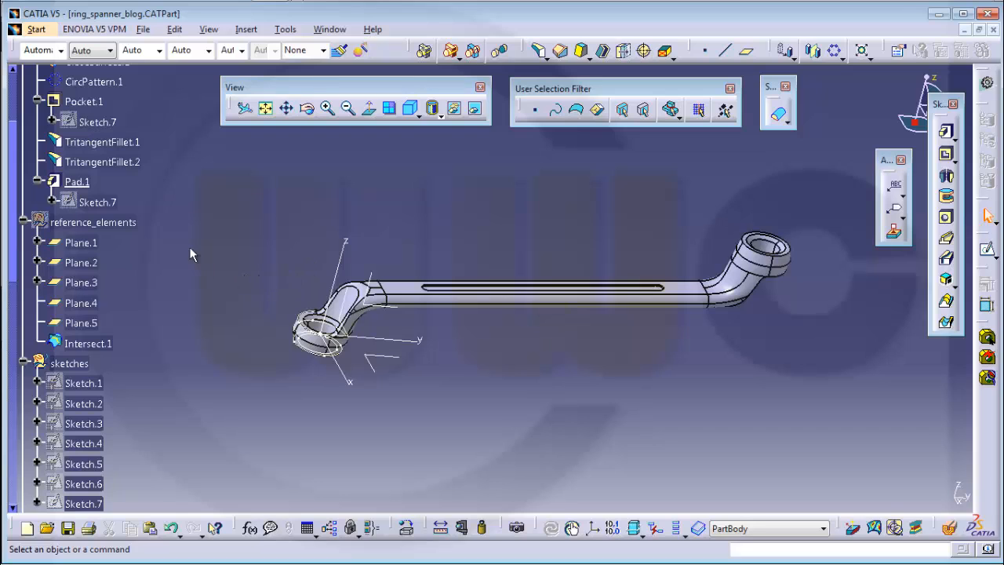
{"action": "right_click", "coordinate": [74, 363]}
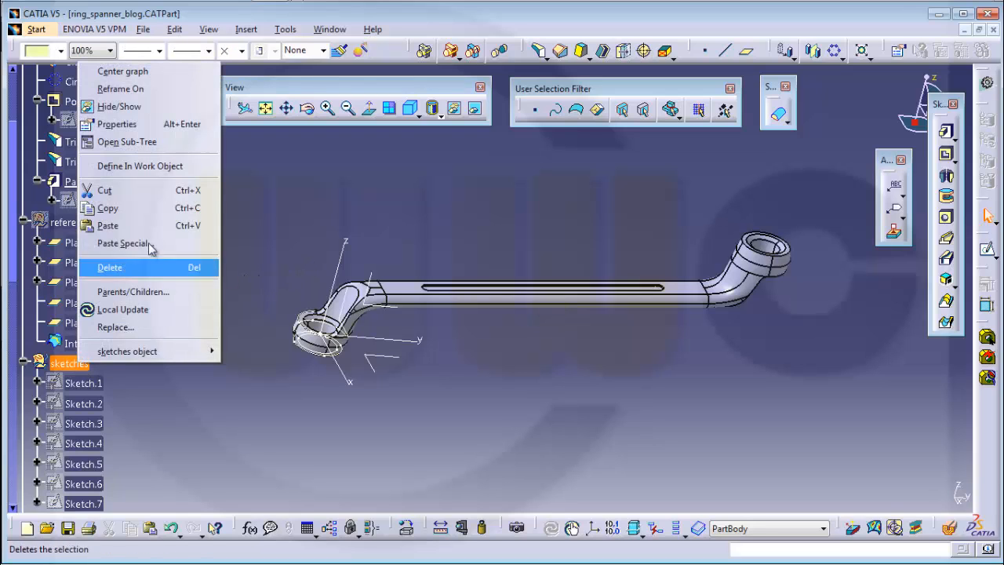
{"action": "left_click", "coordinate": [138, 107]}
{"action": "middle_click_drag", "start_coordinate": [414, 354], "coordinate": [493, 296]}
{"action": "scroll", "coordinate": [215, 380], "scroll_direction": "down", "scroll_amount": 3}
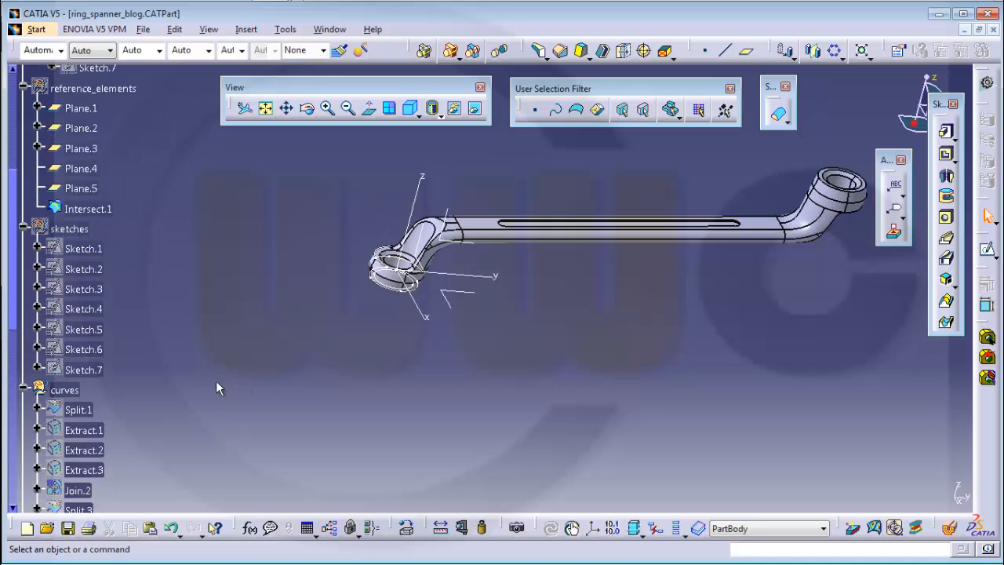
Hide the curves geometrical set
{"action": "right_click", "coordinate": [68, 389]}
{"action": "left_click", "coordinate": [118, 129]}
{"action": "middle_click_drag", "start_coordinate": [327, 333], "coordinate": [368, 365]}
{"action": "middle_click_drag", "start_coordinate": [448, 309], "coordinate": [449, 221]}
Hide the Absolute Axis System so that only the spanner body is displayed
{"action": "scroll", "coordinate": [189, 122], "scroll_direction": "up", "scroll_amount": 3}
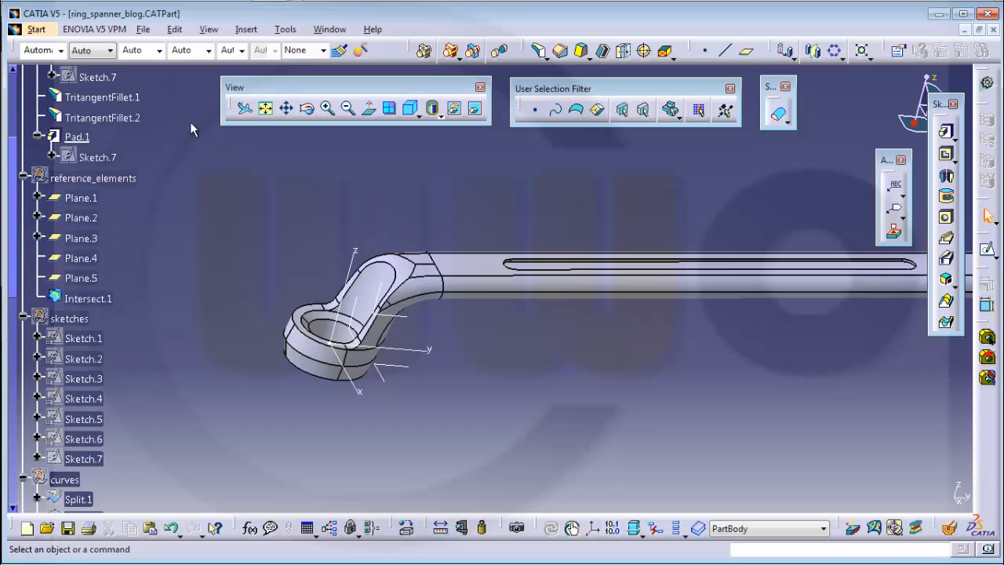
{"action": "scroll", "coordinate": [187, 133], "scroll_direction": "up", "scroll_amount": 3}
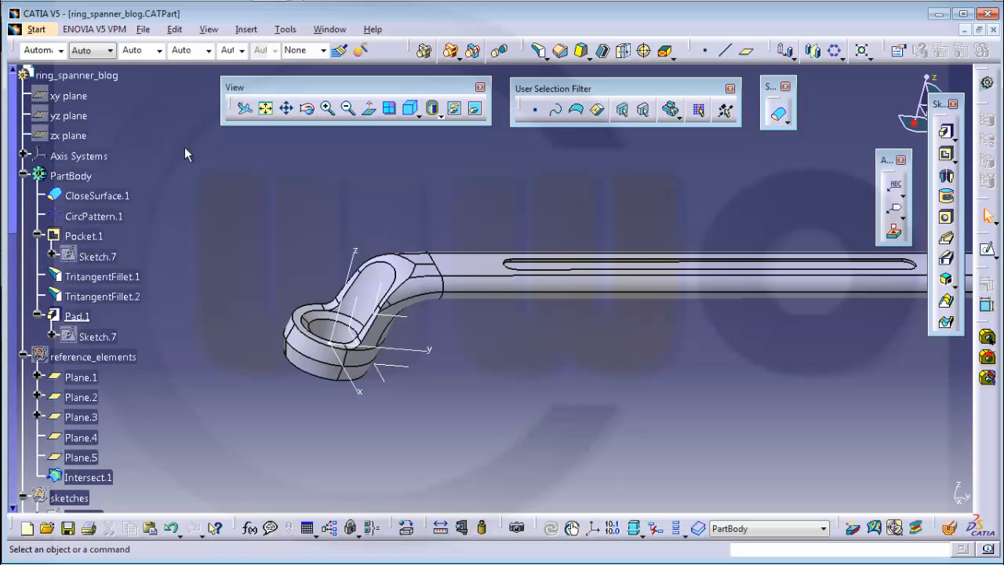
{"action": "left_click", "coordinate": [24, 156]}
{"action": "right_click", "coordinate": [86, 175]}
{"action": "left_click", "coordinate": [197, 229]}
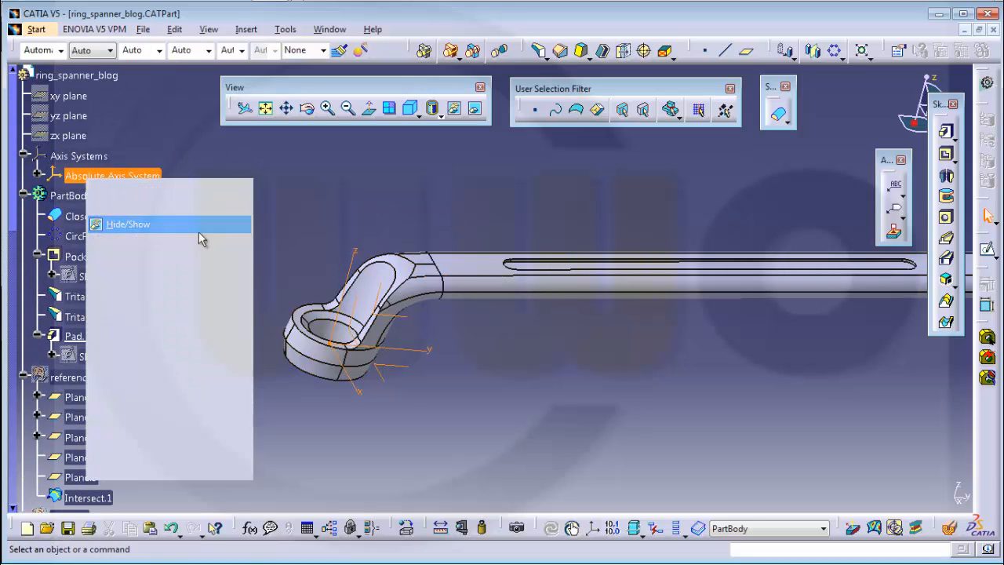
{"action": "middle_click_drag", "start_coordinate": [198, 237], "coordinate": [609, 374]}
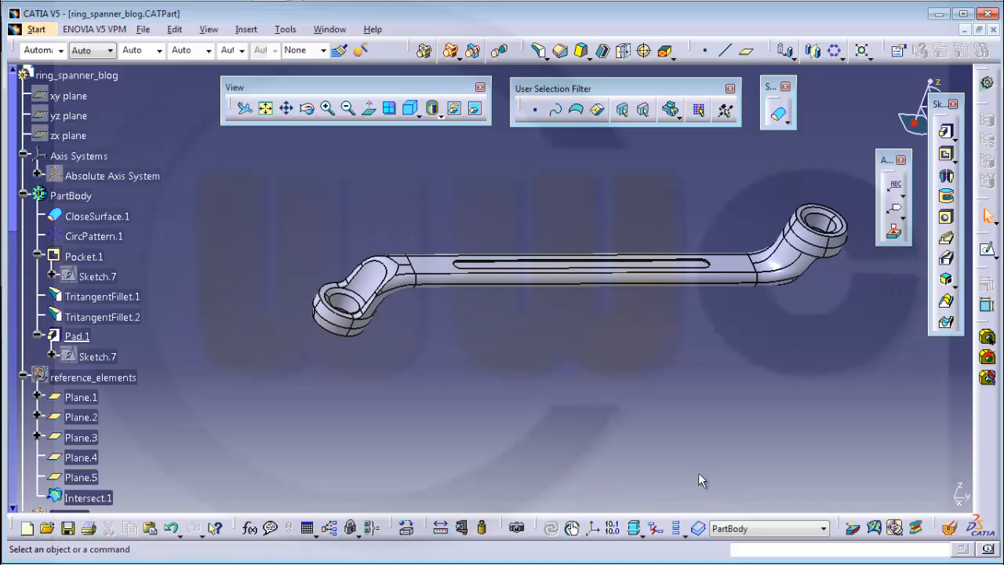
Apply the Titanium material from the Metal family of the default catalog to the PartBody
{"action": "left_click", "coordinate": [89, 201]}
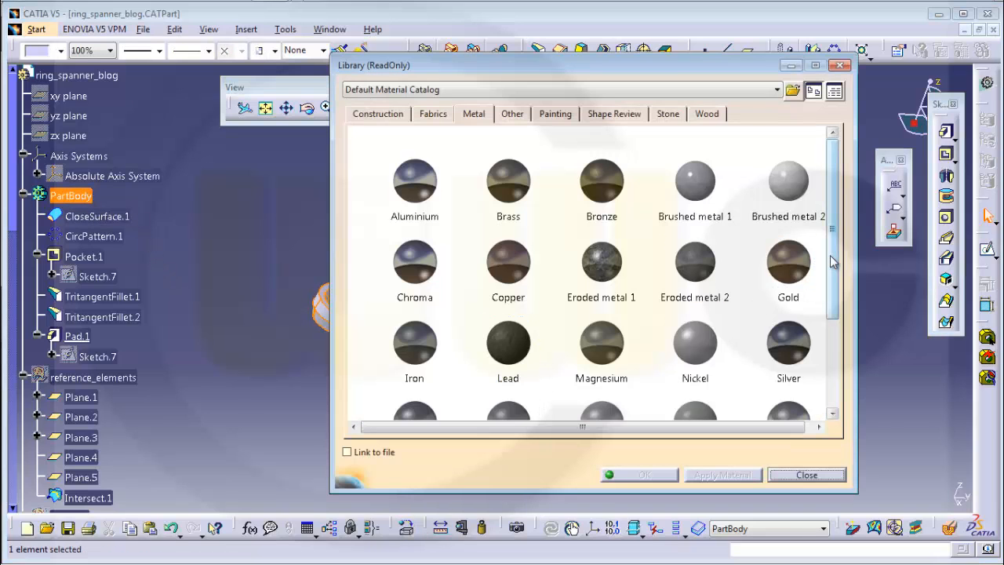
{"action": "left_click_drag", "start_coordinate": [832, 253], "coordinate": [852, 323]}
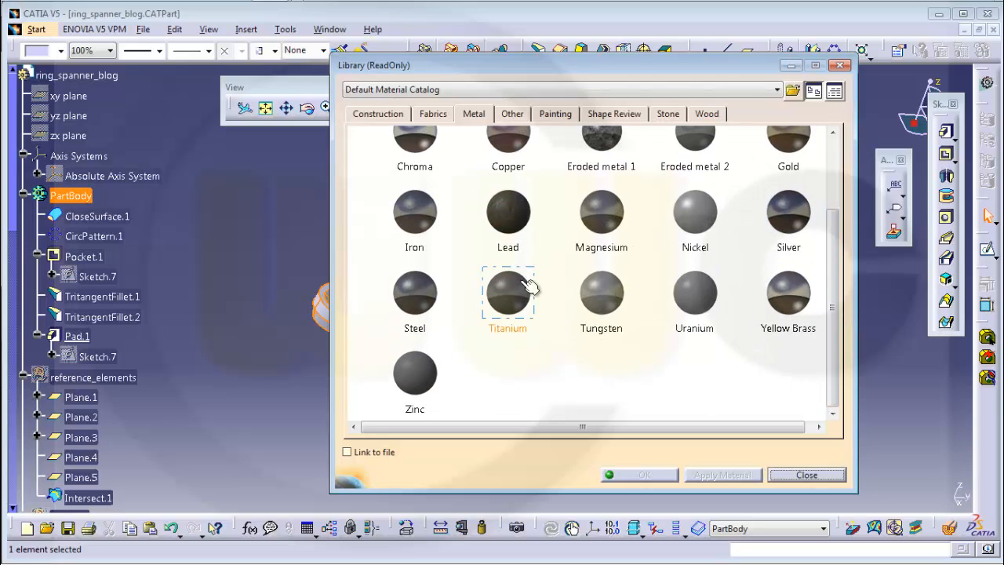
{"action": "left_click", "coordinate": [510, 292]}
{"action": "left_click", "coordinate": [698, 475]}
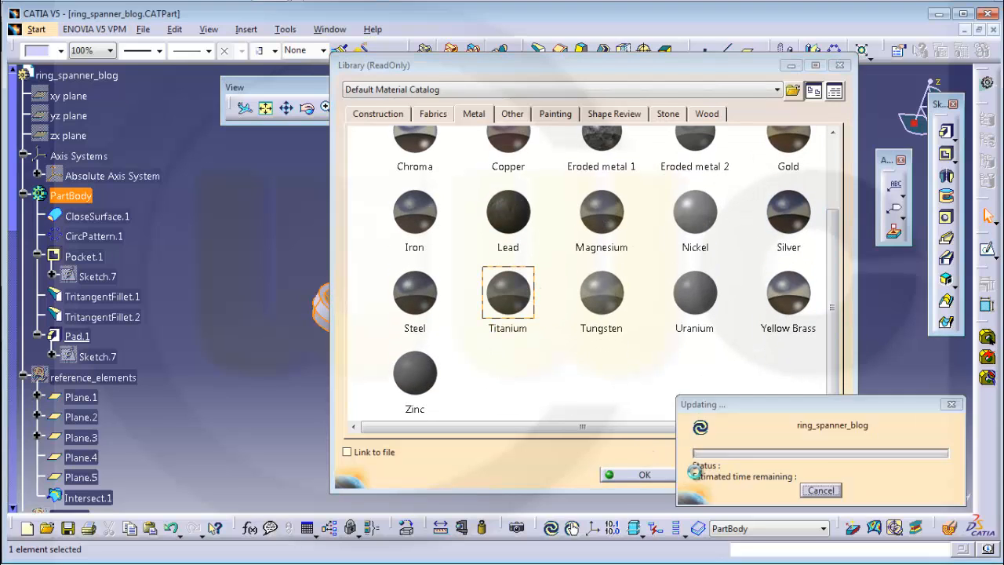
{"action": "left_click", "coordinate": [643, 476]}
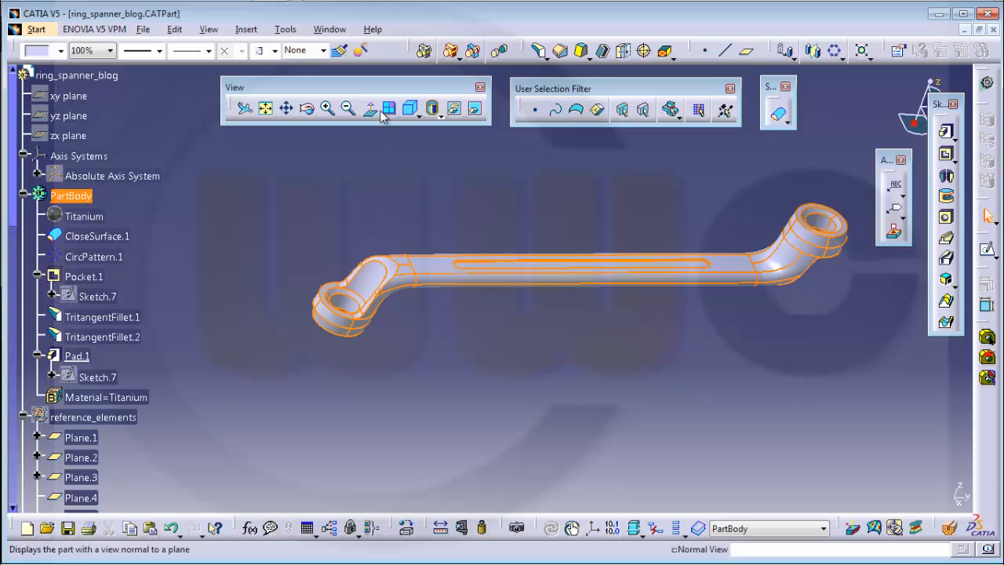
Switch the view to shading with material, clear the selection and inspect the spanner's rendered appearance
{"action": "left_click", "coordinate": [441, 117]}
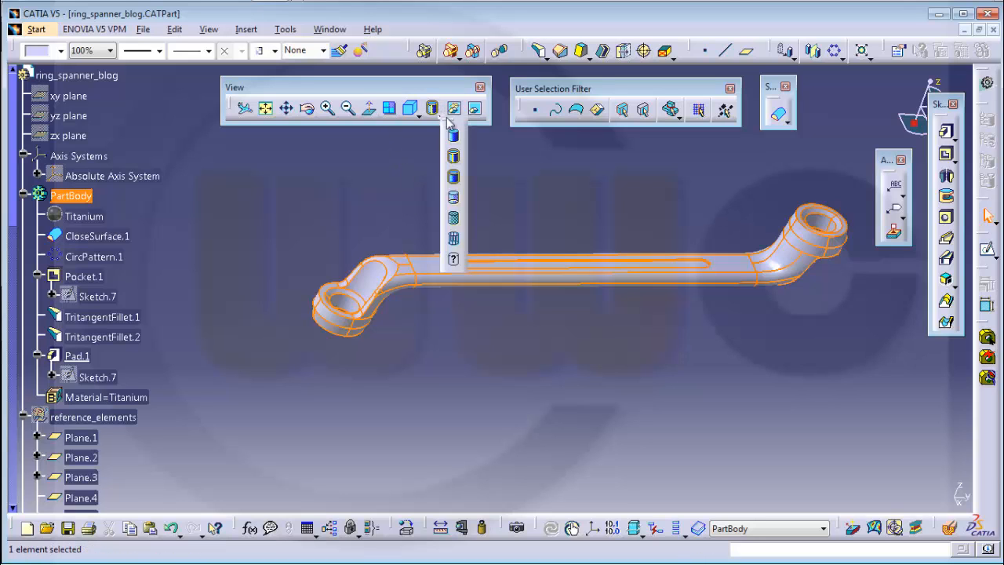
{"action": "left_click", "coordinate": [454, 219]}
{"action": "left_click", "coordinate": [463, 306]}
{"action": "mouse_move", "coordinate": [464, 307]}
{"action": "middle_mouse_down"}
{"action": "mouse_move", "coordinate": [494, 403]}
{"action": "mouse_move", "coordinate": [549, 396]}
{"action": "mouse_move", "coordinate": [510, 352]}
{"action": "mouse_move", "coordinate": [647, 243]}
{"action": "mouse_move", "coordinate": [654, 283]}
{"action": "middle_mouse_up"}
{"action": "middle_click_drag", "start_coordinate": [616, 321], "coordinate": [657, 333]}
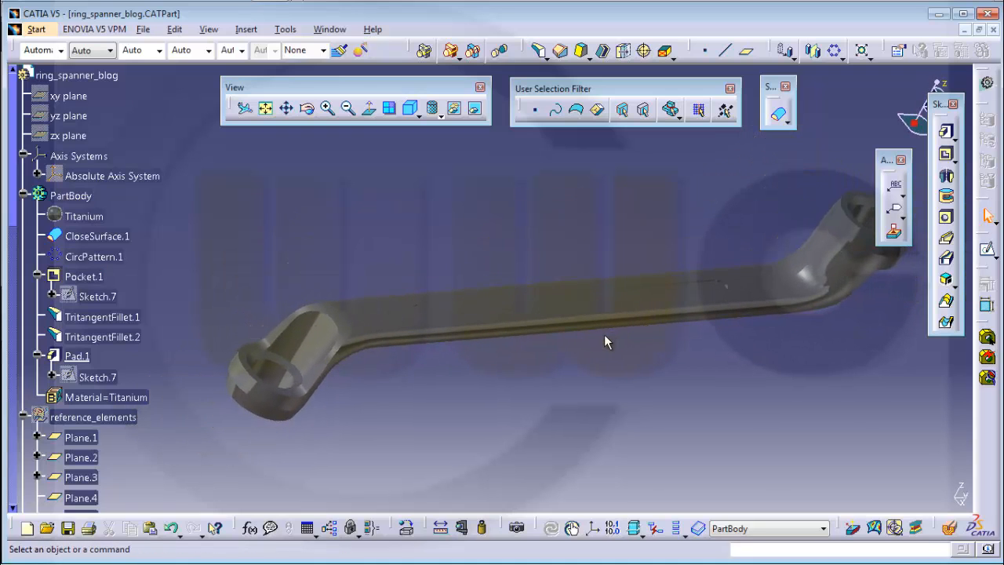